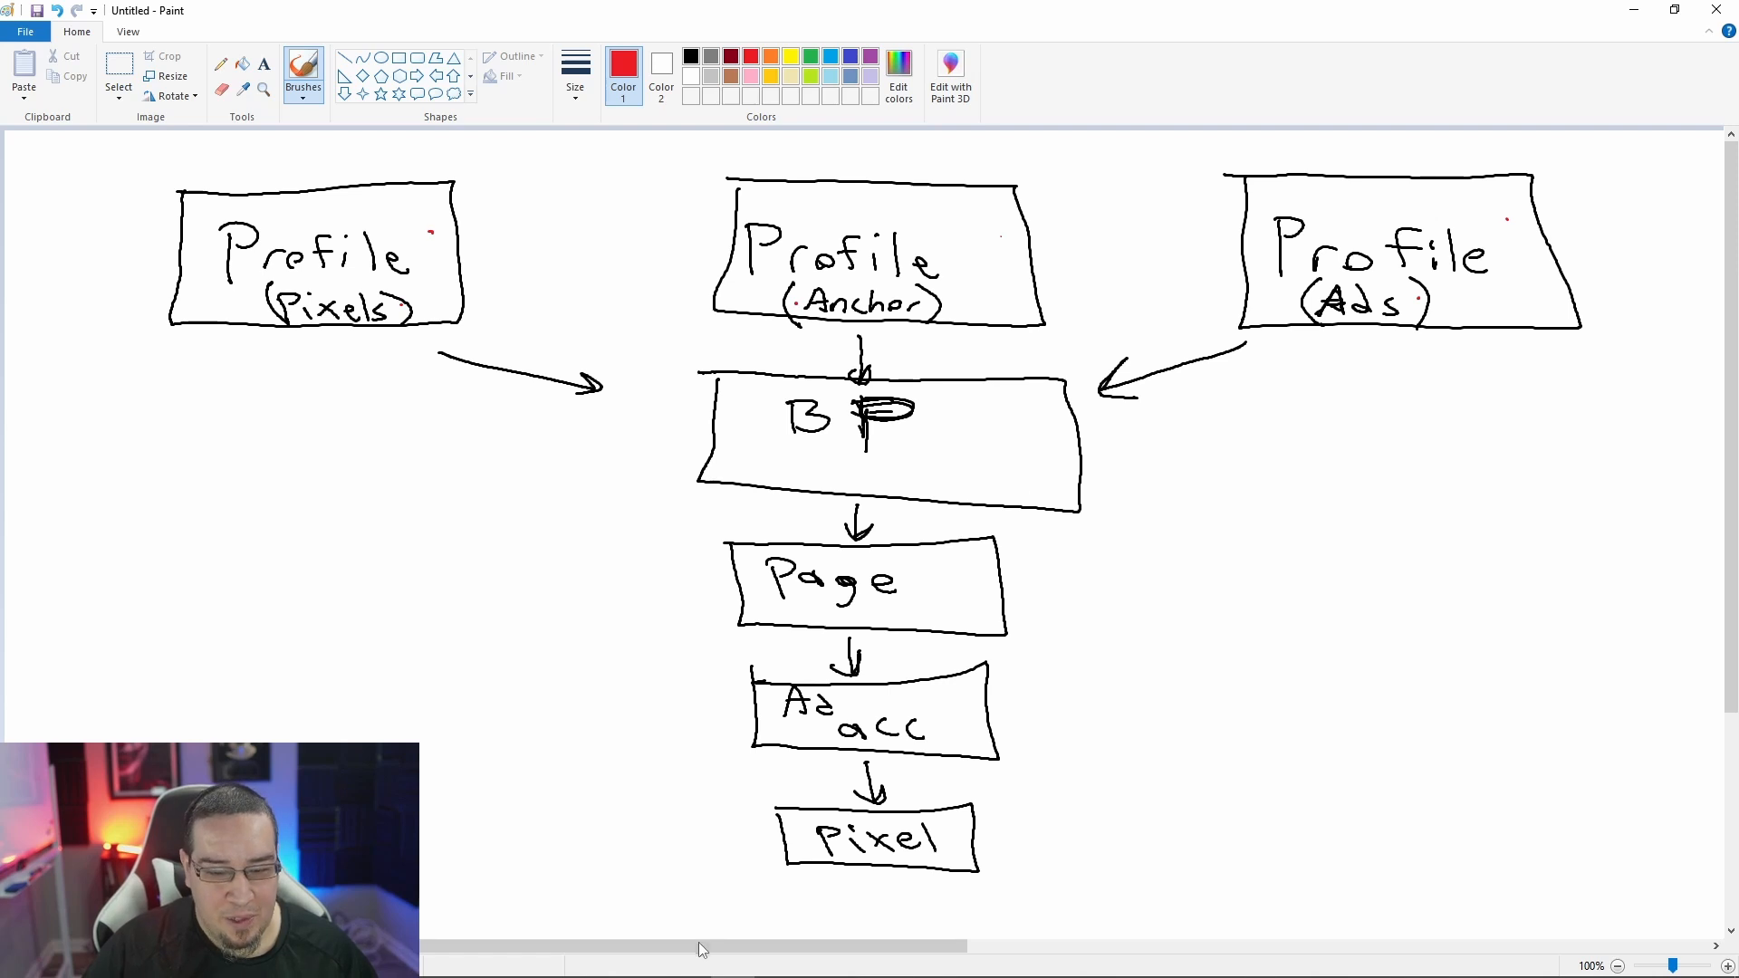
Step: Switch to the Facebook Ads Definitions document in the browser and read the Facebook Page definition
click(561, 962)
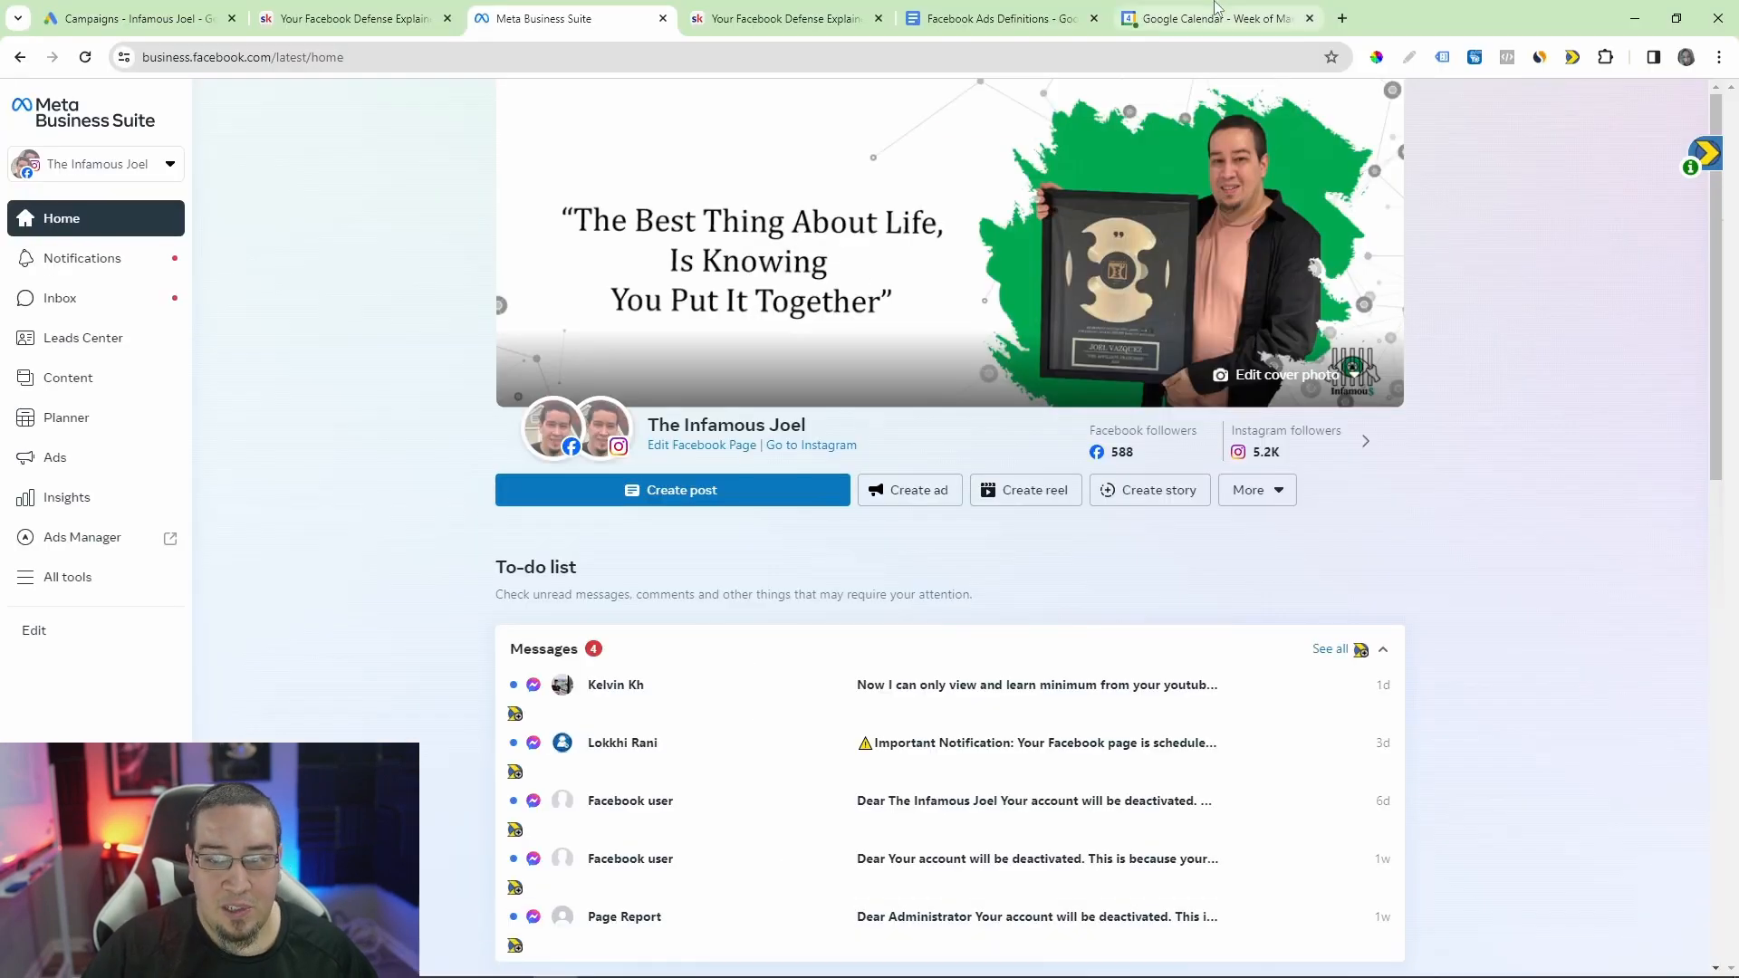
click(996, 18)
scroll(708, 448, down, 1)
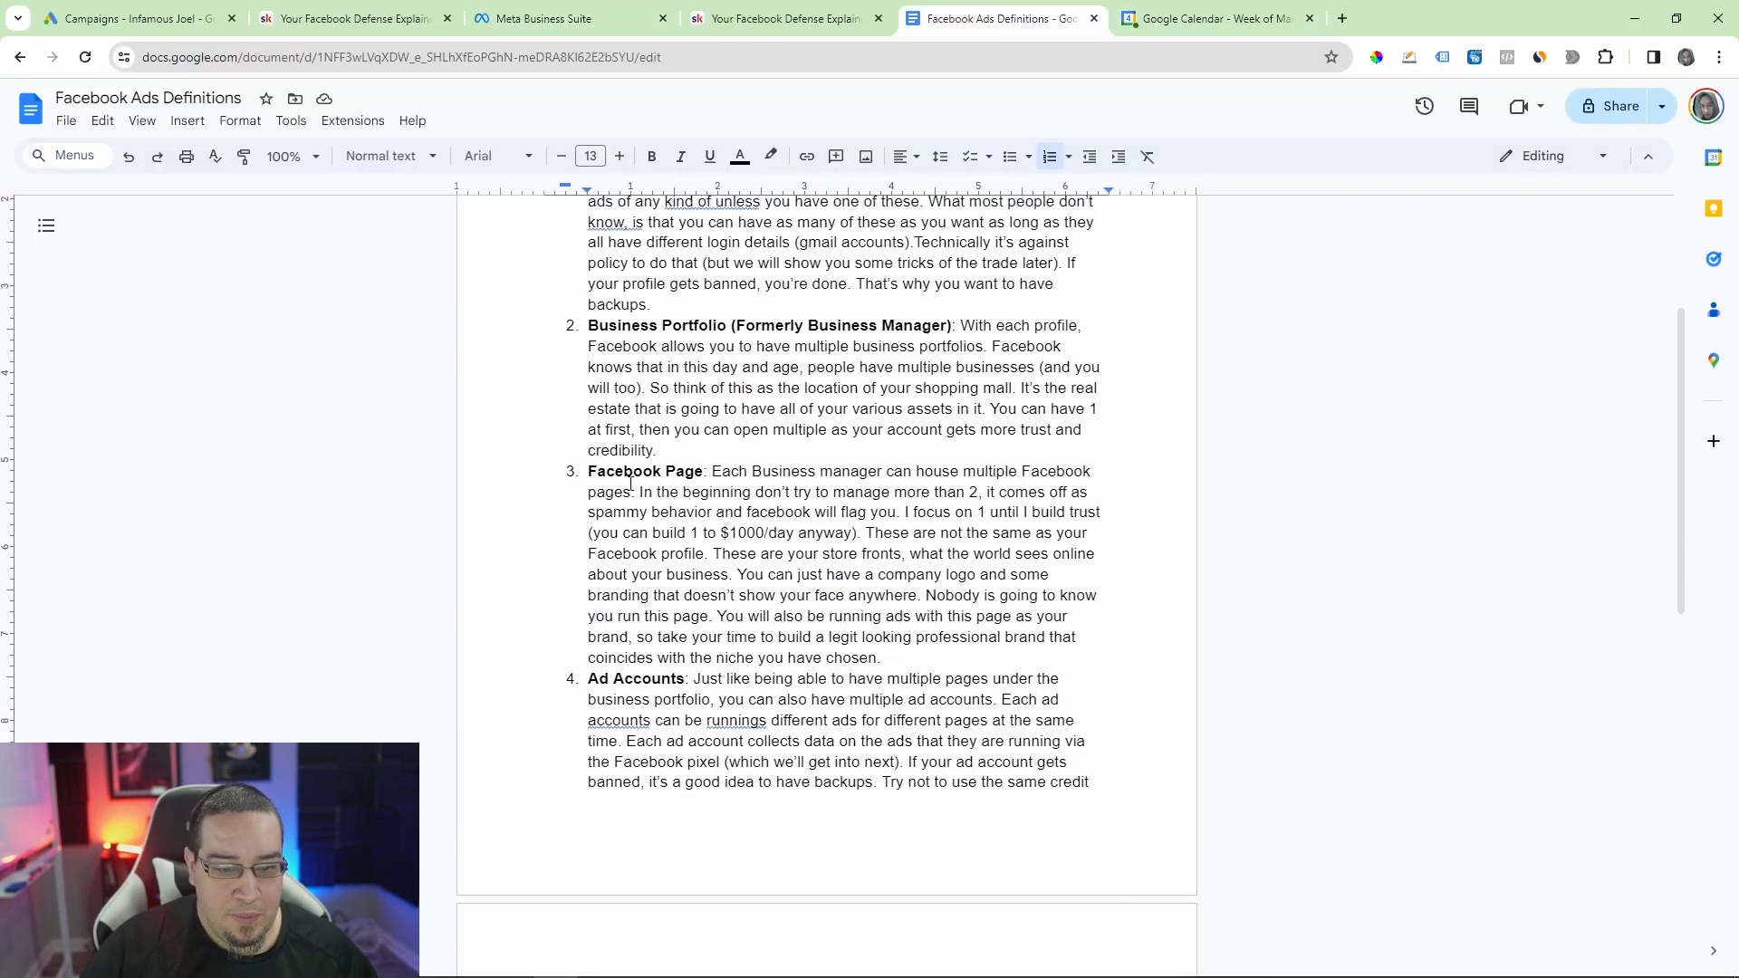
drag(583, 470, 695, 472)
click(703, 470)
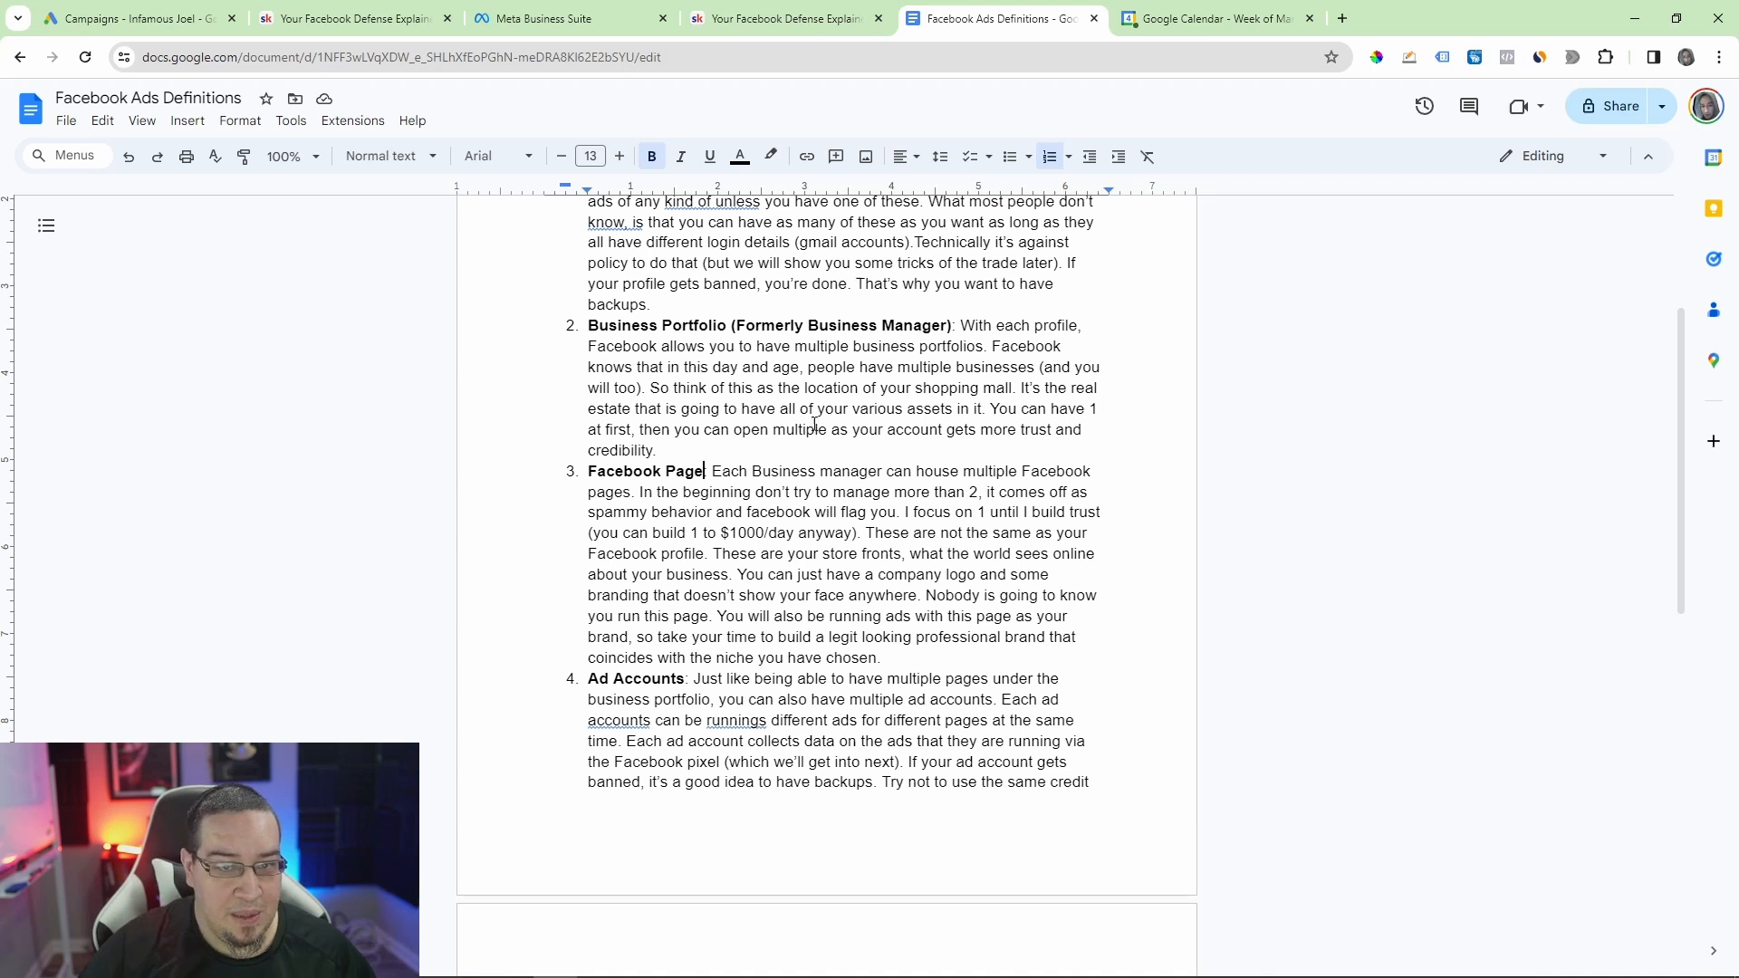
Step: Switch Meta Business Suite to the Health For All page under the Clickbank manager #1 portfolio
click(618, 14)
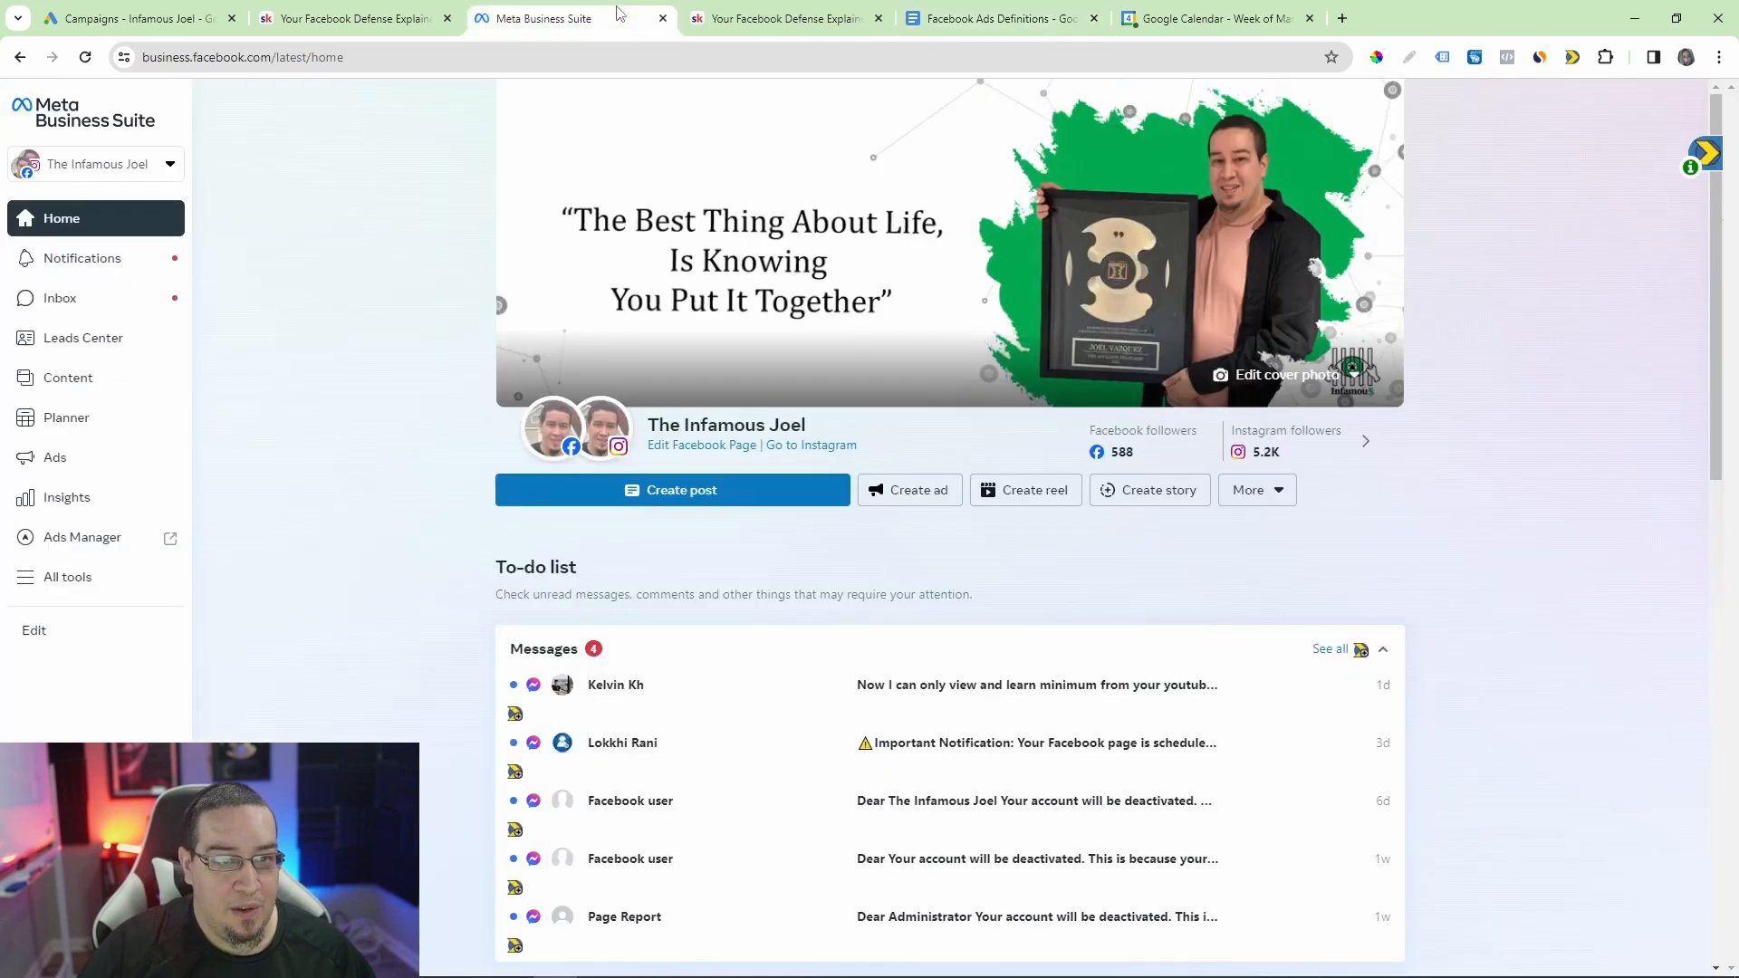
click(139, 171)
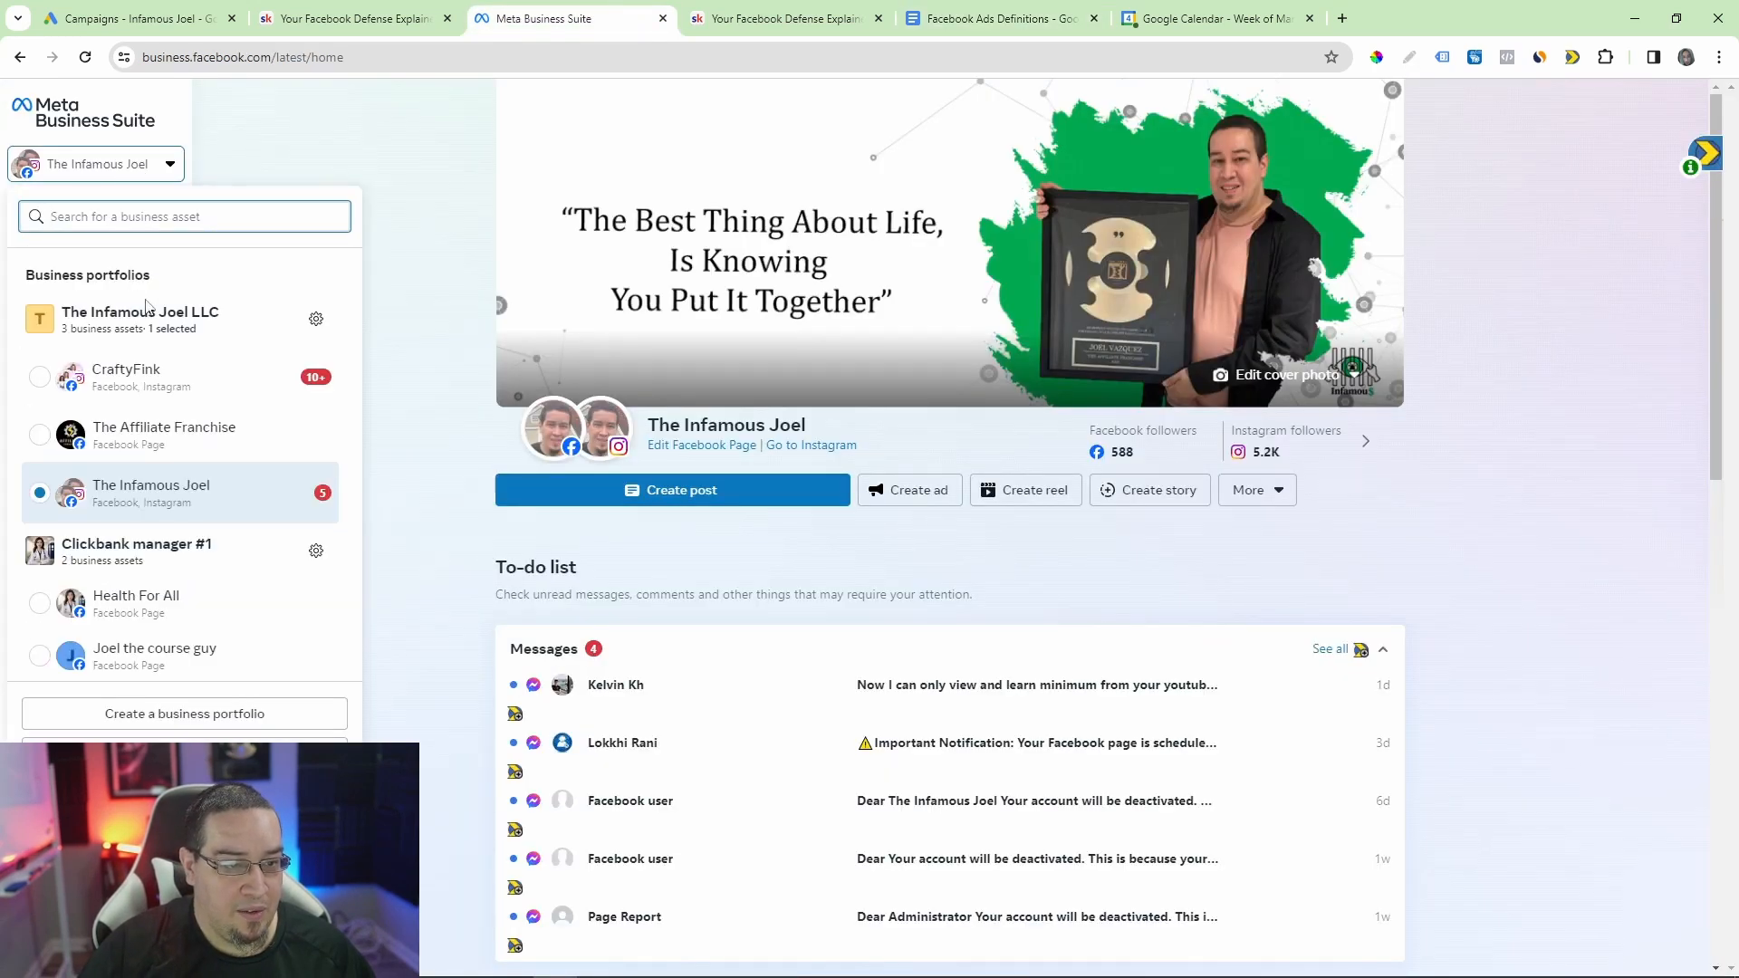
click(136, 599)
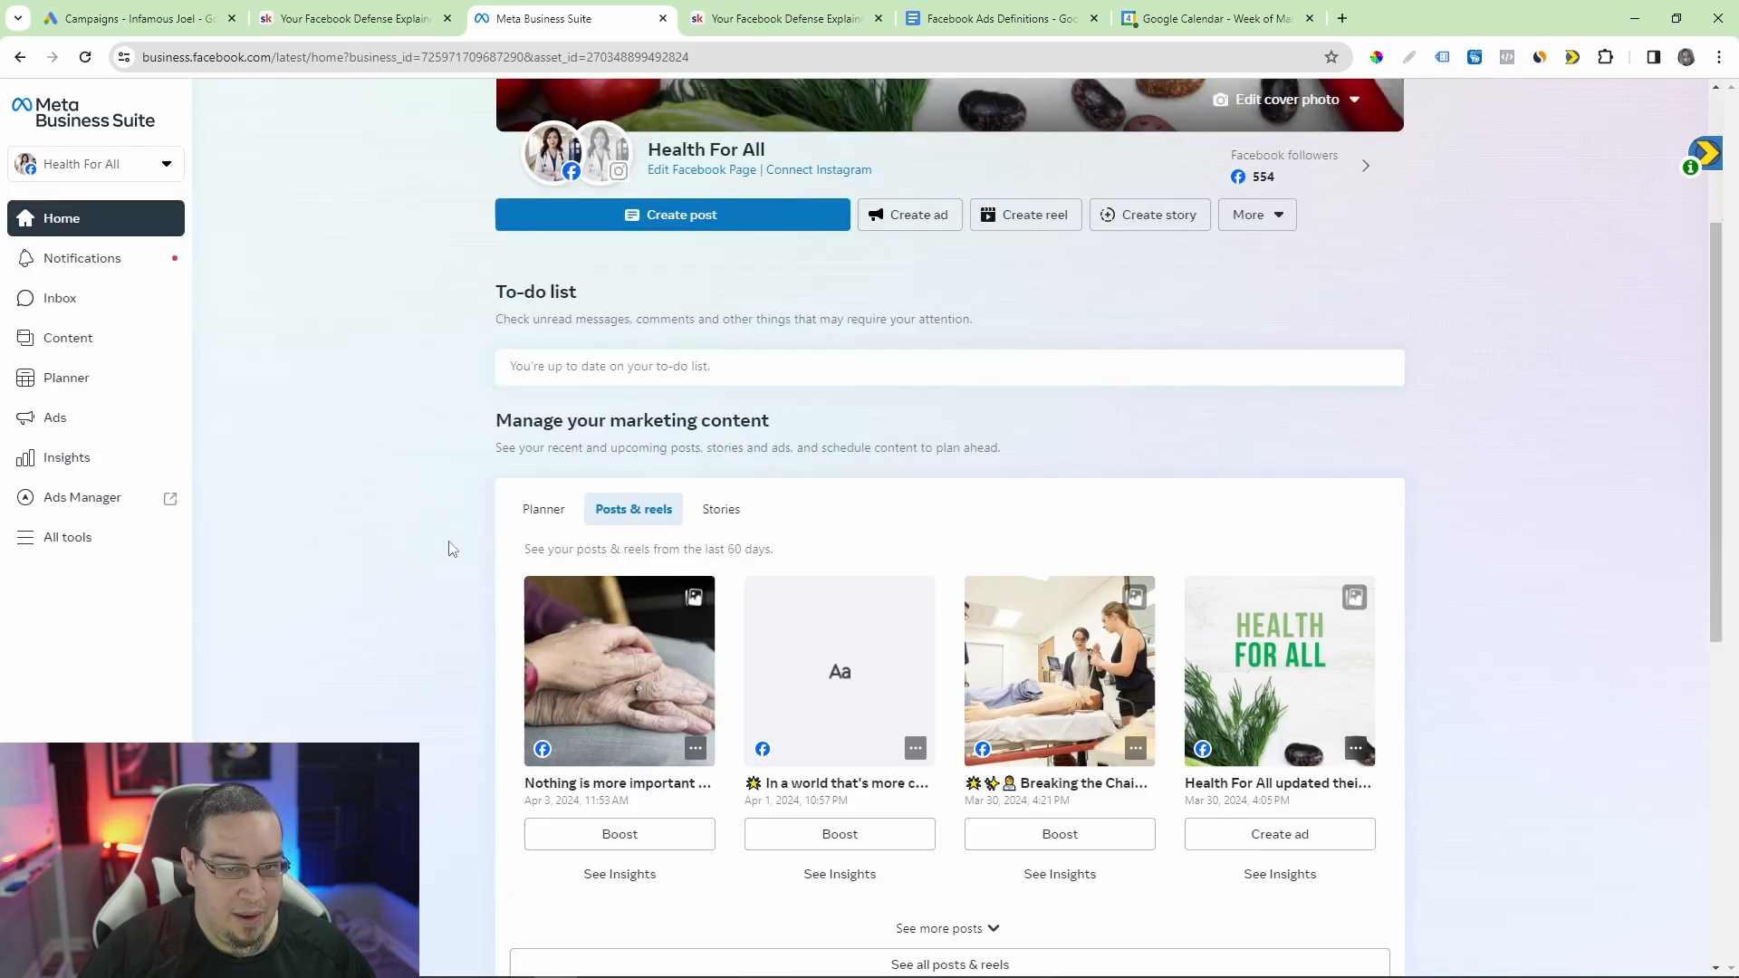
scroll(433, 550, up, 3)
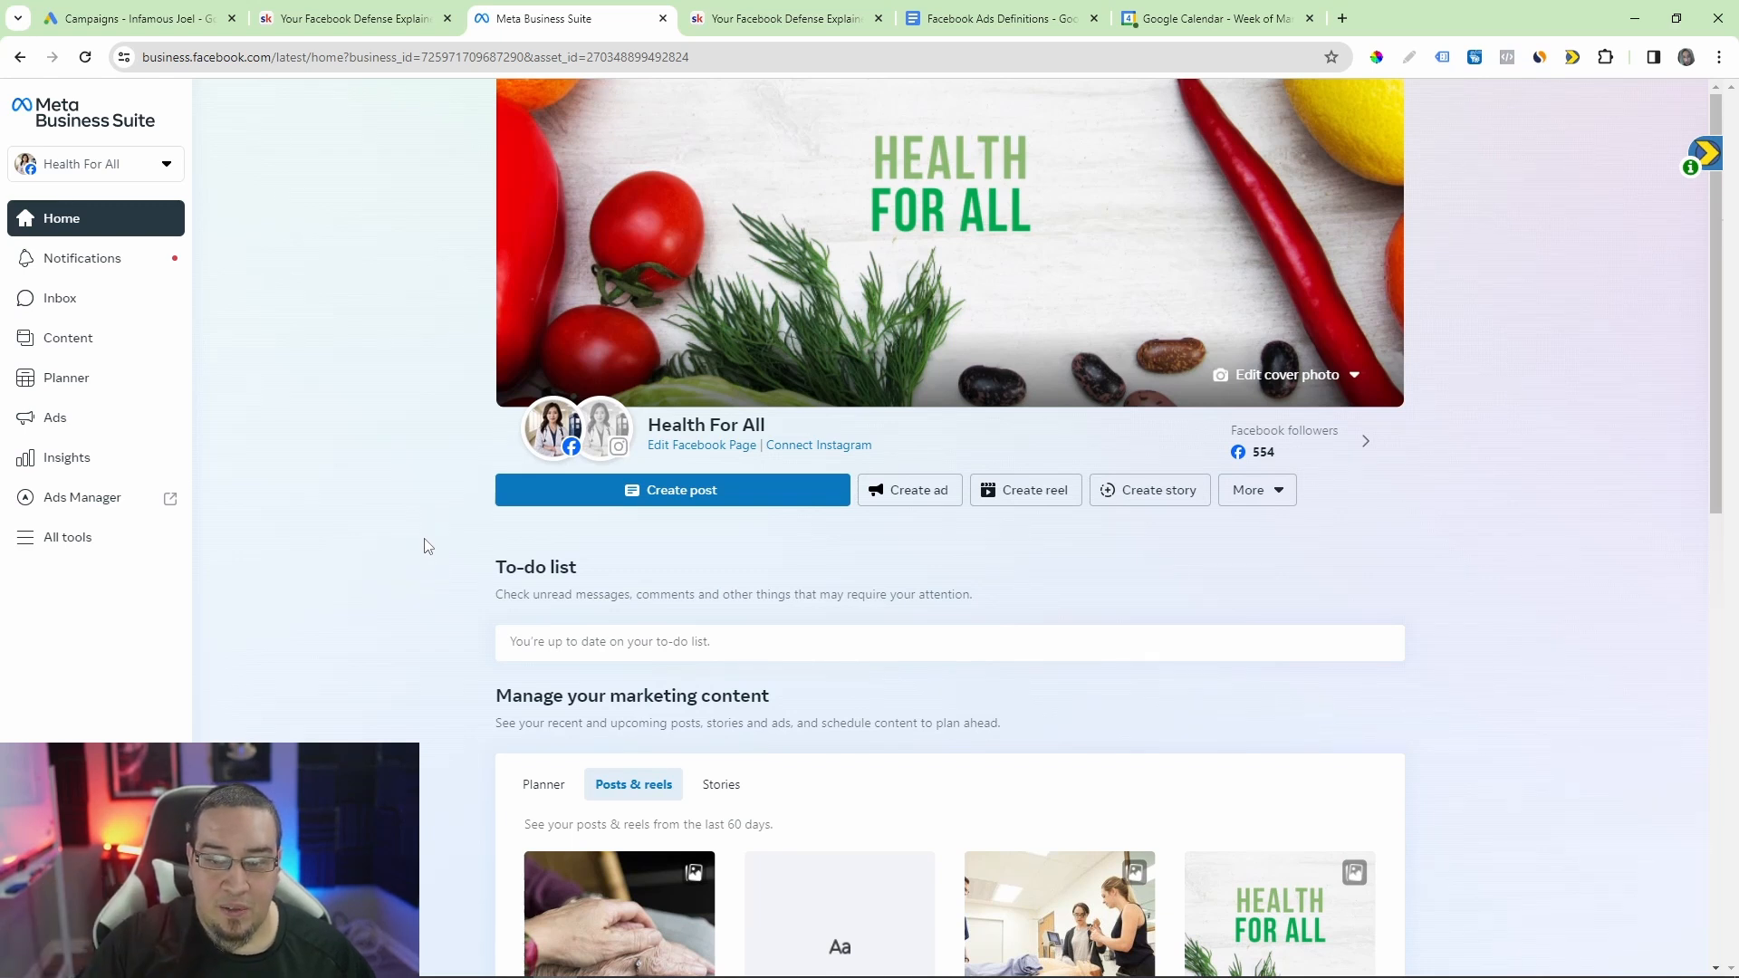
Step: Open the Health For All Facebook Page for editing, accept the reviewed Page access, and start using the Page with notifications and promotional emails enabled
click(723, 445)
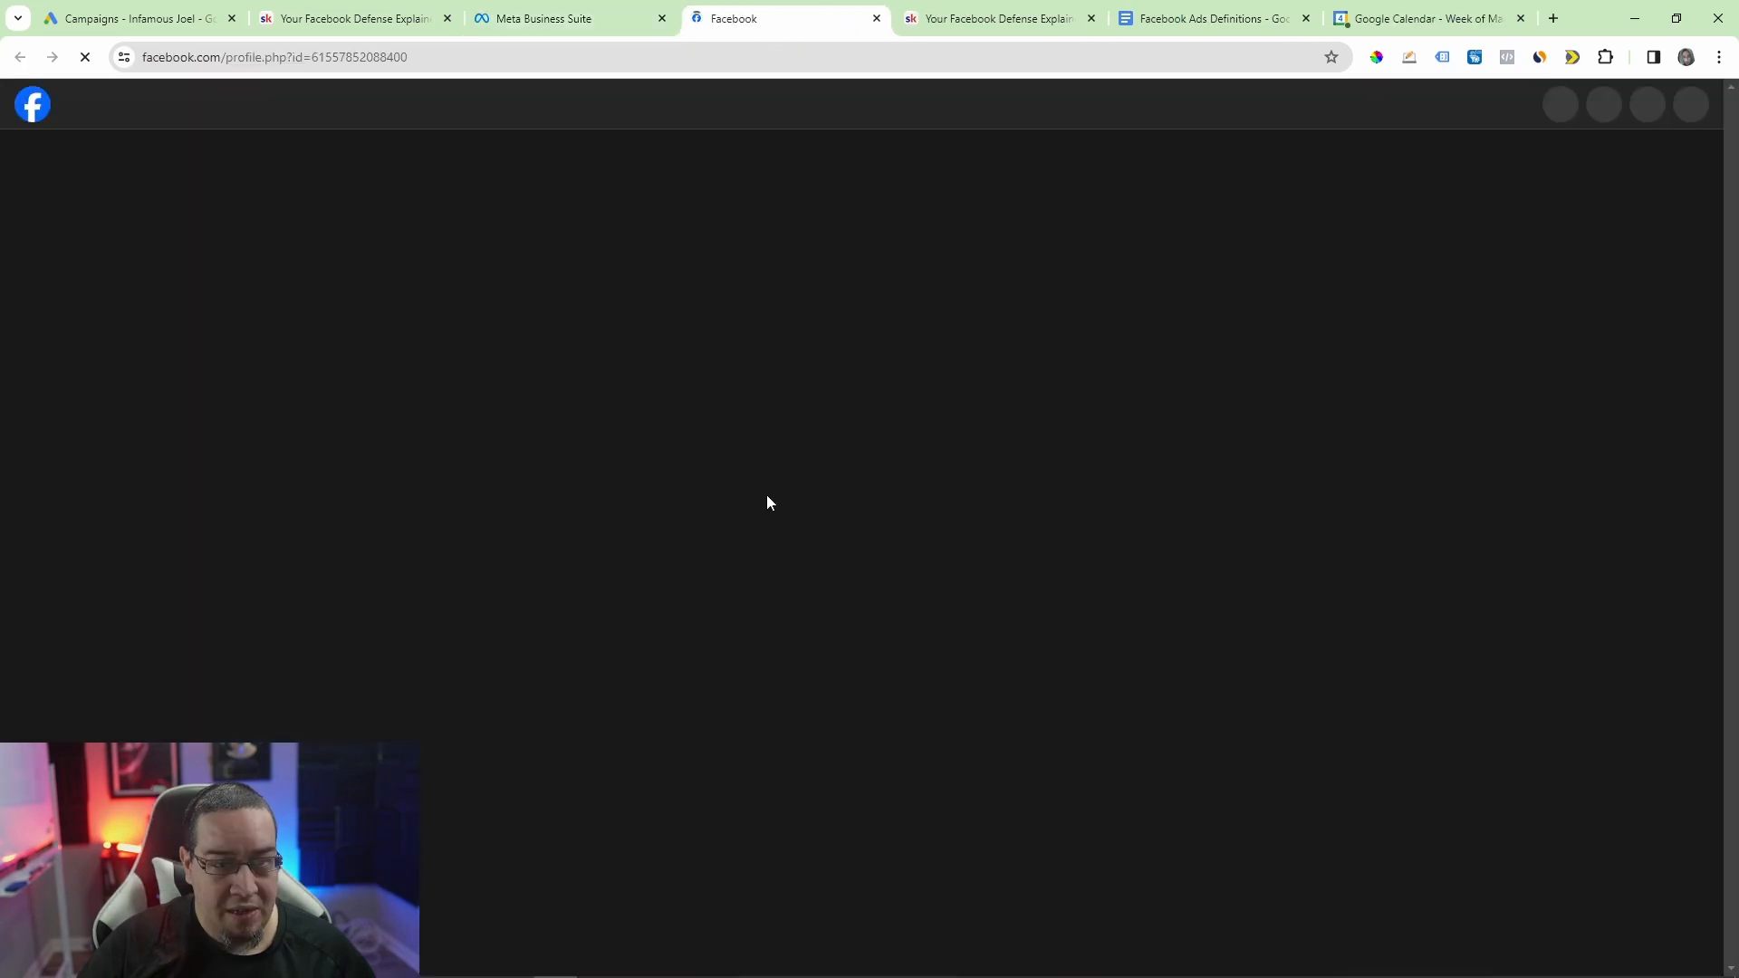
scroll(1323, 592, down, 4)
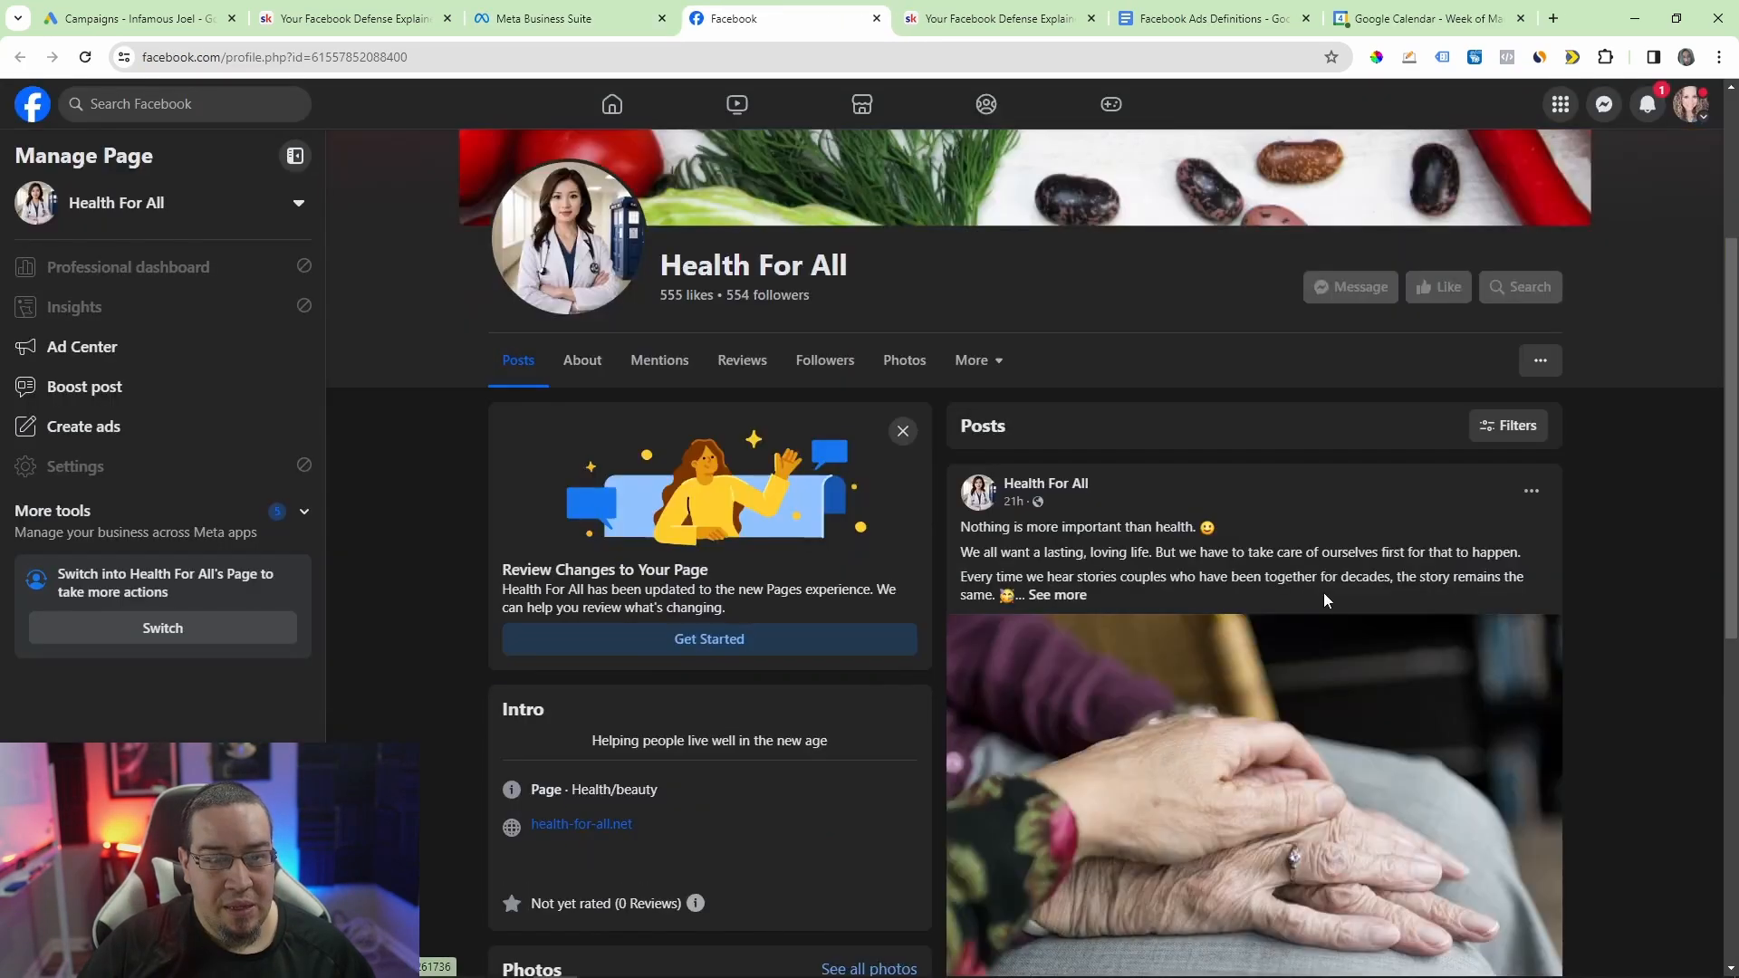
click(997, 594)
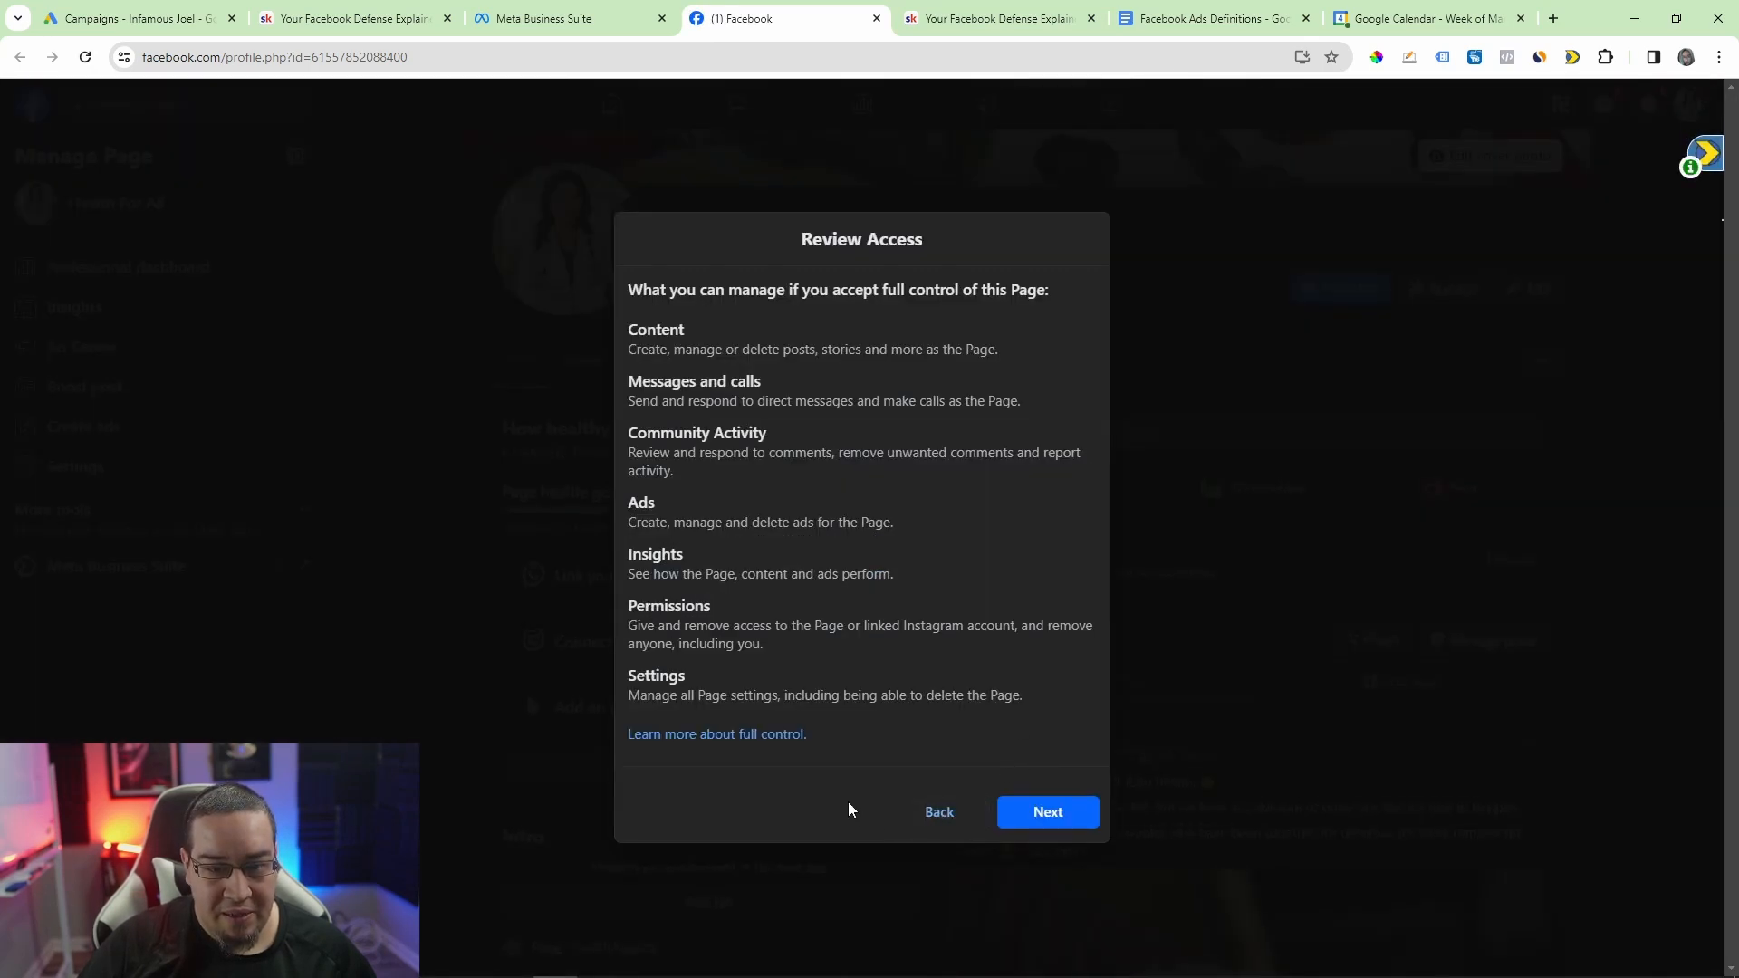
click(1042, 816)
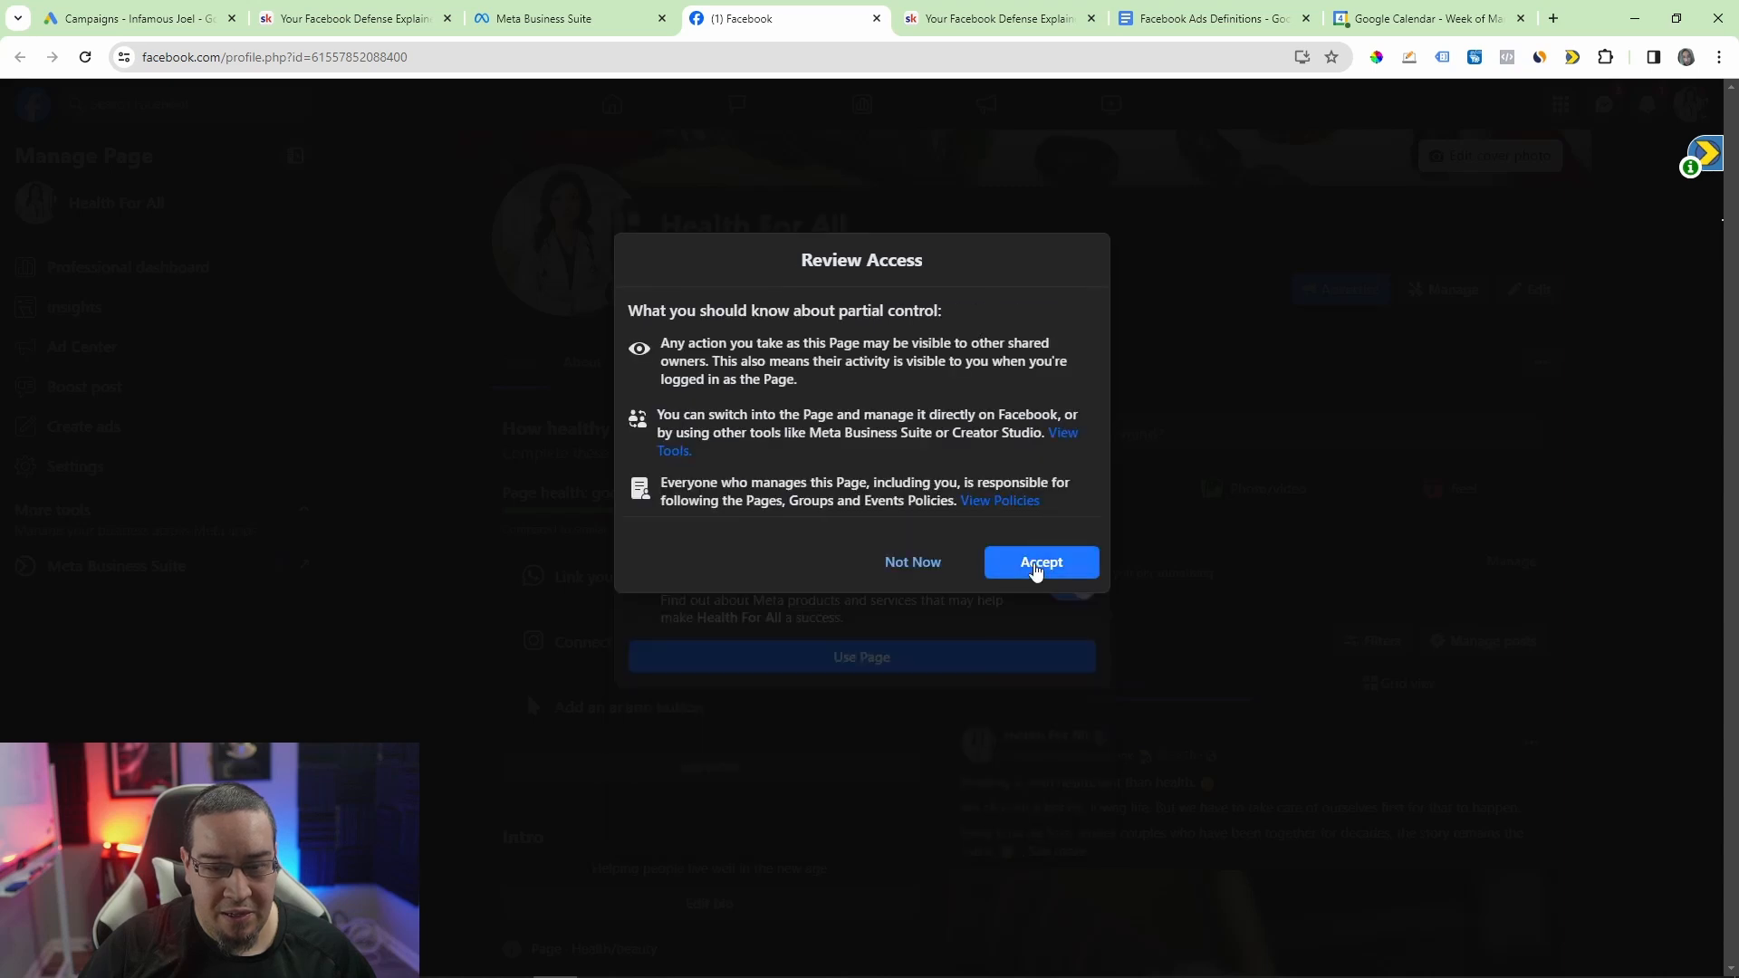
click(1037, 565)
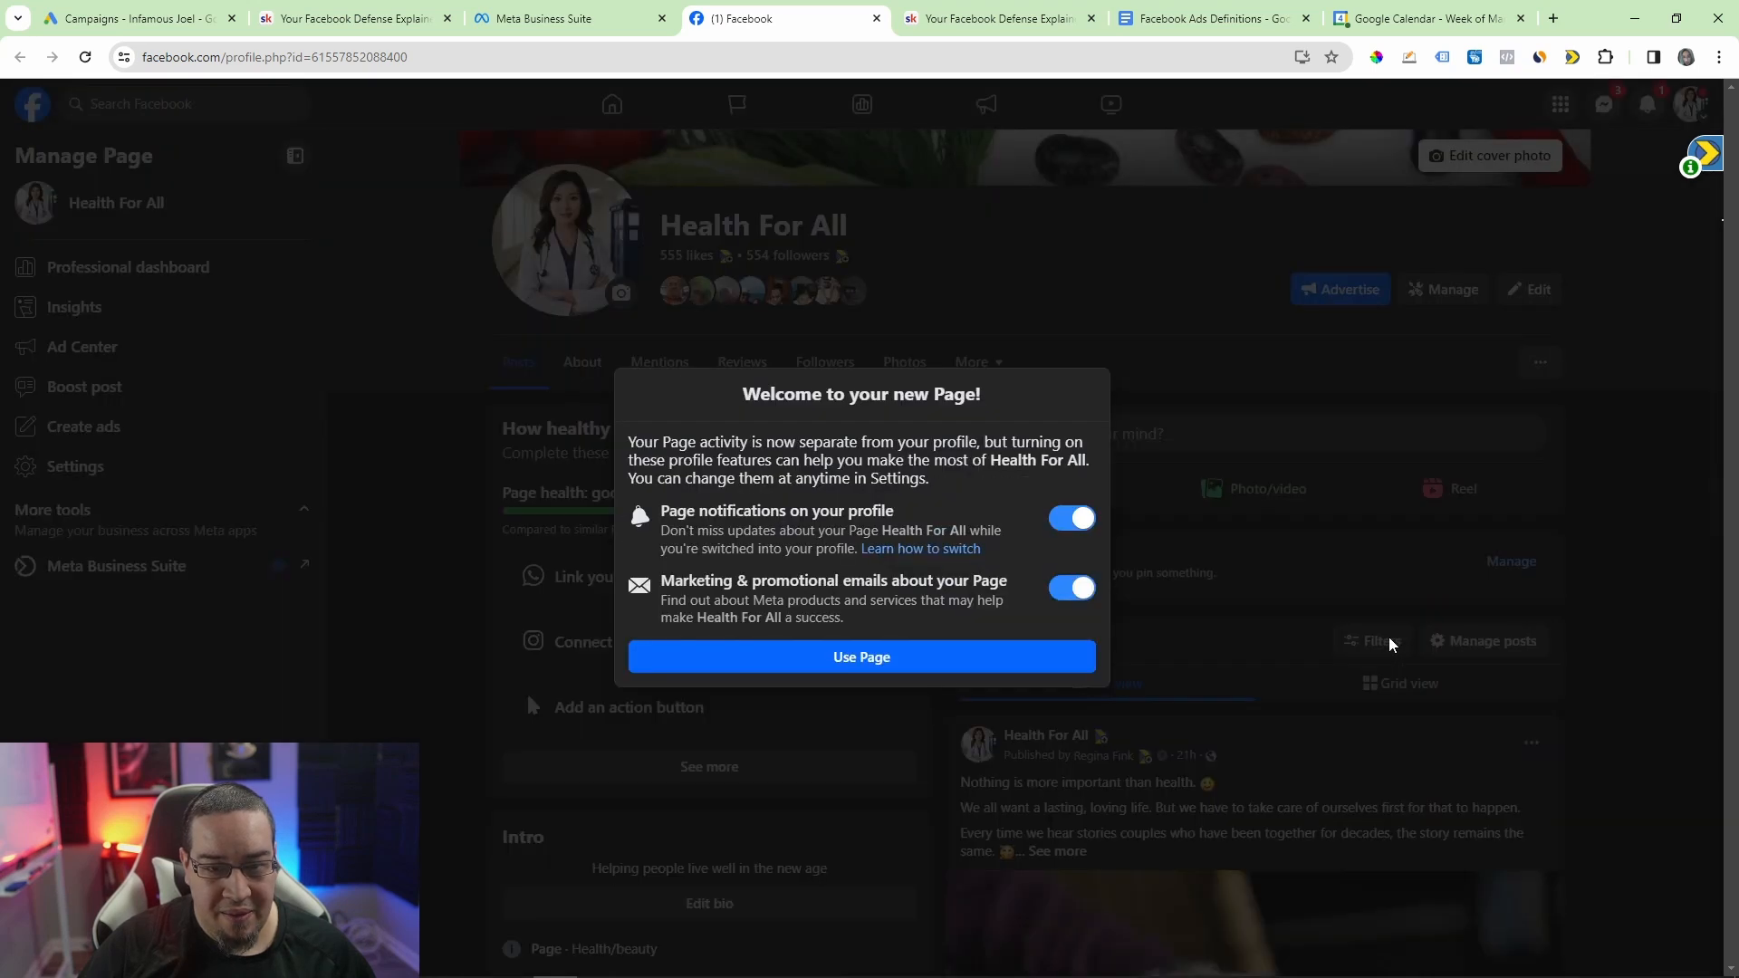
click(968, 663)
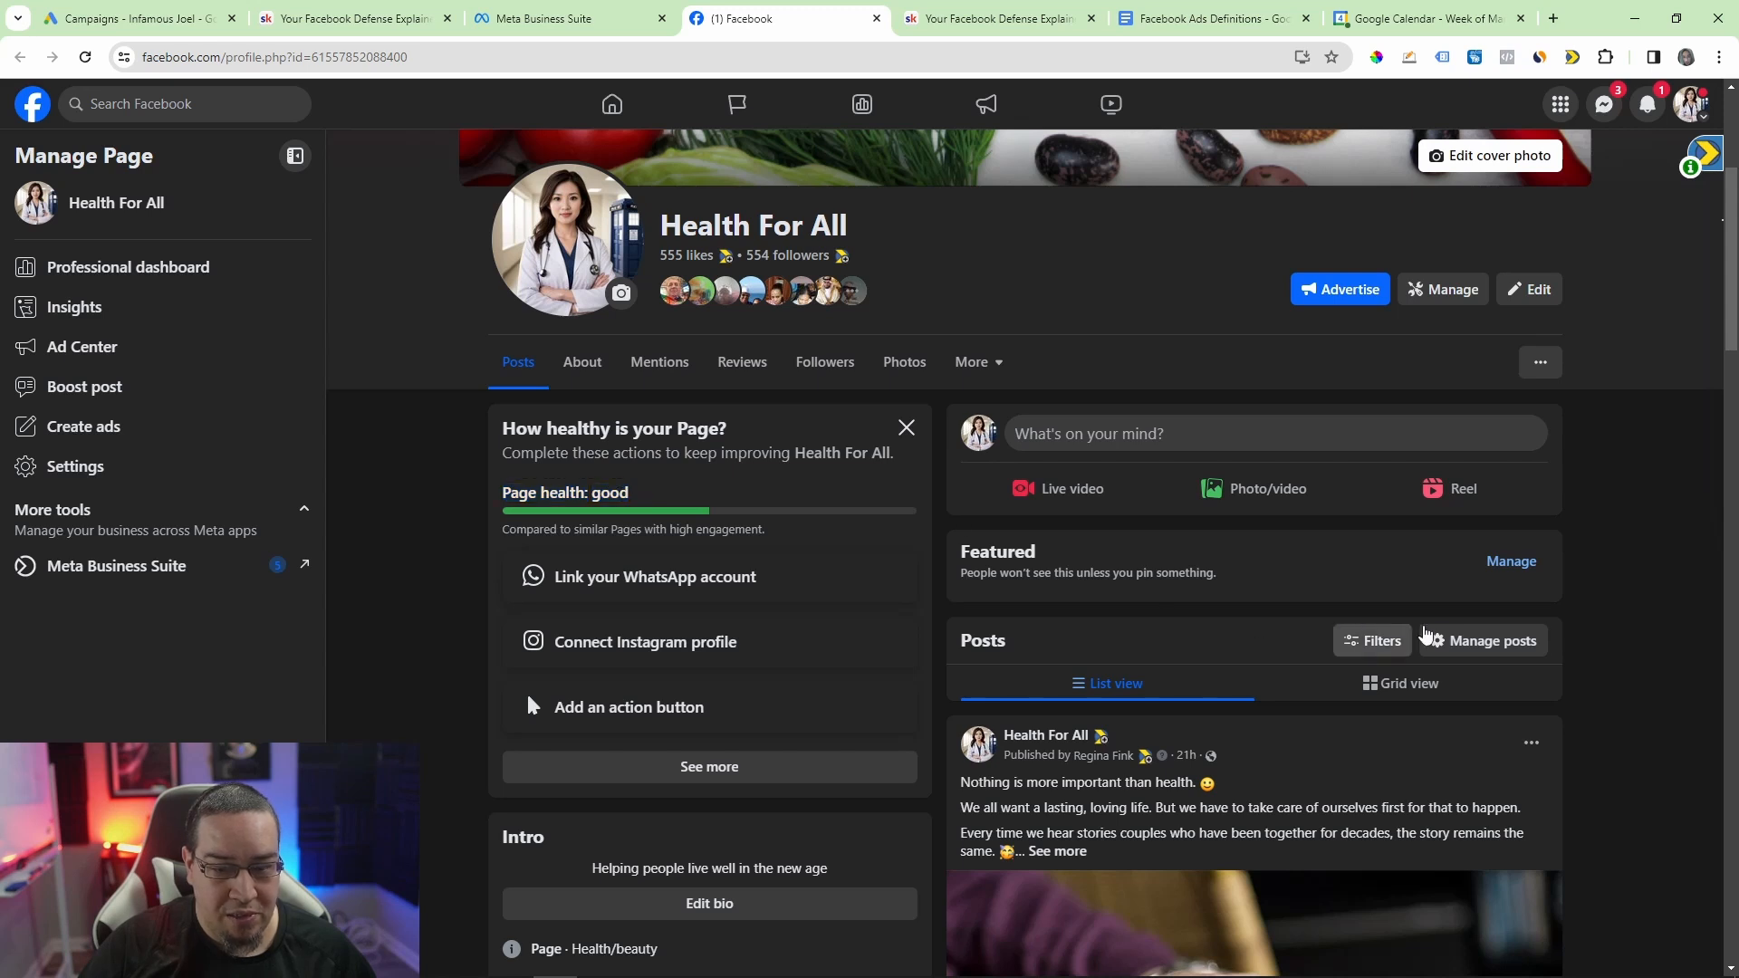
Step: Examine the Page's health checklist, intro and recent posts, expanding the full text of the two newest posts
scroll(1142, 593, down, 1)
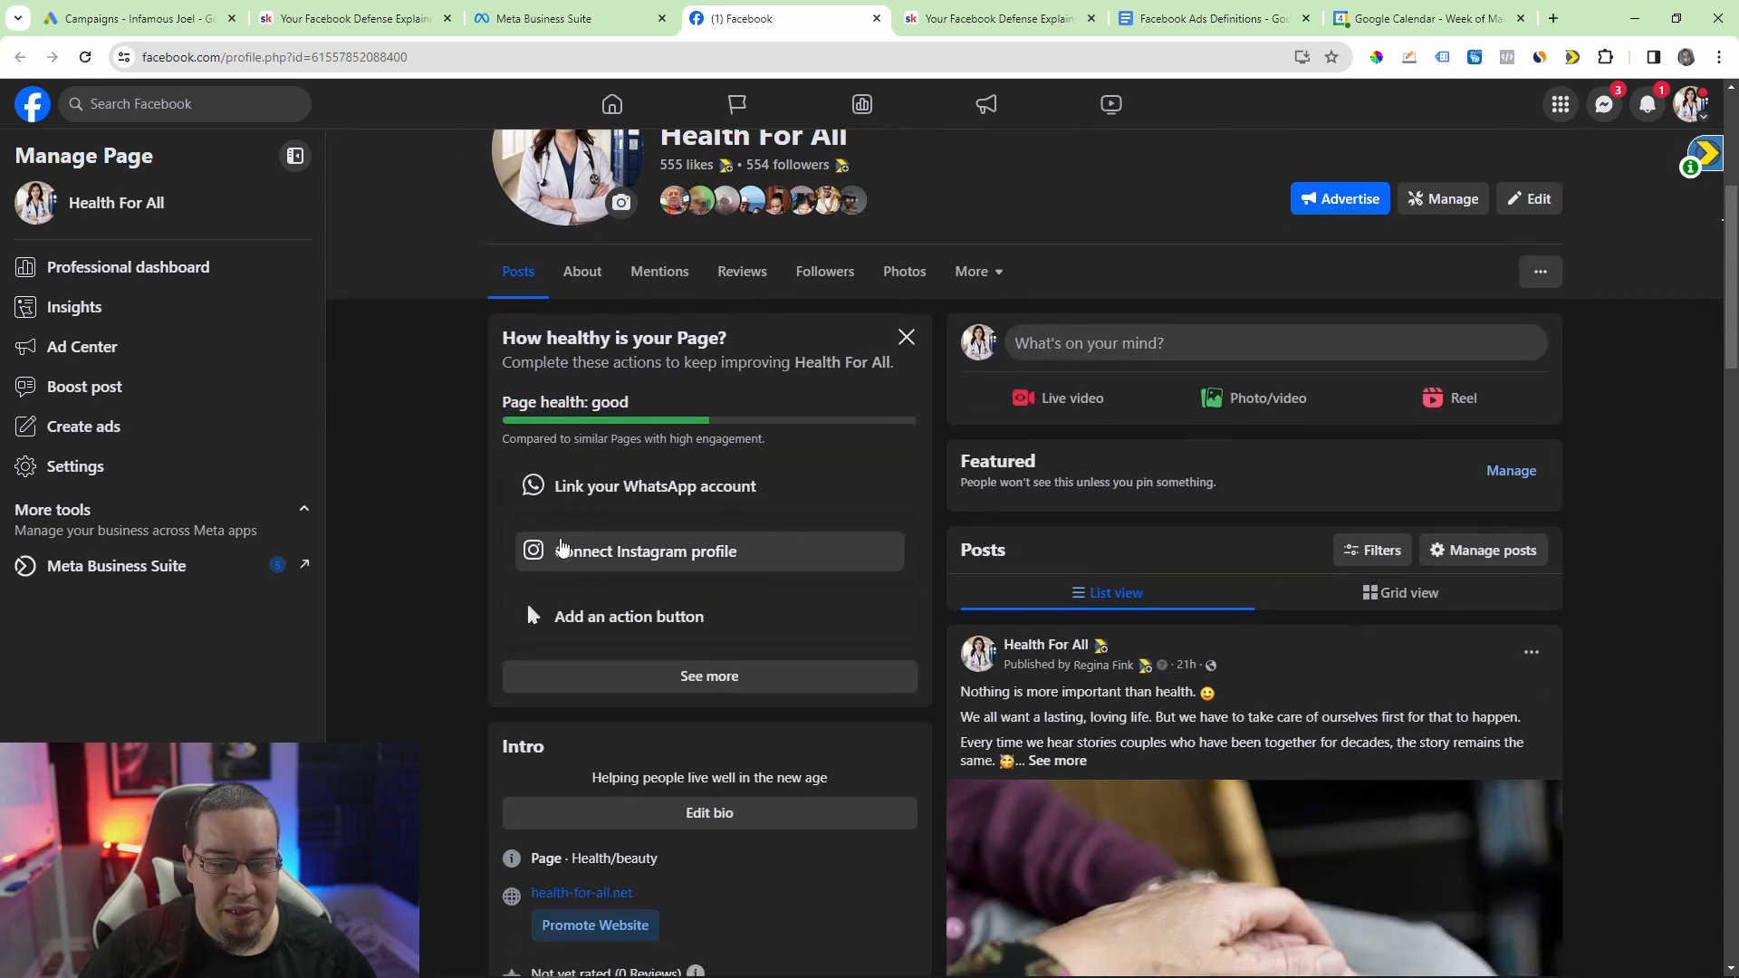
scroll(932, 550, down, 1)
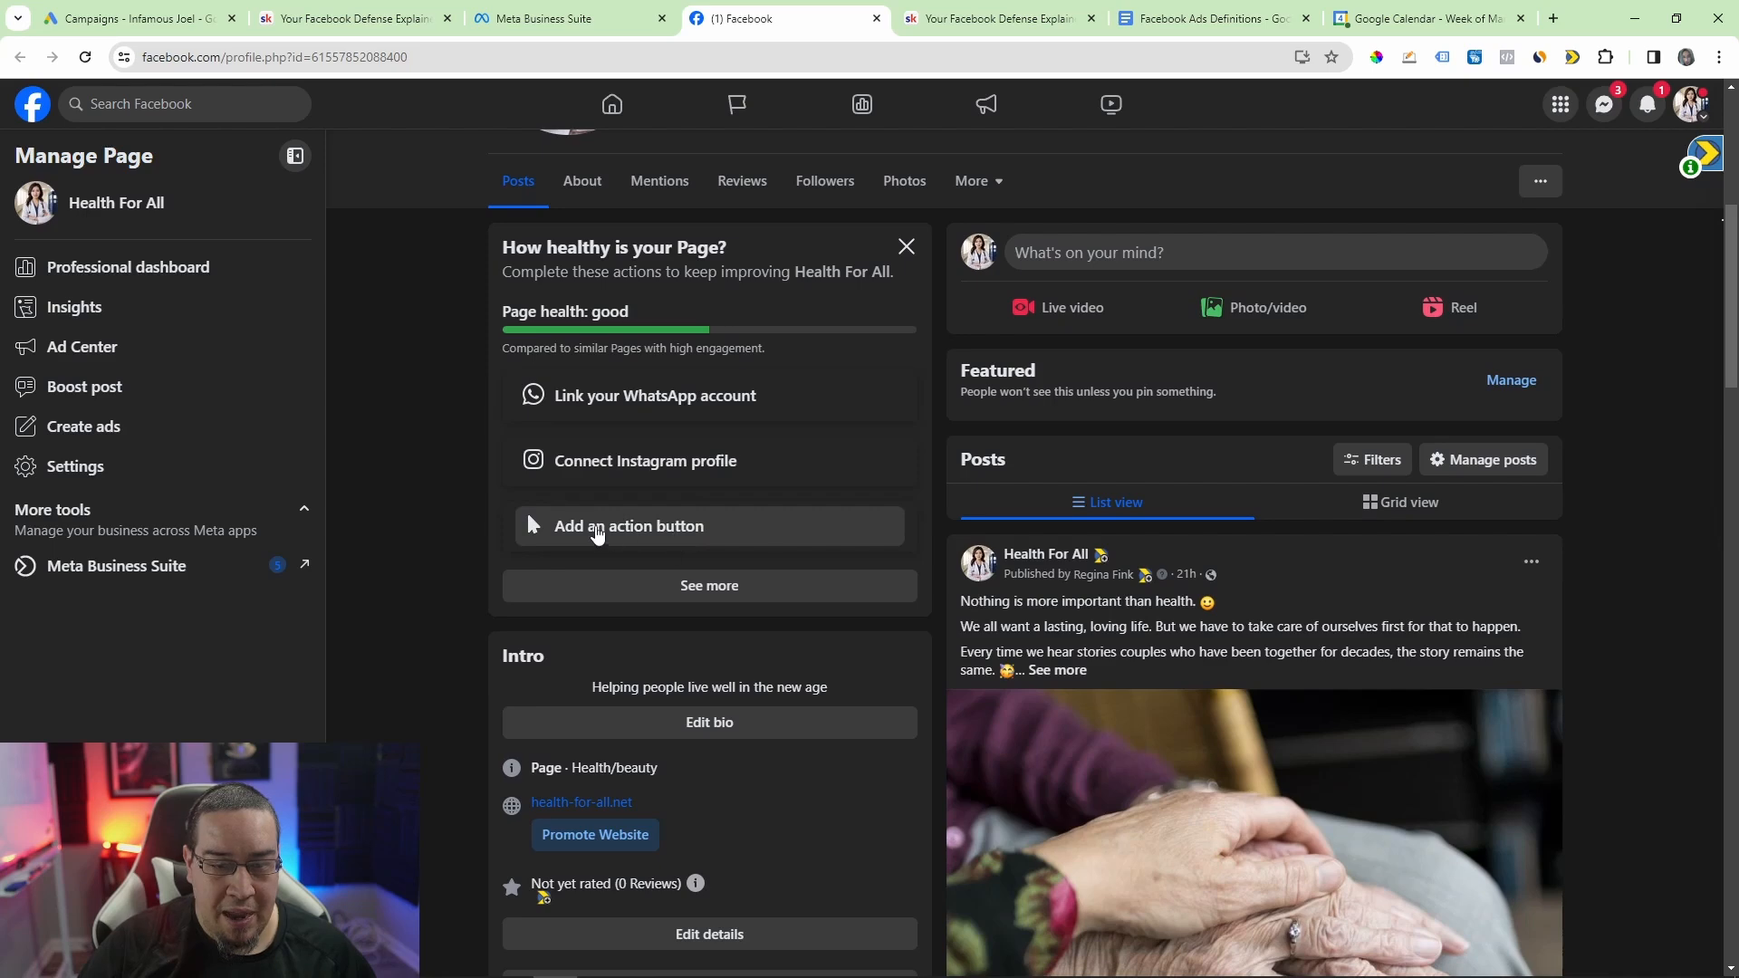
scroll(1254, 544, down, 3)
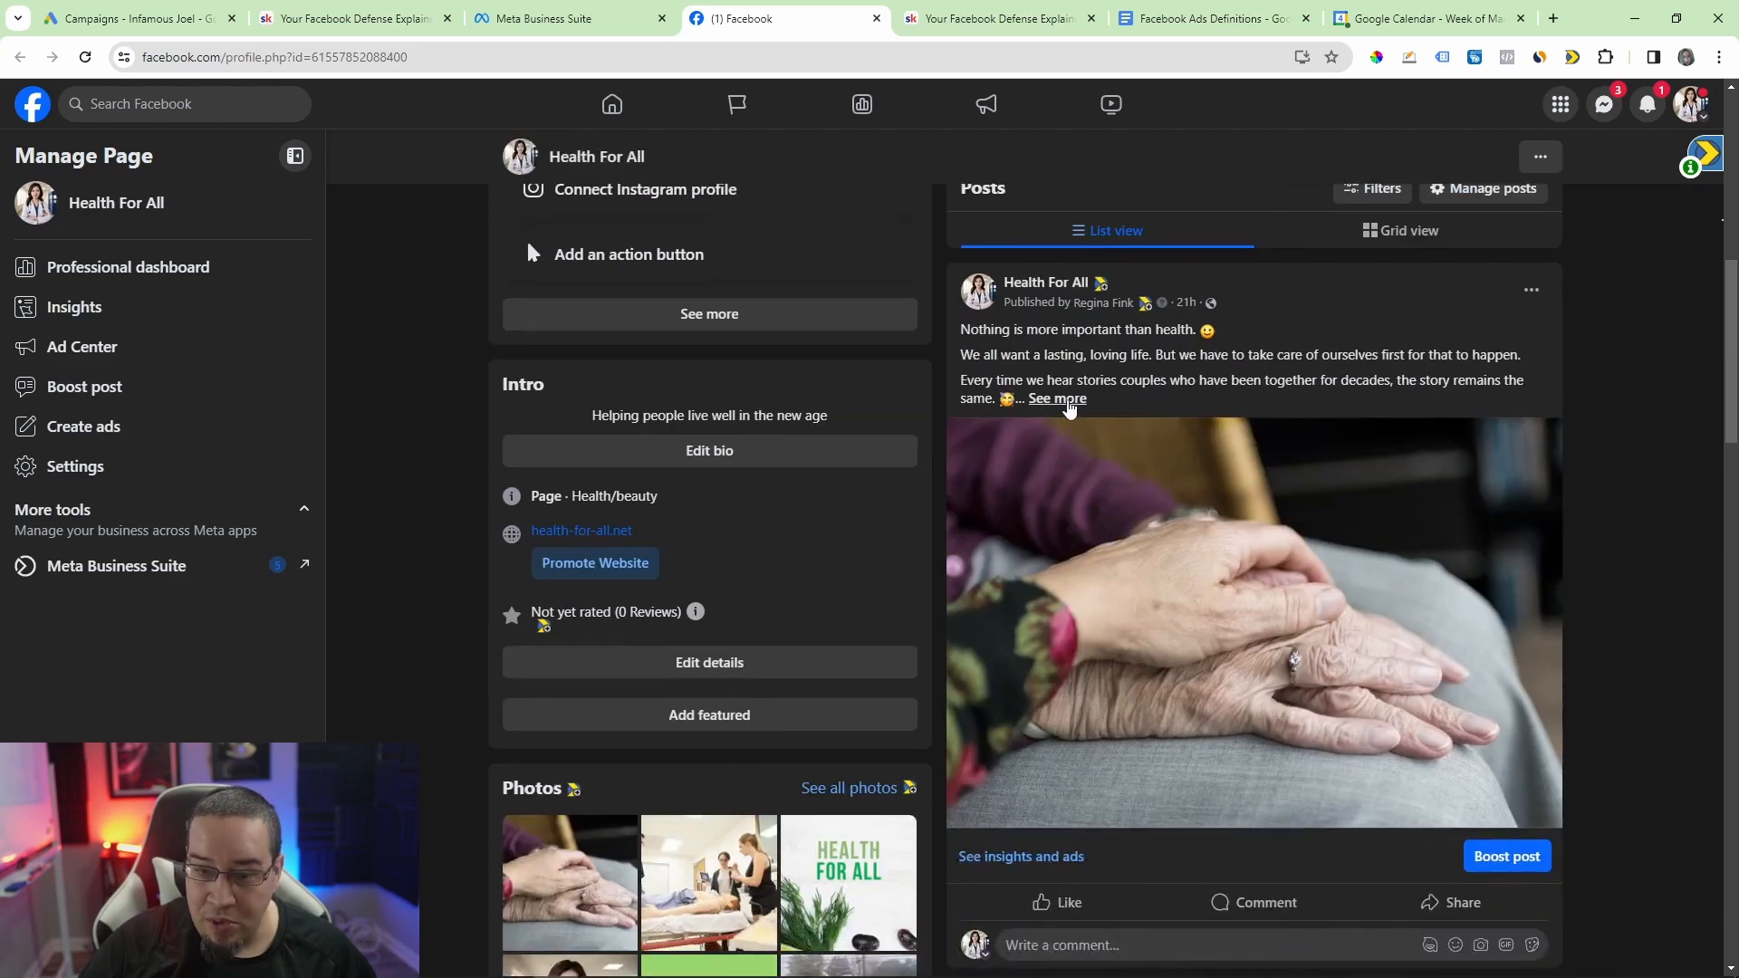
click(1061, 400)
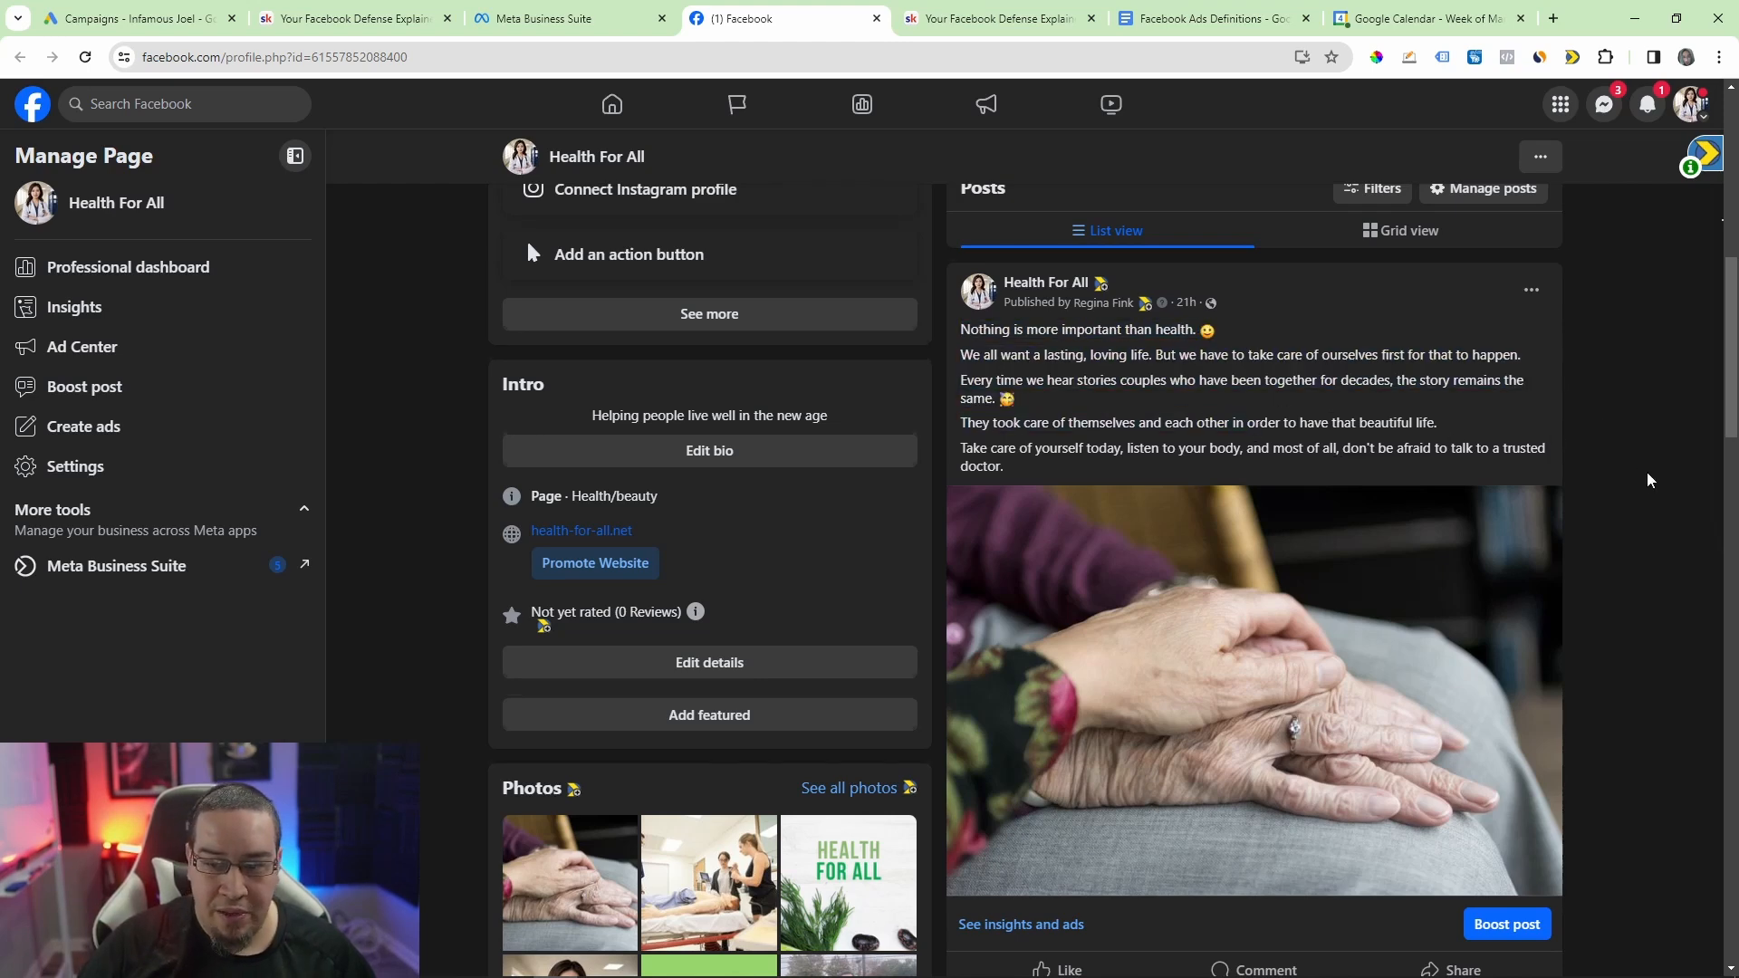
scroll(1650, 471, down, 5)
scroll(1653, 471, down, 3)
mouse_move(992, 317)
mouse_down()
mouse_move(1183, 388)
mouse_move(1028, 412)
mouse_up()
click(1063, 433)
scroll(1224, 374, down, 5)
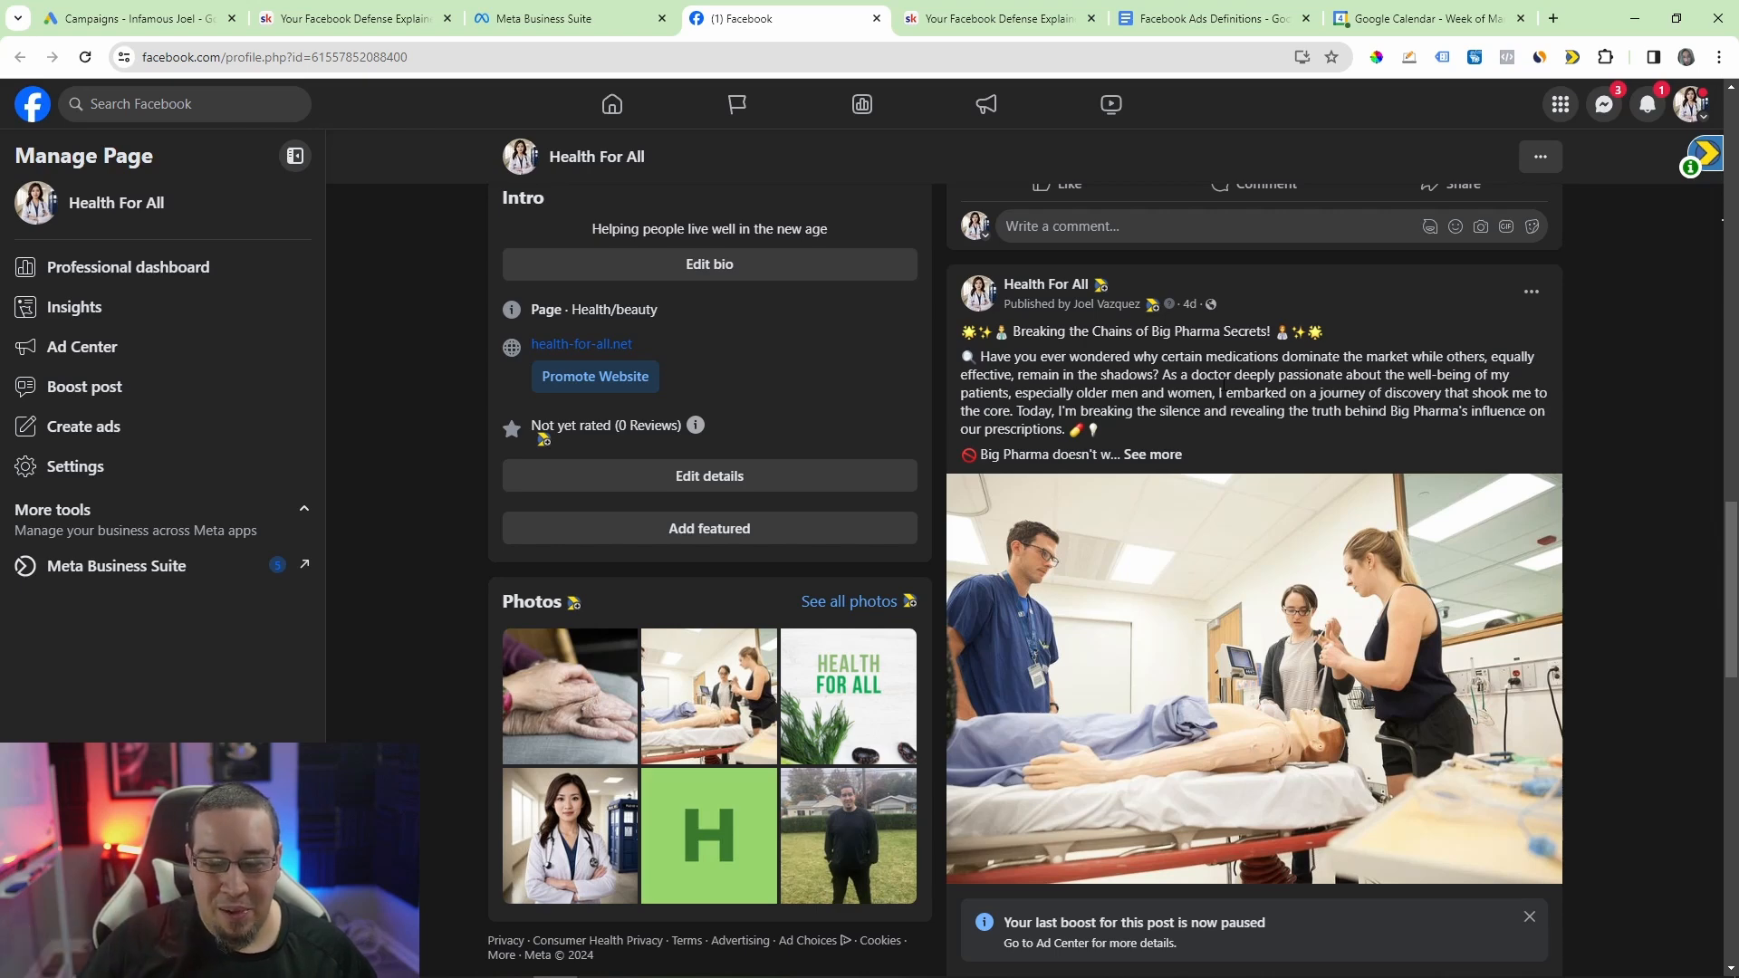
scroll(1449, 544, down, 2)
scroll(1626, 545, down, 6)
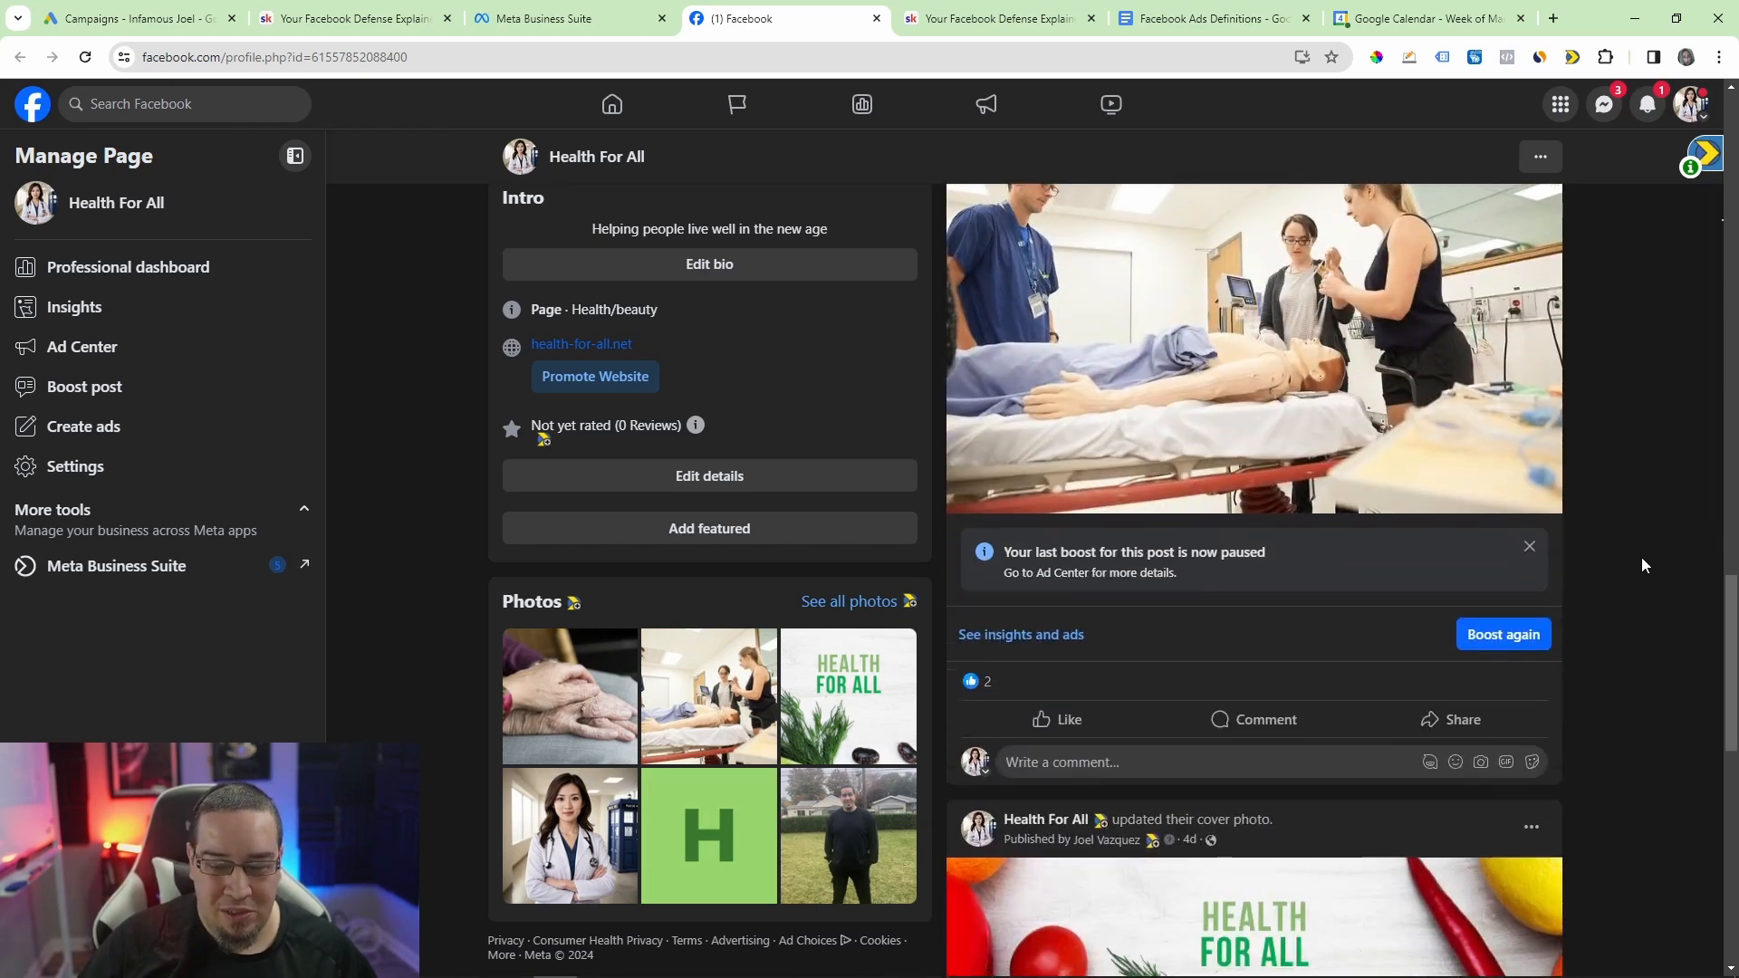
scroll(1644, 547, up, 15)
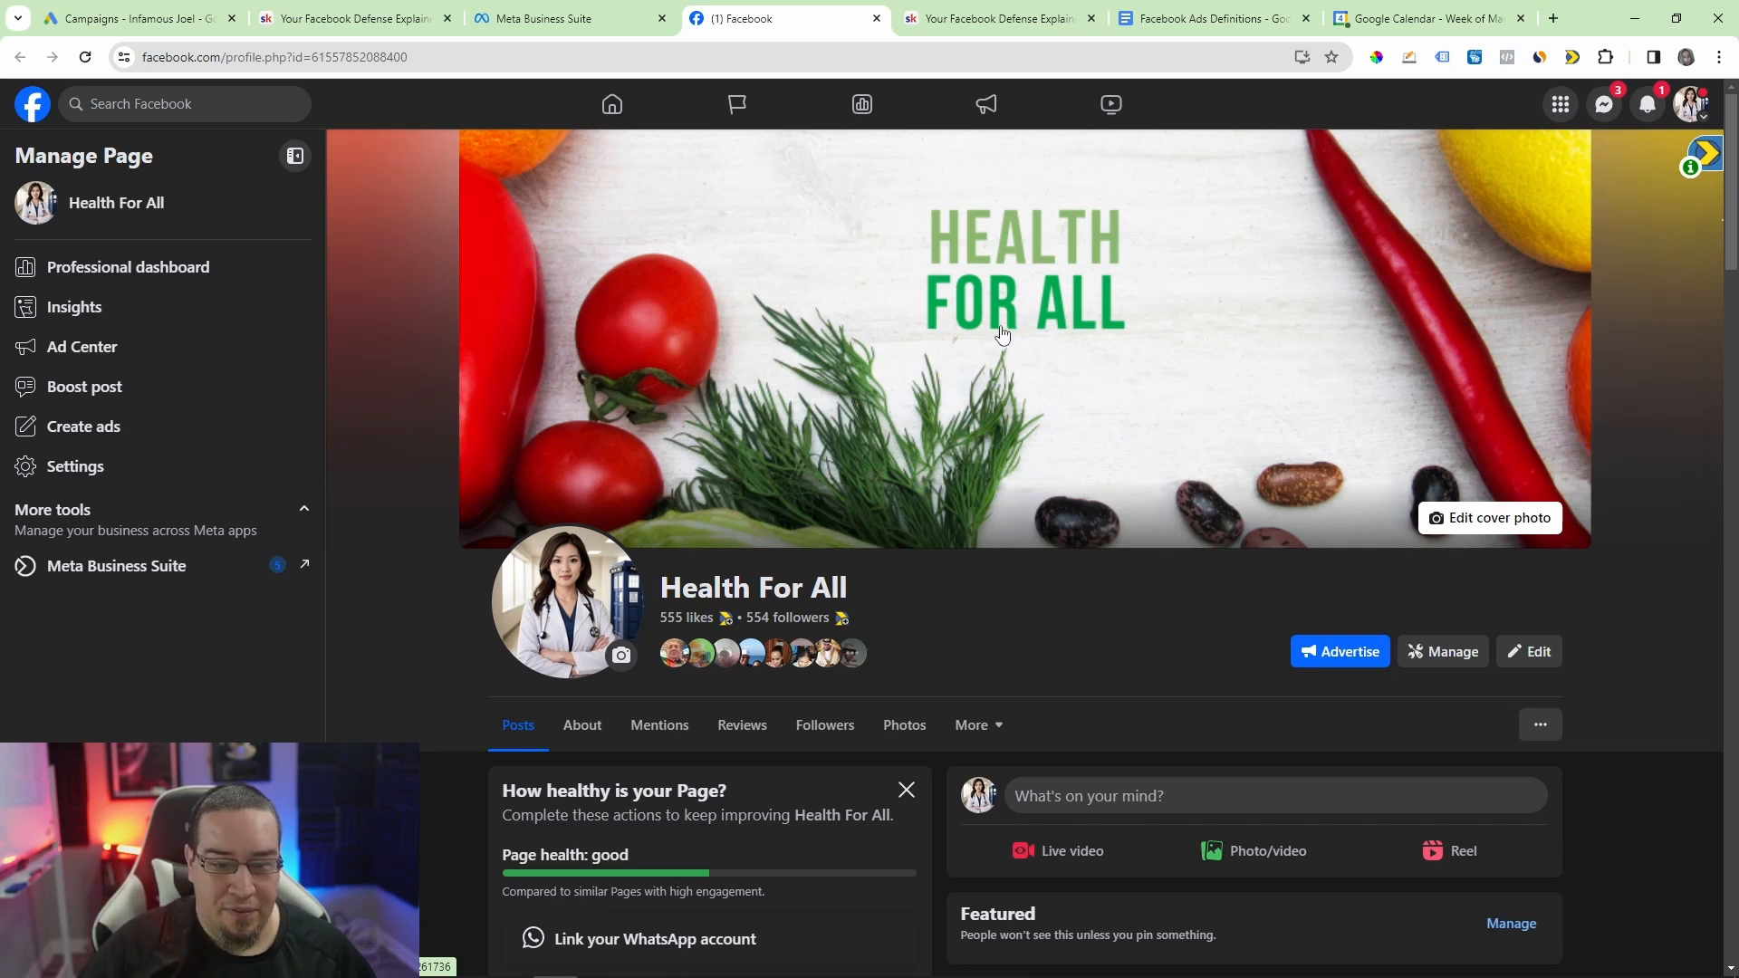
click(566, 602)
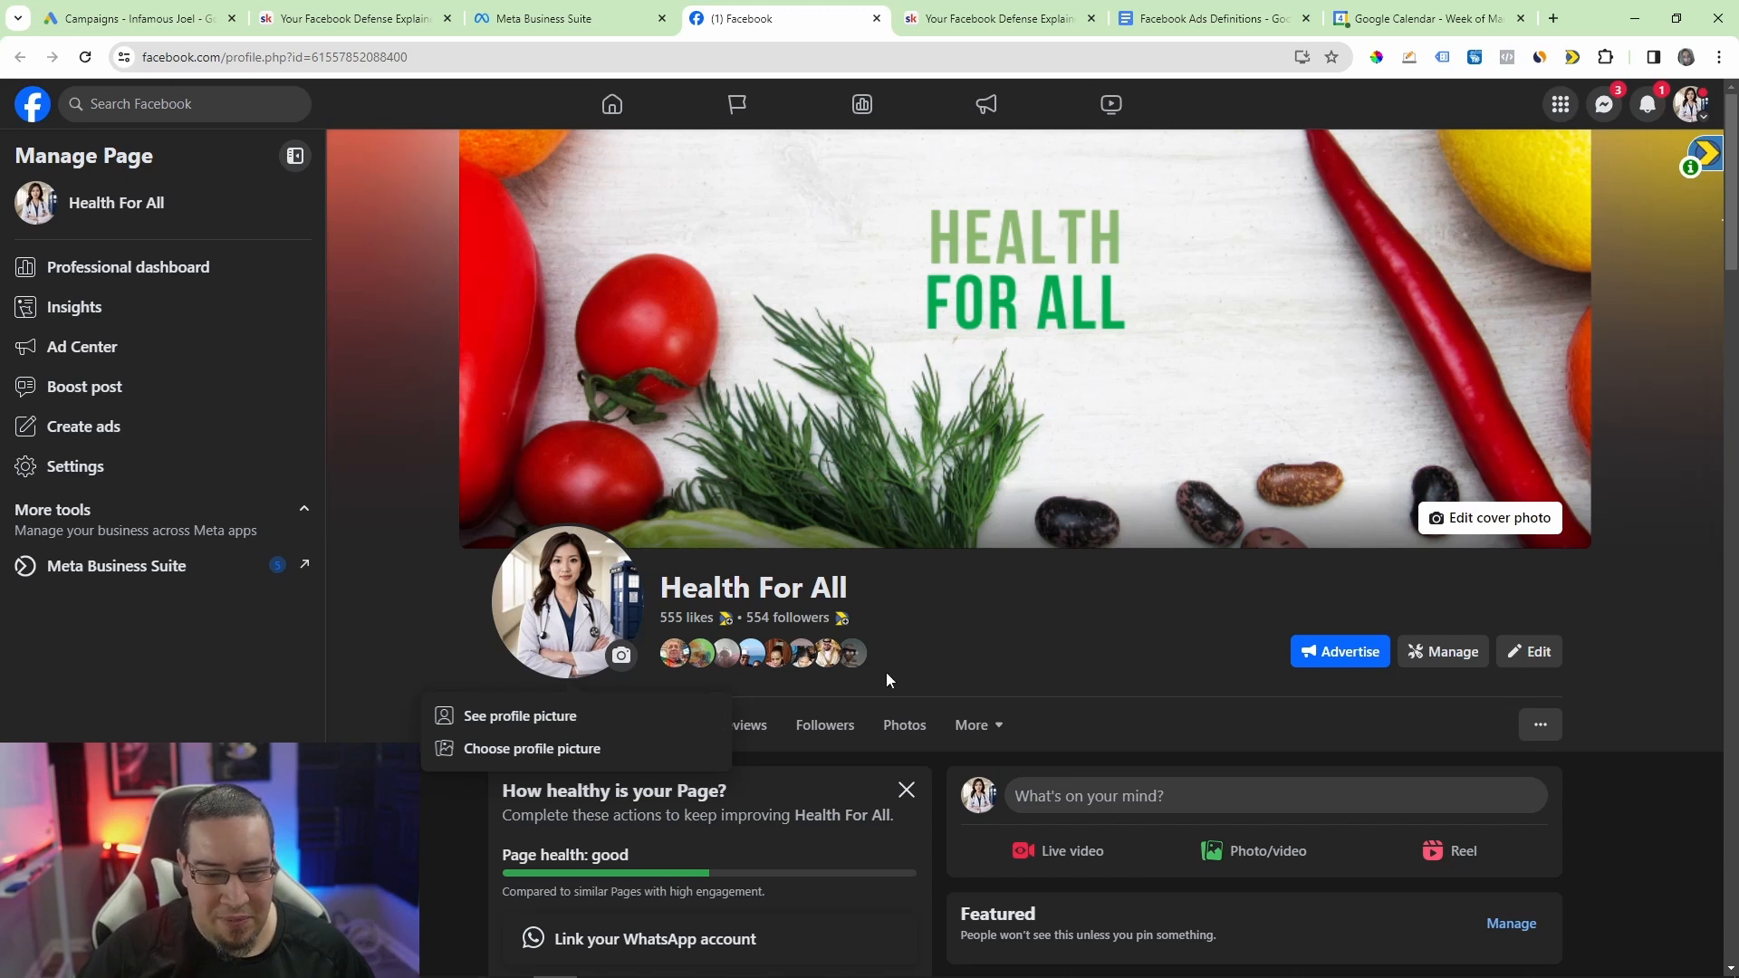
click(973, 633)
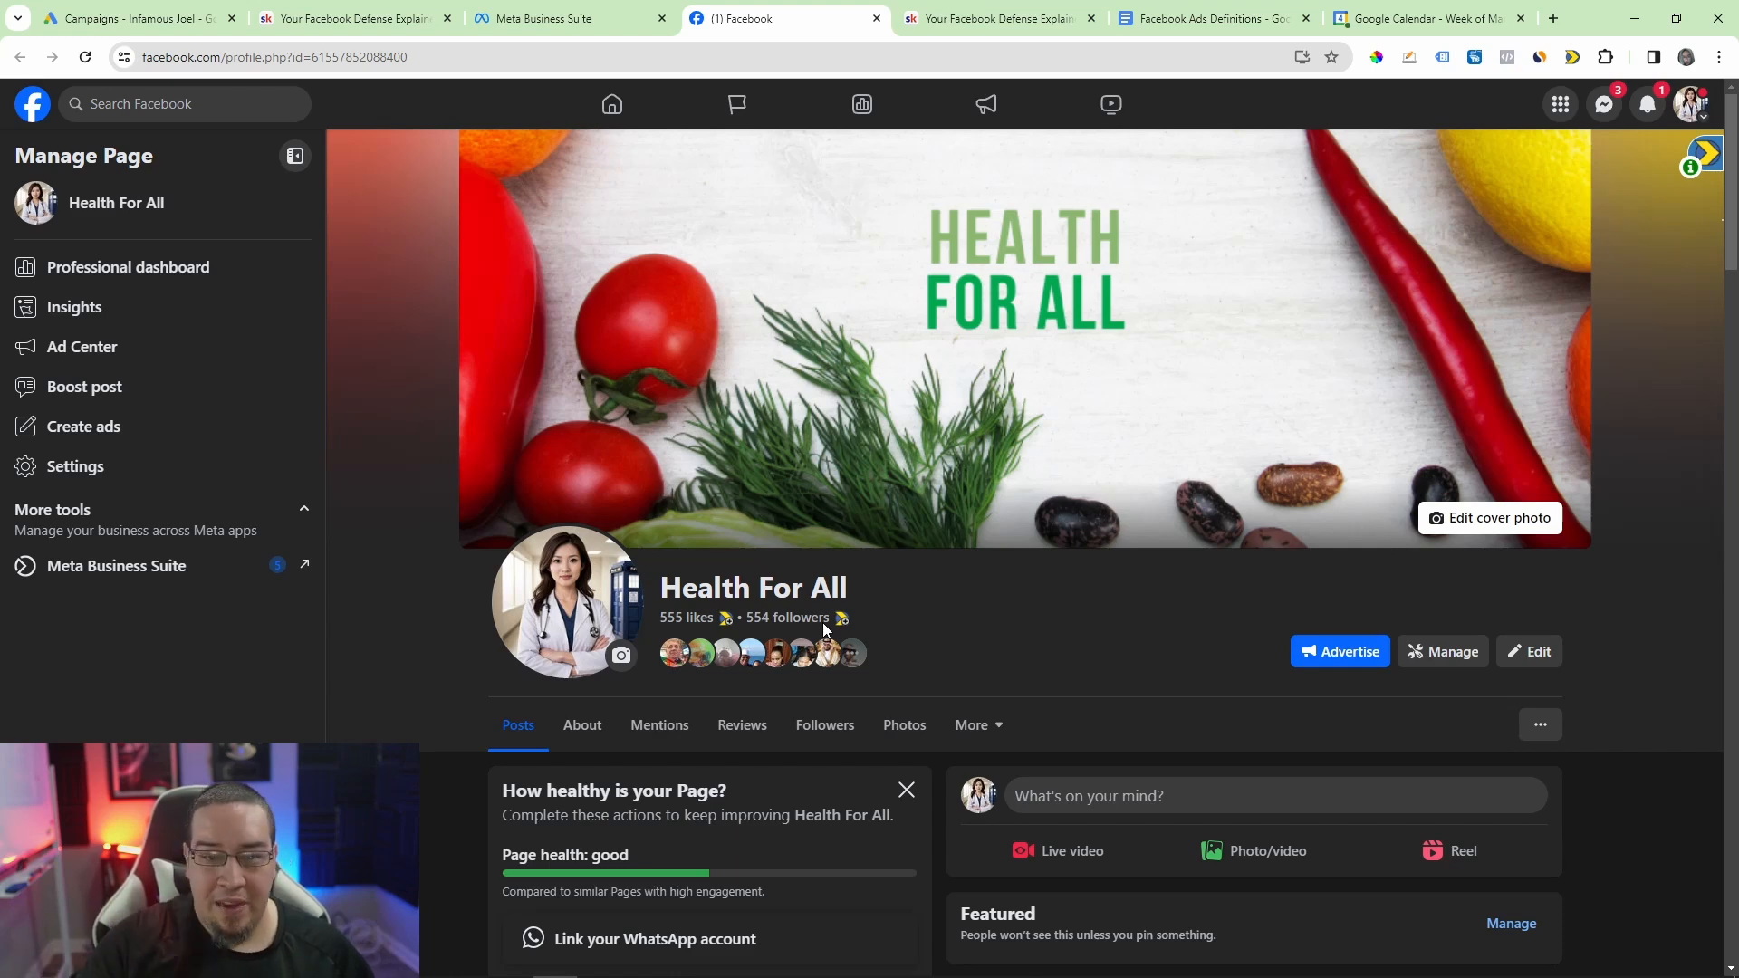
scroll(1671, 540, down, 10)
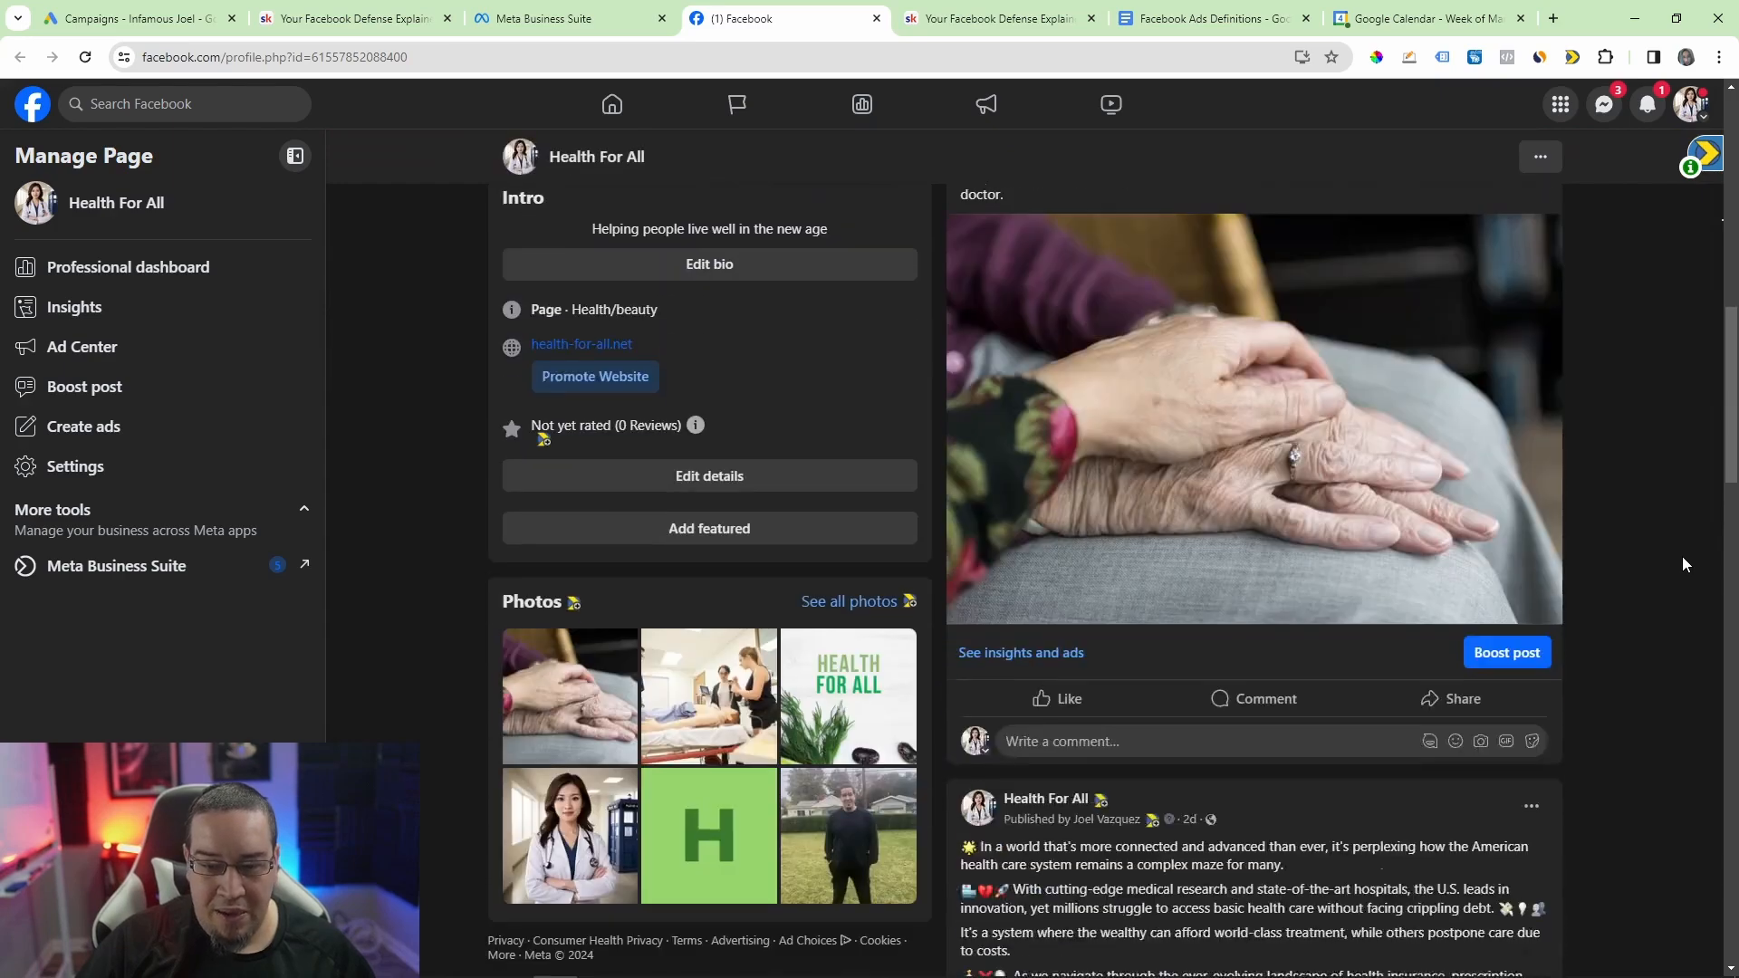
scroll(1677, 556, down, 15)
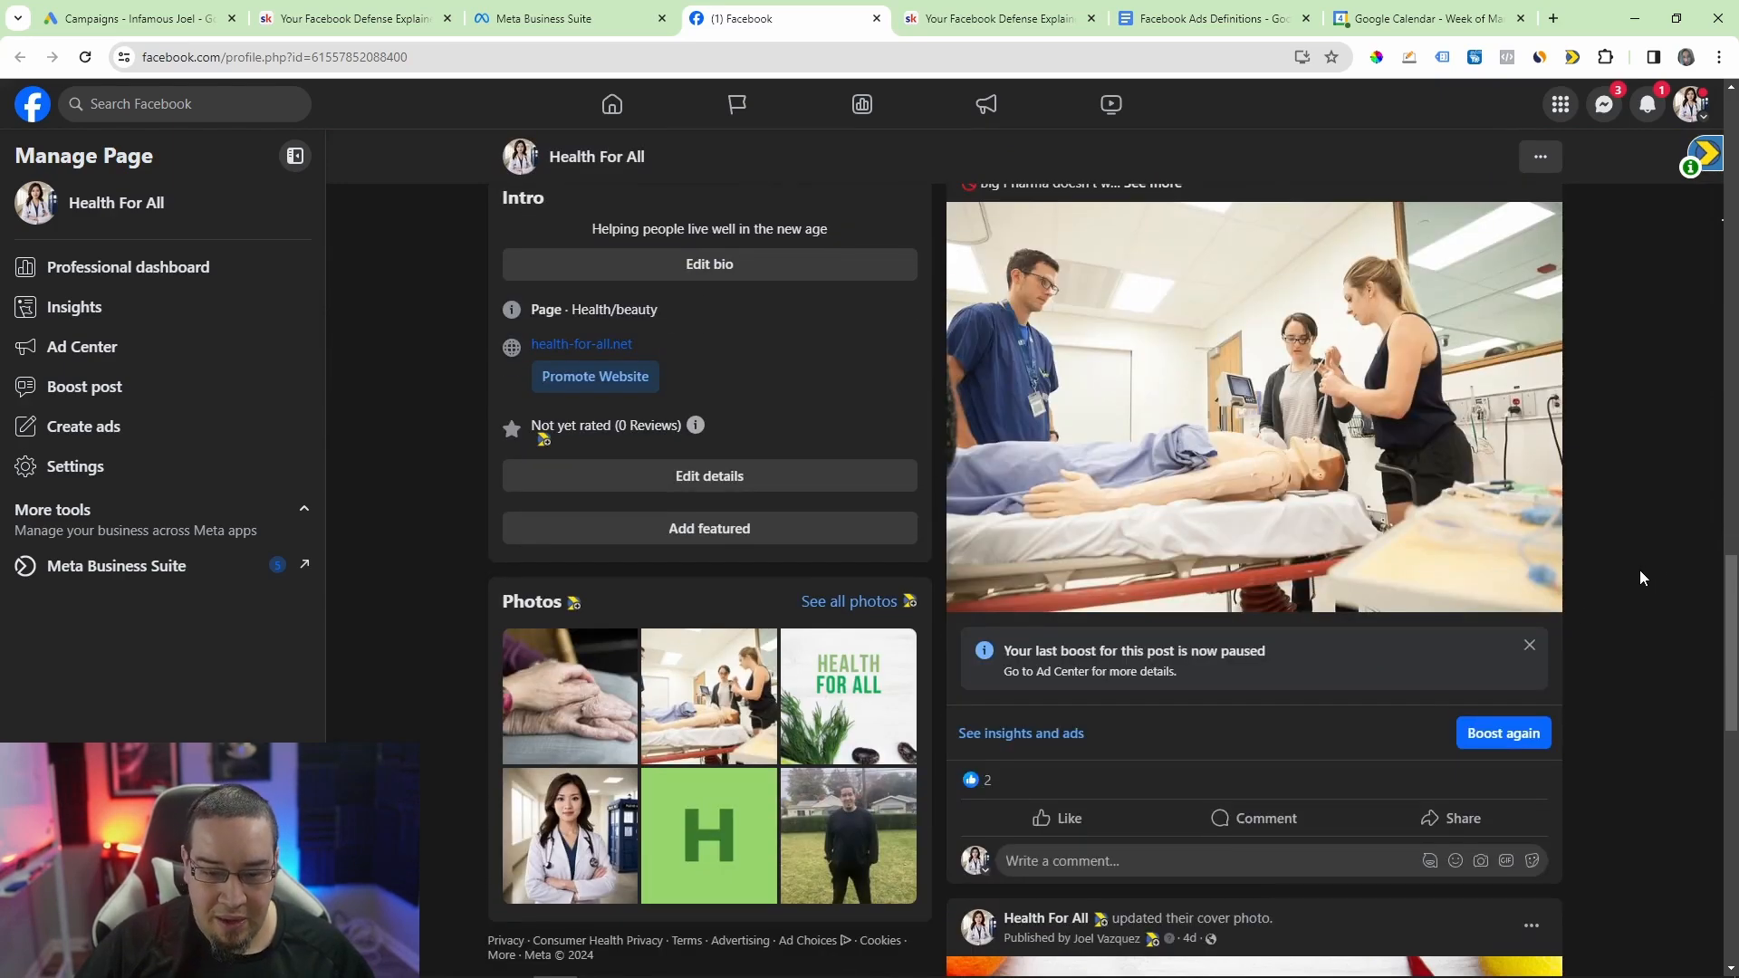
scroll(1306, 675, down, 6)
scroll(1382, 722, up, 4)
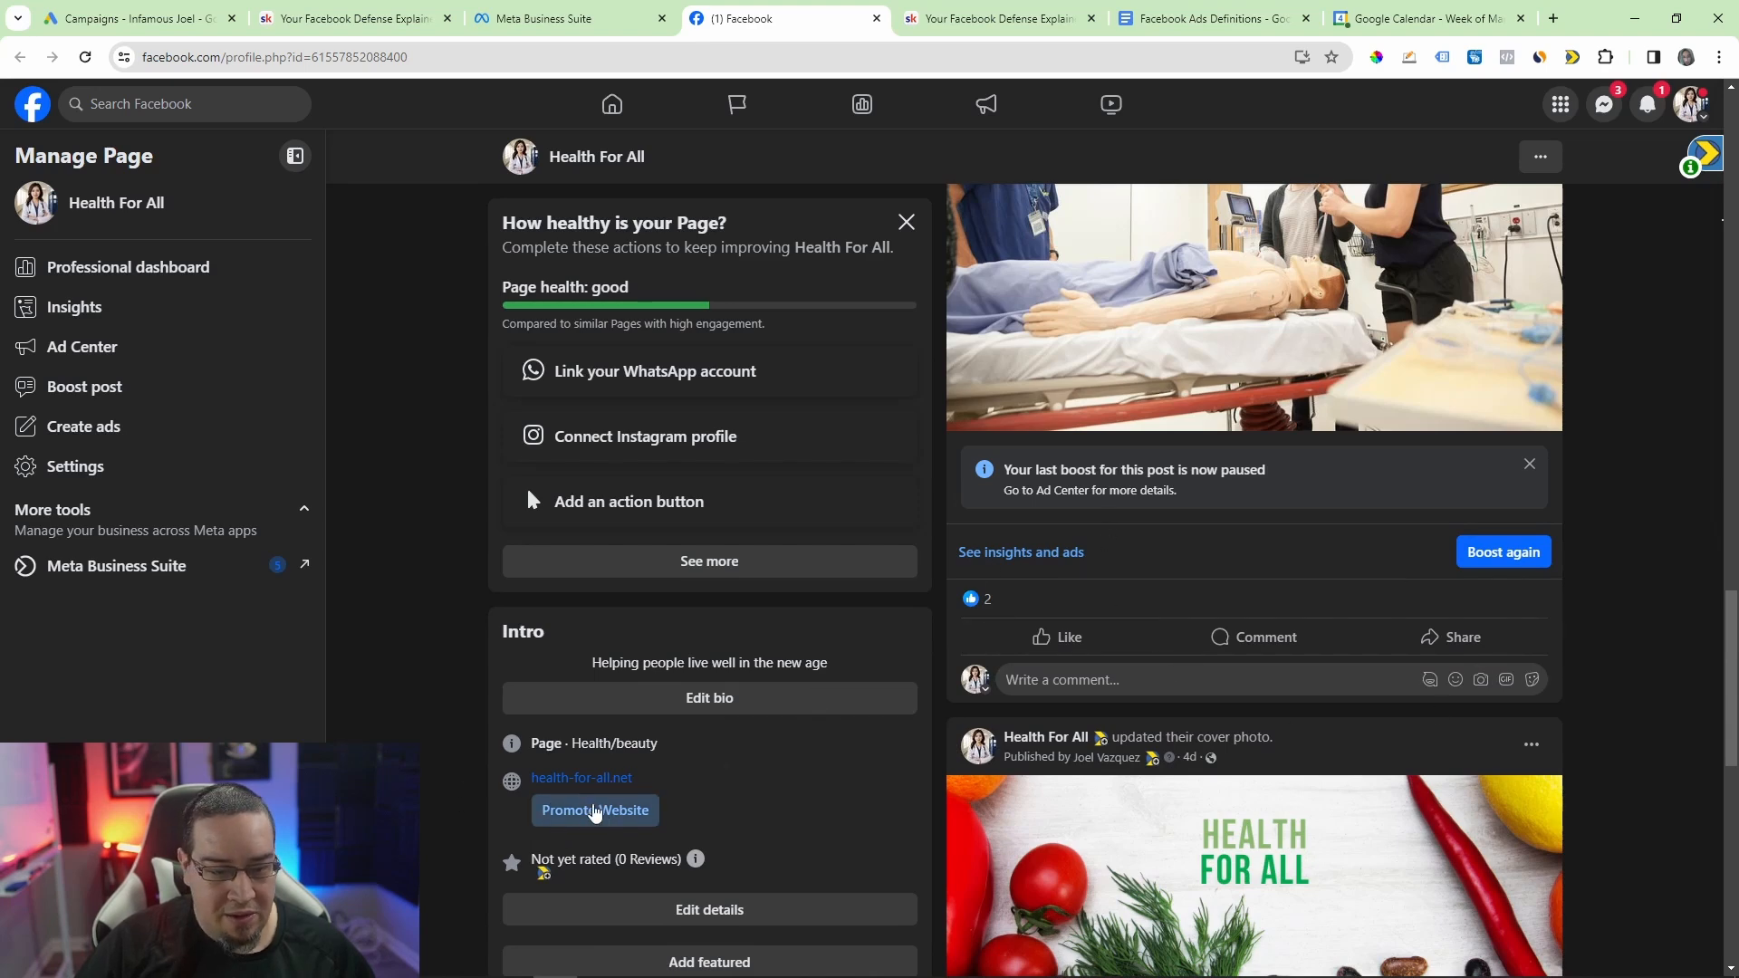
scroll(1005, 693, up, 9)
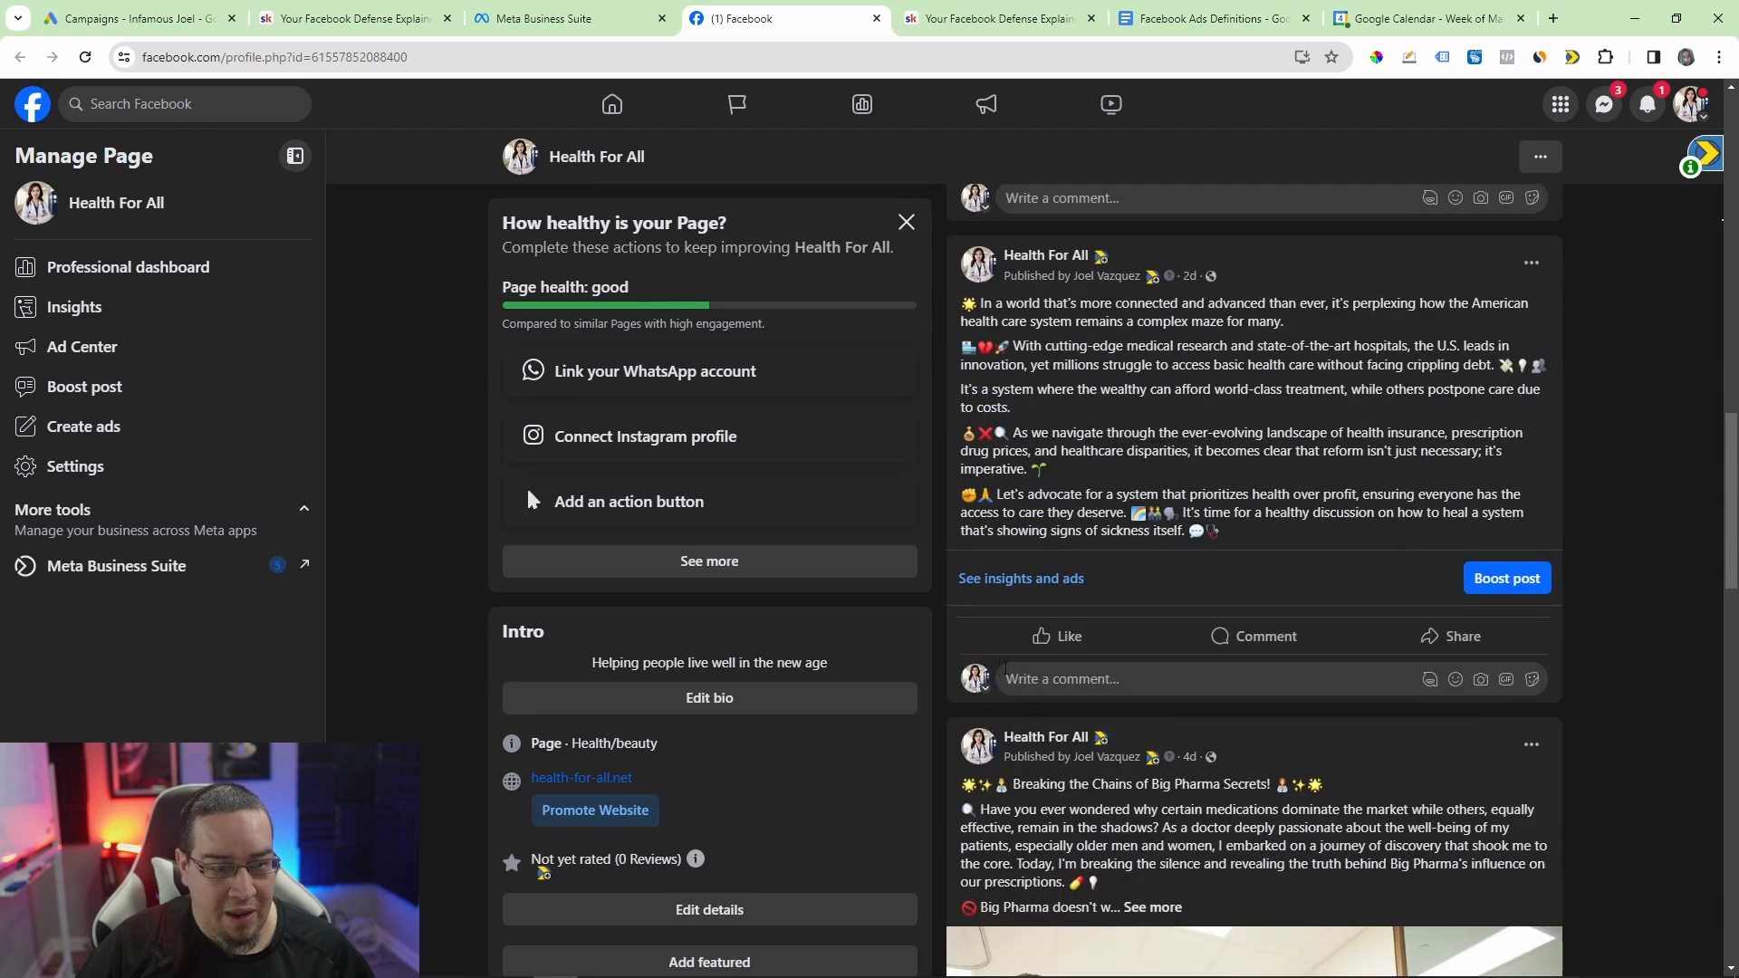
scroll(1001, 660, up, 4)
scroll(1129, 573, up, 4)
scroll(1150, 453, up, 4)
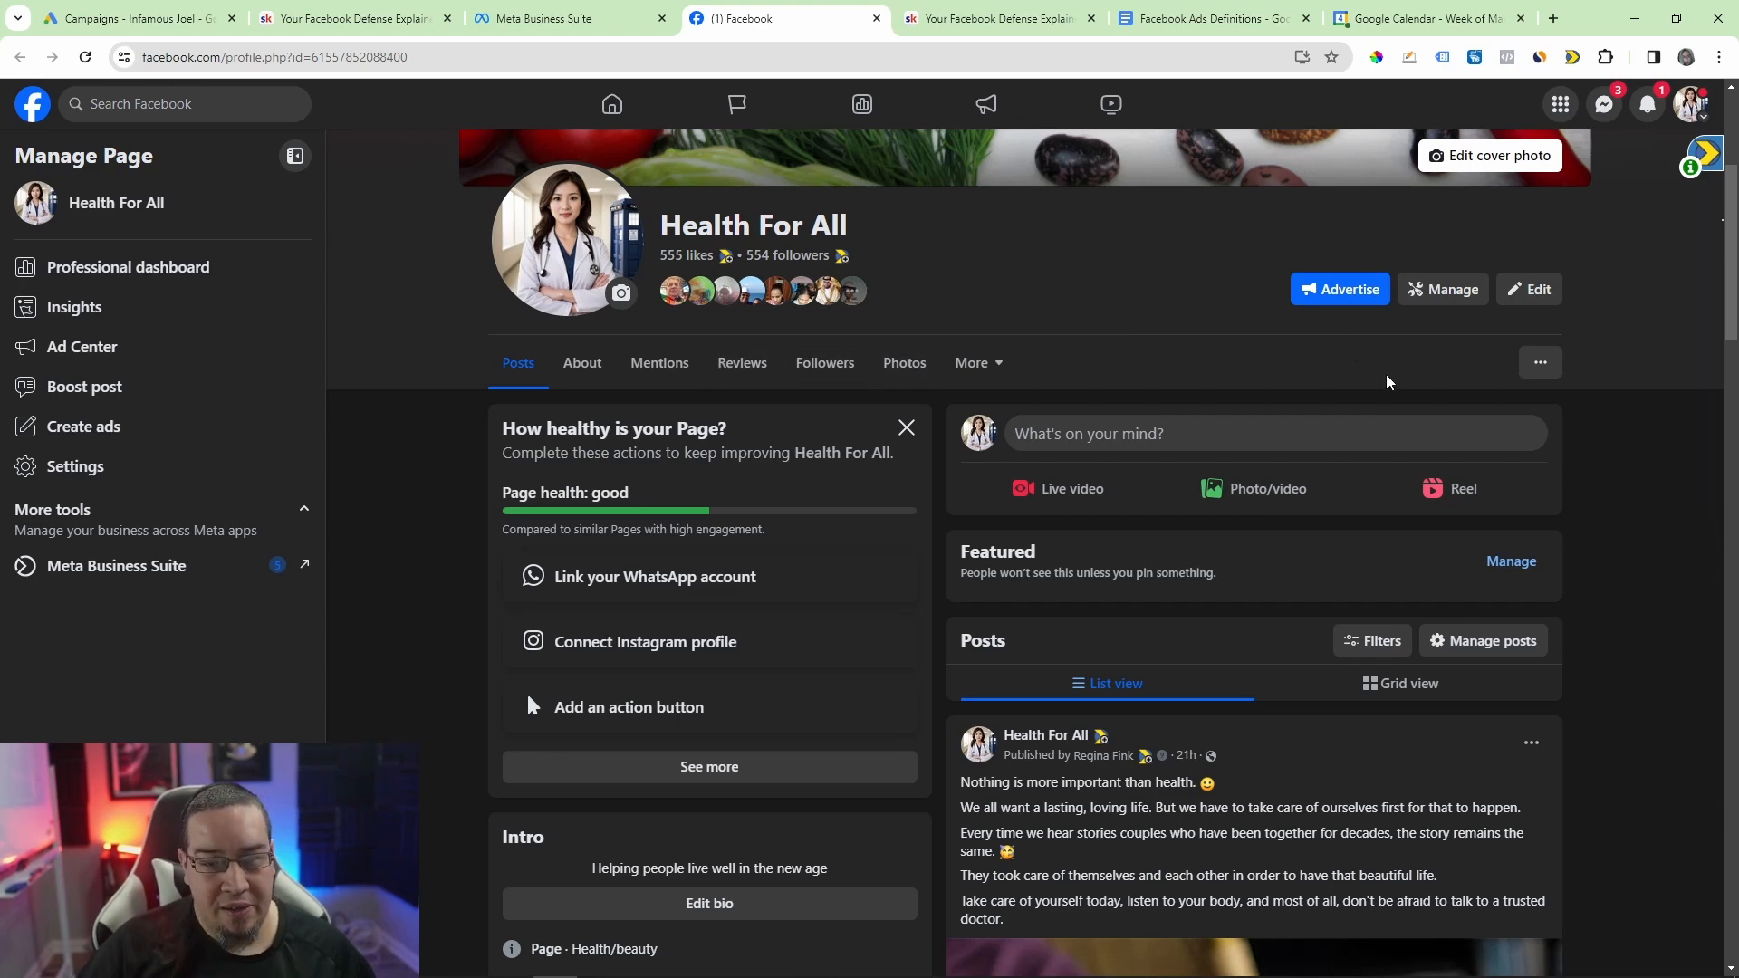
scroll(1611, 688, up, 4)
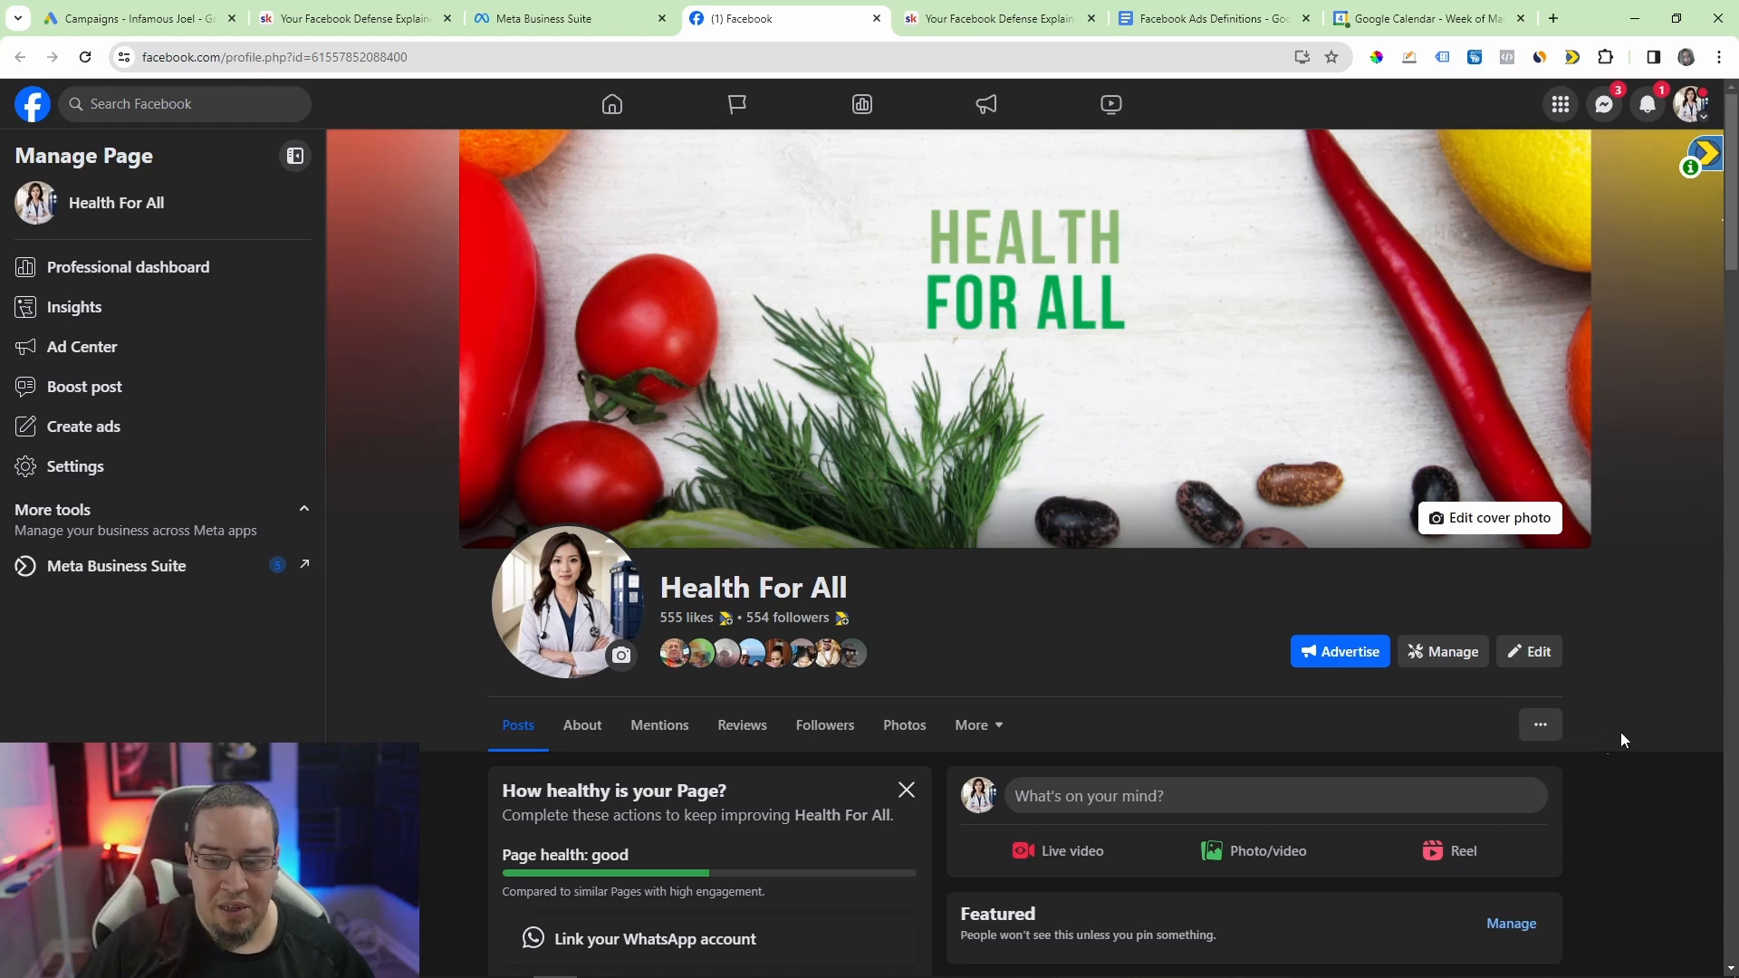
Step: Open the Page's photo of the man standing on a lawn and delete it together with its post
scroll(1734, 705, down, 8)
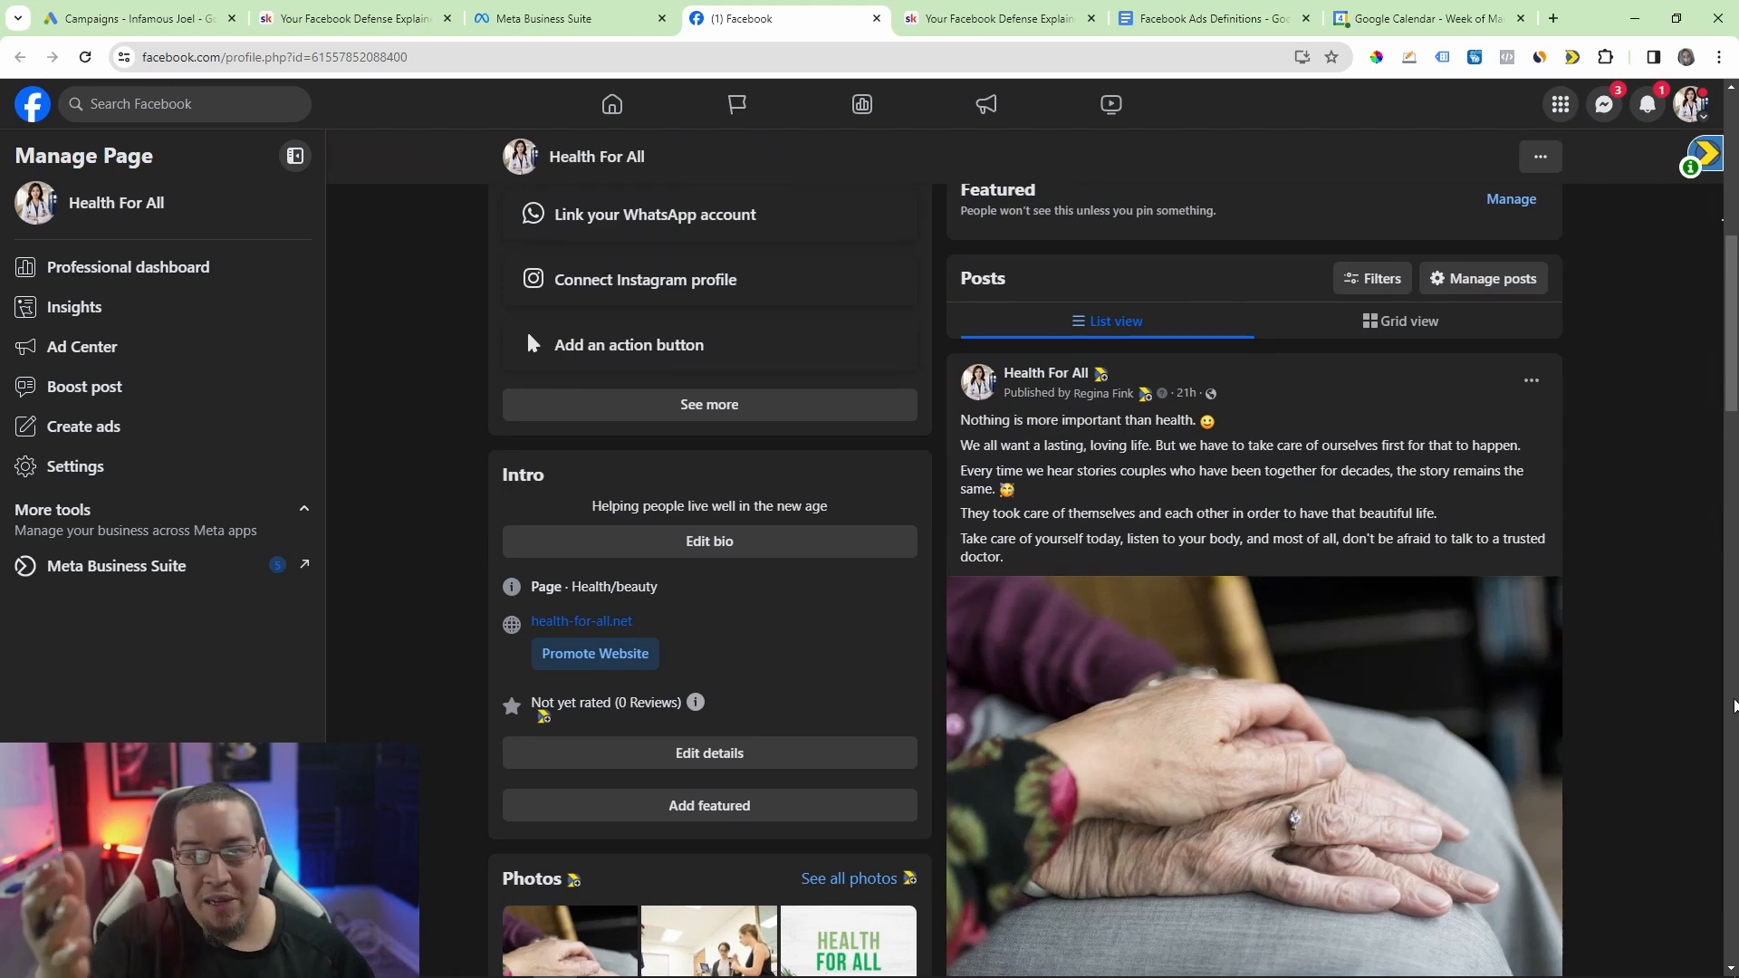
scroll(1734, 705, down, 3)
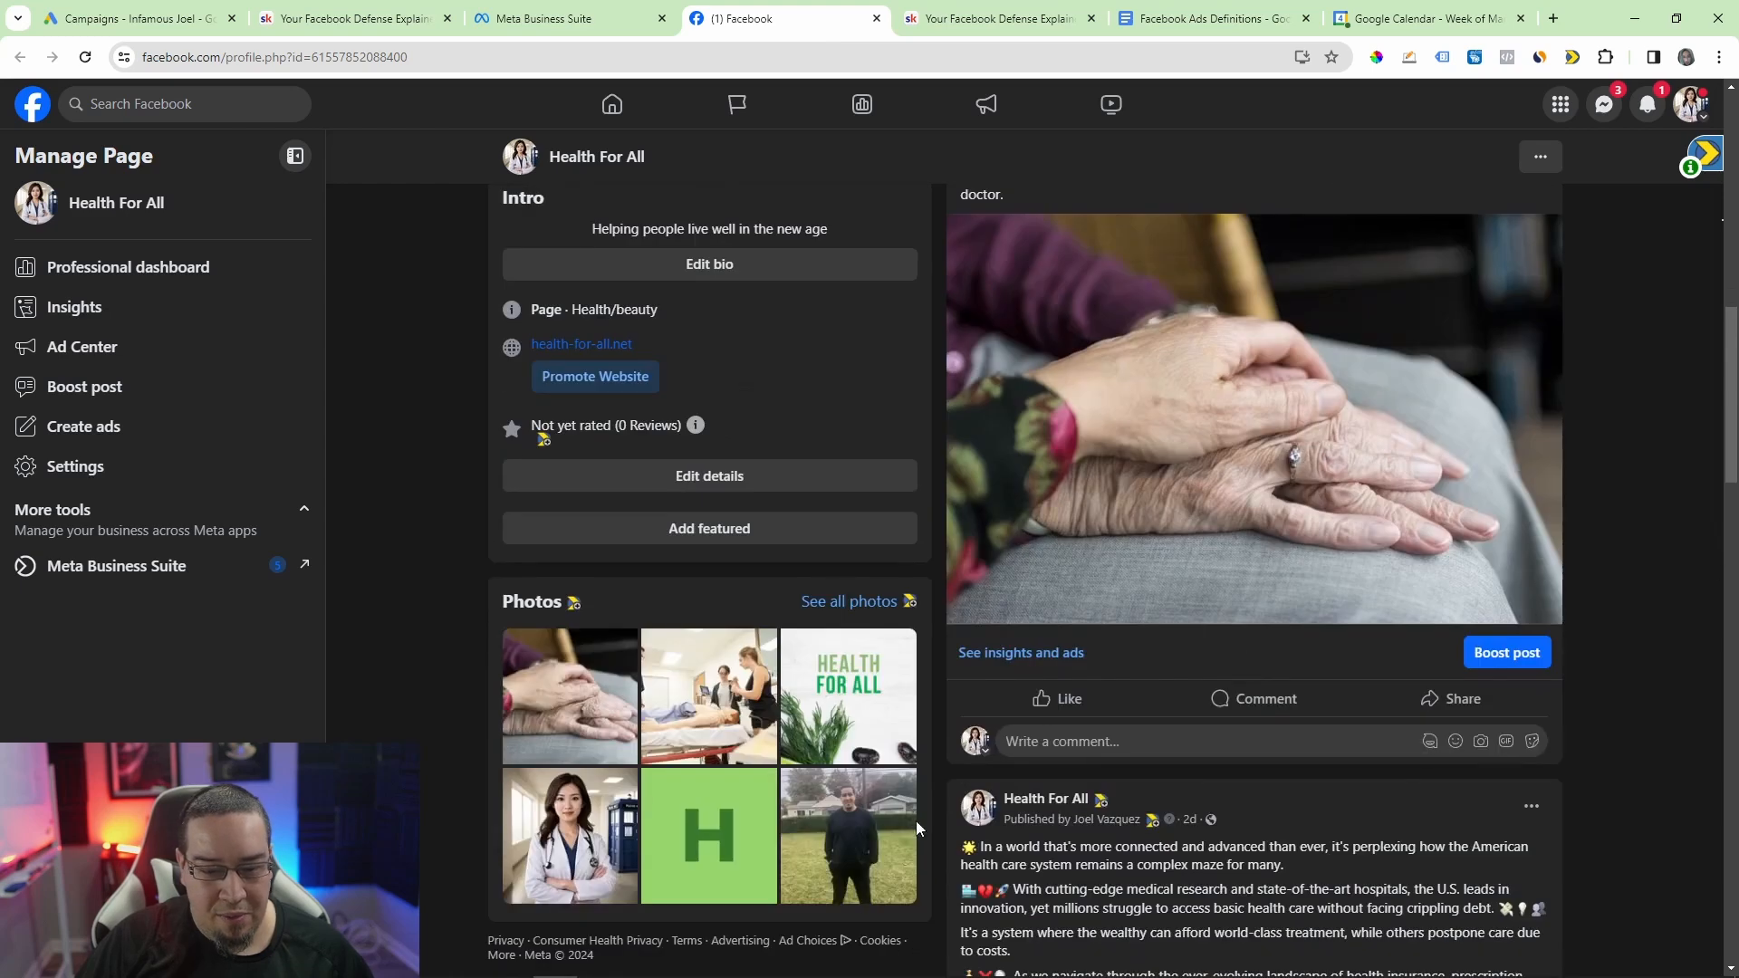
click(864, 822)
click(1337, 152)
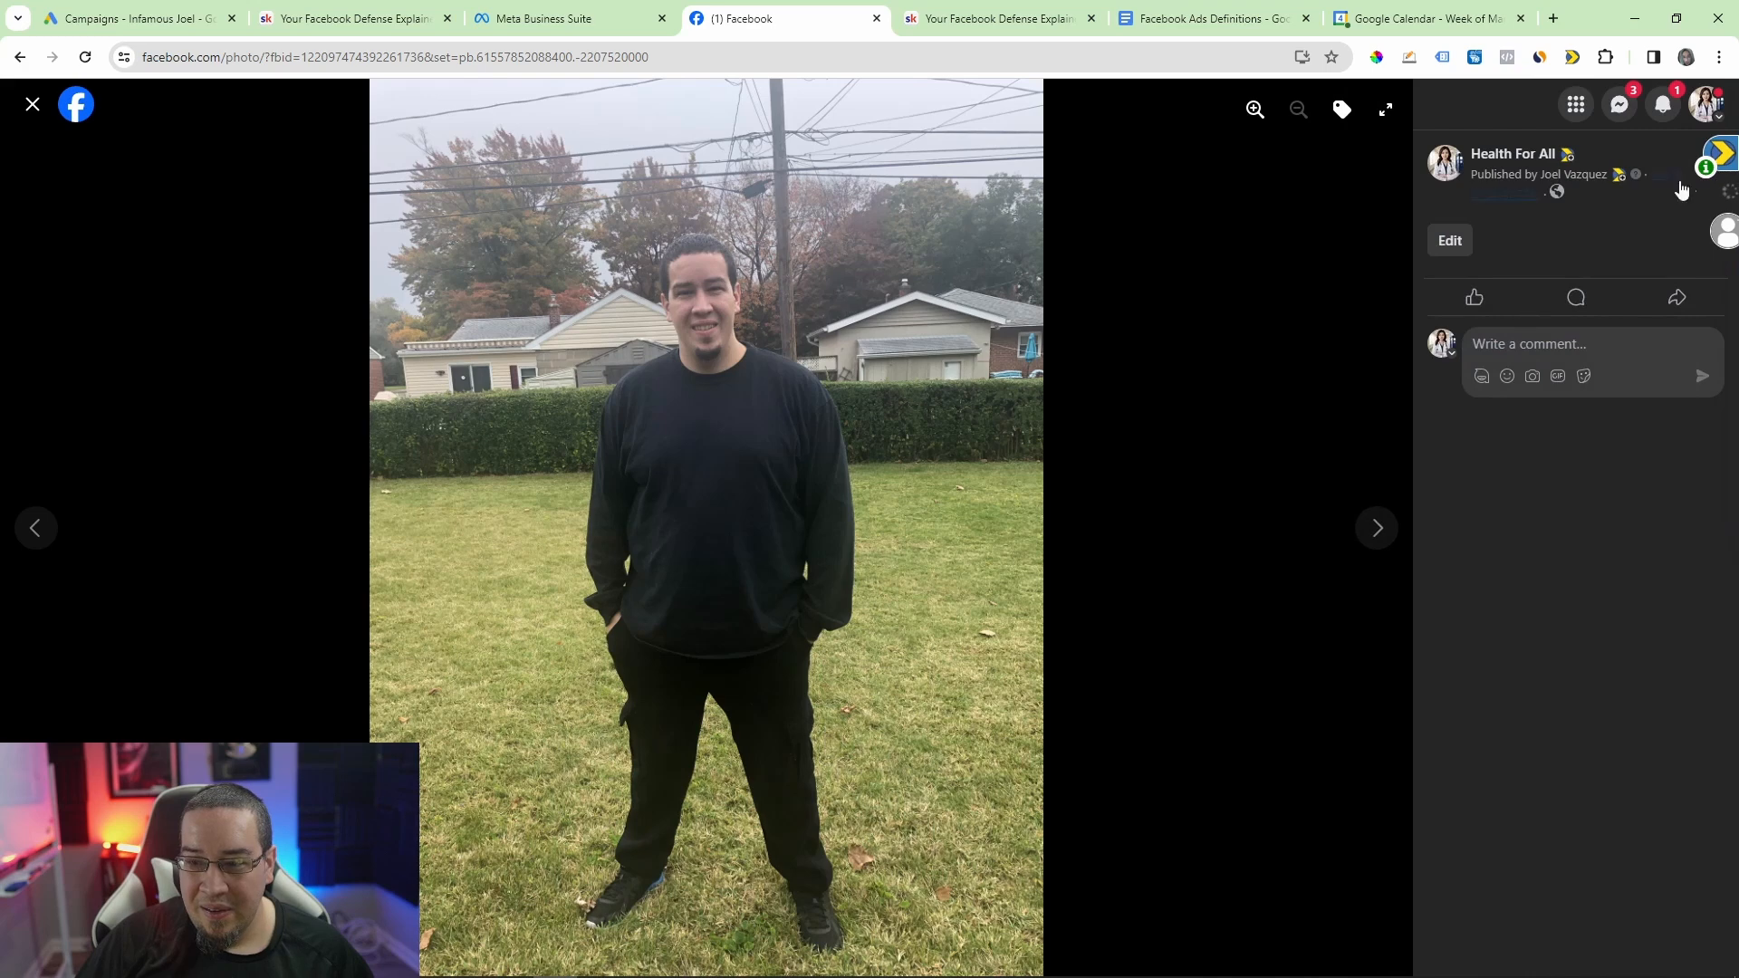
click(1701, 161)
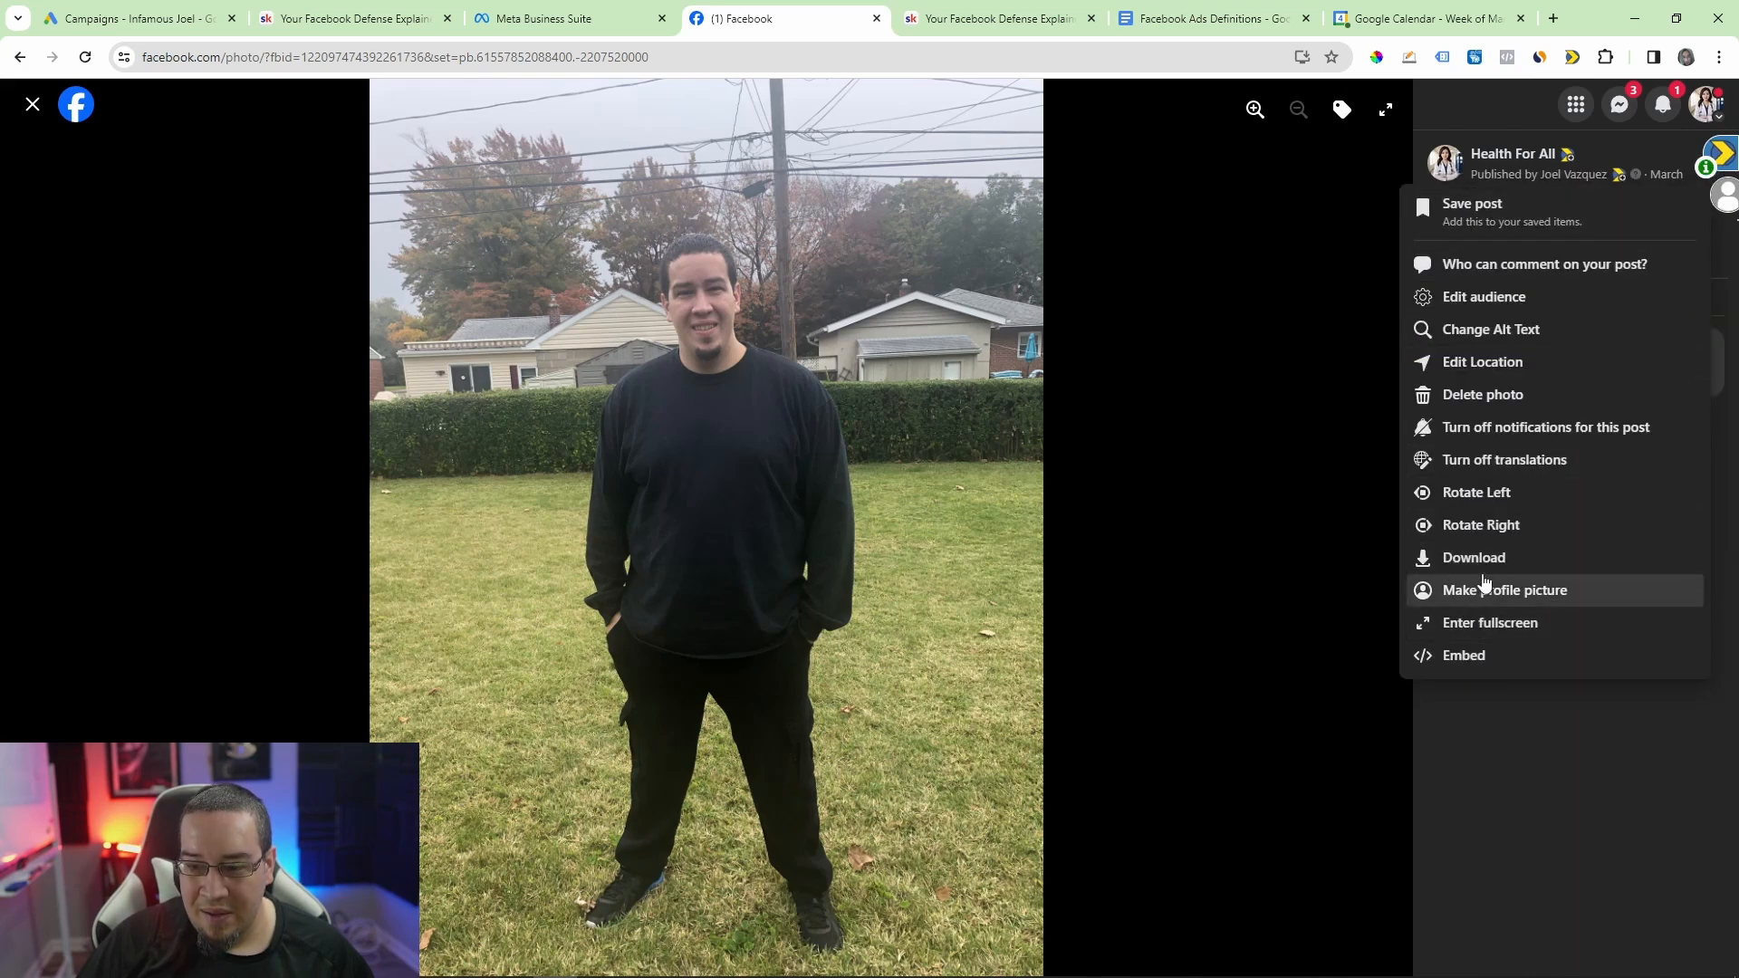
click(1508, 391)
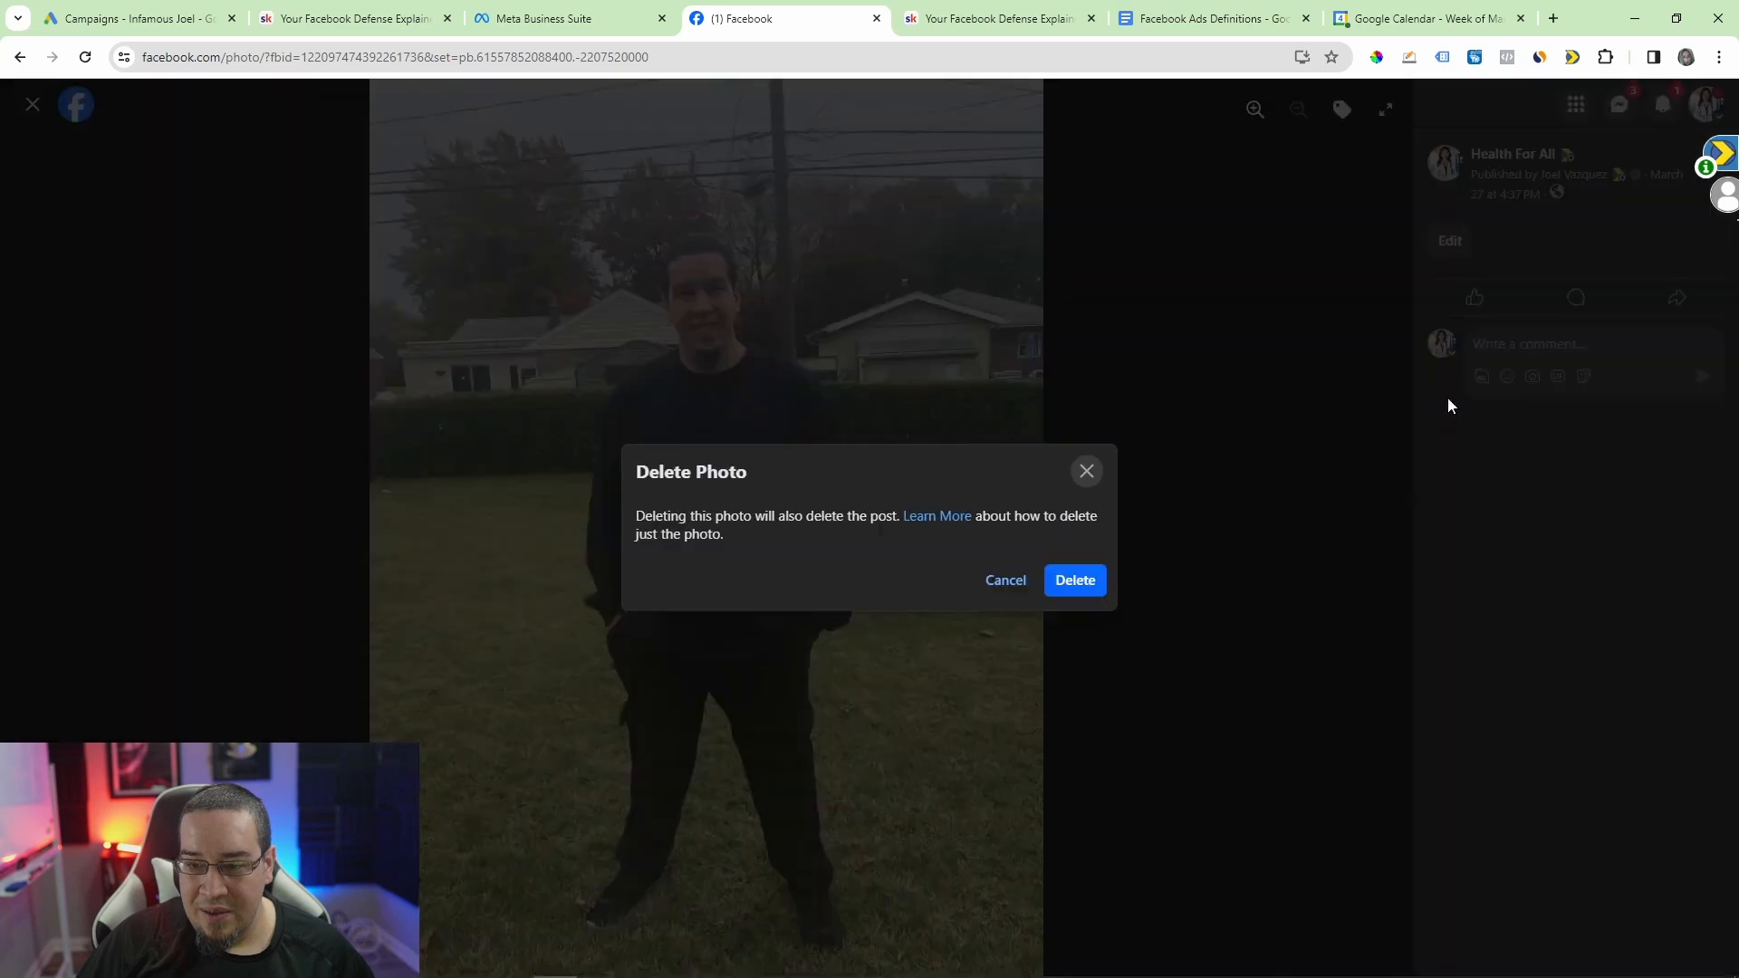
click(1074, 587)
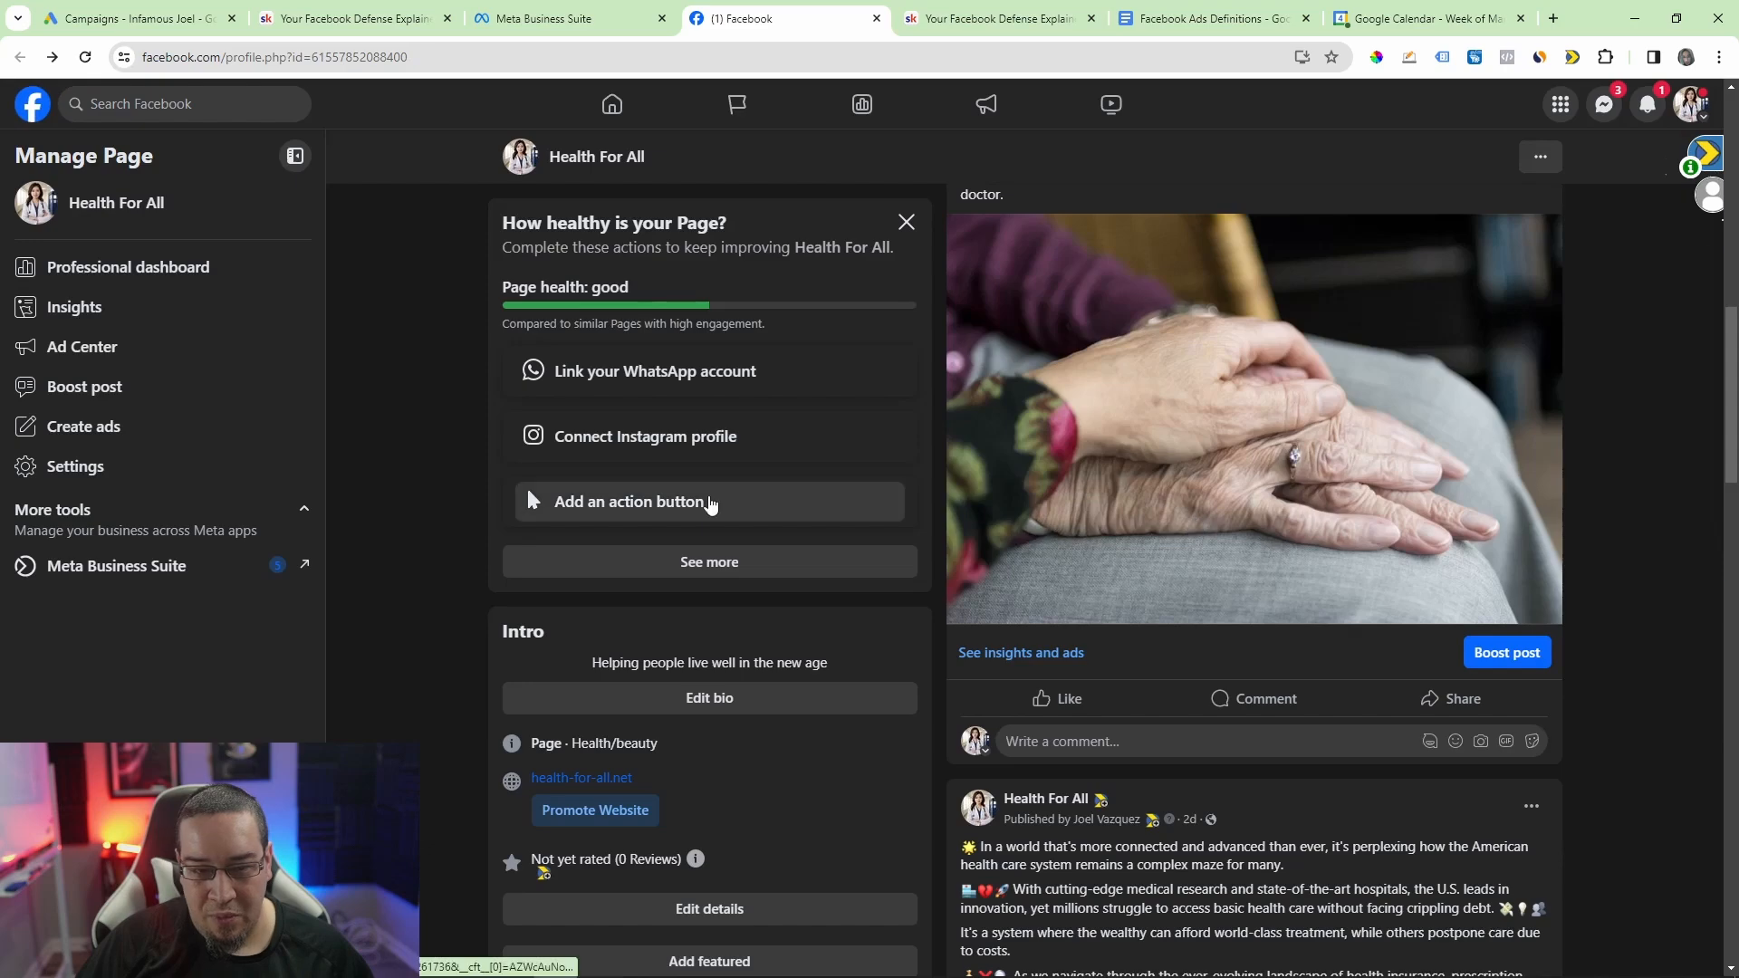
scroll(930, 576, down, 10)
scroll(938, 519, up, 10)
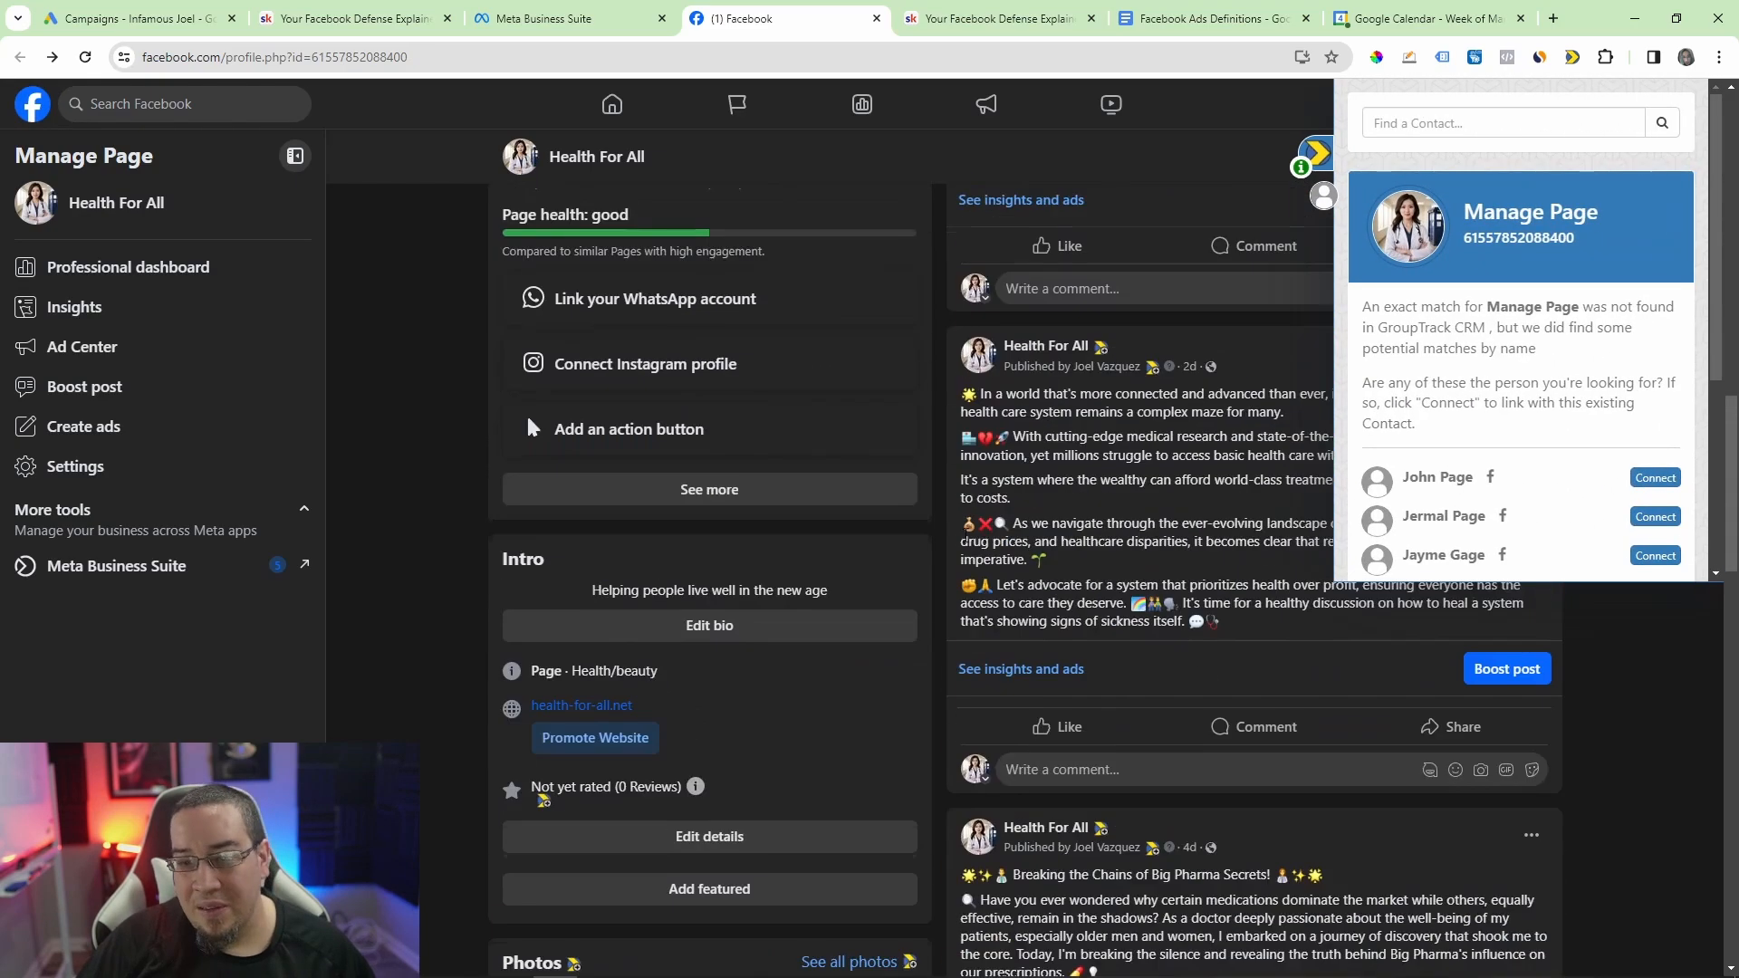
Step: Look over the Page's header and newest post, view the business structure diagram in Paint, and return to the browser
scroll(966, 541, up, 5)
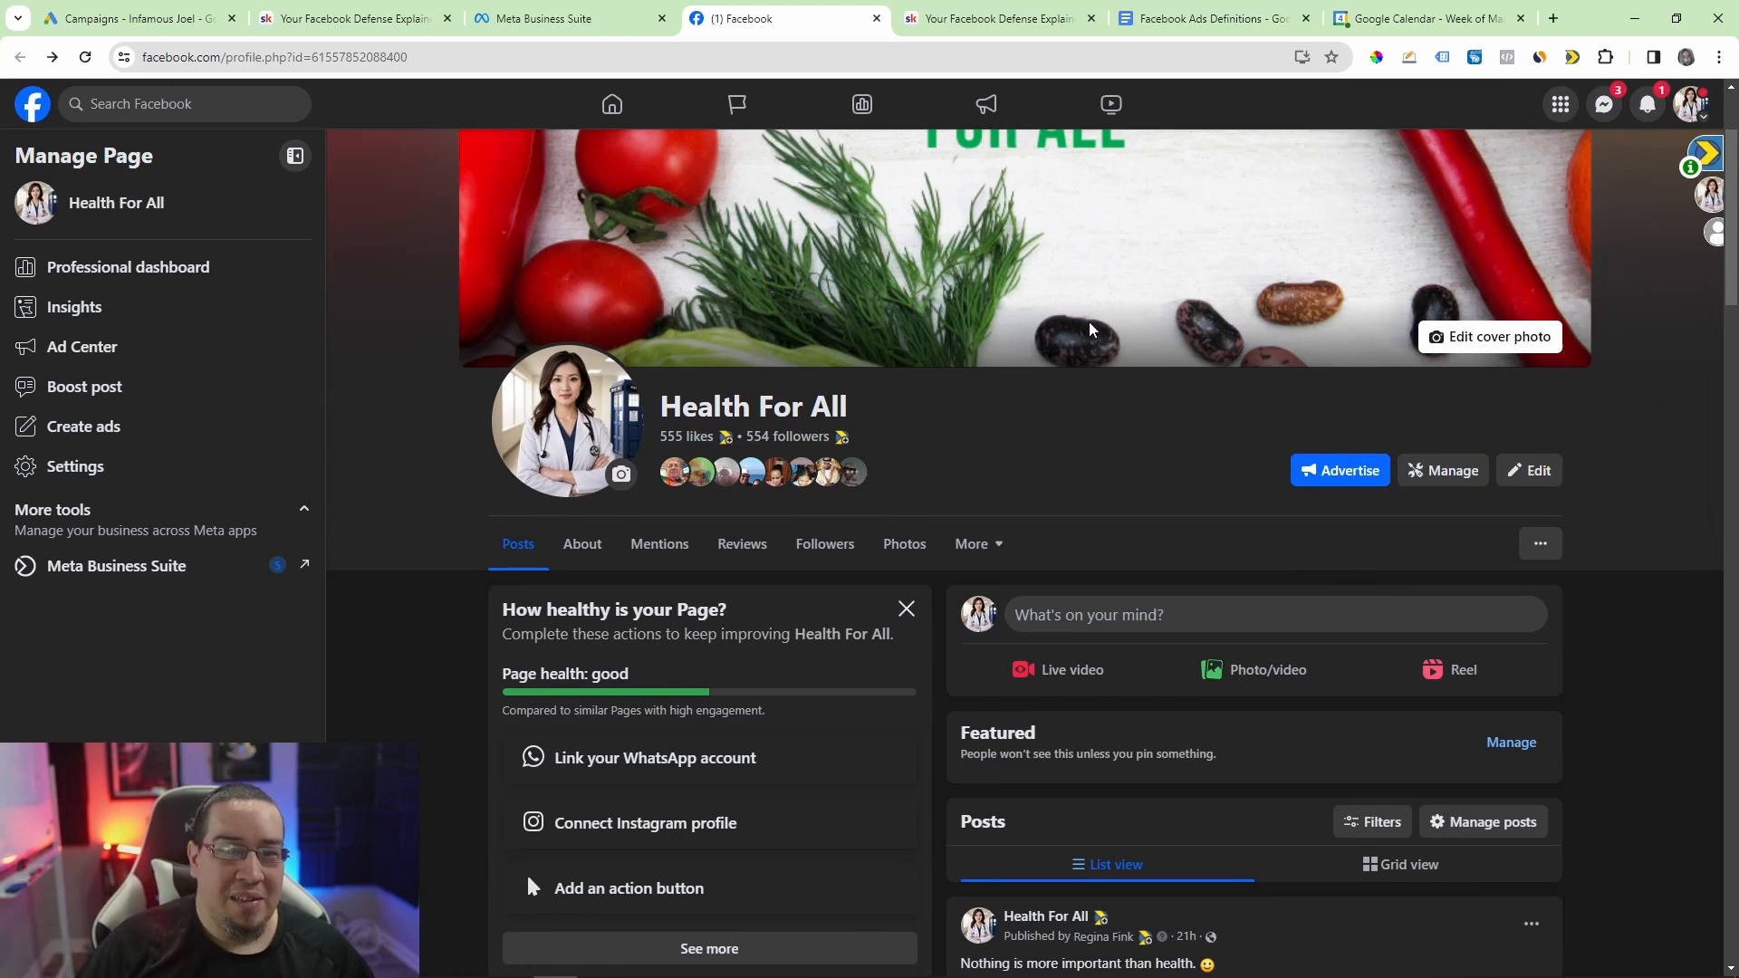
scroll(1168, 458, down, 2)
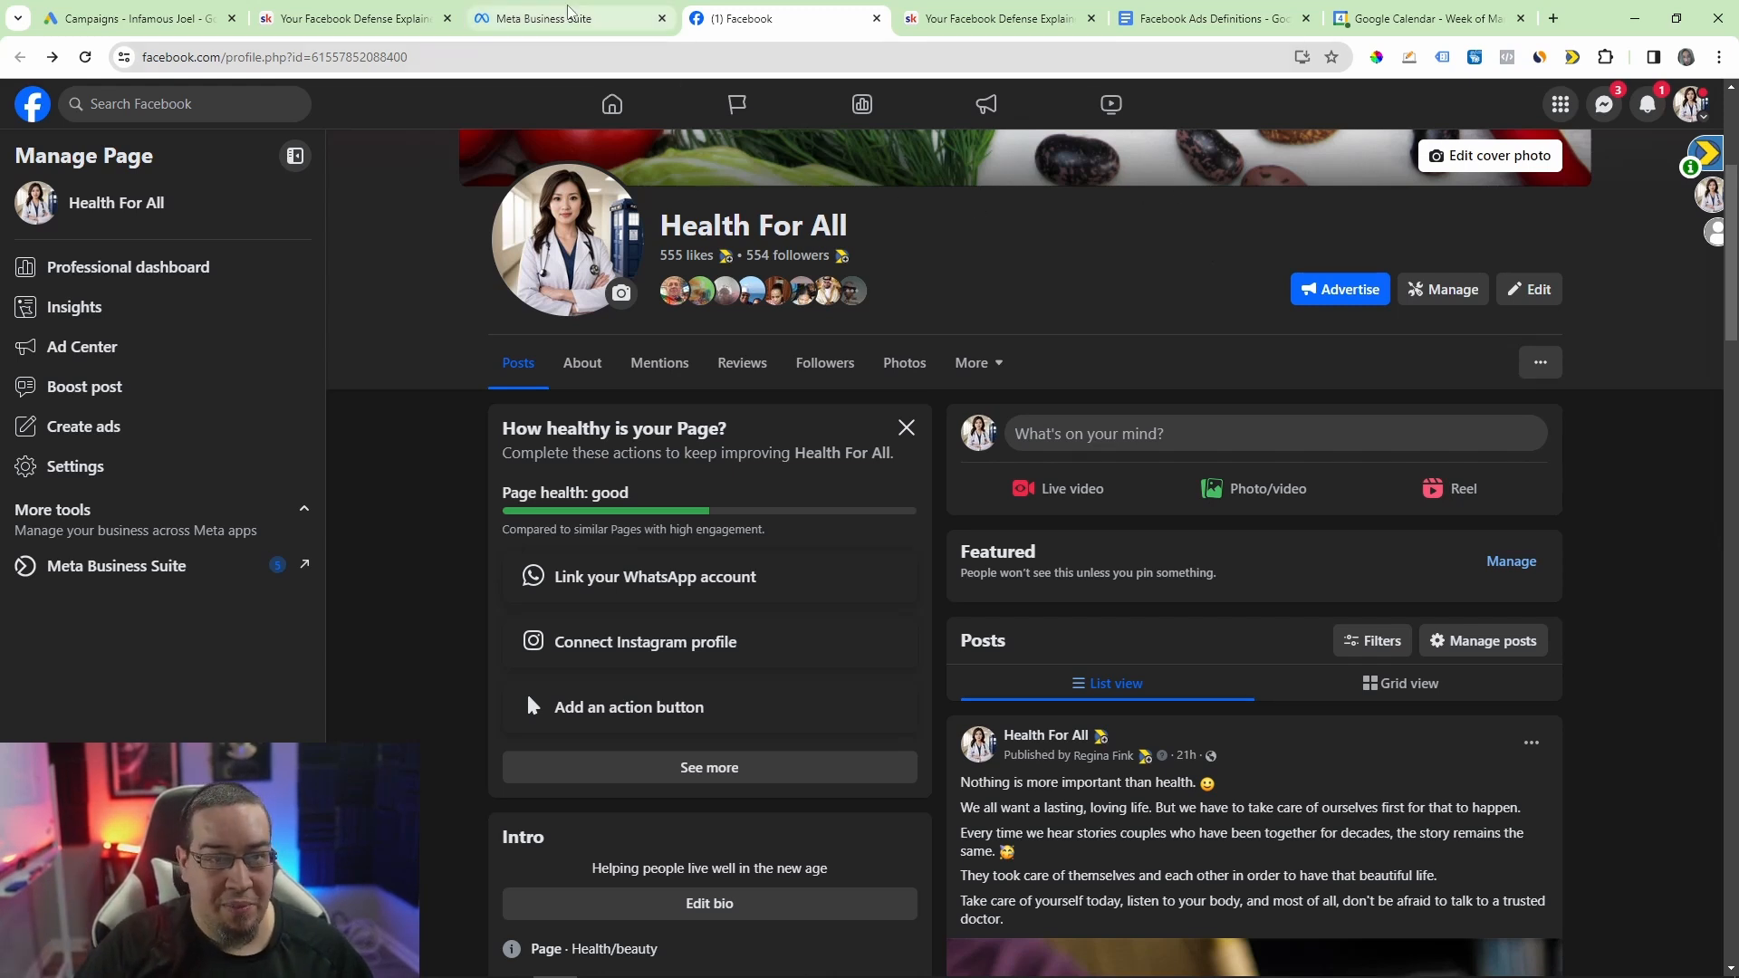
mouse_move(570, 15)
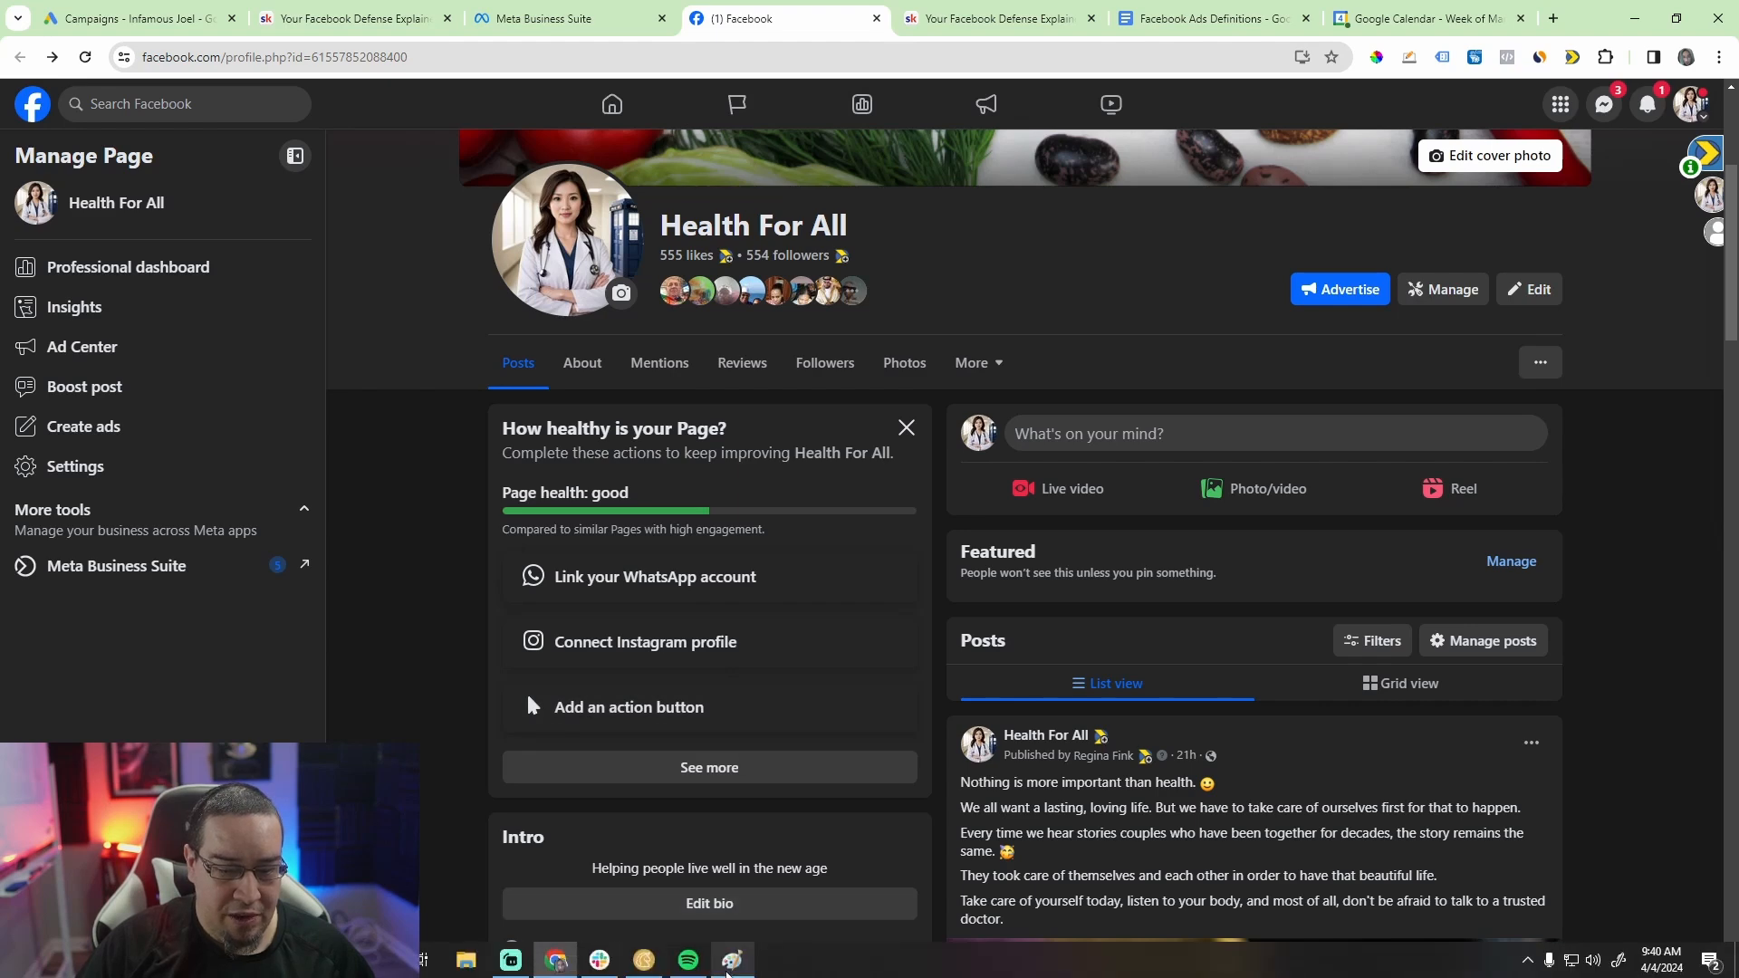
click(731, 961)
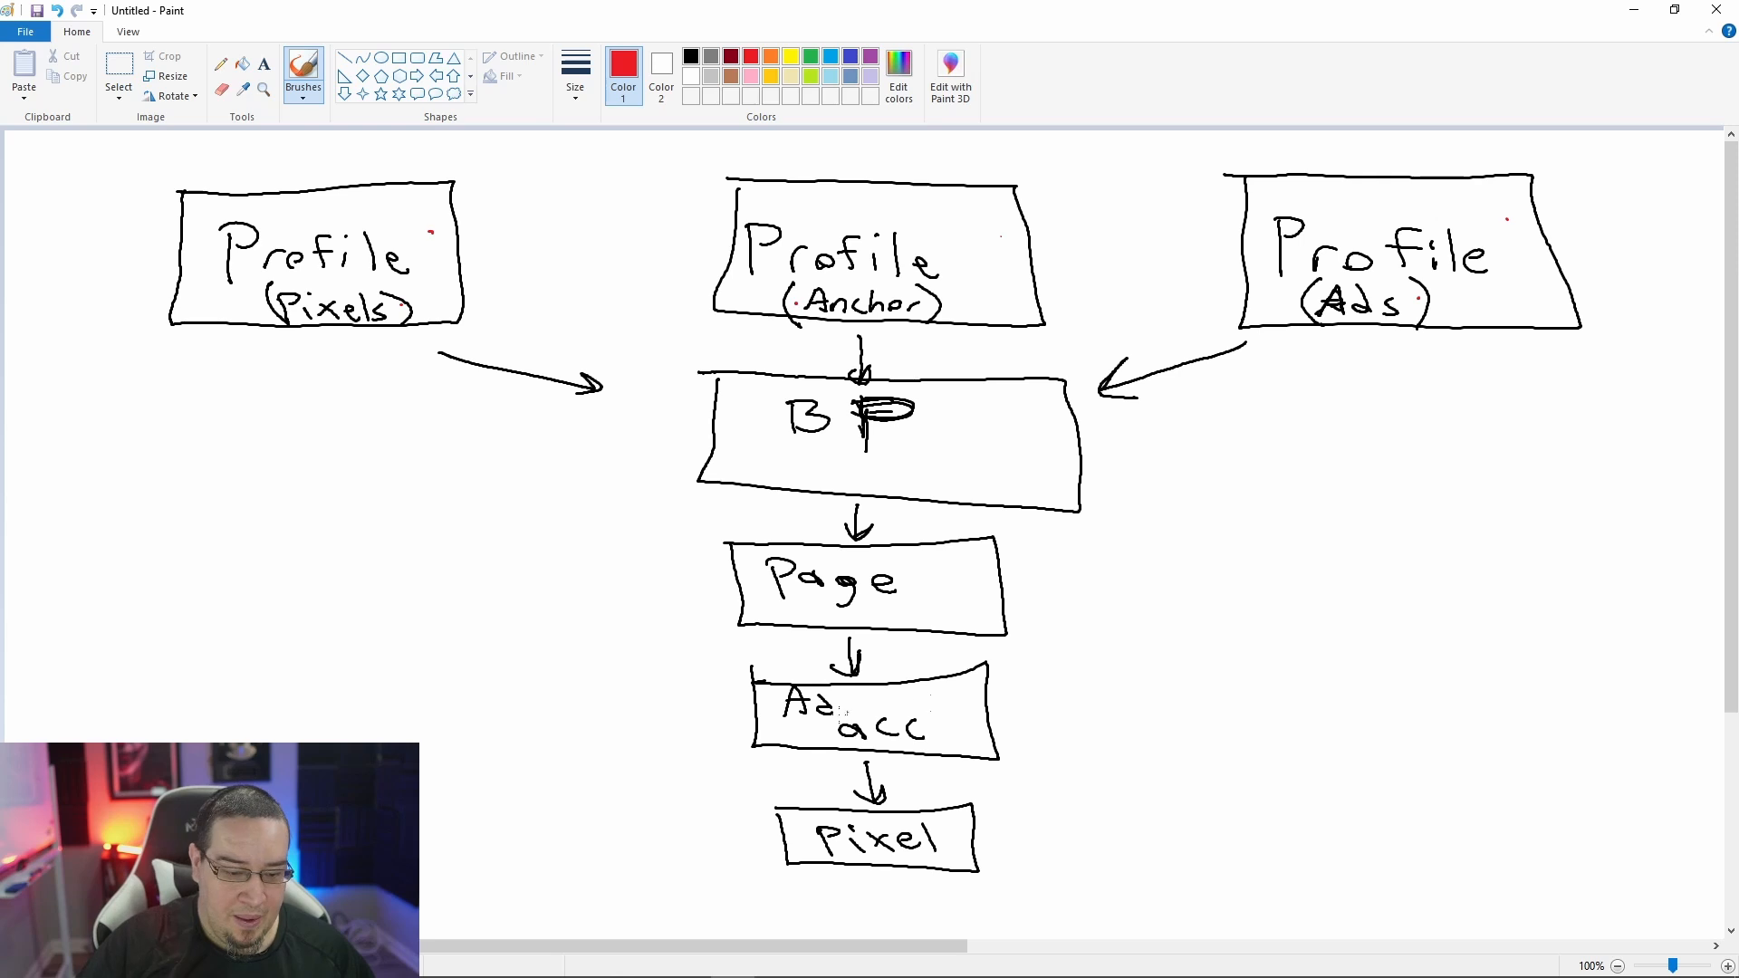
mouse_move(555, 969)
click(555, 970)
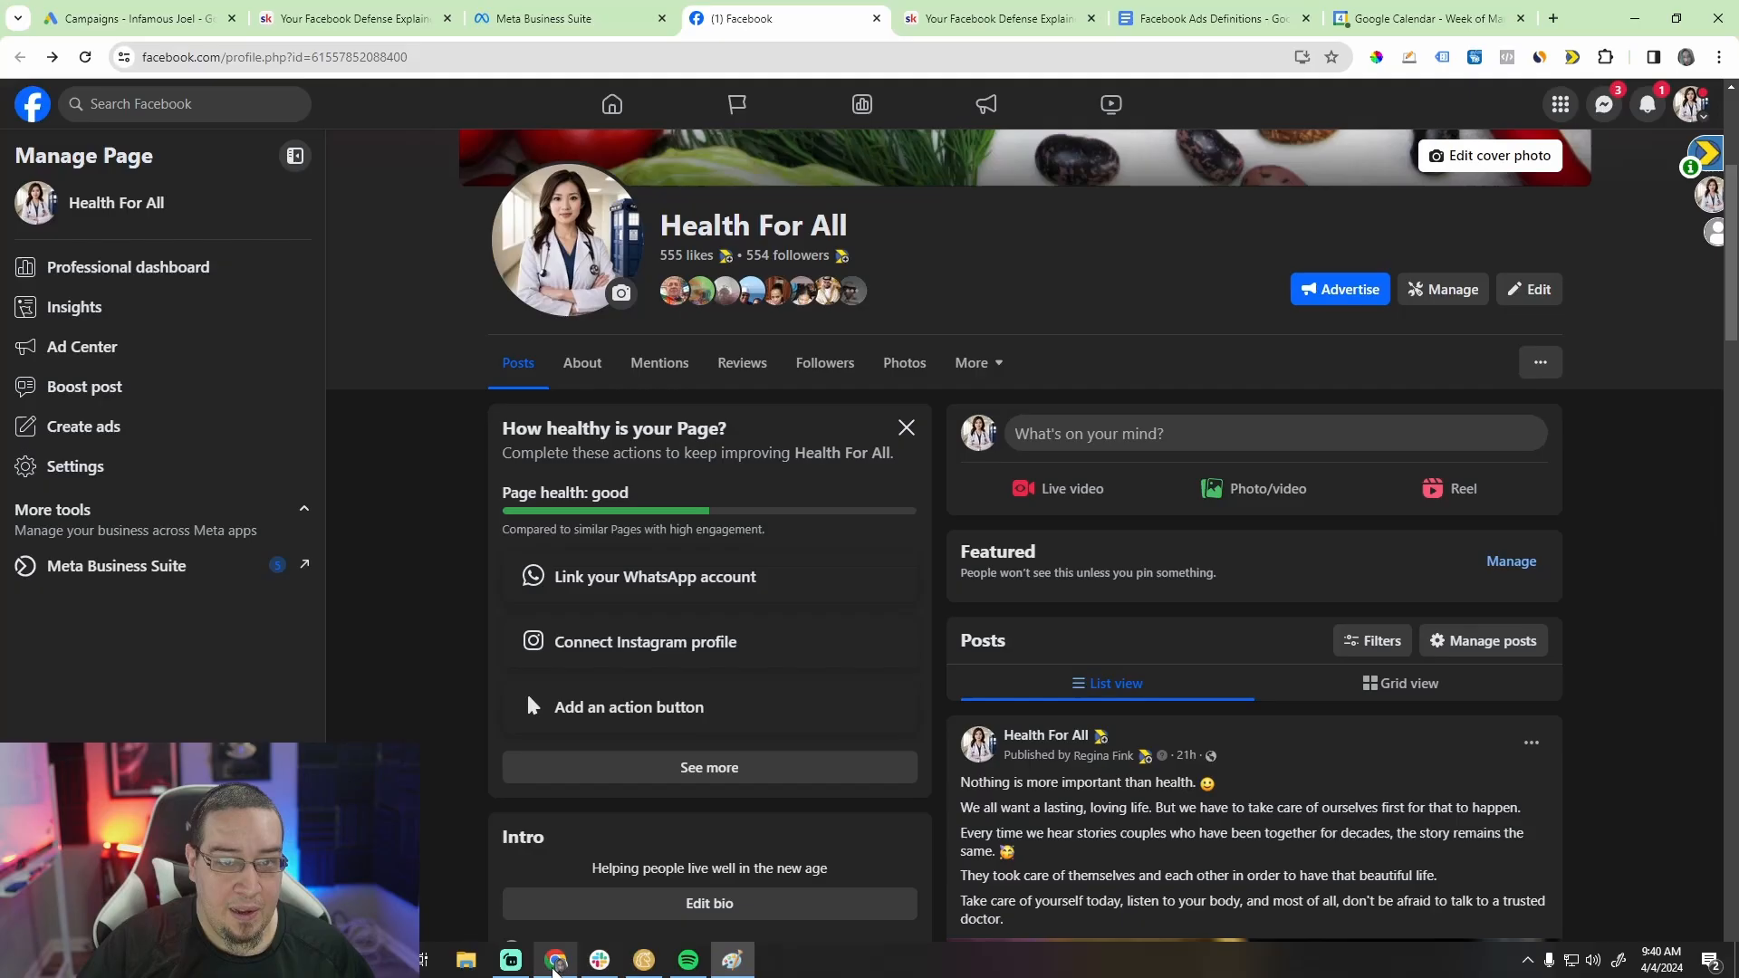
Step: Correct "runnings" to "running" in the Ad Accounts definition of the Facebook Ads Definitions document
click(1205, 18)
scroll(691, 537, down, 3)
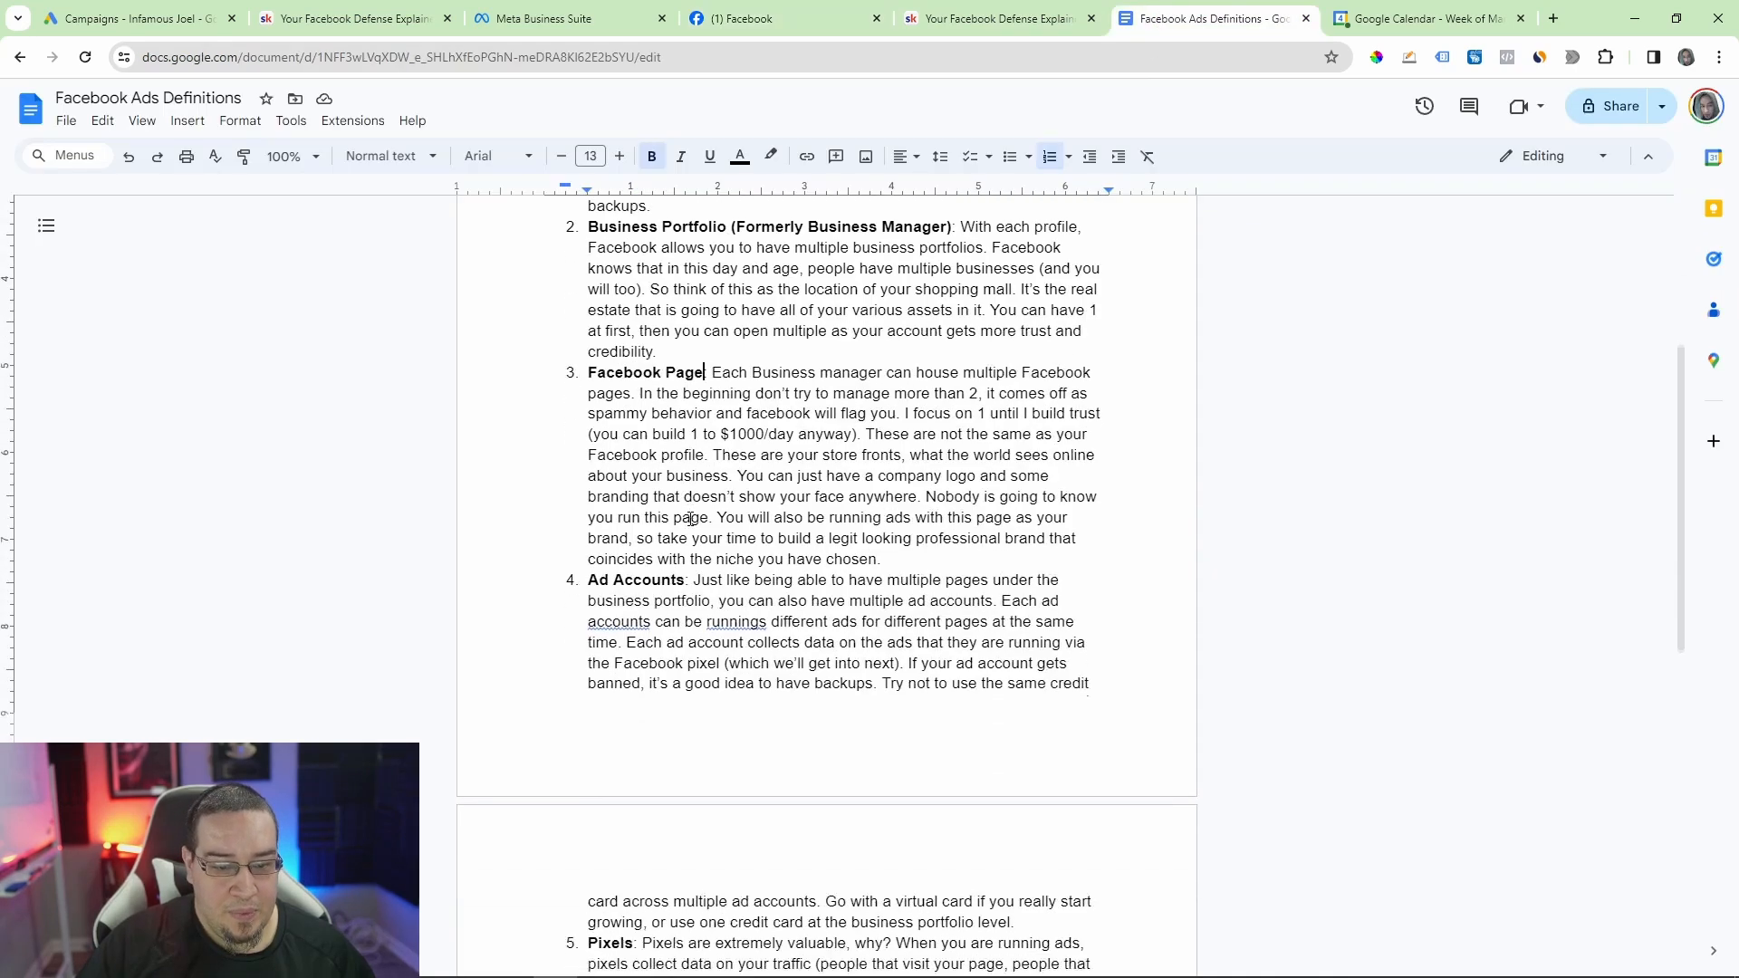
mouse_move(693, 408)
mouse_down()
mouse_move(1058, 409)
mouse_move(713, 425)
mouse_up()
click(719, 428)
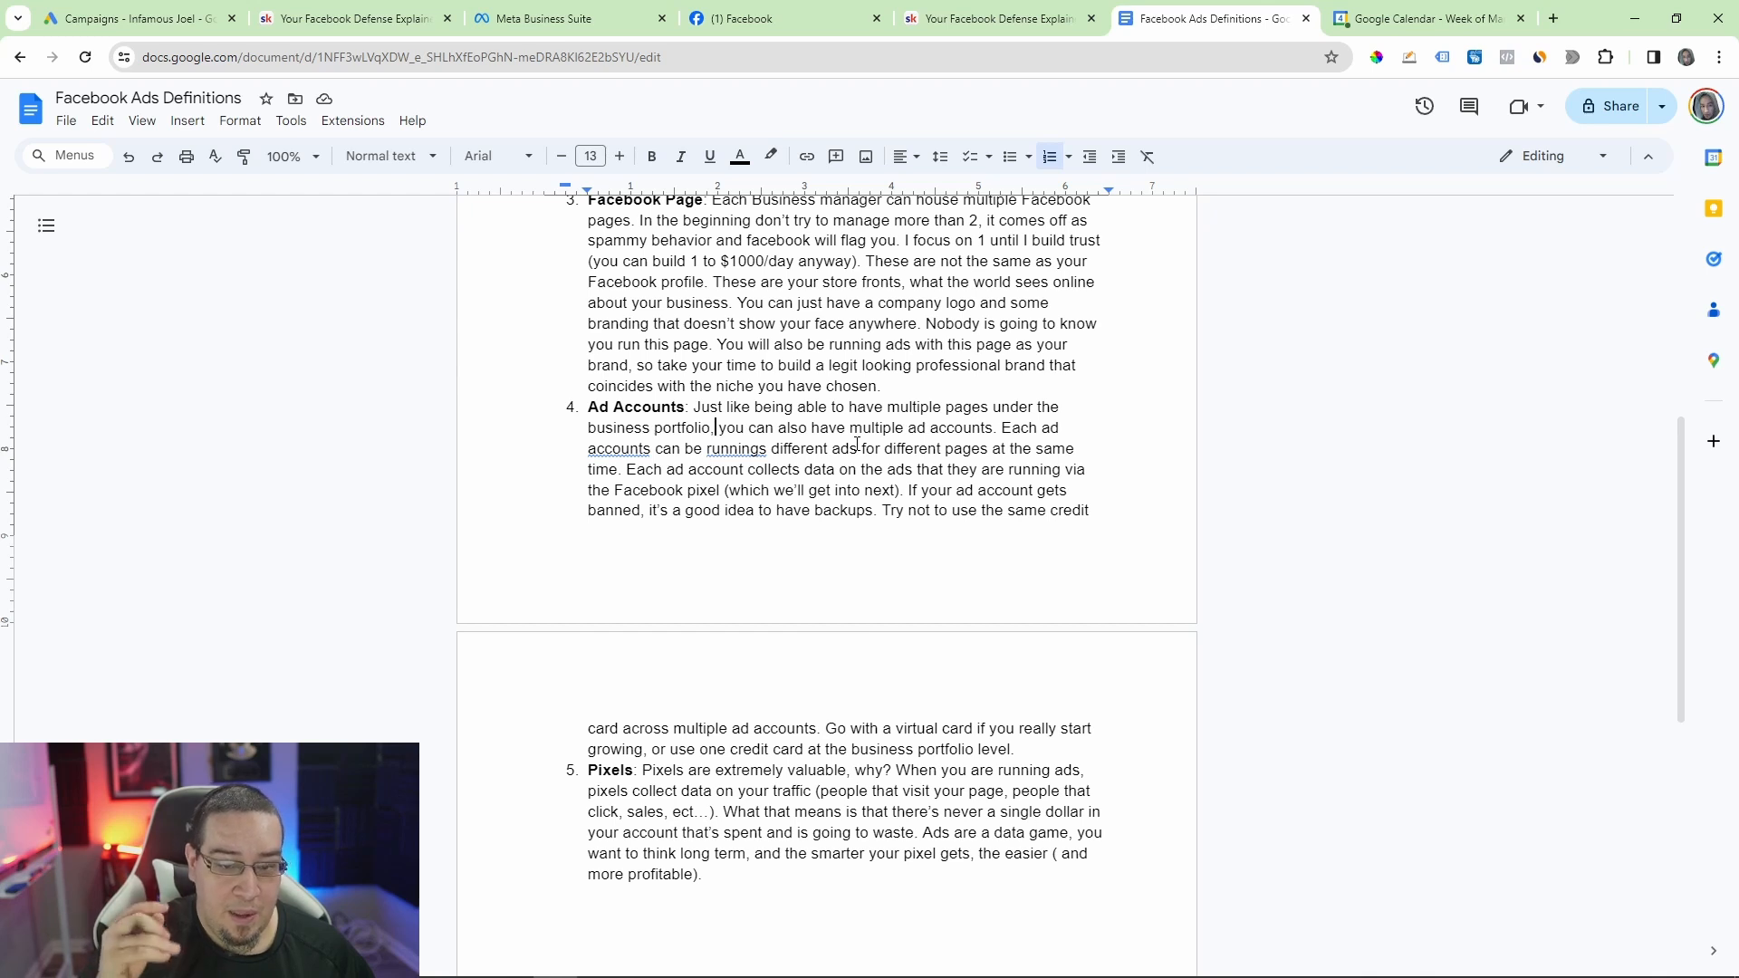
click(766, 448)
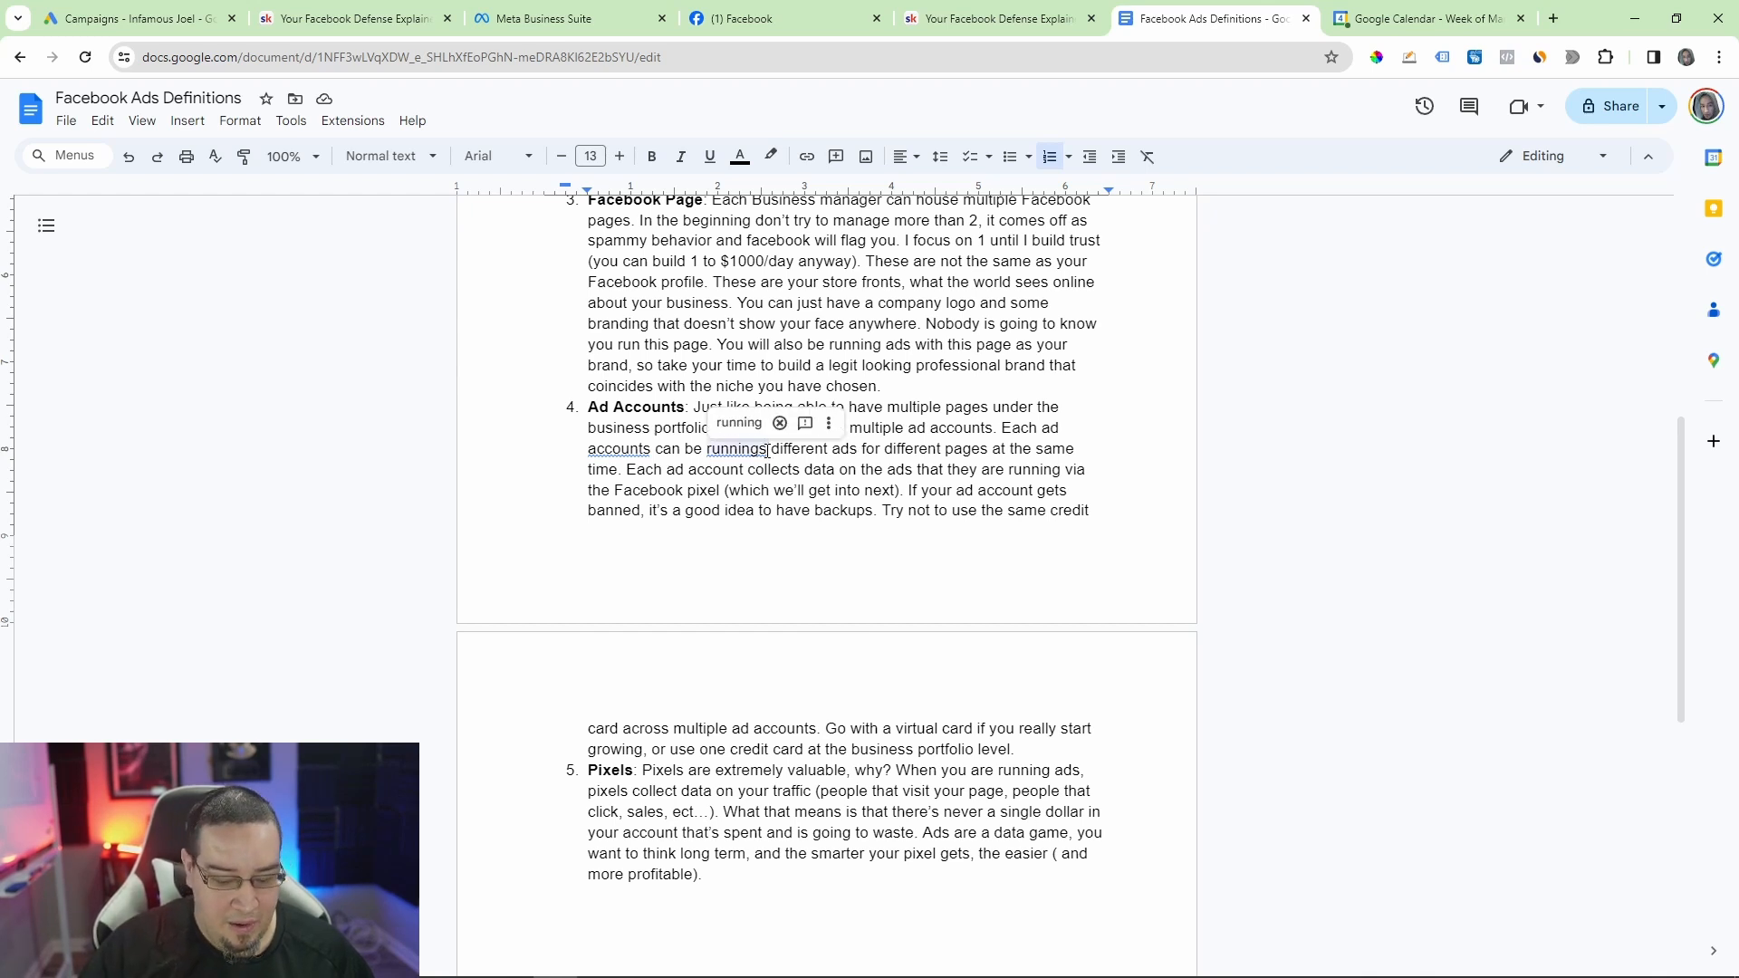
key(BackSpace)
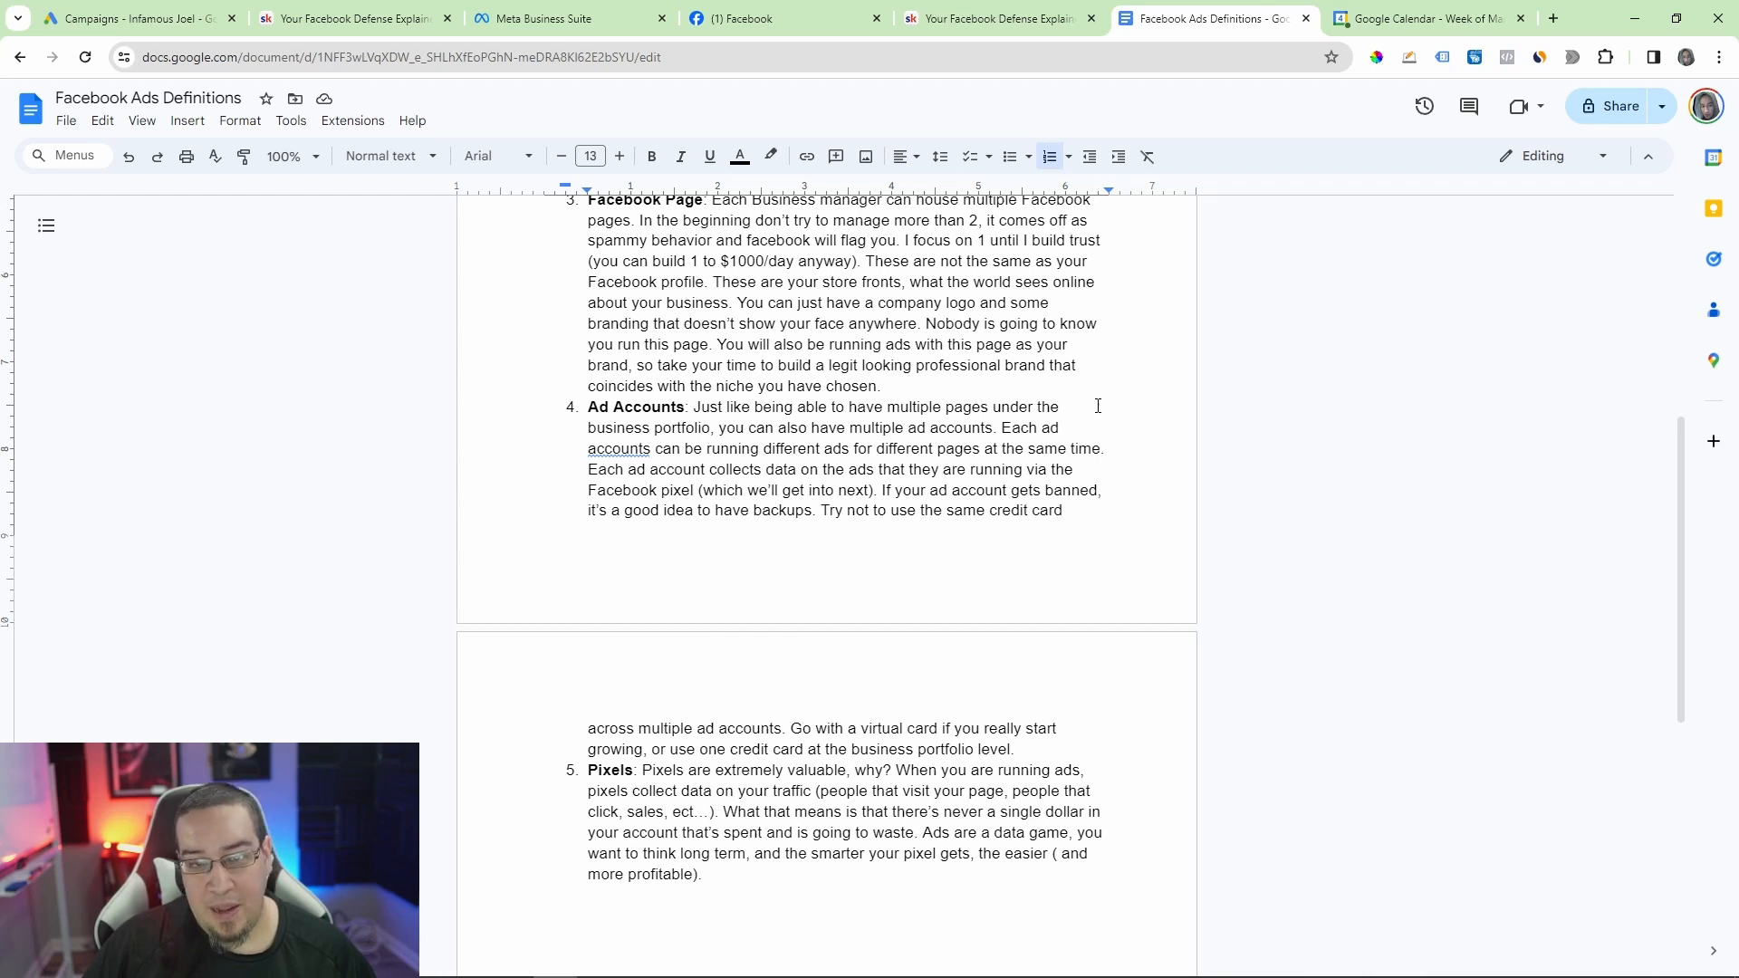
Step: Open the Health For All ad account in the business portfolio's settings and view the details of its disabled status
click(572, 28)
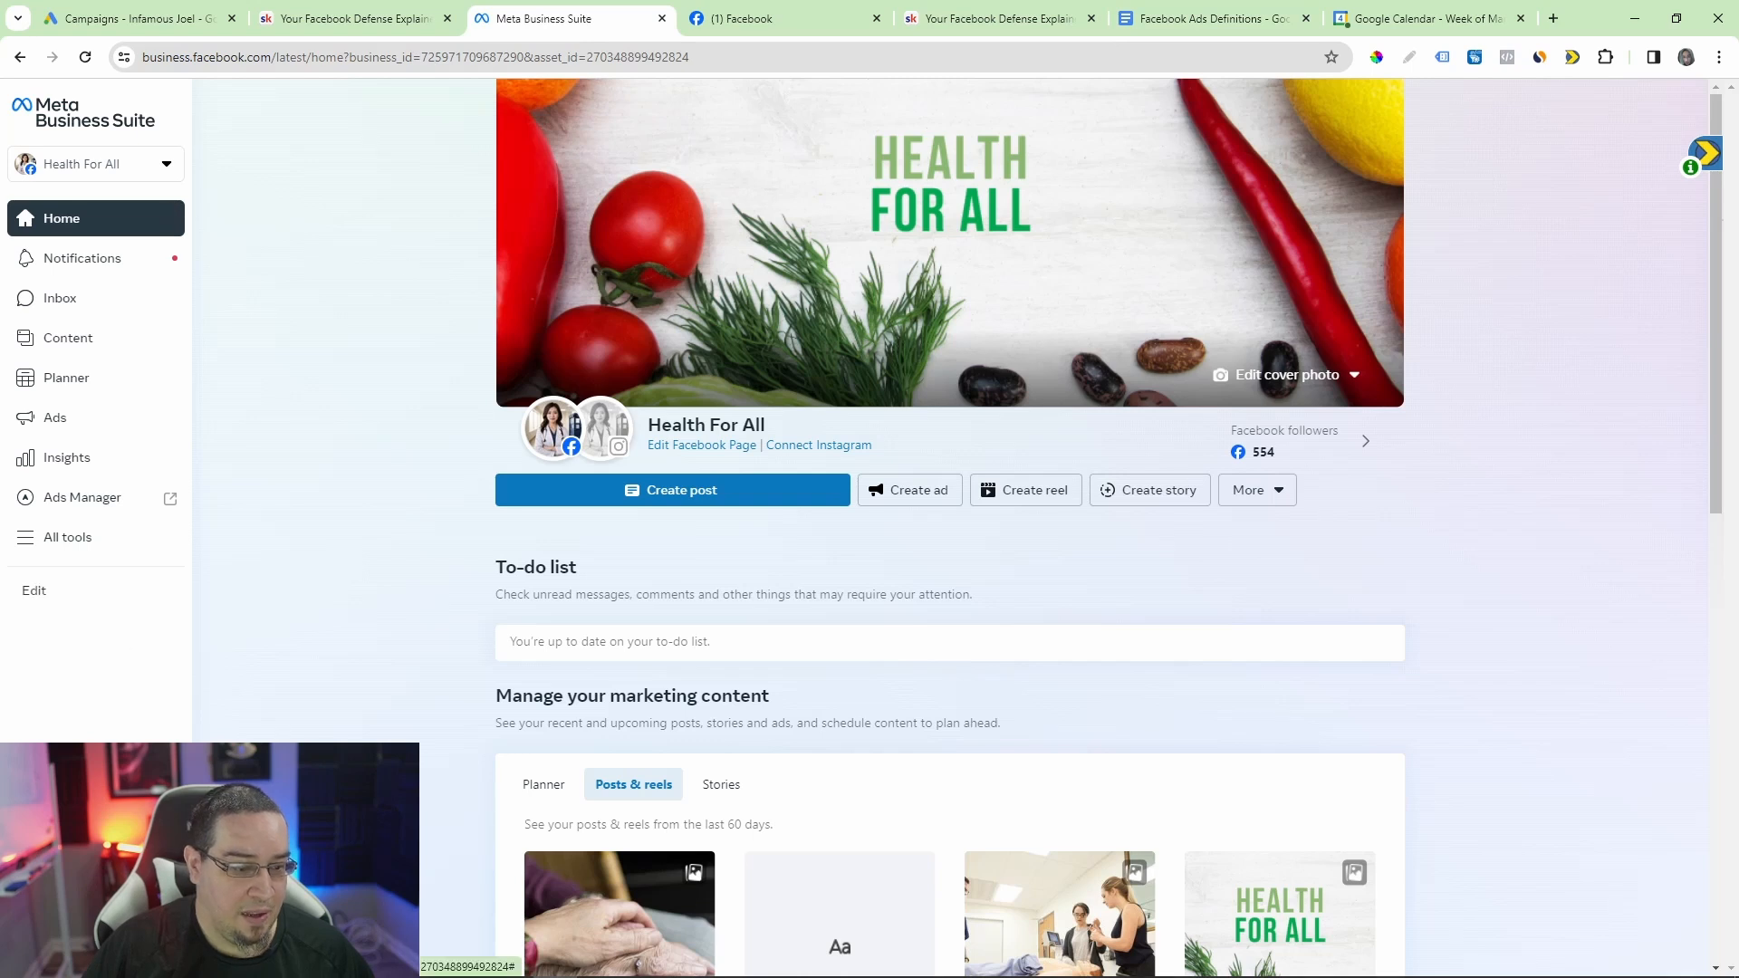
click(67, 914)
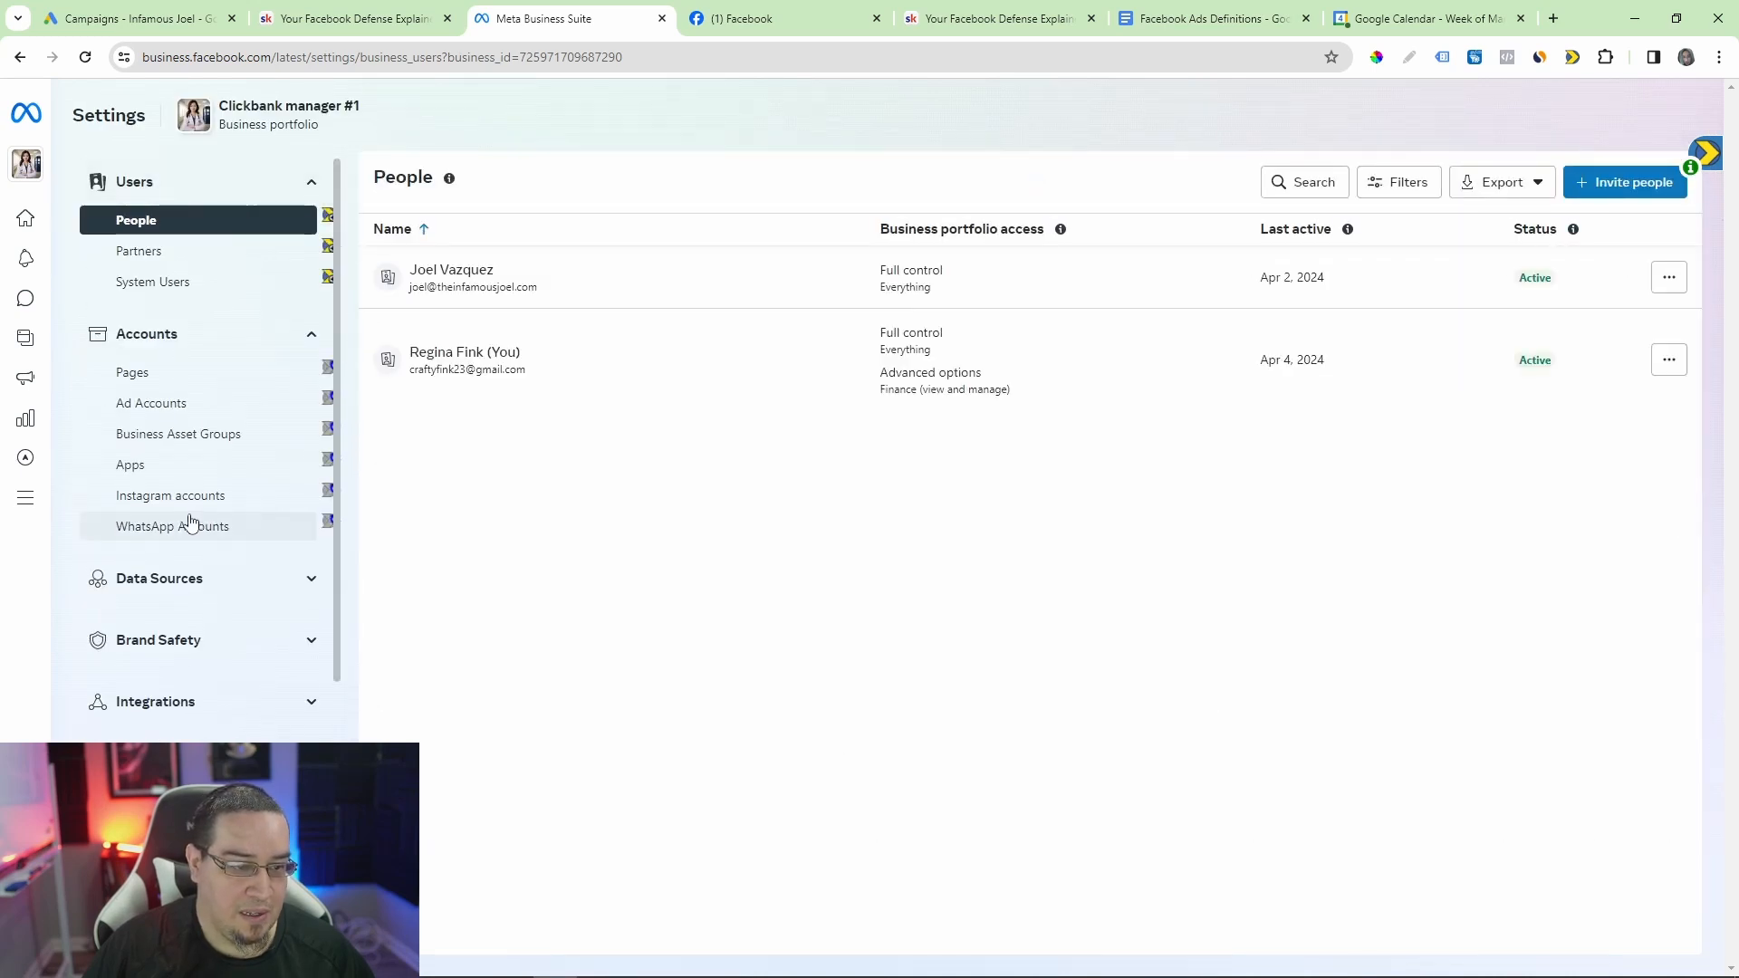
click(152, 413)
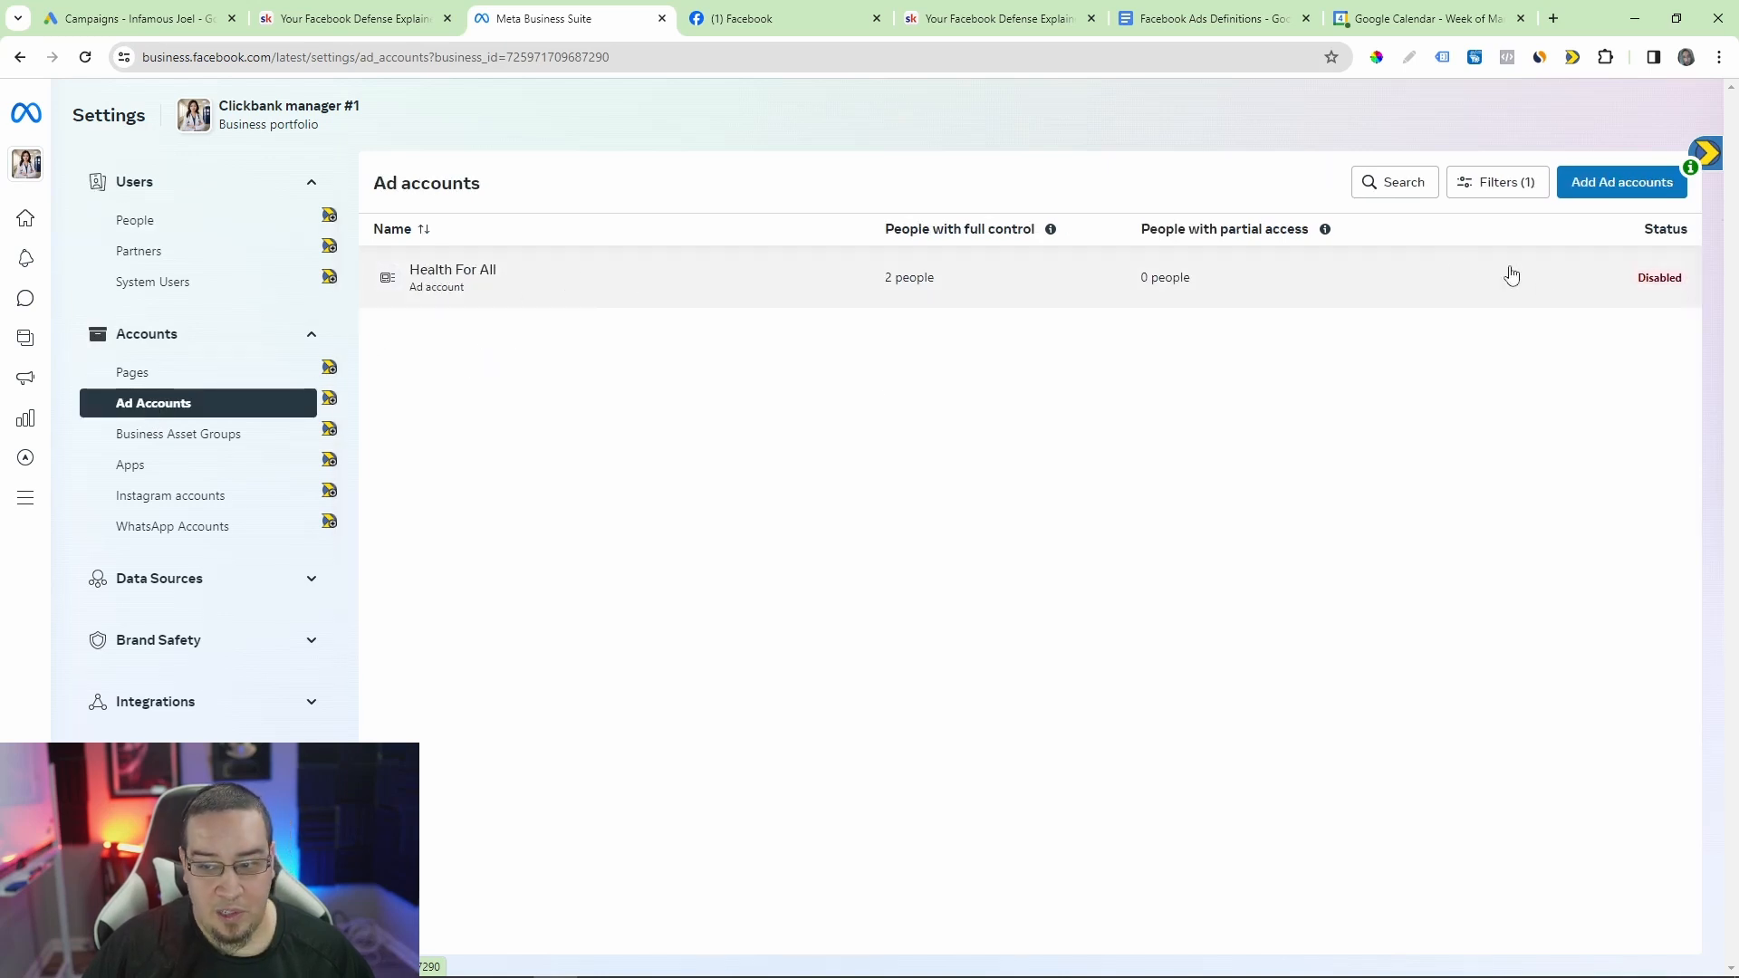
click(1664, 287)
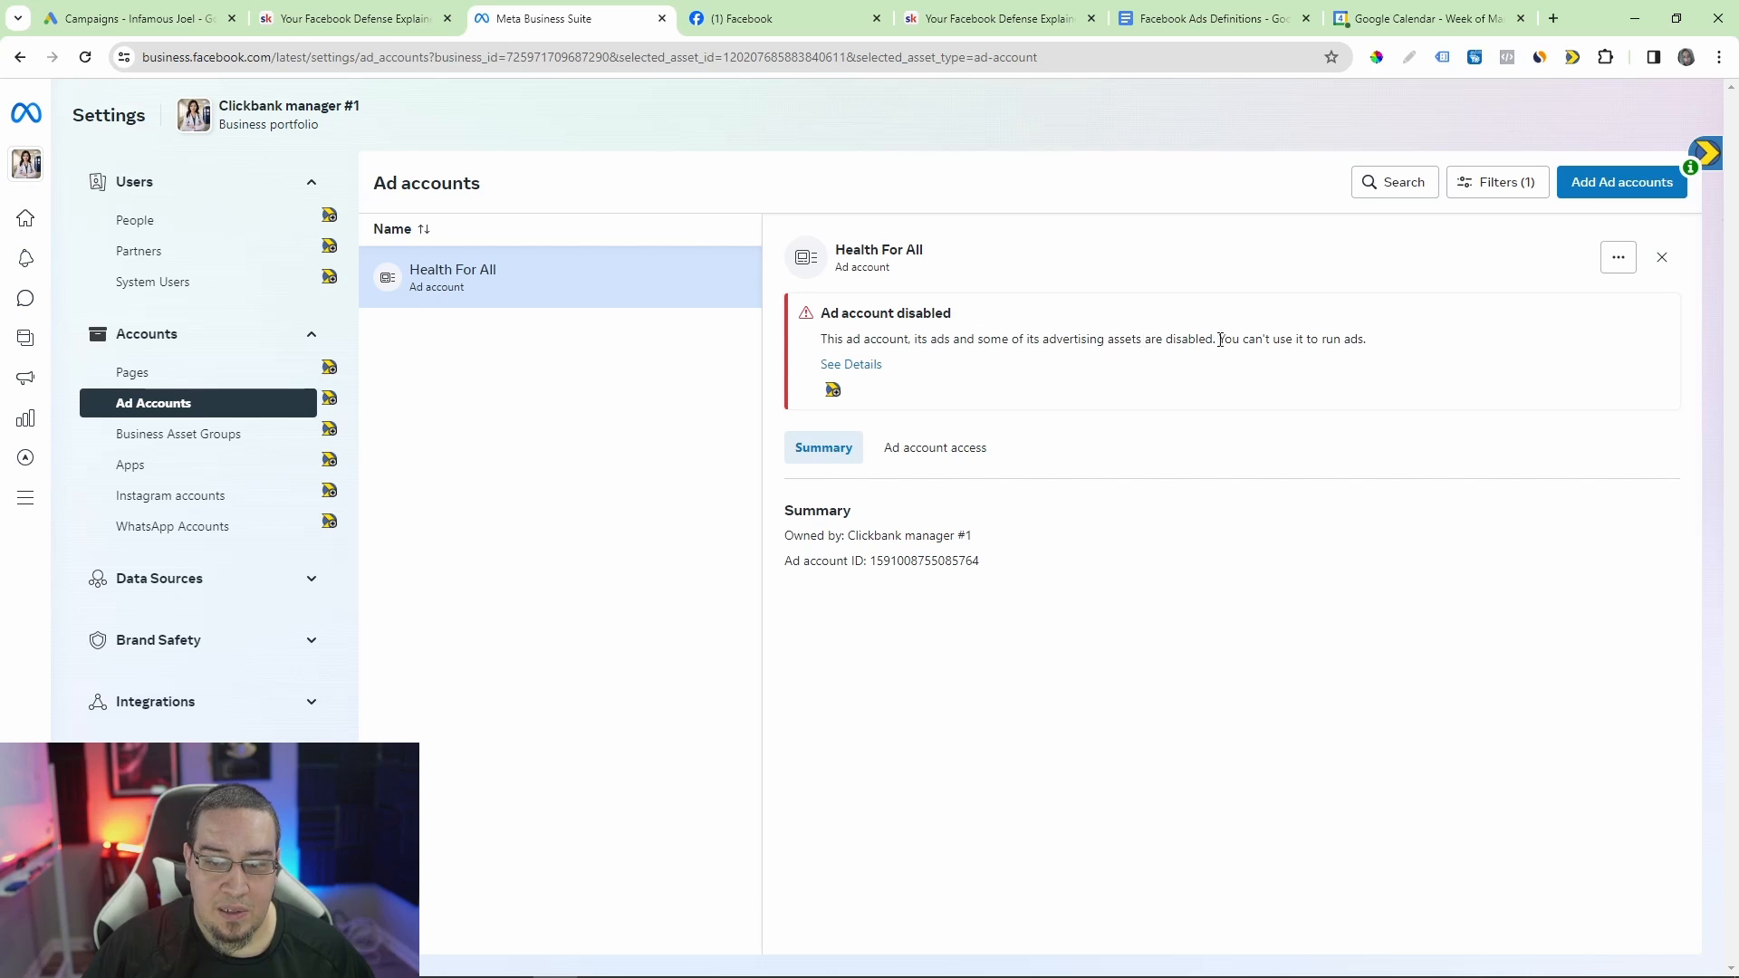
click(851, 367)
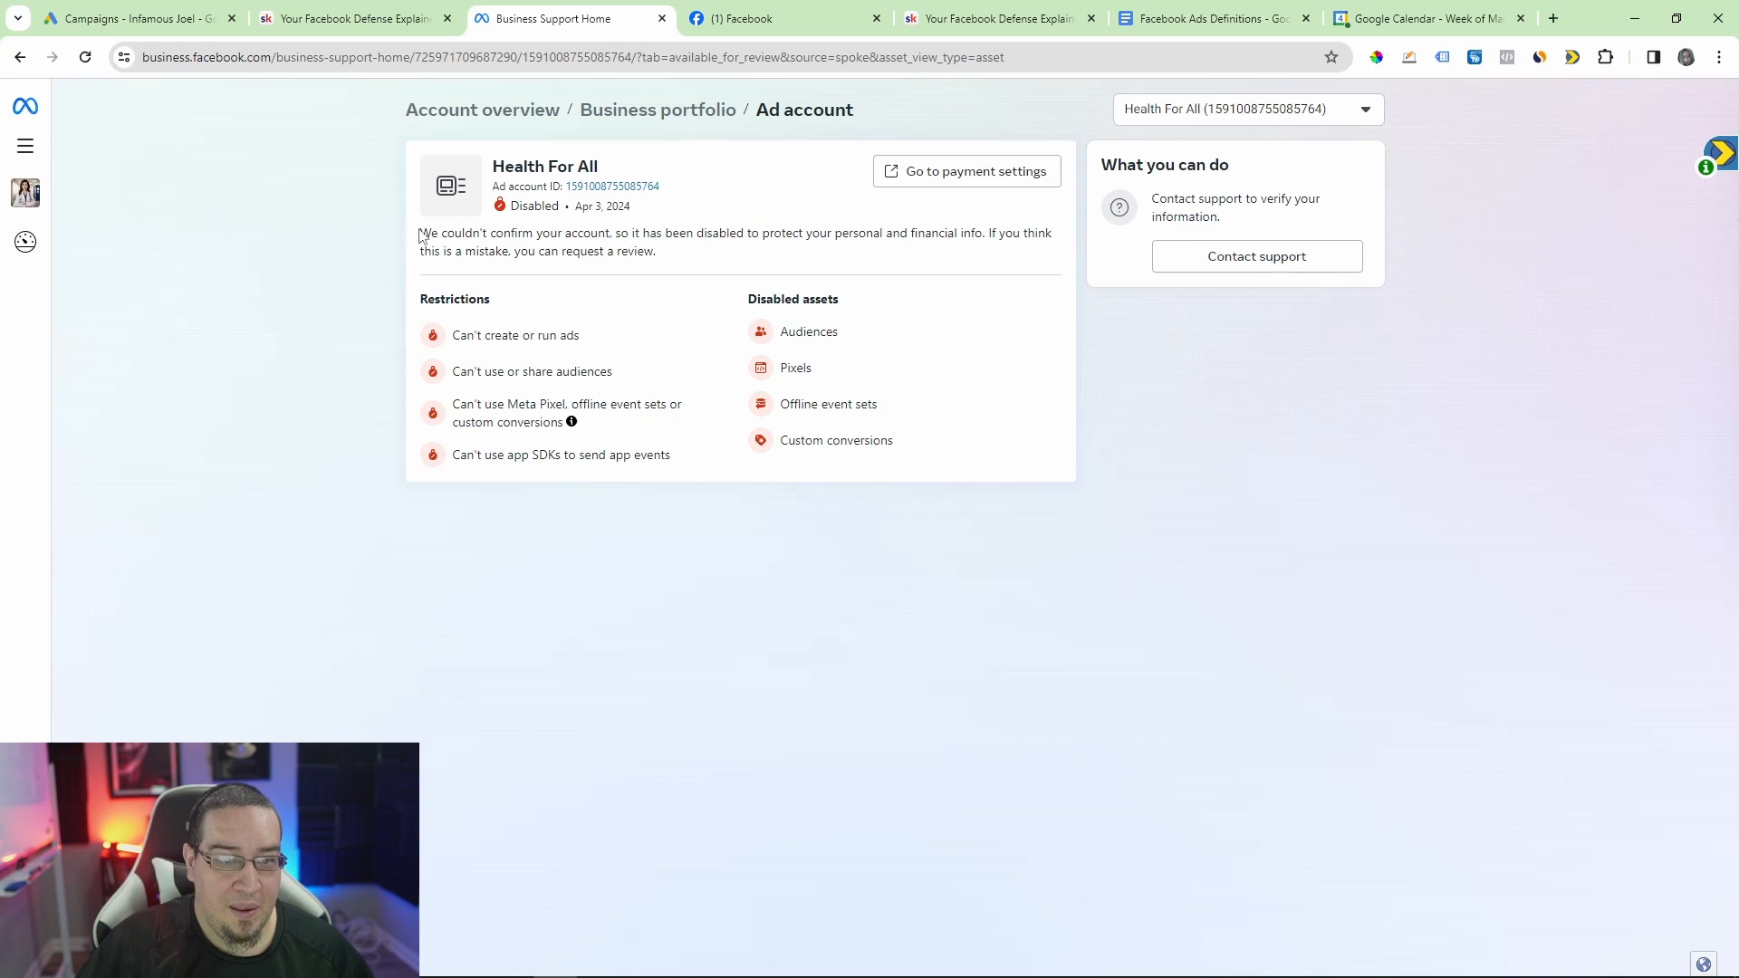
Step: Highlight the explanation of why the ad account is disabled, and single out the words "confirm your account"
drag(420, 234, 799, 258)
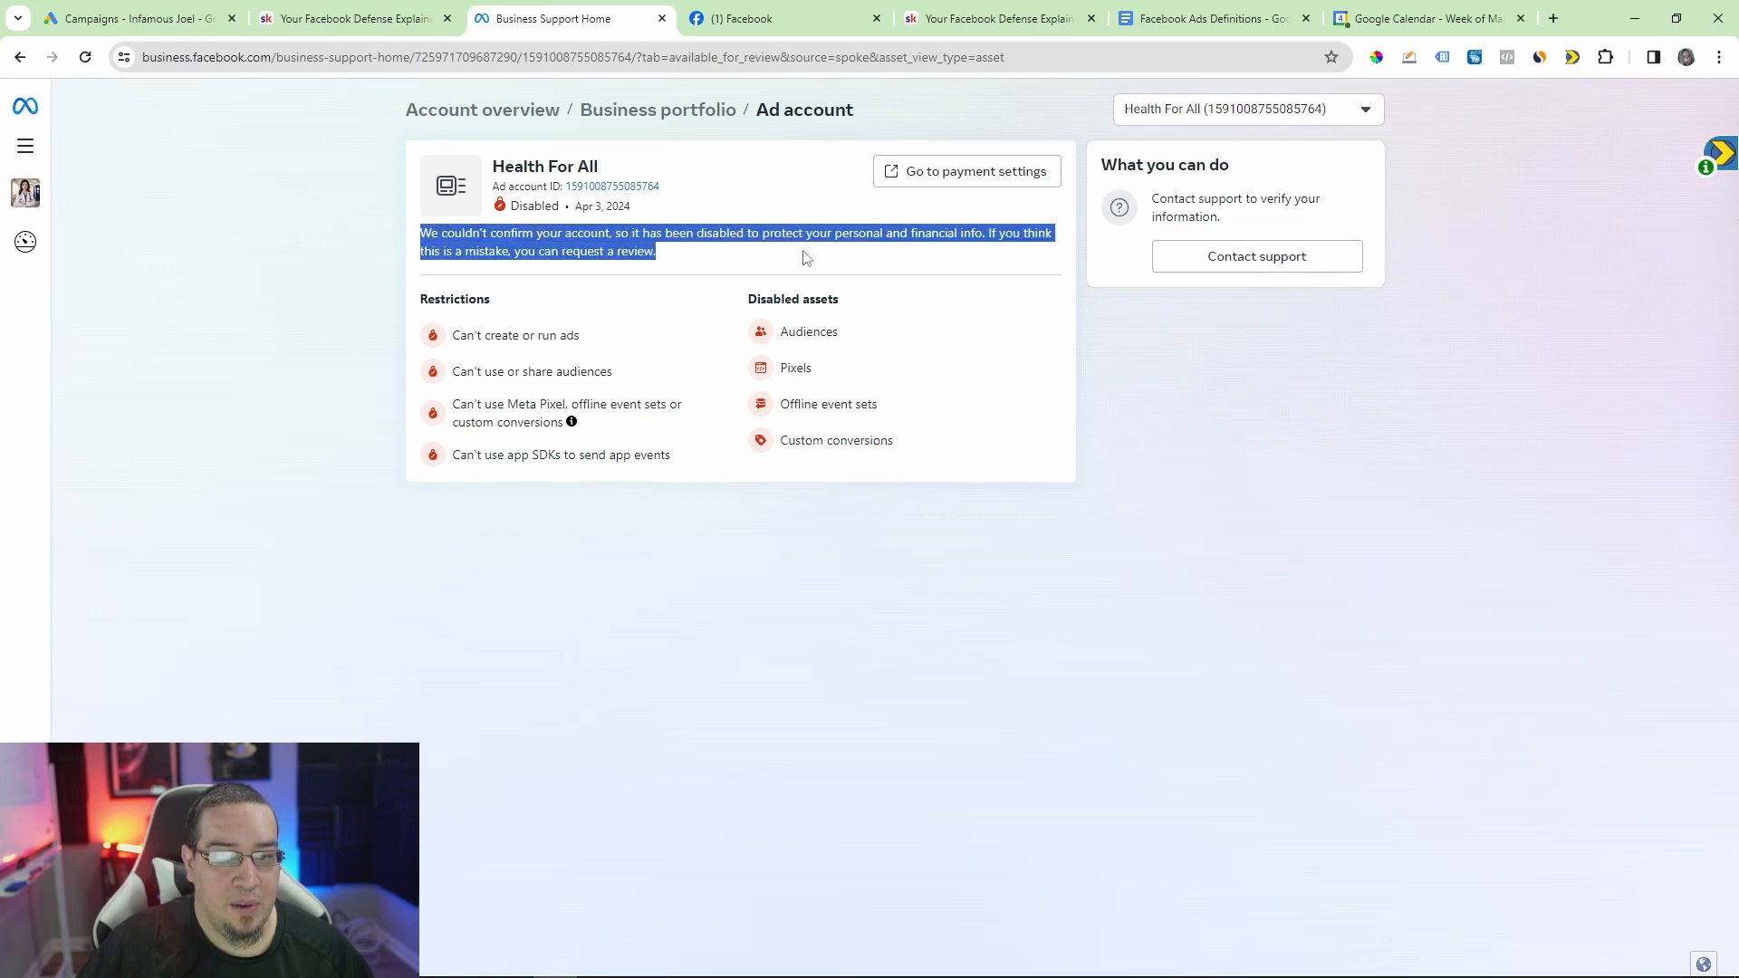
click(796, 257)
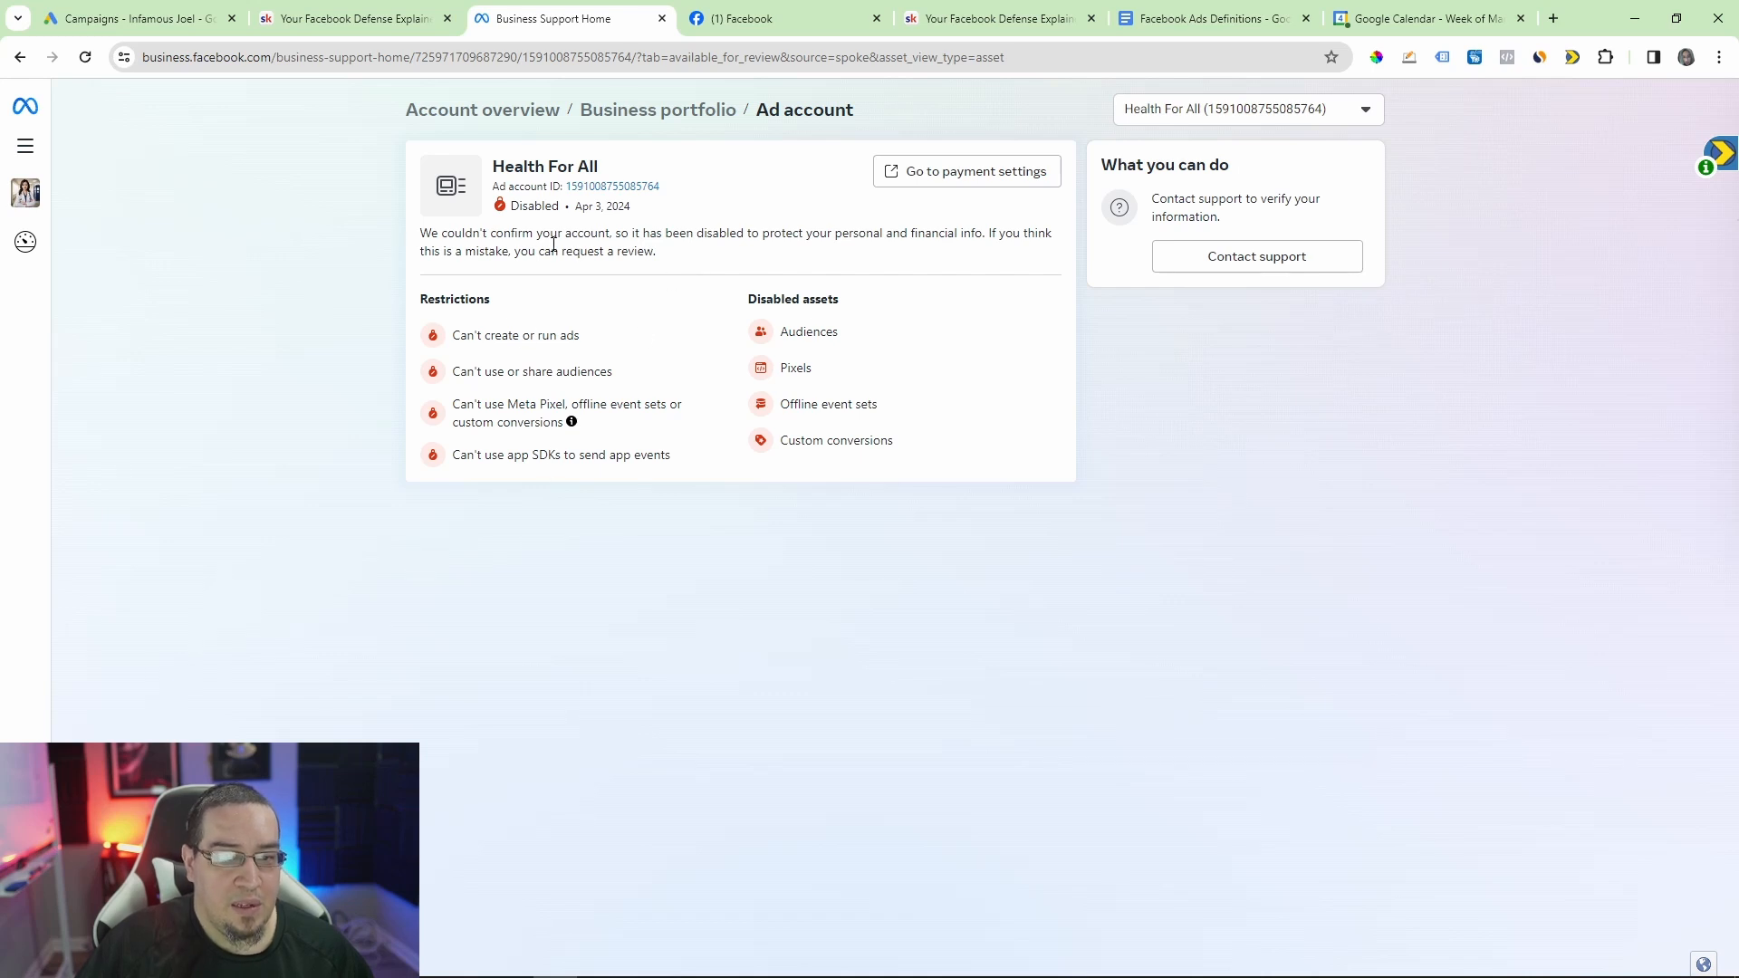
drag(492, 232, 610, 234)
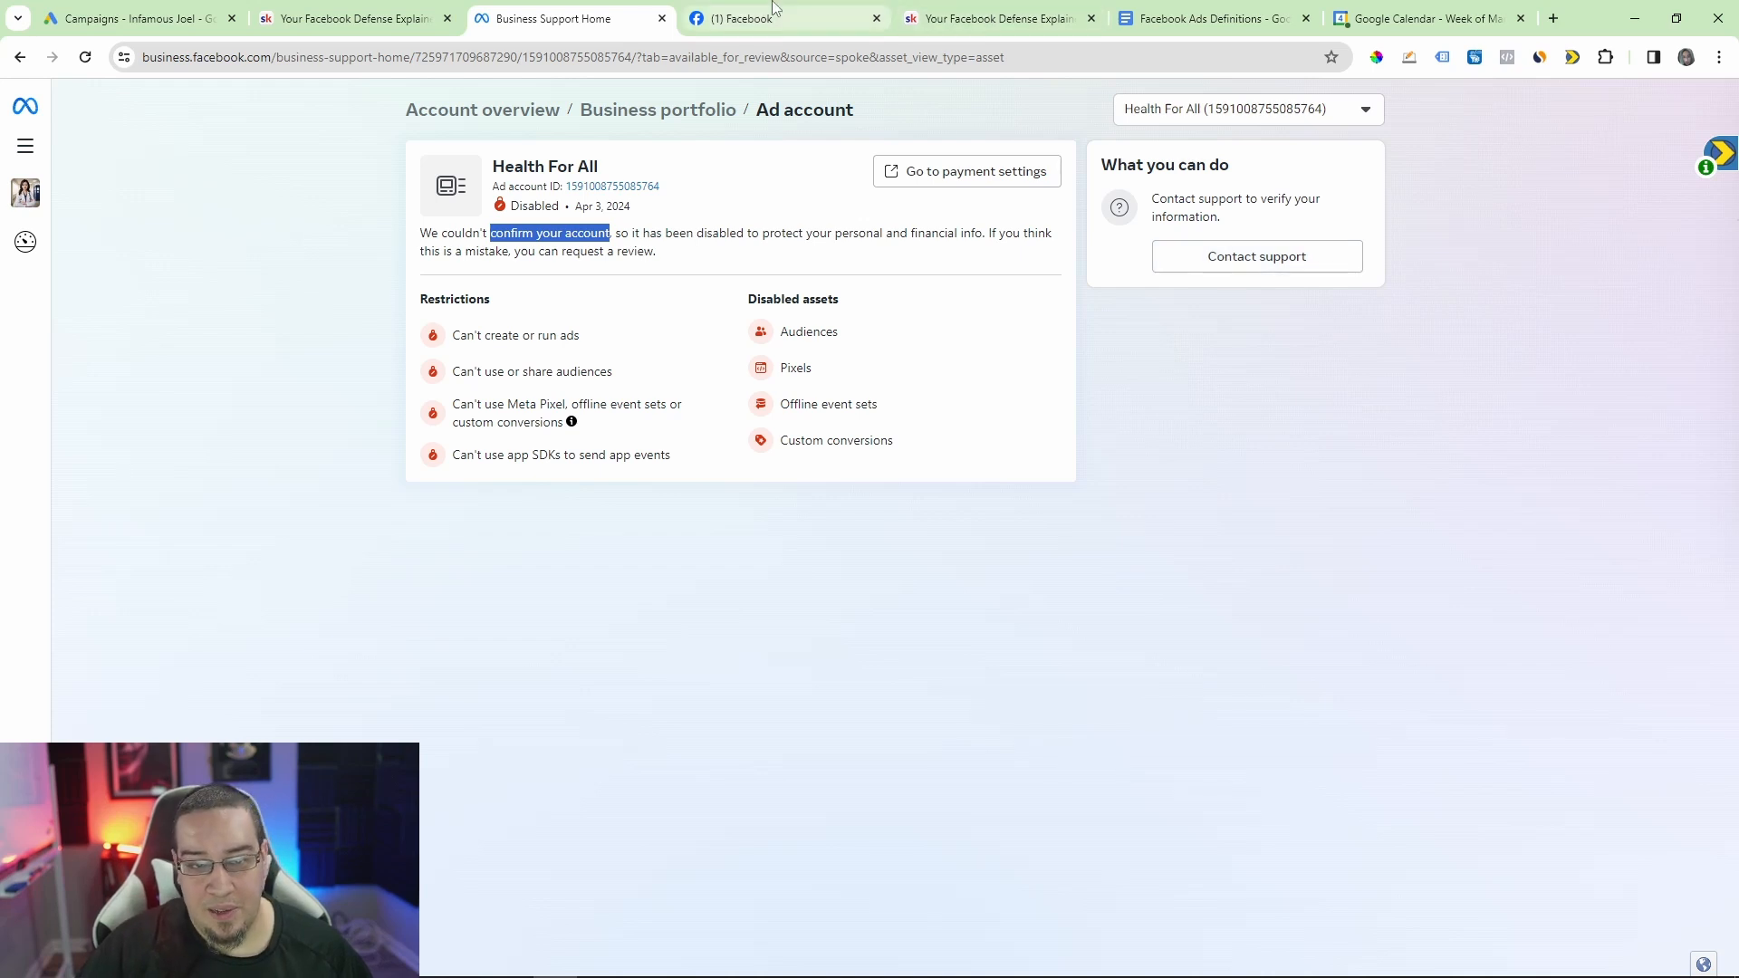
Step: Switch to Paint to review the Ad acc and Pixel boxes of the diagram, and go back to the browser
mouse_move(775, 8)
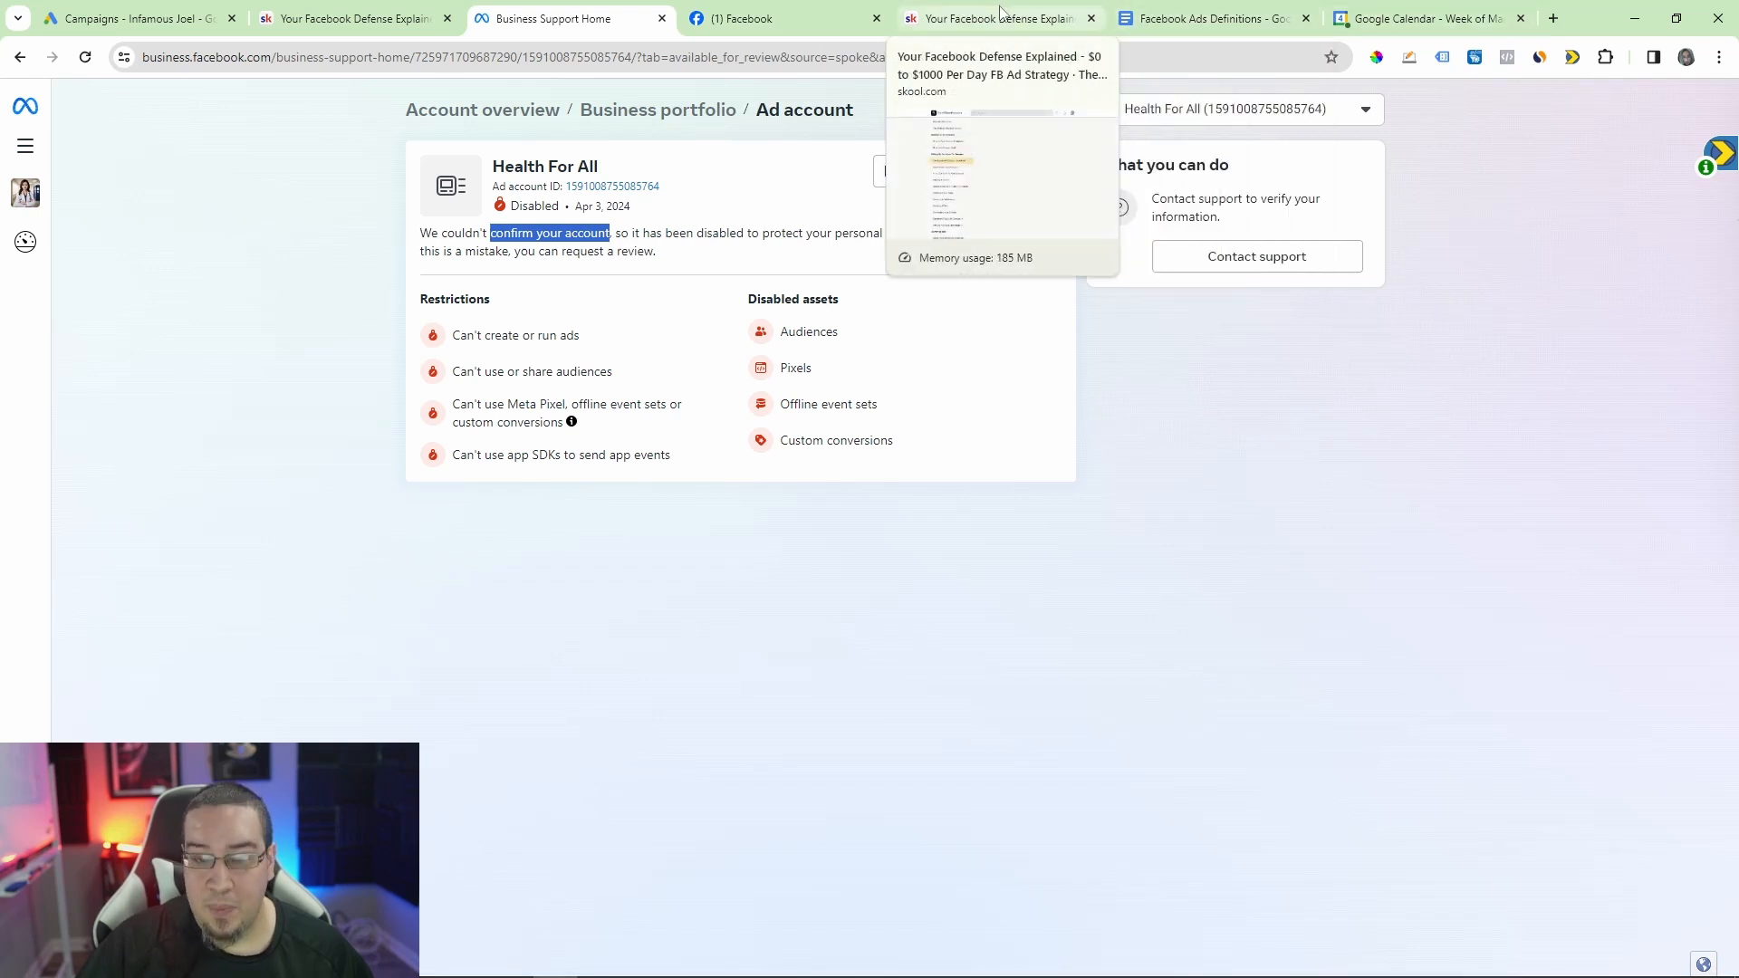
mouse_move(599, 960)
mouse_move(722, 969)
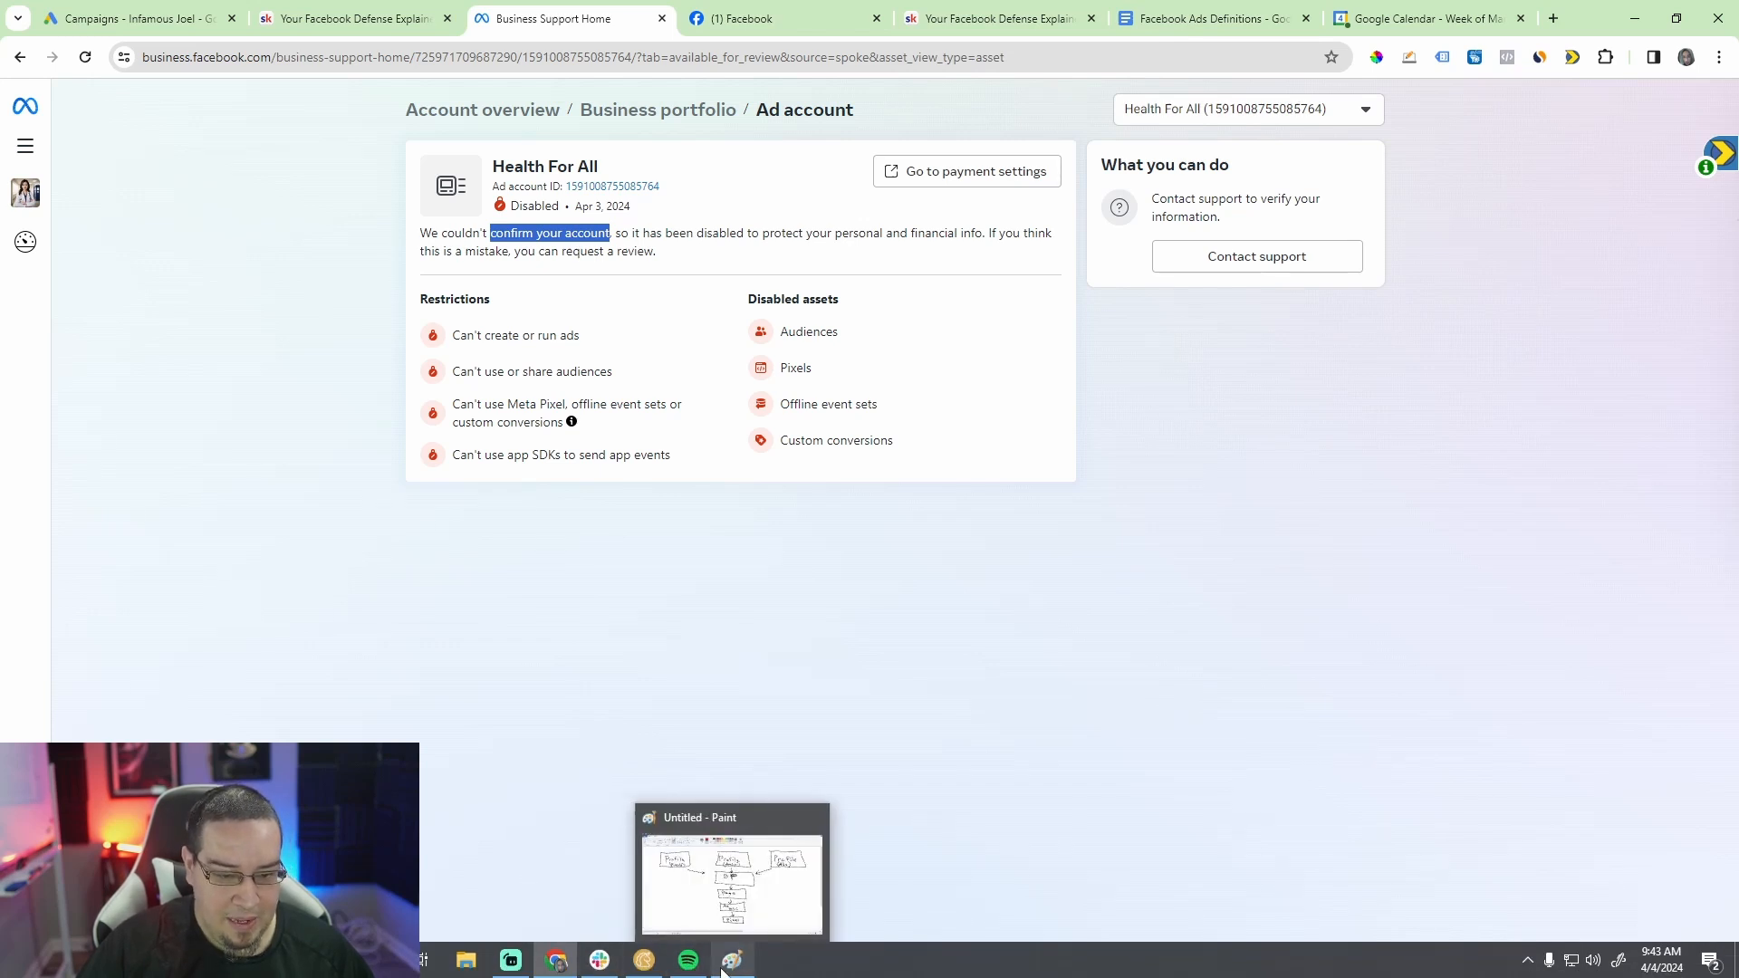
click(722, 969)
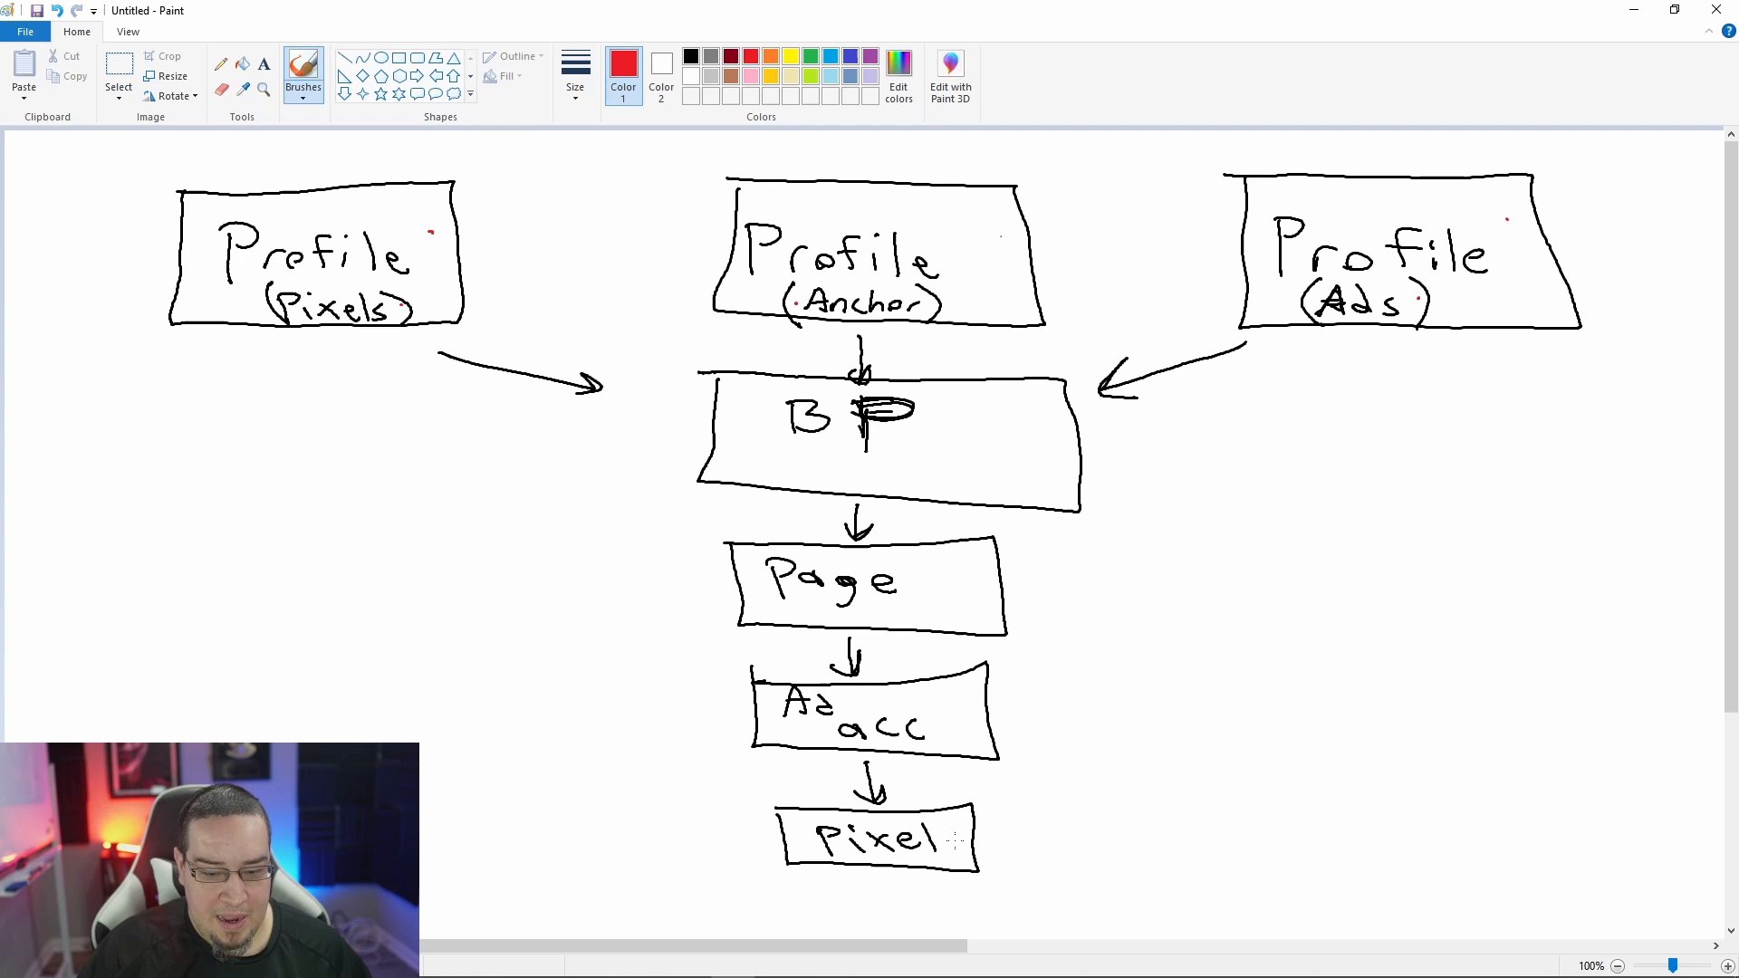
click(556, 971)
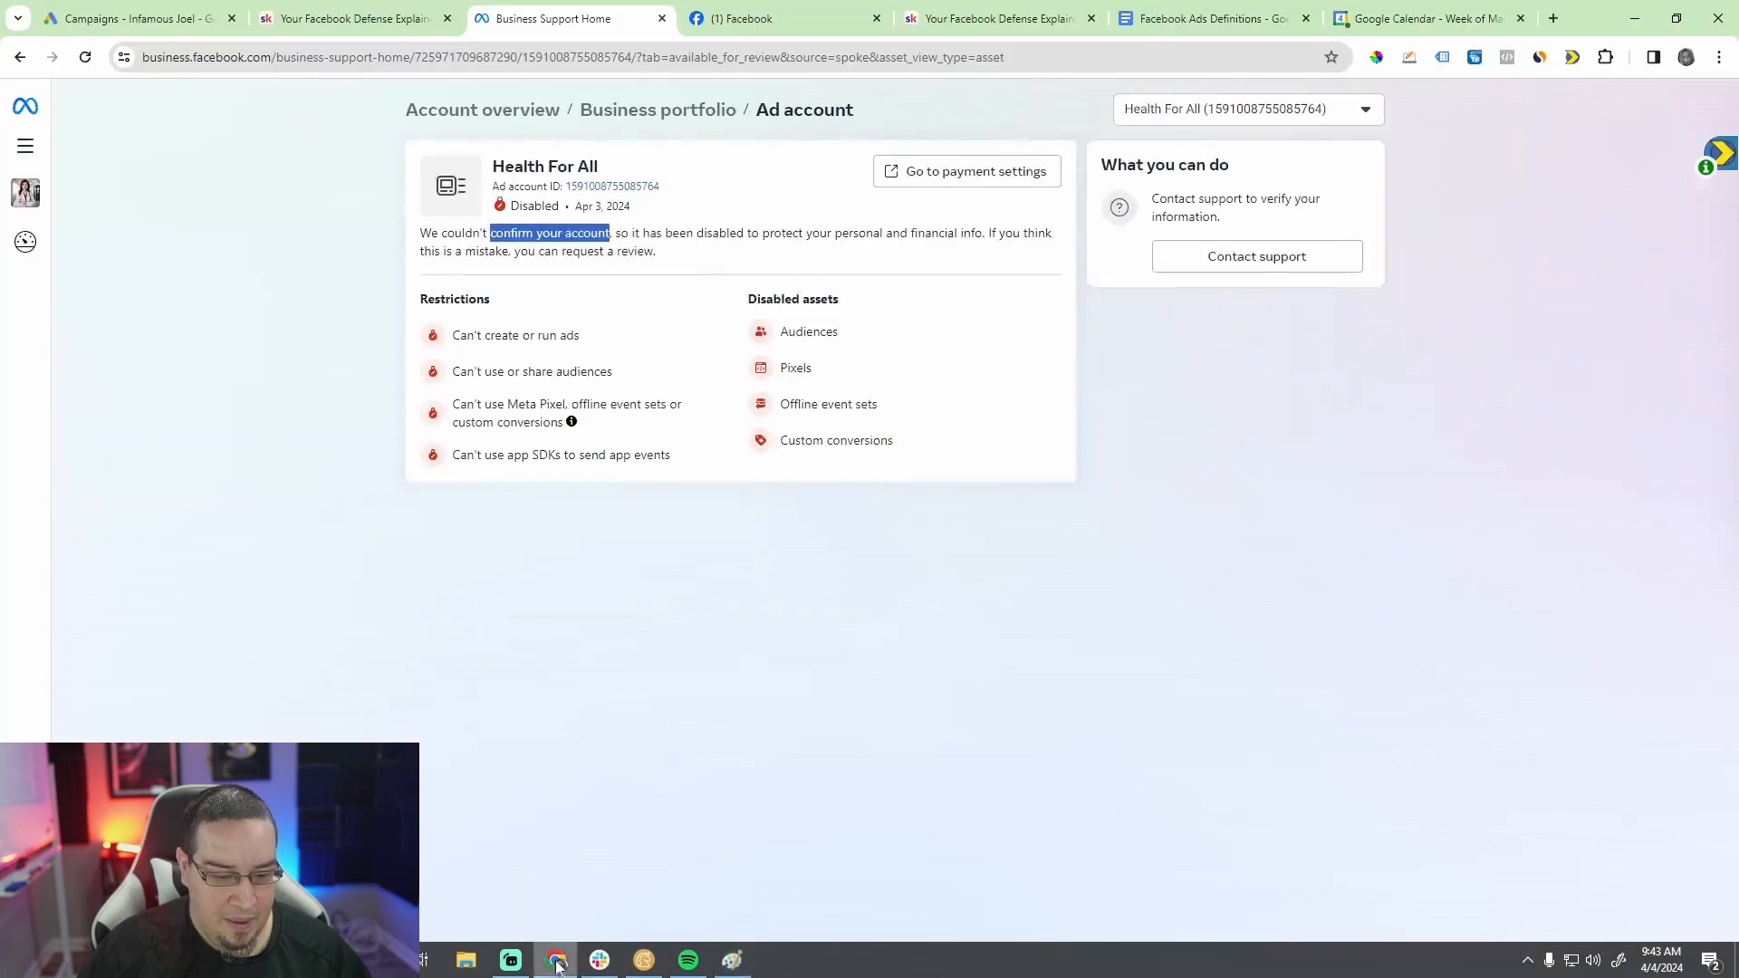
Step: Show the Pixels definition in the Facebook Ads Definitions document and highlight its opening lines on collecting traffic data
click(1213, 18)
scroll(815, 589, down, 4)
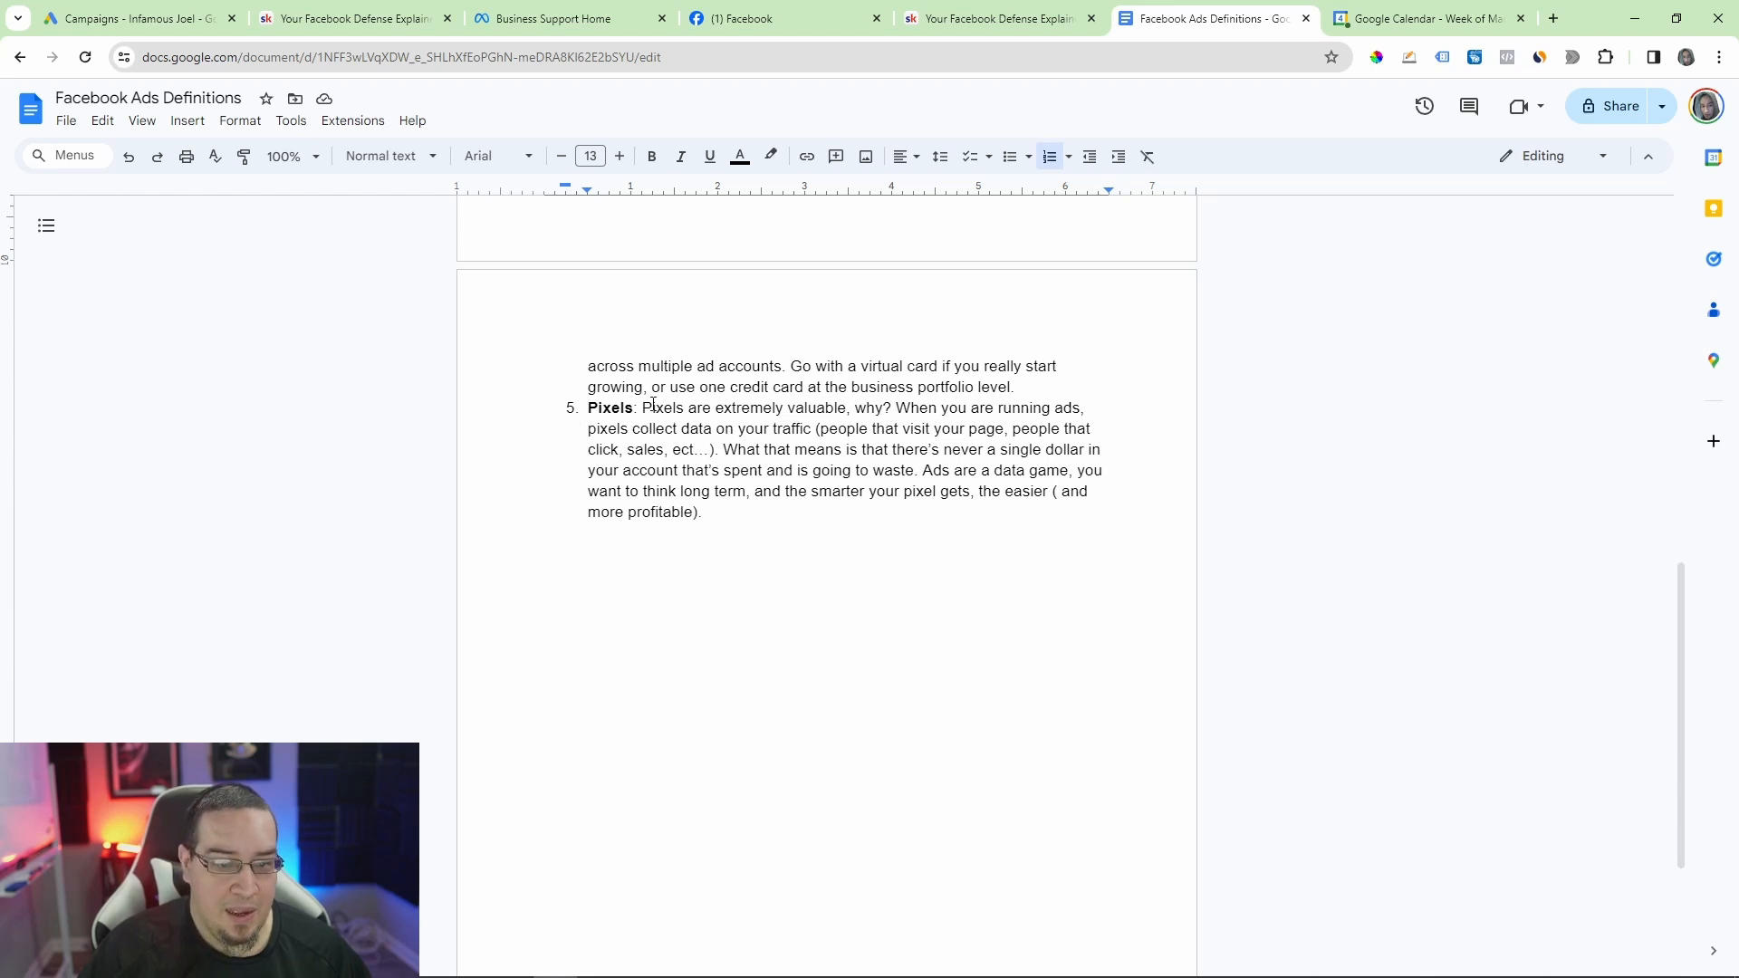
drag(644, 407, 914, 426)
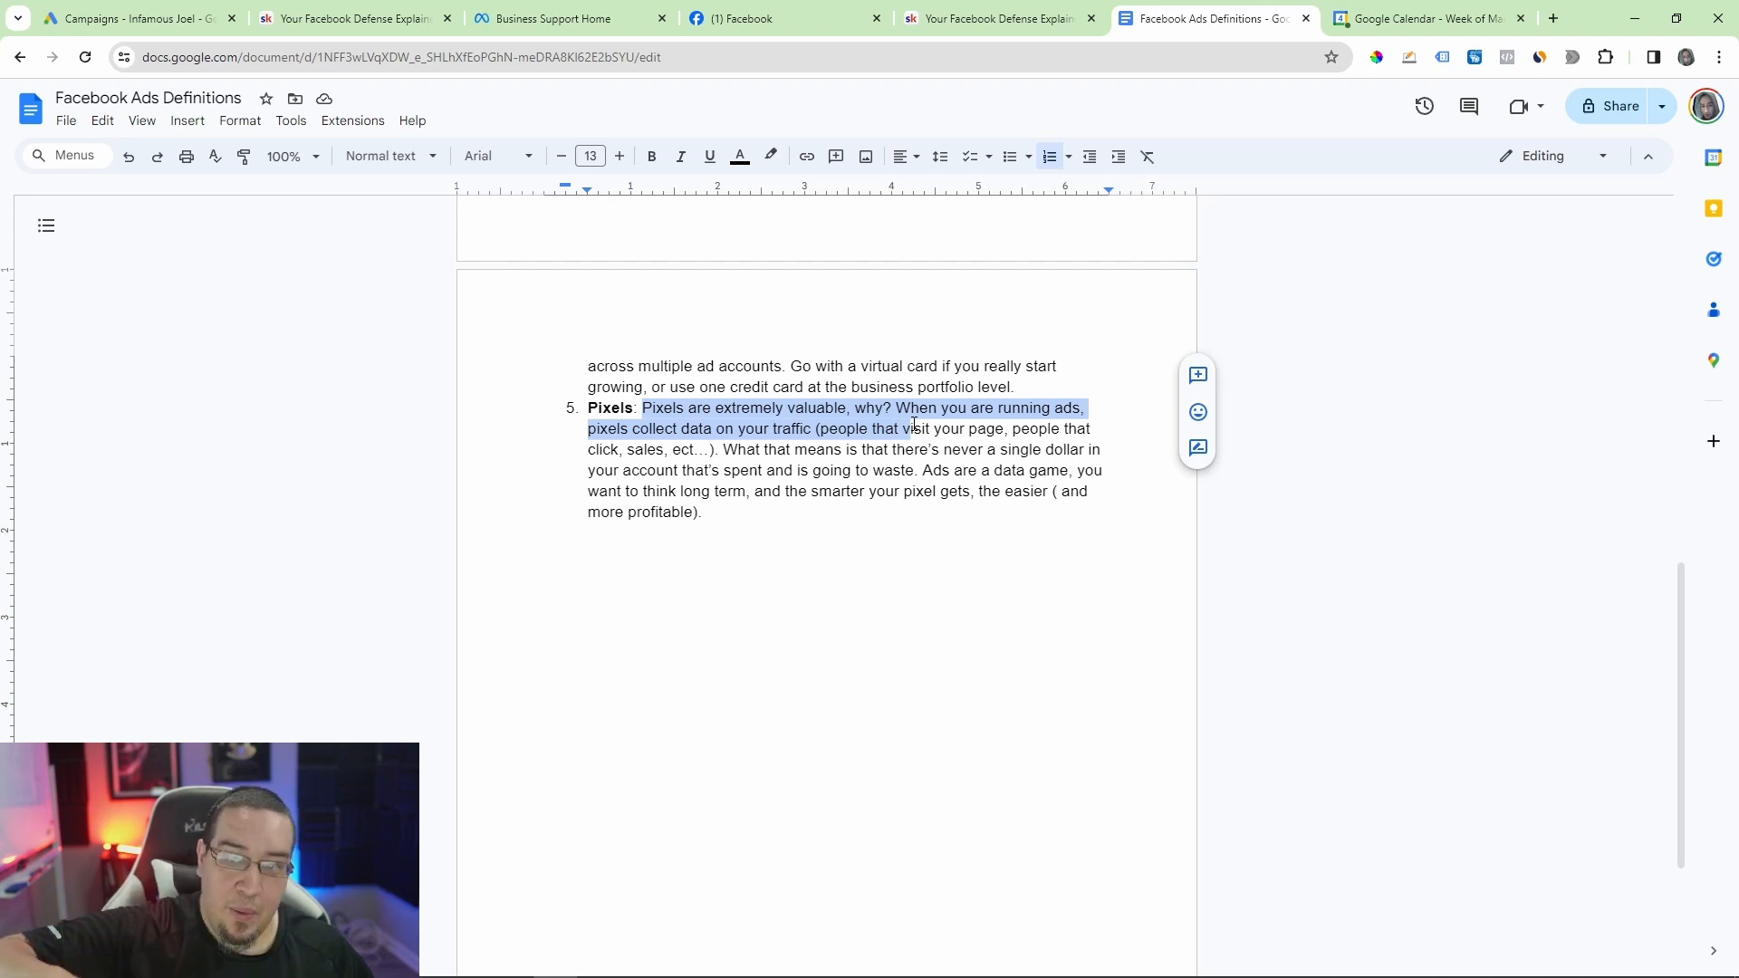
Step: Open the ad account settings of the Clickbank manager #1 portfolio from Business Support Home and dismiss the disabled account notice
mouse_move(563, 19)
click(563, 19)
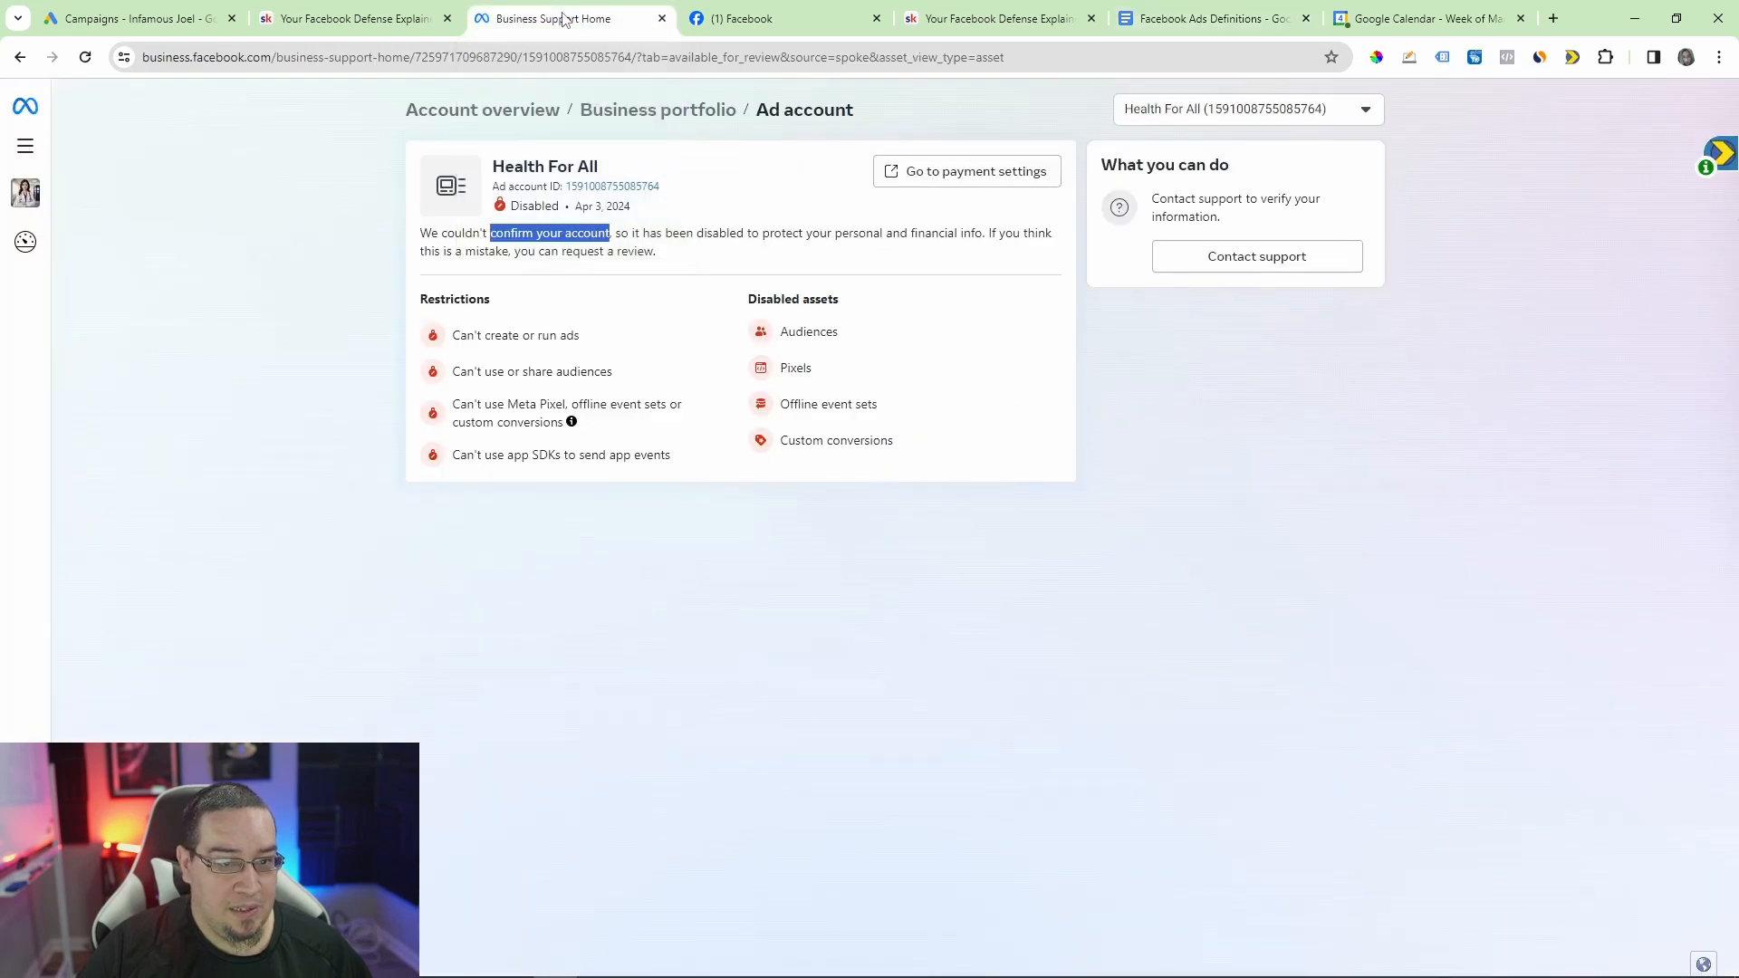
click(28, 197)
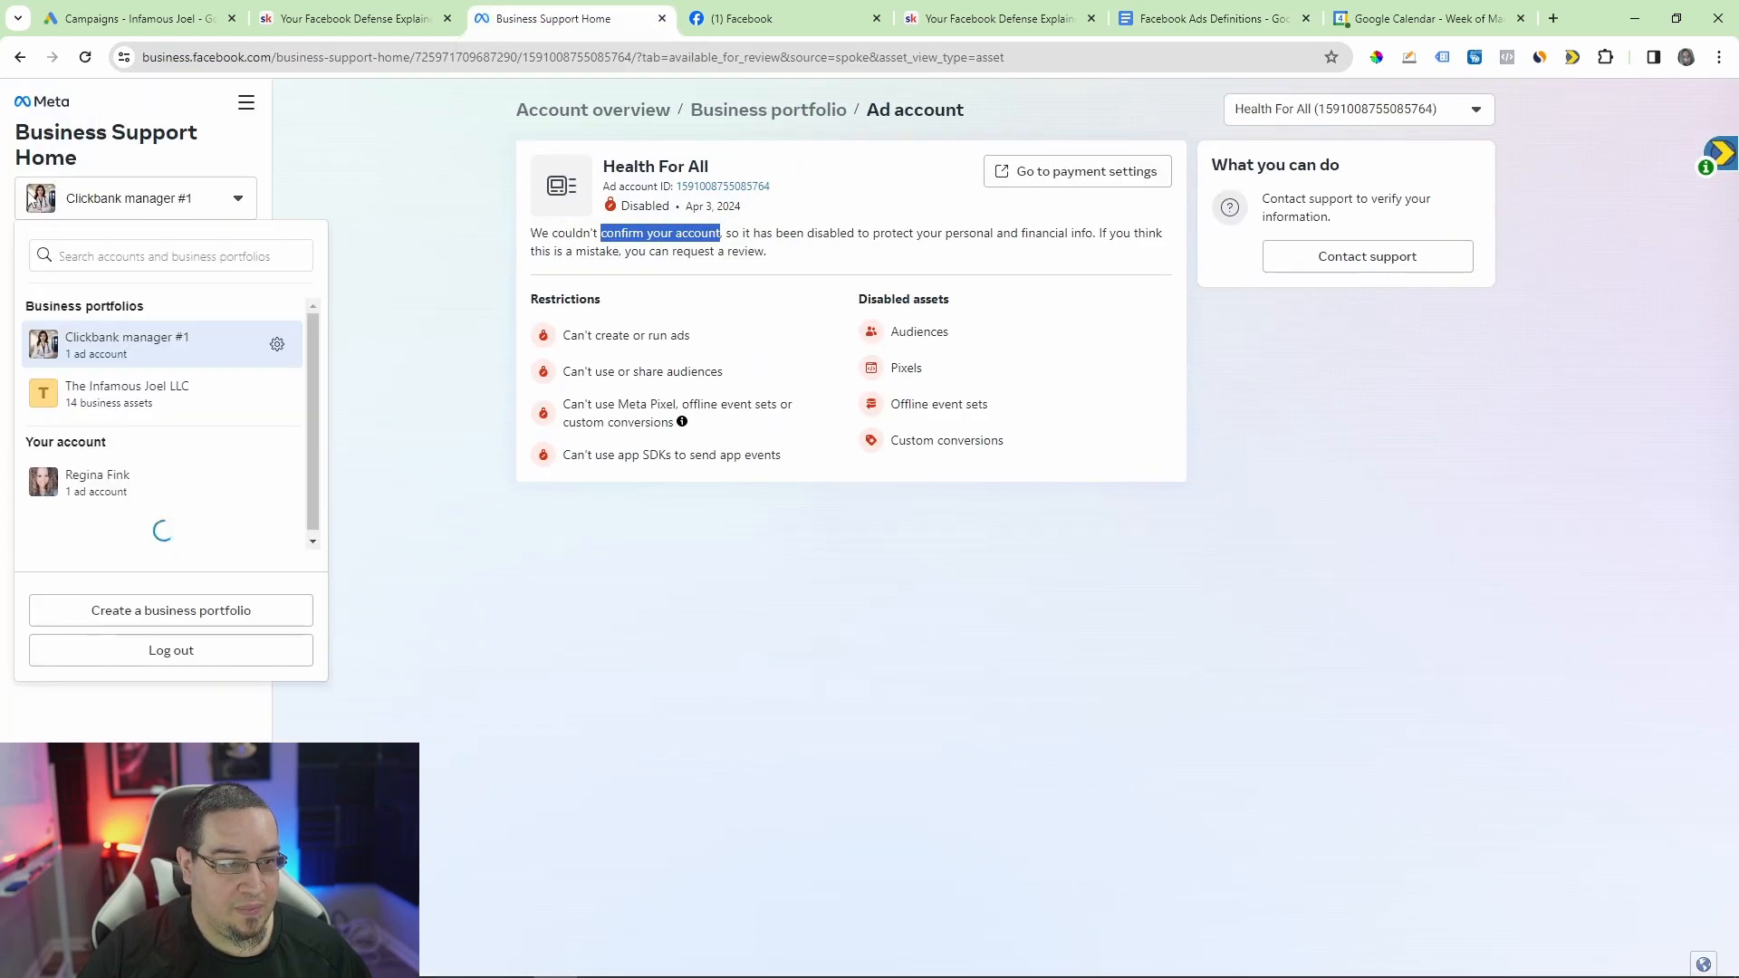
click(292, 344)
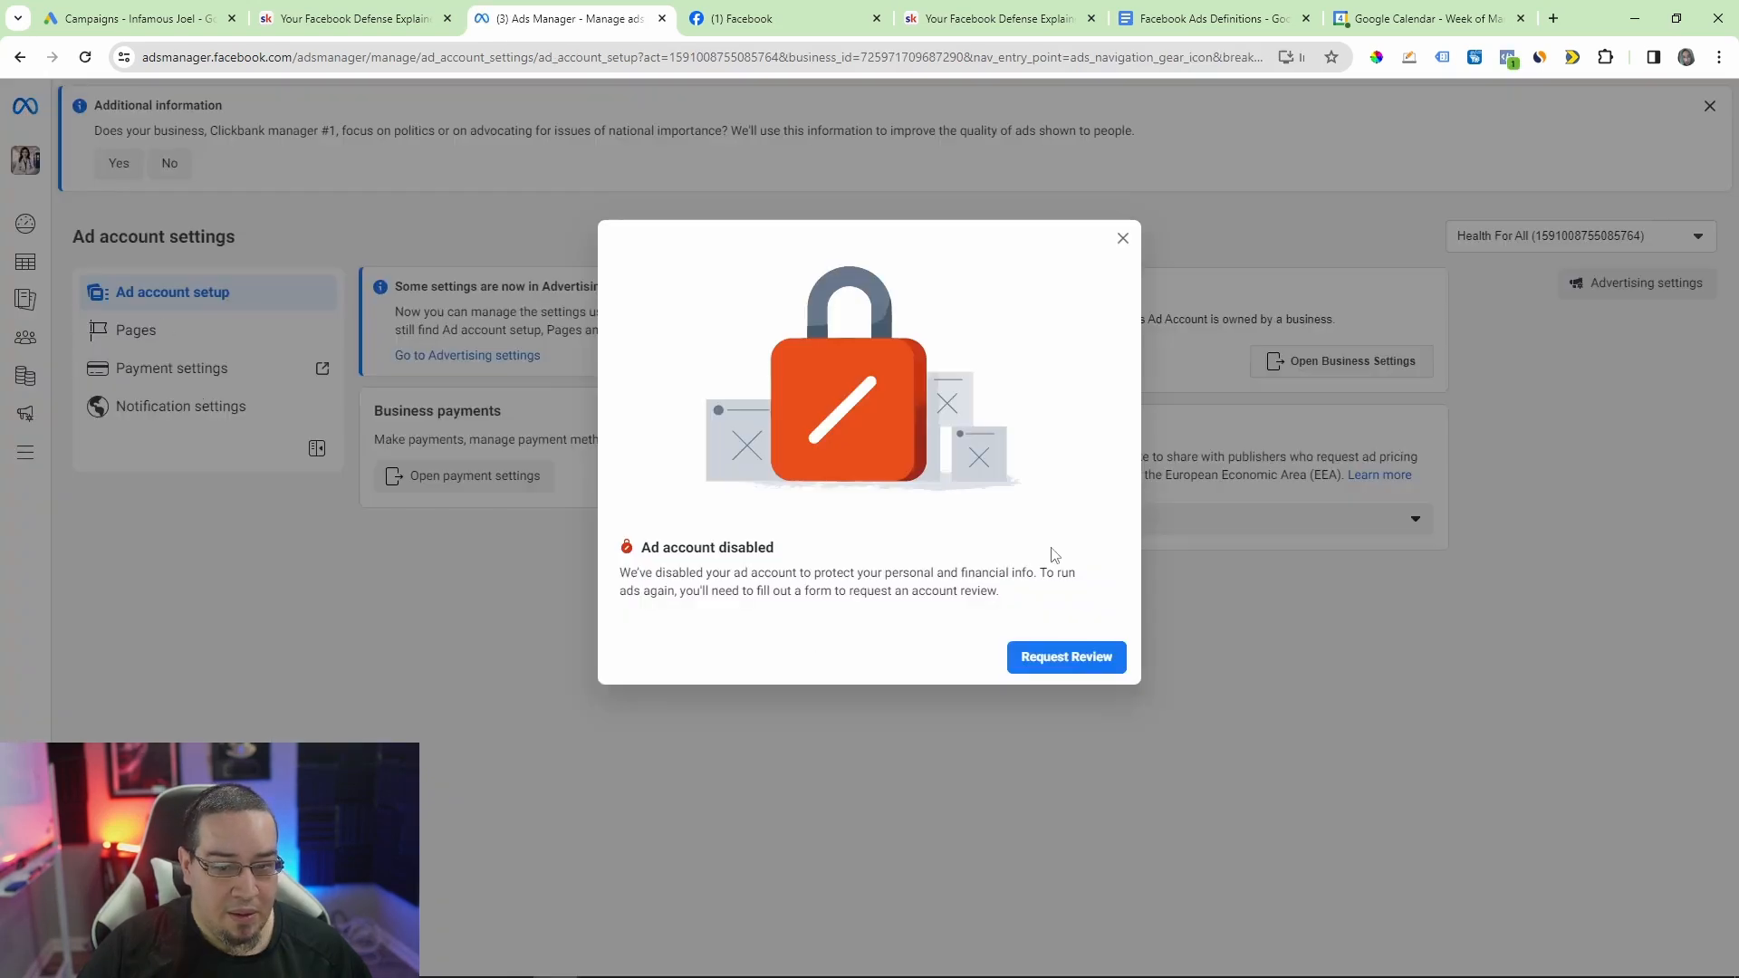
click(1123, 238)
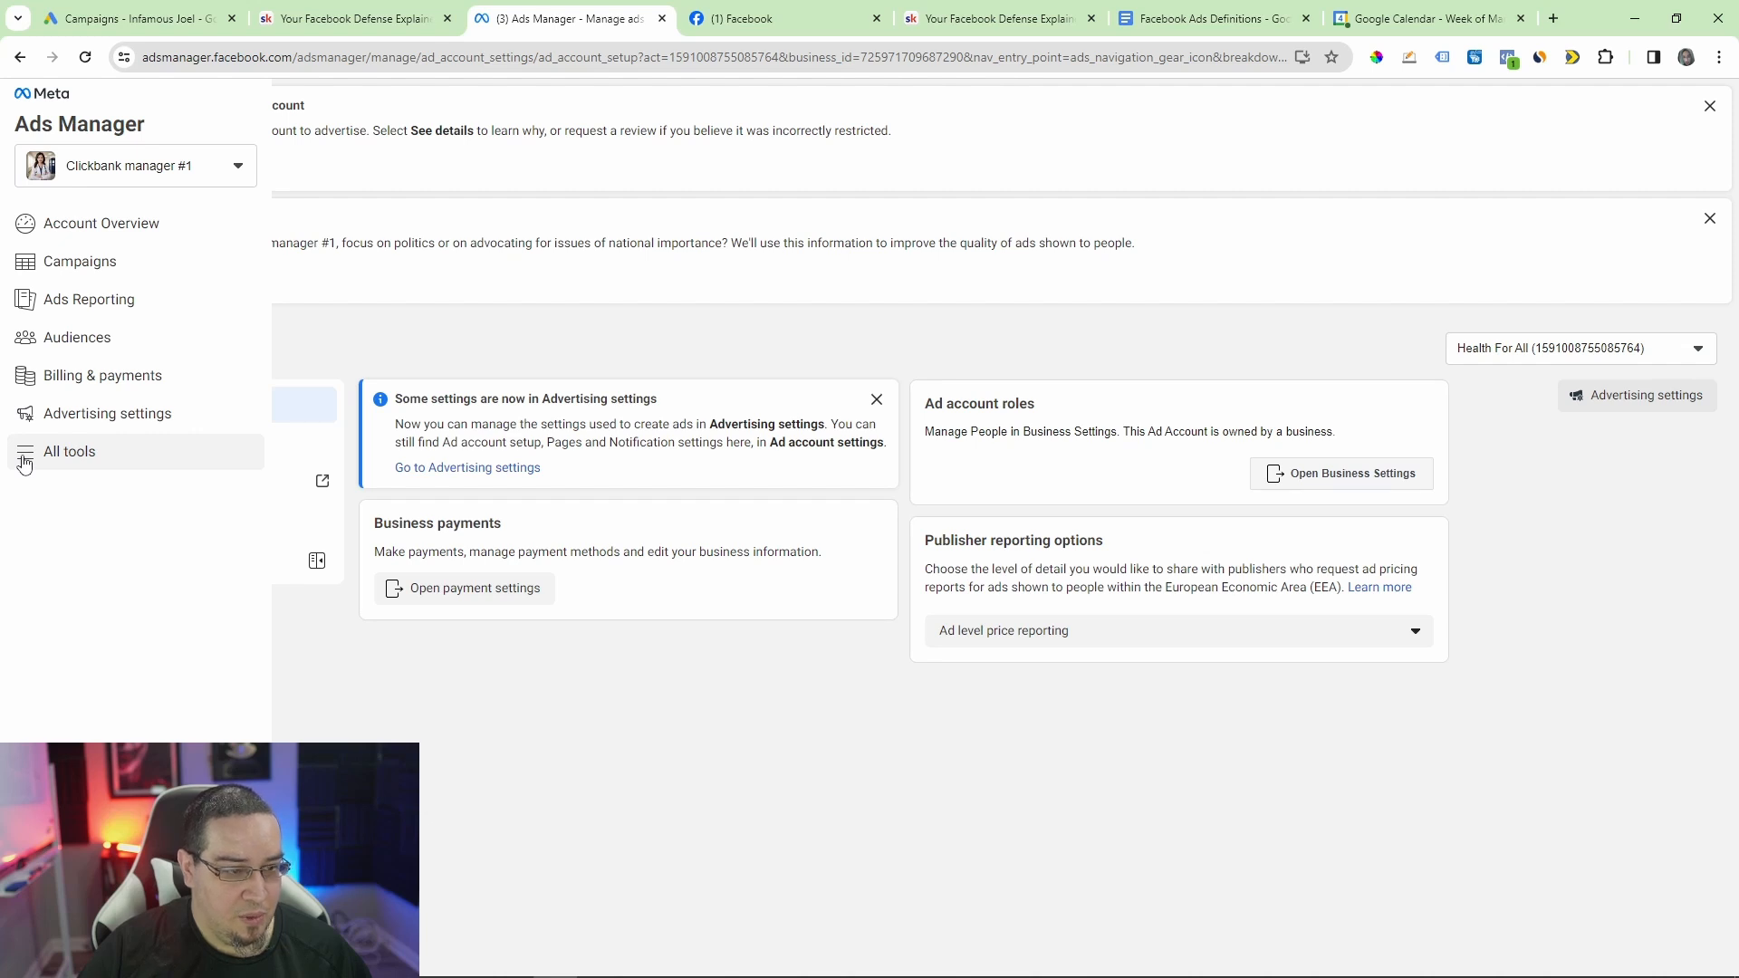
Step: Look through the full list of Meta business tools and open the Business settings of Clickbank manager #1
click(24, 462)
scroll(444, 634, down, 5)
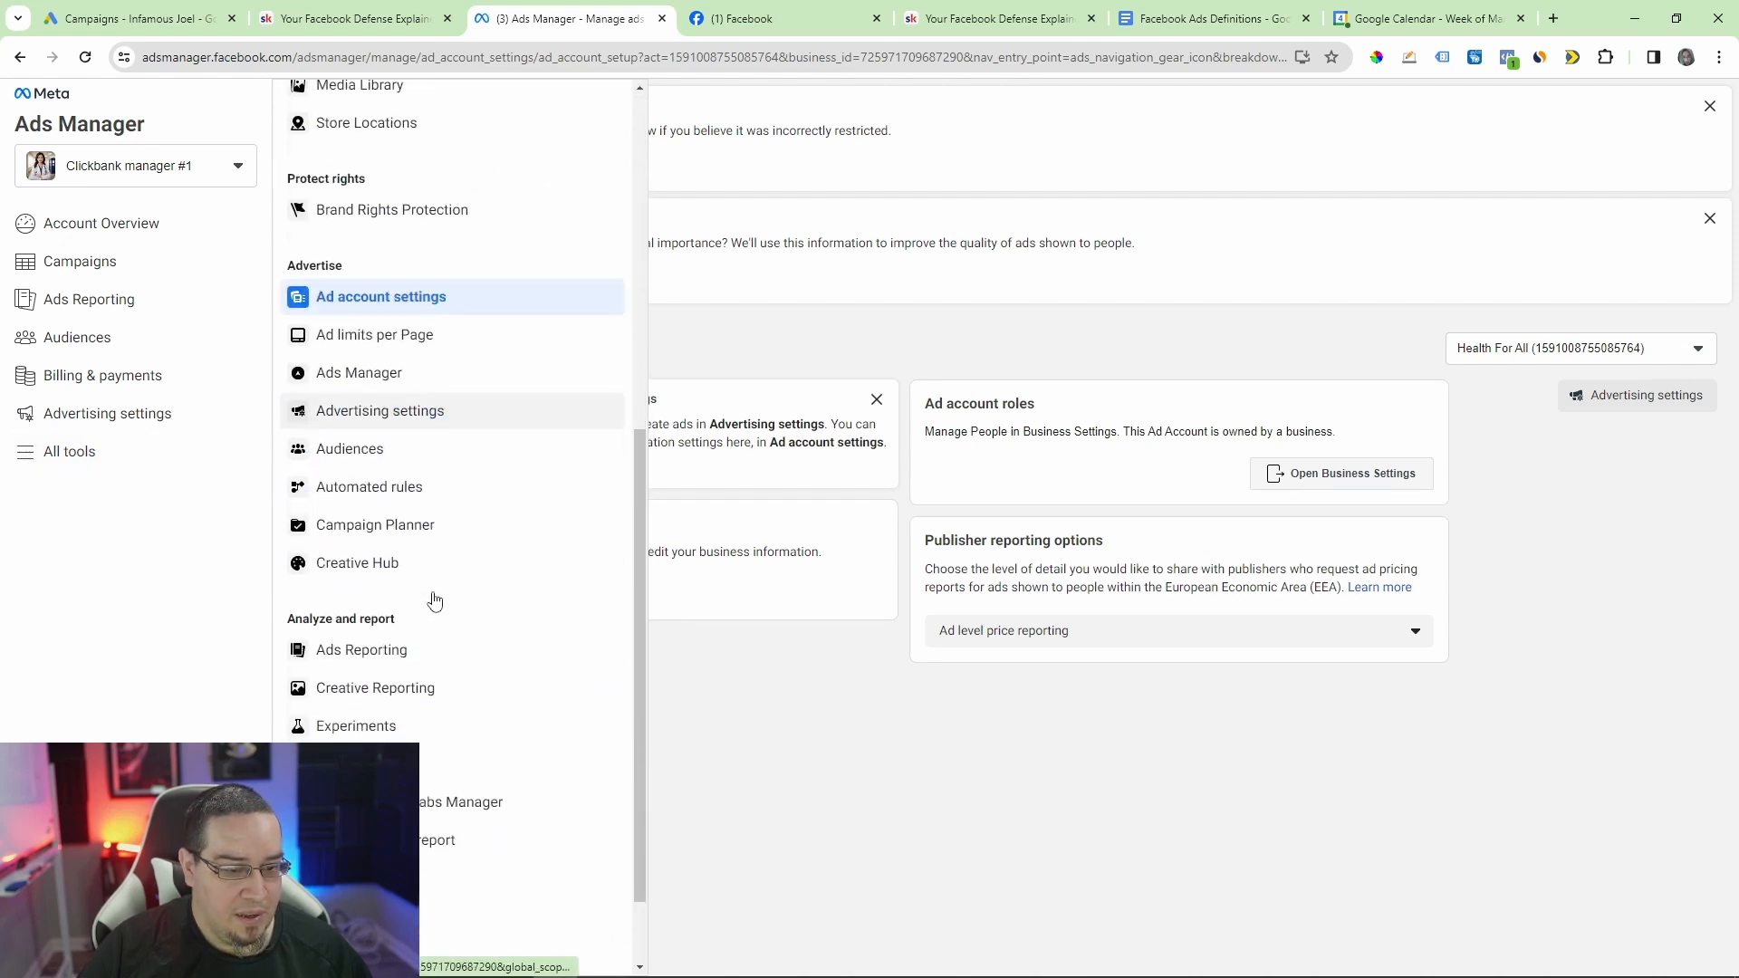
scroll(399, 551, down, 2)
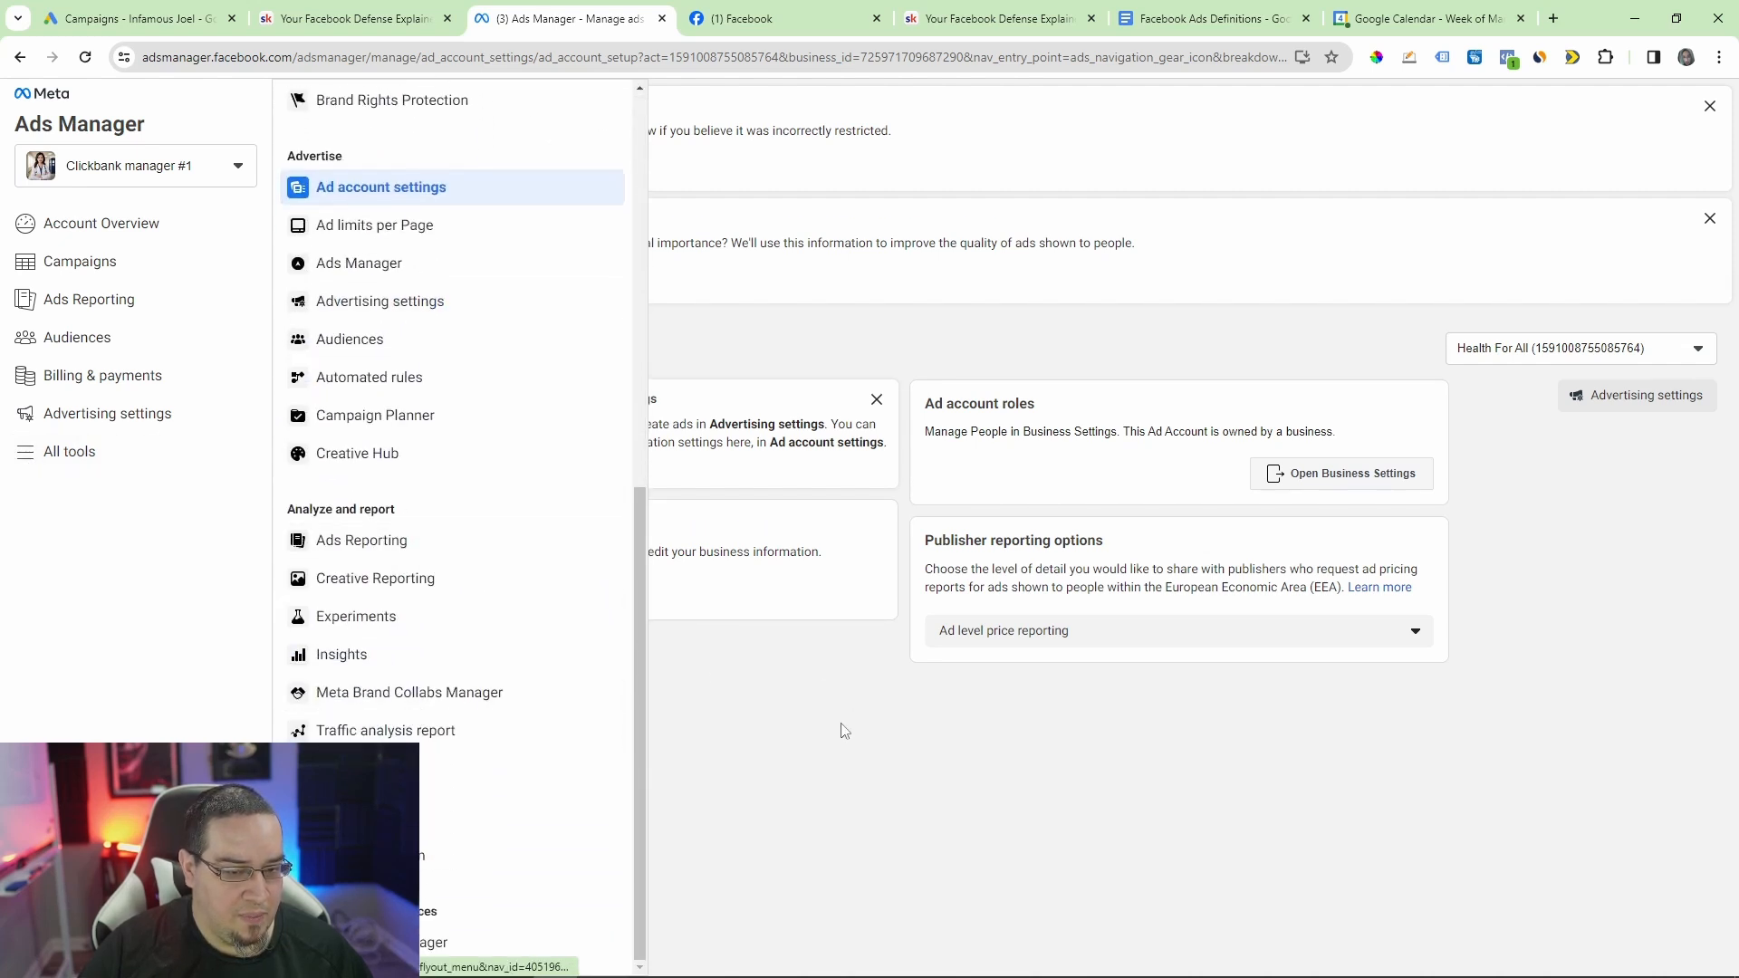
click(844, 730)
click(36, 453)
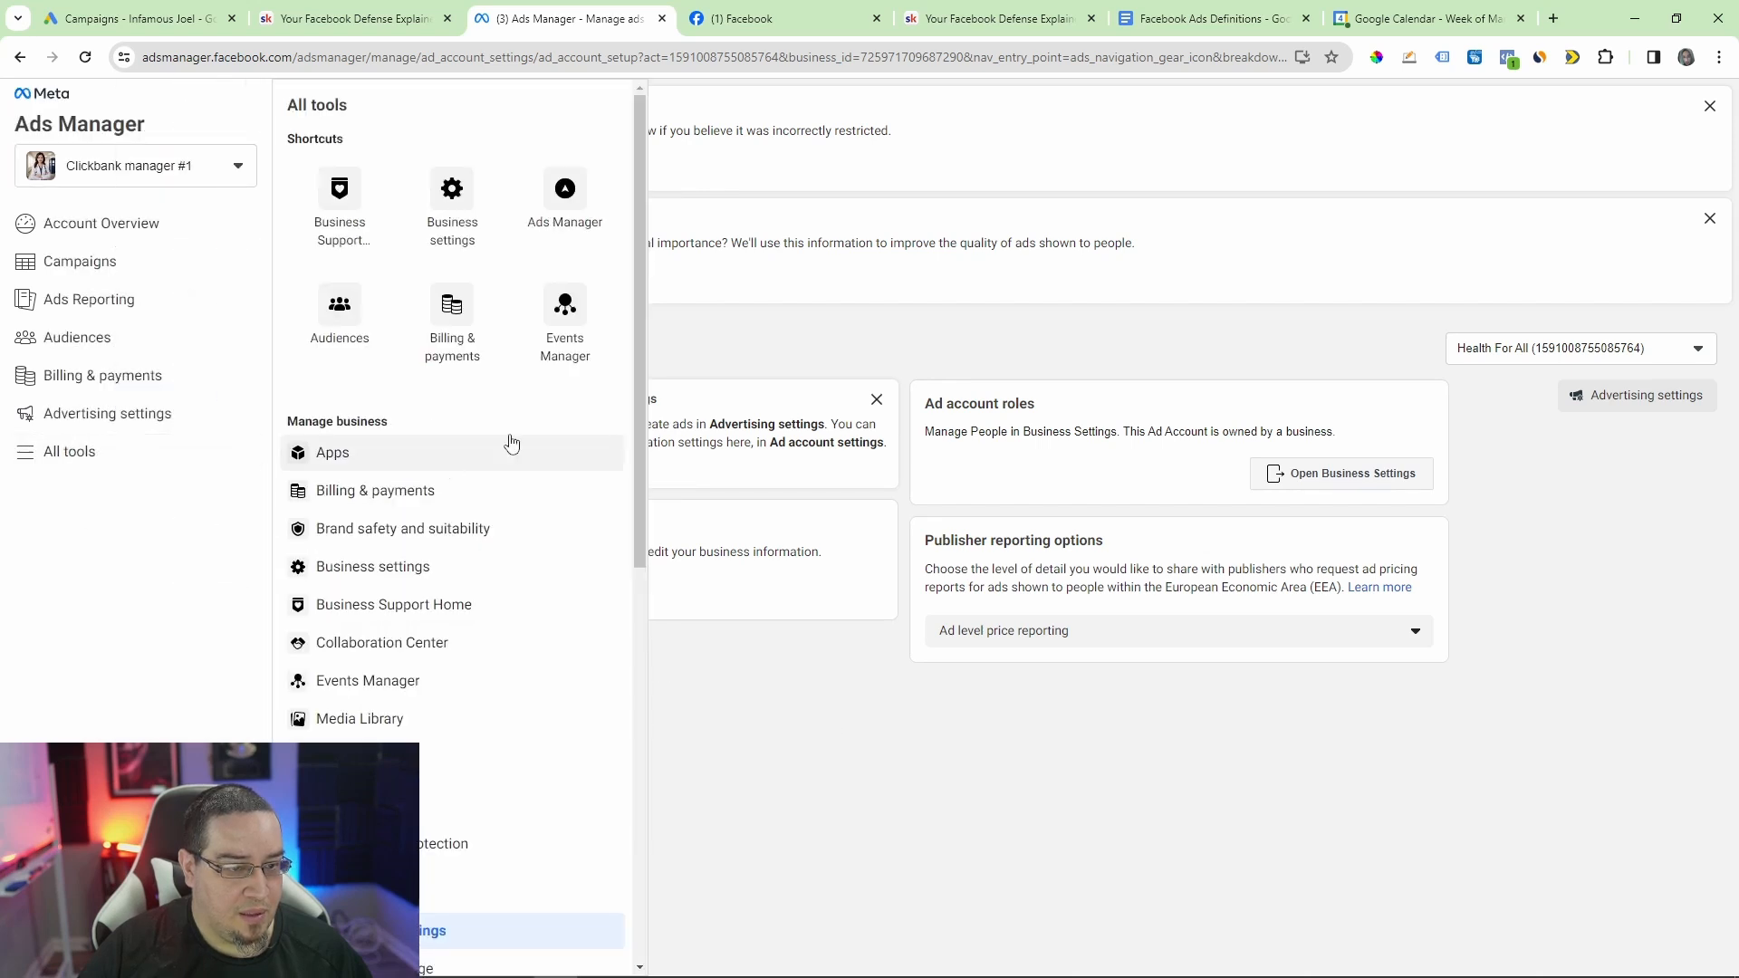
scroll(471, 498, down, 8)
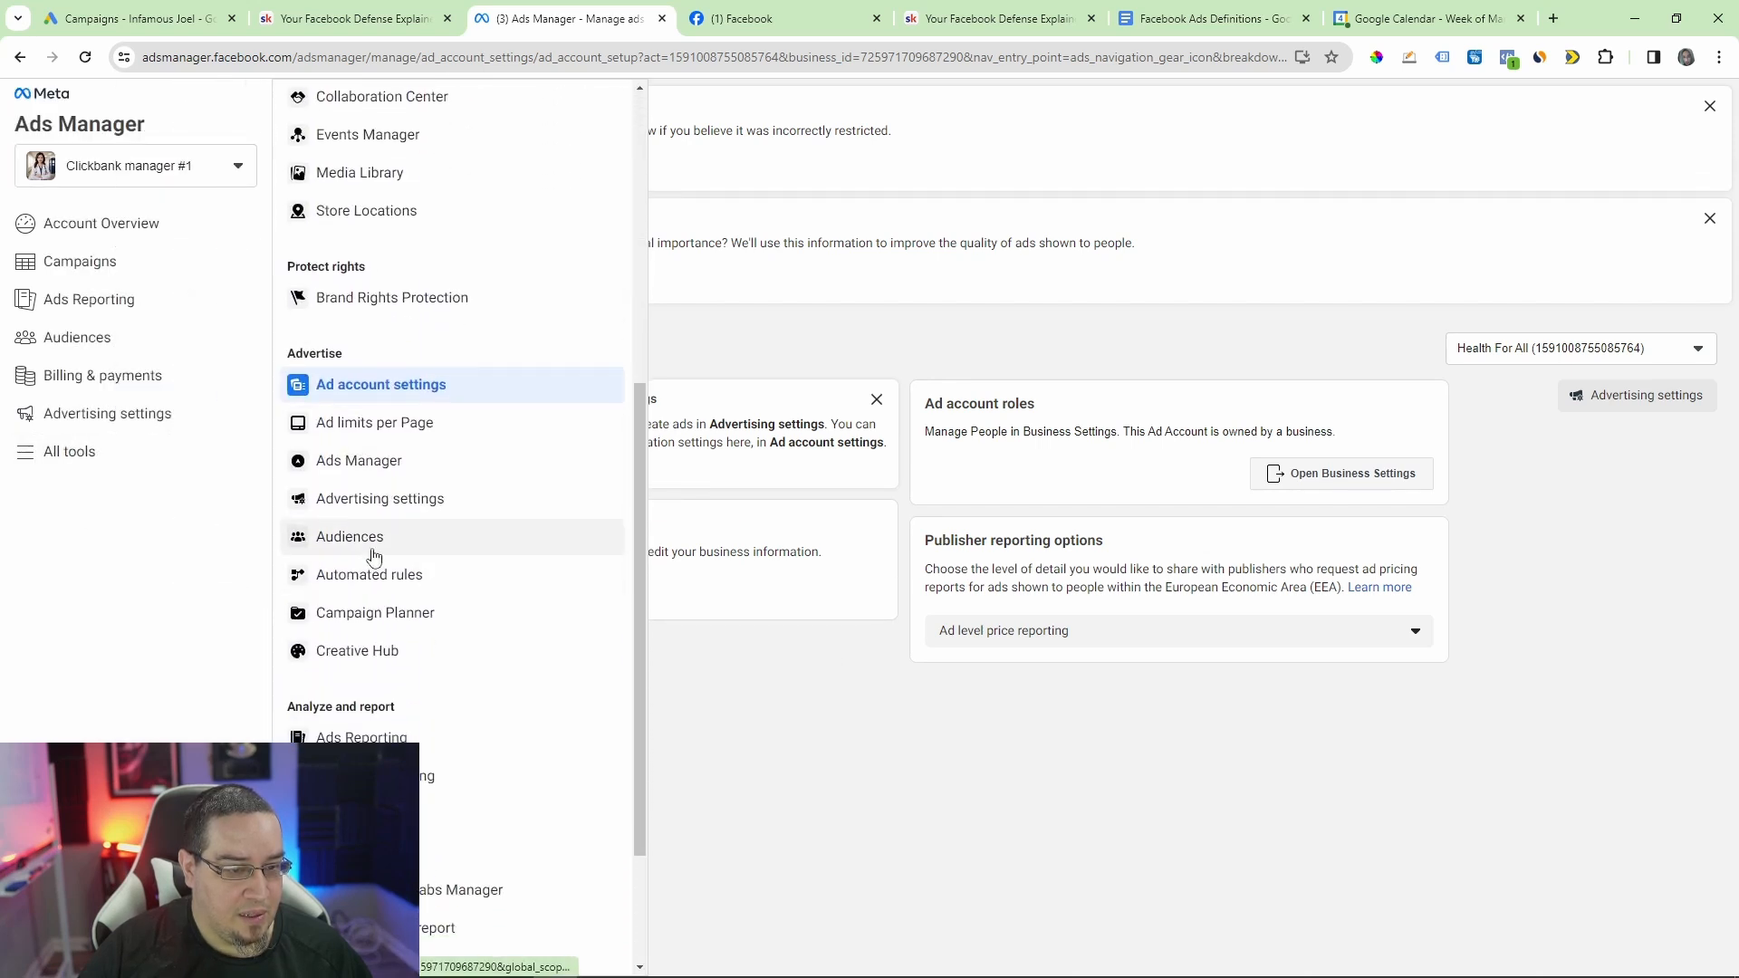
scroll(387, 555, down, 4)
scroll(434, 683, up, 11)
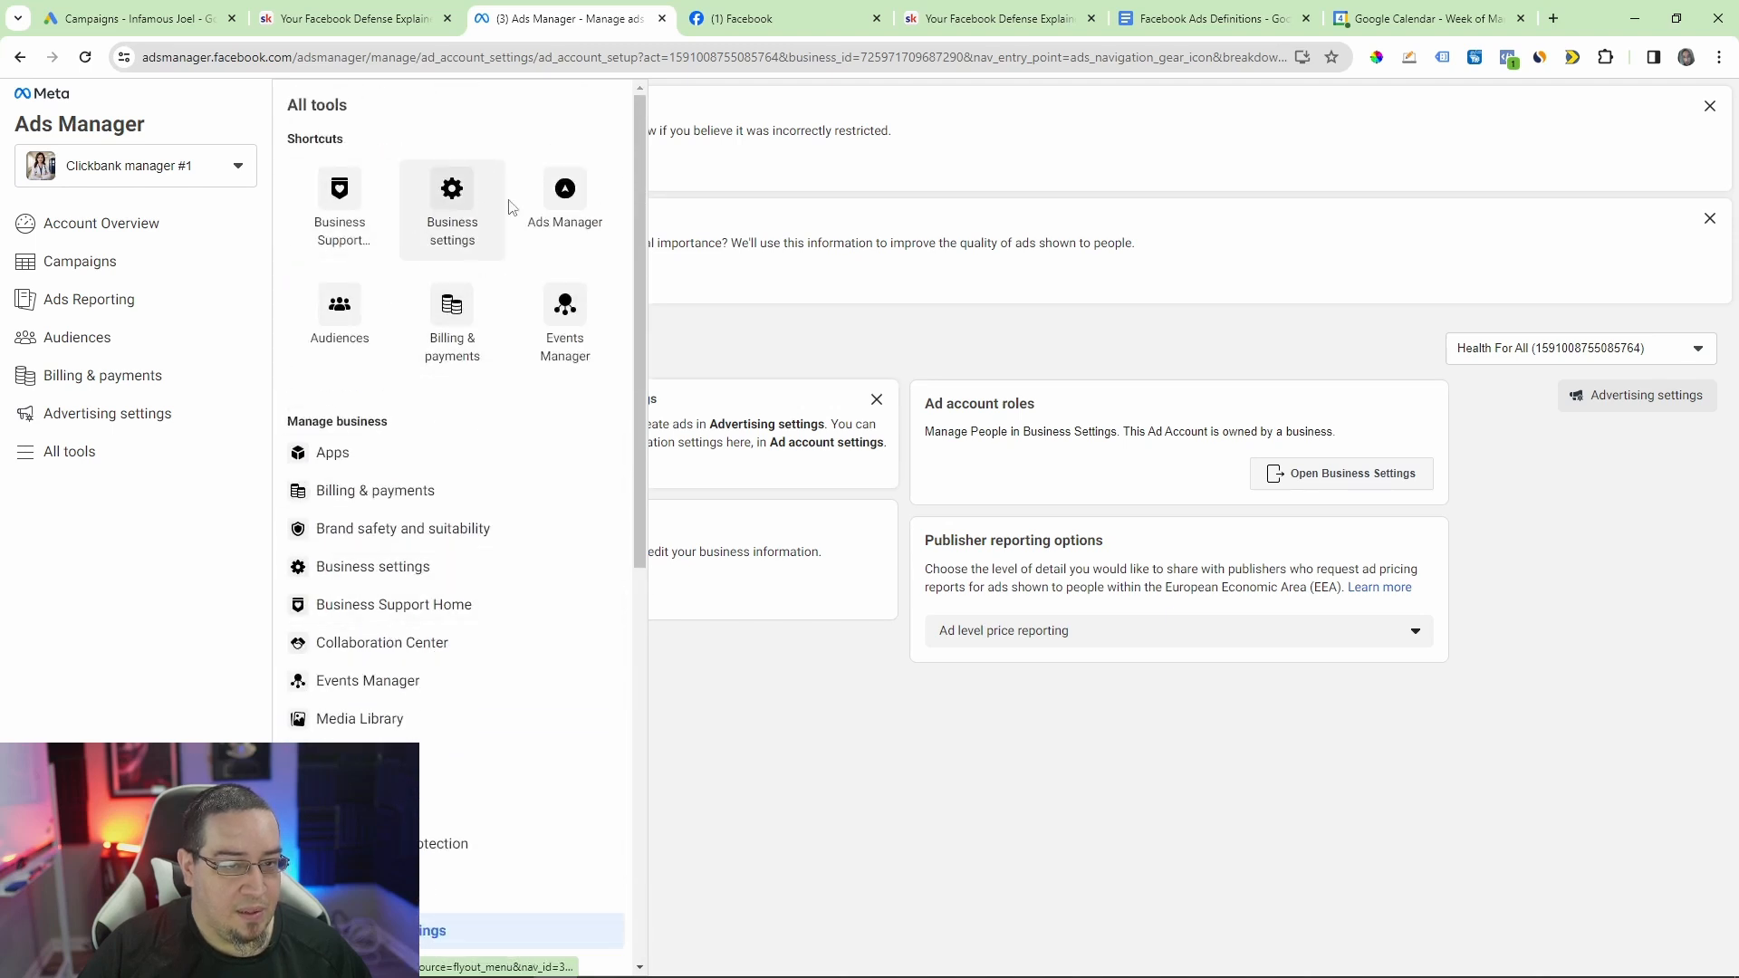
click(466, 206)
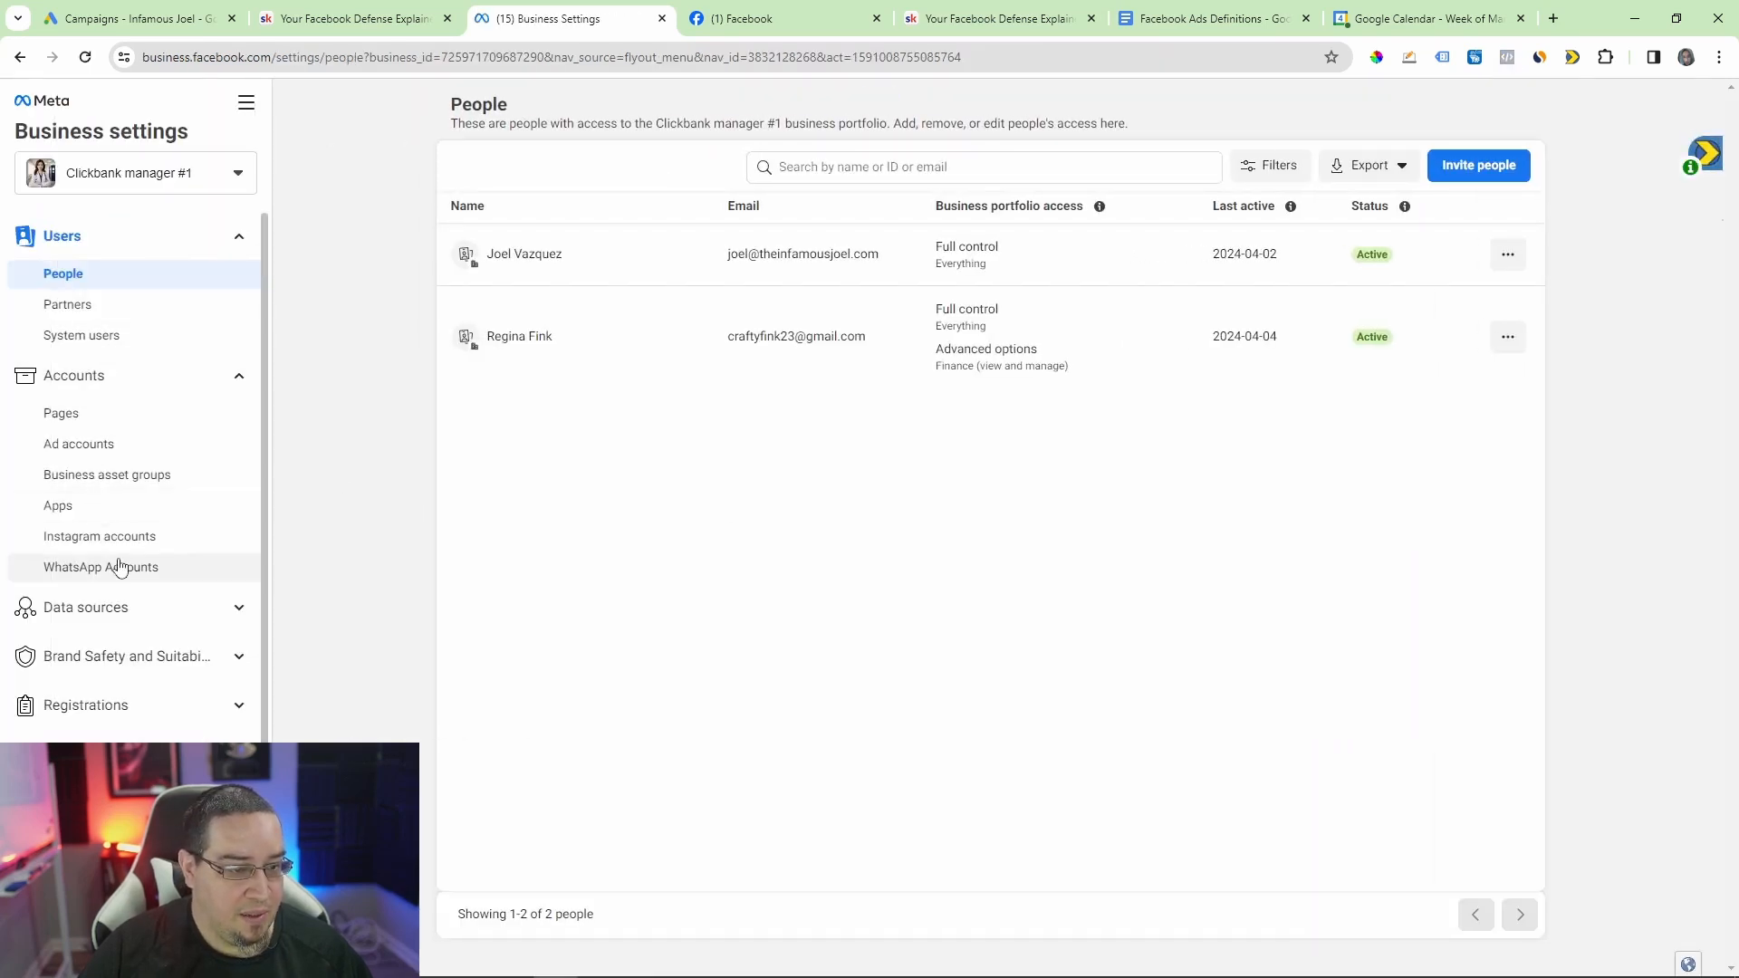
Step: Expand the portfolio's Data sources and open its Datasets
scroll(120, 565, down, 1)
click(116, 516)
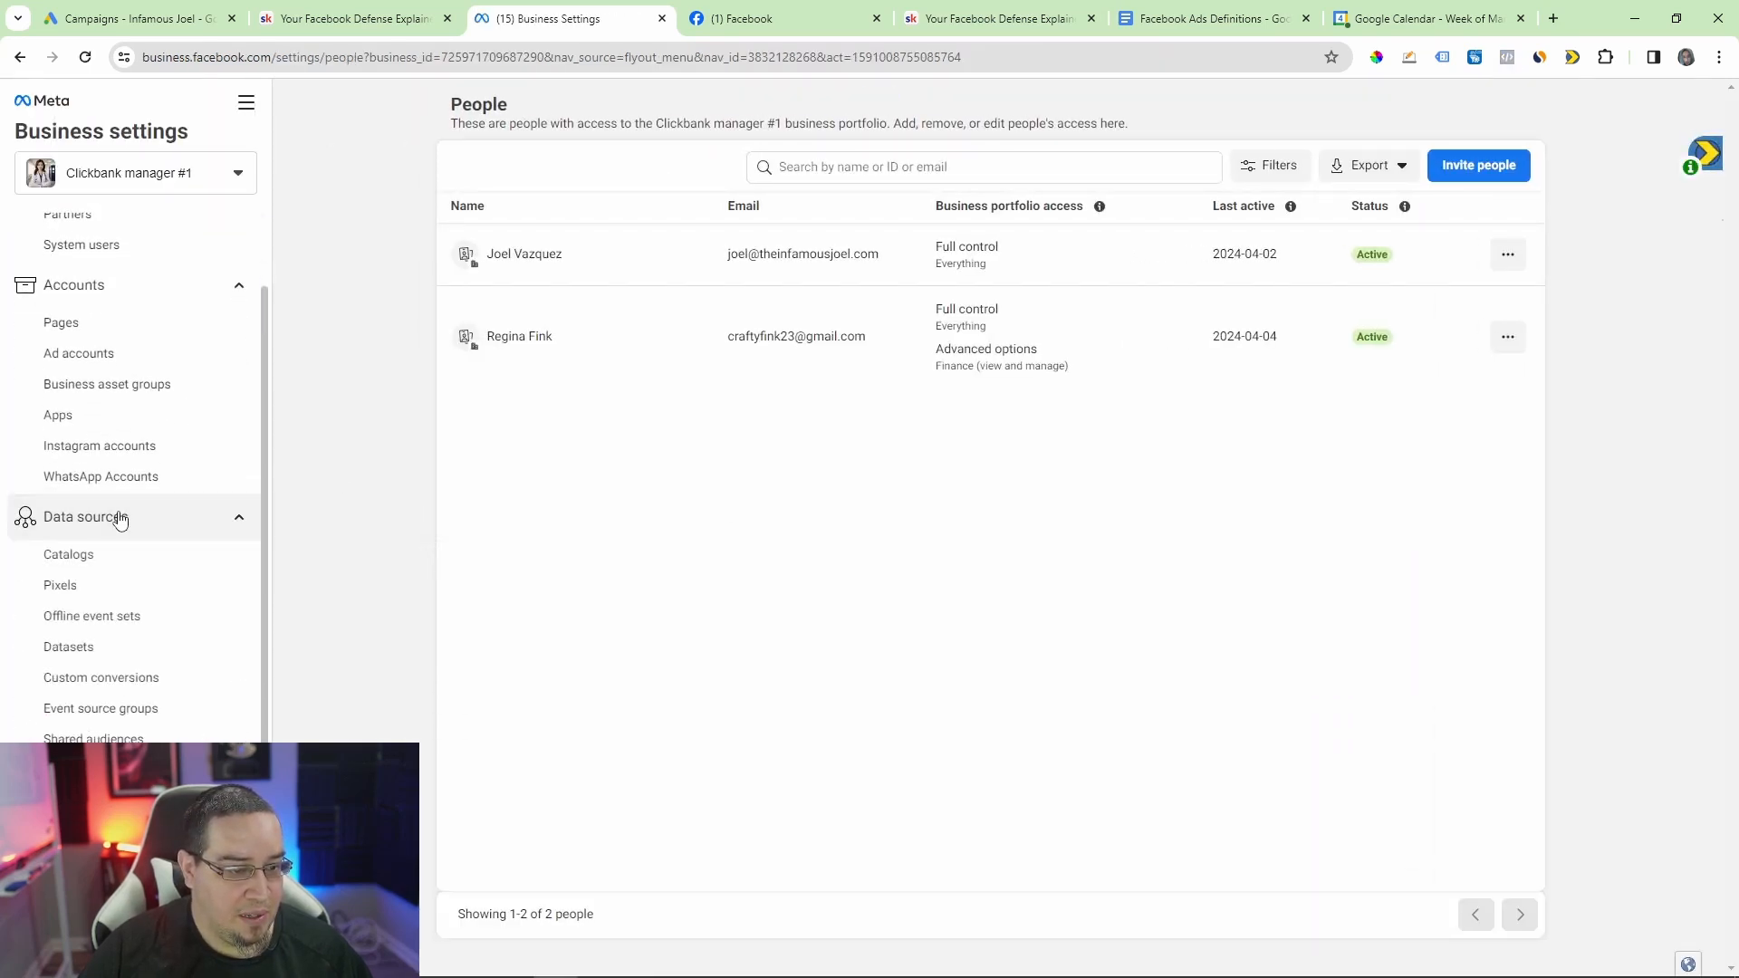
click(86, 655)
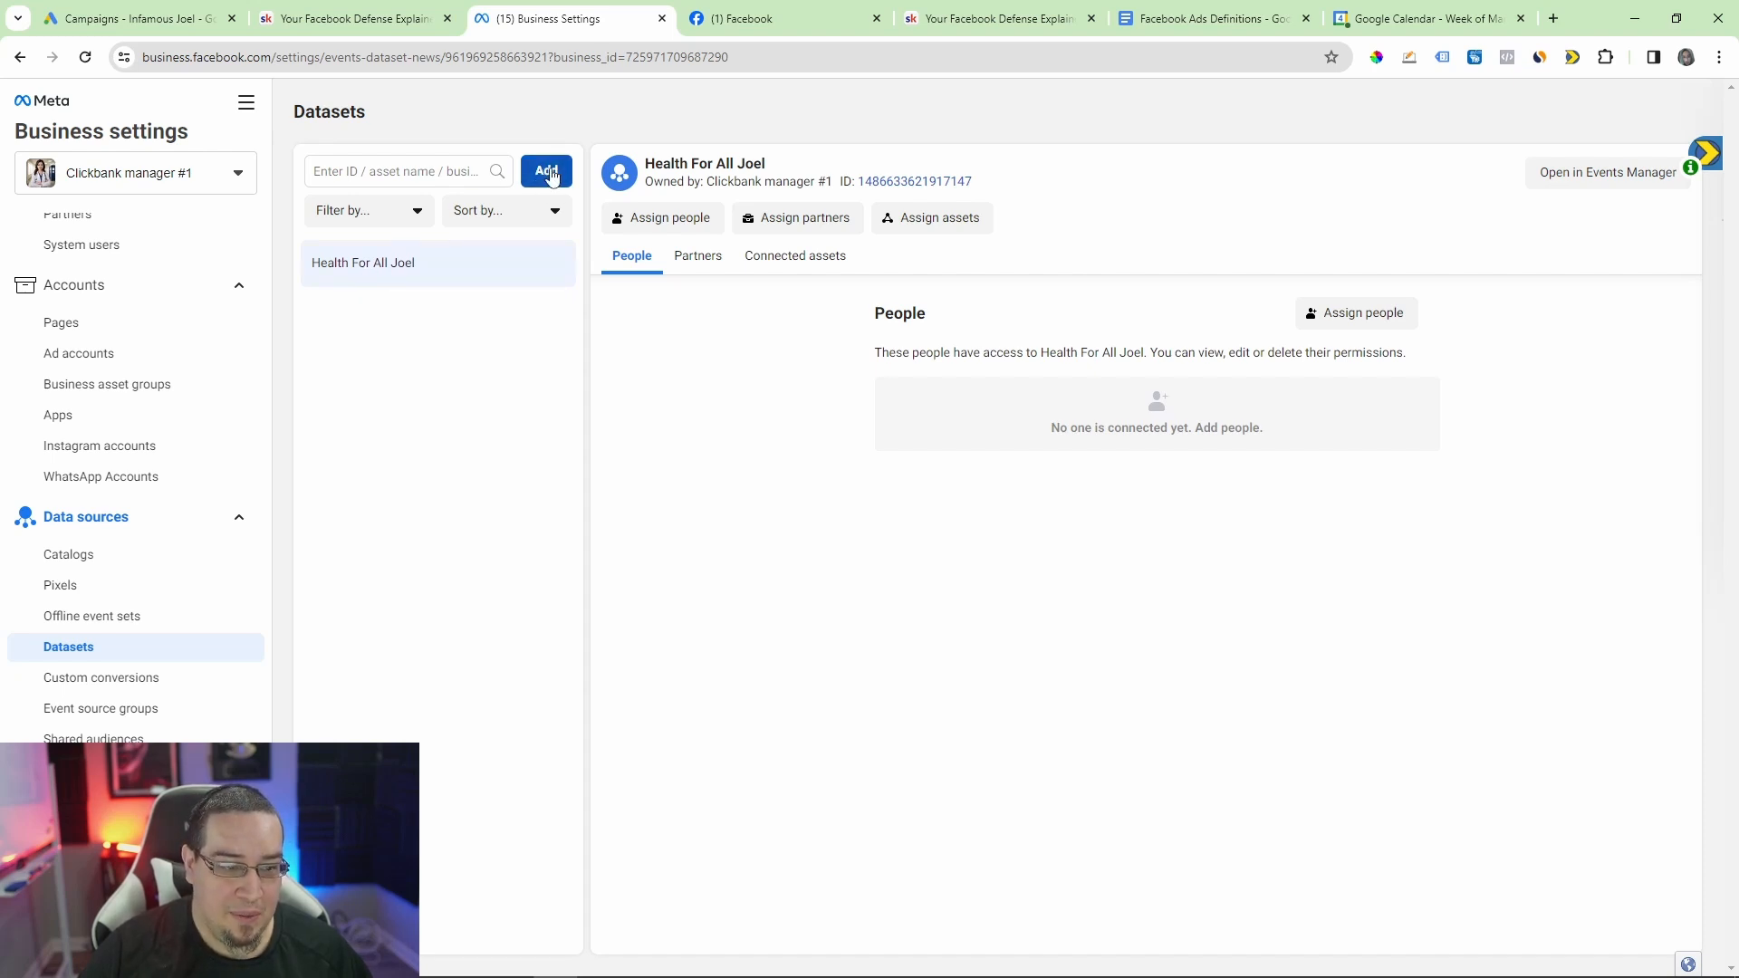
Step: Show the Health For All ad account and the list of people with access to the Clickbank manager #1 portfolio
click(86, 362)
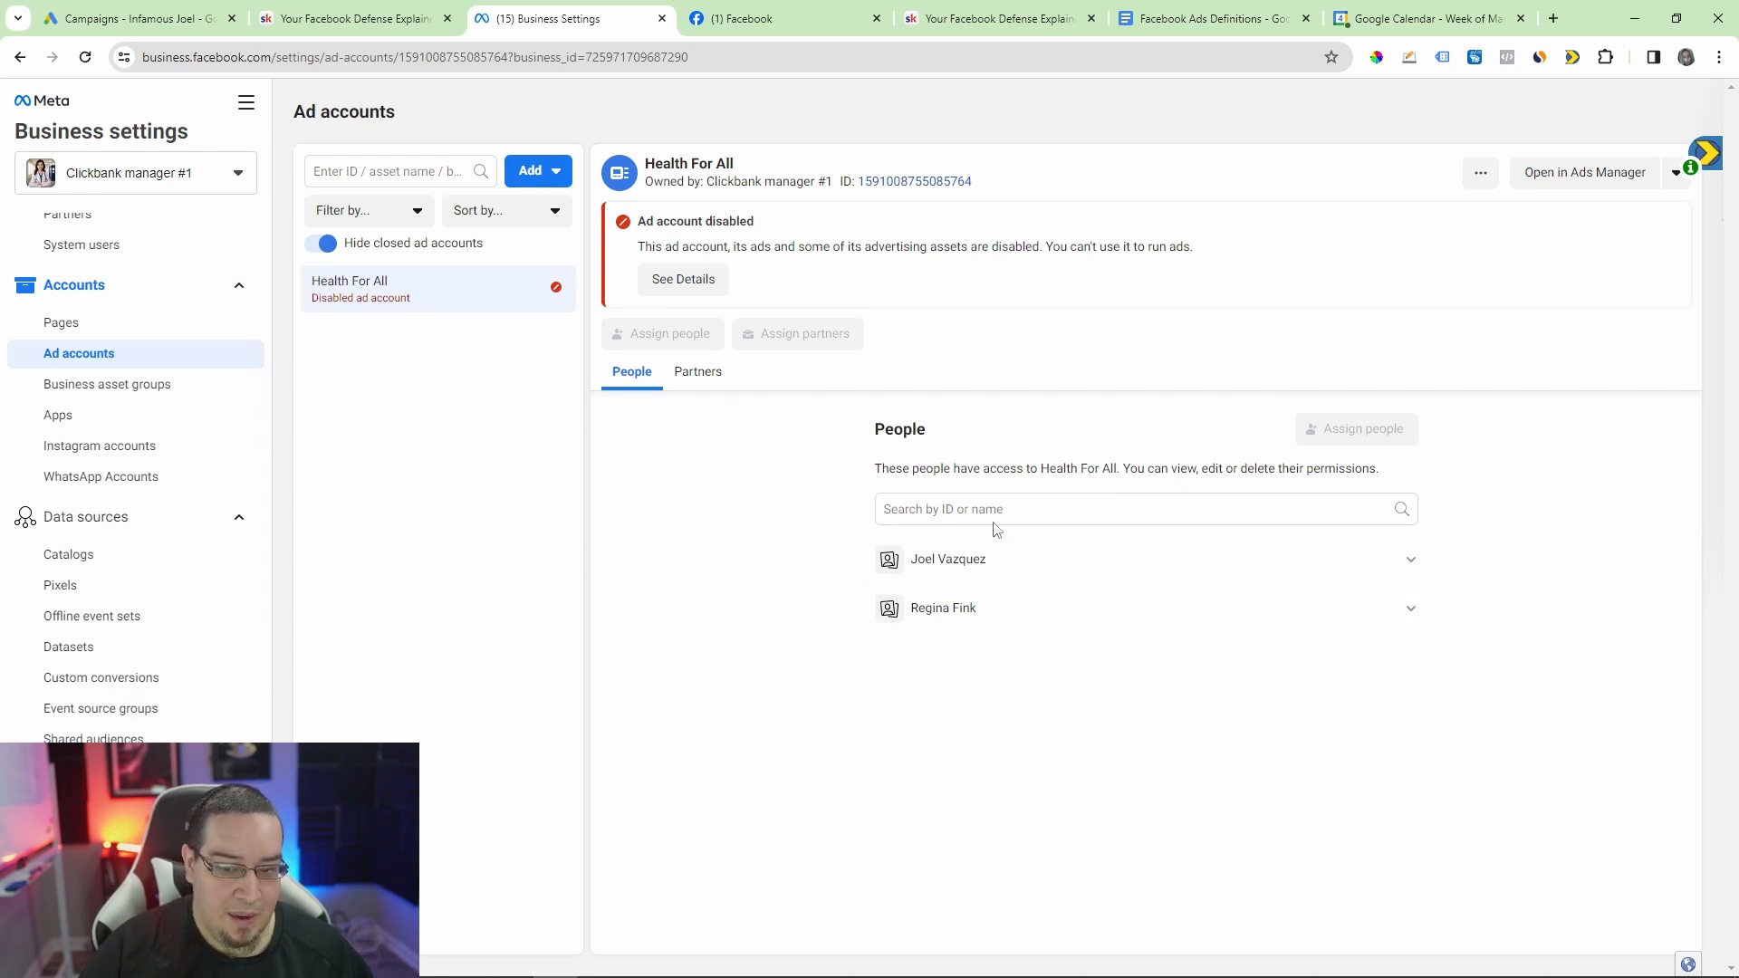
scroll(136, 435, up, 2)
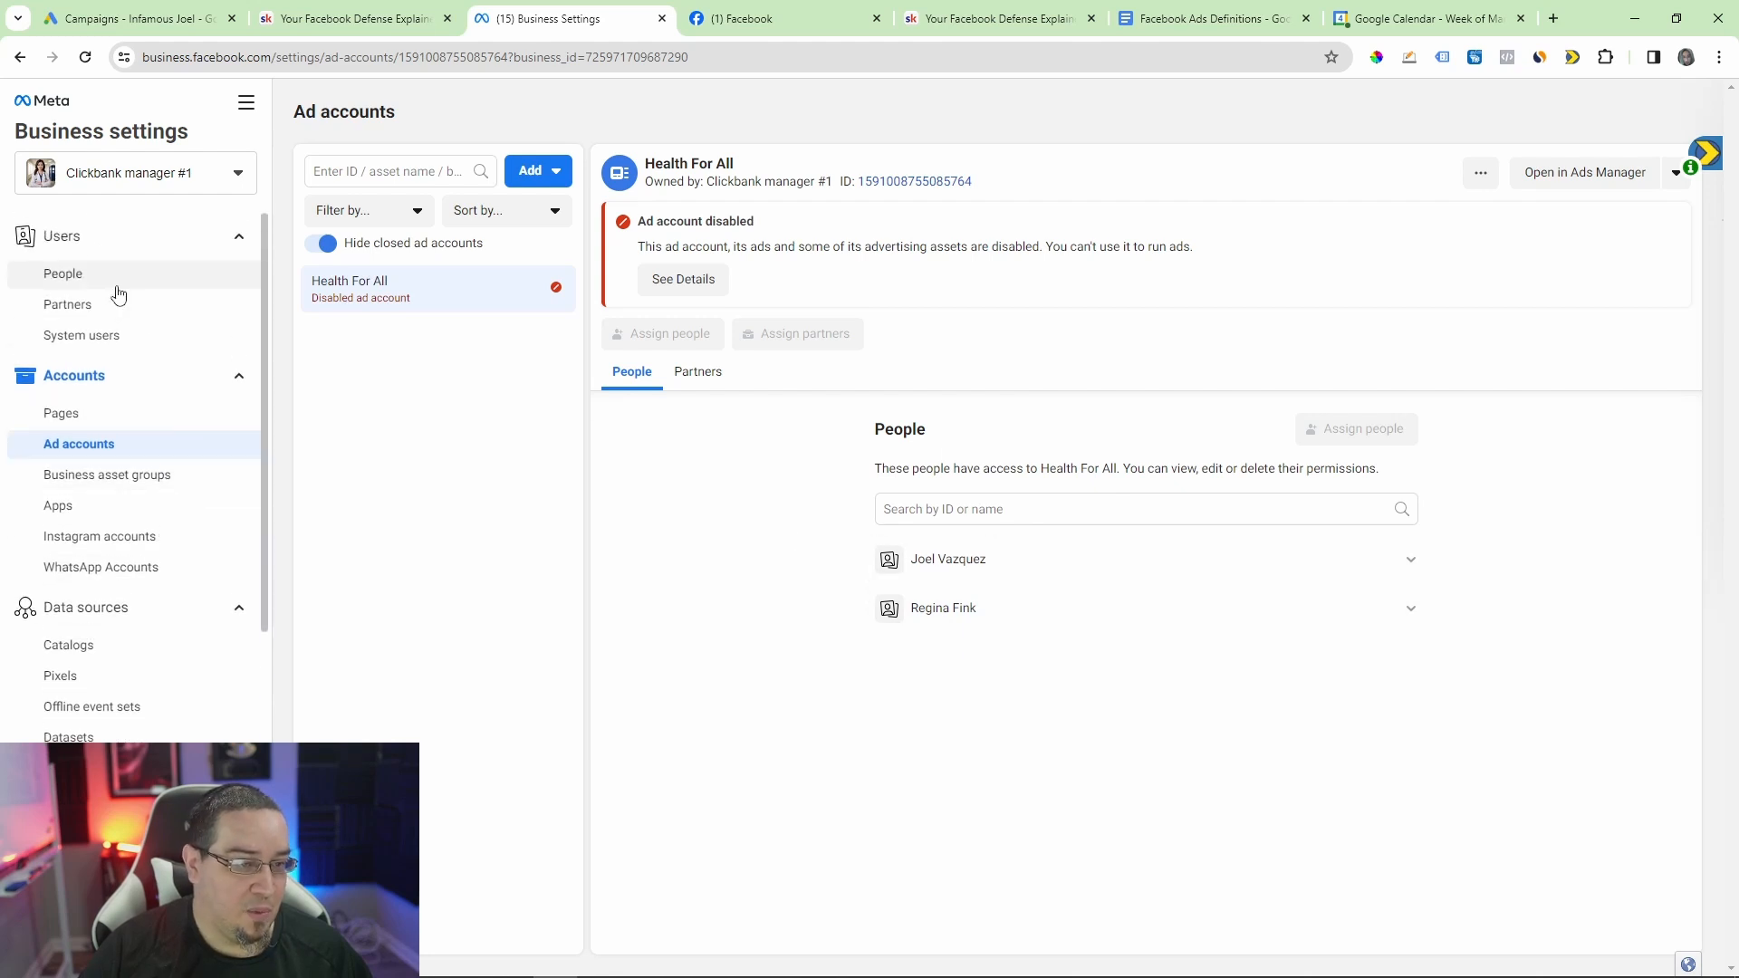
click(72, 274)
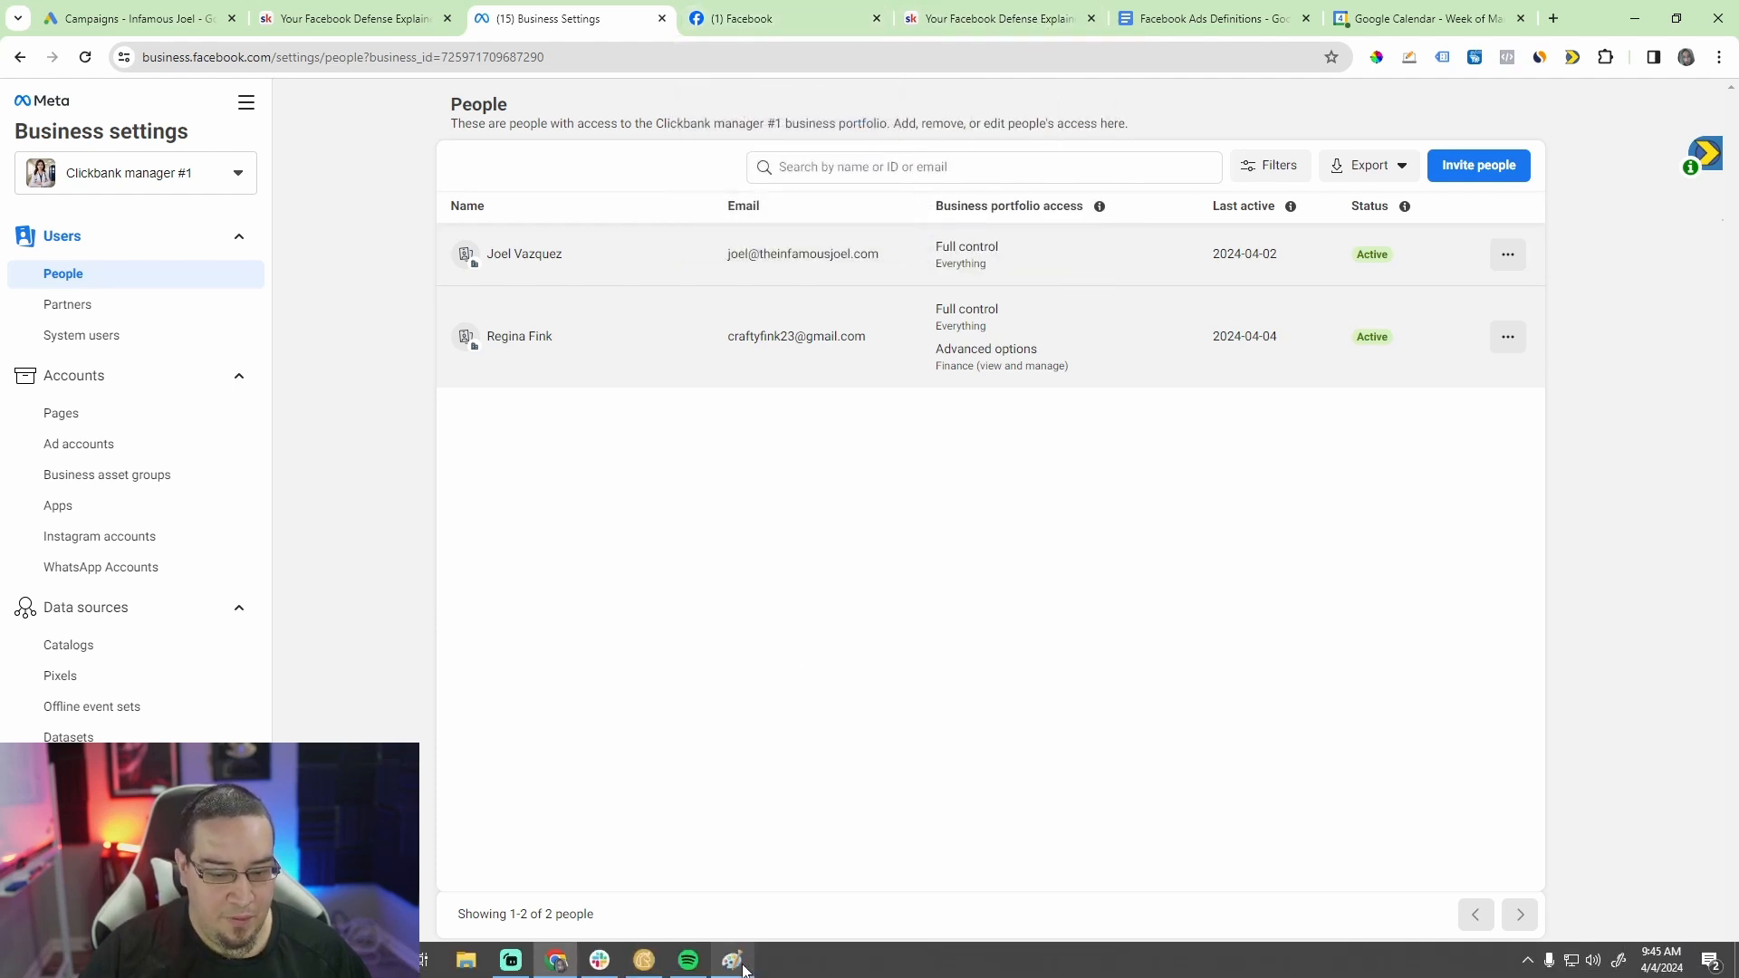
Step: Compare the profile, BP, page, ad account and pixel diagram in Paint with the portfolio's people and ad accounts
click(732, 962)
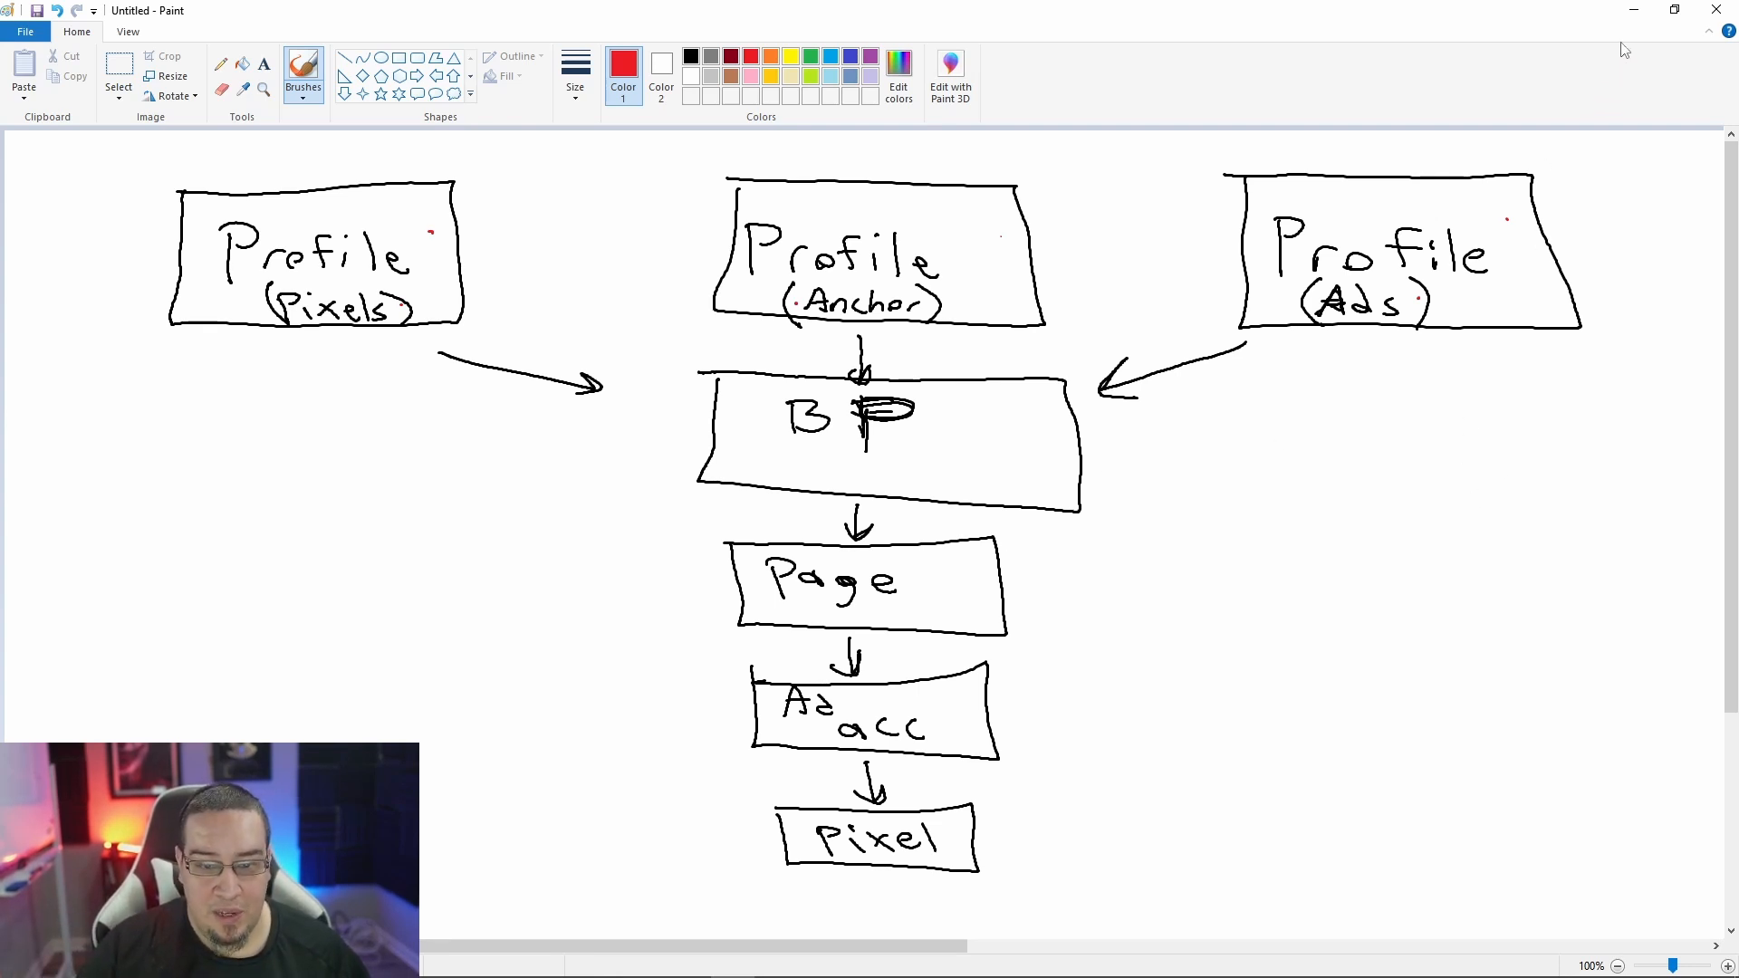
click(1635, 15)
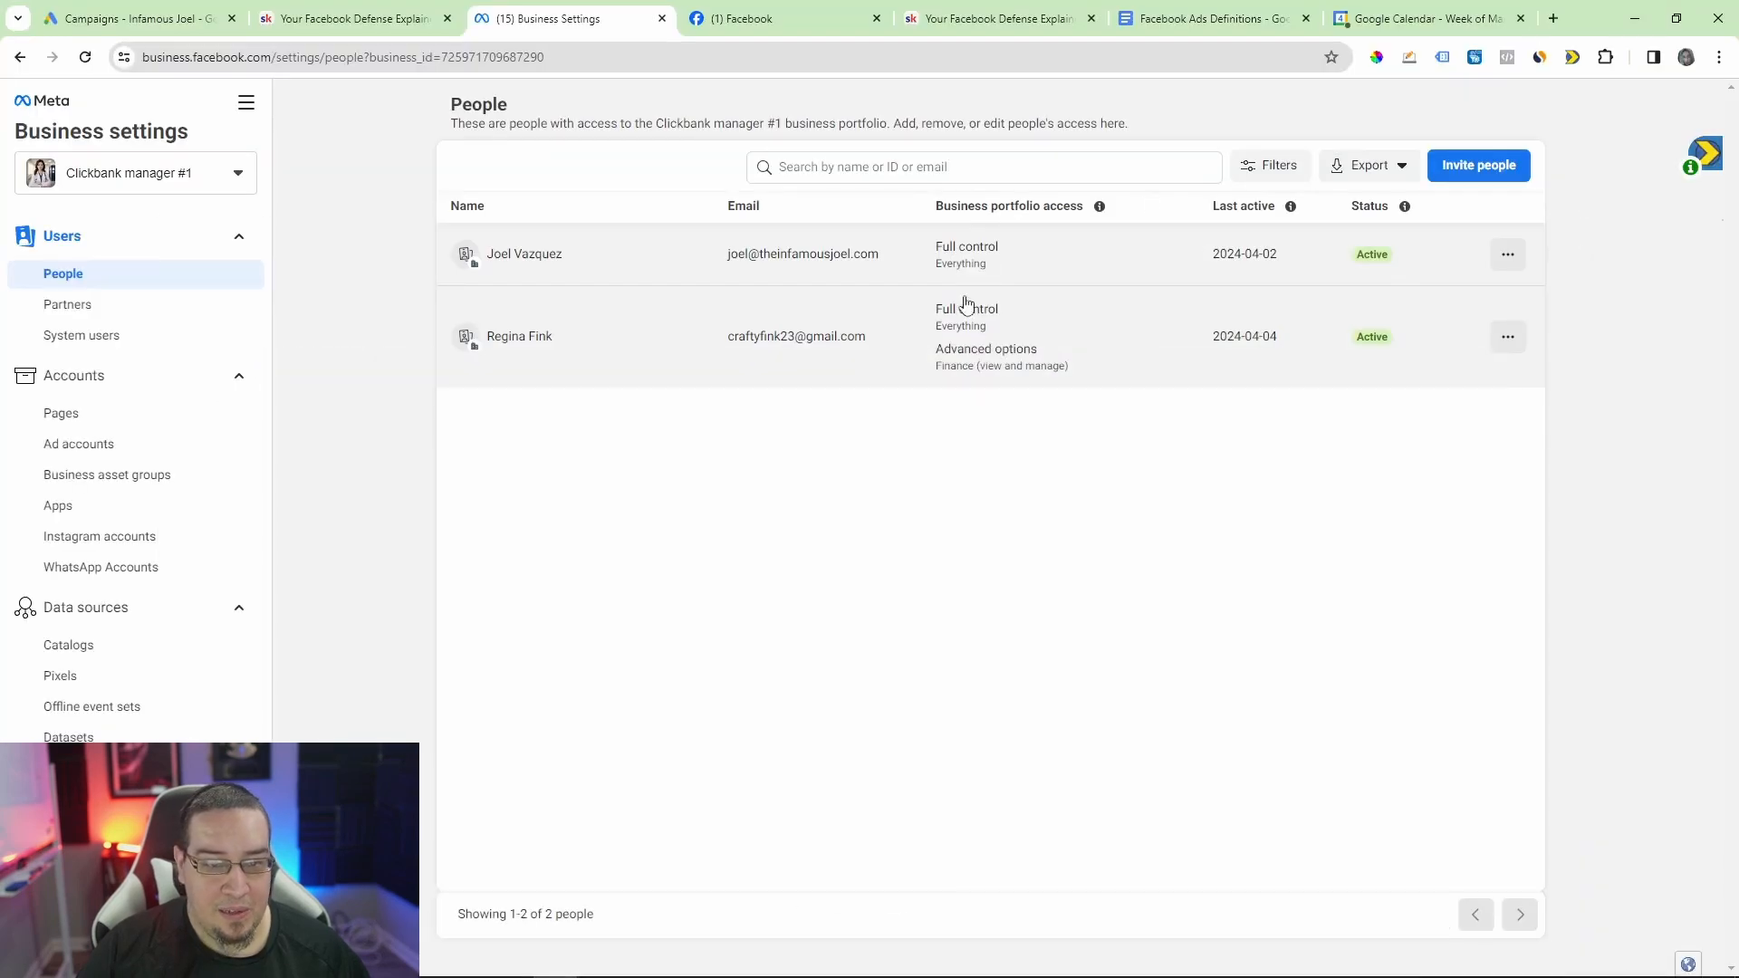
click(88, 445)
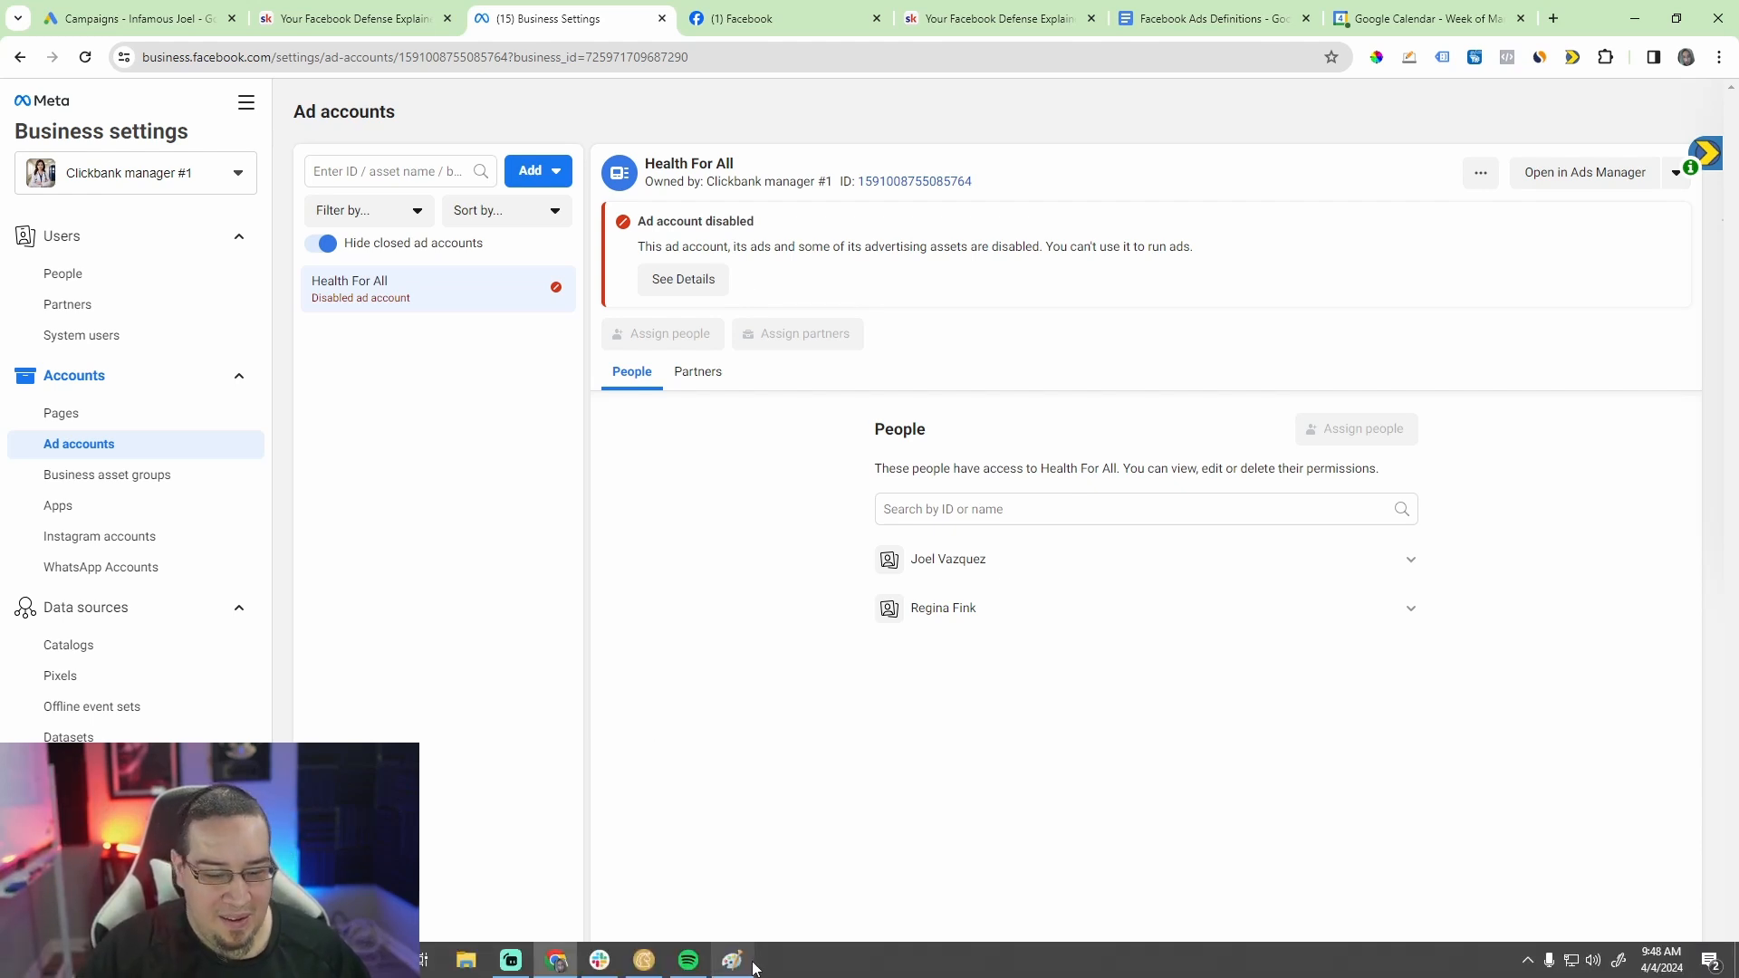
click(732, 961)
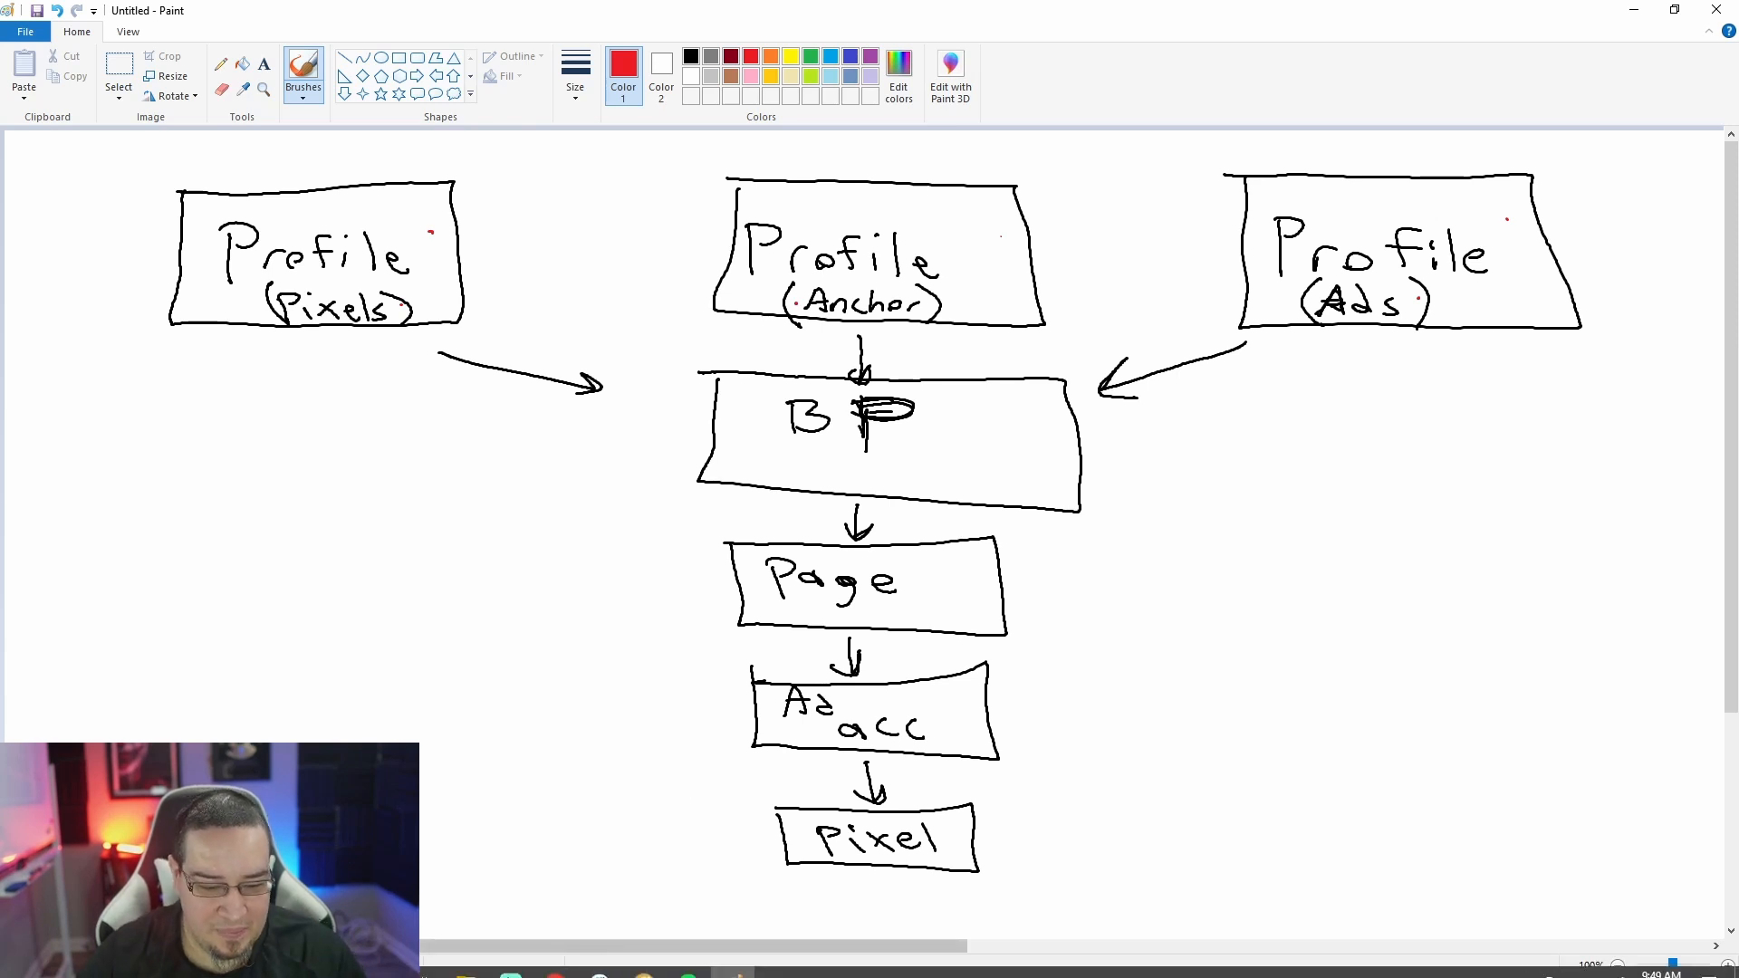
click(509, 960)
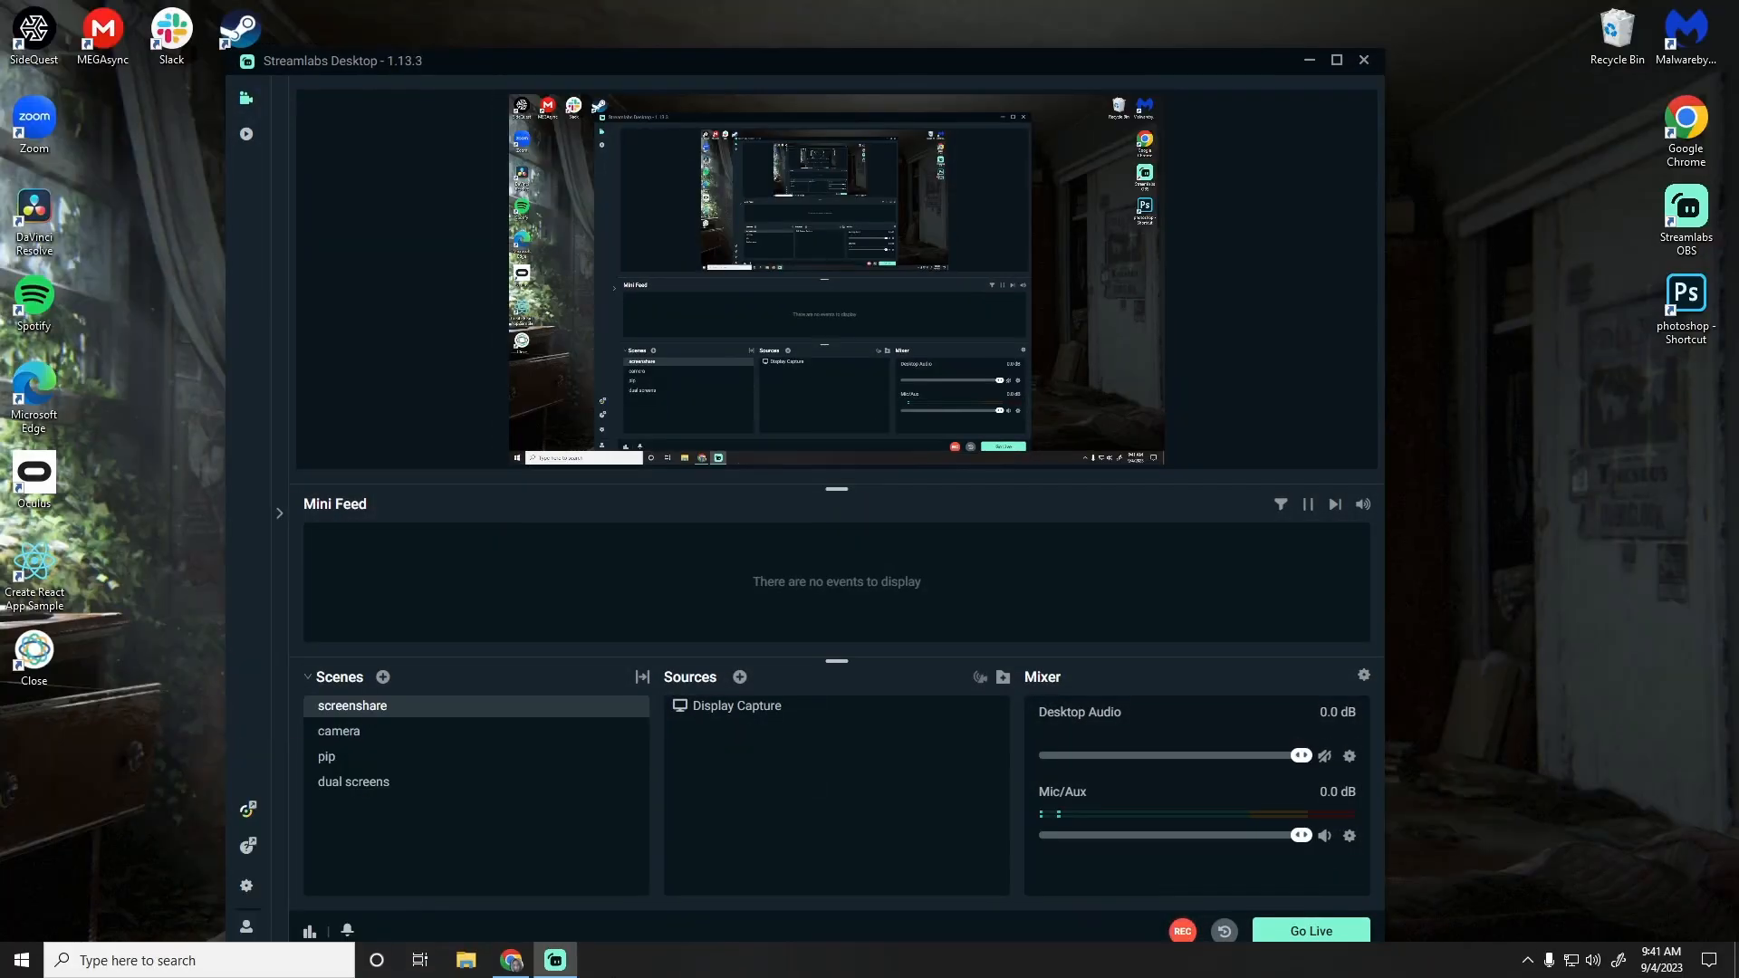
Step: Switch to Chrome and open business.facebook.com in a new tab
click(518, 967)
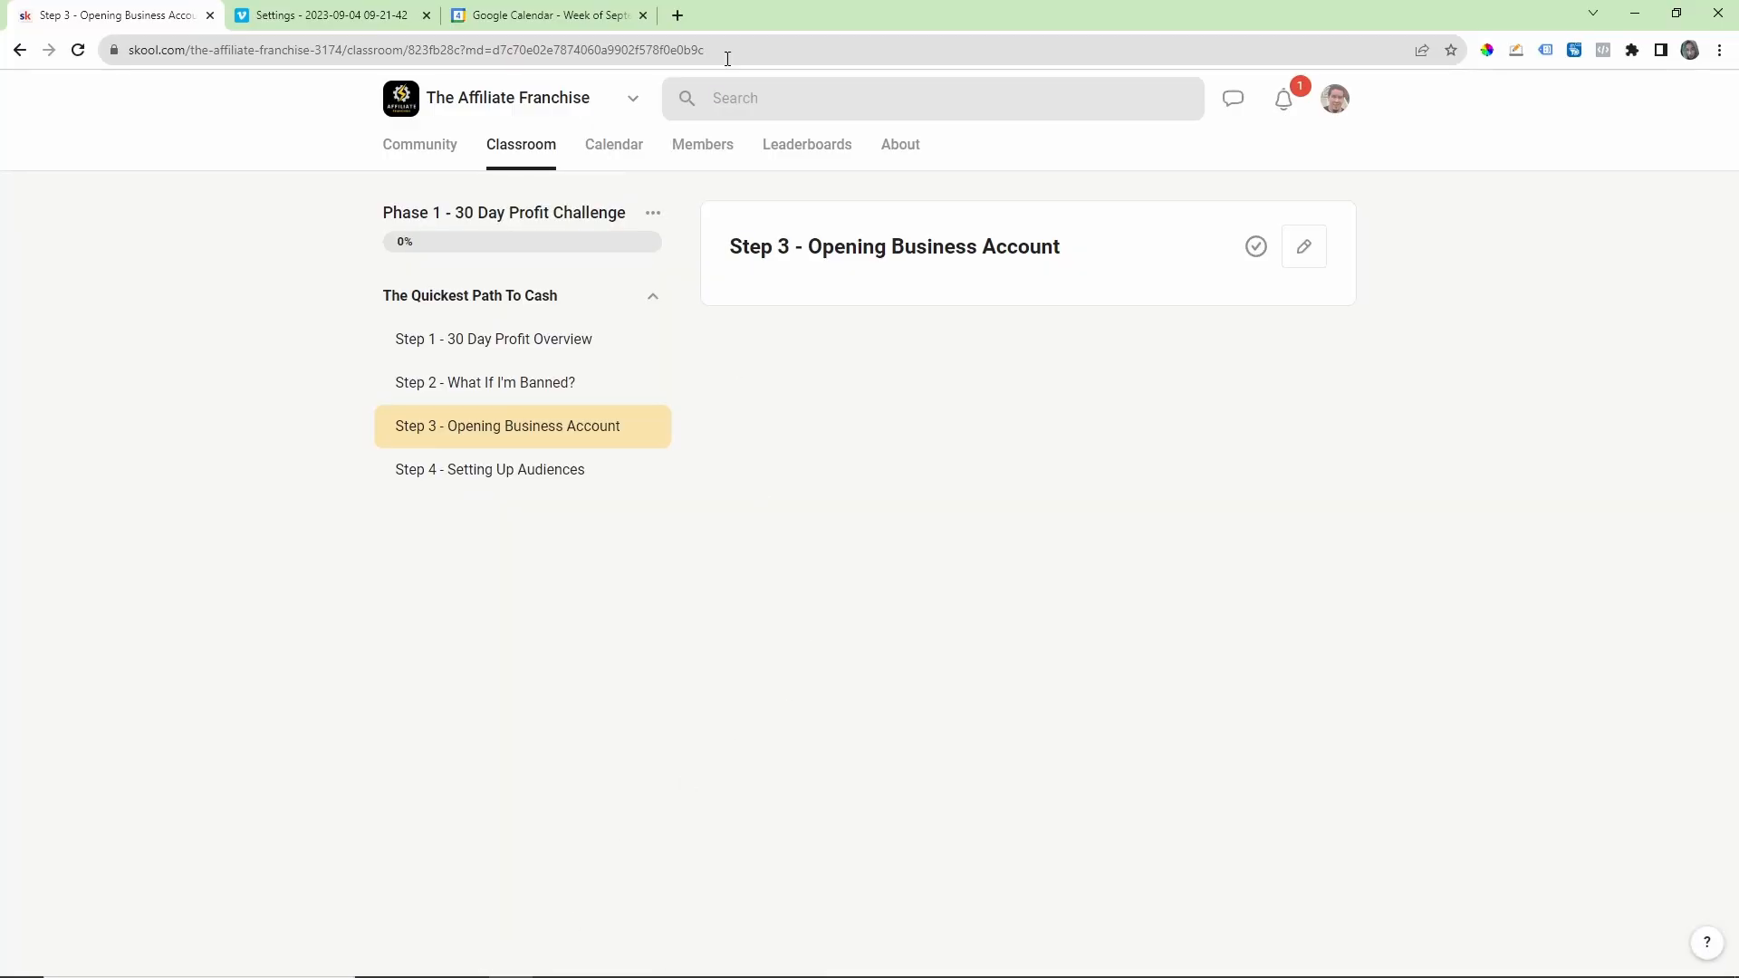
click(676, 16)
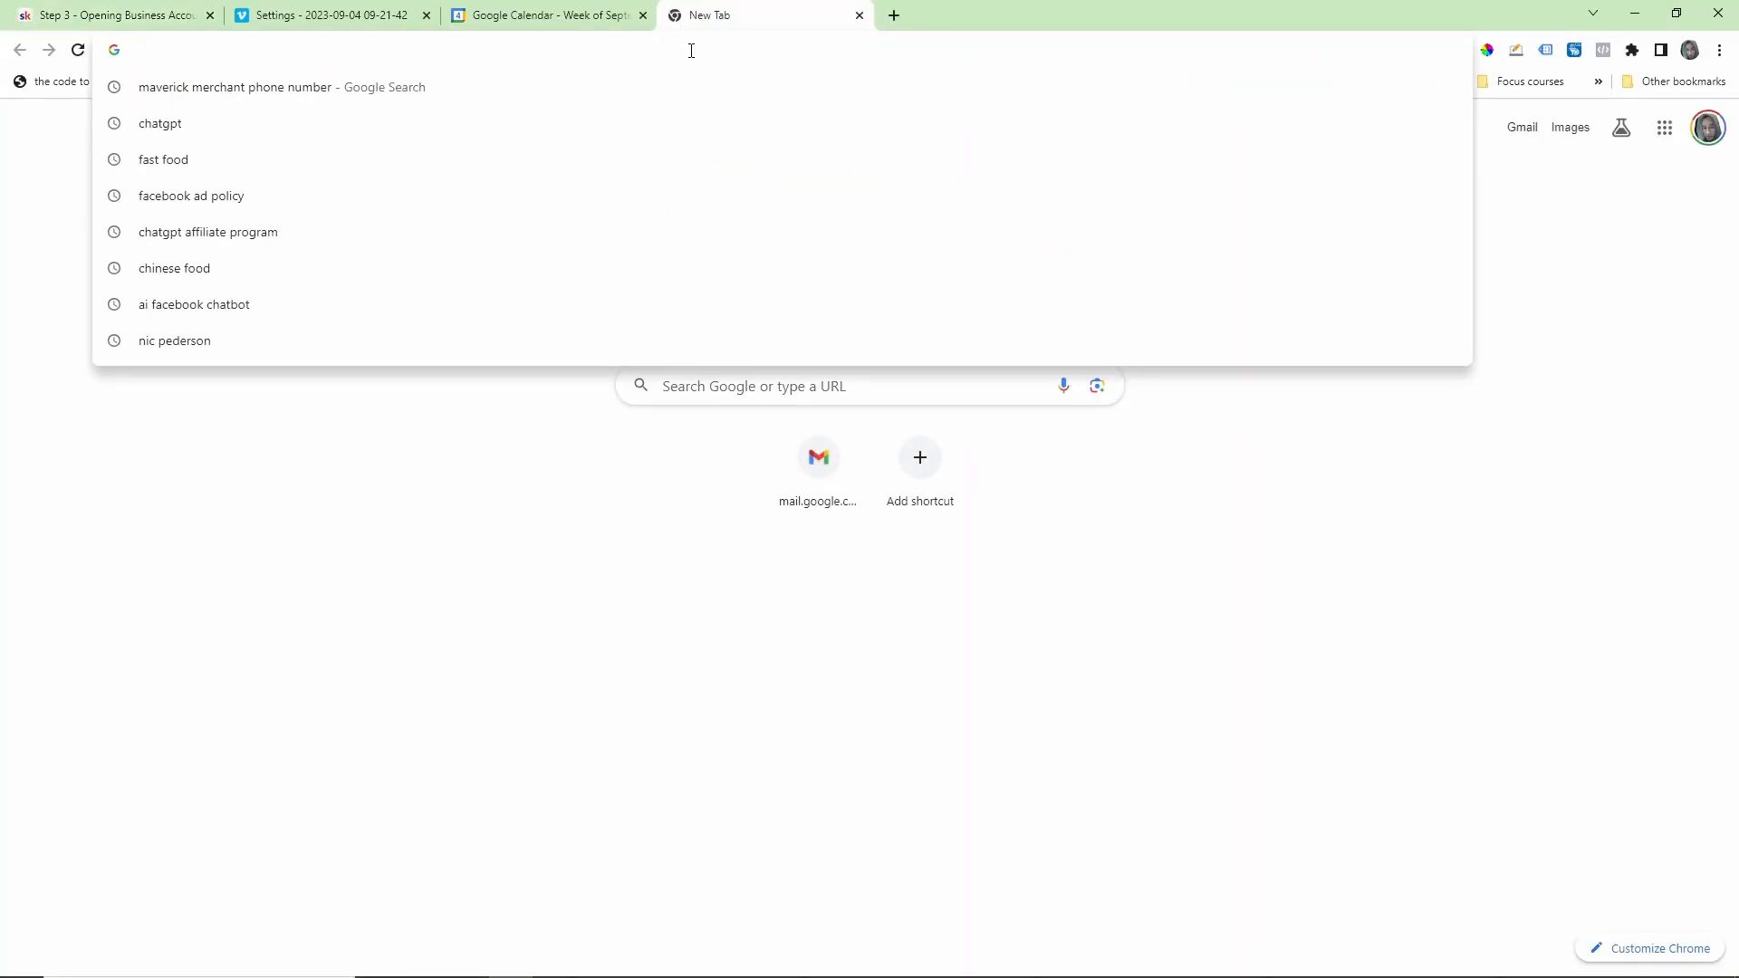
text(business.)
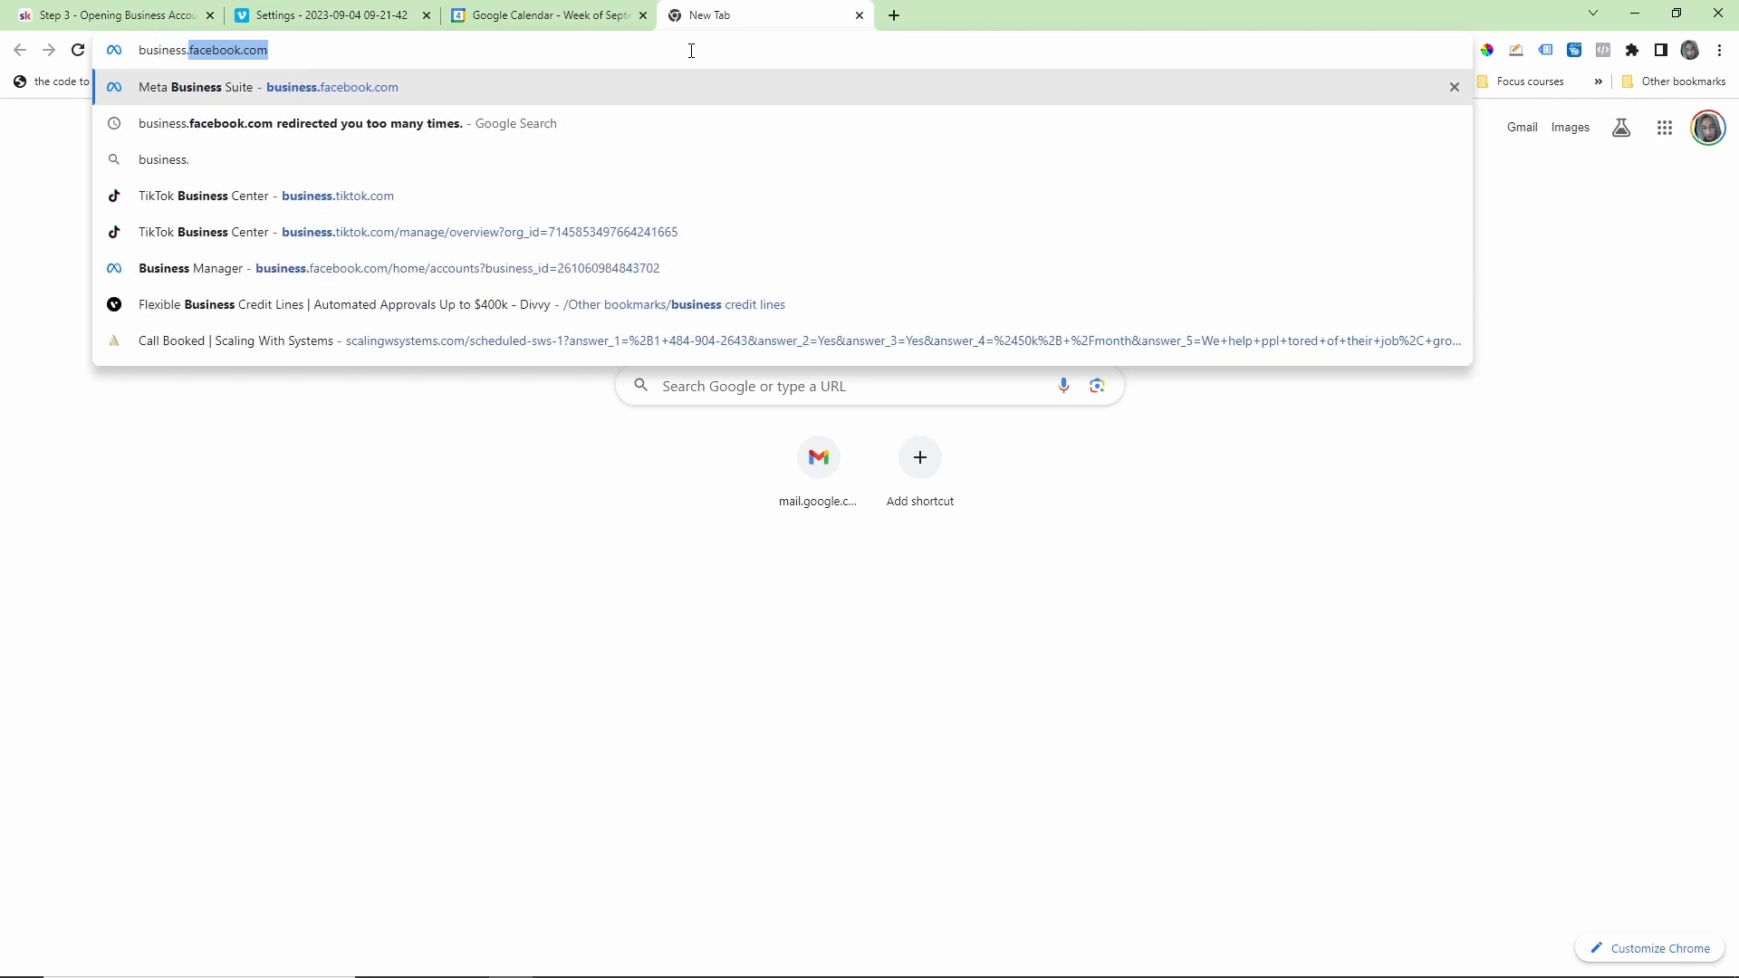
text(facebook.com)
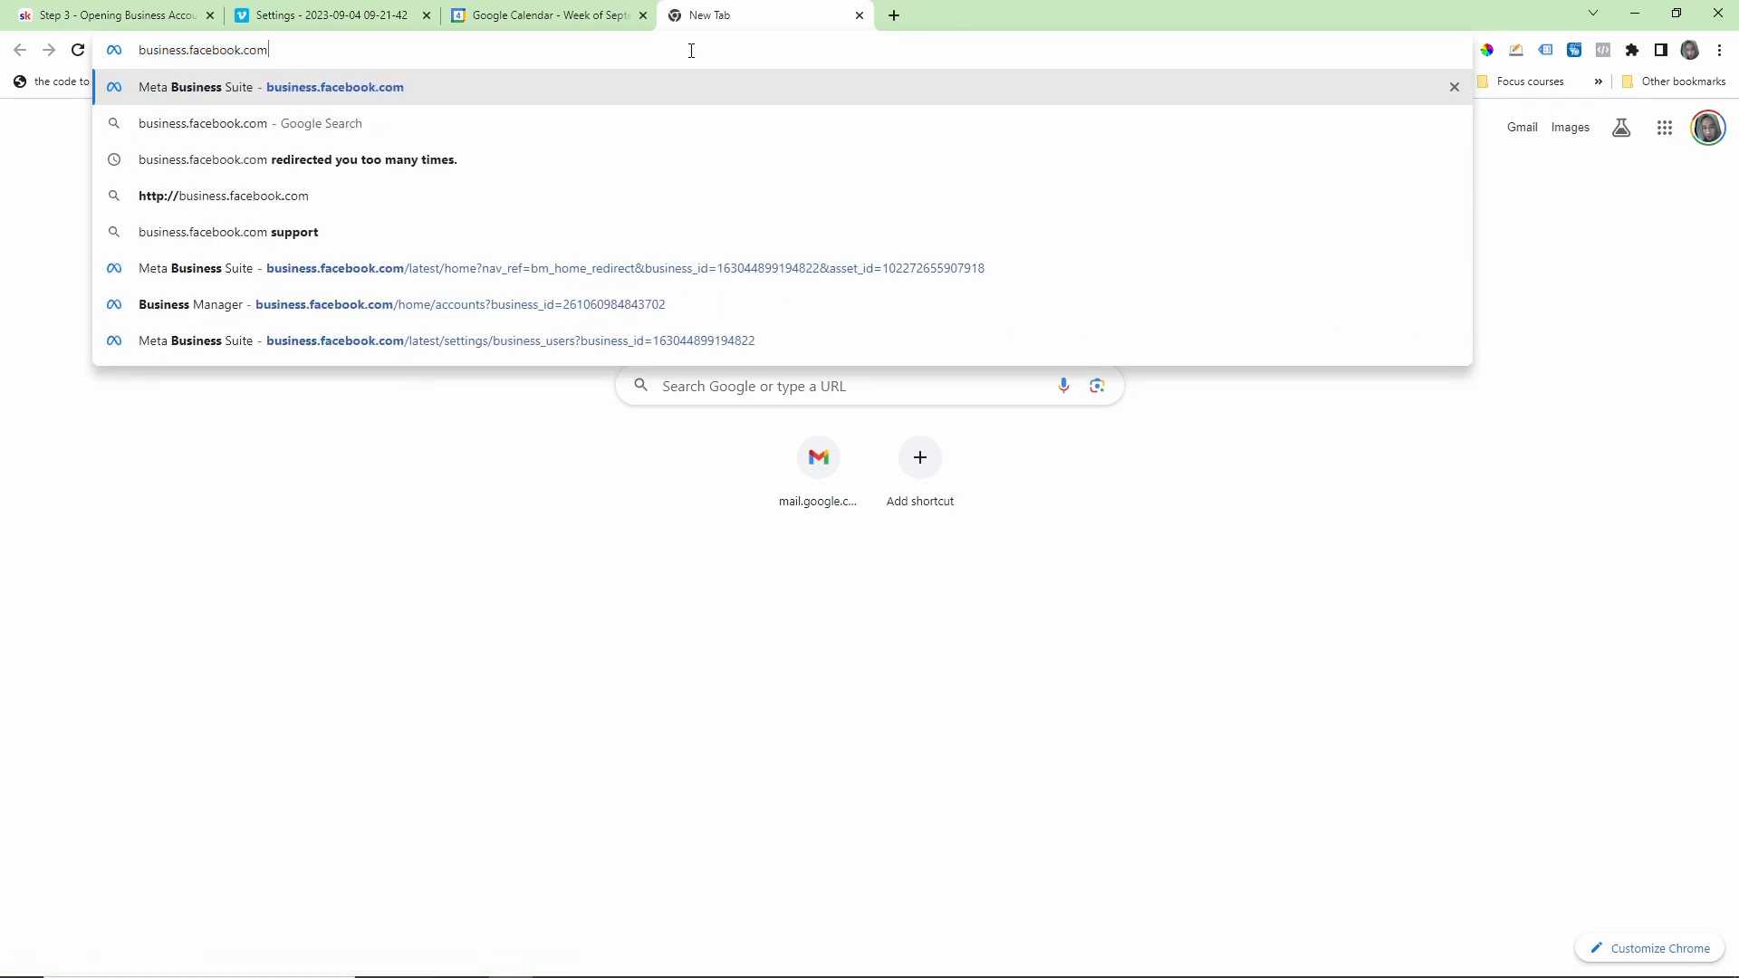
key(Return)
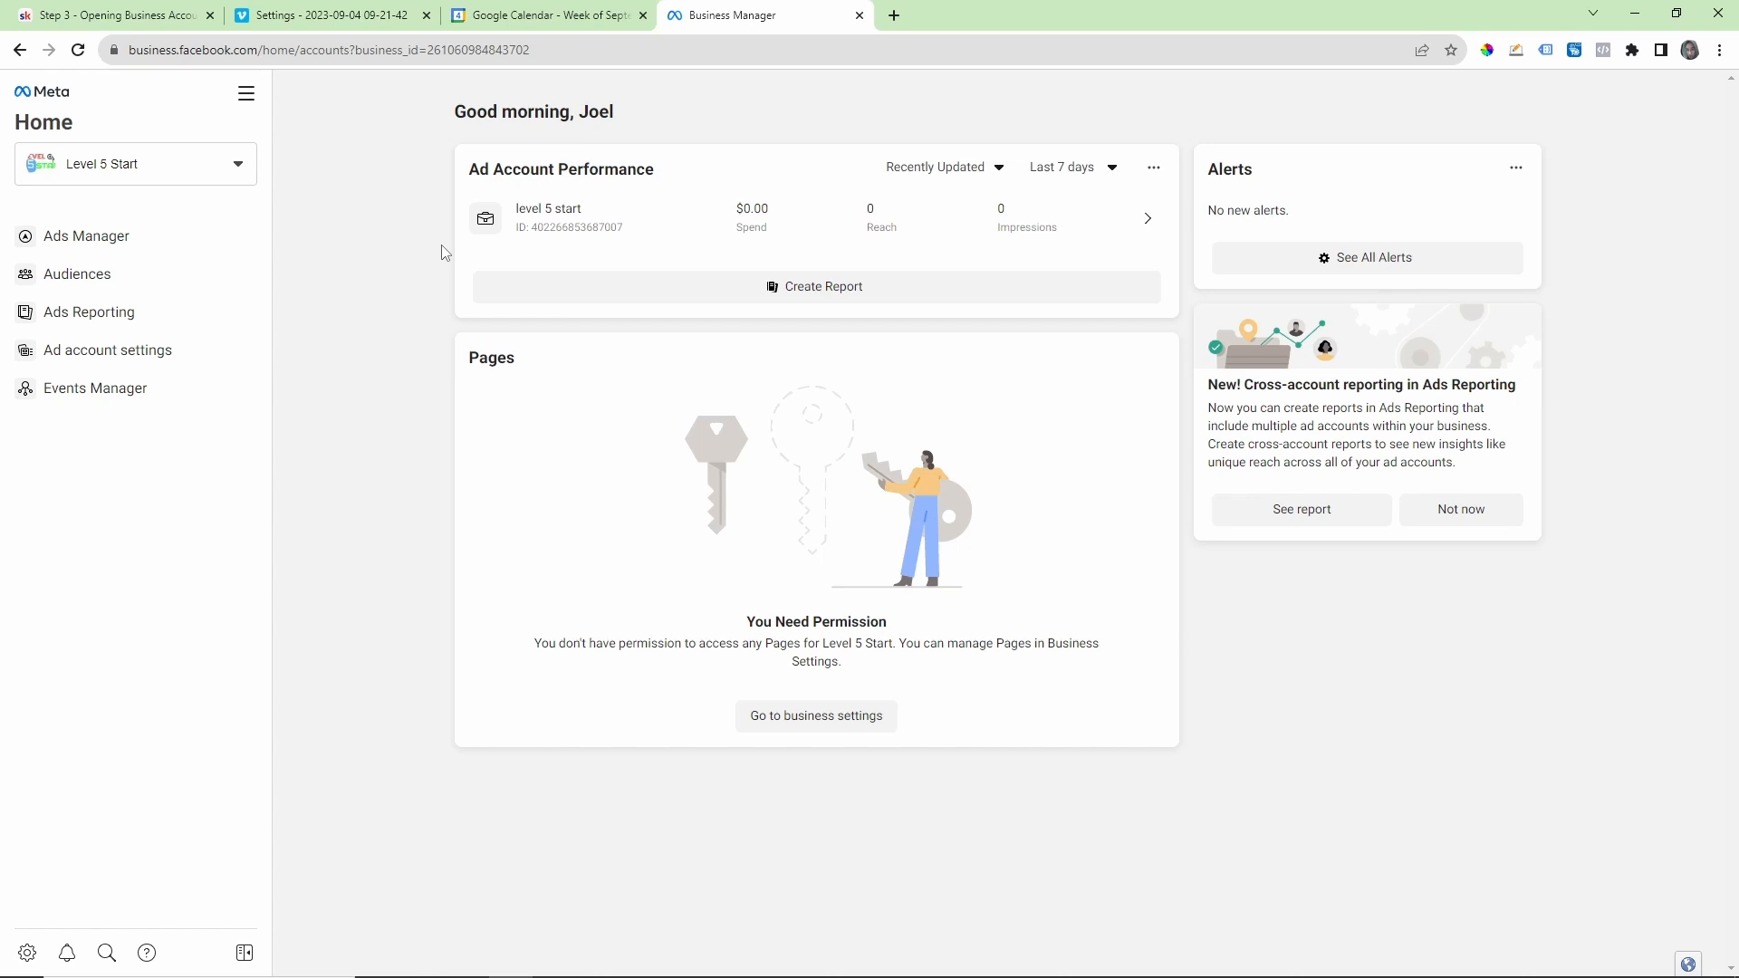
mouse_move(784, 15)
mouse_down()
mouse_move(725, 17)
mouse_move(781, 17)
mouse_up()
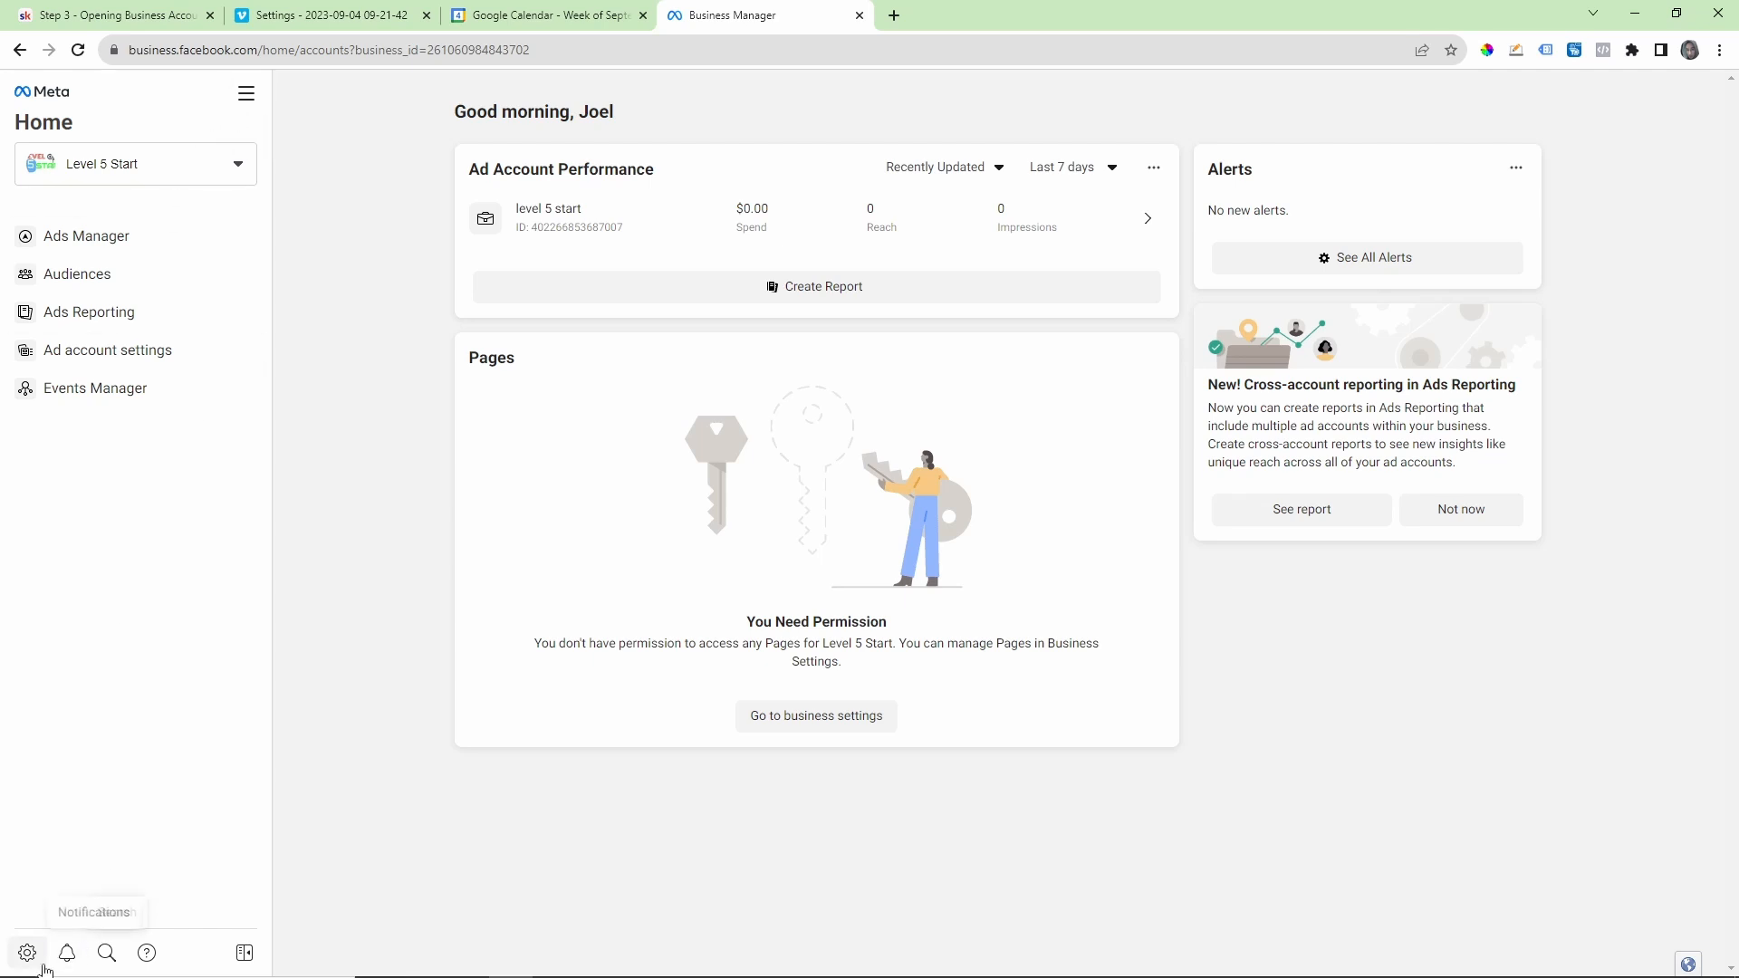
Step: Open the Business settings of Level 5 Start, view the Business Account access explanation for its people, and close it
click(27, 953)
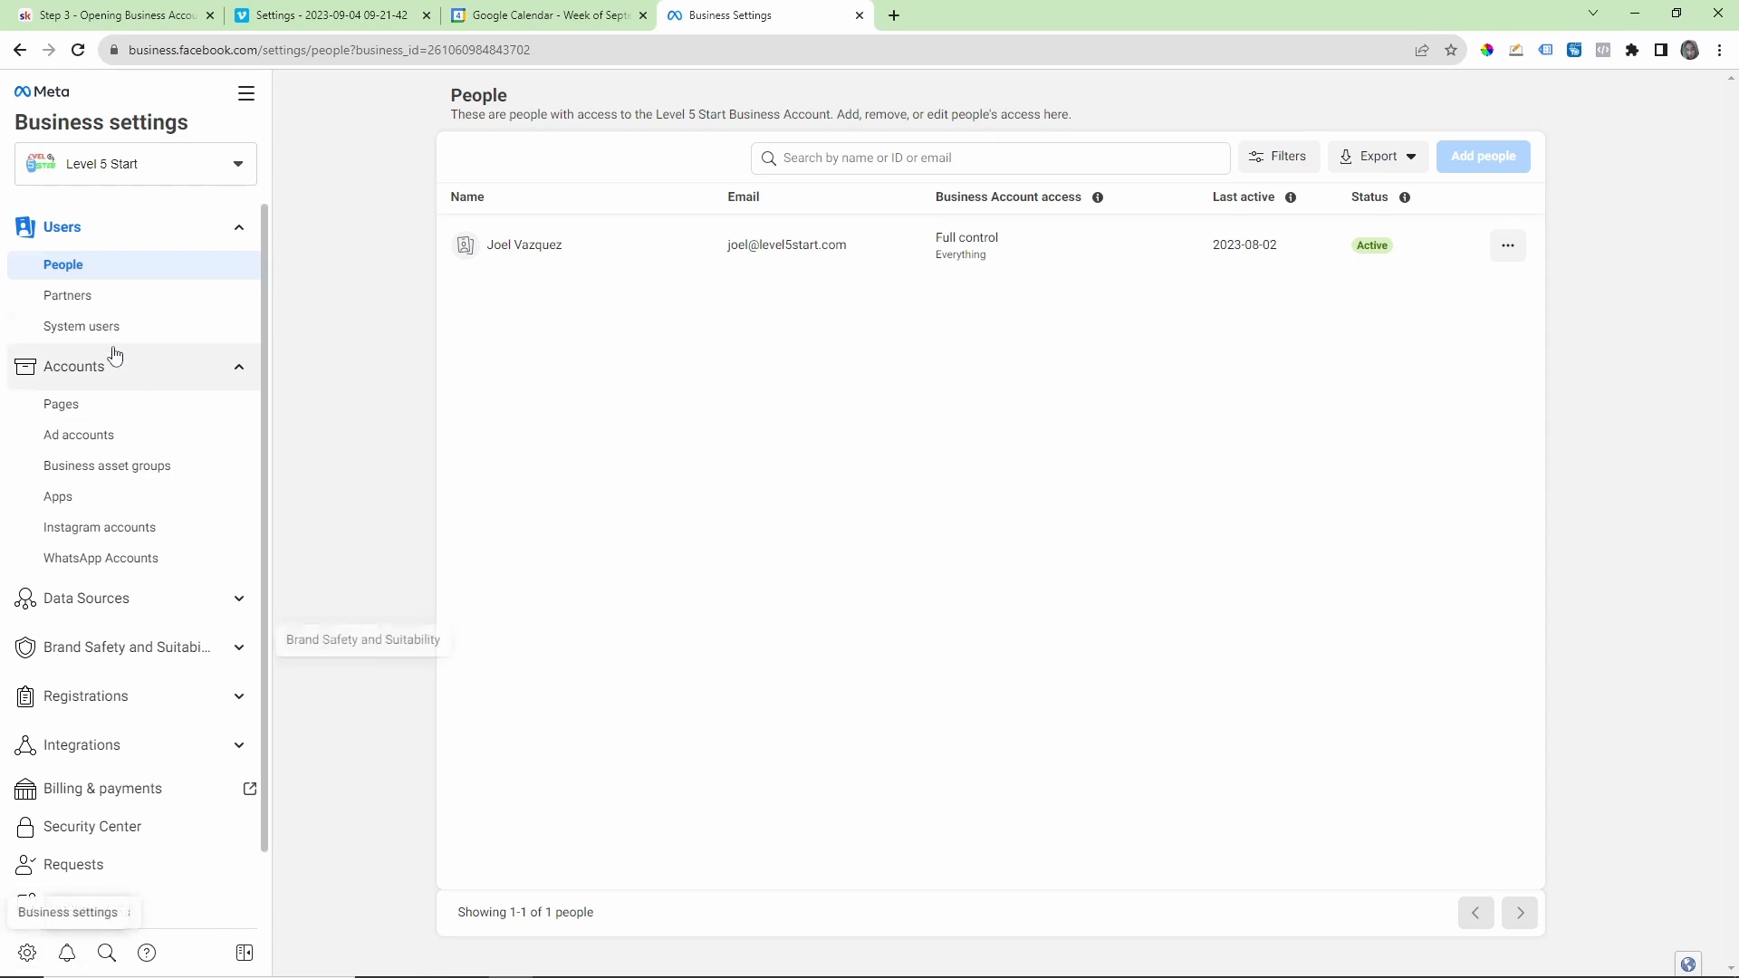
mouse_move(1503, 175)
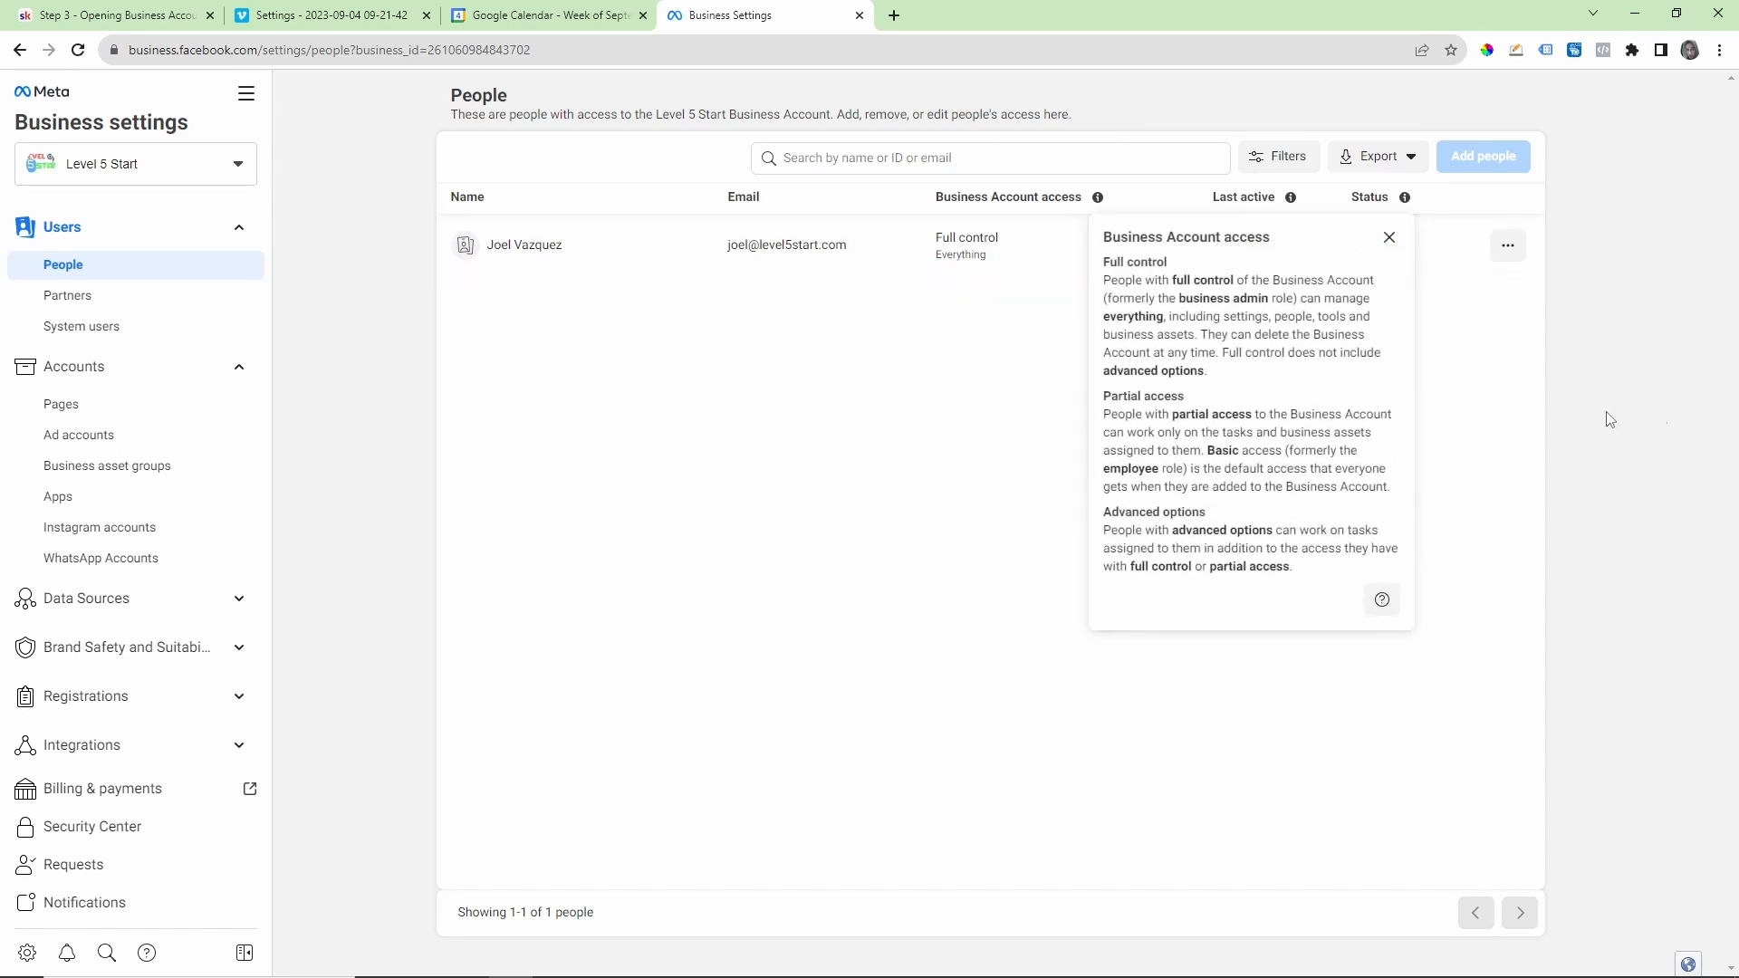
click(1388, 237)
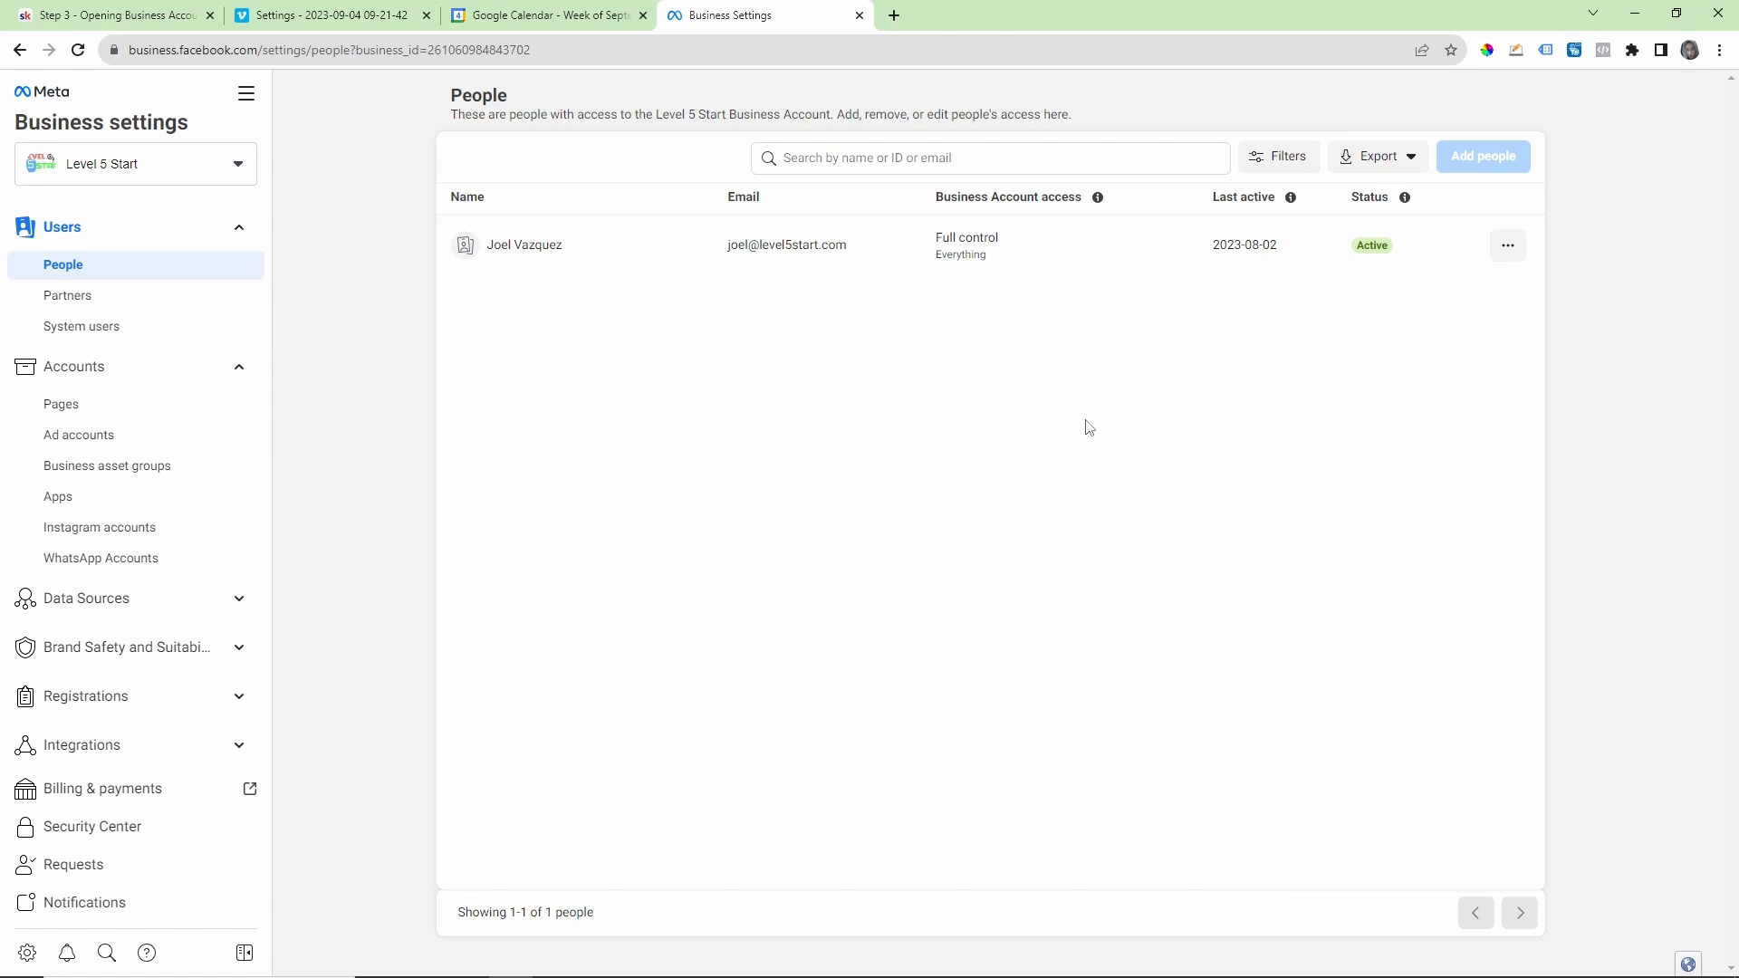
mouse_move(1453, 185)
Step: View the business accounts available for switching from Level 5 Start and close the list
click(242, 177)
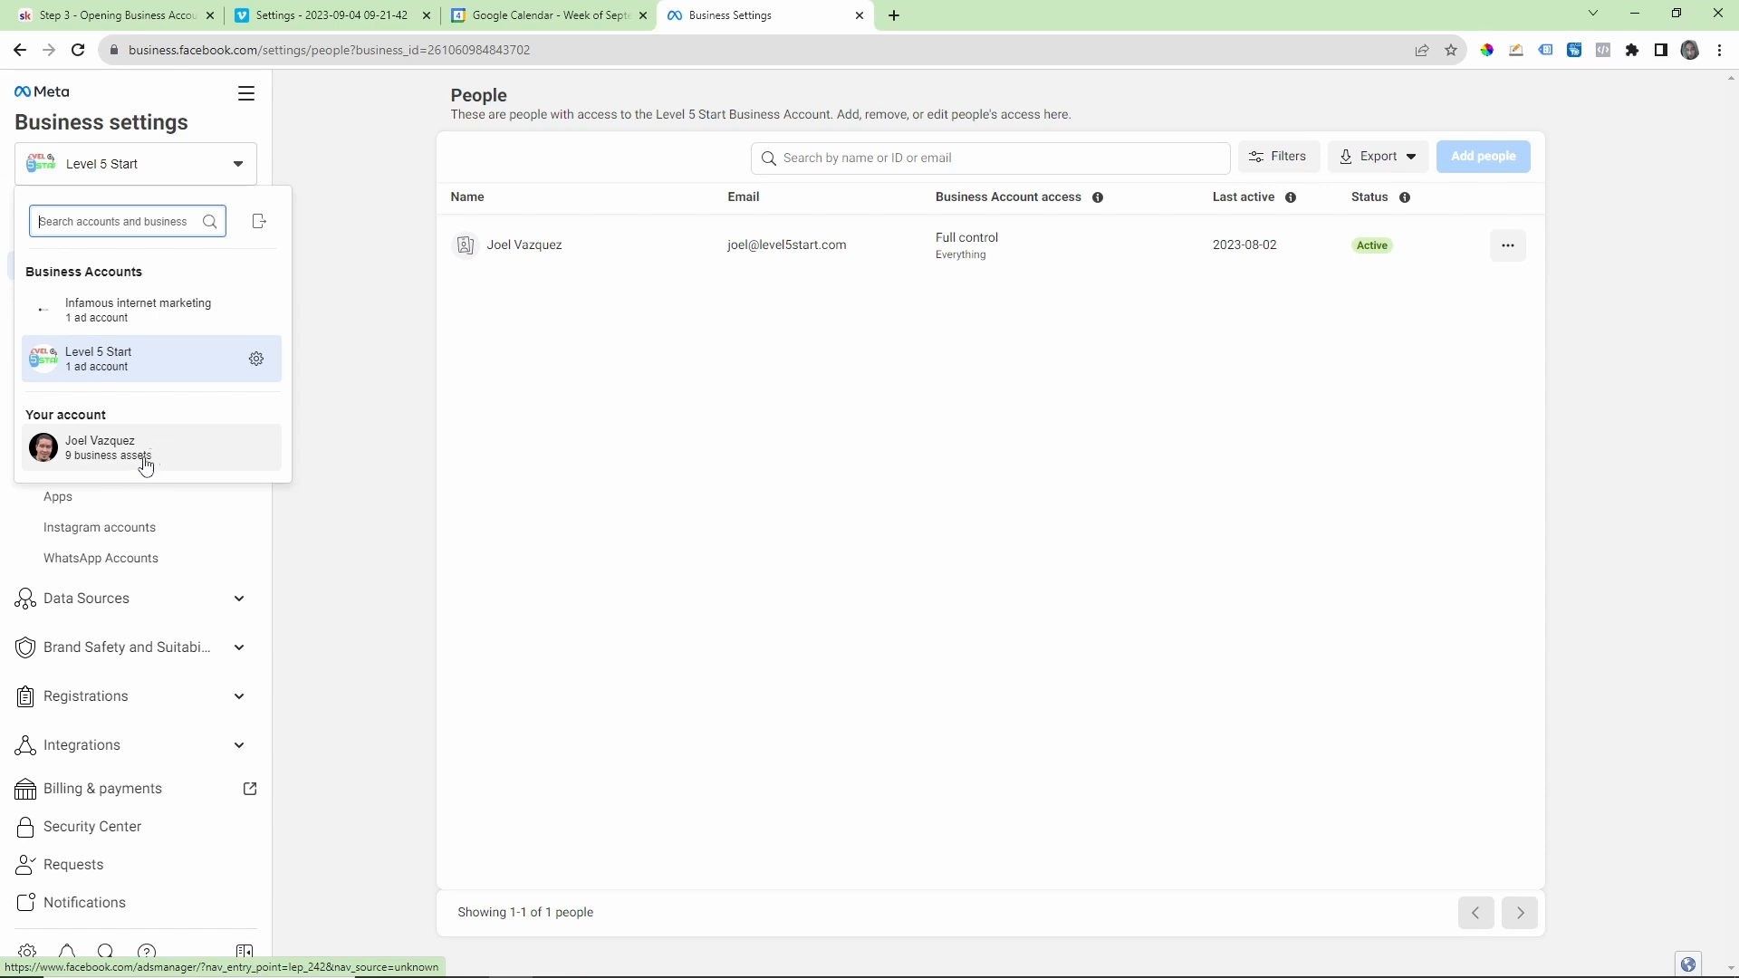
click(746, 401)
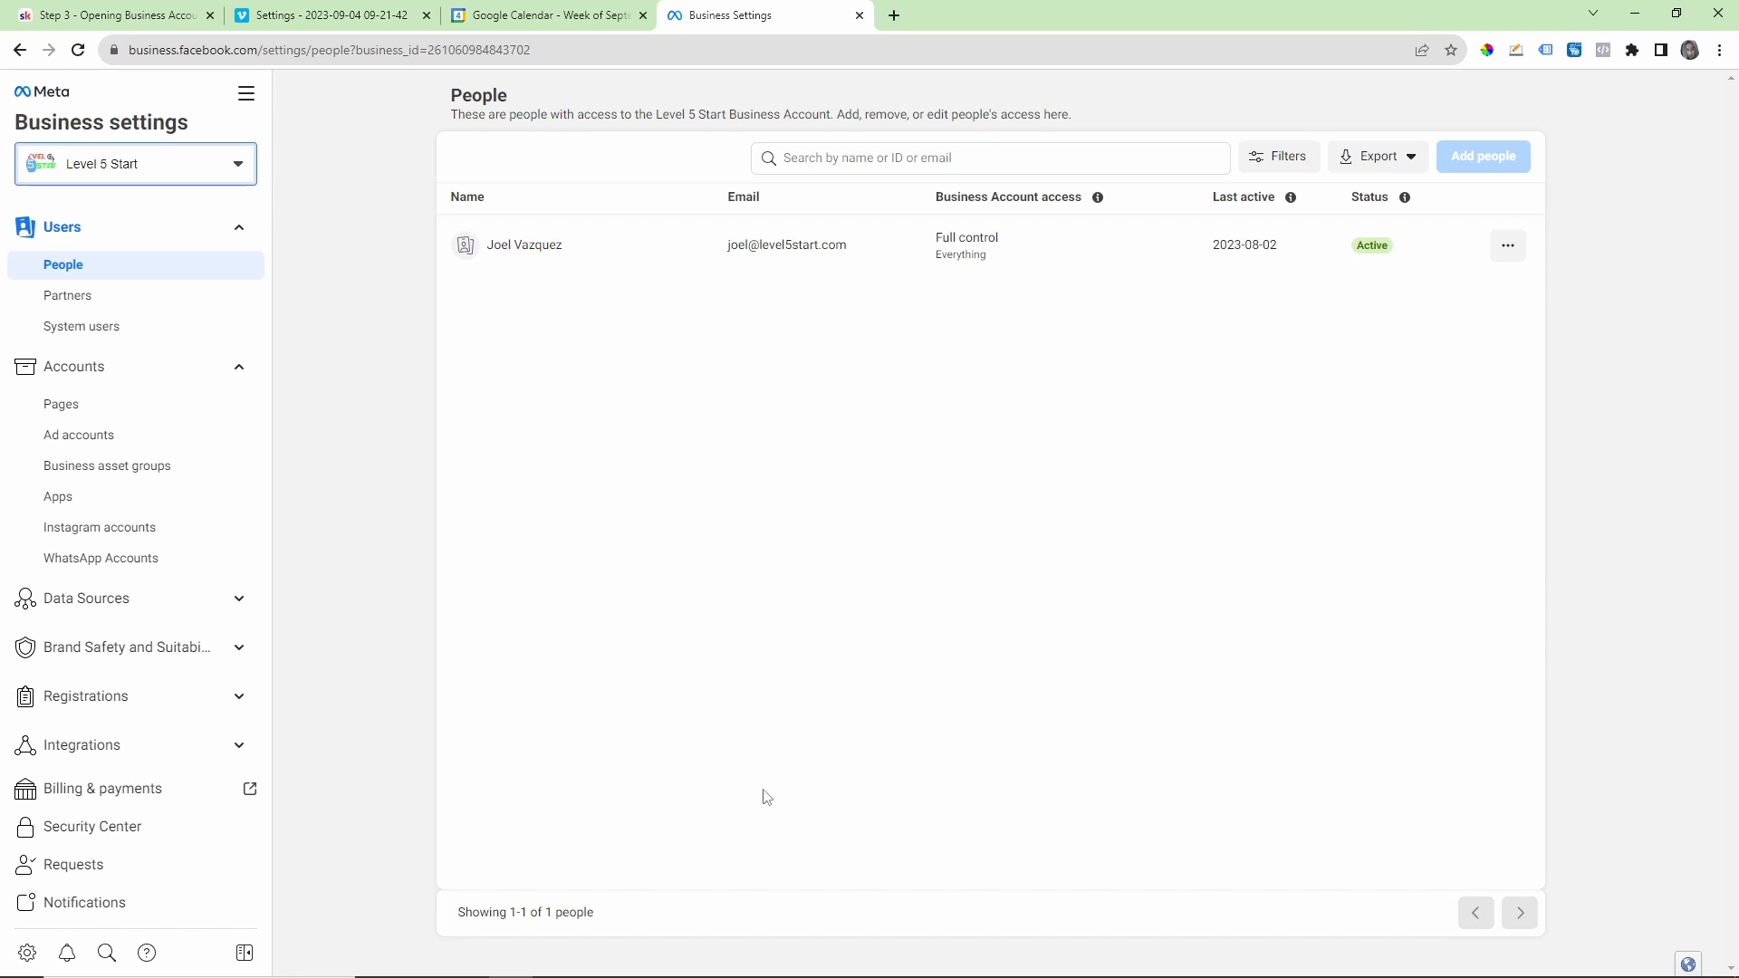
click(558, 972)
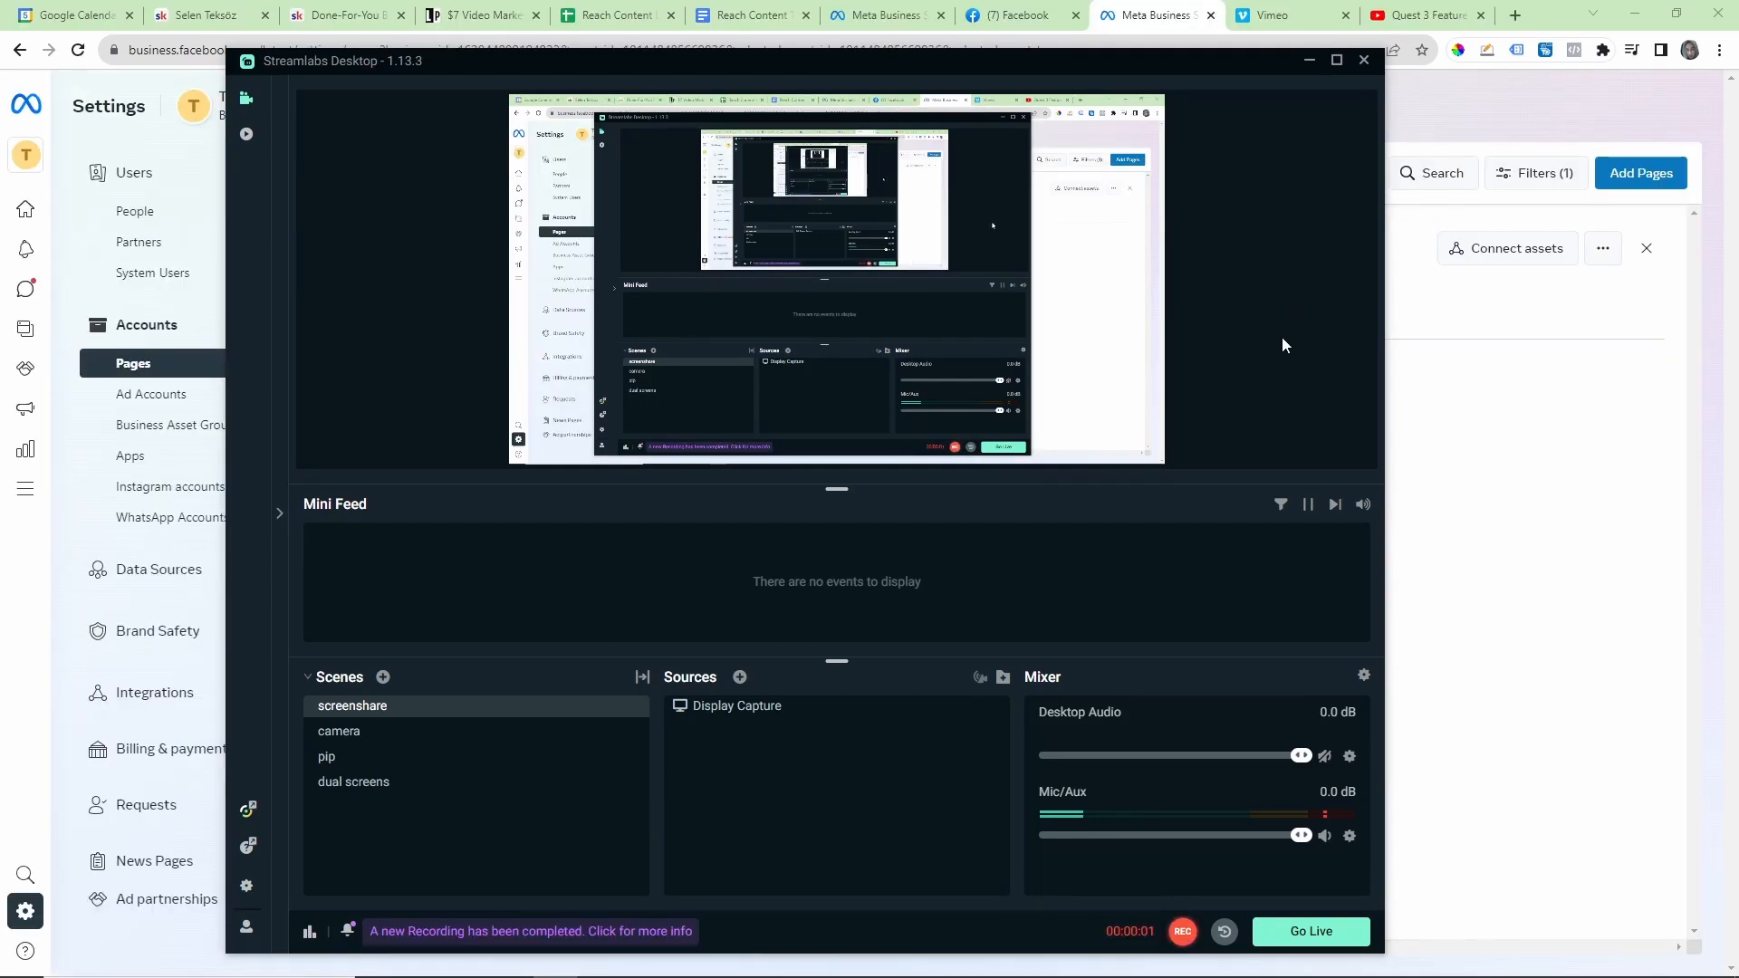
Step: Minimize Streamlabs Desktop and select The Infamous Joel page among the business assets to open its Business Suite home
click(1308, 59)
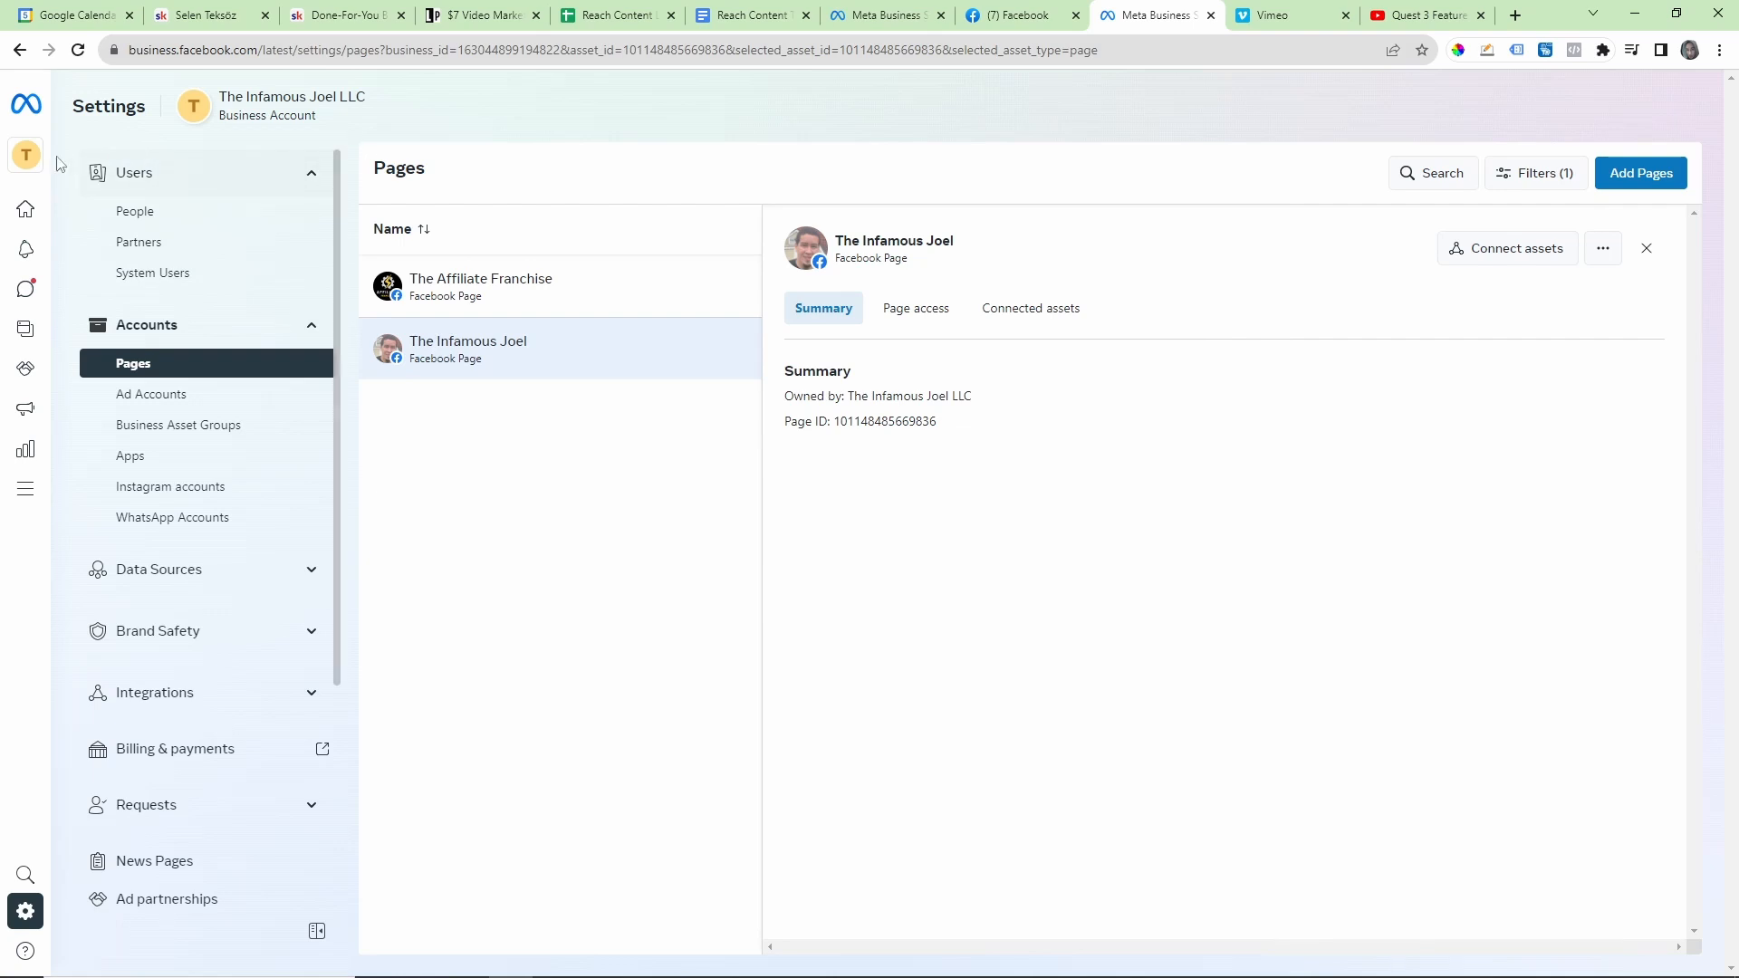
mouse_move(43, 161)
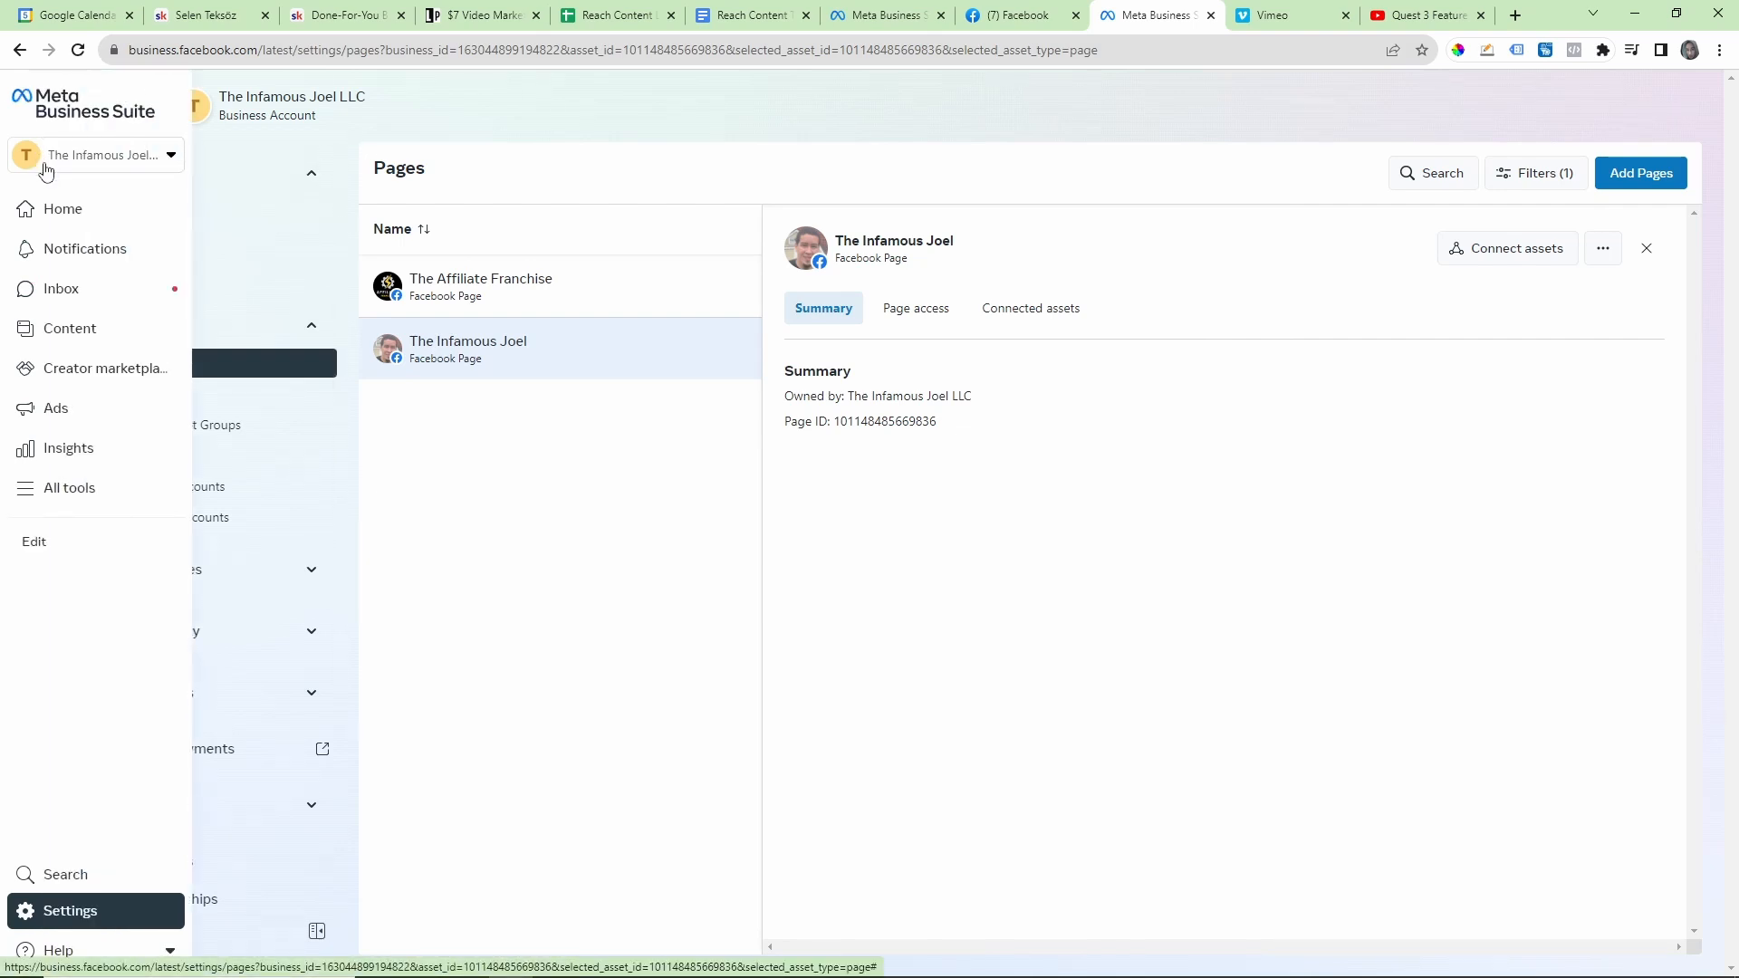
click(101, 166)
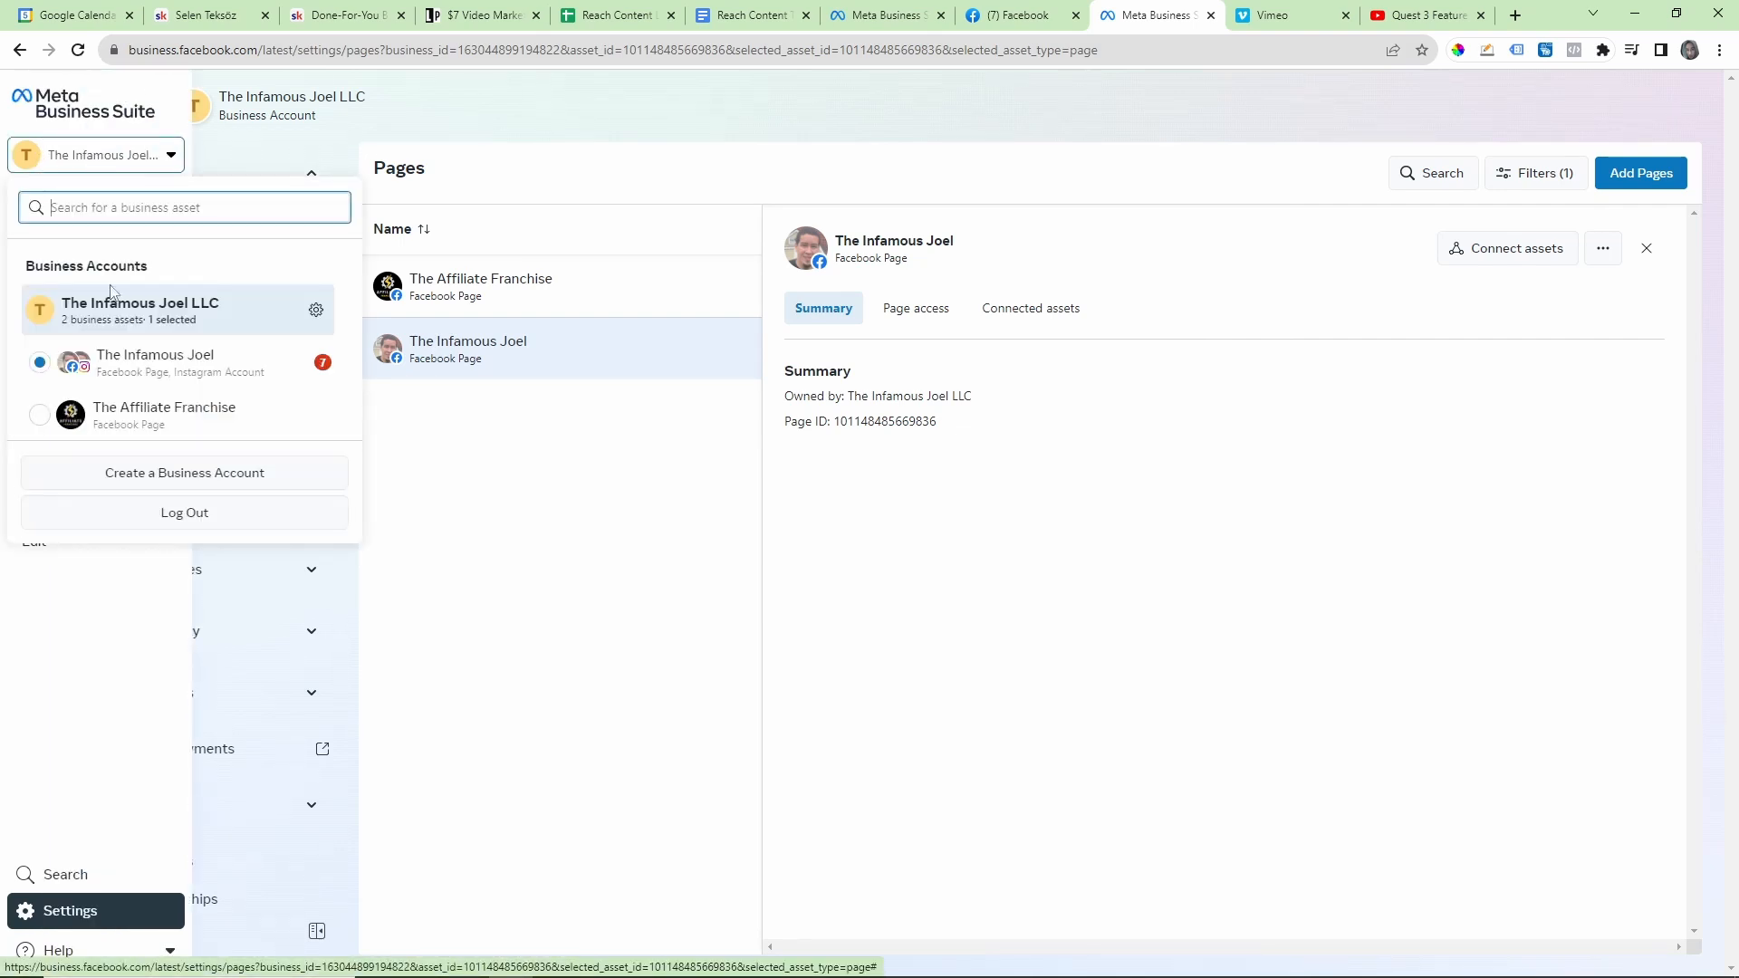
click(141, 367)
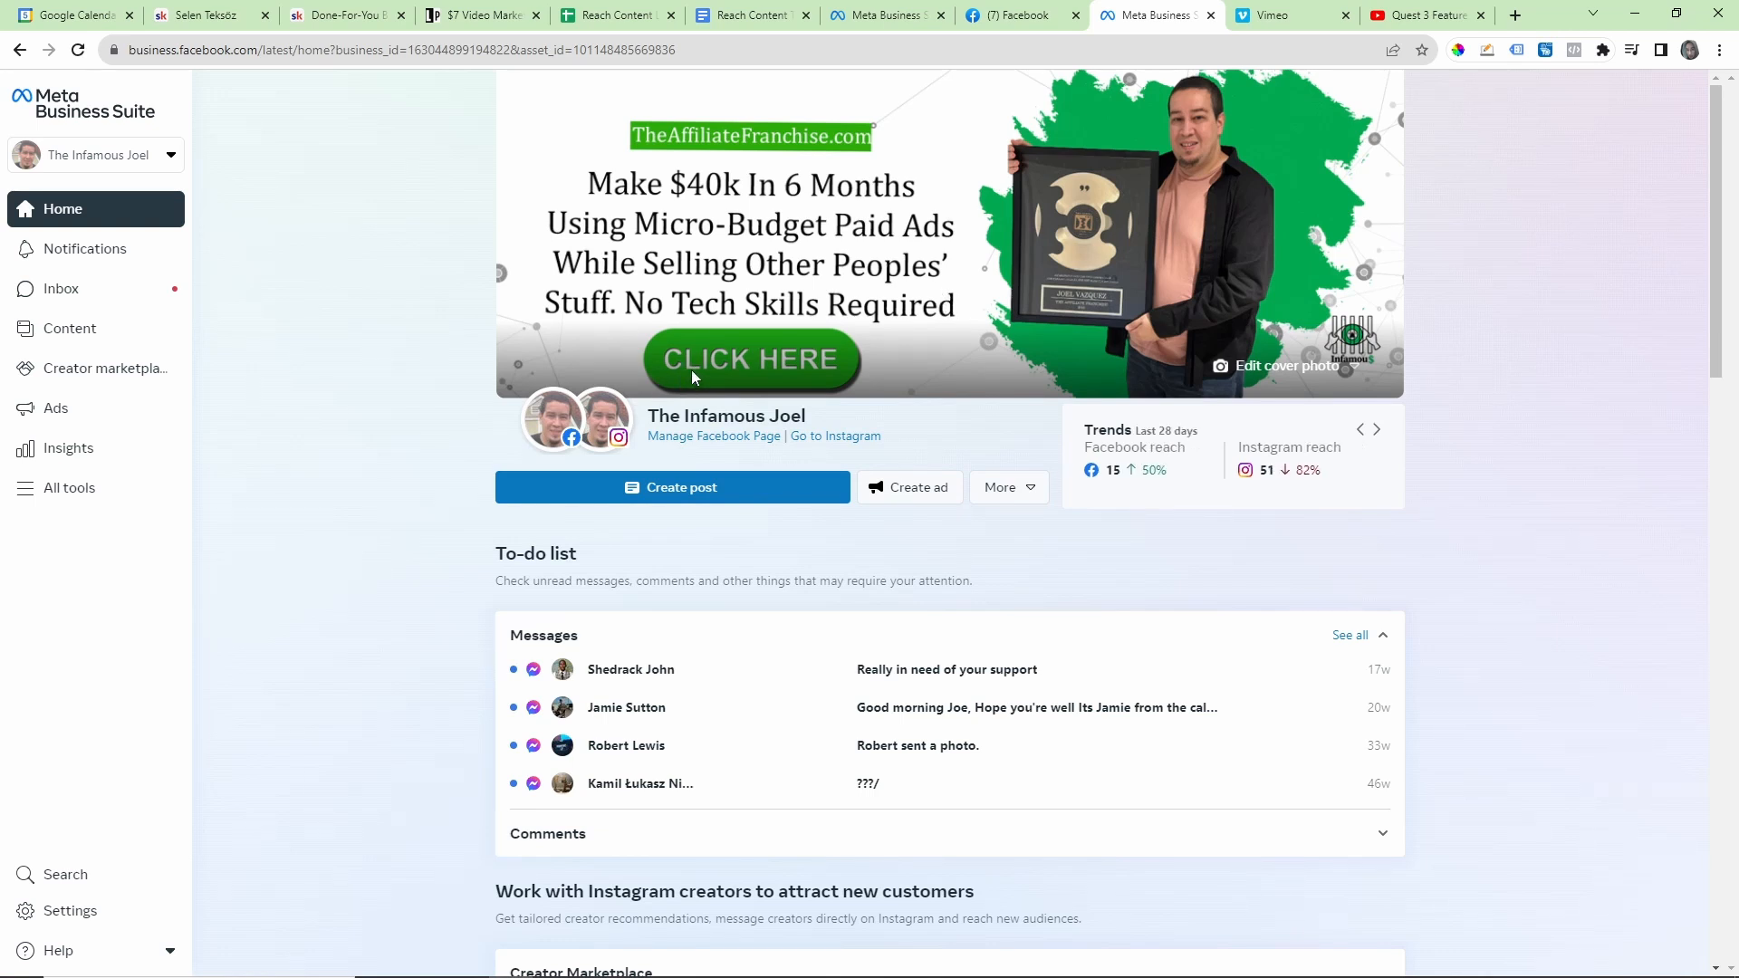
Step: Open The Infamous Joel's Facebook Page for management from Business Suite and look over its contents
mouse_move(619, 410)
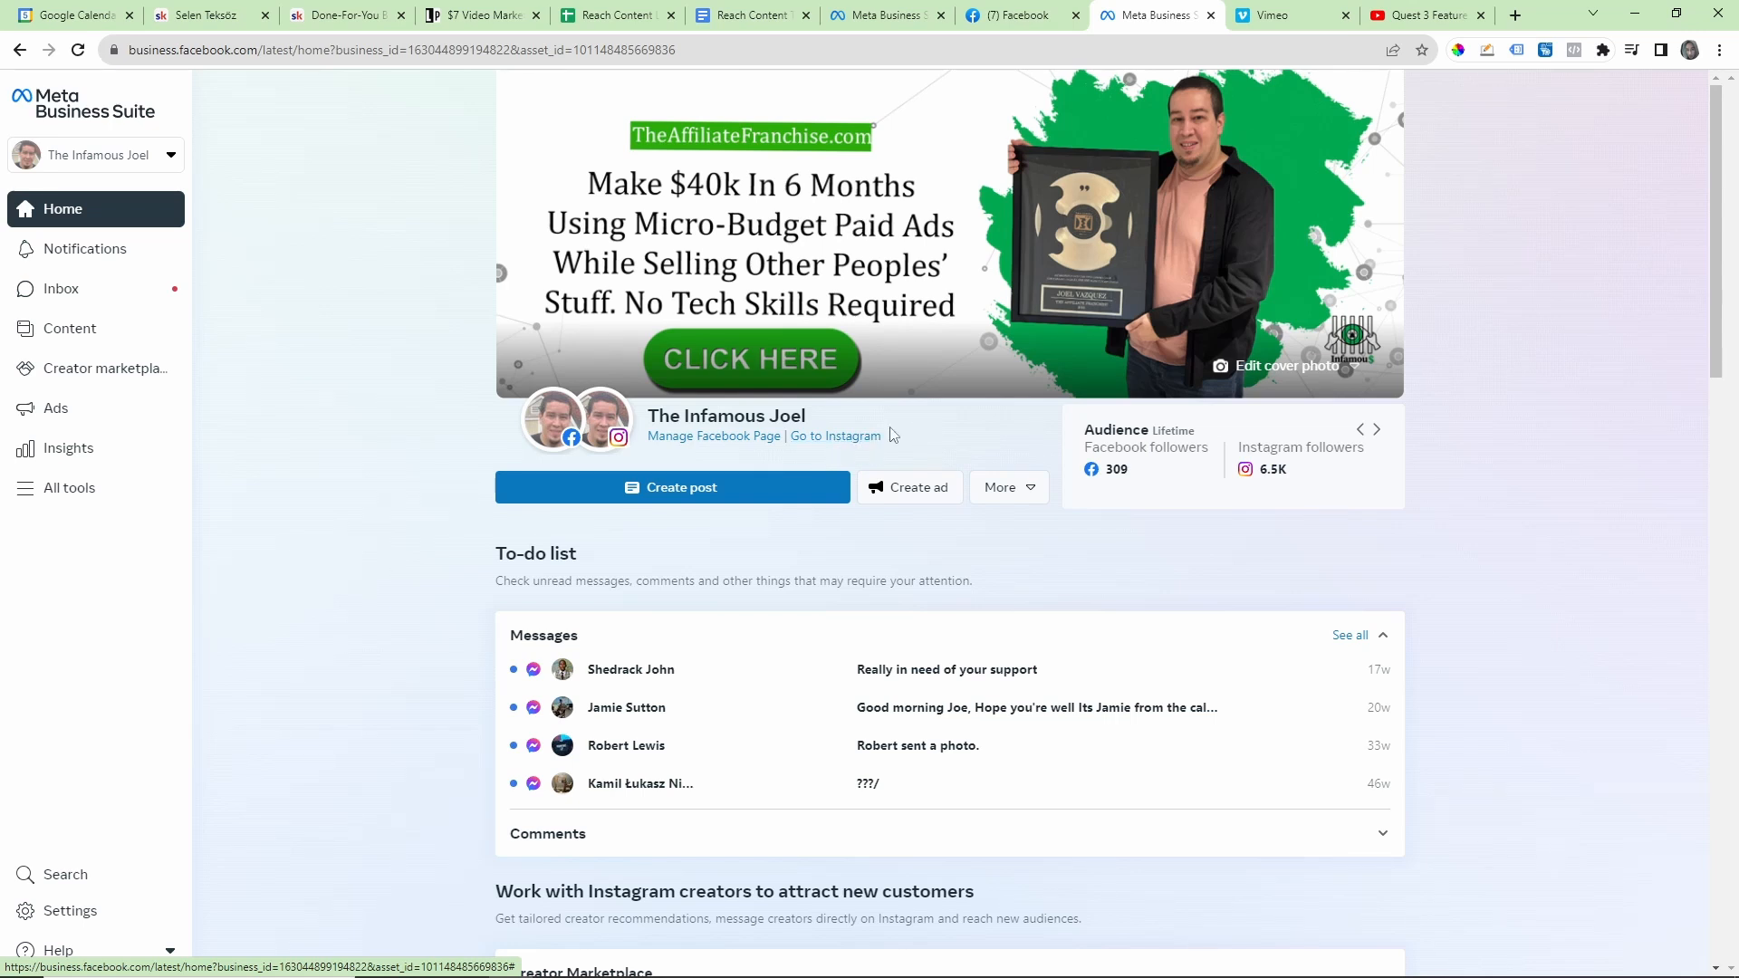
mouse_move(604, 441)
mouse_move(551, 435)
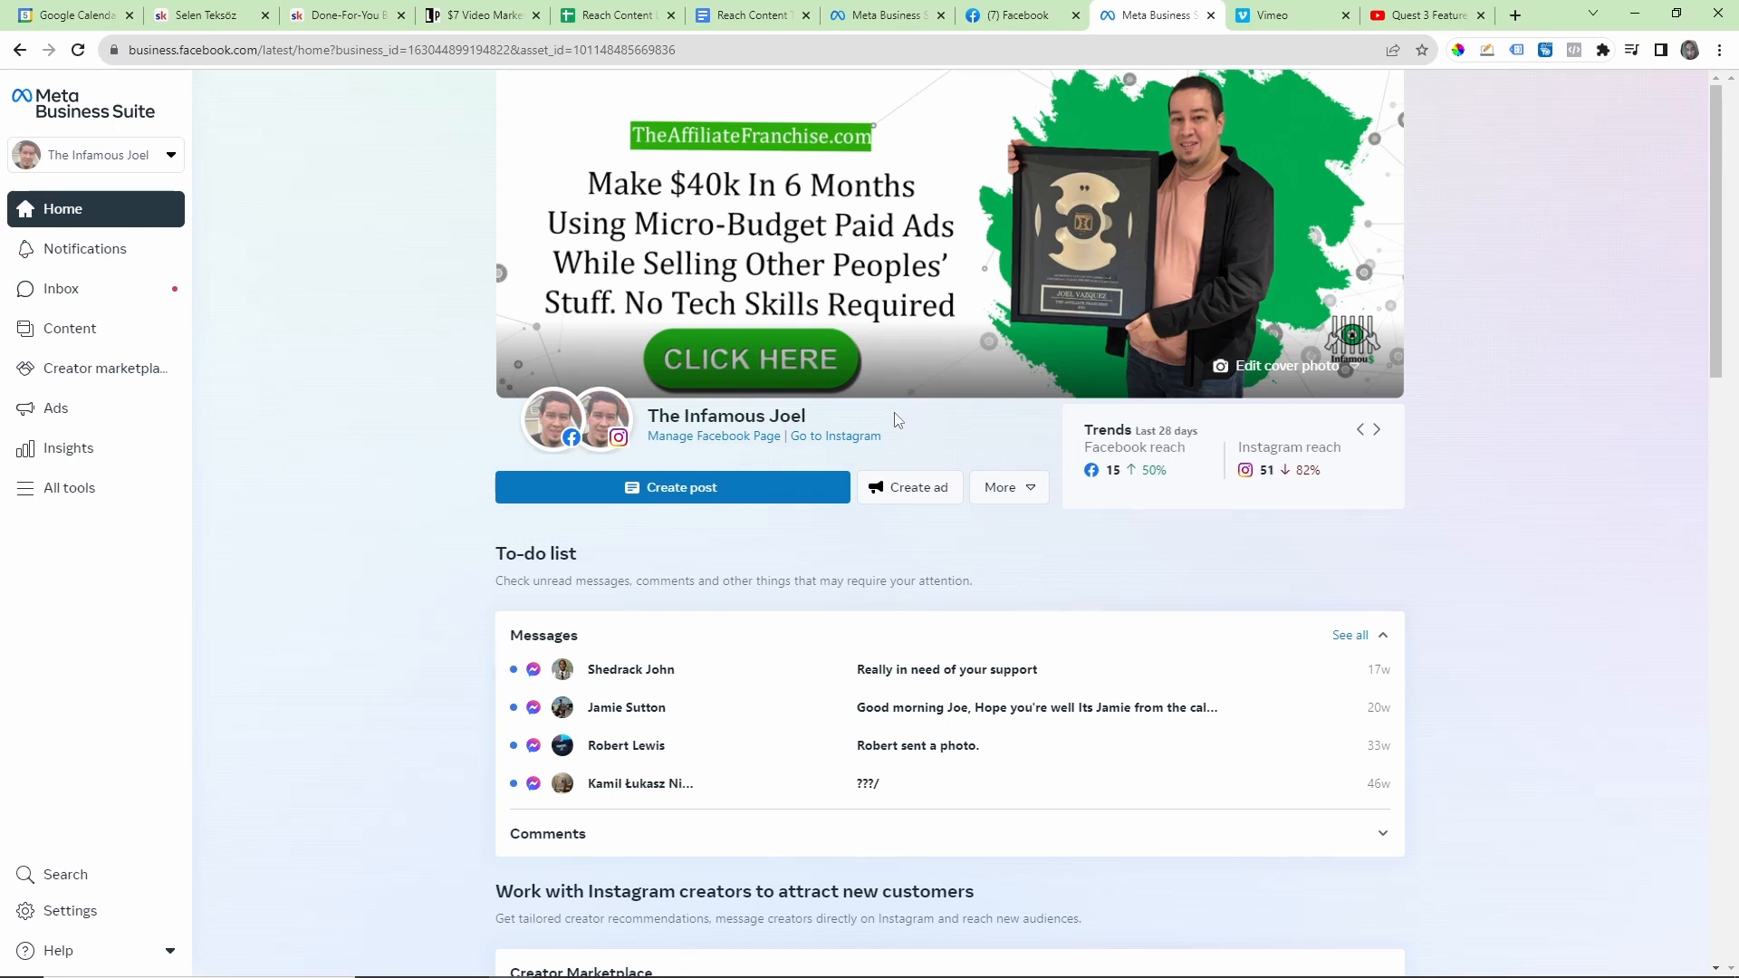
click(715, 436)
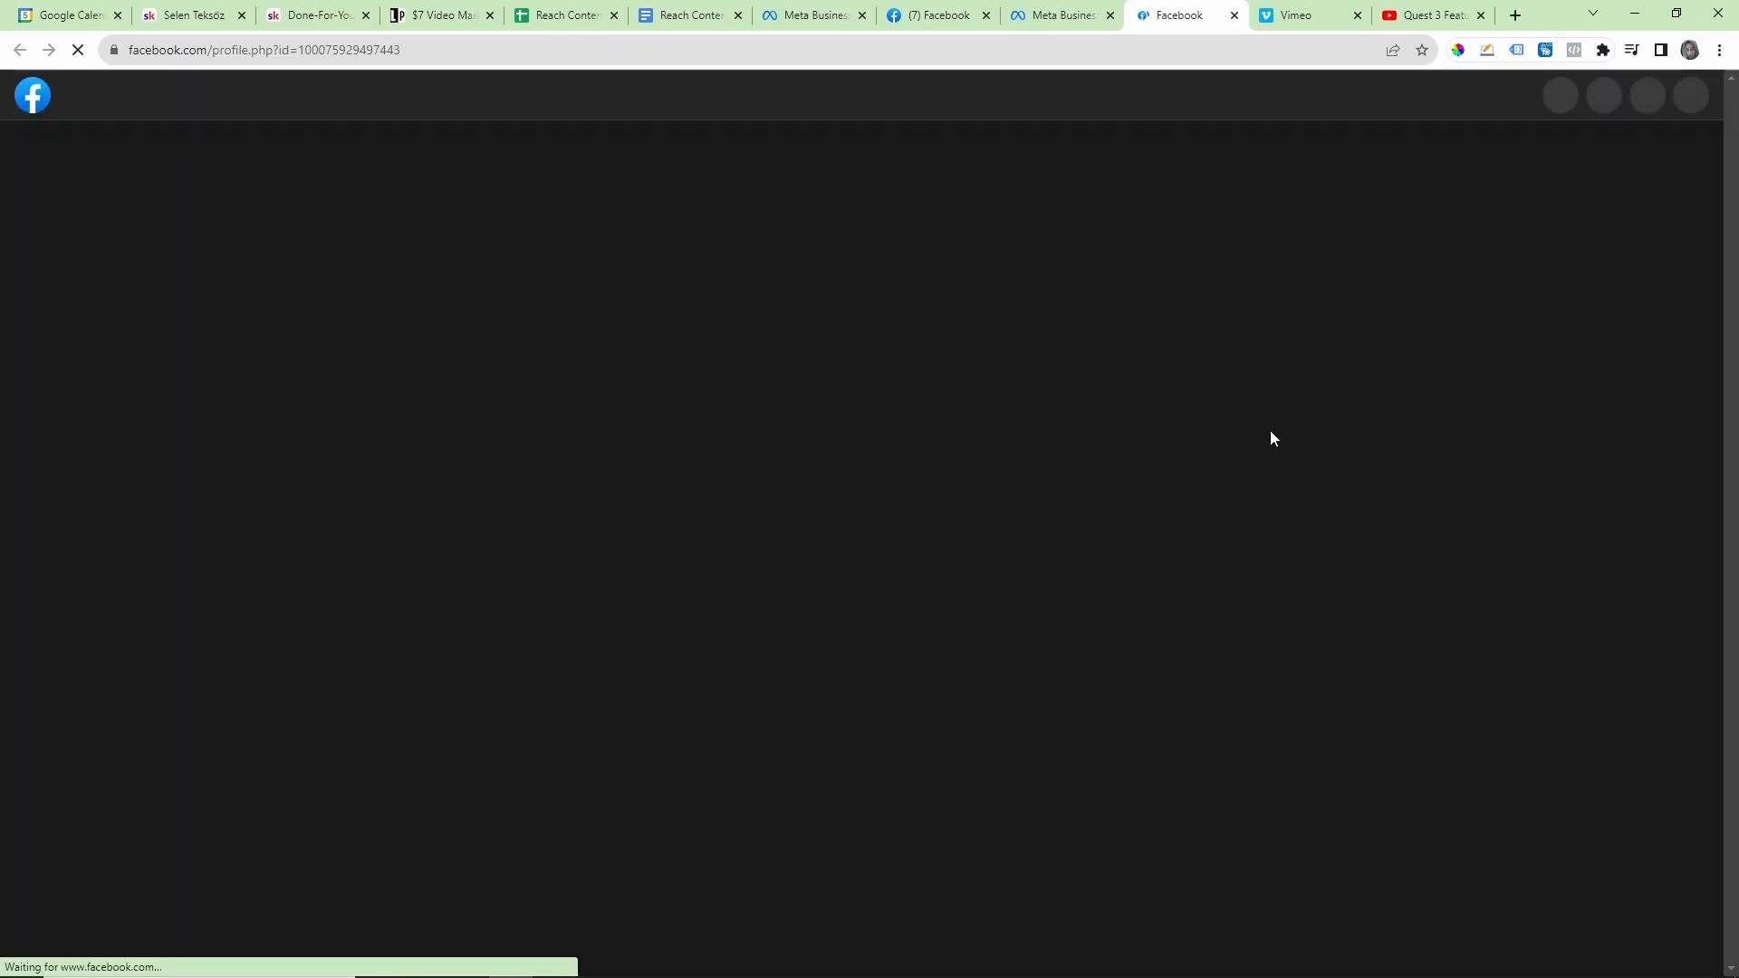
scroll(1258, 453, down, 4)
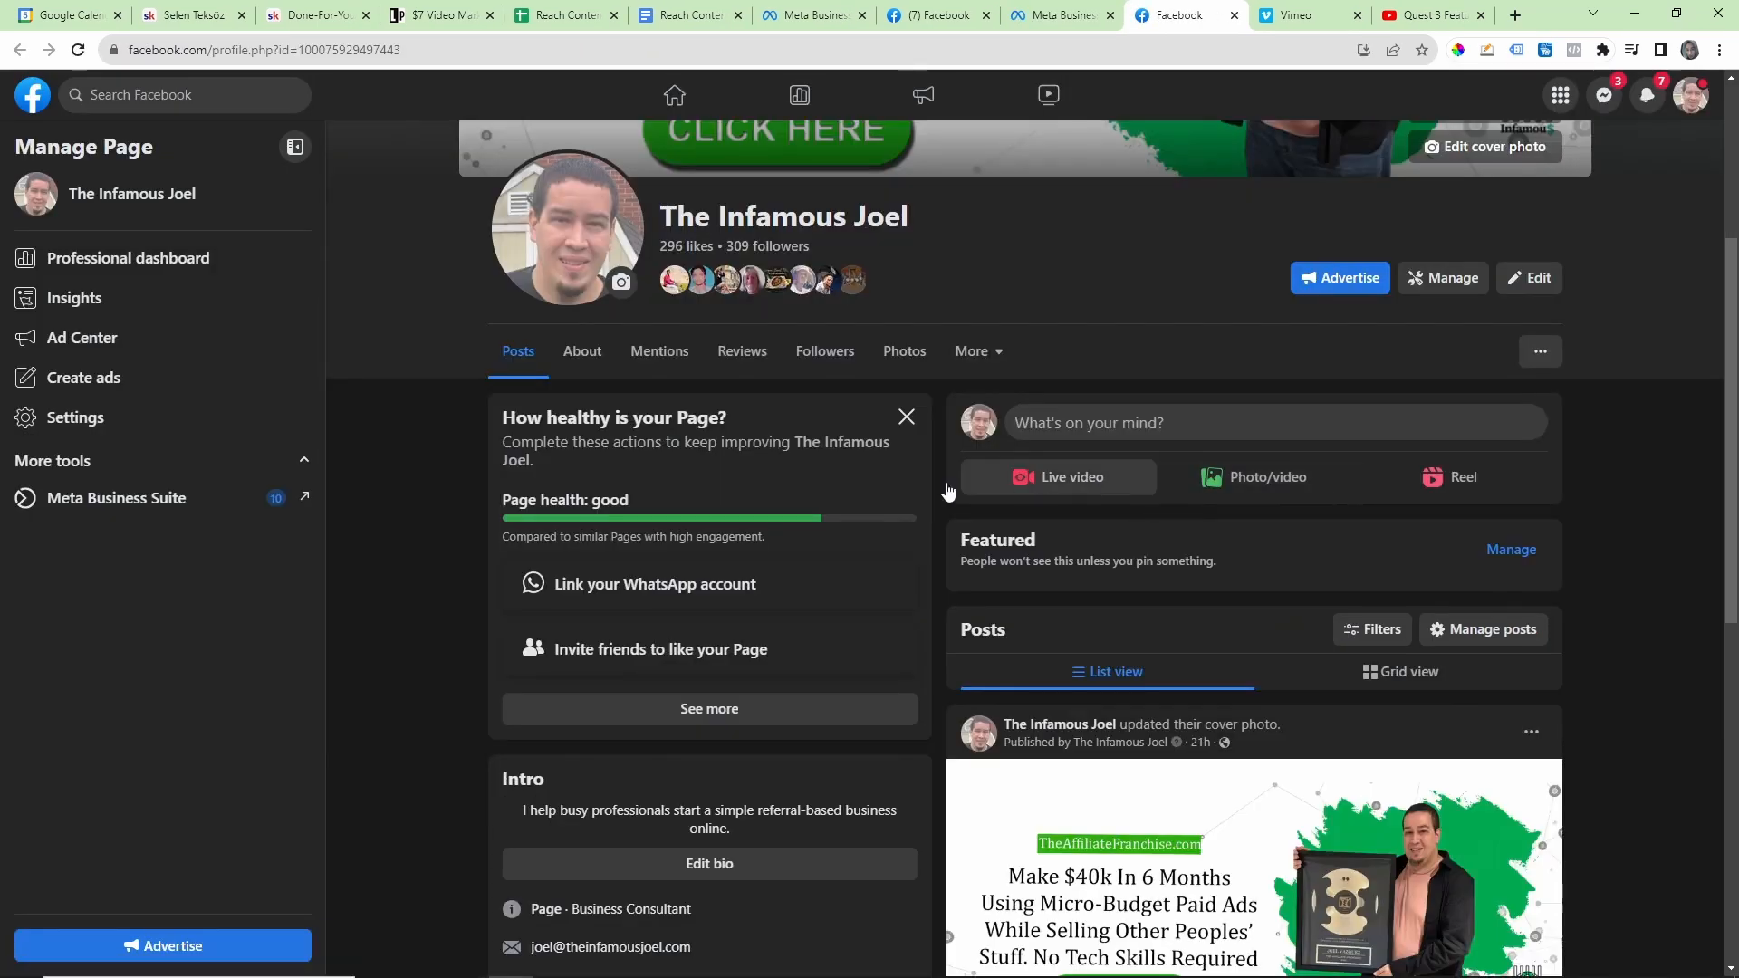
scroll(1240, 509, up, 4)
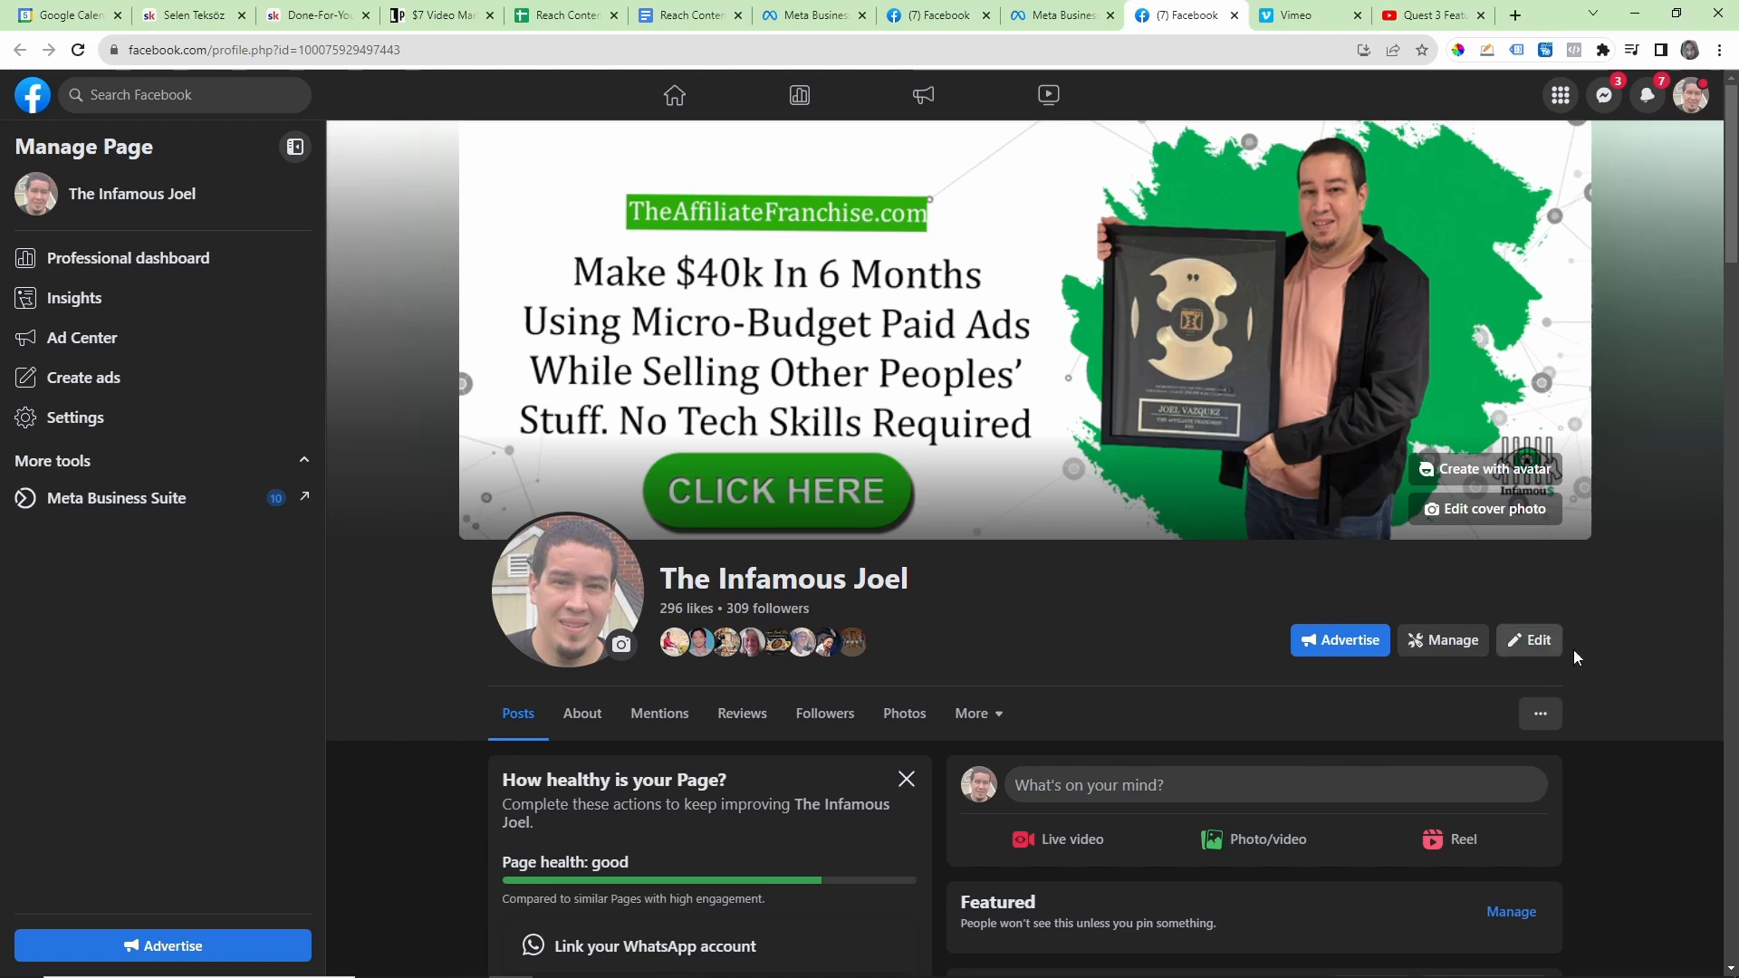
Step: Examine the editable sections of The Infamous Joel page, from profile picture to About info, and close the editor
click(1528, 641)
scroll(1035, 385, down, 8)
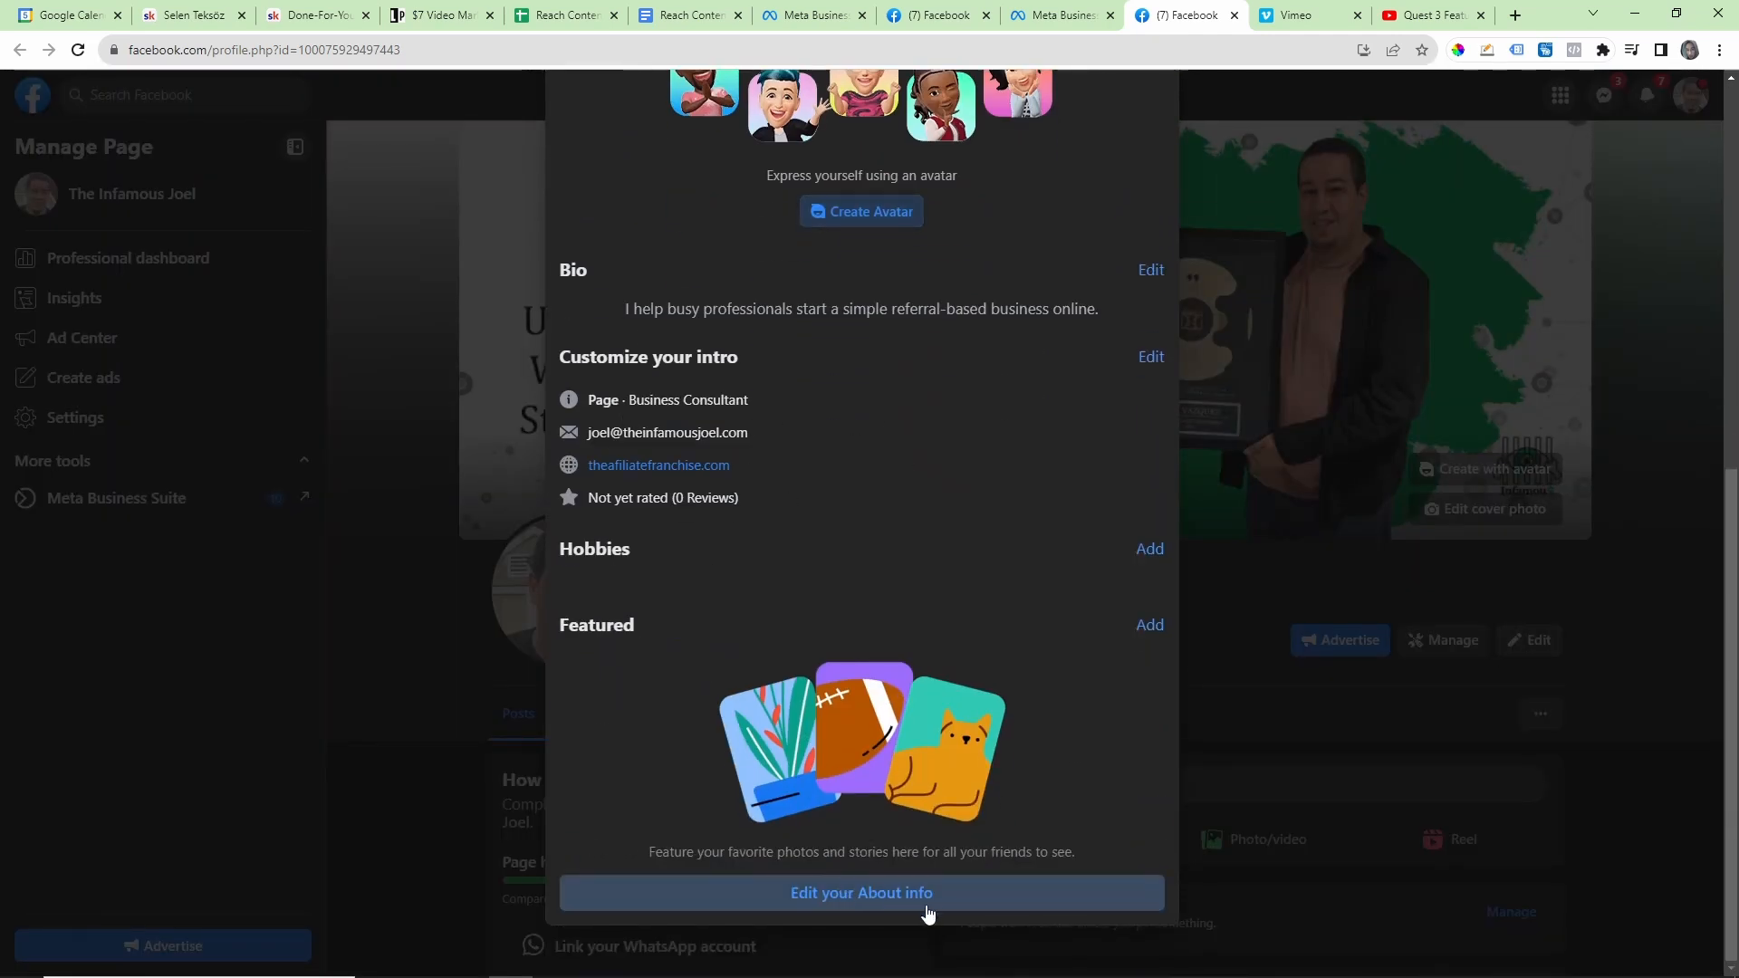
scroll(851, 733, up, 6)
scroll(817, 718, up, 1)
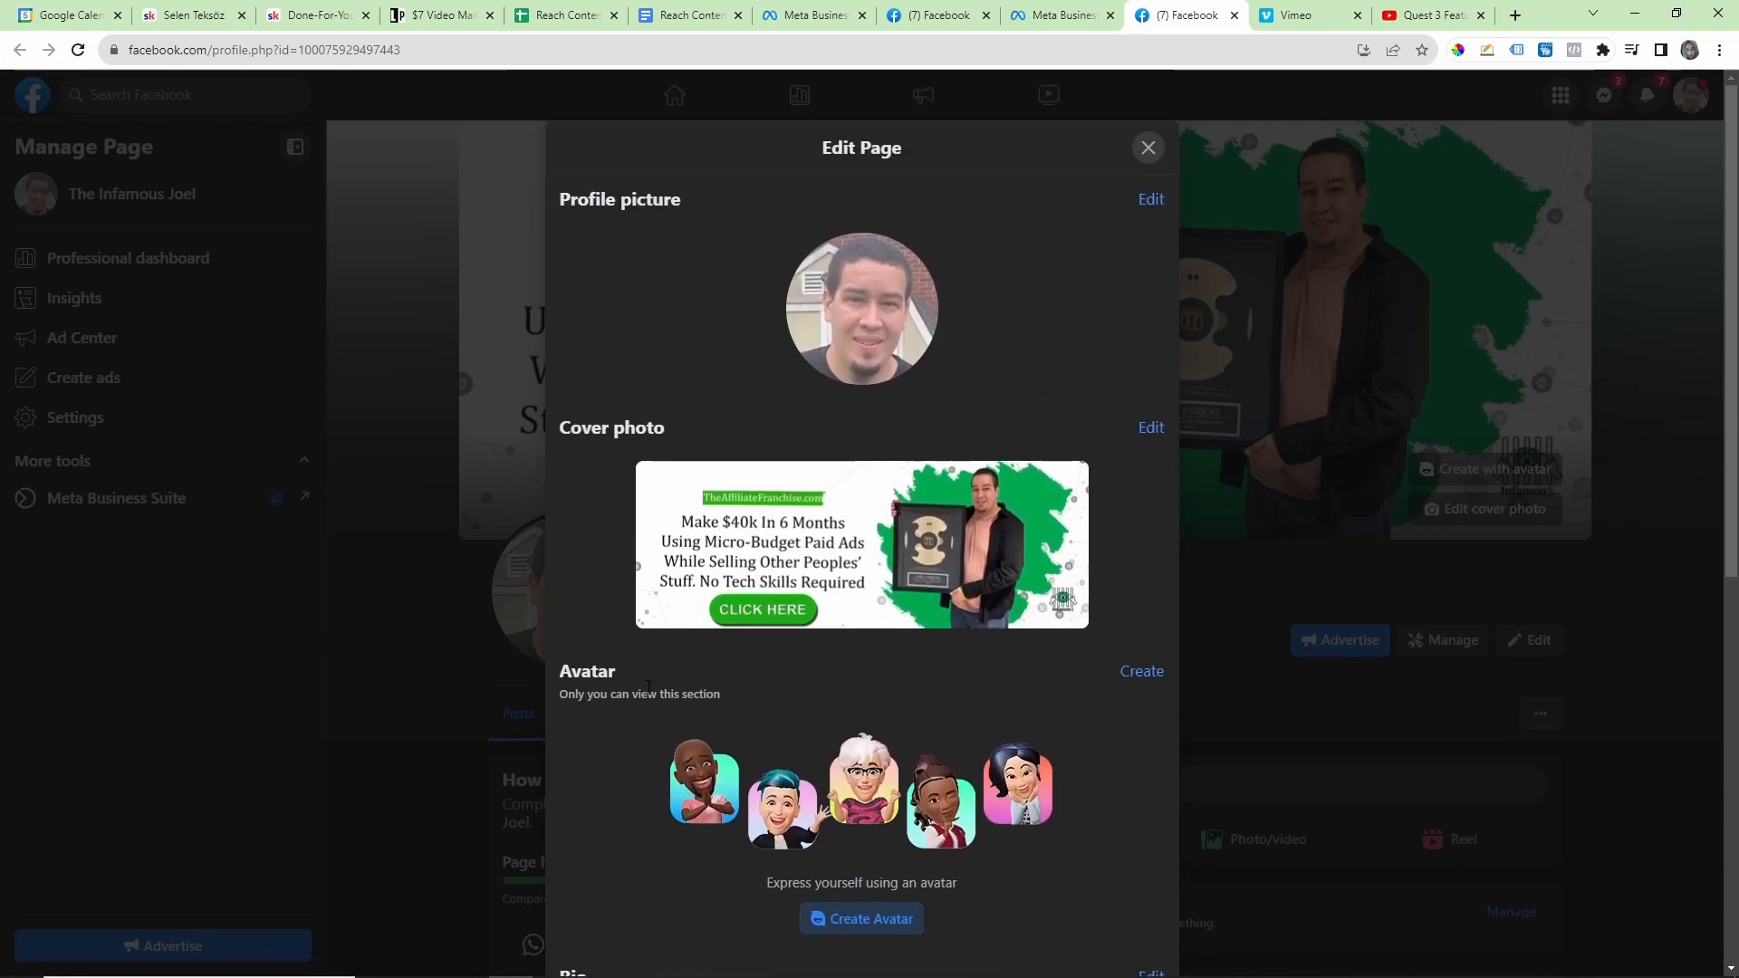
click(1147, 148)
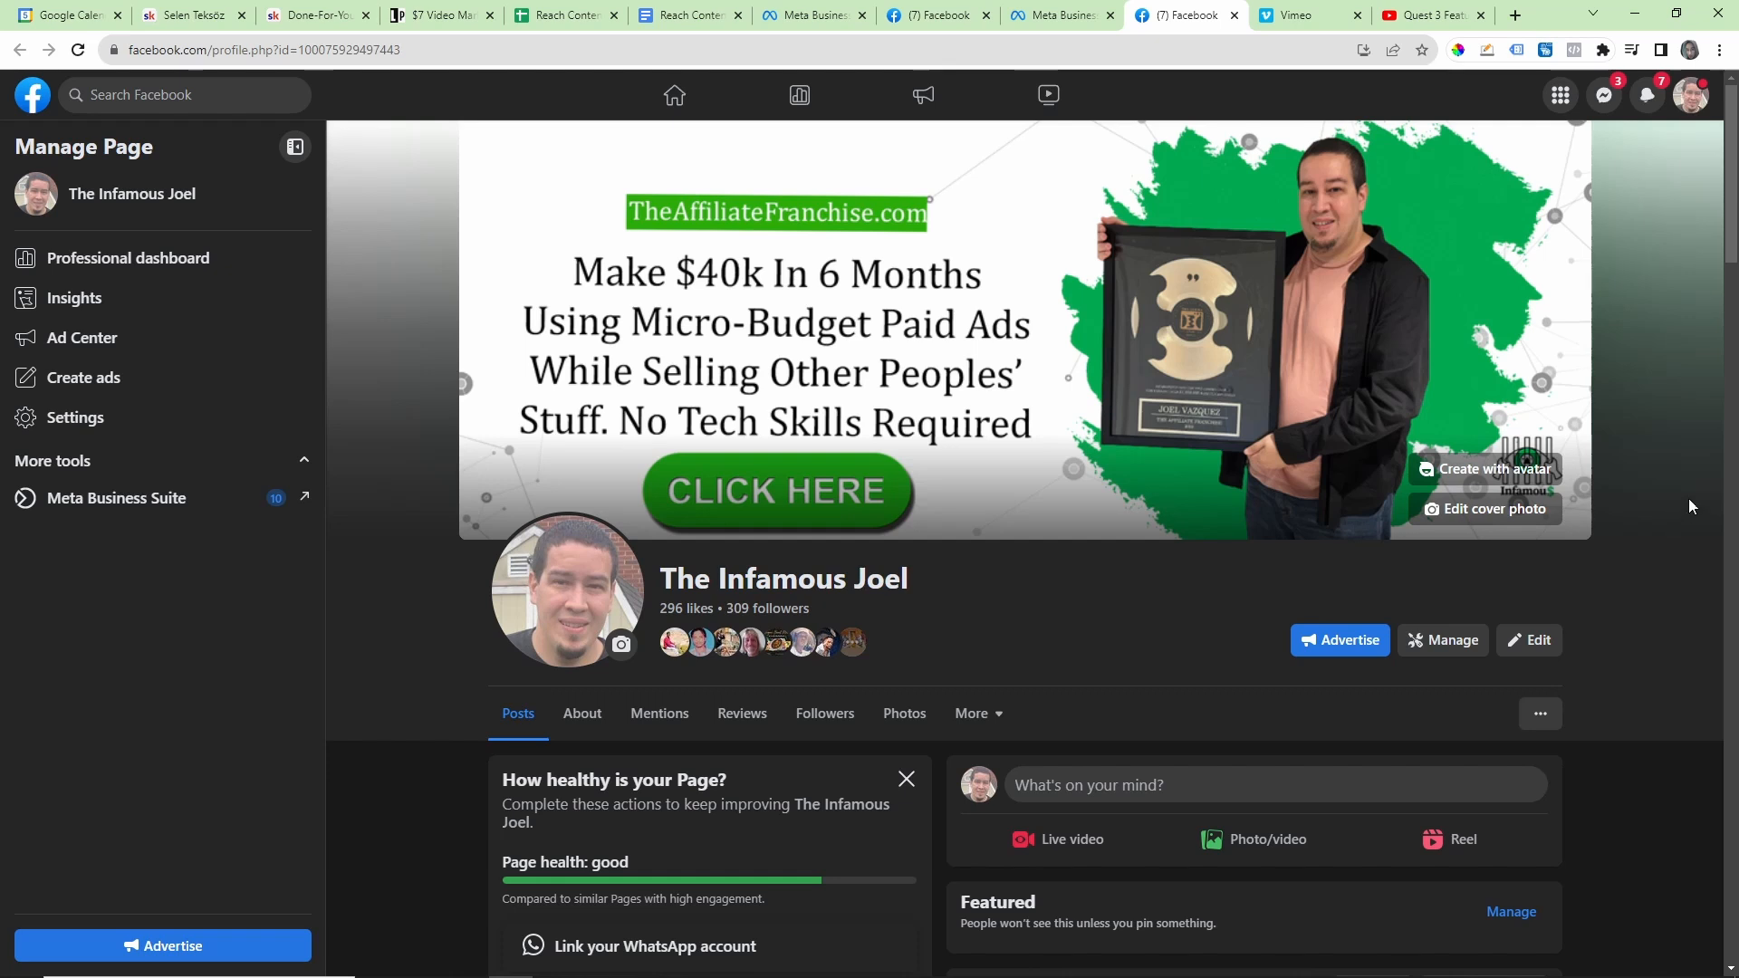
Step: Show the page's cover photo editing options and open Canva in a new browser tab
click(1489, 521)
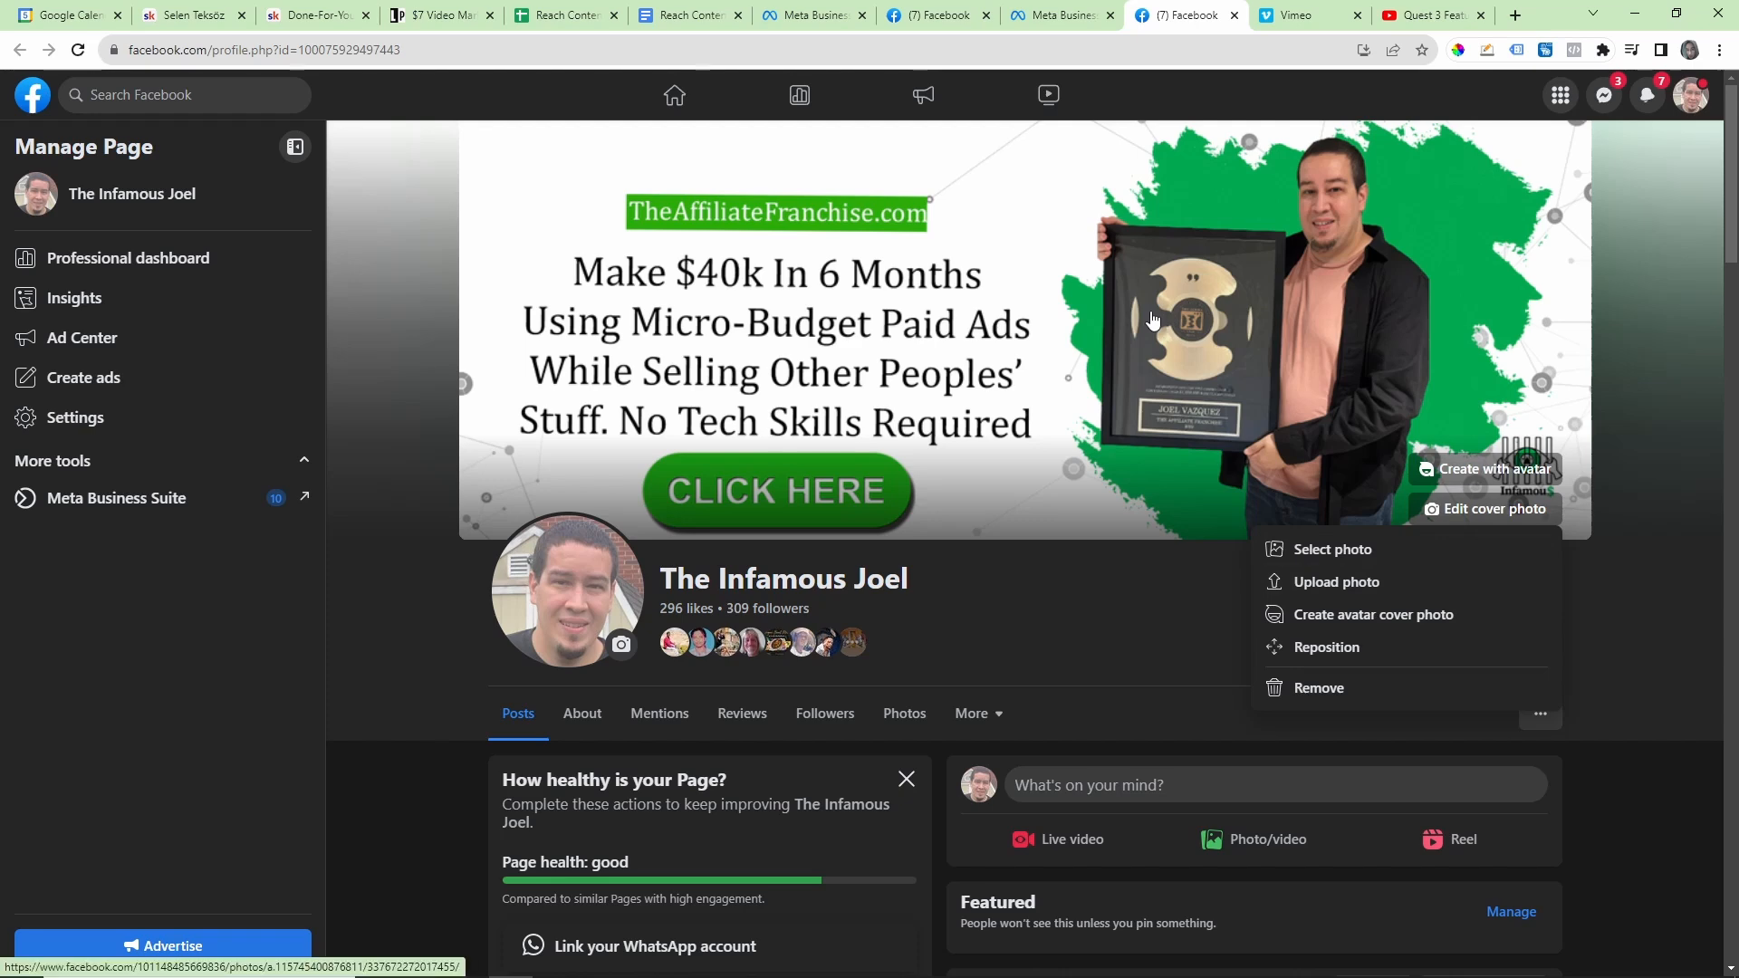
click(1515, 14)
text(canva.com)
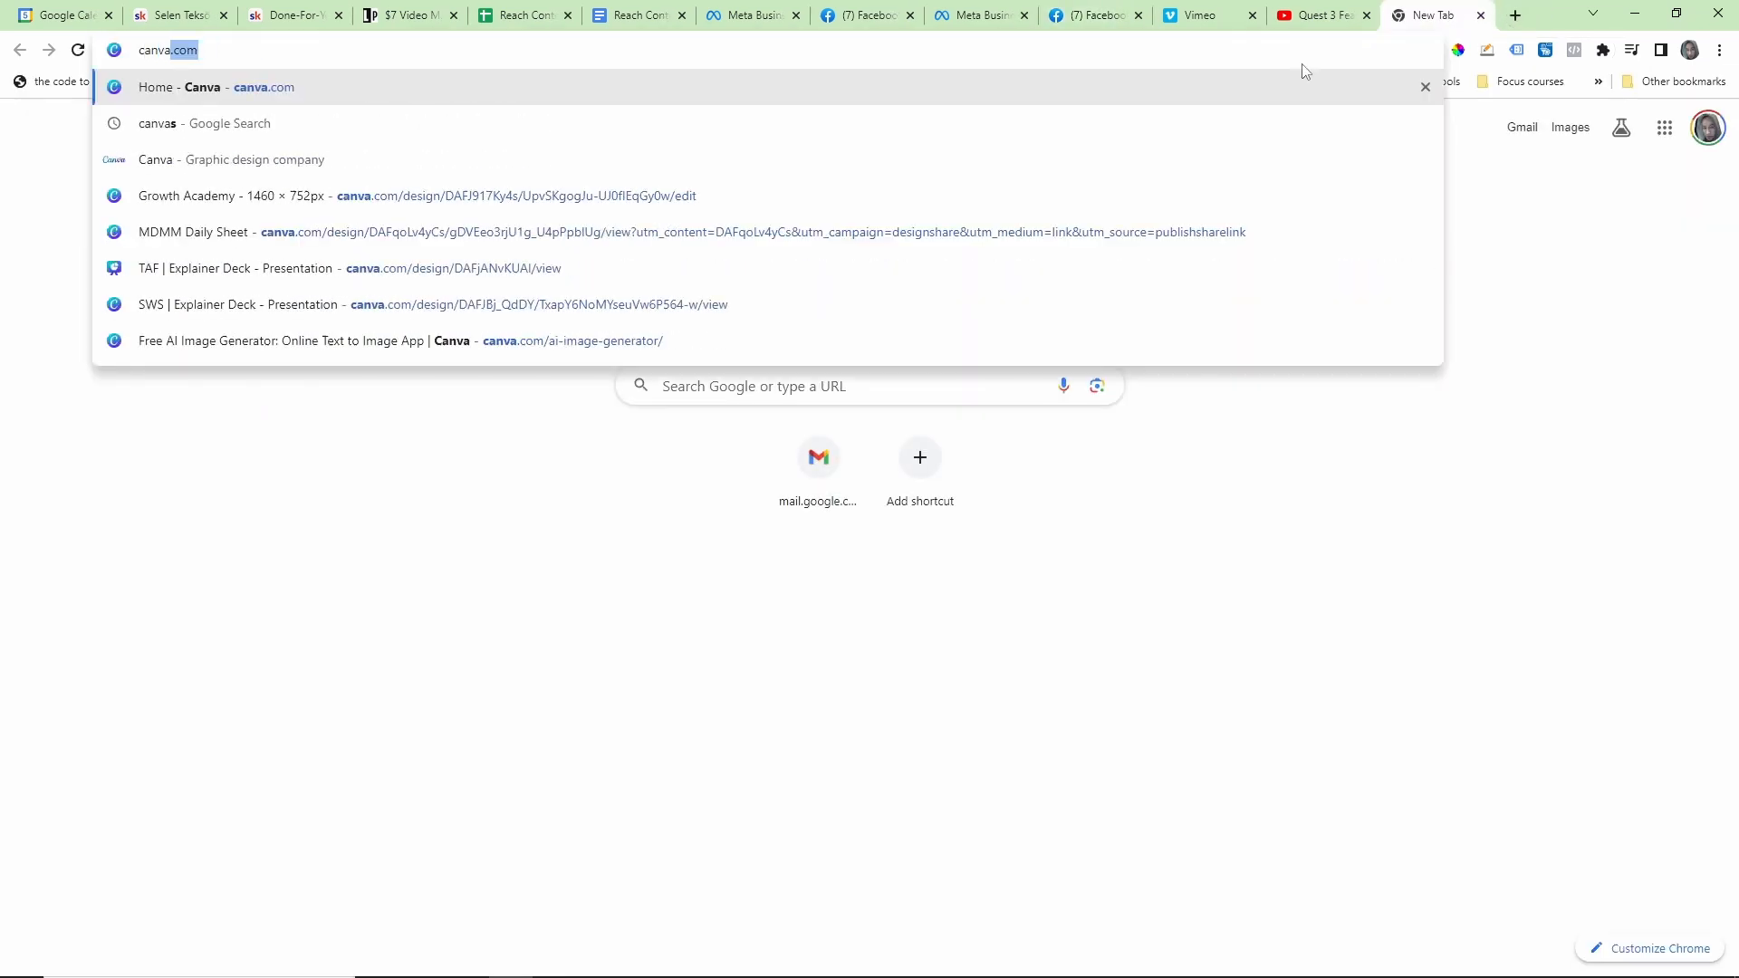
key(Return)
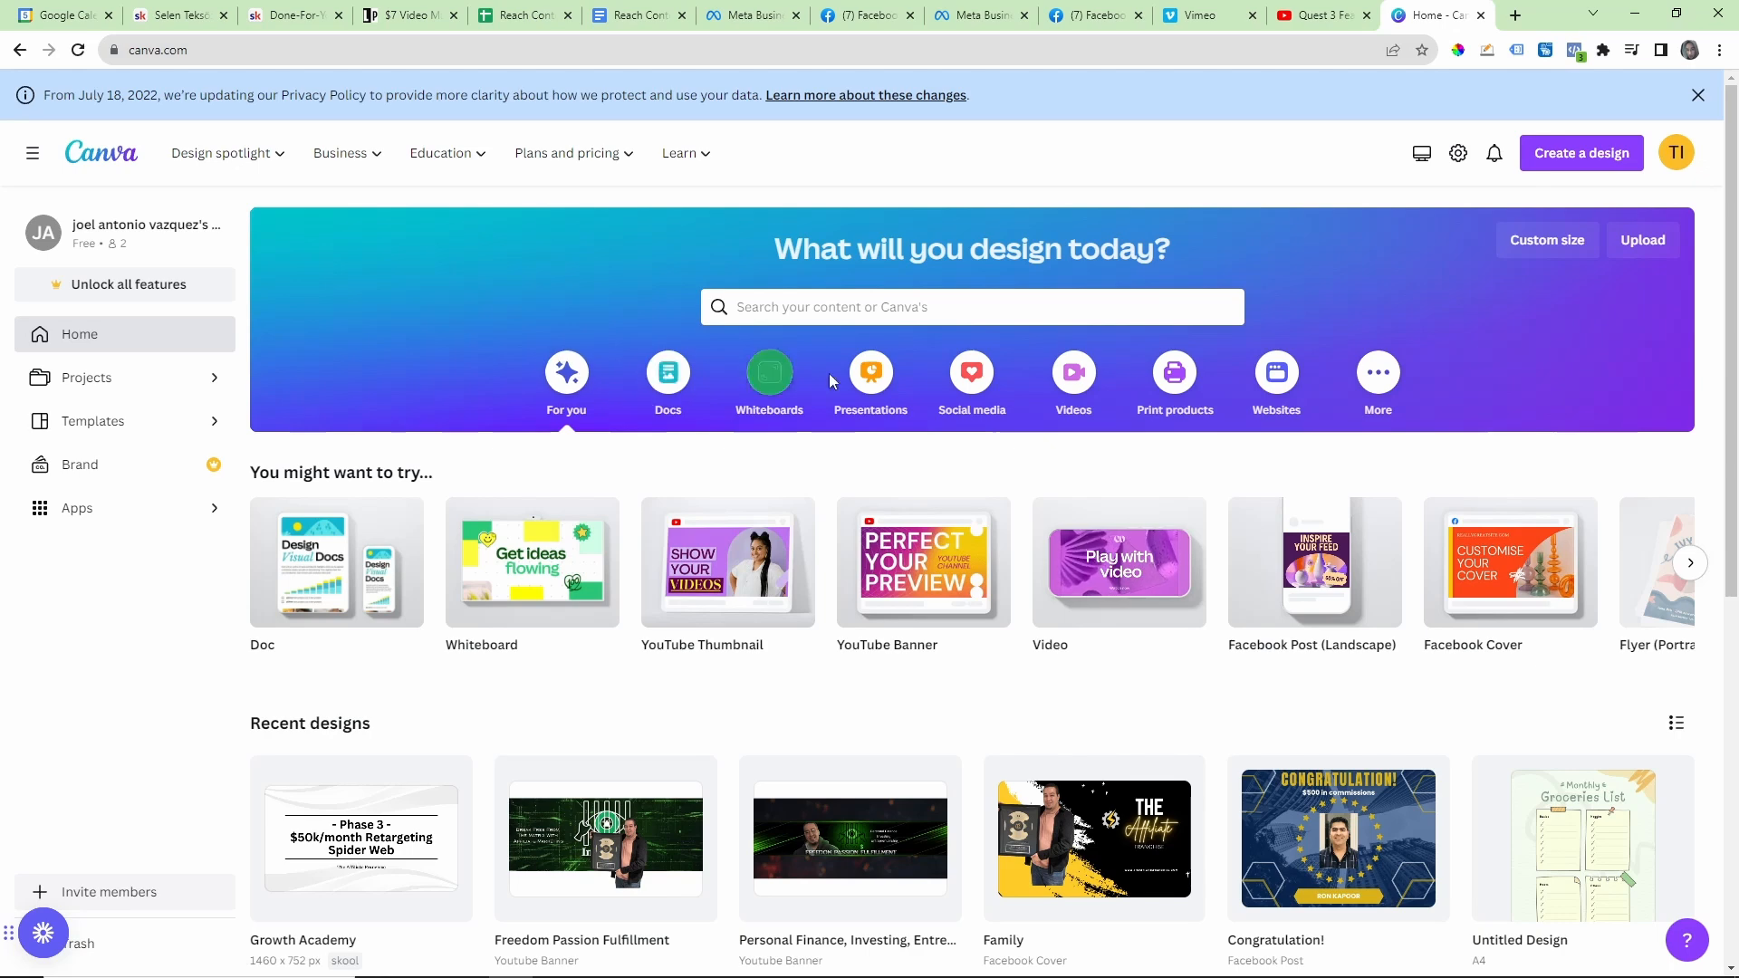
Step: Create a Facebook Cover design from Canva's social media formats and apply the Navy & Blue Church Conference template
click(972, 378)
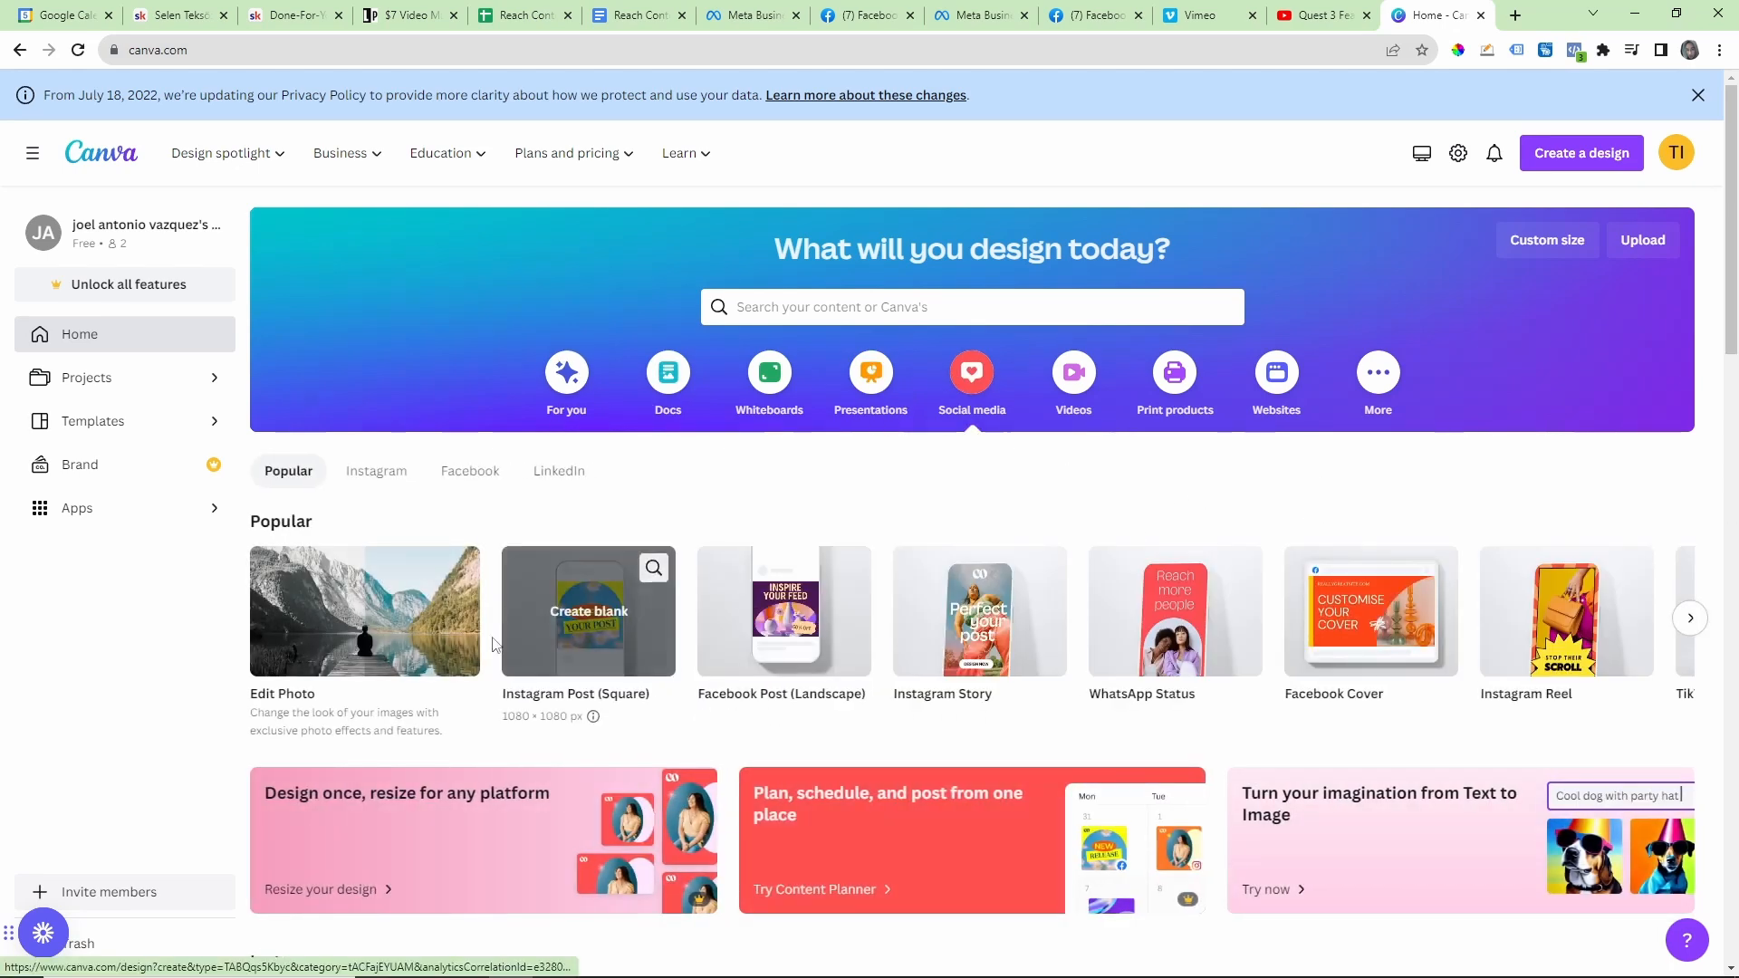
click(1408, 631)
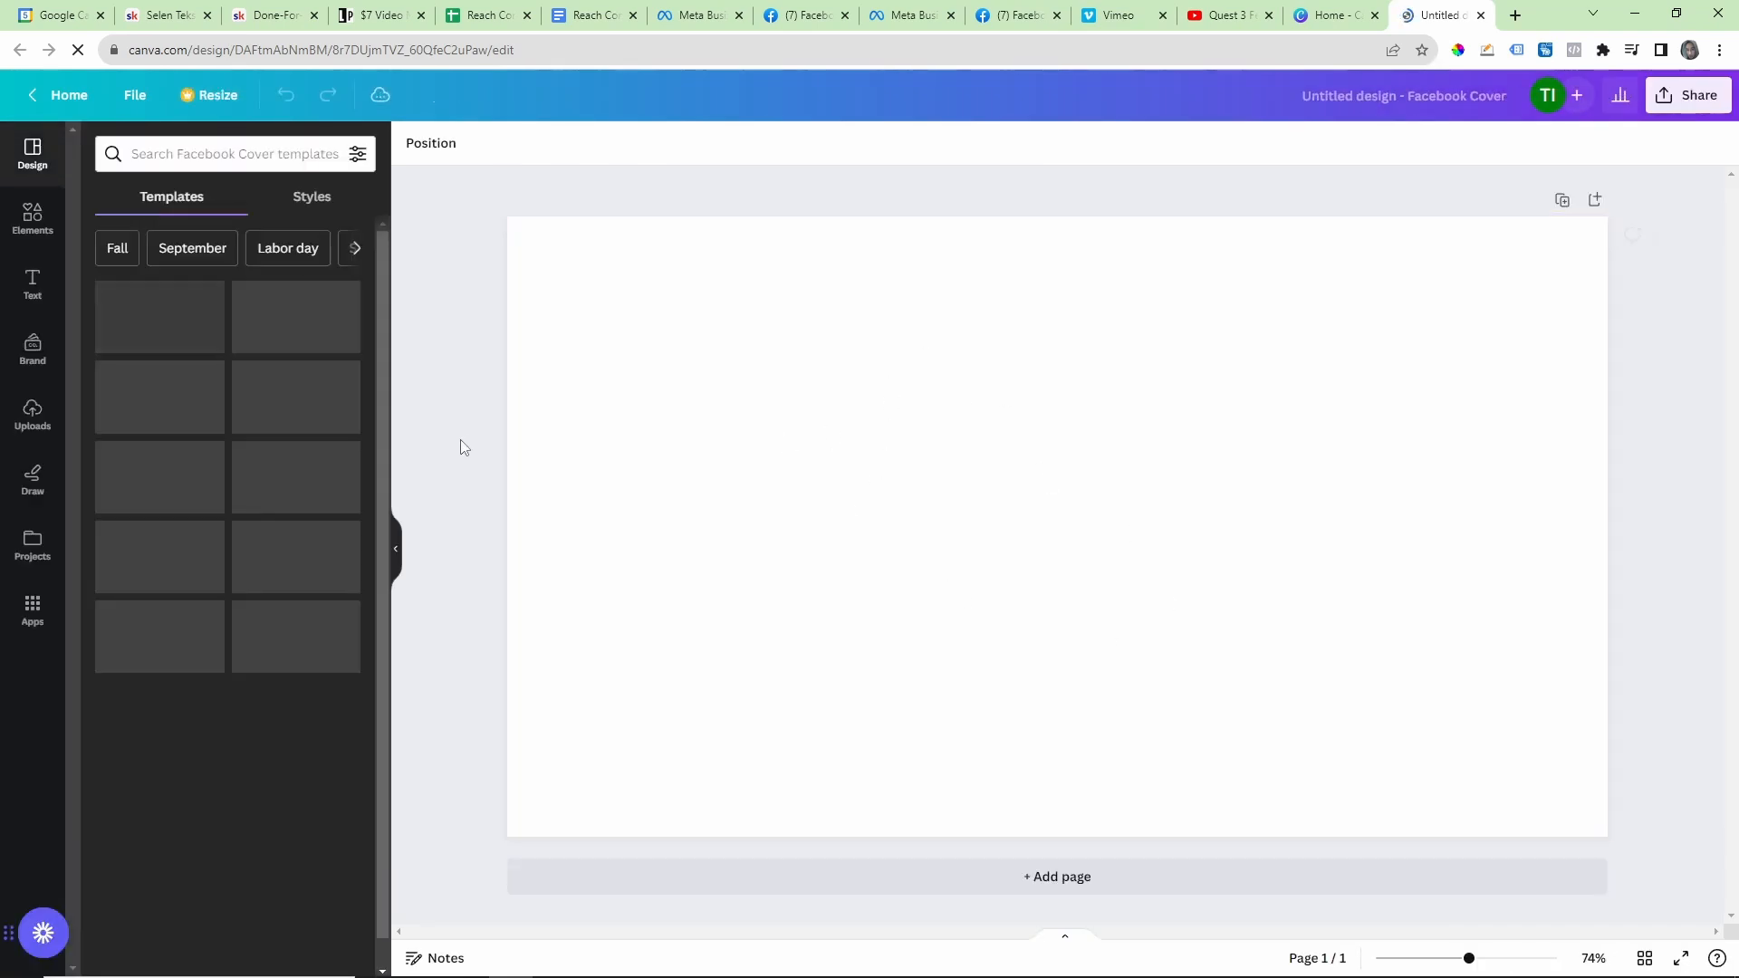
click(161, 347)
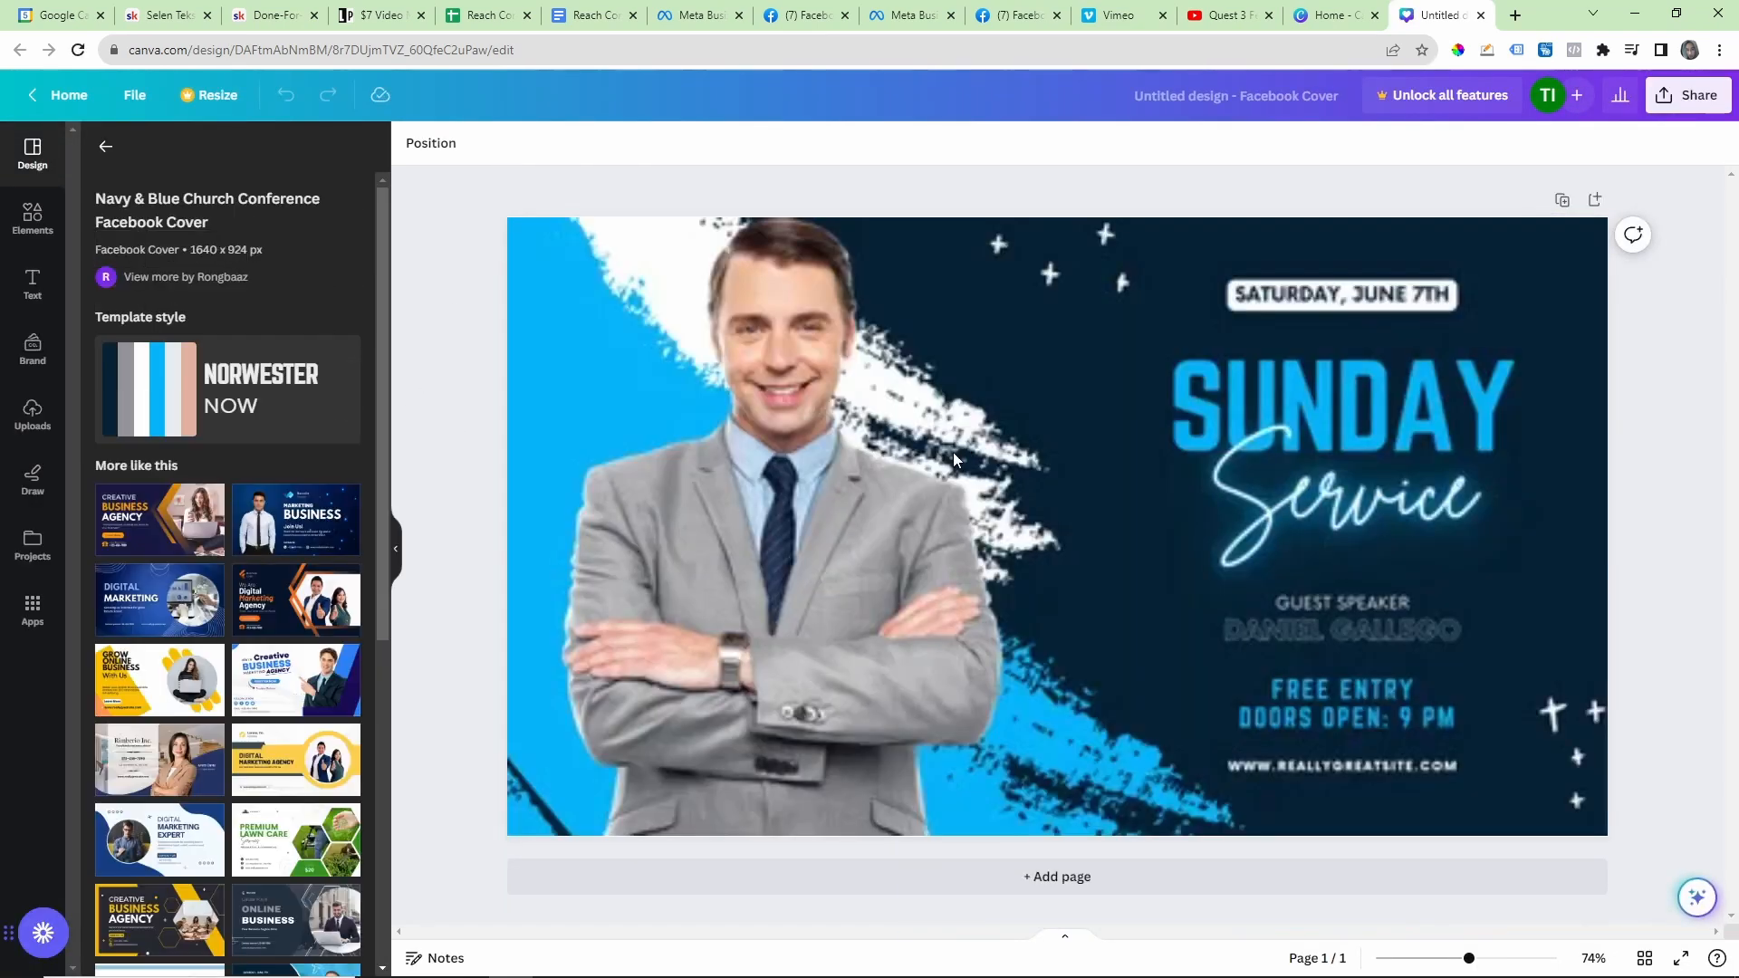
Step: Close both Canva tabs, return to The Infamous Joel Facebook page and dismiss its cover photo options
click(1480, 15)
click(1479, 16)
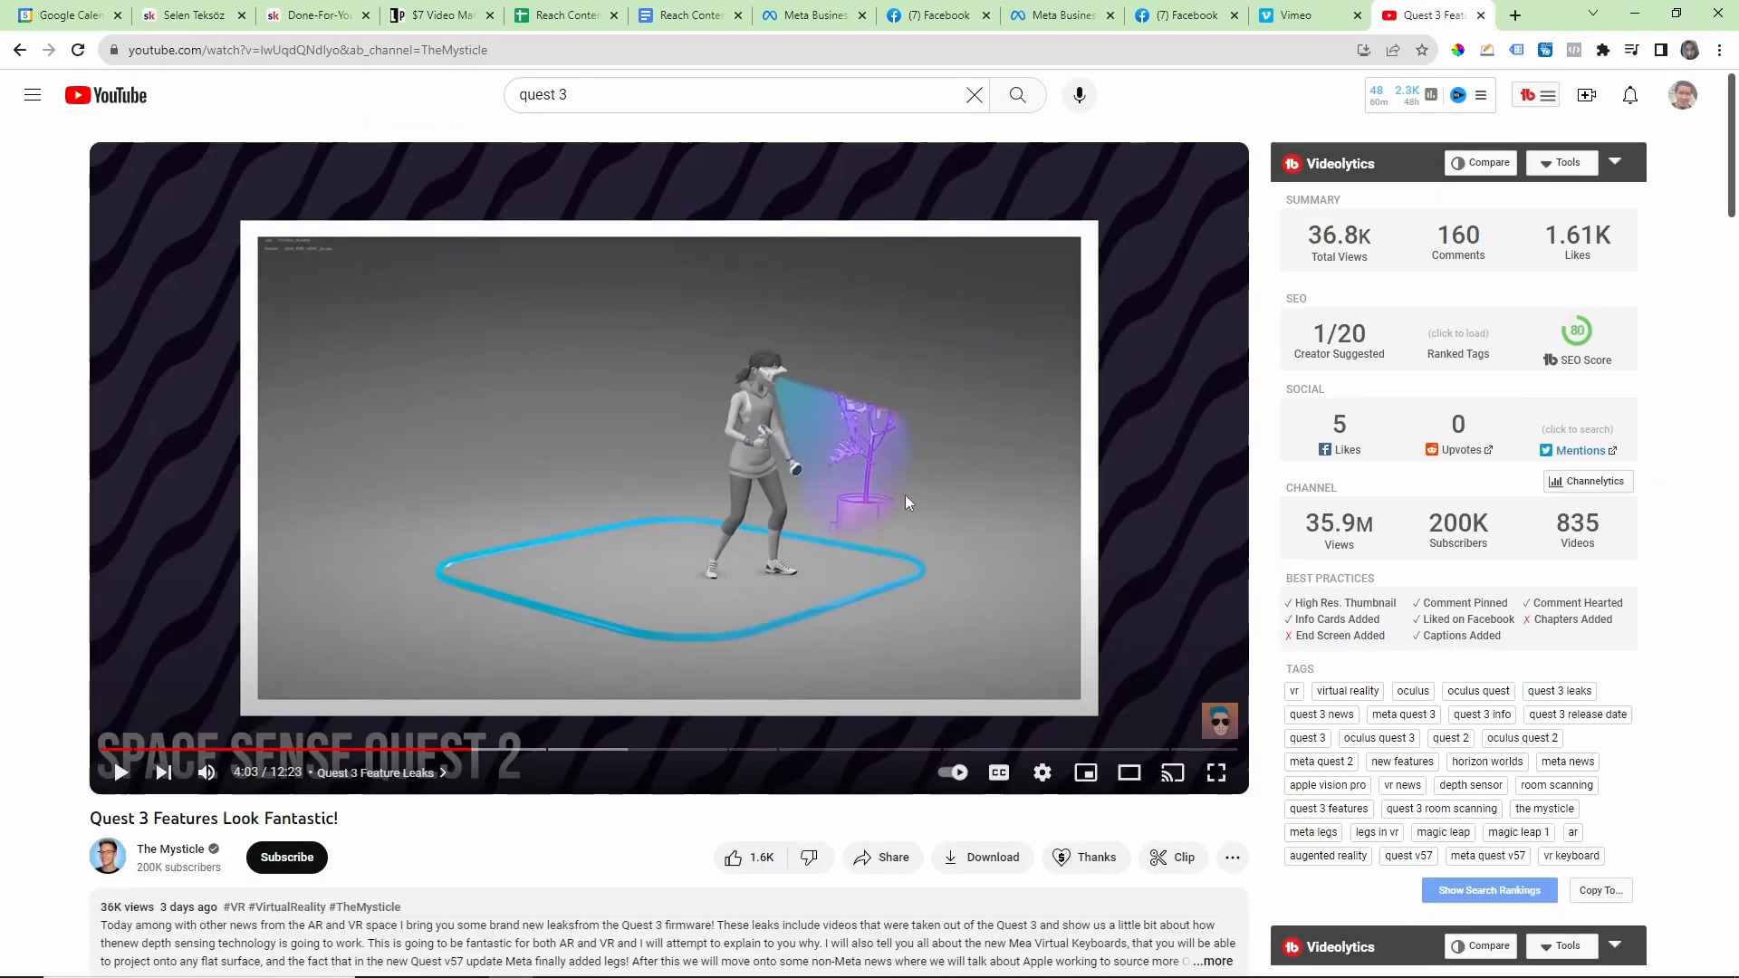
click(1293, 11)
click(1182, 15)
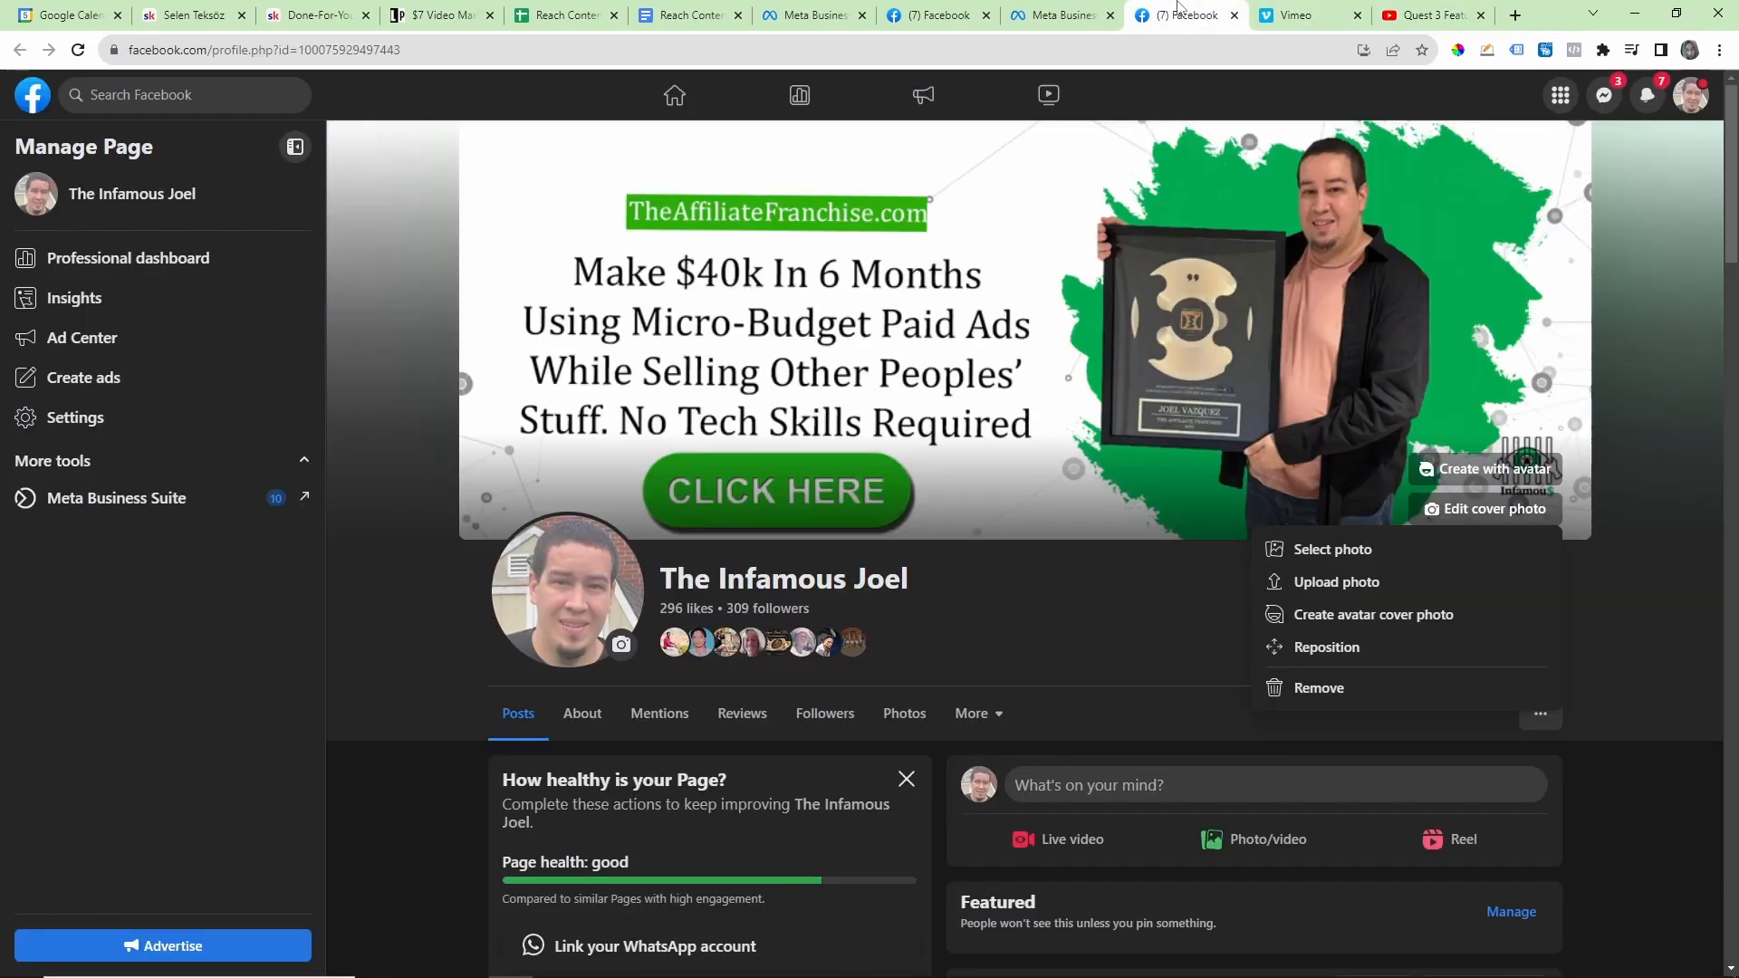
click(1207, 560)
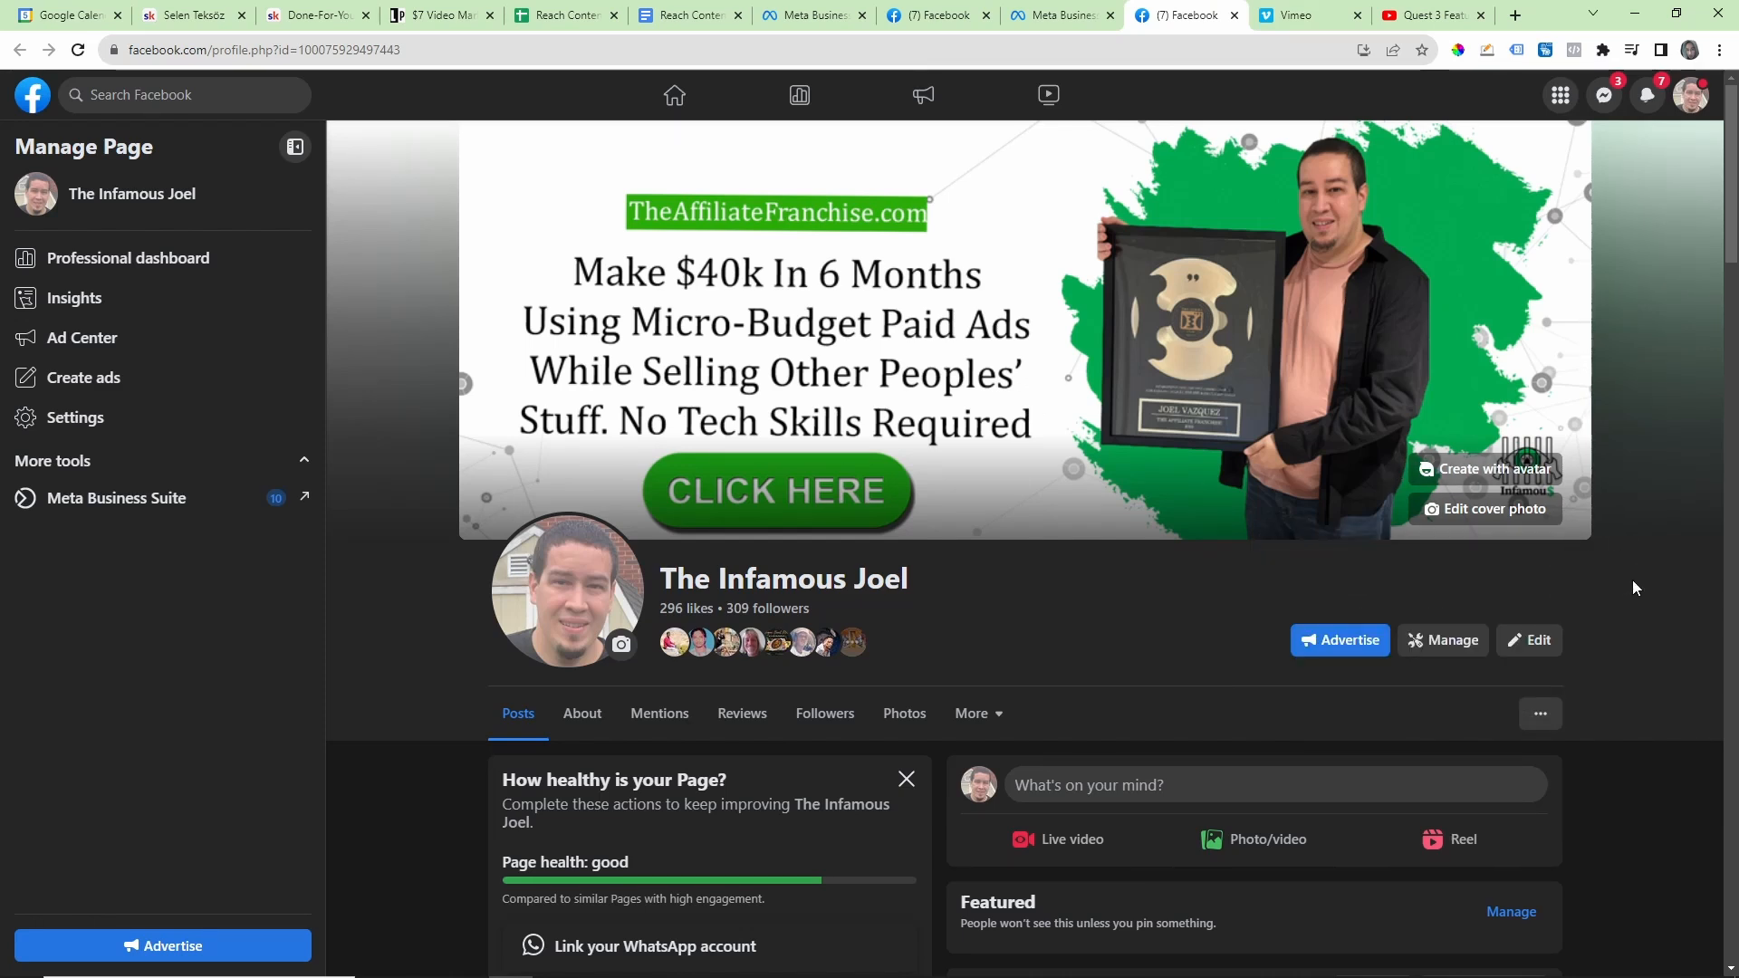
Step: Look through the posts on The Infamous Joel page, from the cover photo update to the older 2022 entries
scroll(1642, 575, down, 7)
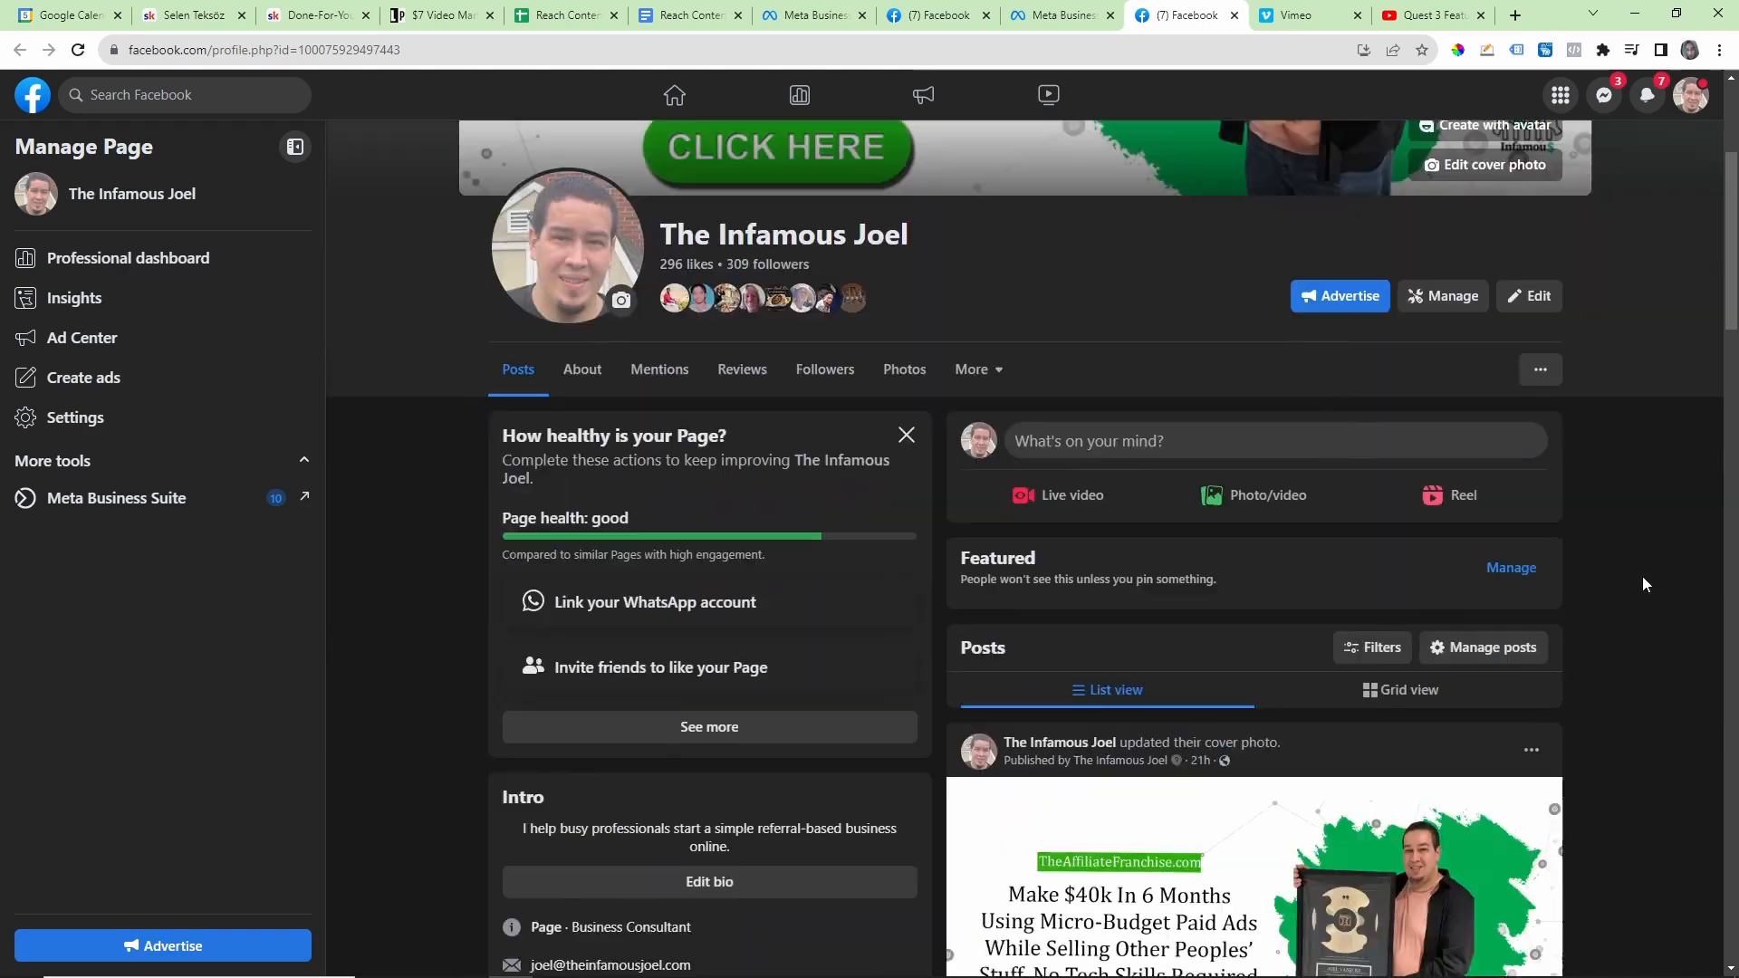
scroll(1643, 560, up, 7)
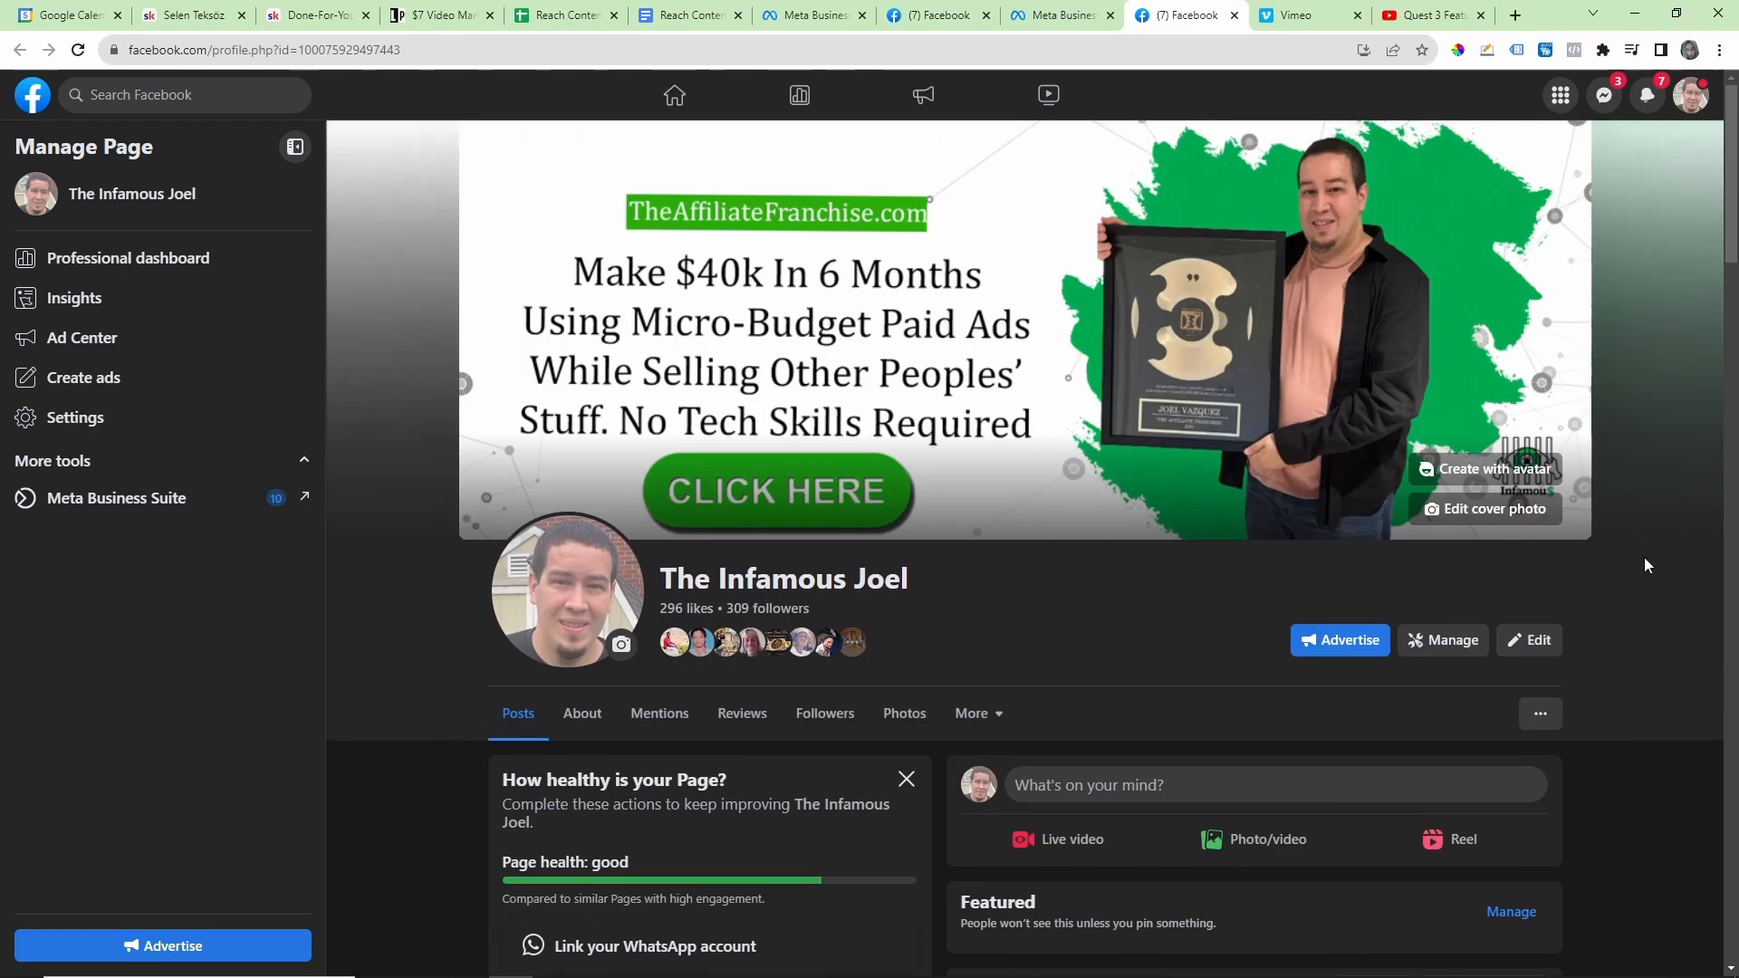
scroll(1642, 556, down, 10)
scroll(1630, 551, down, 5)
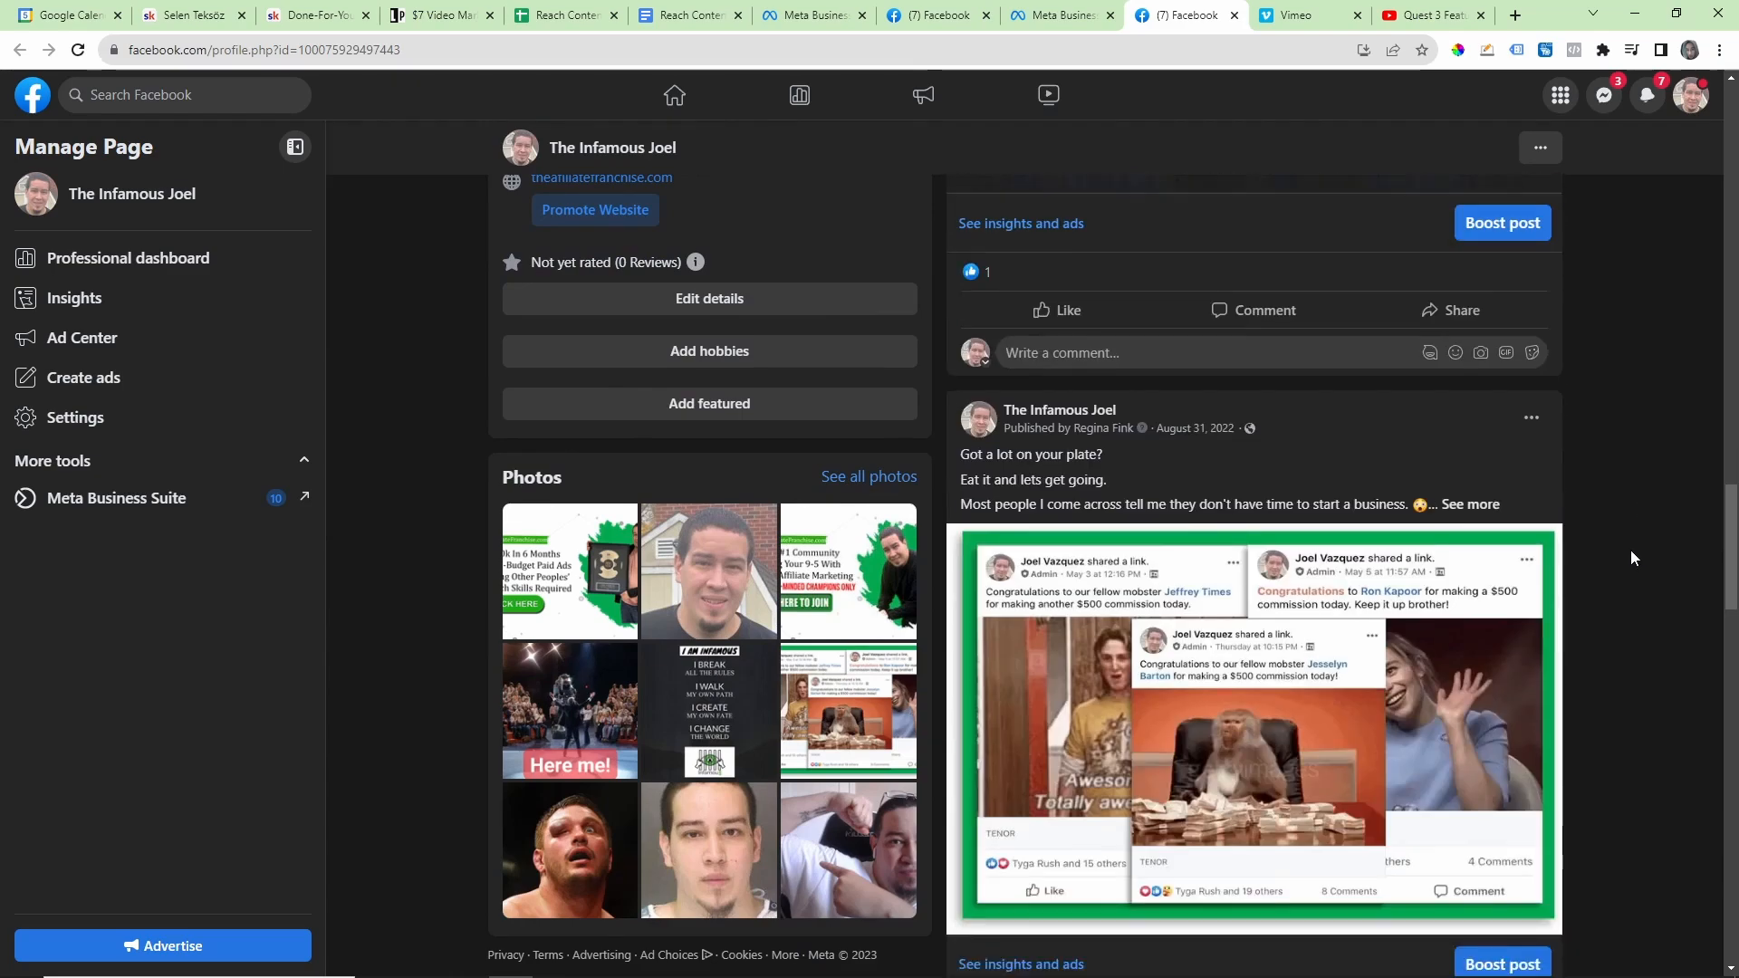
scroll(1625, 554, up, 8)
scroll(1503, 566, up, 10)
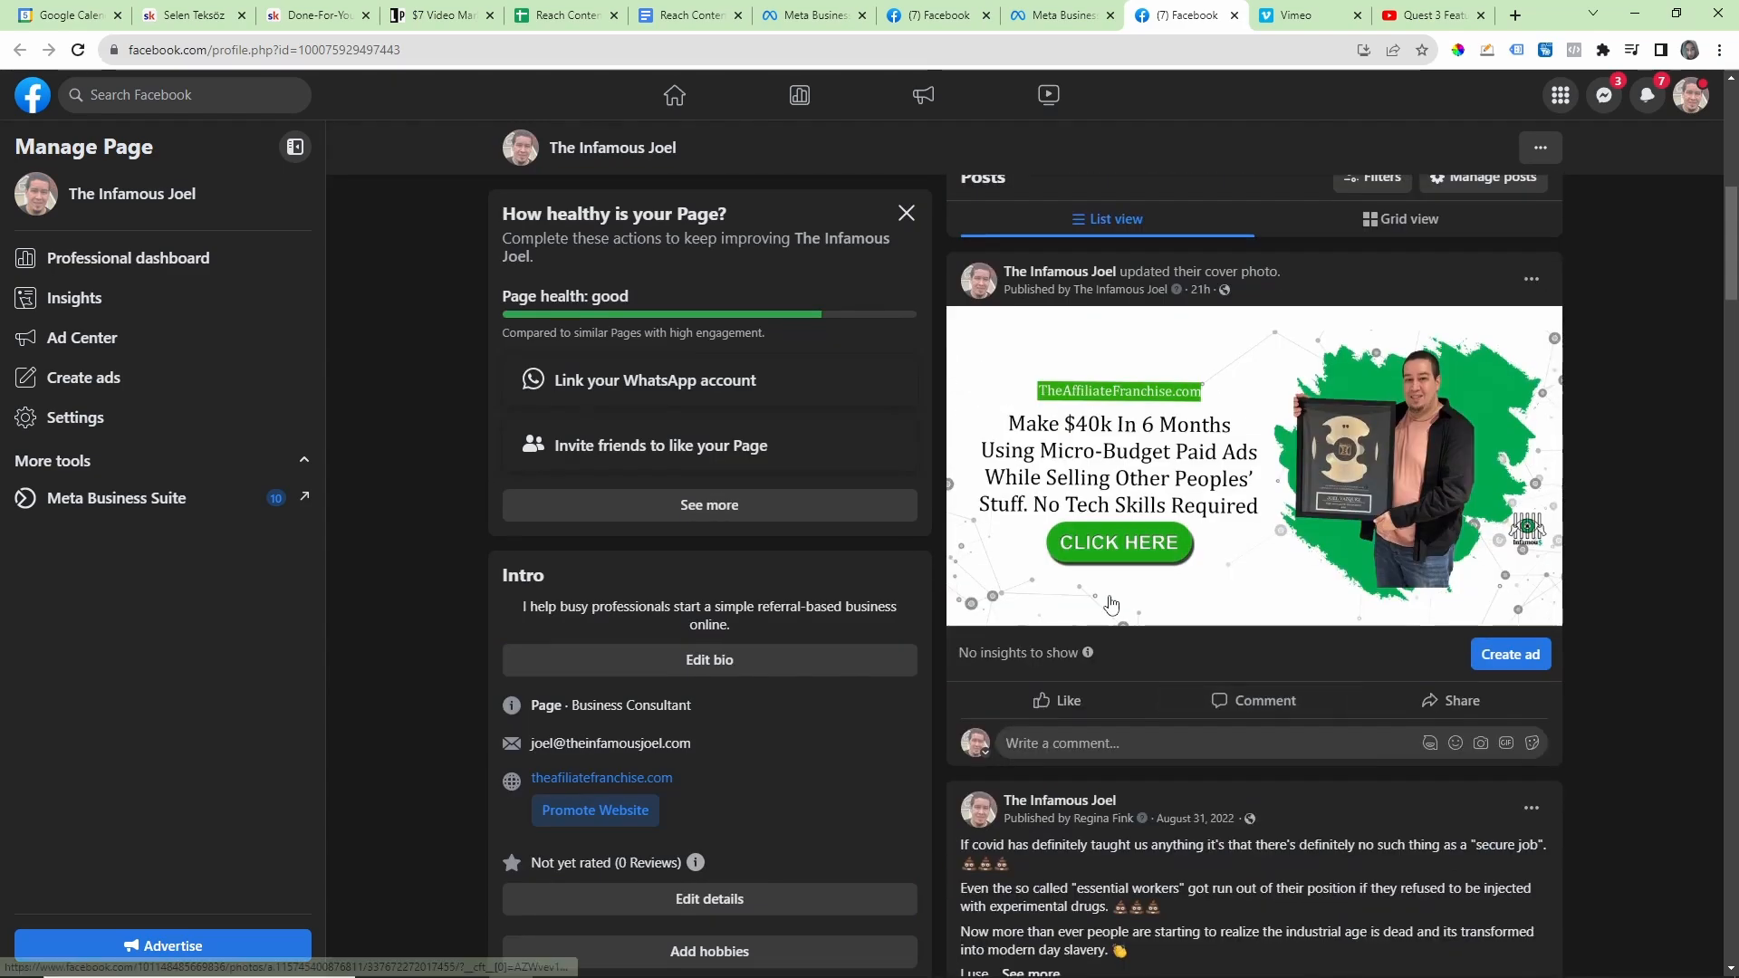
scroll(833, 518, down, 2)
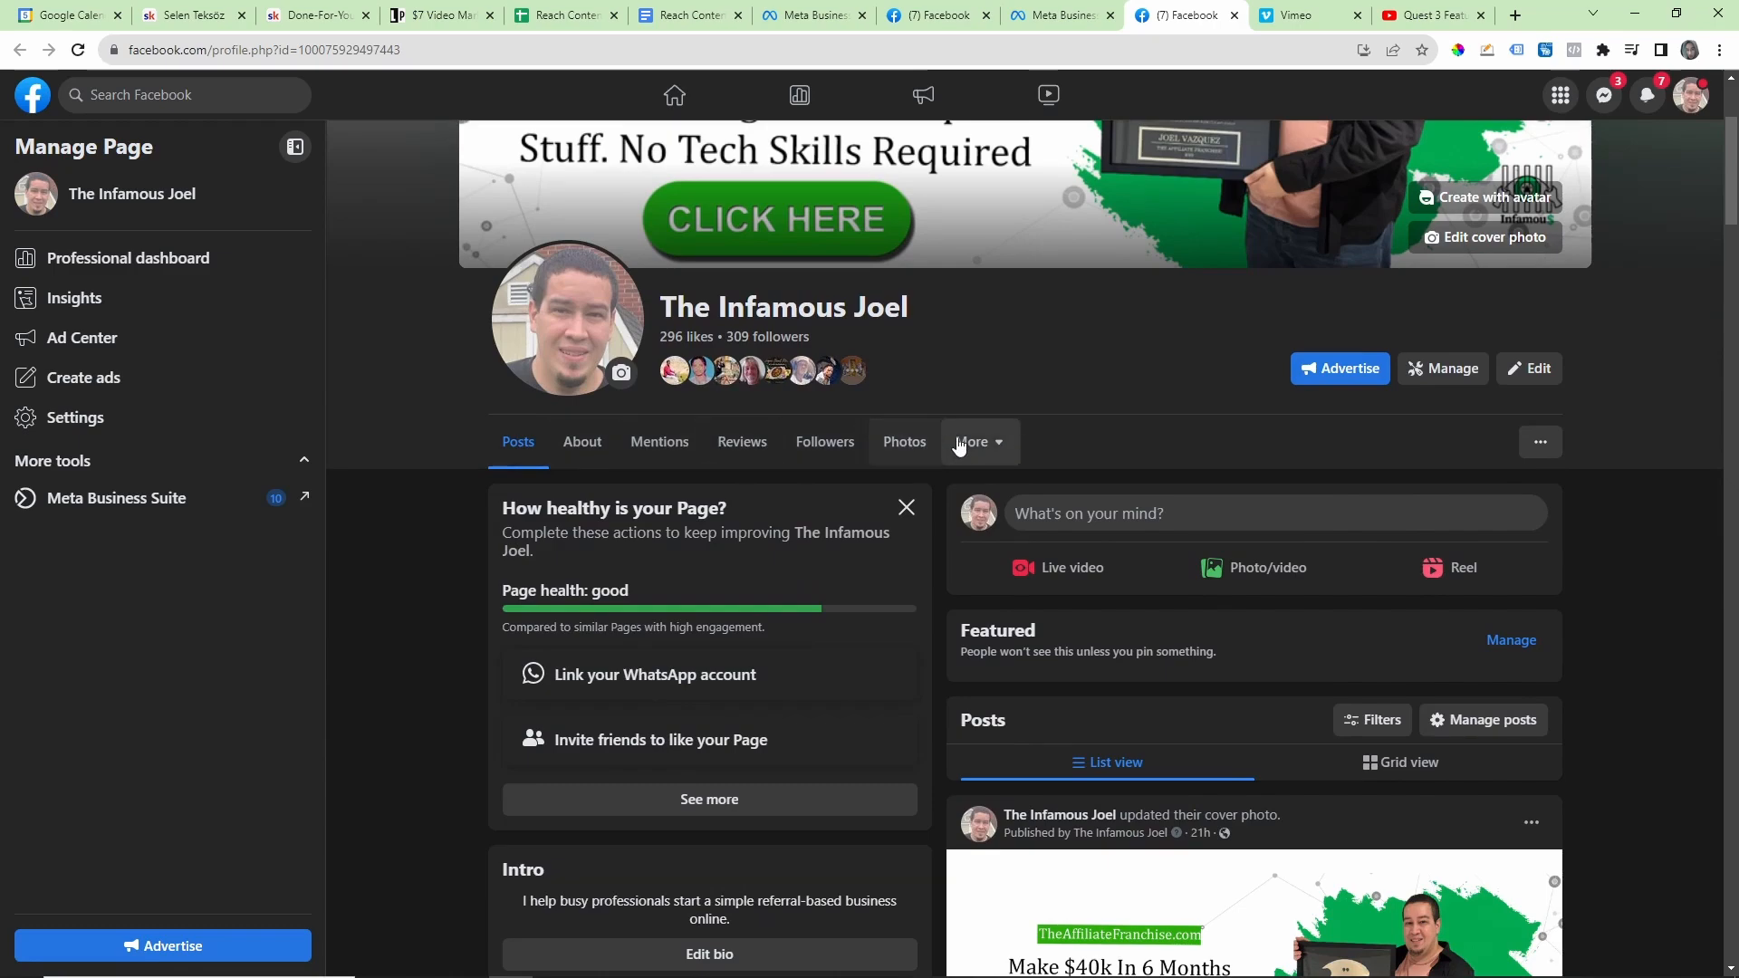
scroll(1192, 520, down, 3)
scroll(1610, 536, down, 4)
scroll(1610, 536, down, 10)
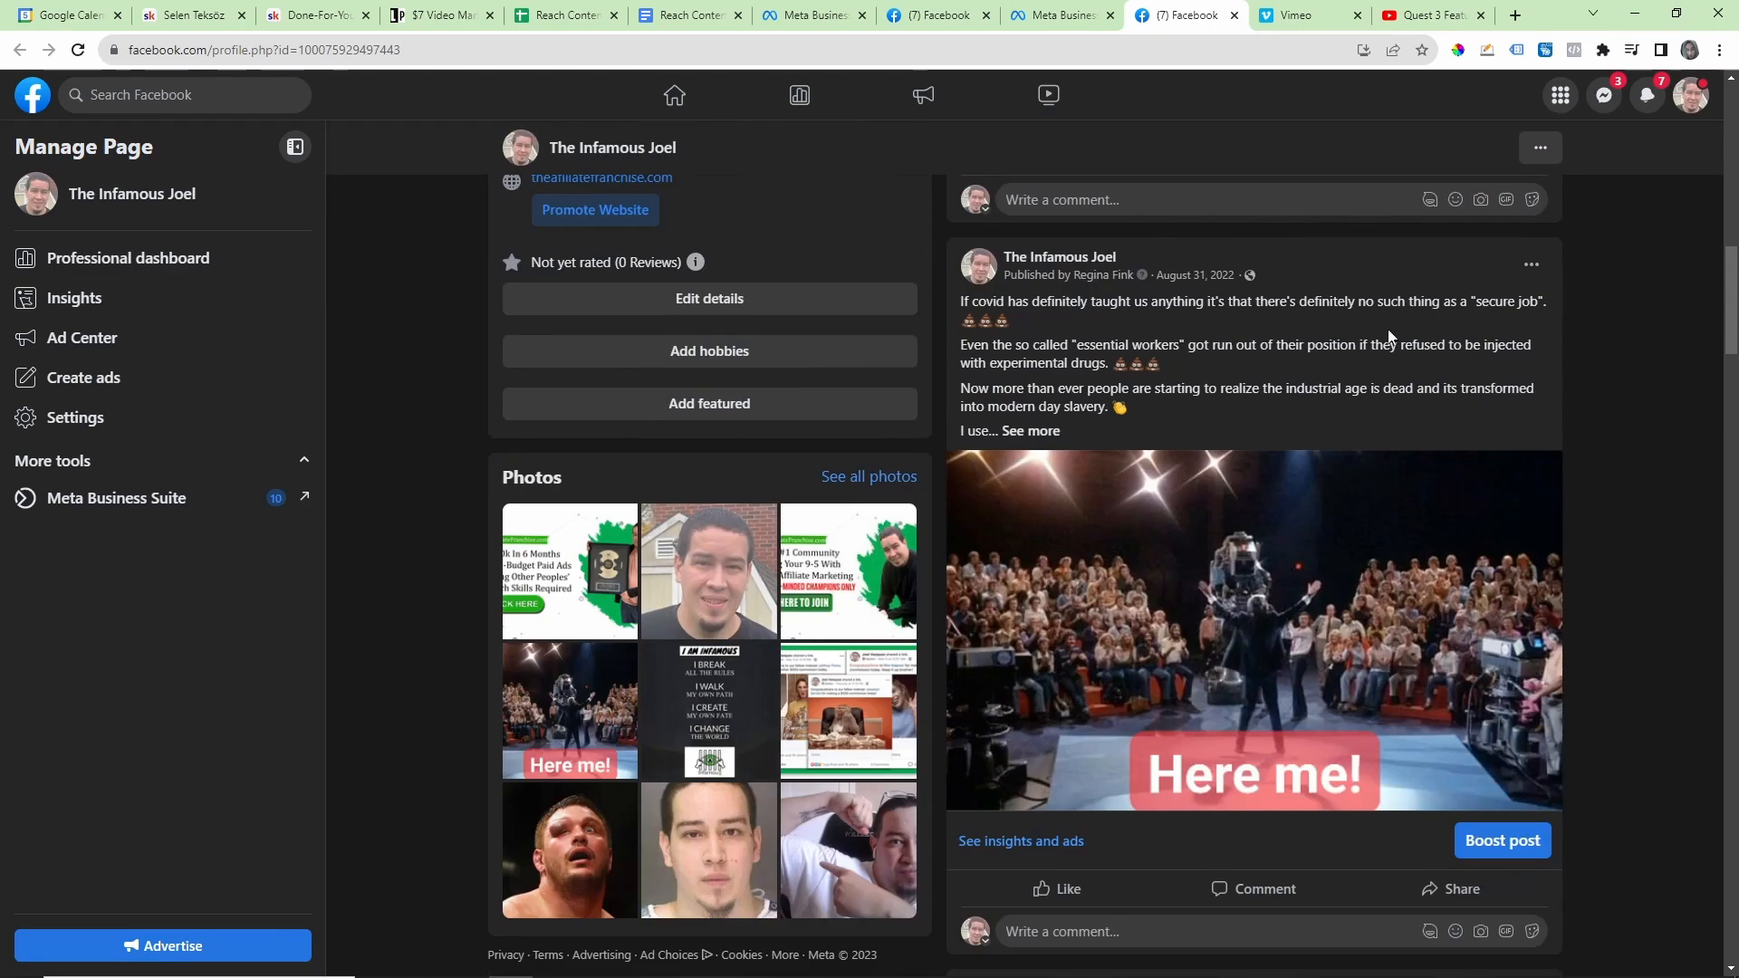
scroll(1245, 387, down, 15)
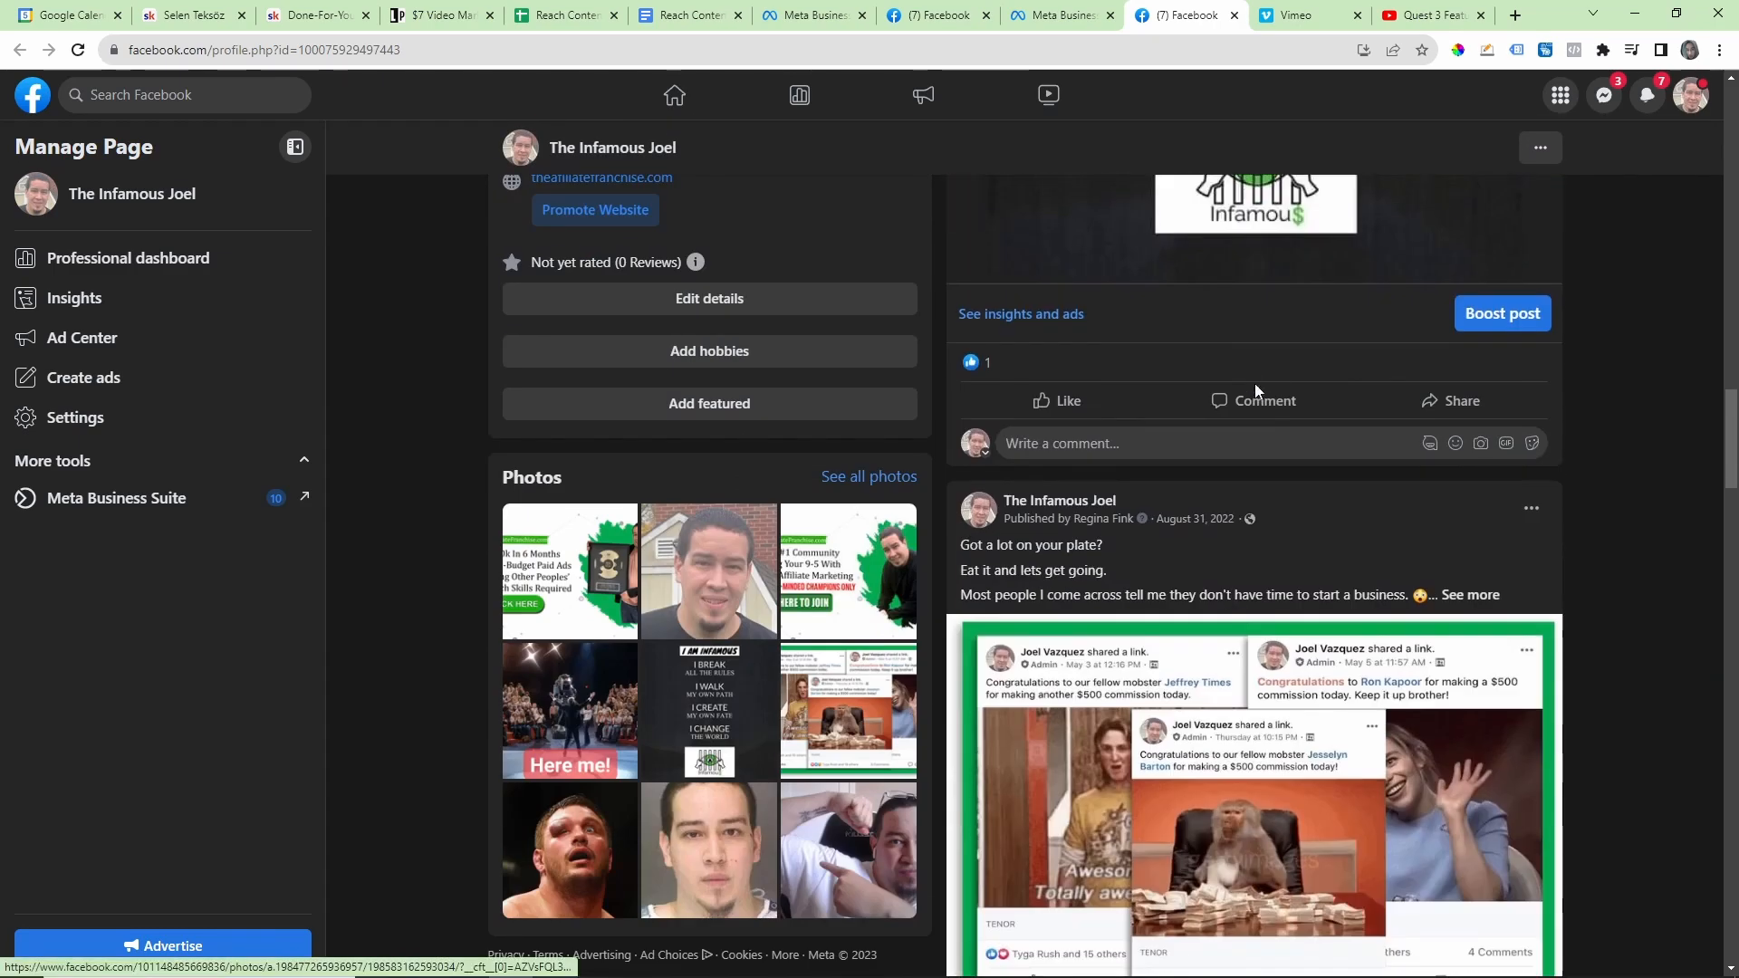
scroll(1266, 380, down, 15)
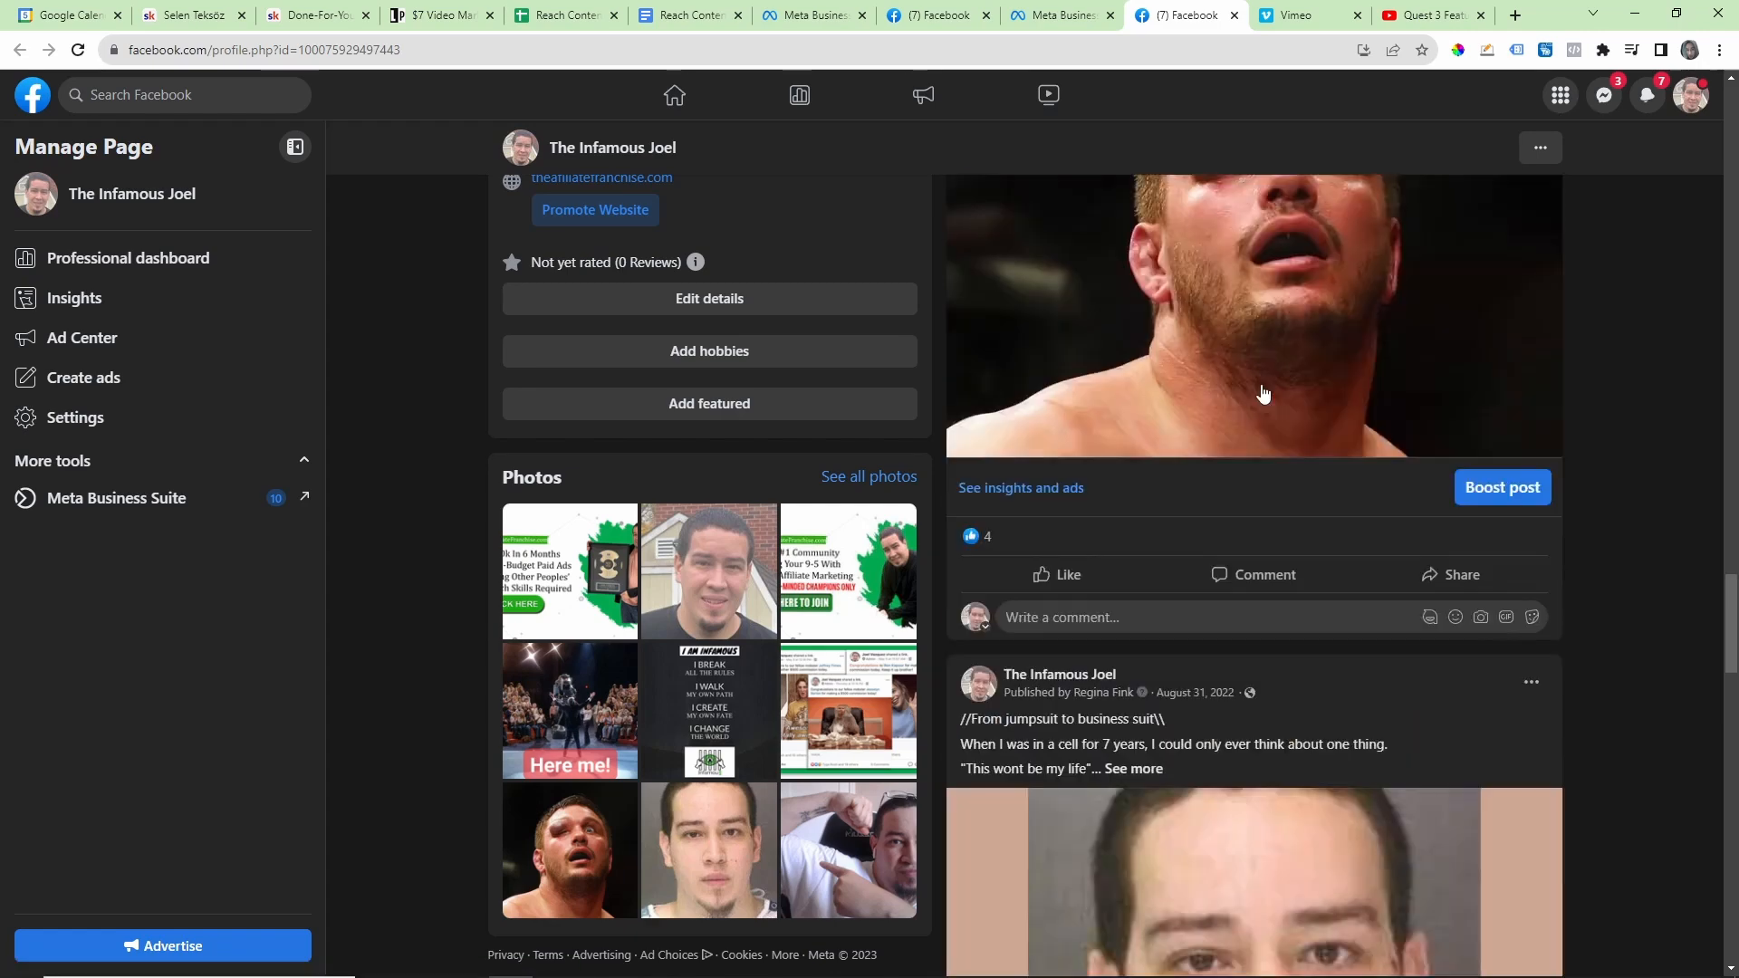
scroll(1257, 389, down, 10)
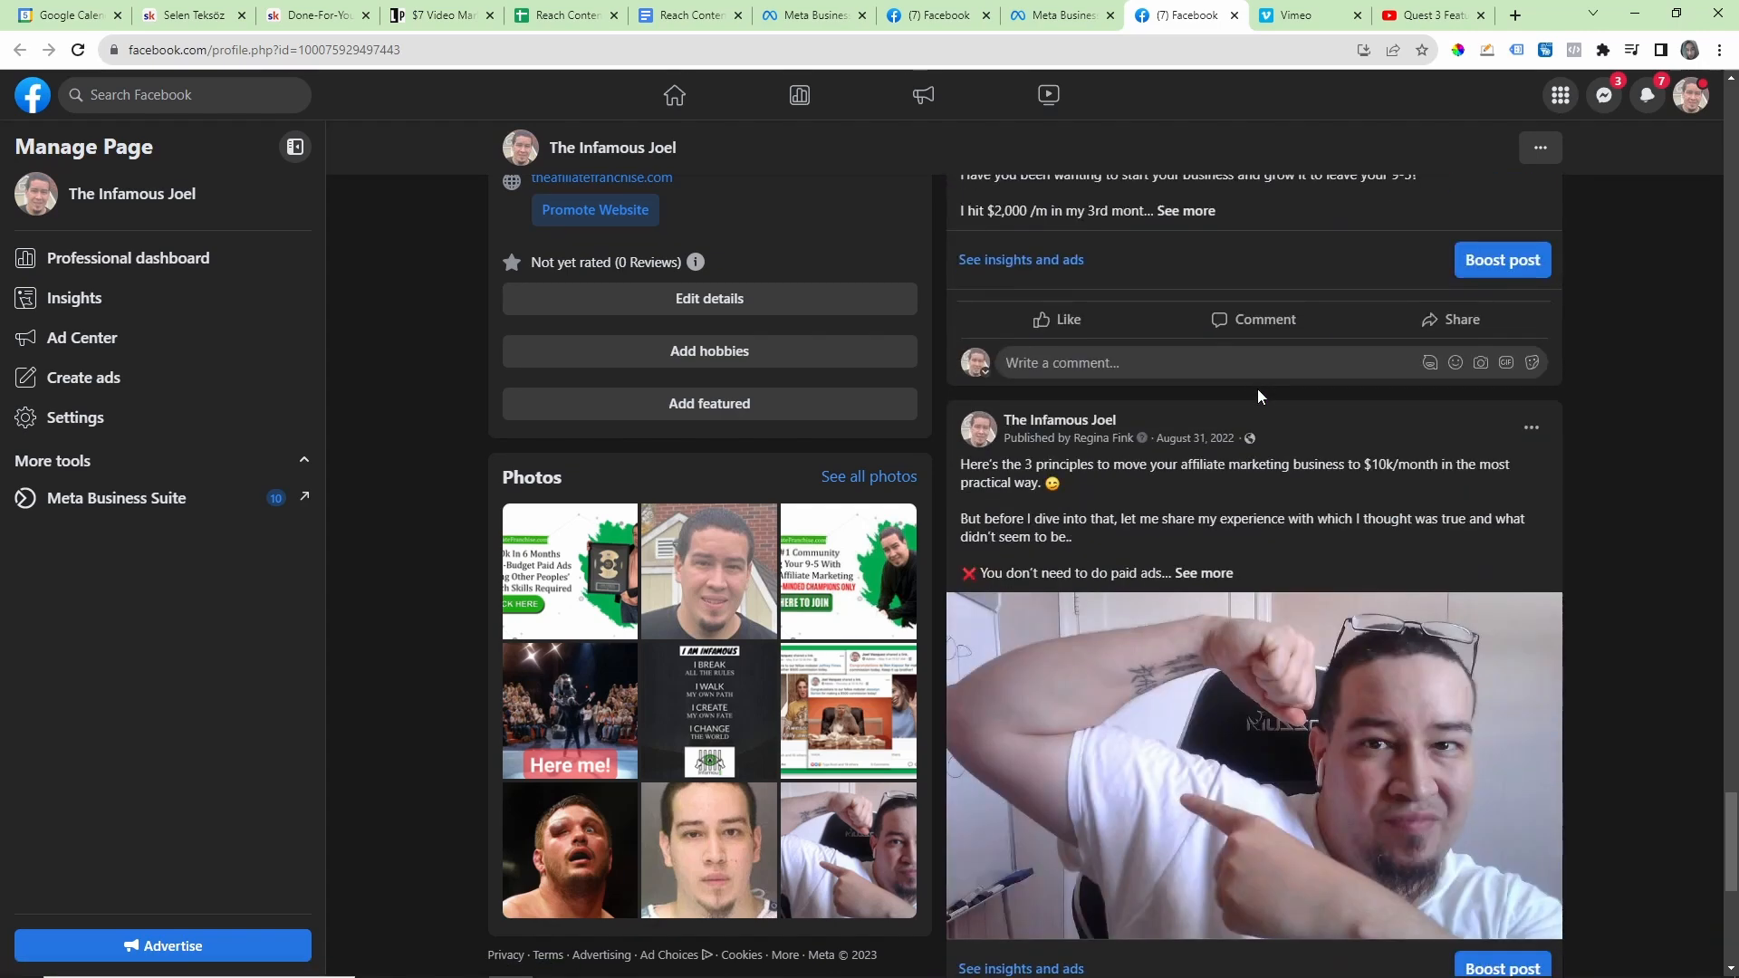
scroll(1276, 634, up, 15)
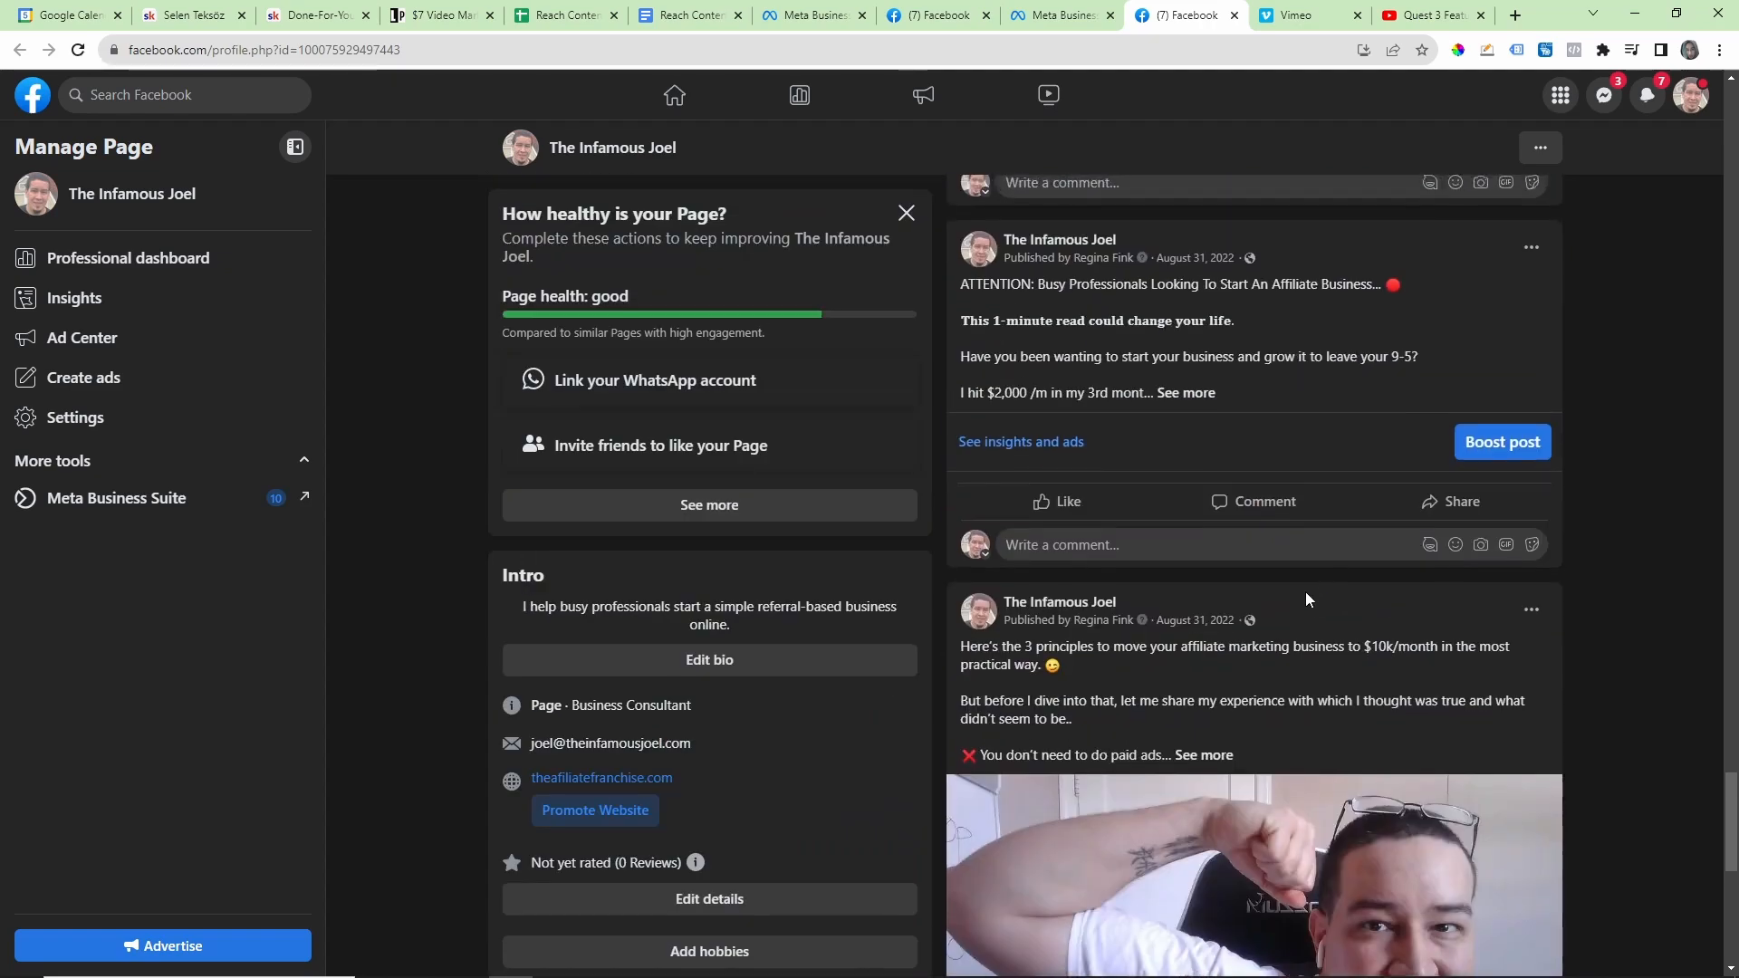
scroll(1290, 559, up, 15)
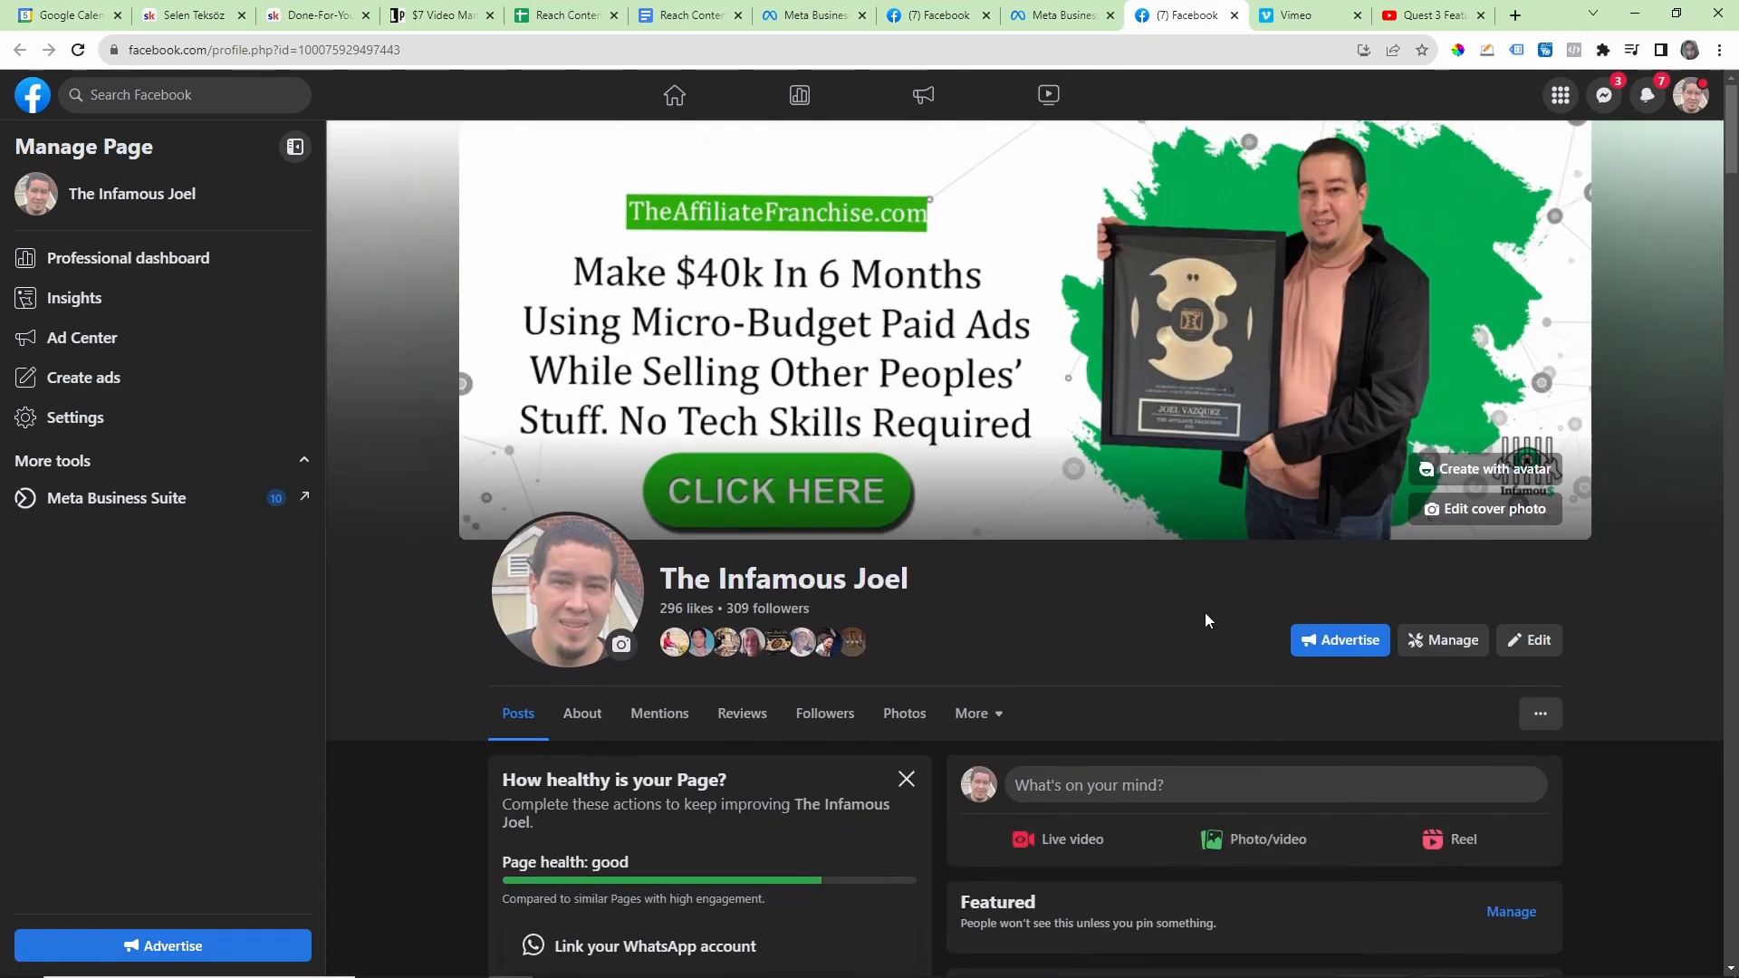
scroll(1296, 634, down, 12)
scroll(1383, 469, down, 10)
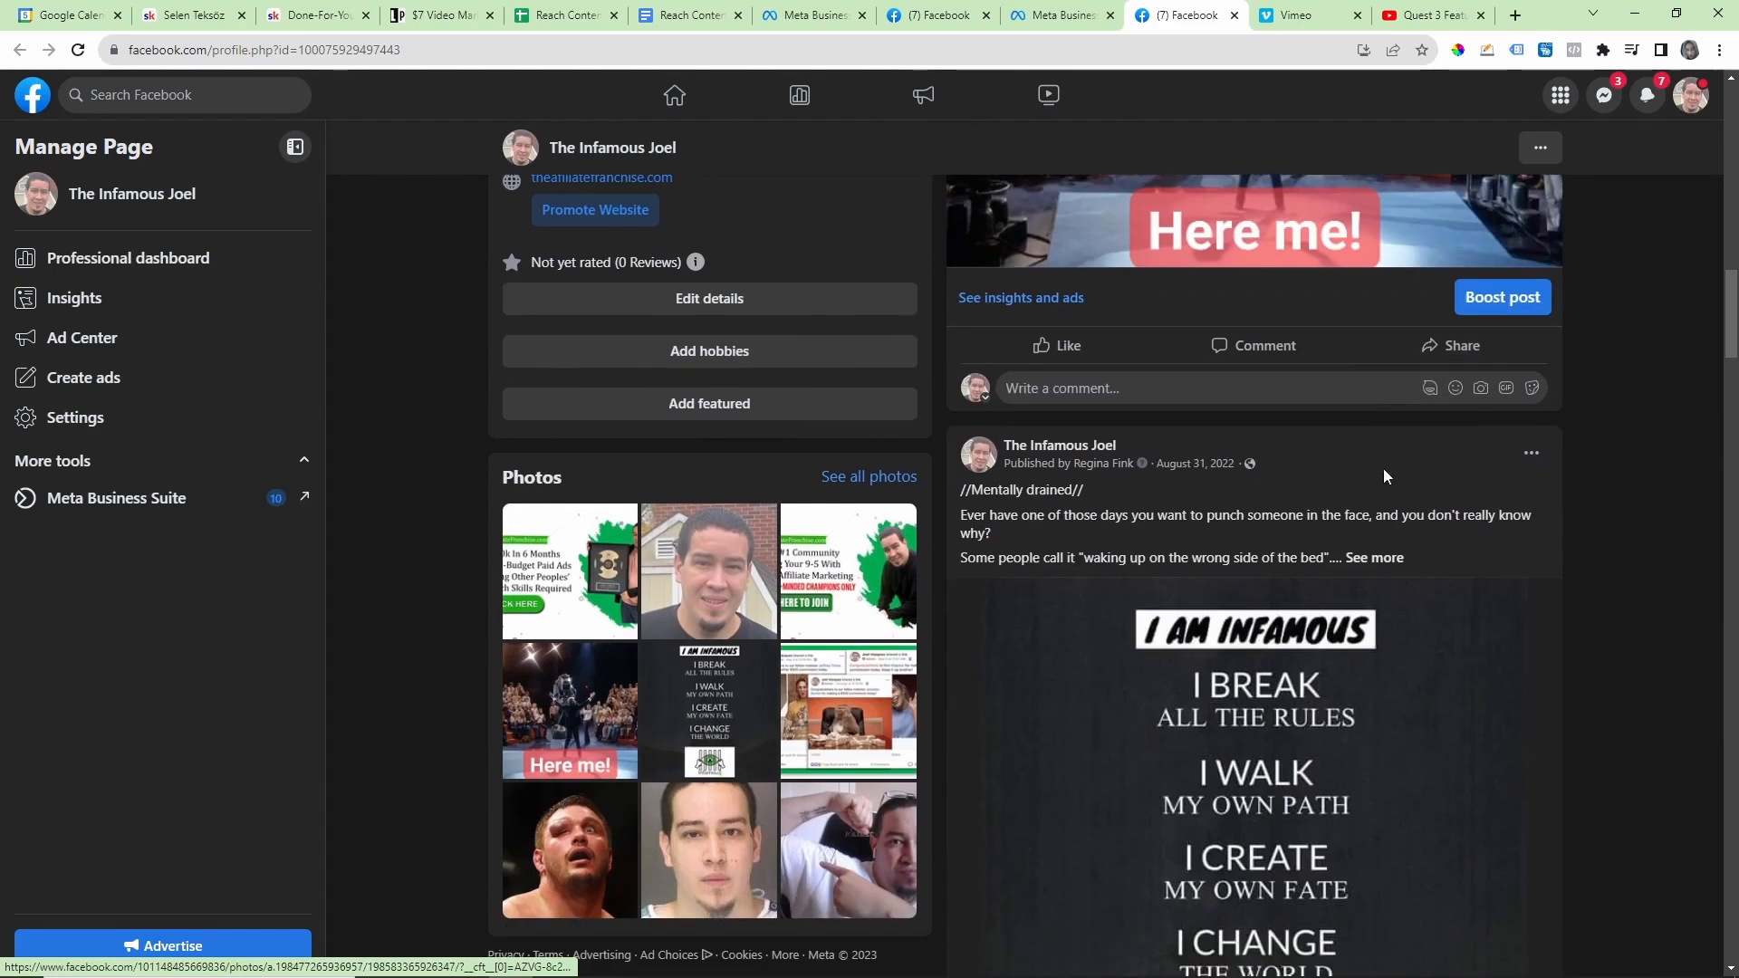
scroll(1331, 489, down, 5)
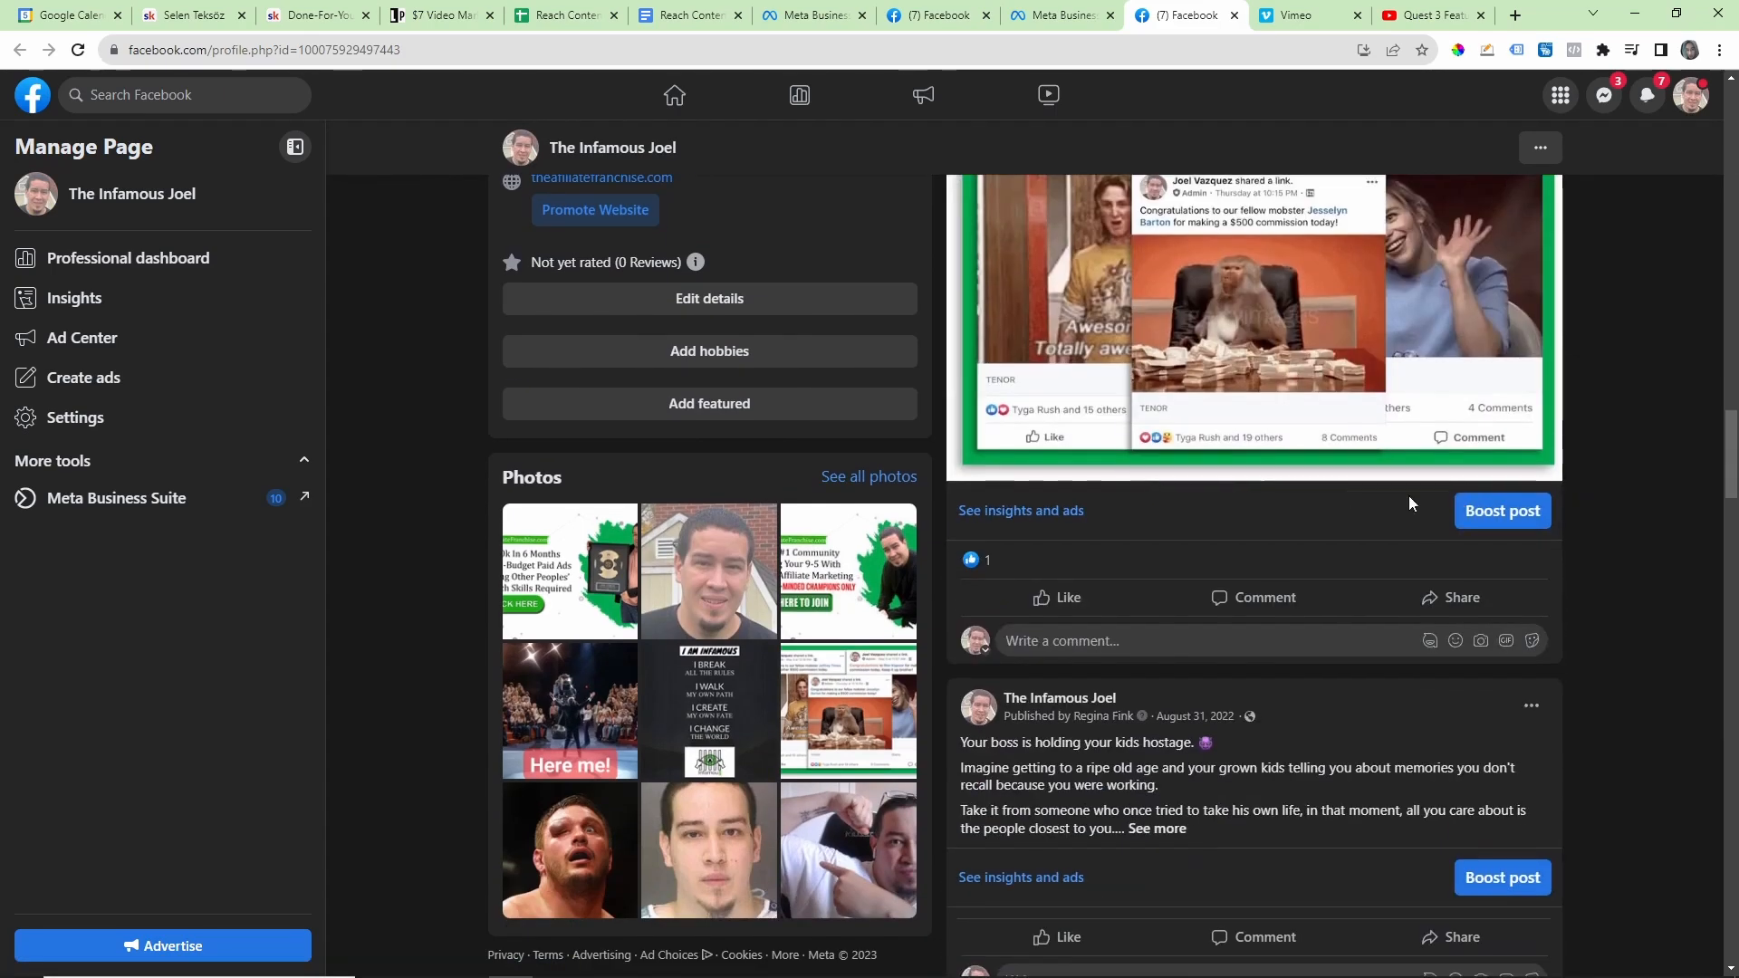
scroll(1331, 580, up, 10)
scroll(1323, 670, down, 8)
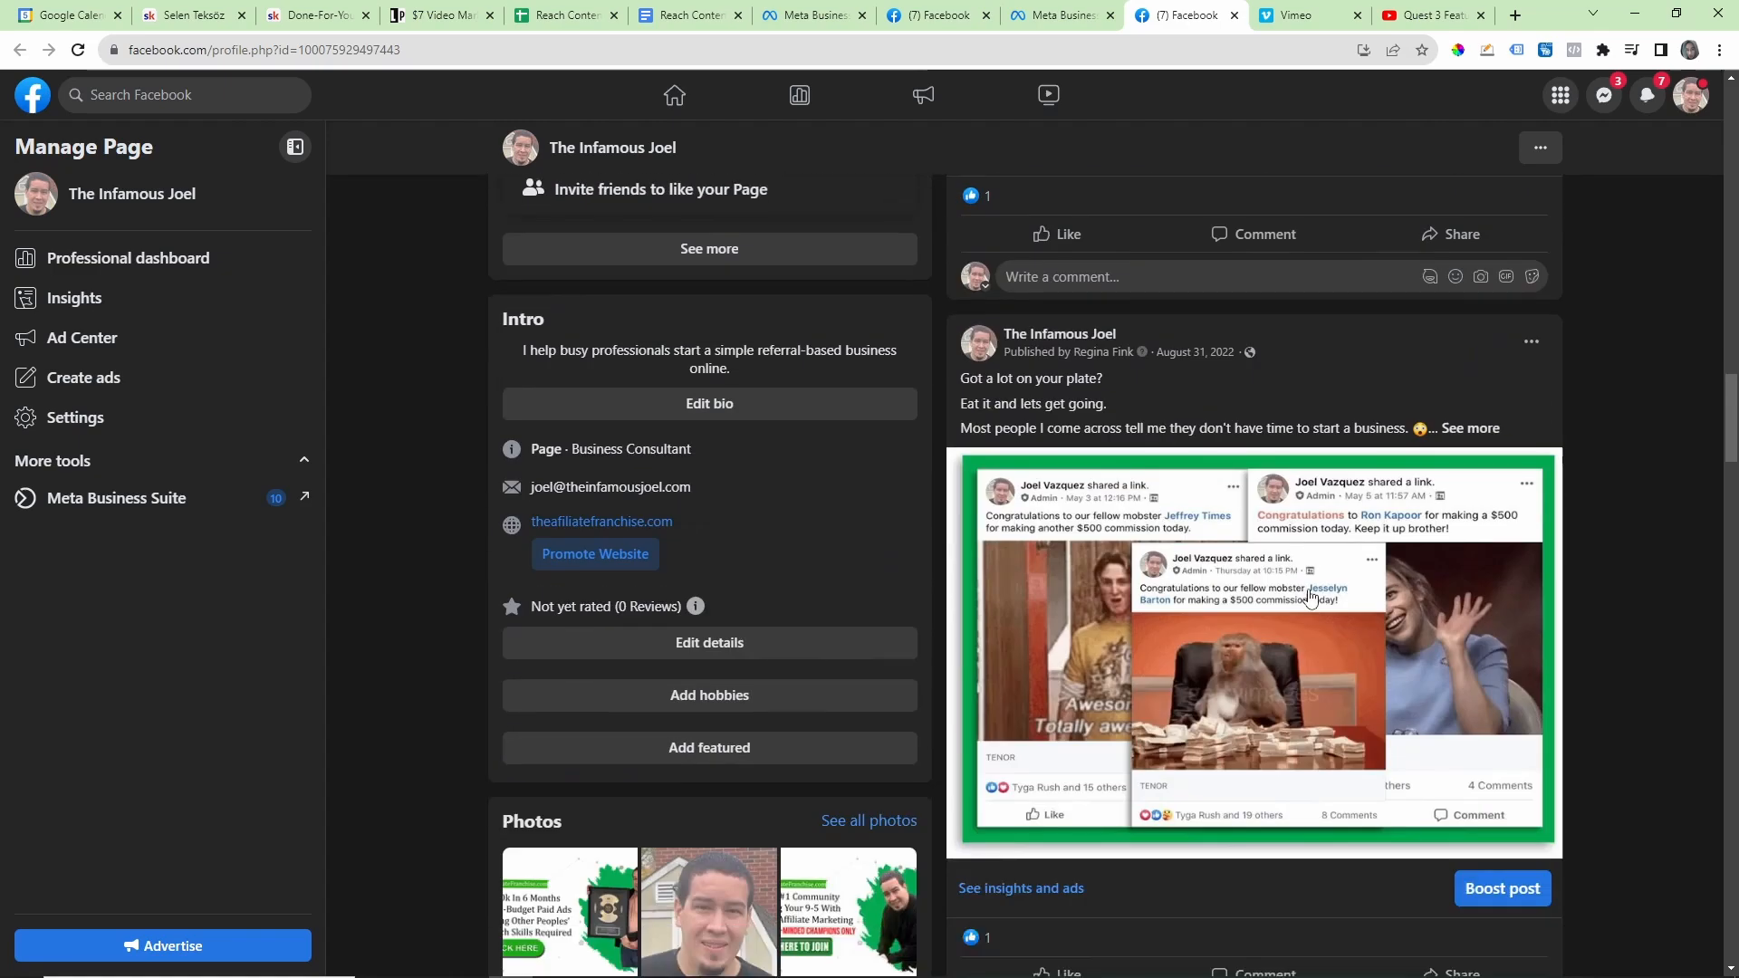
scroll(1432, 525, down, 15)
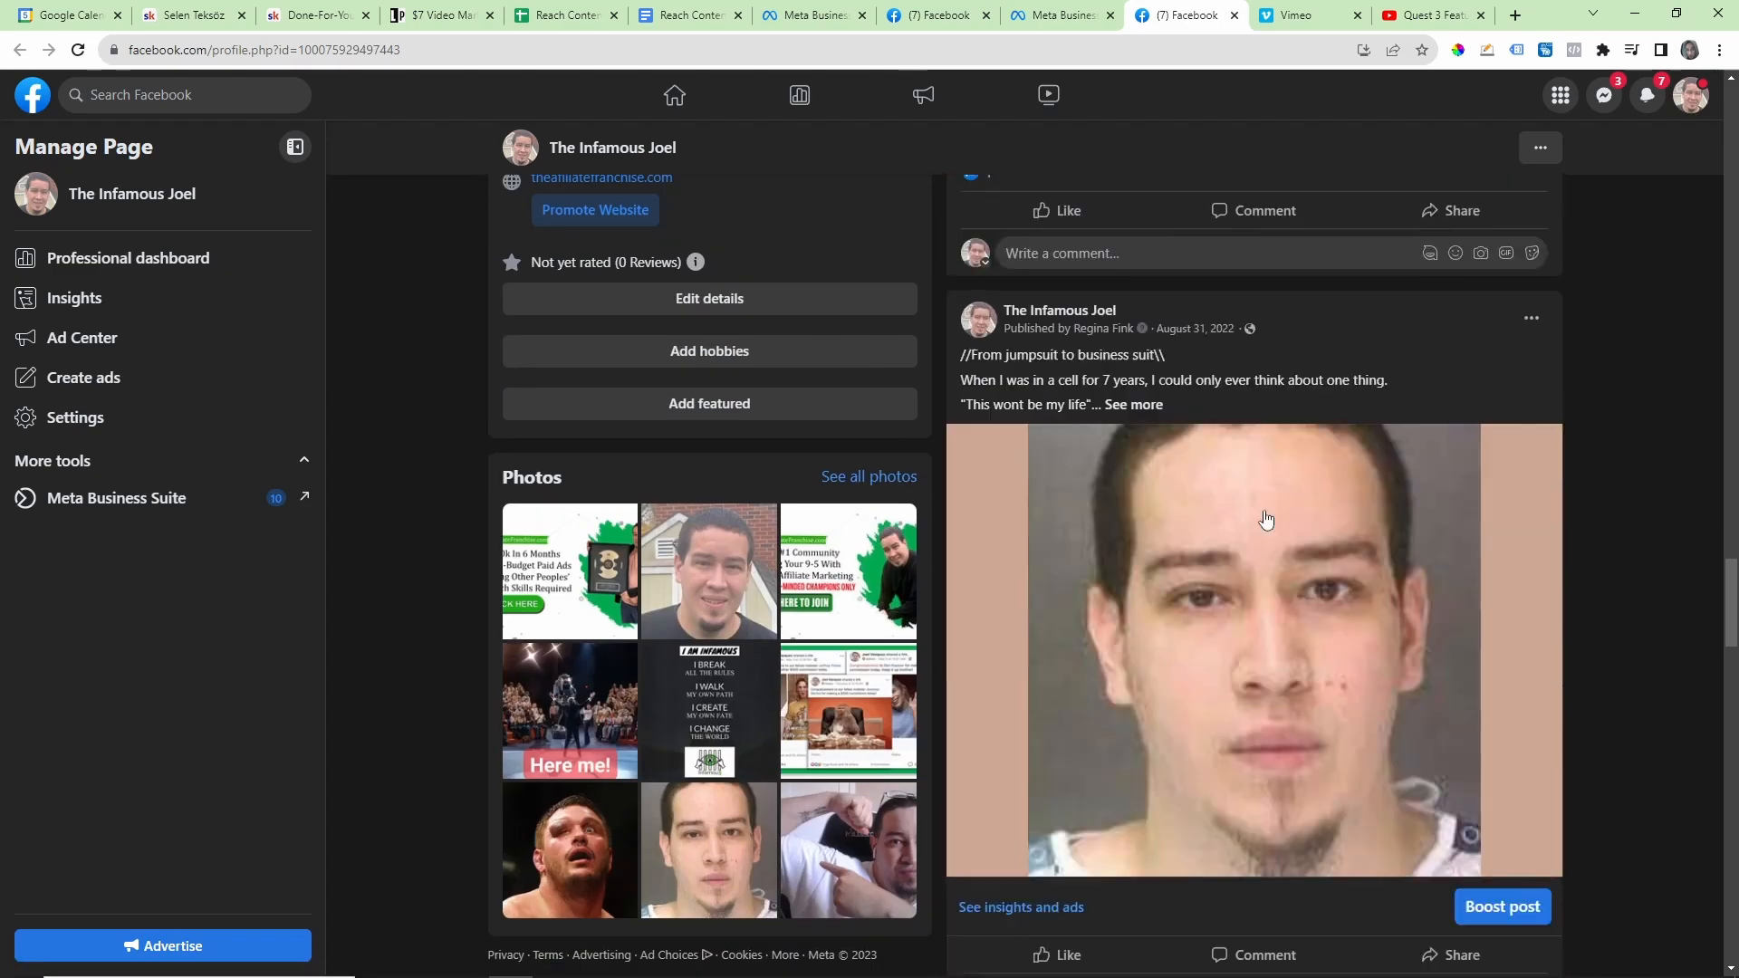
scroll(1207, 497, up, 7)
scroll(1313, 503, up, 15)
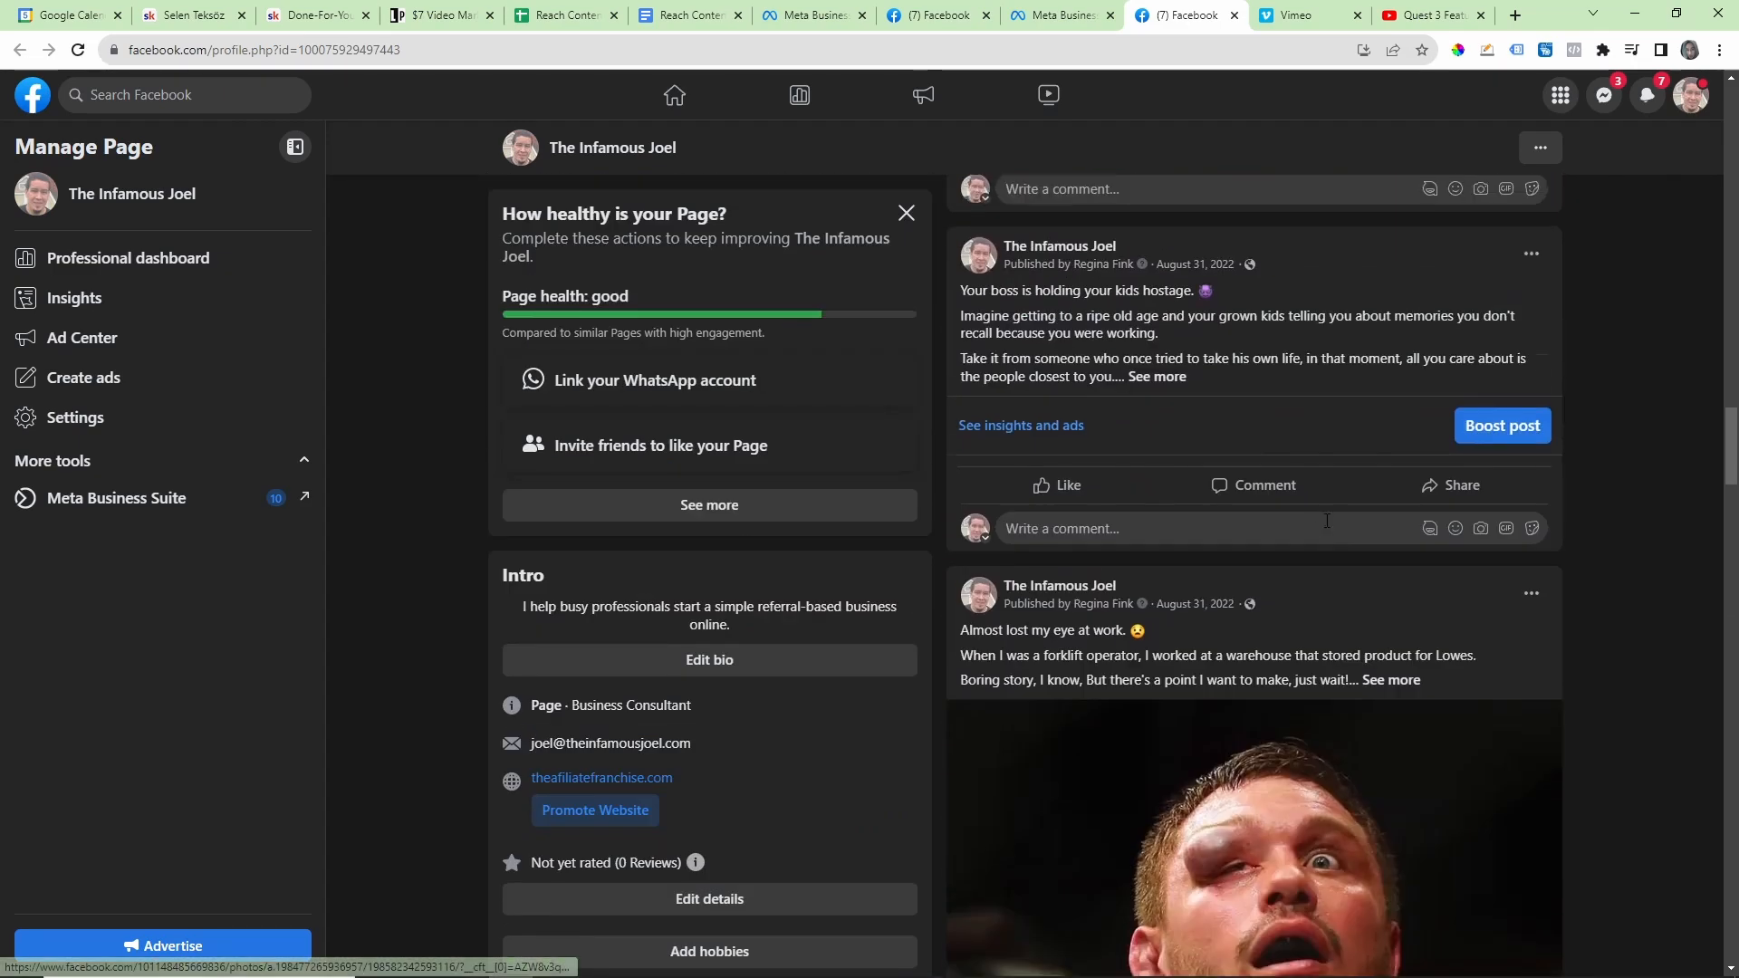
scroll(1284, 503, up, 10)
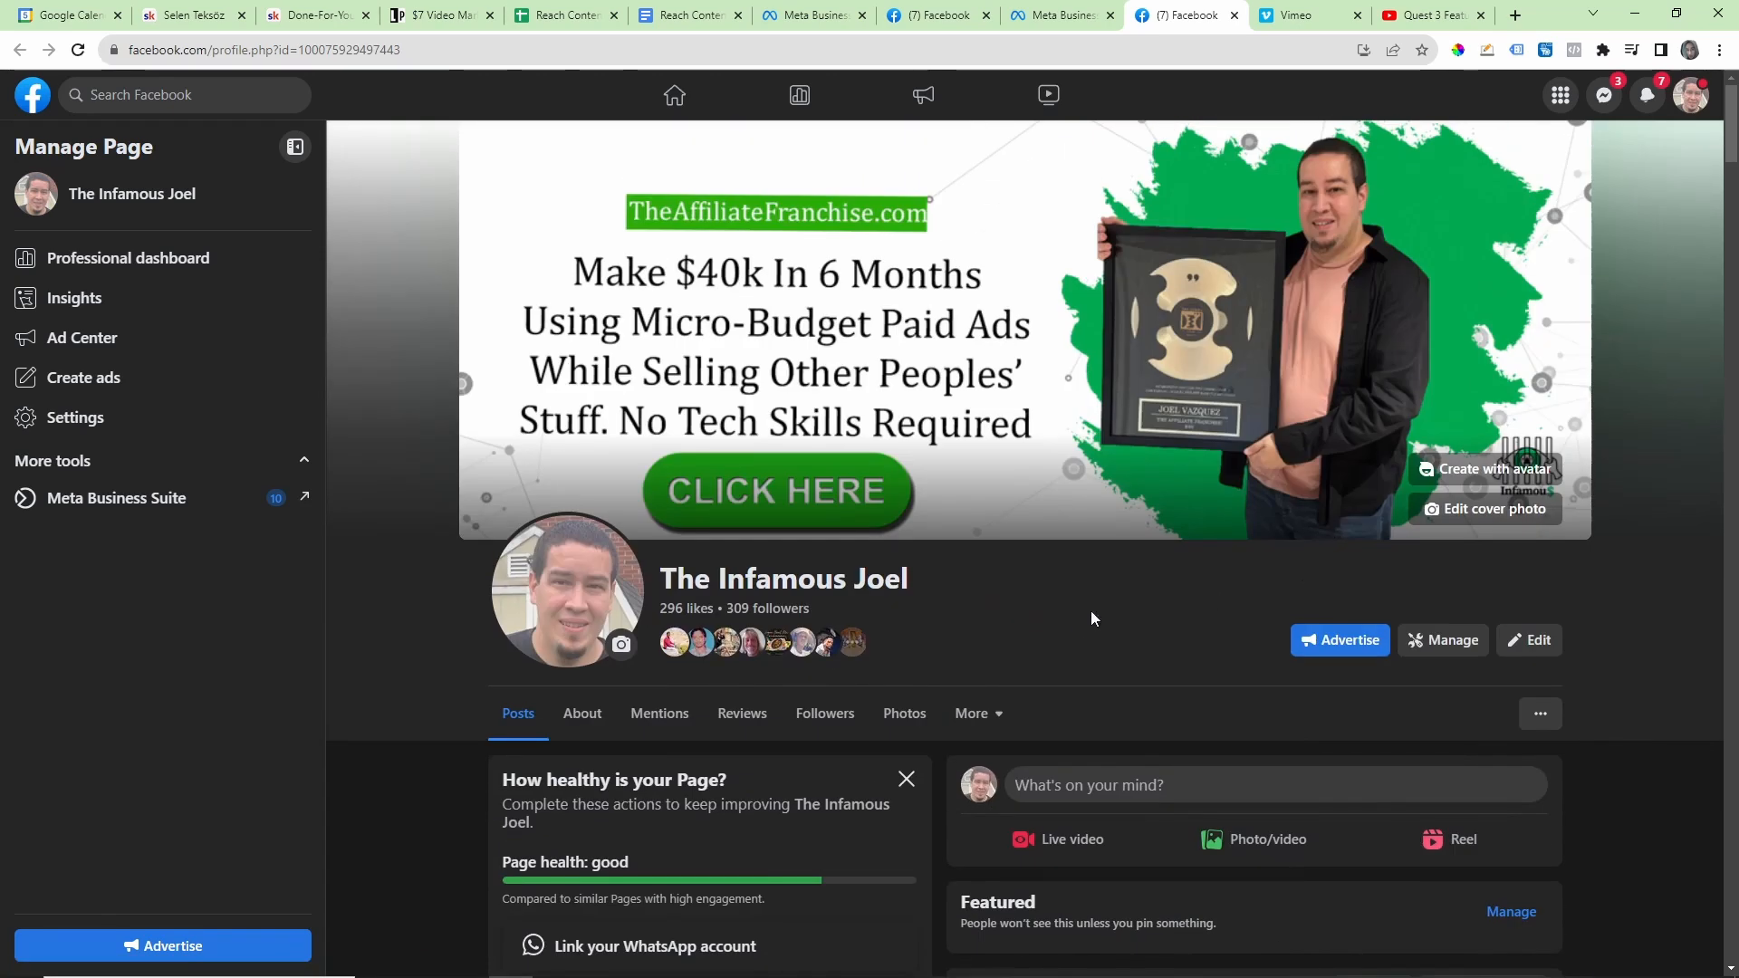
Step: Examine the page's Intro section, including the bio, contact details and website link, along with the Photos grid
scroll(911, 602, down, 8)
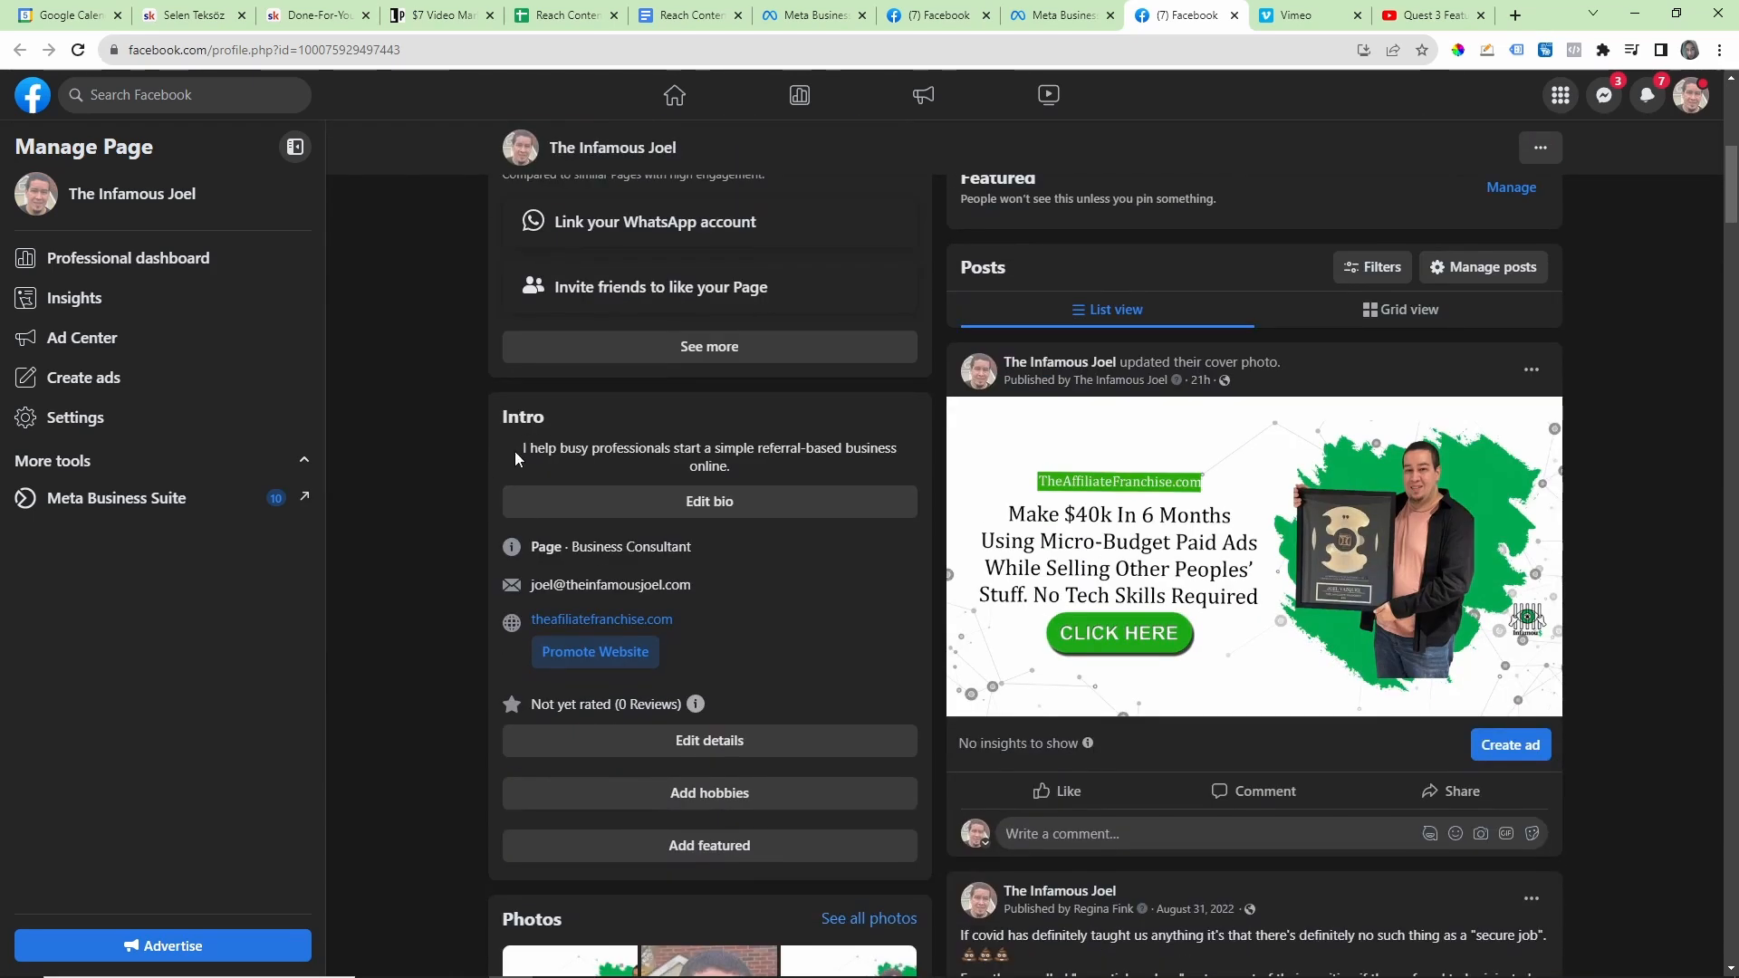
mouse_move(515, 453)
mouse_down()
mouse_move(822, 450)
mouse_move(502, 448)
mouse_up()
click(693, 444)
scroll(750, 595, down, 10)
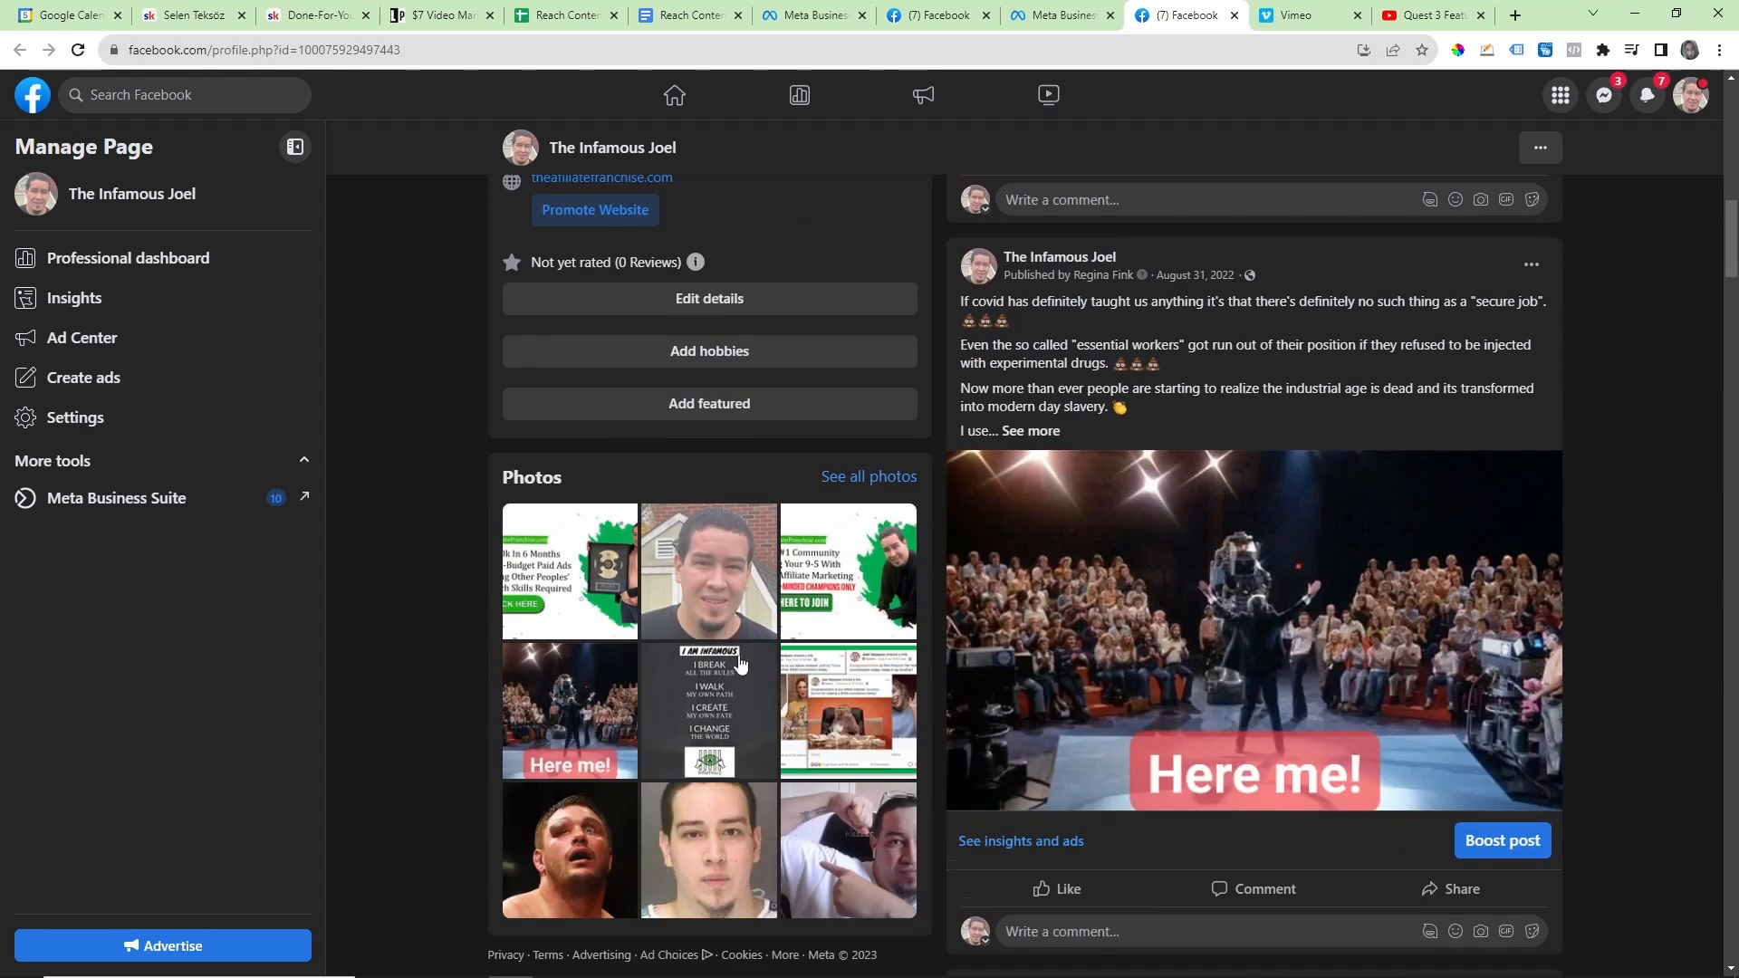
scroll(980, 610, up, 6)
drag(744, 722, 507, 721)
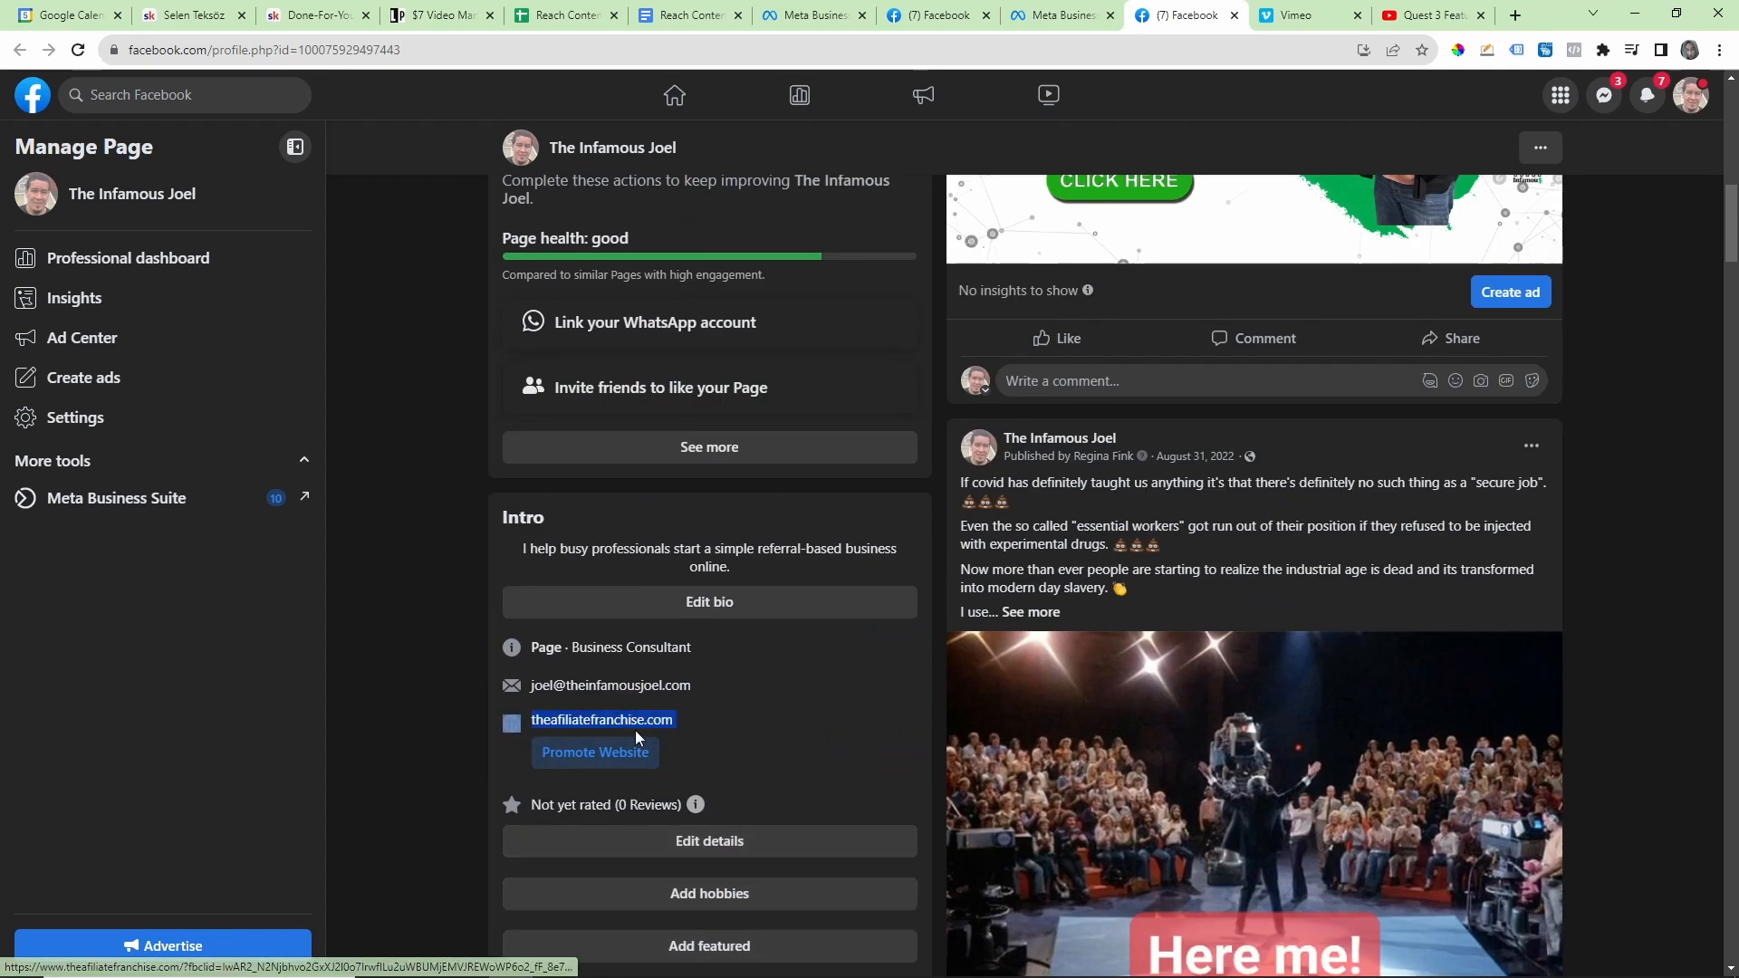
click(460, 709)
scroll(451, 842, down, 6)
scroll(444, 797, up, 10)
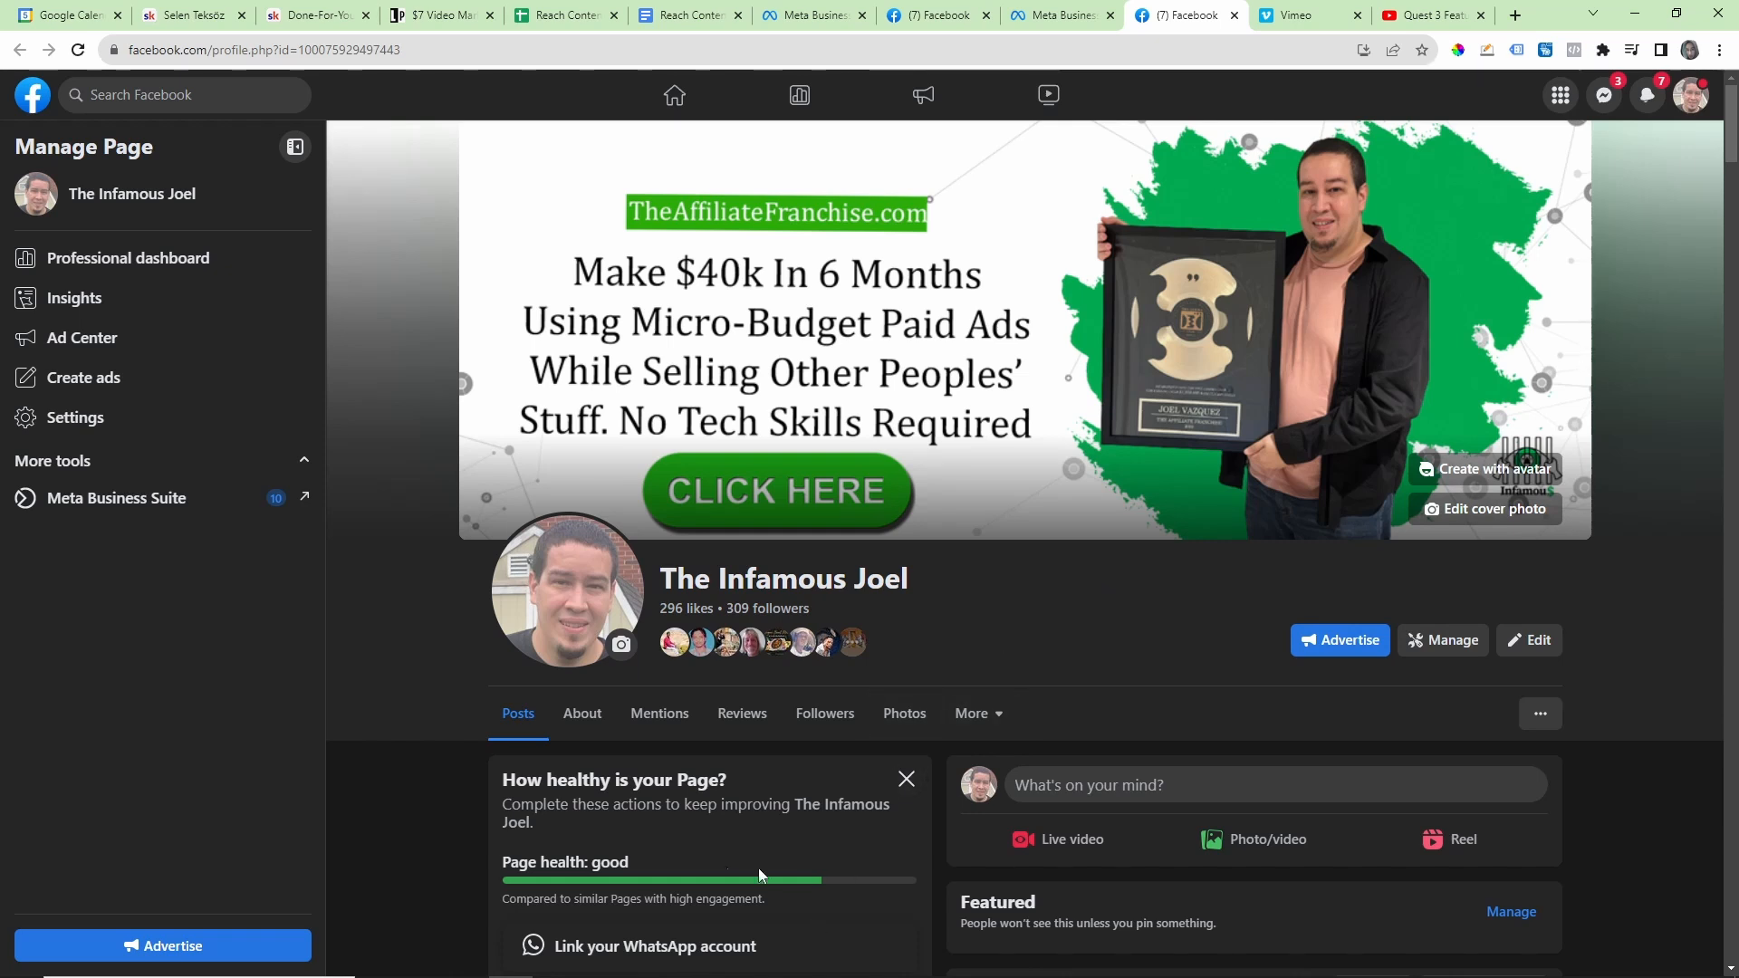
Step: Minimize Streamlabs Desktop, highlight the business.facebook.com address and show the list of business assets in Meta Business Suite
click(553, 962)
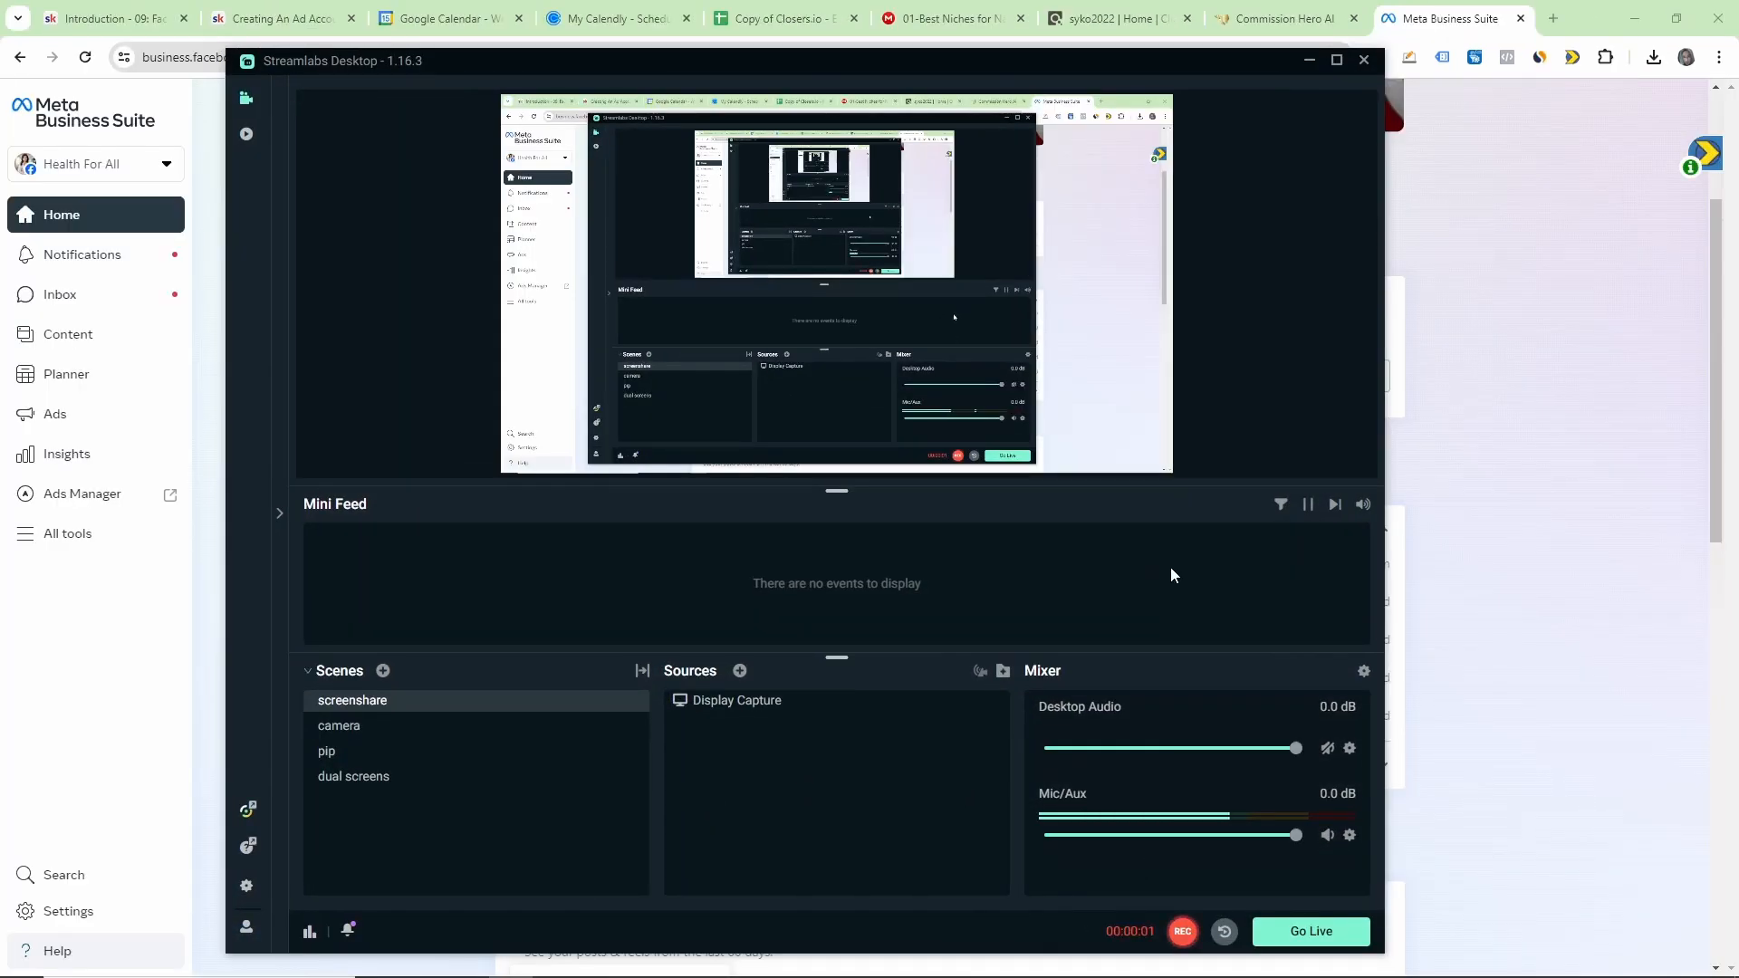
click(1309, 61)
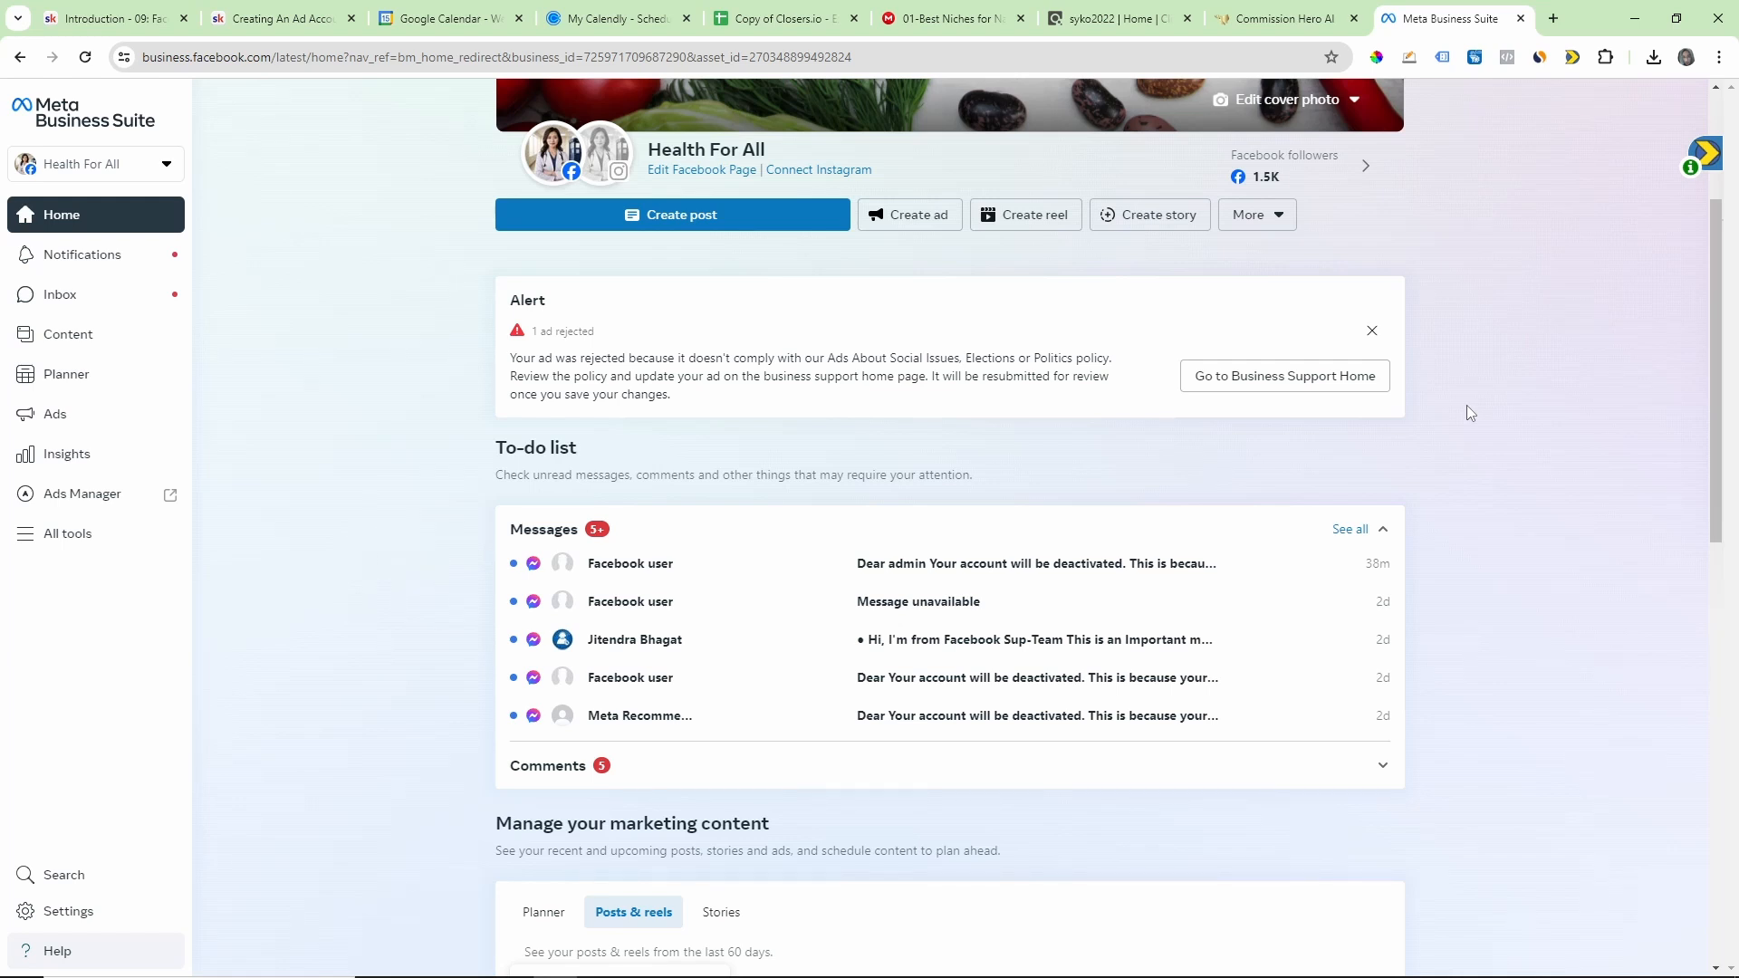
drag(270, 62, 142, 62)
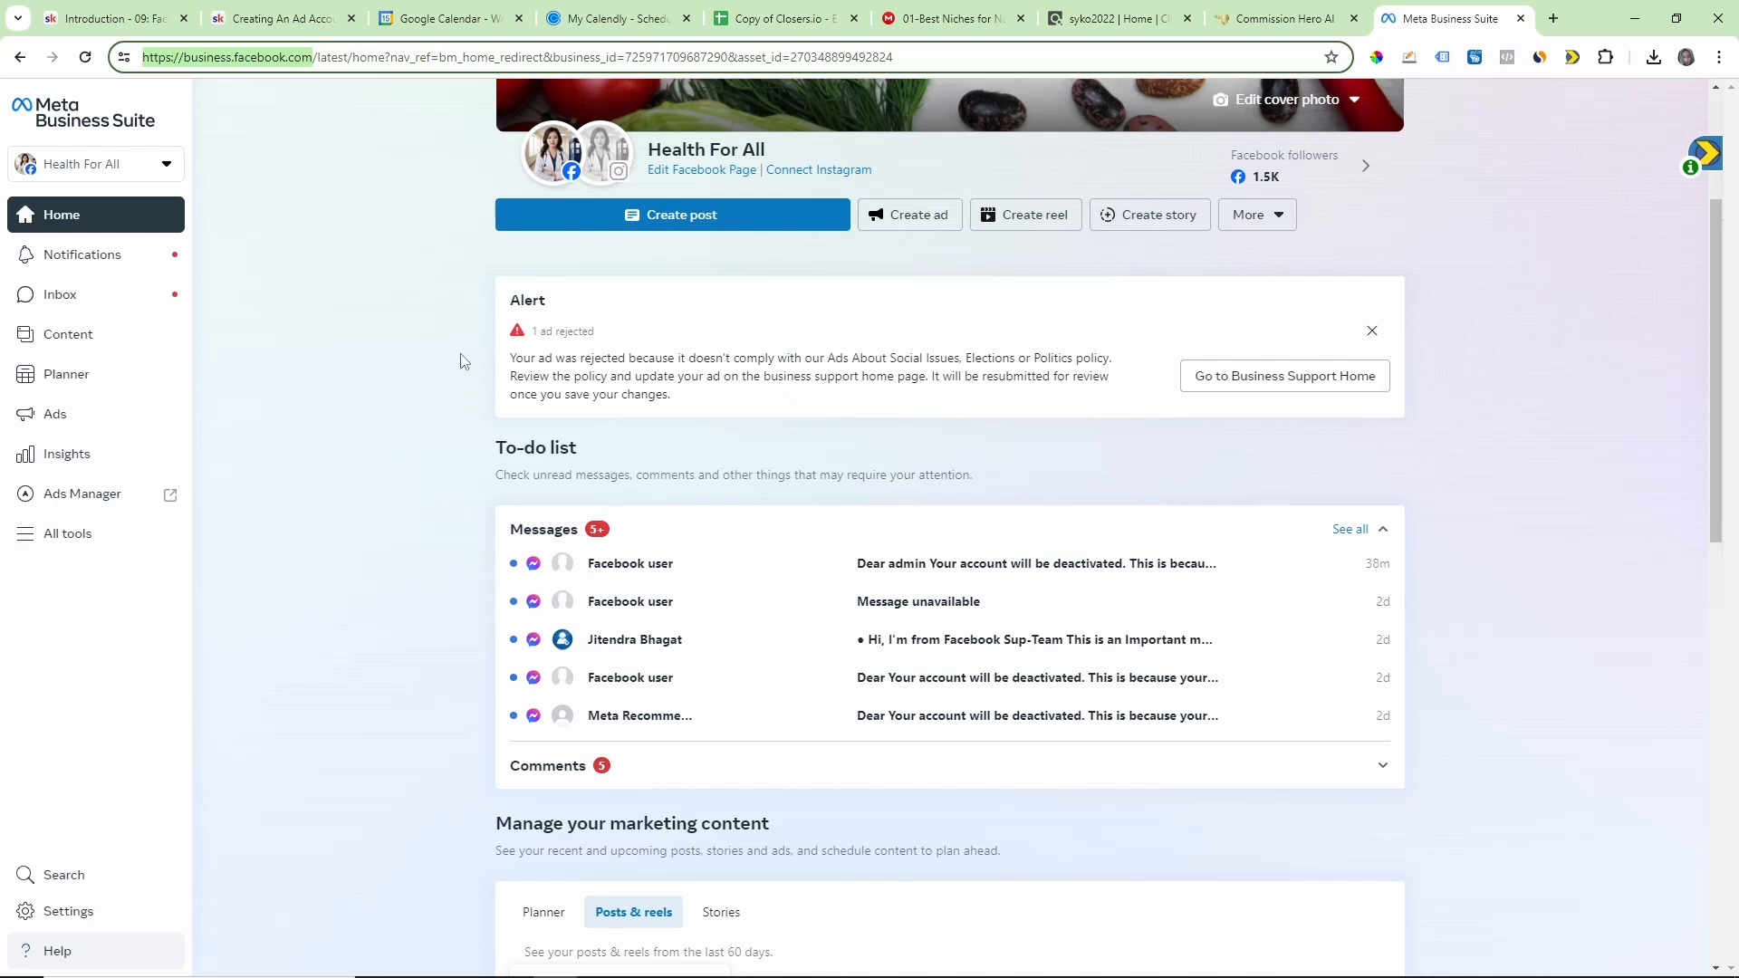
click(124, 175)
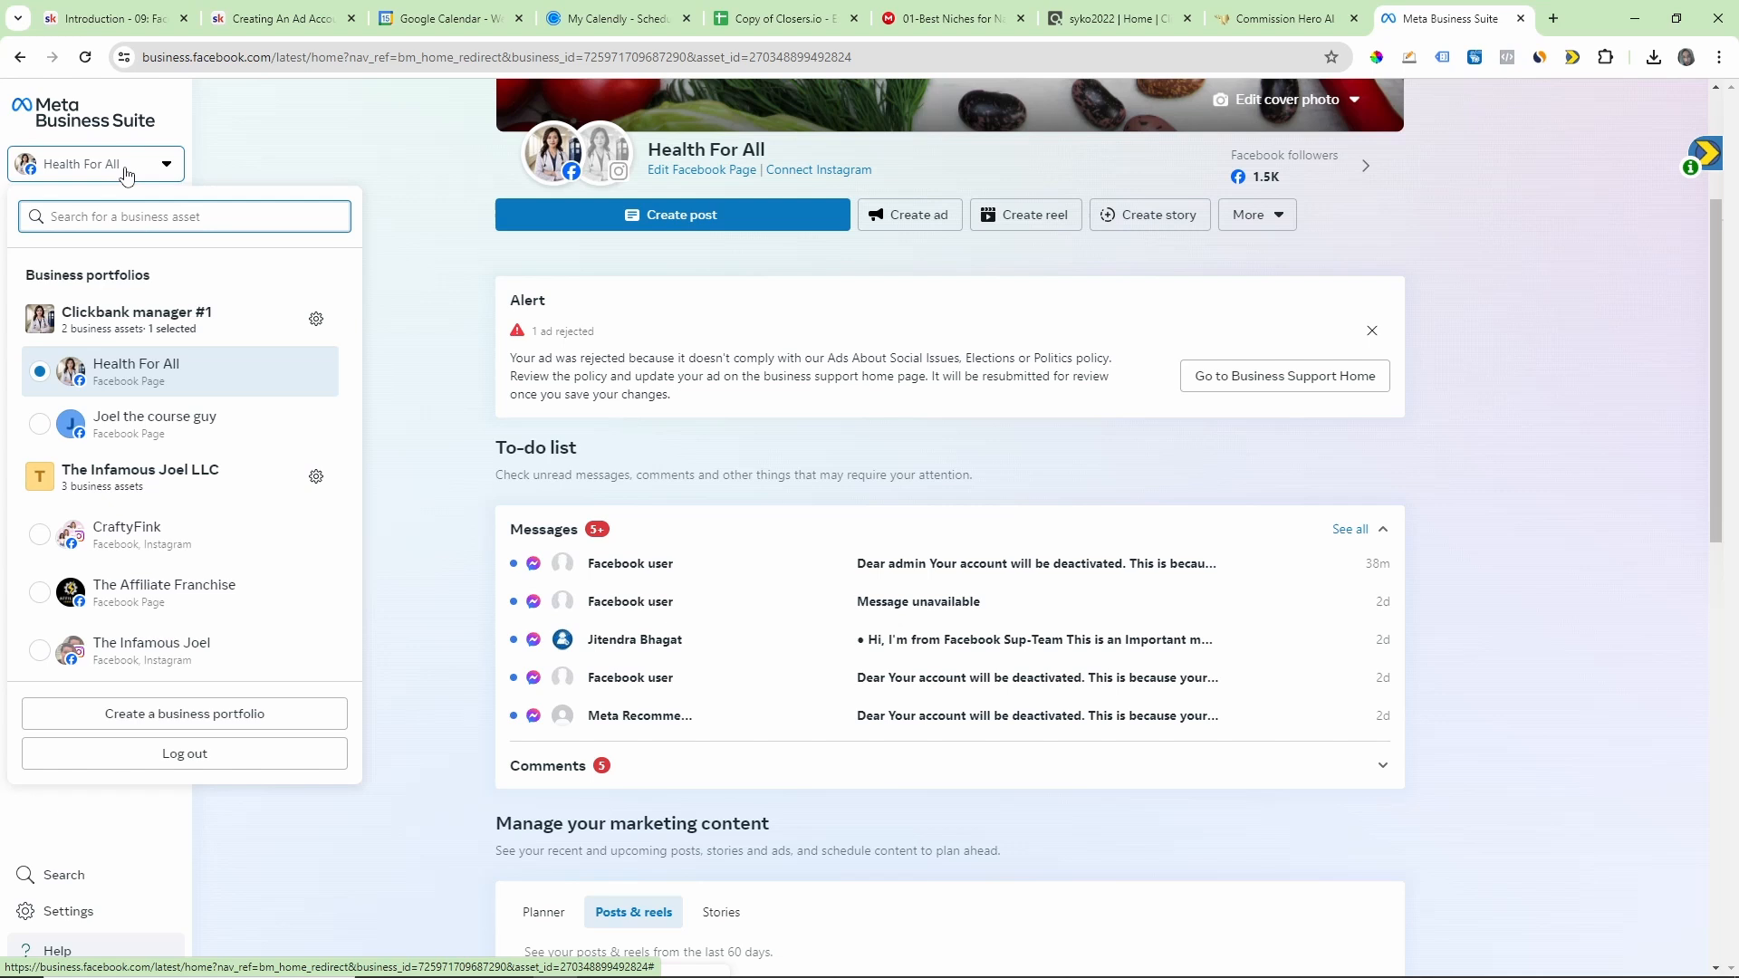
Step: Point out the business portfolios heading and the portfolios The Infamous Joel LLC and Clickbank manager #1 by highlighting their names
drag(26, 277, 160, 288)
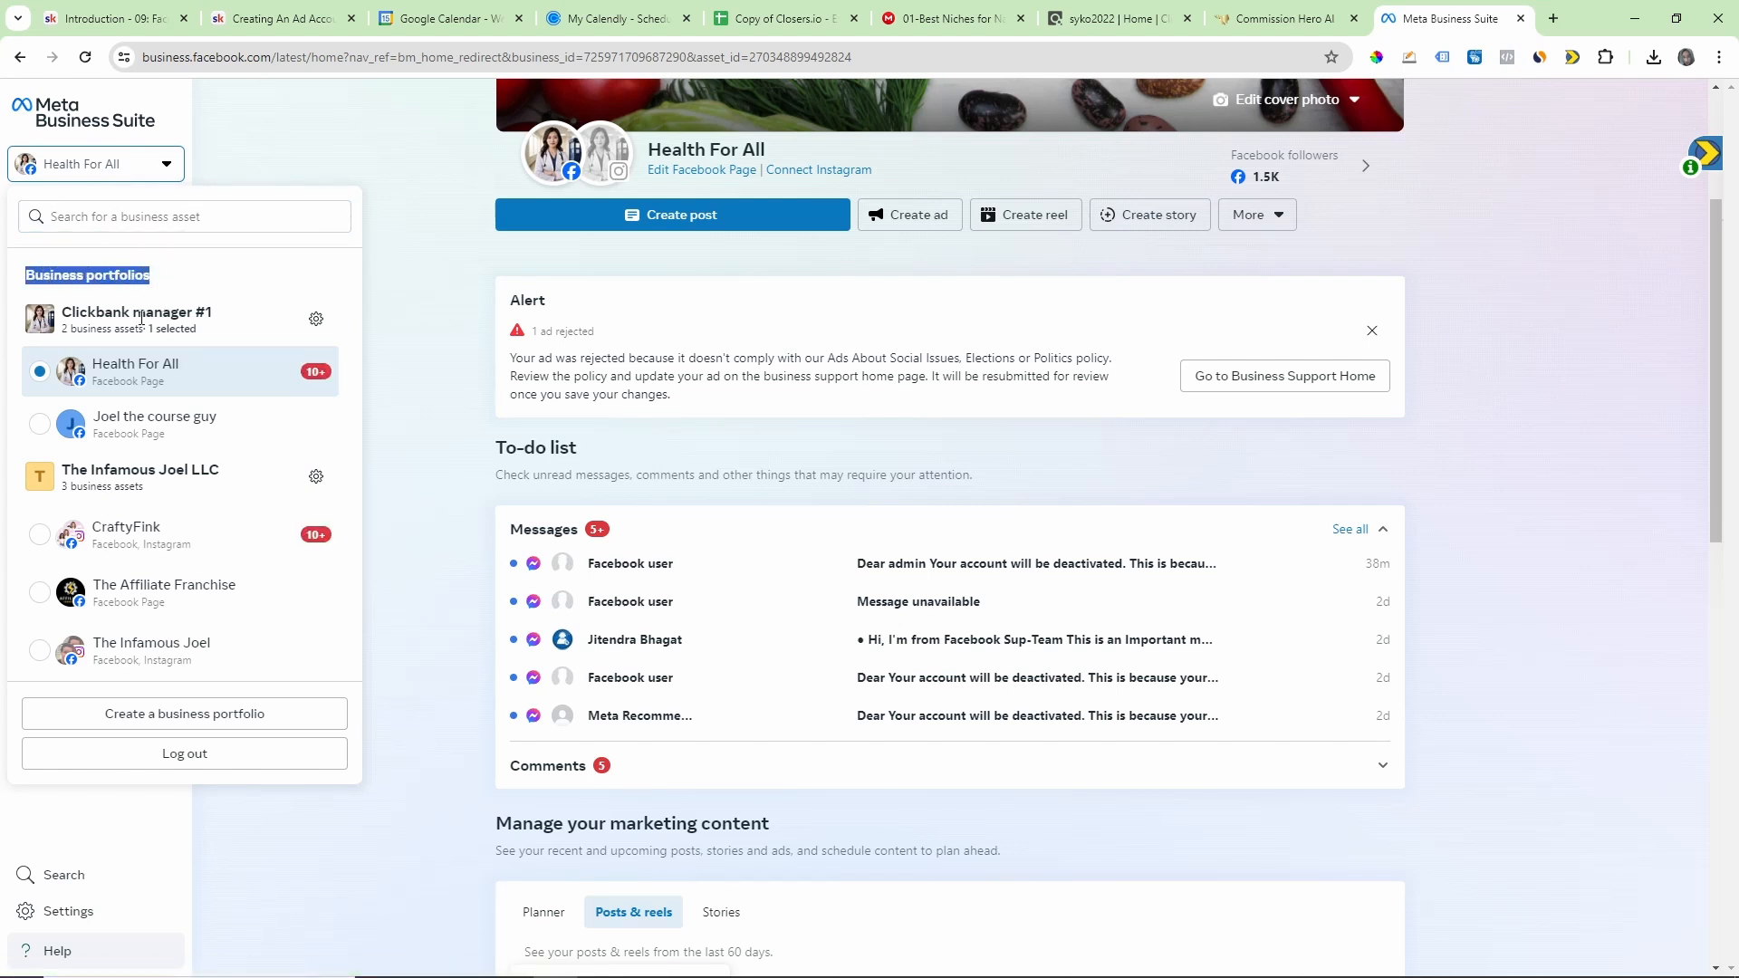
drag(221, 470, 64, 462)
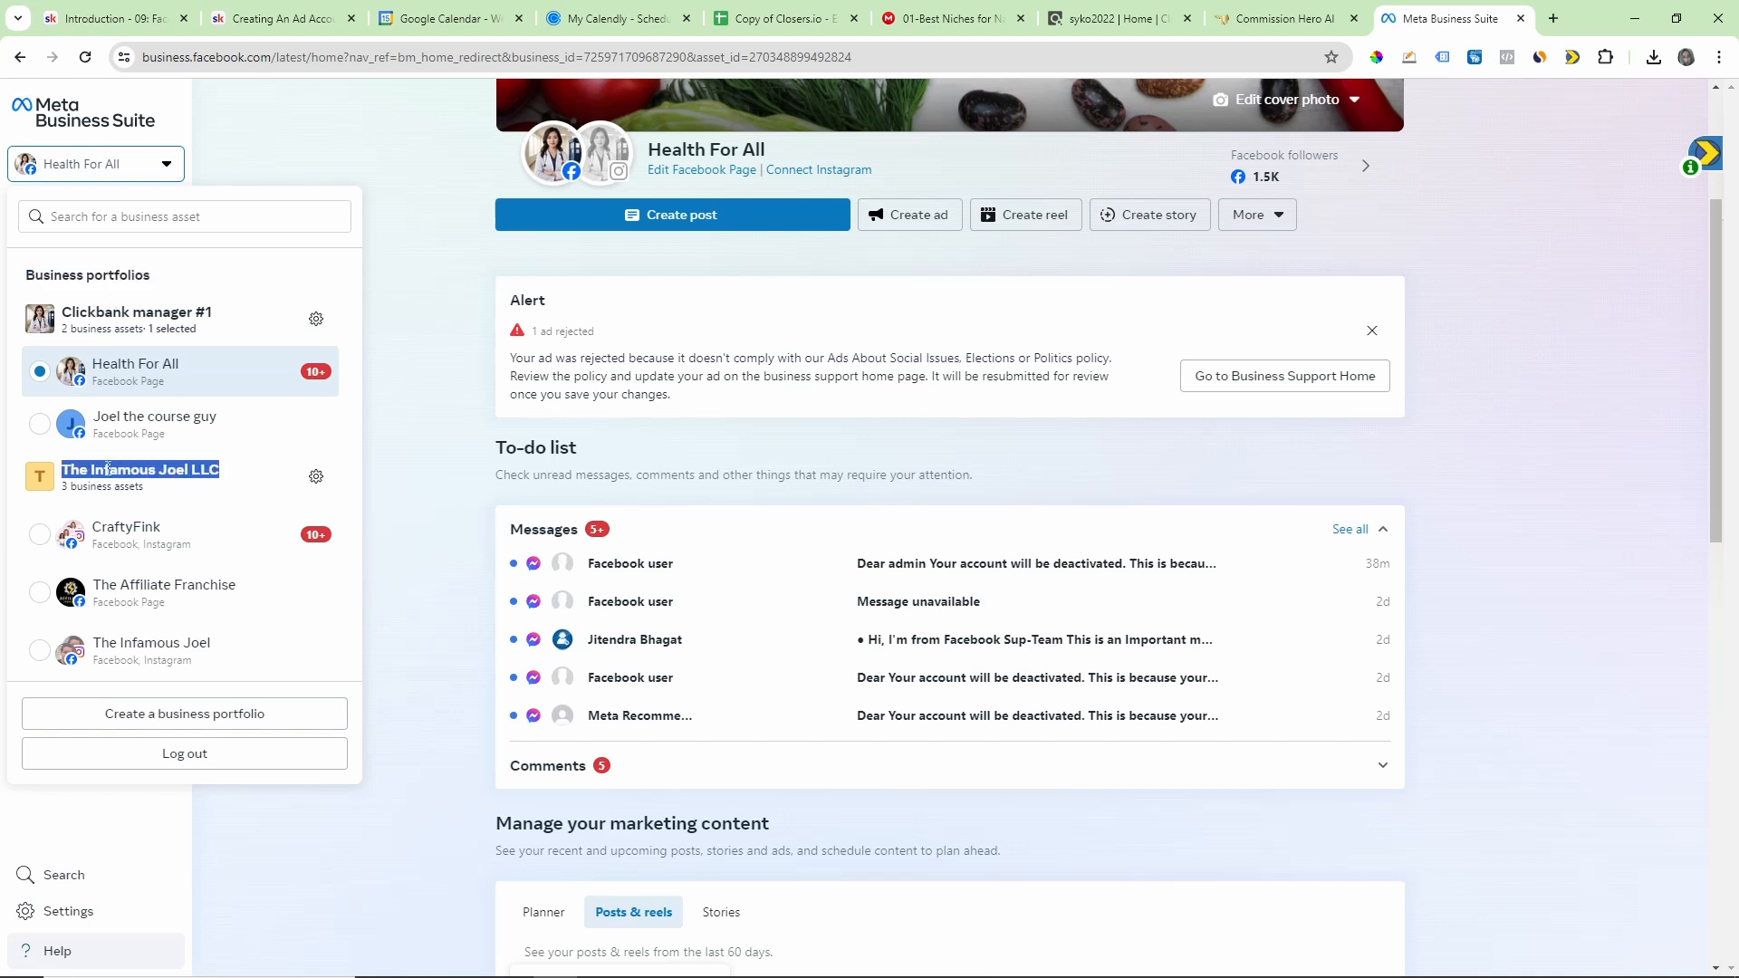
drag(226, 317, 61, 313)
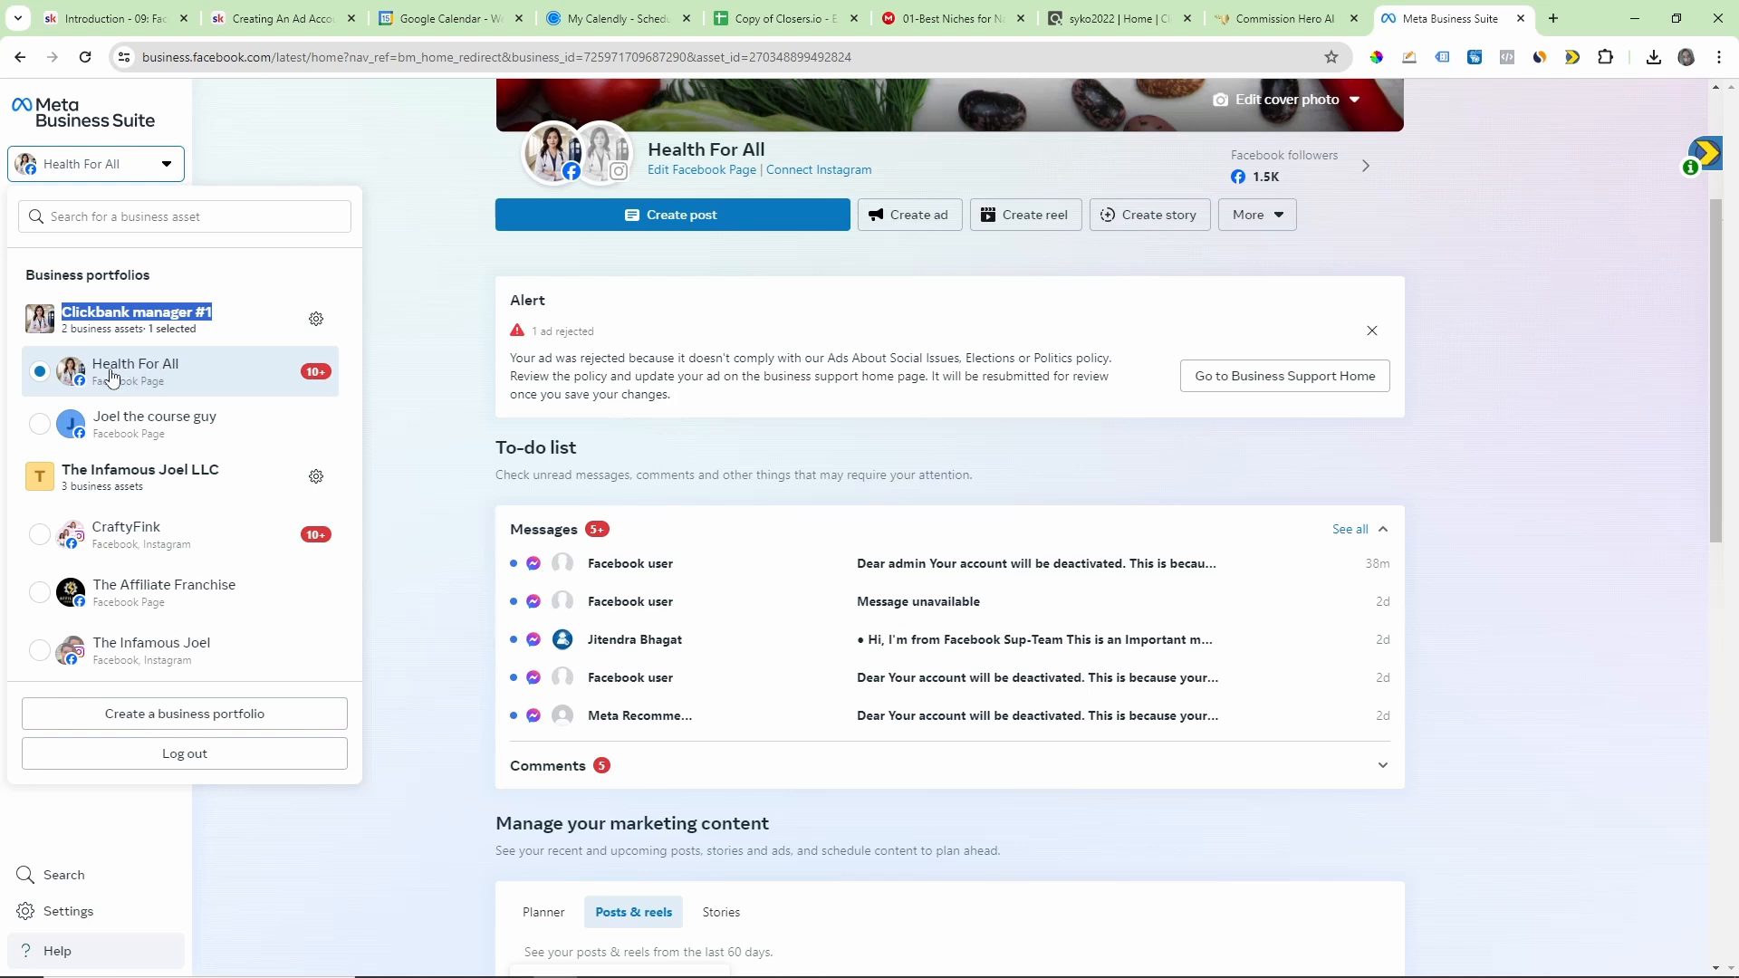
Step: Choose the Health For All page under Clickbank manager #1 and open that portfolio's settings
click(155, 382)
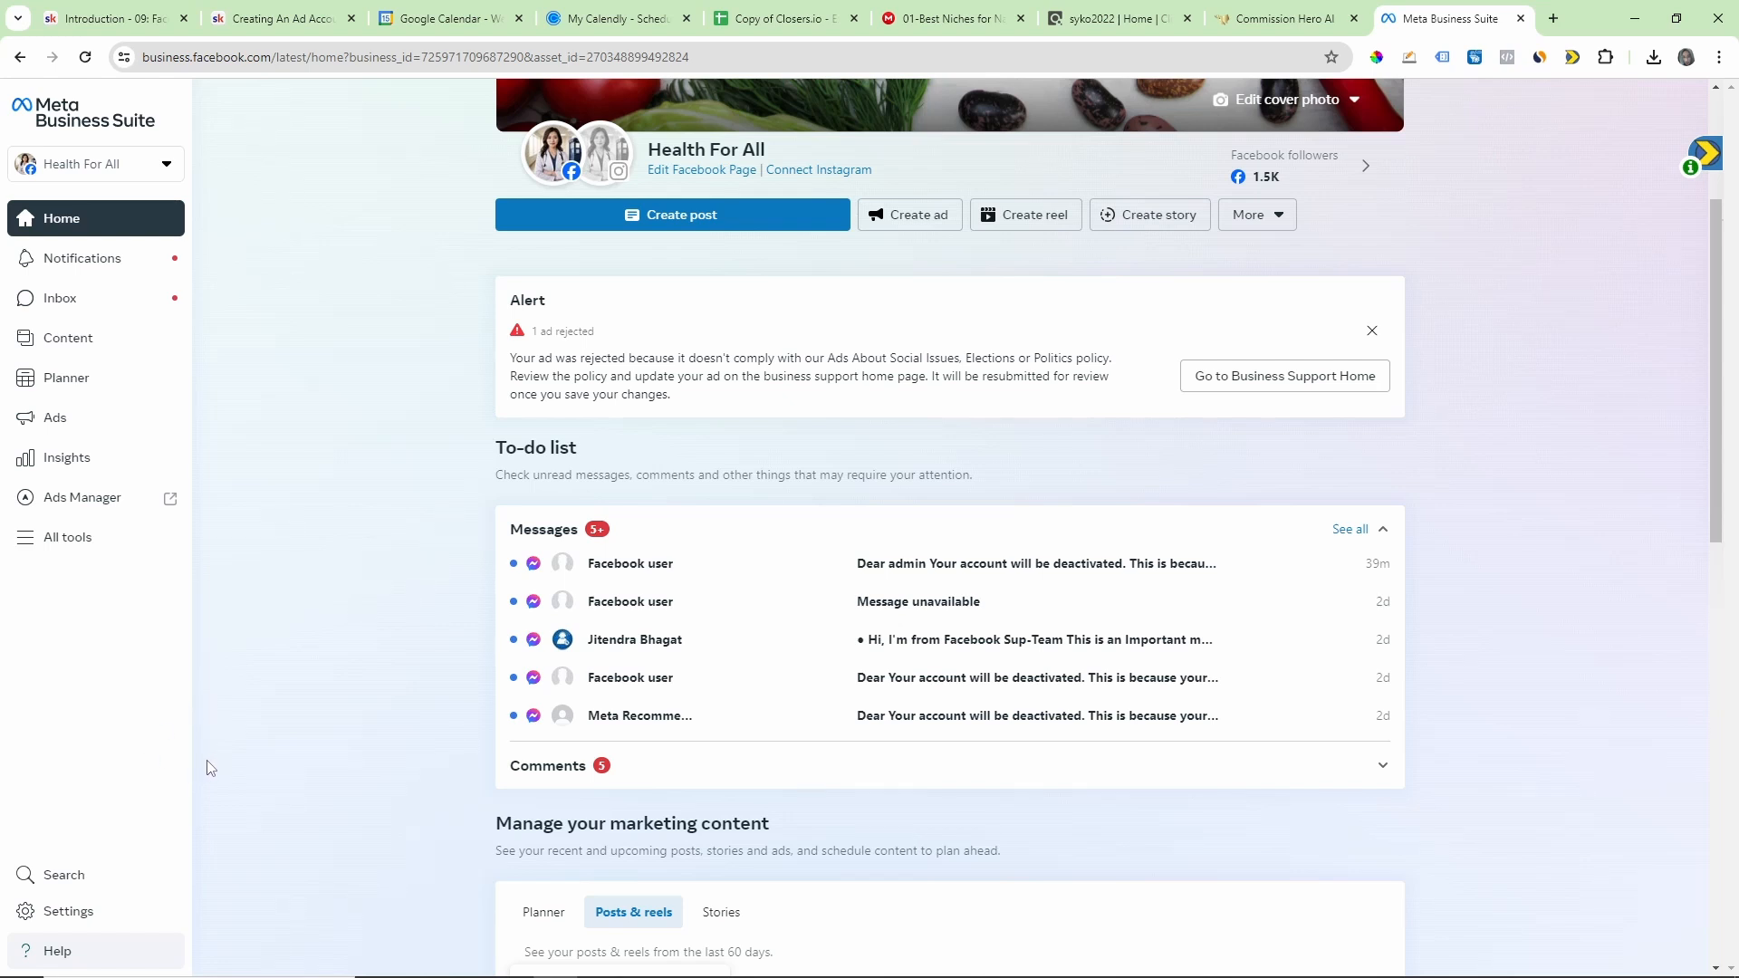
click(58, 919)
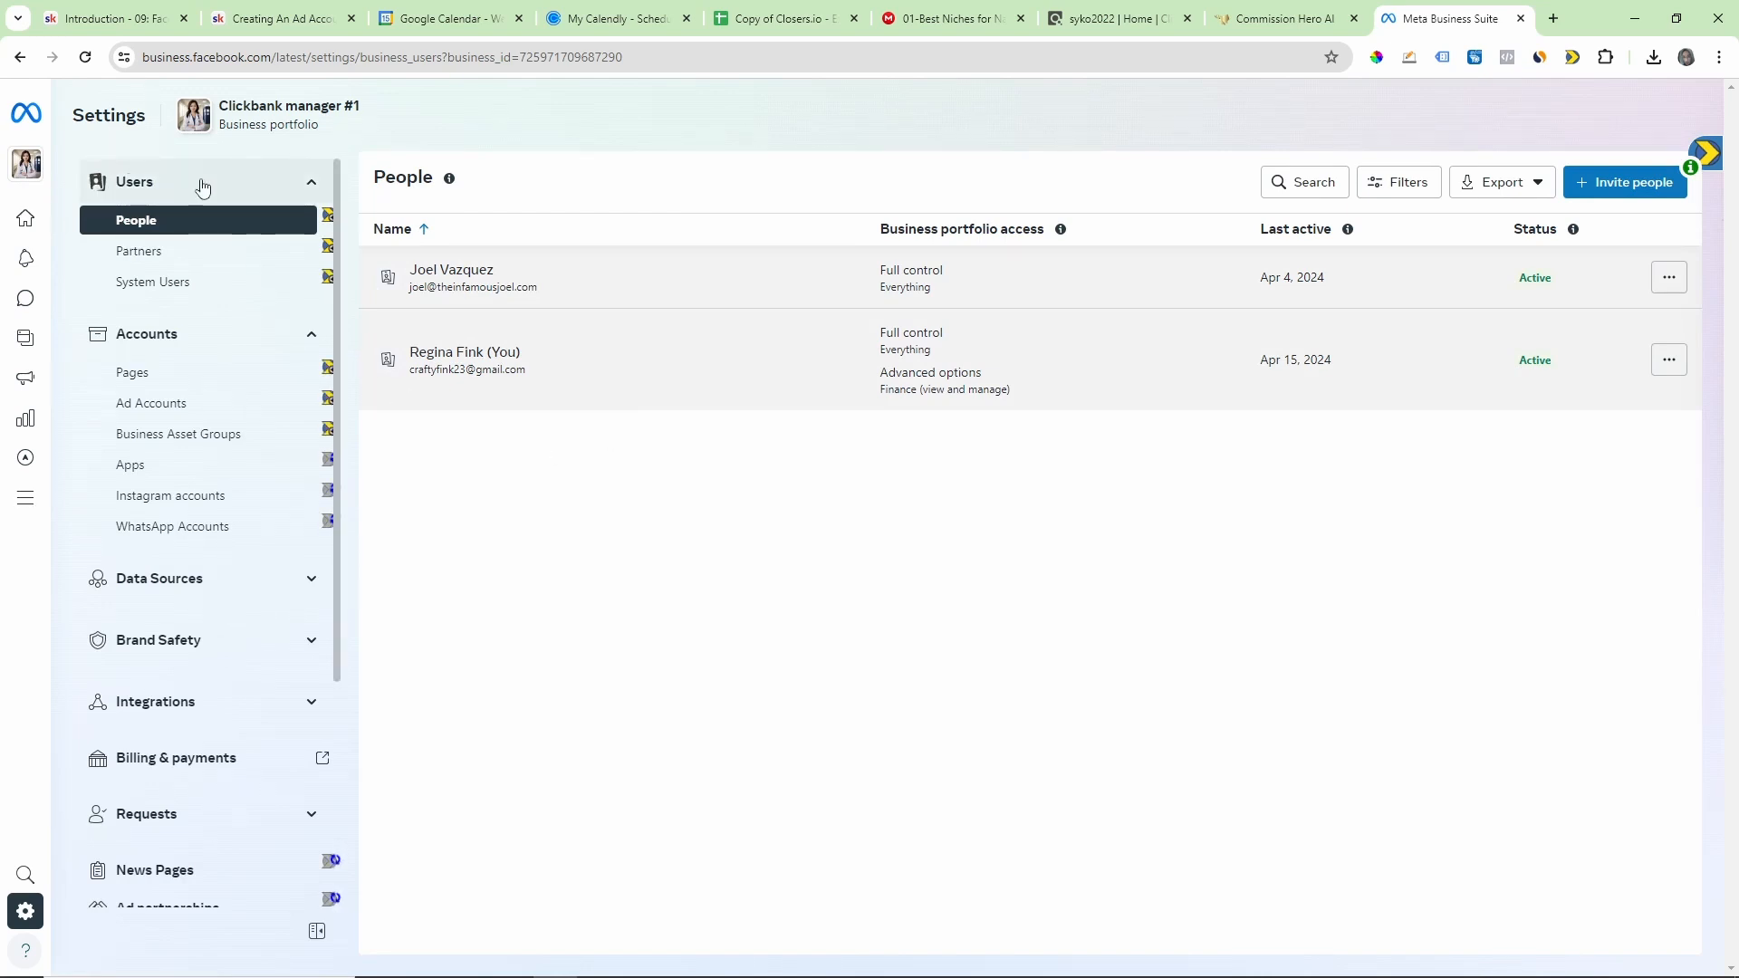
mouse_move(27, 166)
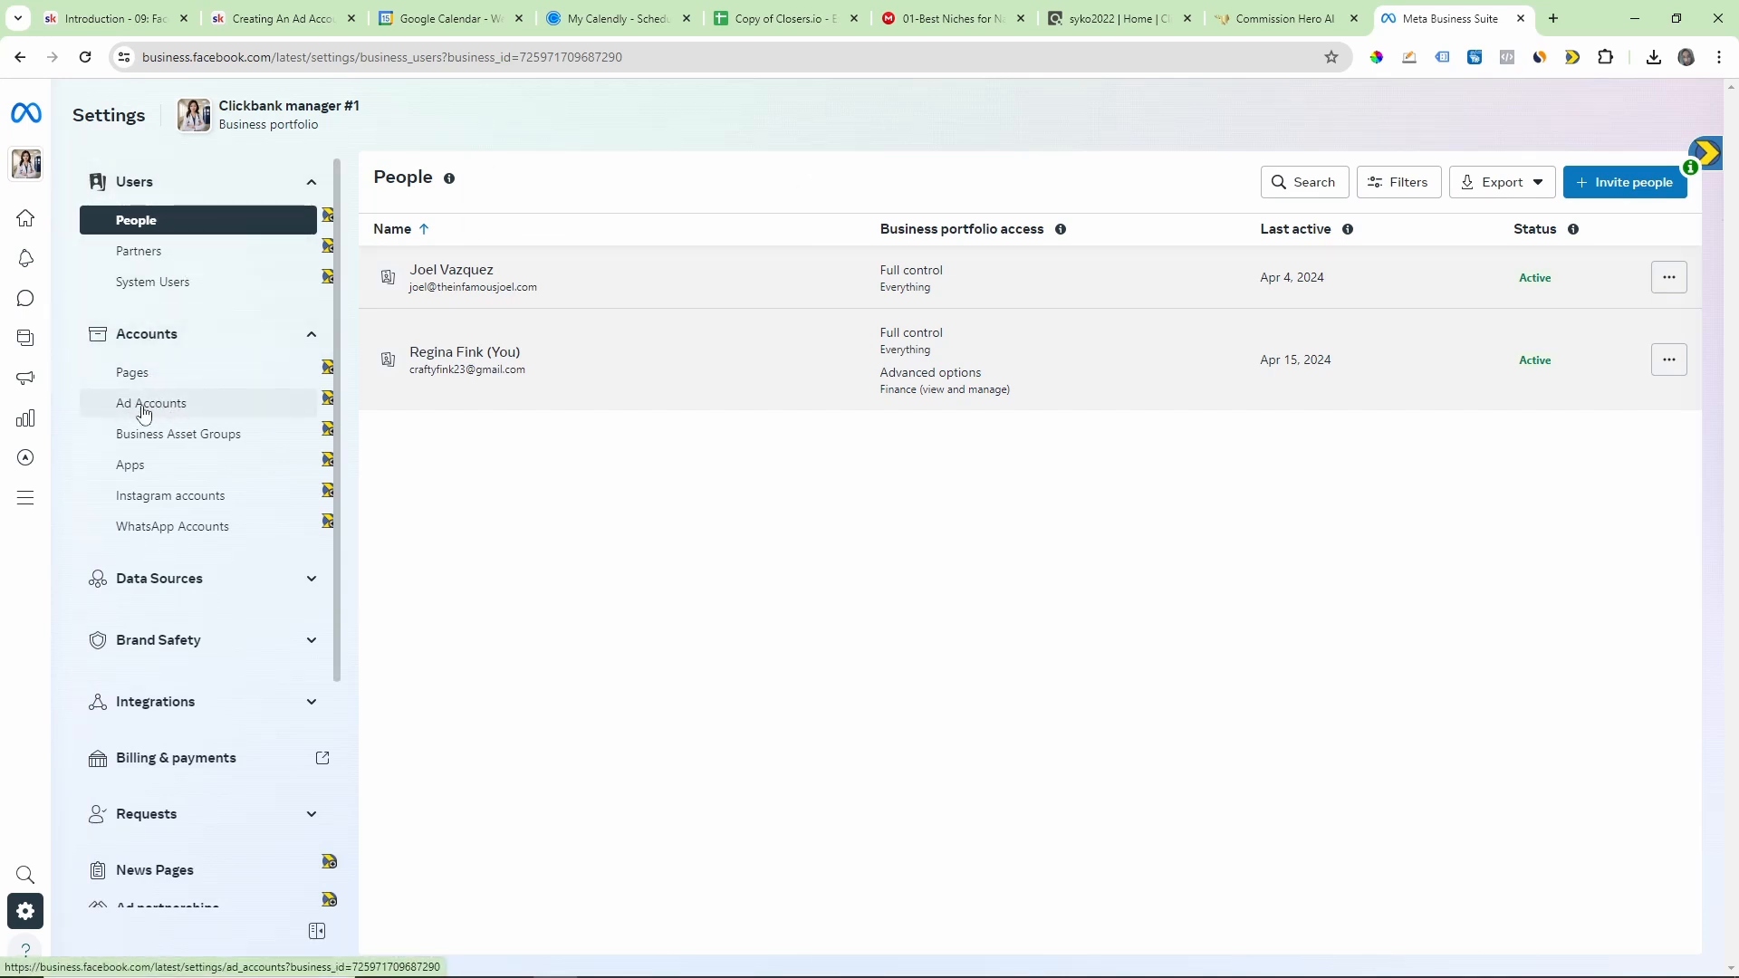
Step: Mark the Ad Accounts entry in the settings with the drawing tool, clear the mark and show the portfolio's ad accounts
click(1409, 58)
drag(266, 359, 209, 400)
click(19, 97)
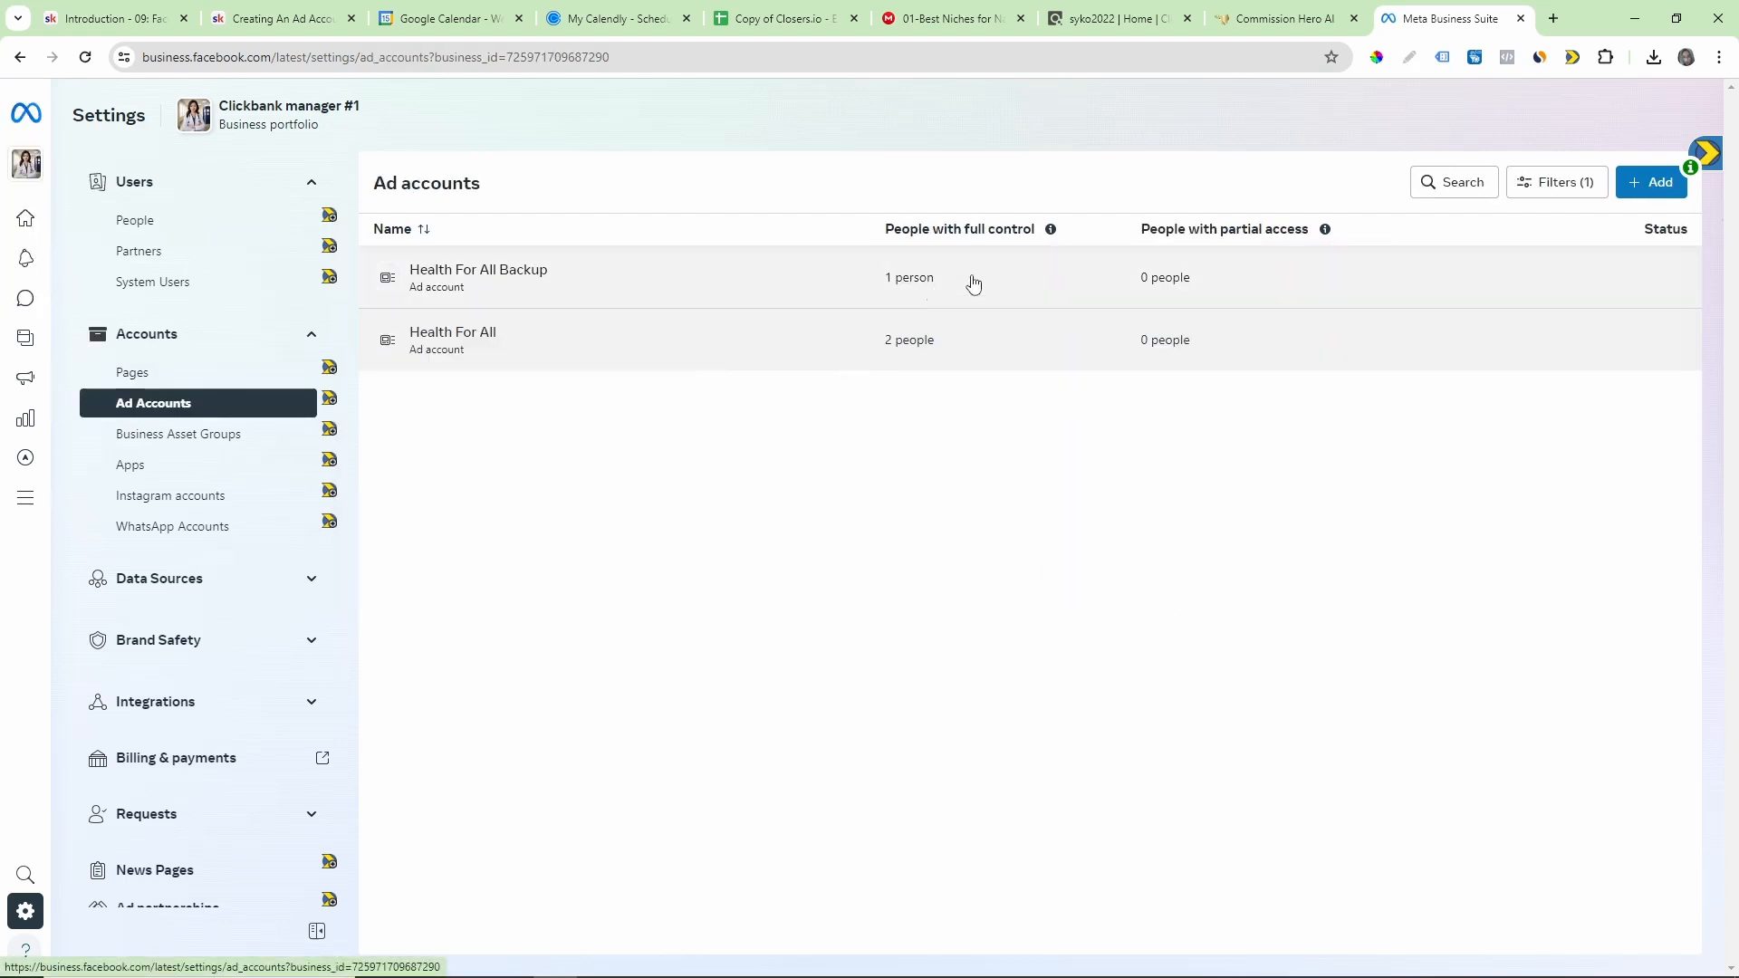
Step: Draw red arrows pointing at the Health For All Backup and Health For All ad accounts, and clear the drawing
click(1409, 58)
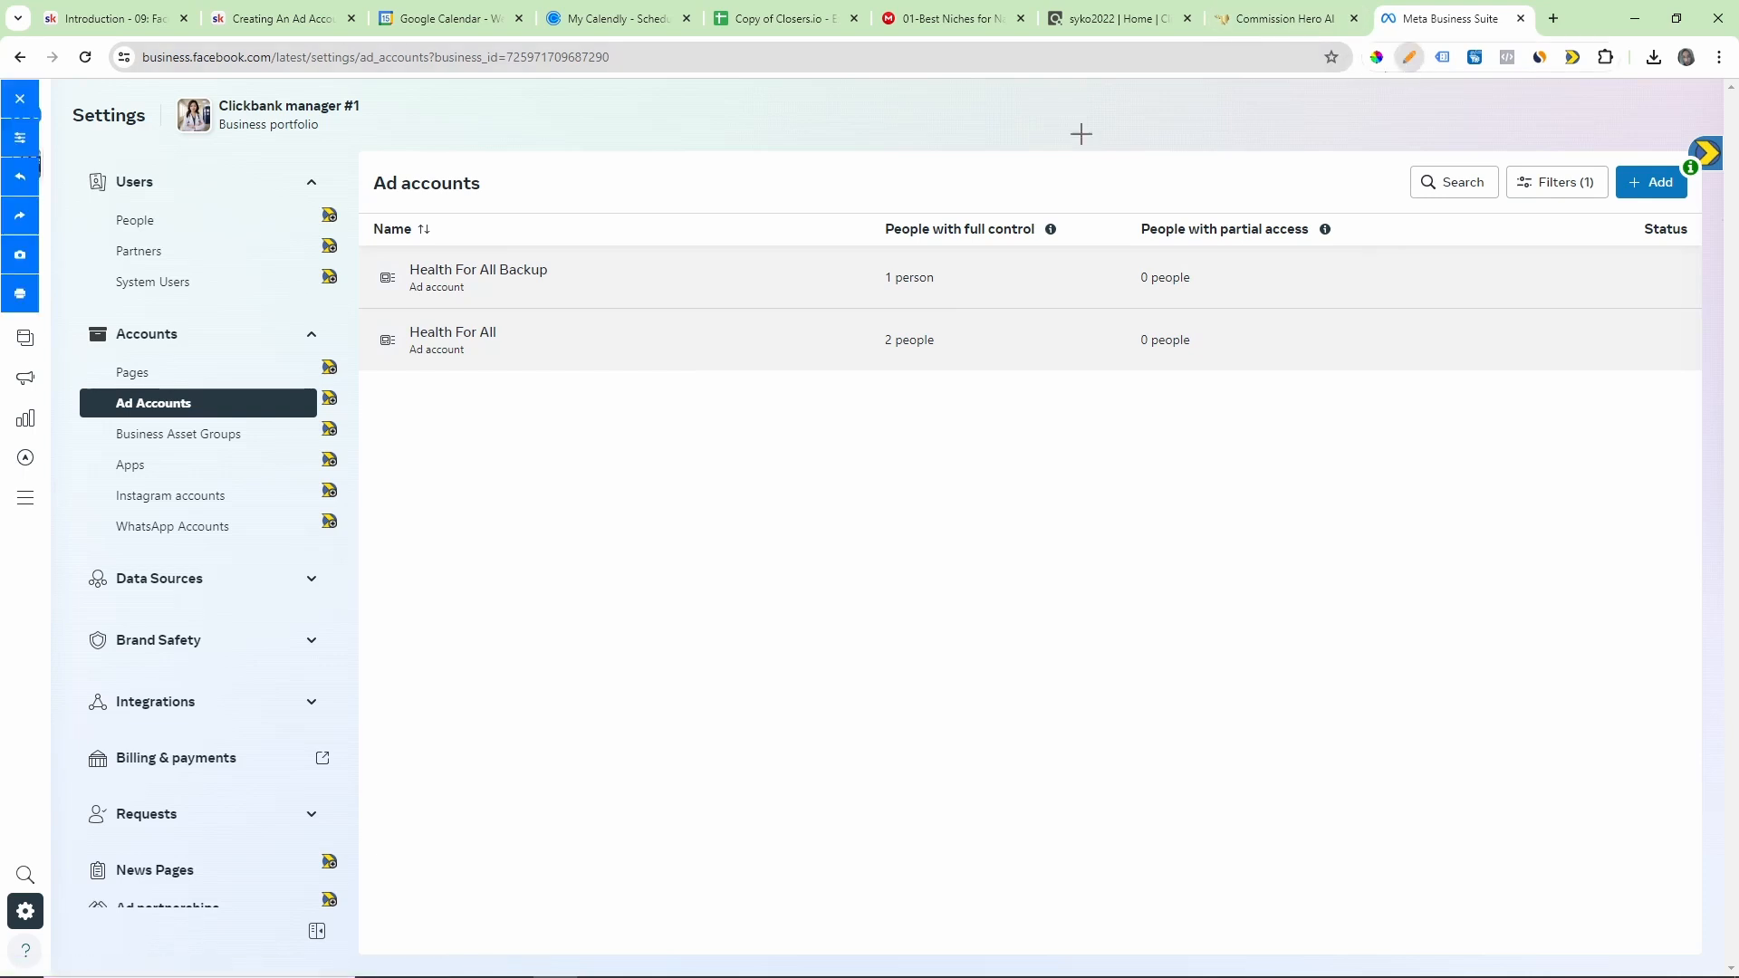
mouse_move(668, 259)
mouse_down()
mouse_move(574, 268)
mouse_move(597, 271)
mouse_up()
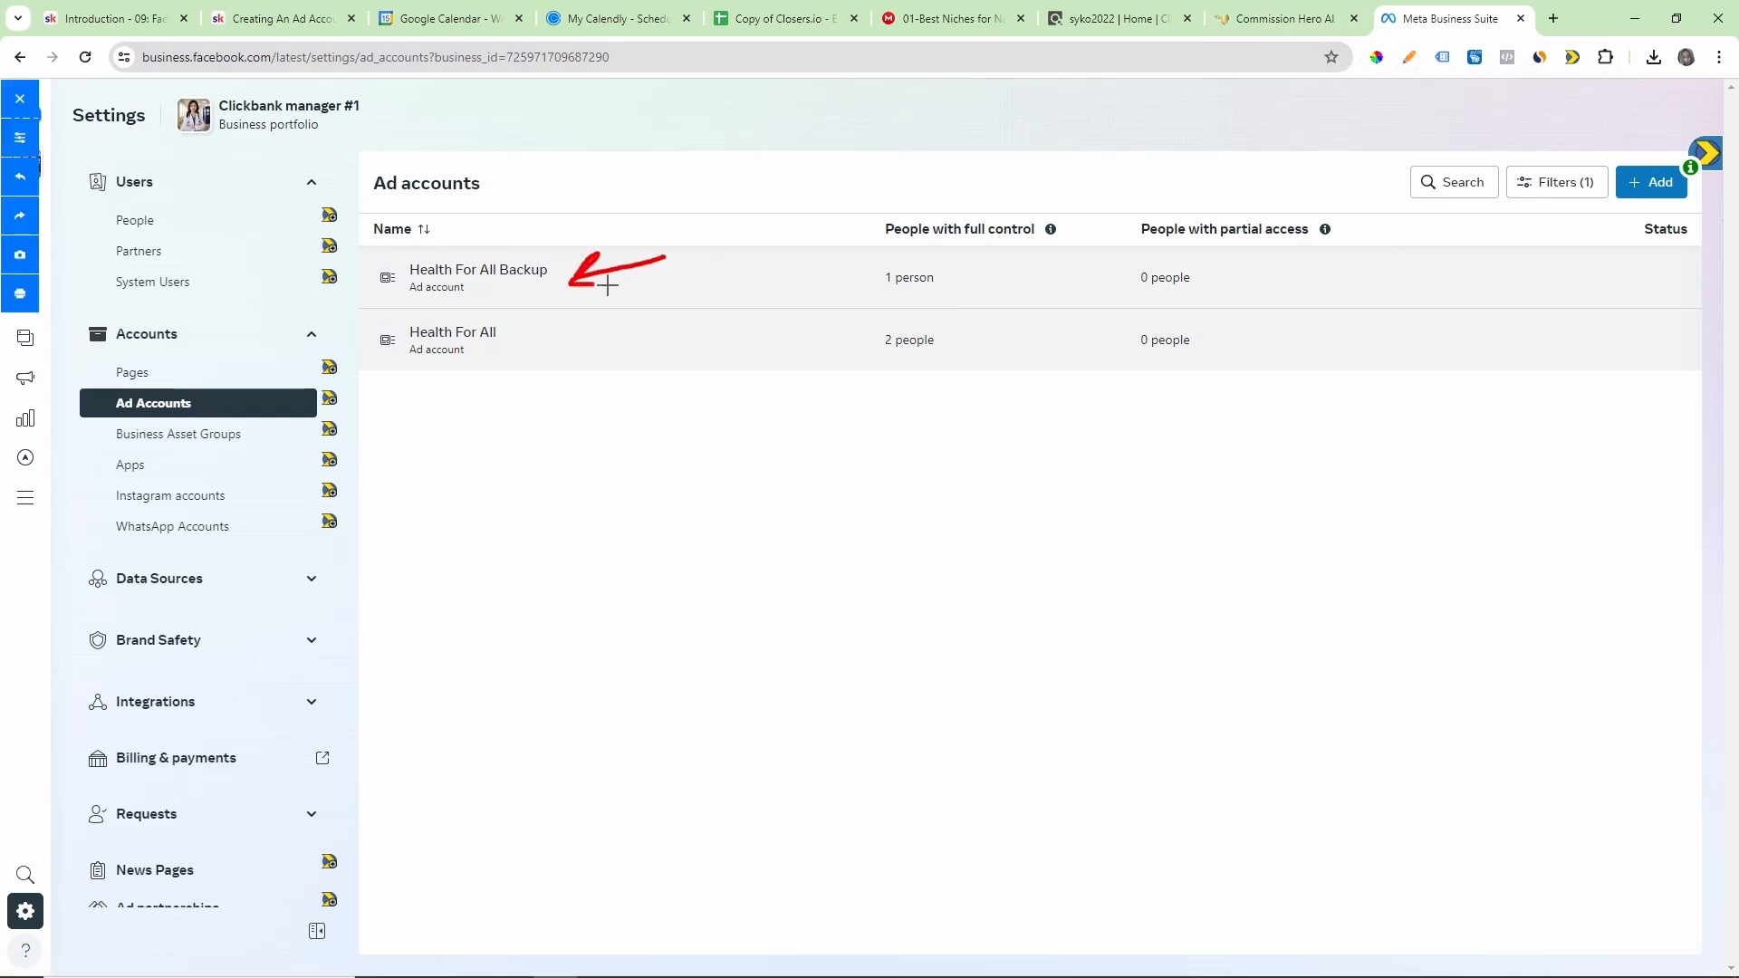
mouse_move(647, 336)
mouse_down()
mouse_move(533, 351)
mouse_move(548, 366)
mouse_up()
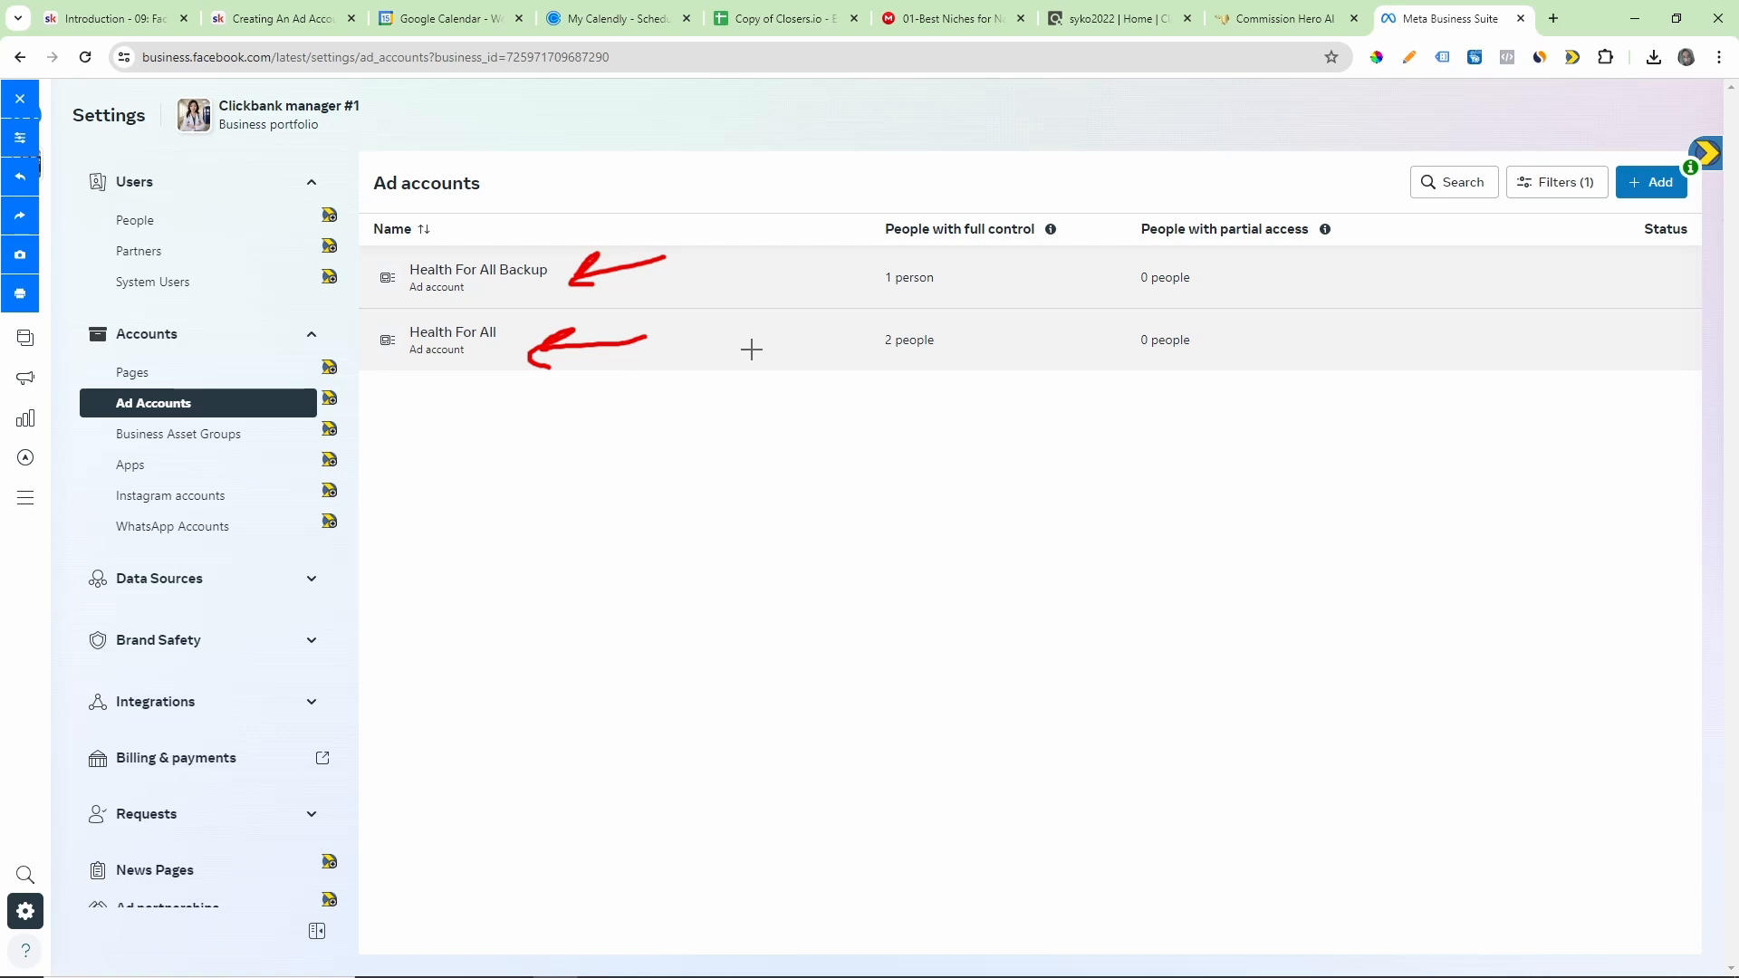
click(20, 98)
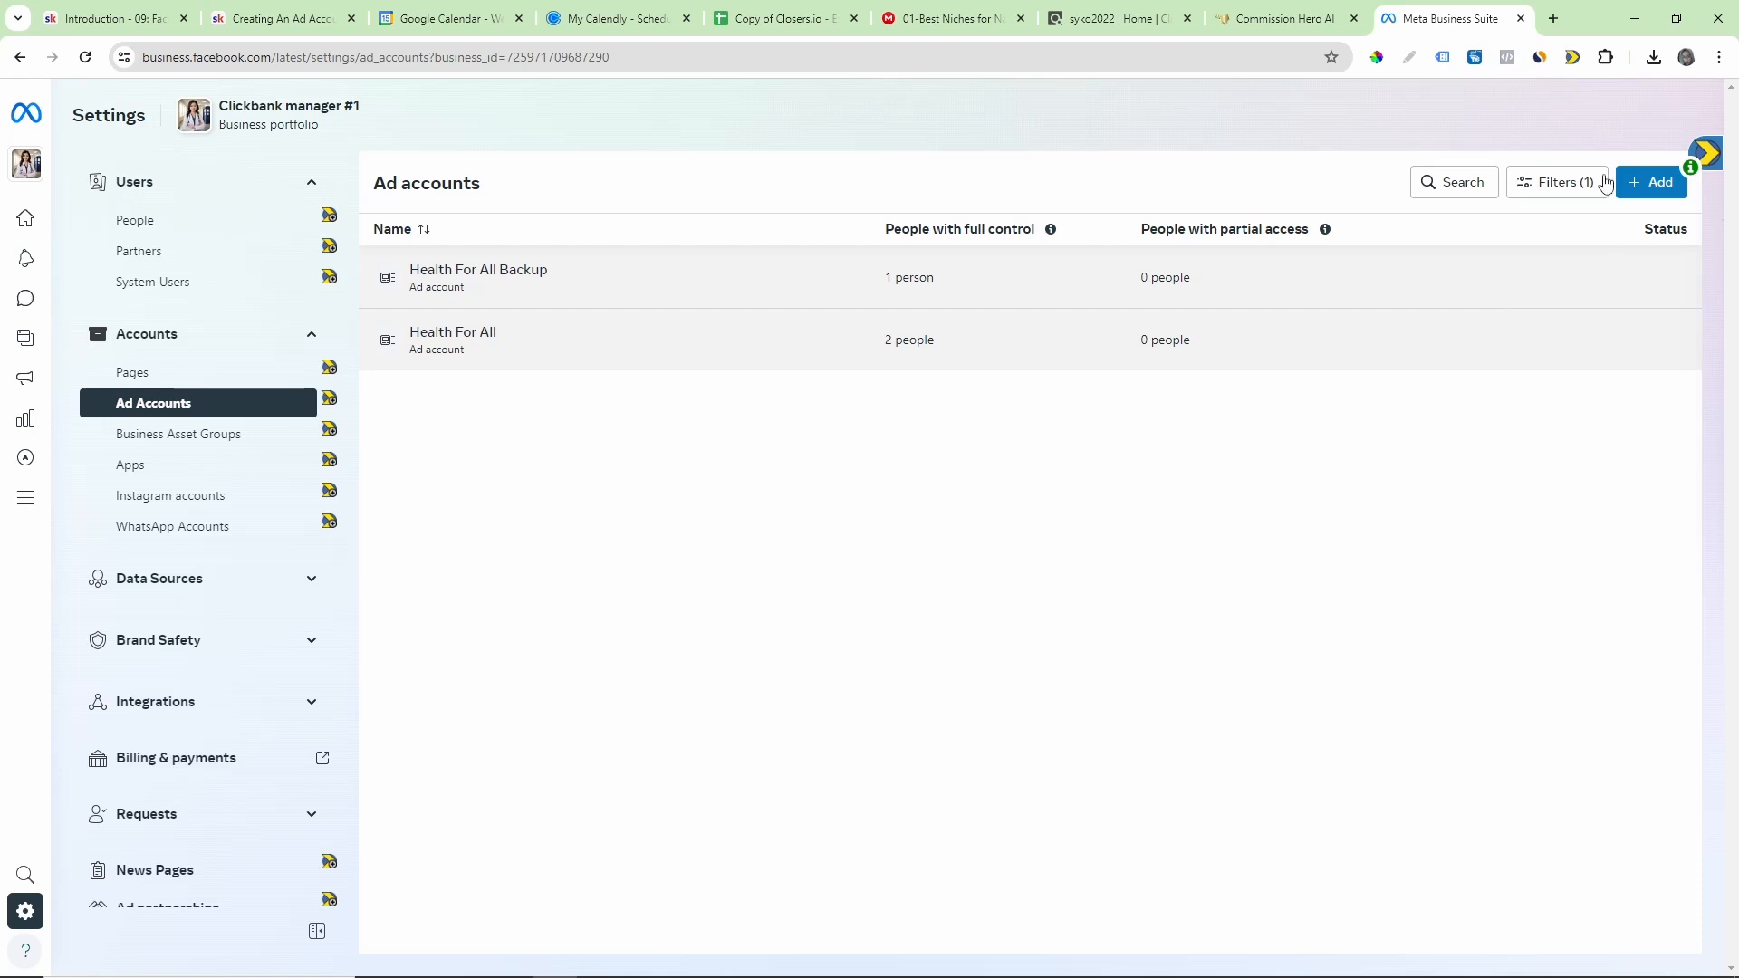
Step: Point out the option for adding an ad account with a red arrow and clear the drawing
click(1409, 57)
mouse_move(1526, 102)
mouse_down()
mouse_move(1647, 150)
mouse_move(1604, 154)
mouse_up()
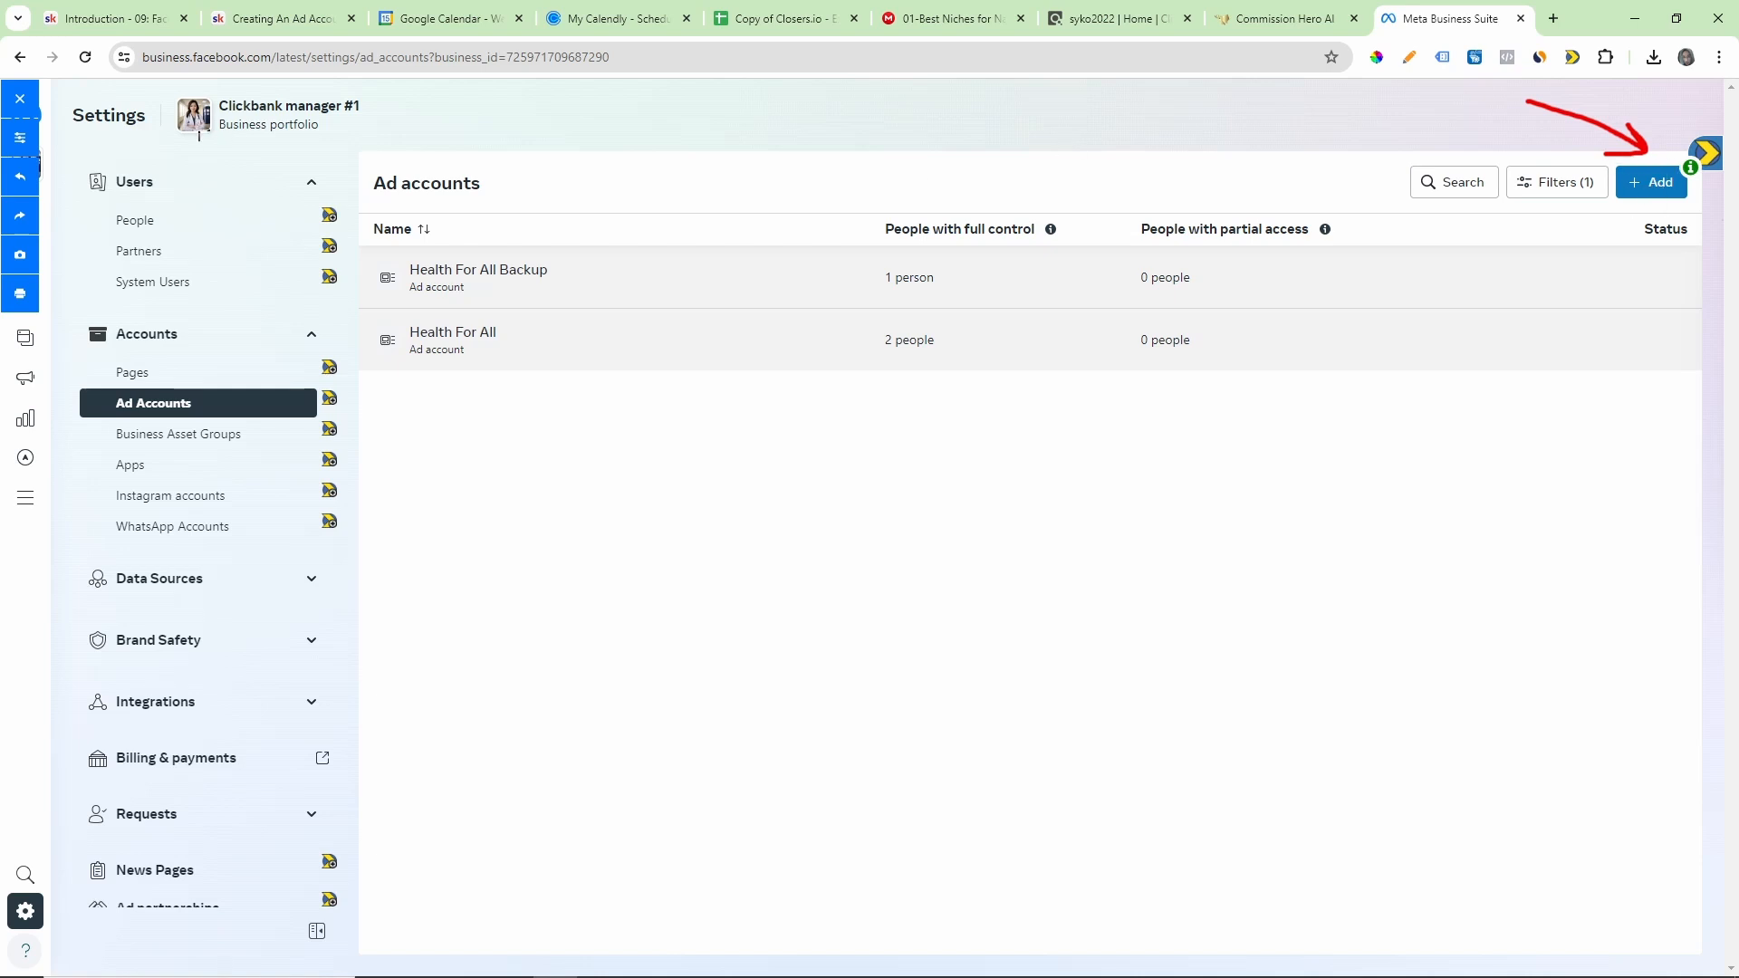
click(19, 99)
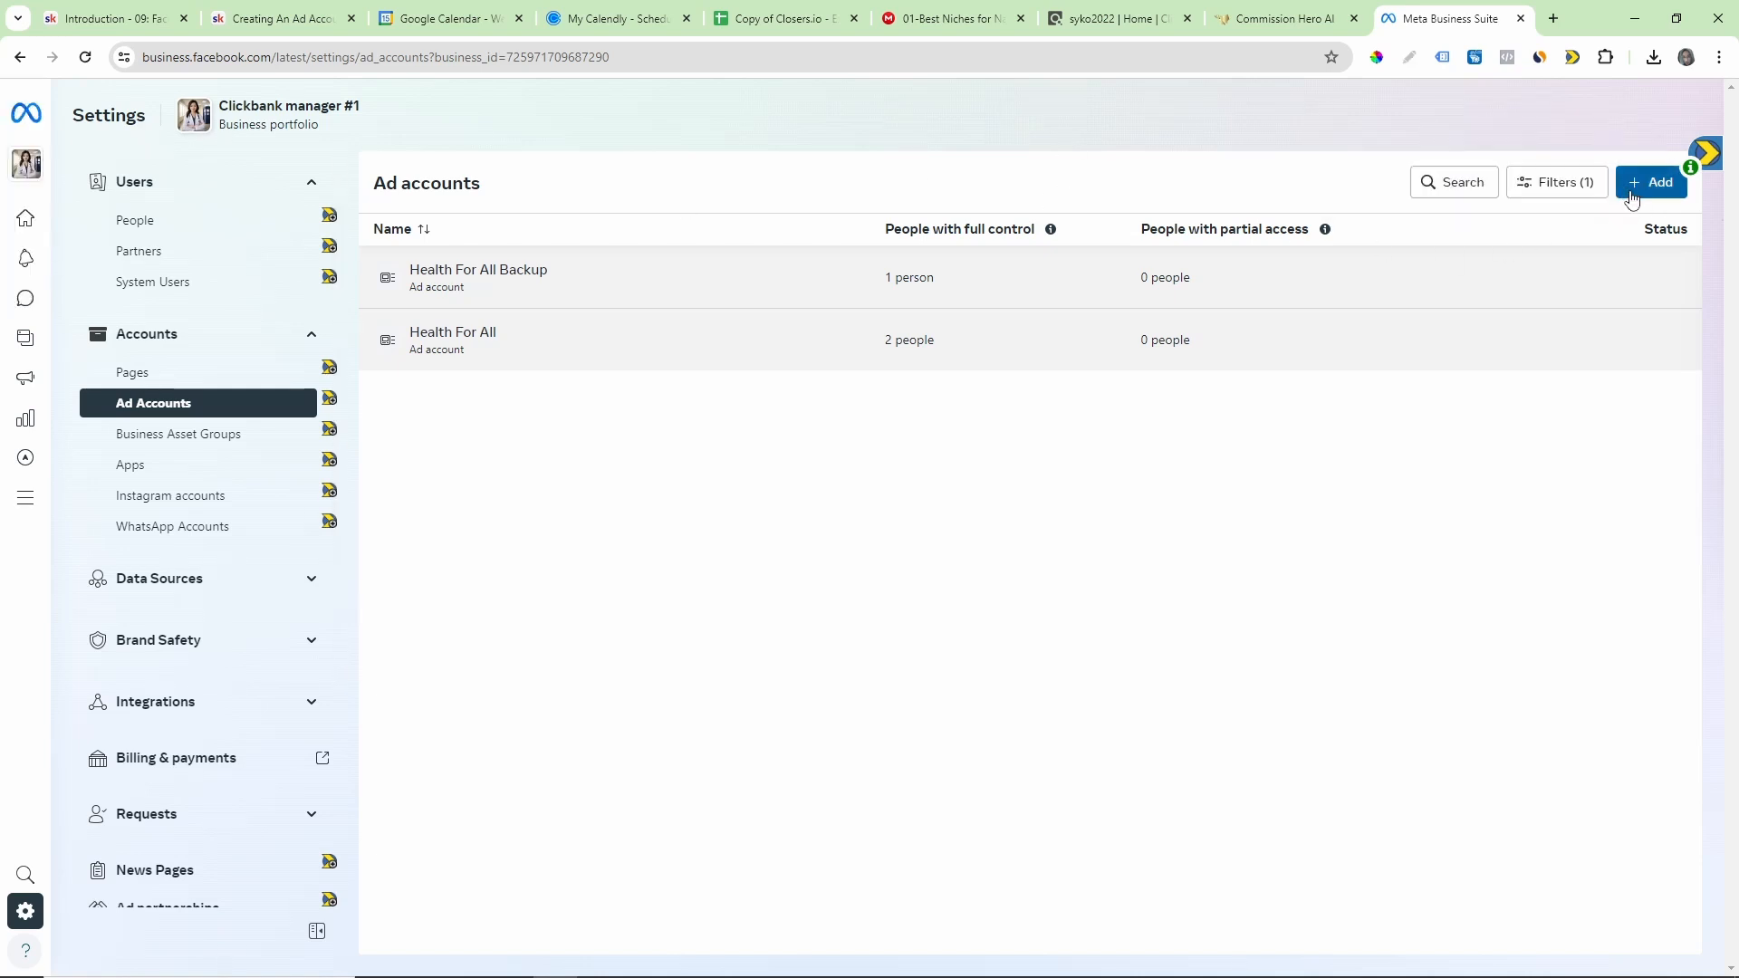
Step: Start creating a new ad account and enter "clickbank health ad account #1" as its name
click(1647, 187)
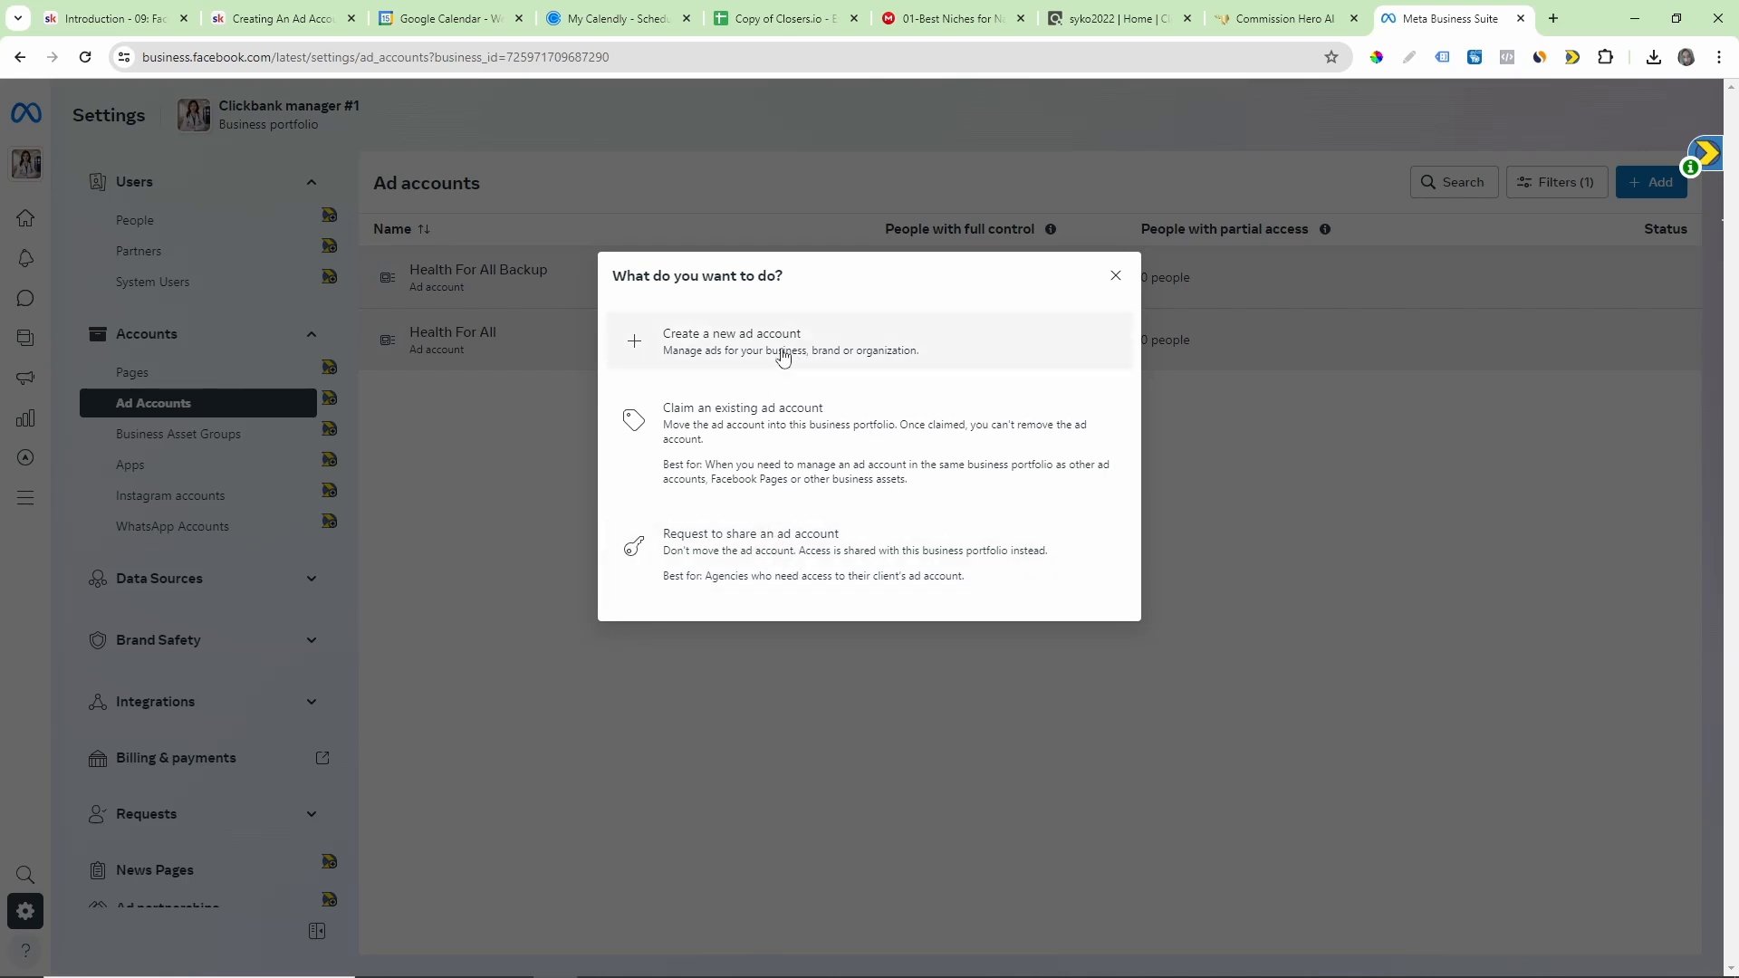
click(707, 348)
click(825, 336)
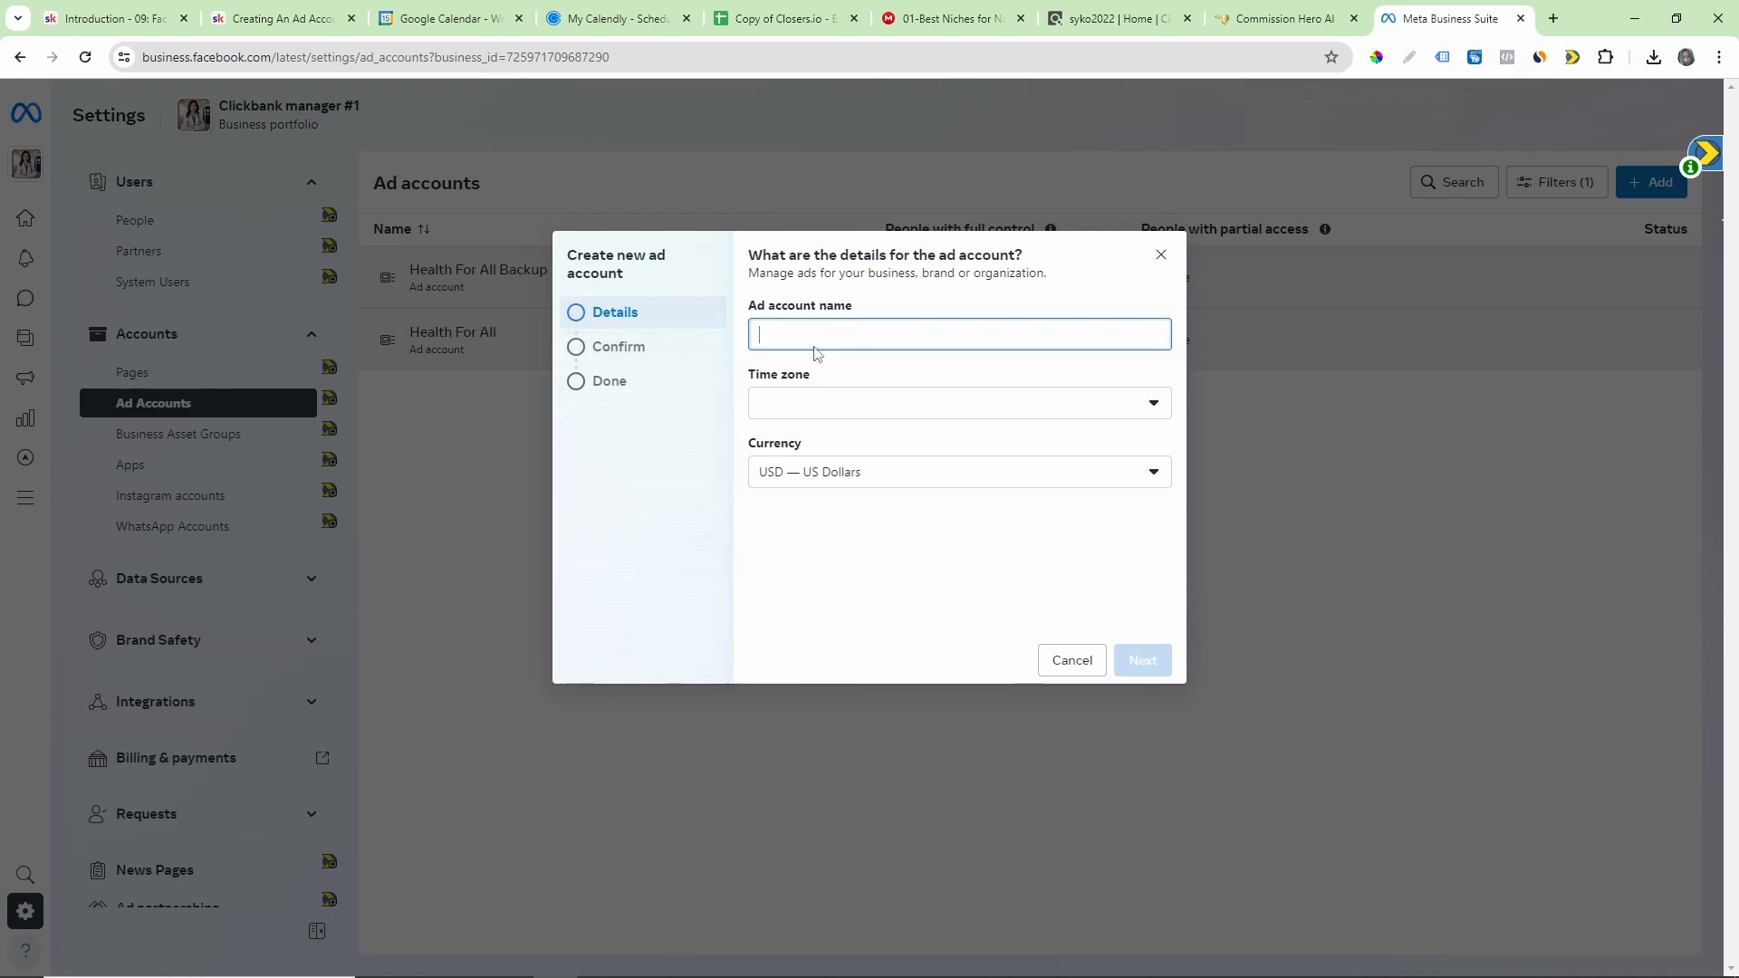
drag(863, 308, 762, 310)
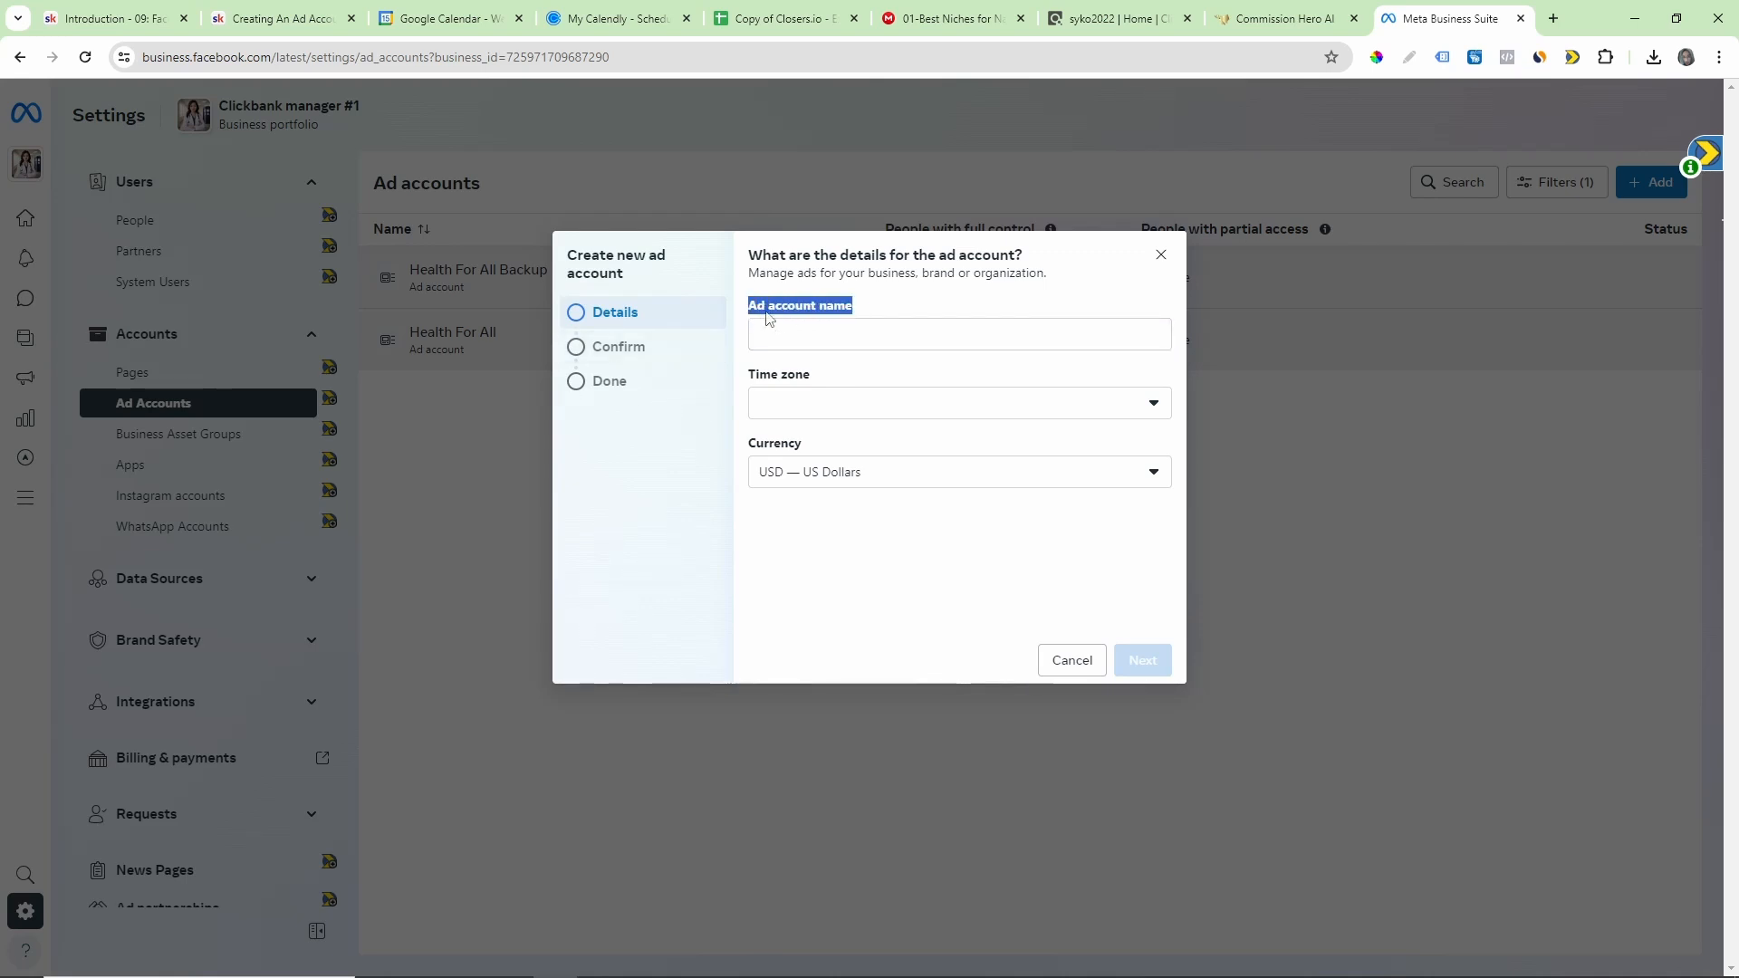
click(806, 341)
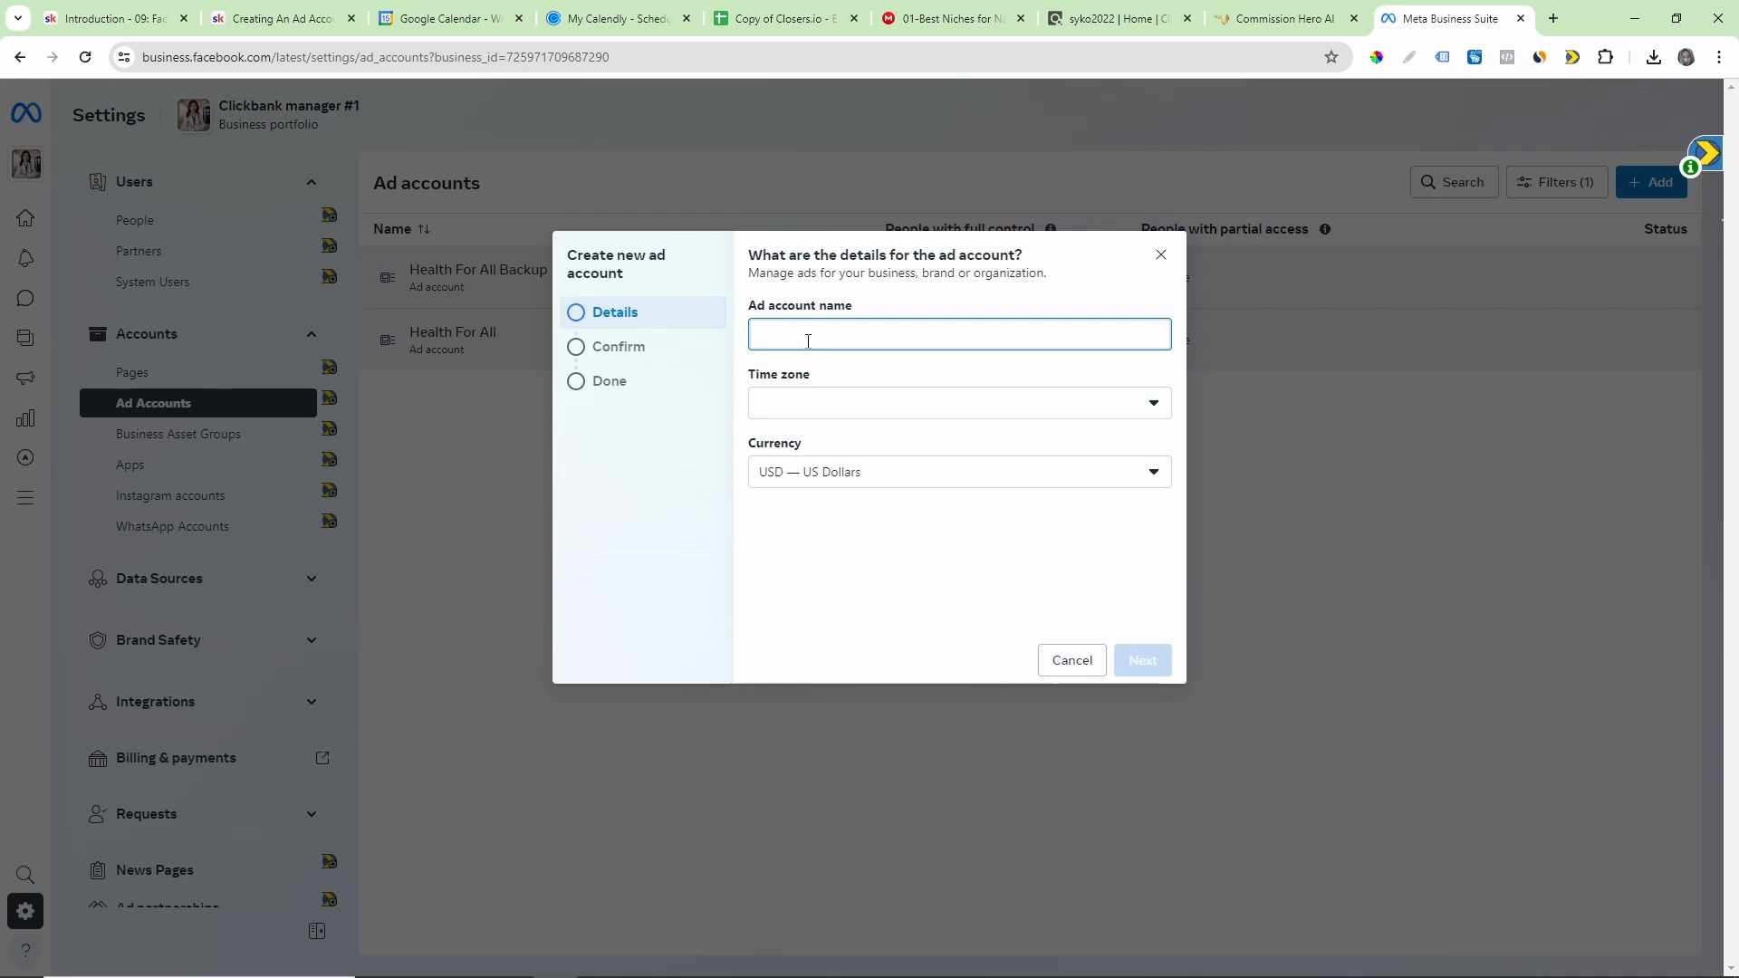
text(click)
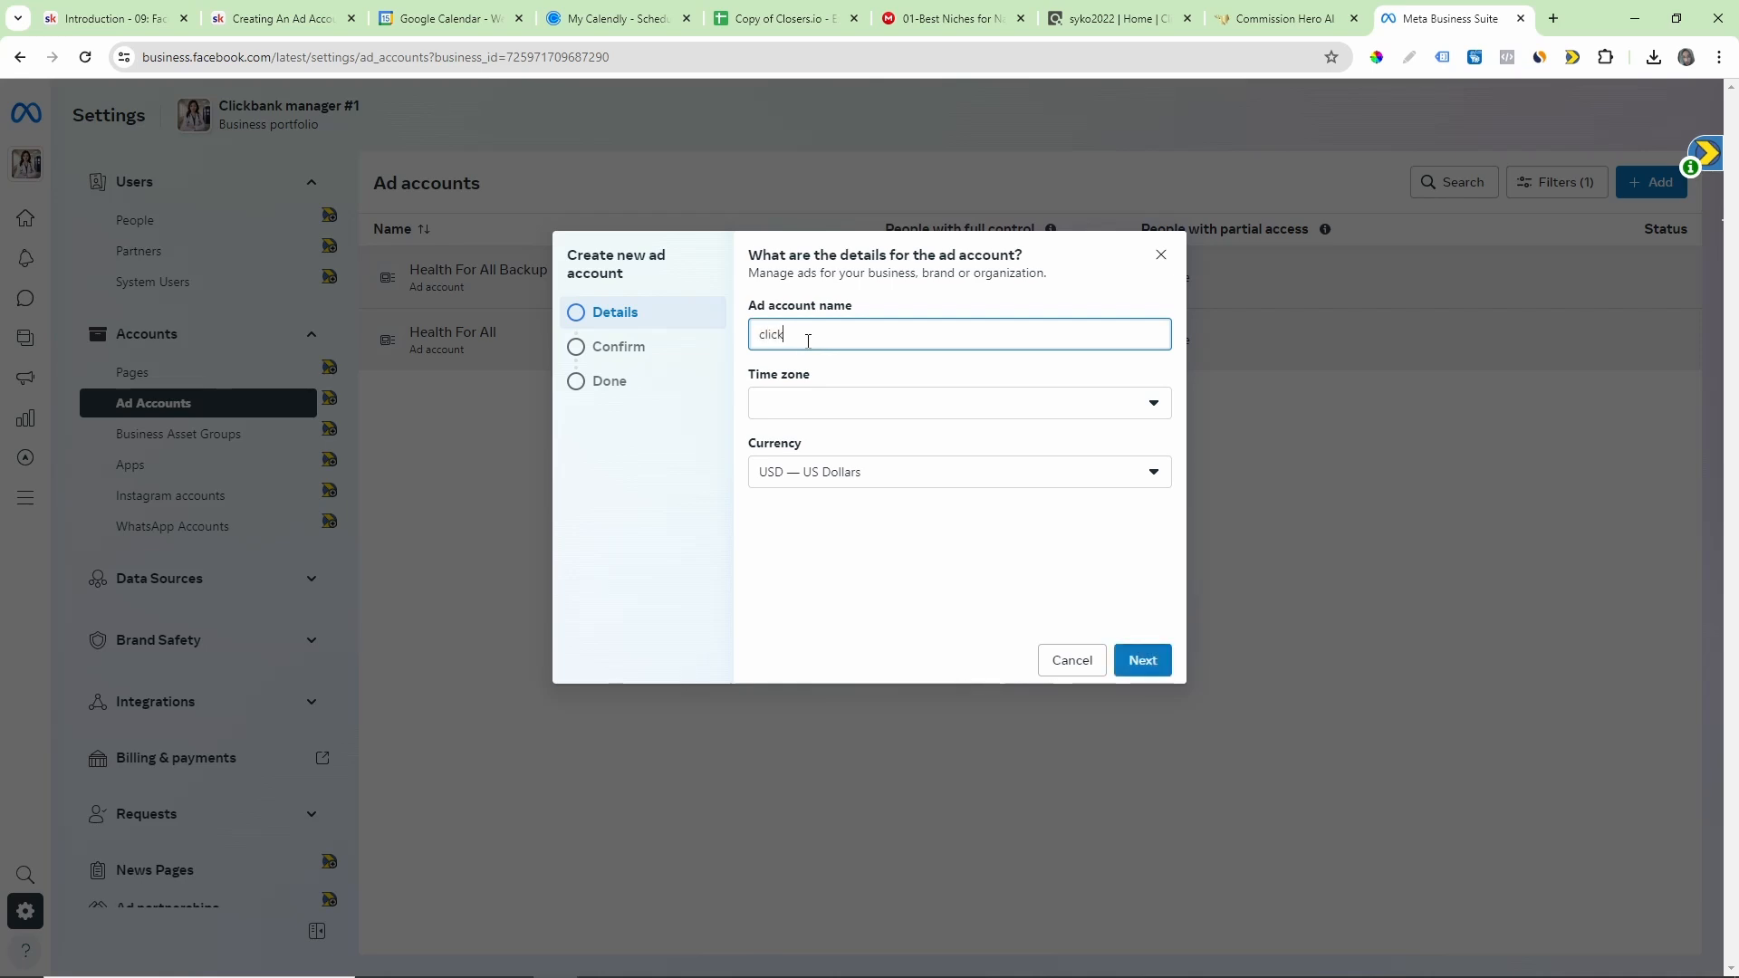
text(bank health ad account #1)
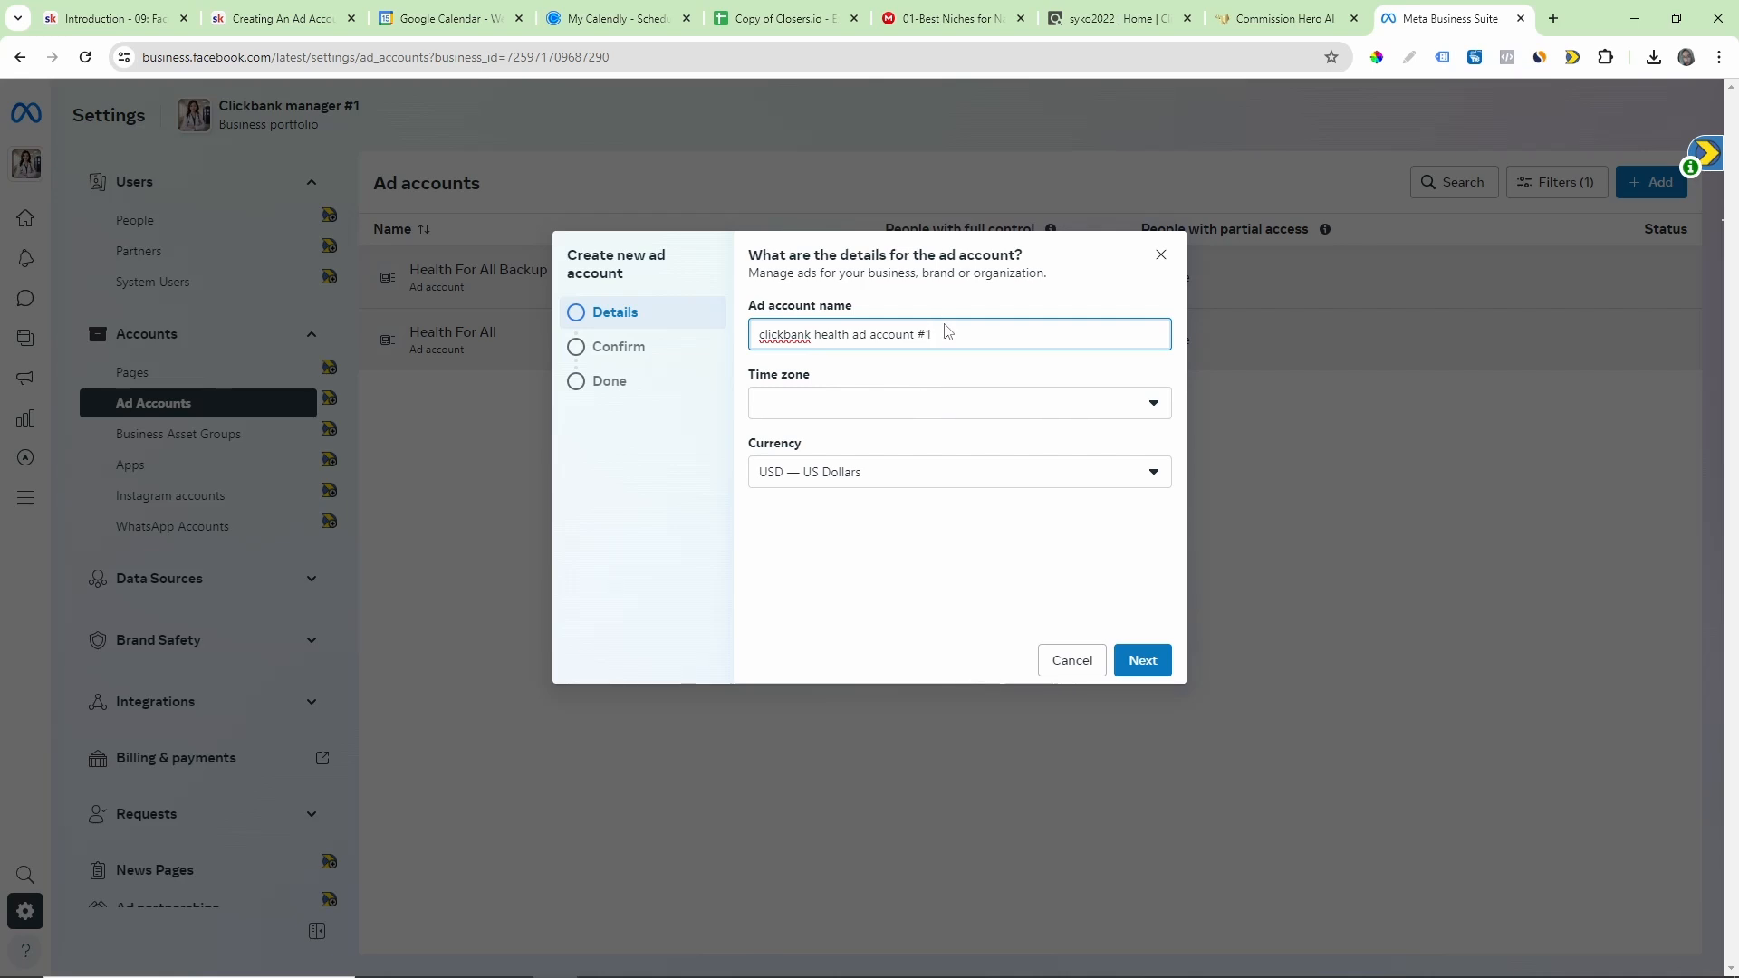
double_click(881, 342)
triple_click(881, 342)
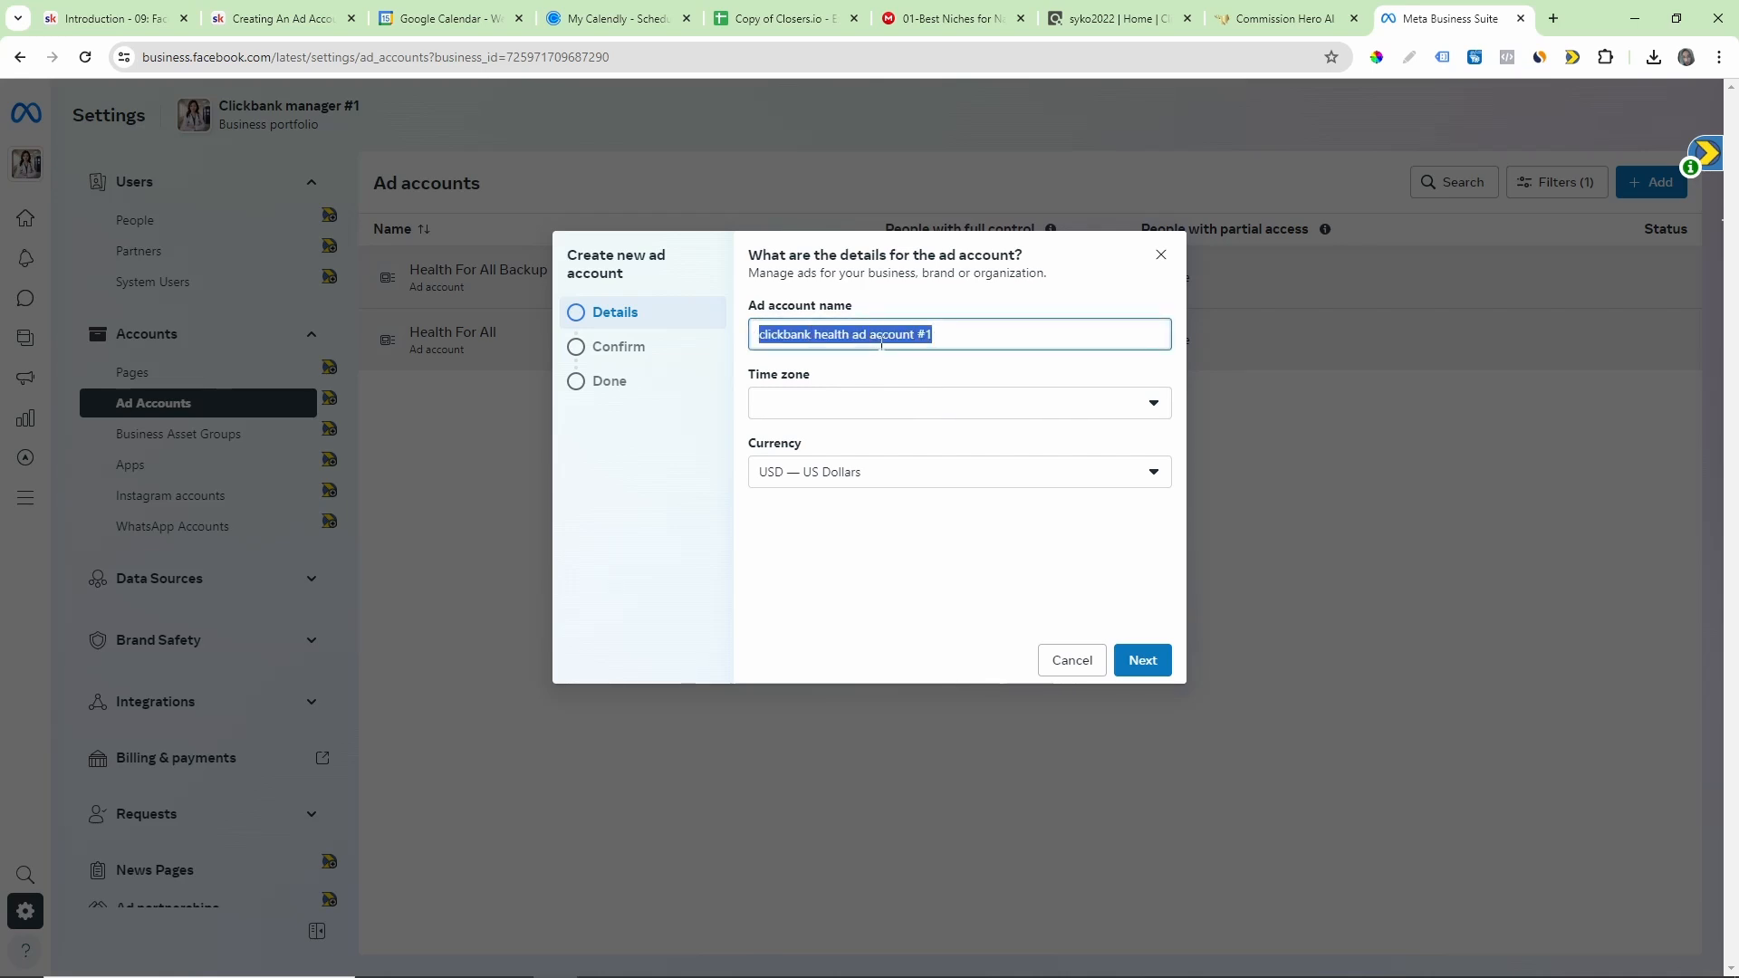
Step: Look through the time zone choices for the new ad account and cancel its creation without choosing one
click(819, 410)
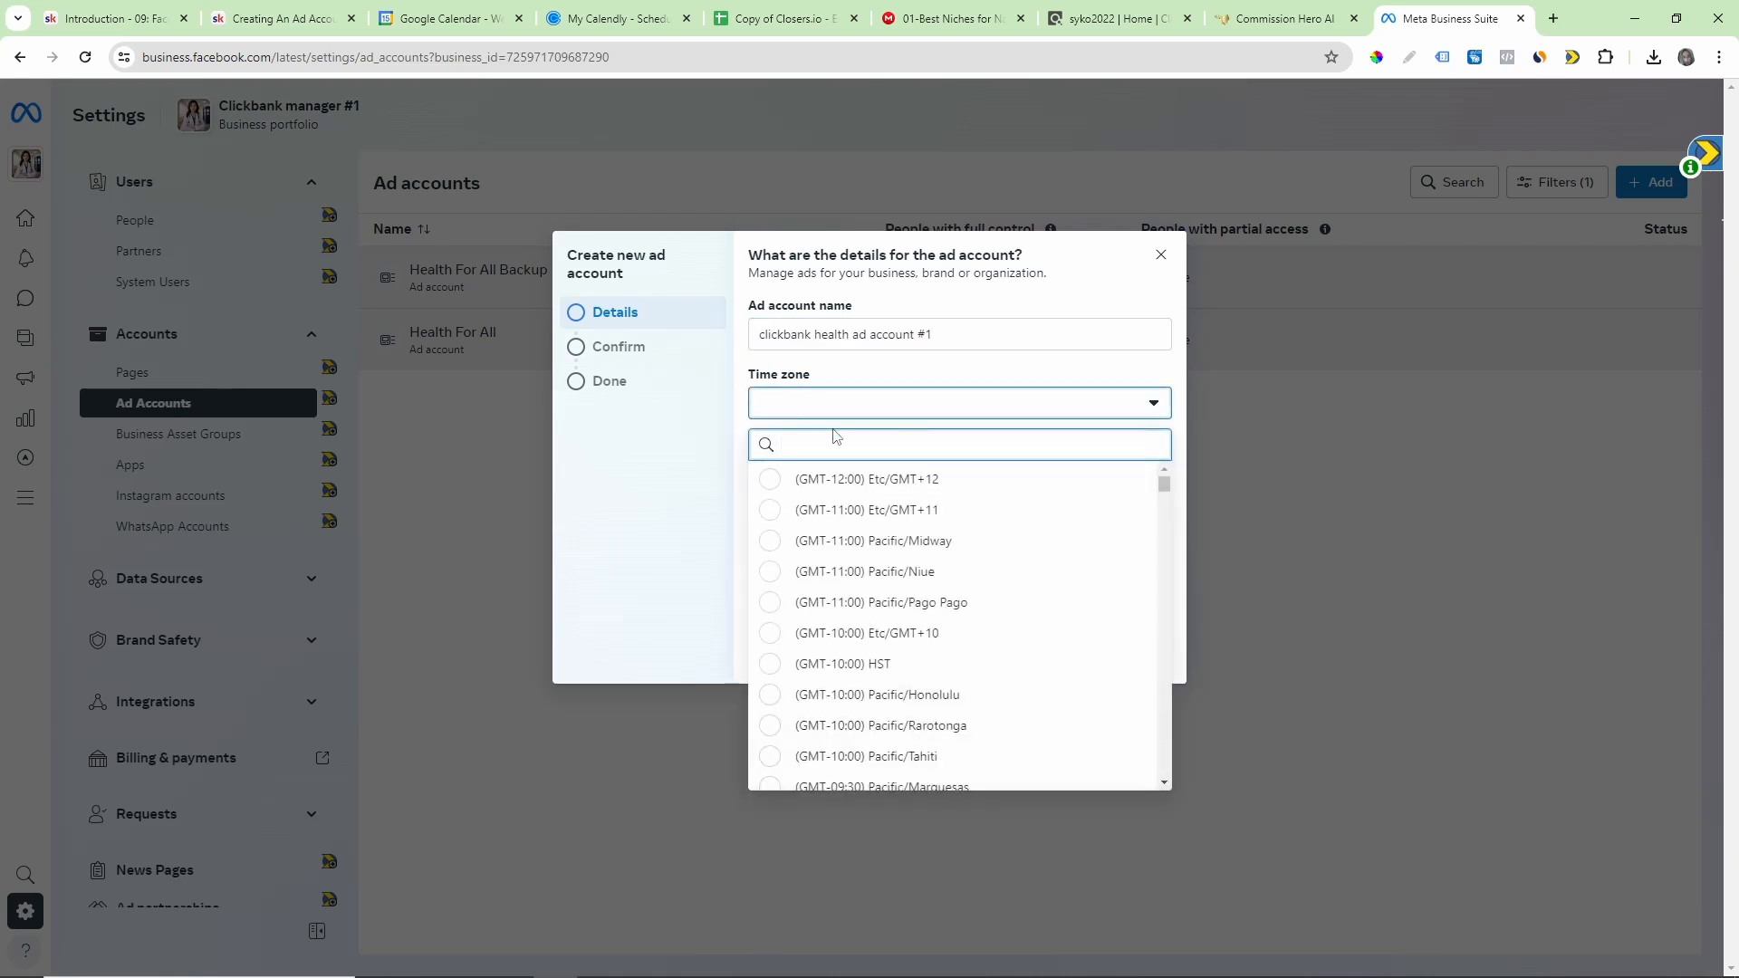
scroll(856, 571, down, 5)
scroll(867, 577, down, 8)
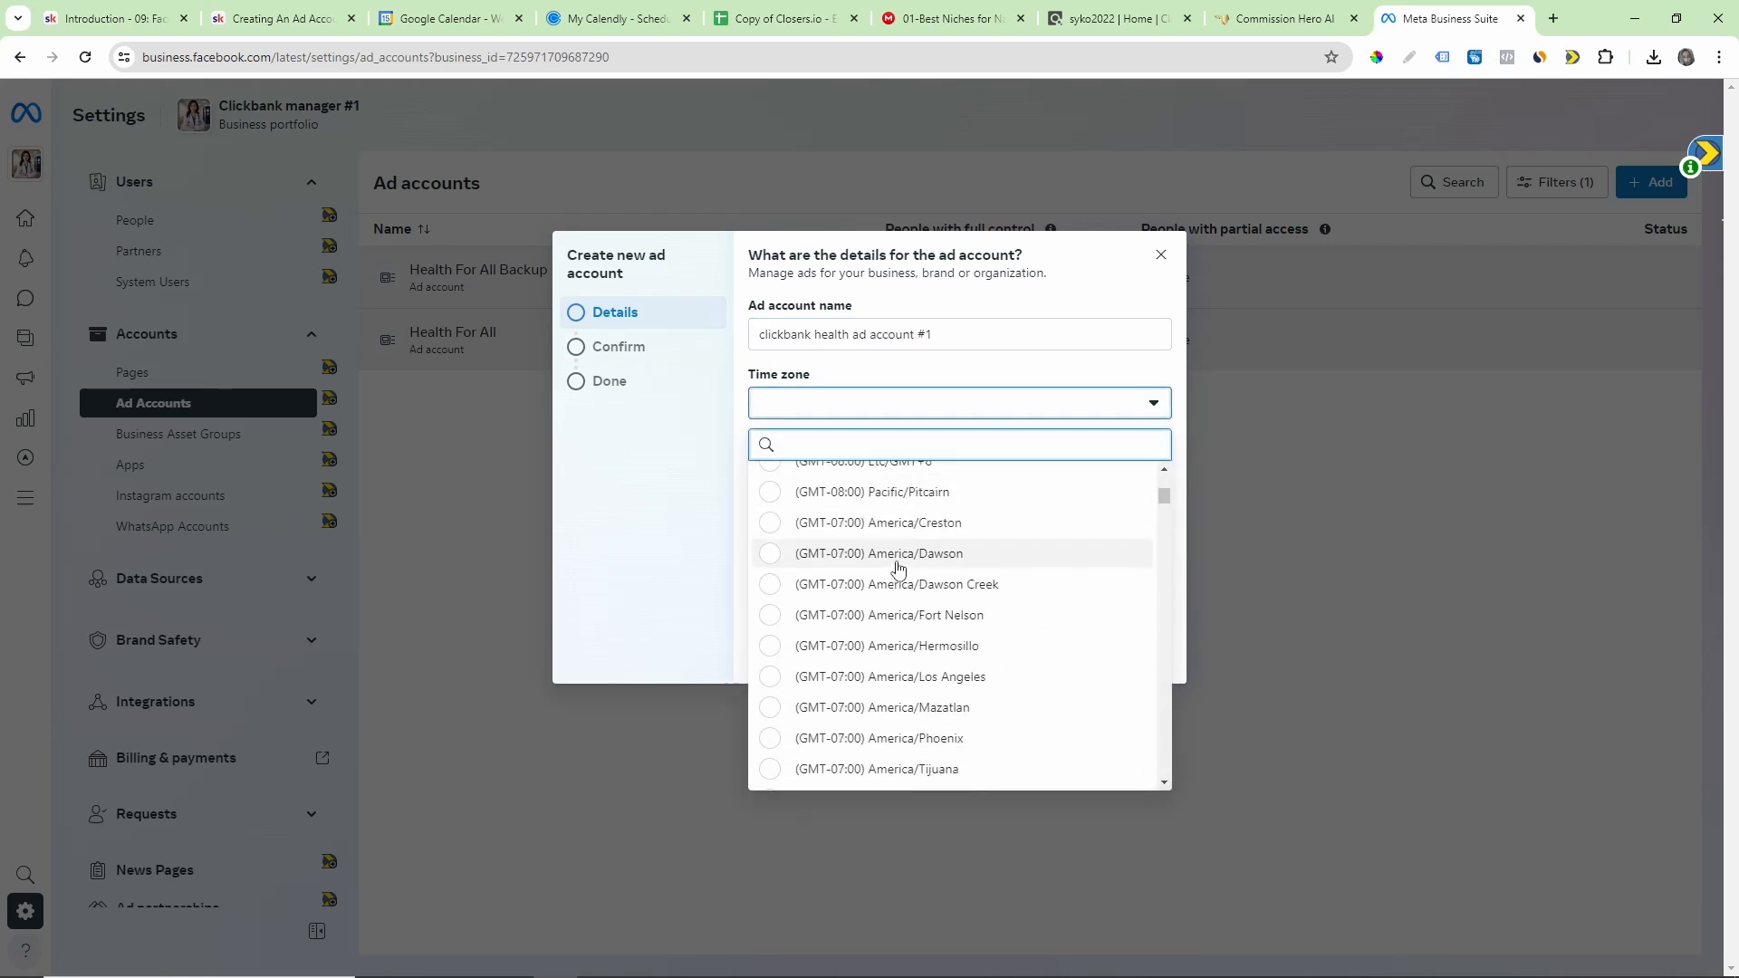
scroll(895, 557, down, 5)
scroll(895, 564, down, 6)
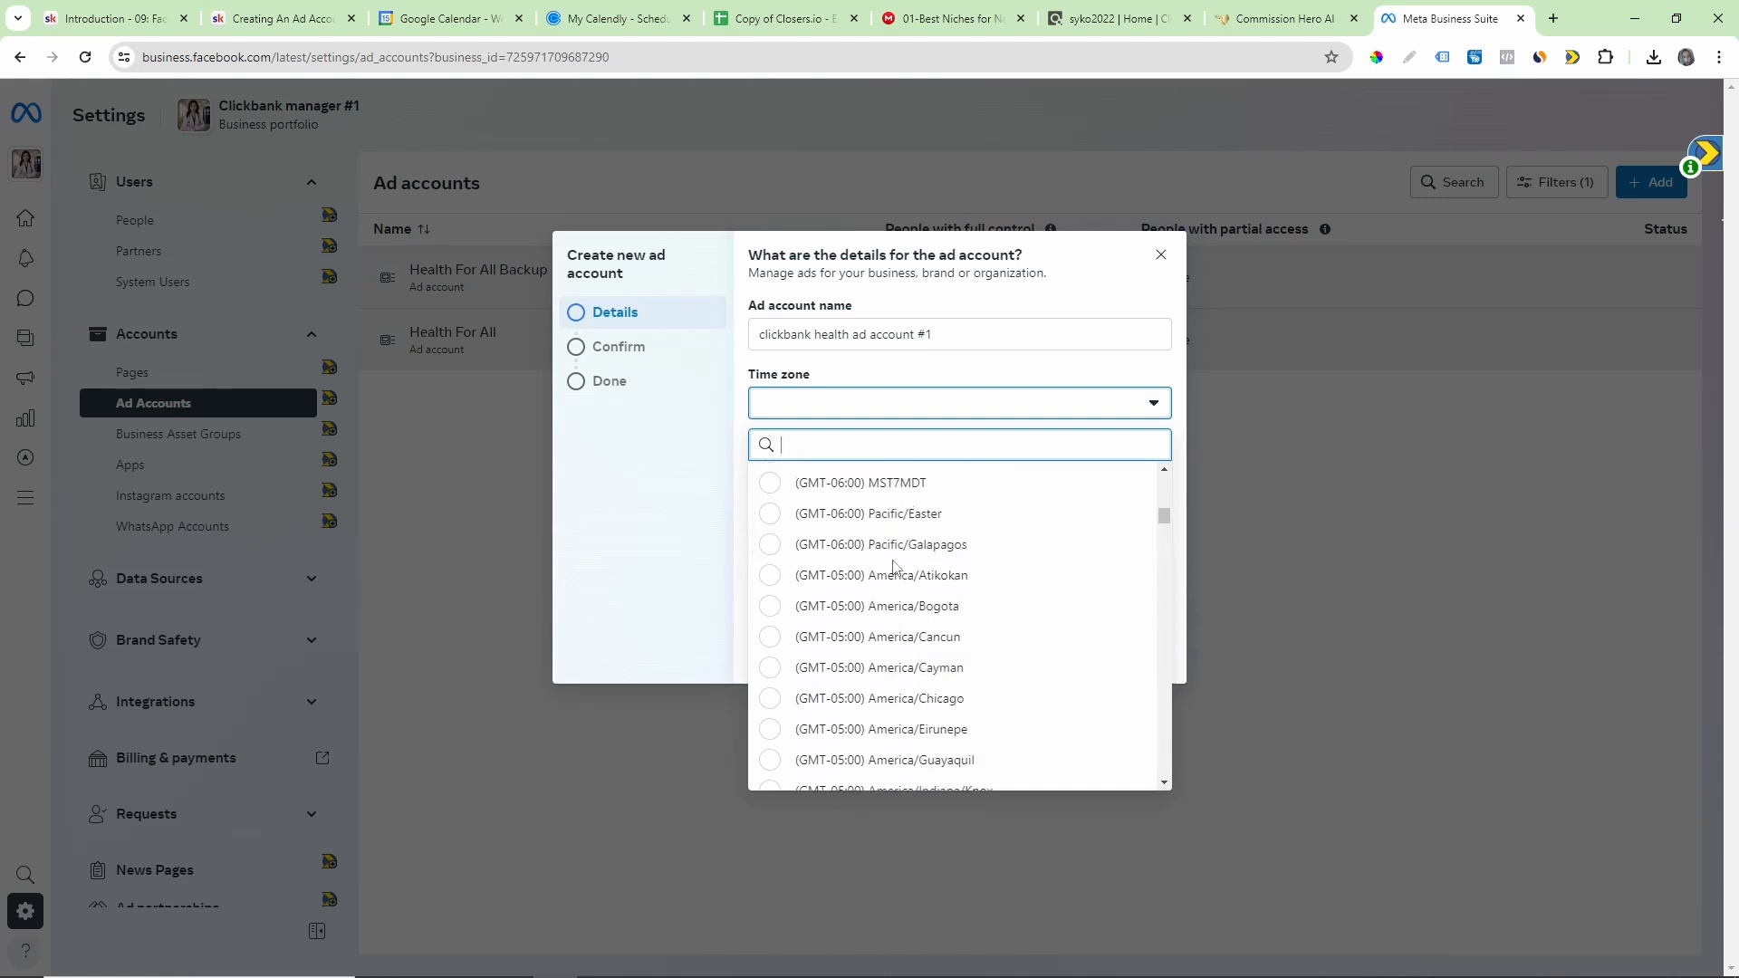
scroll(894, 567, down, 5)
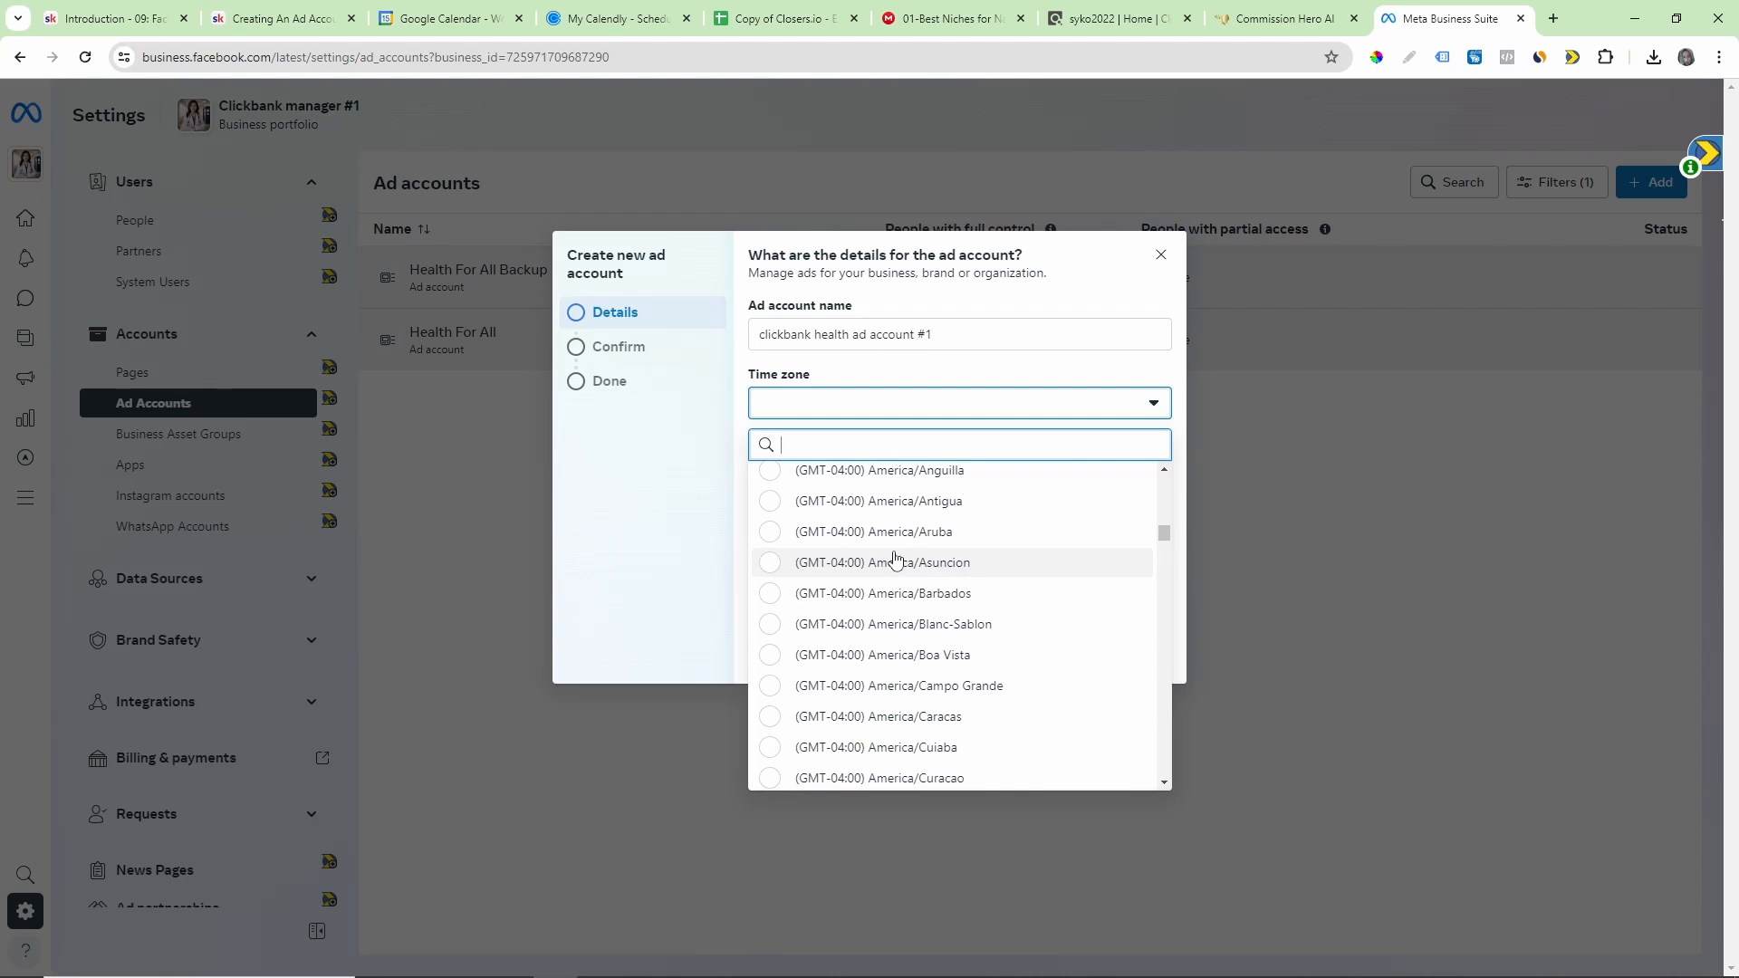
scroll(894, 559, down, 1)
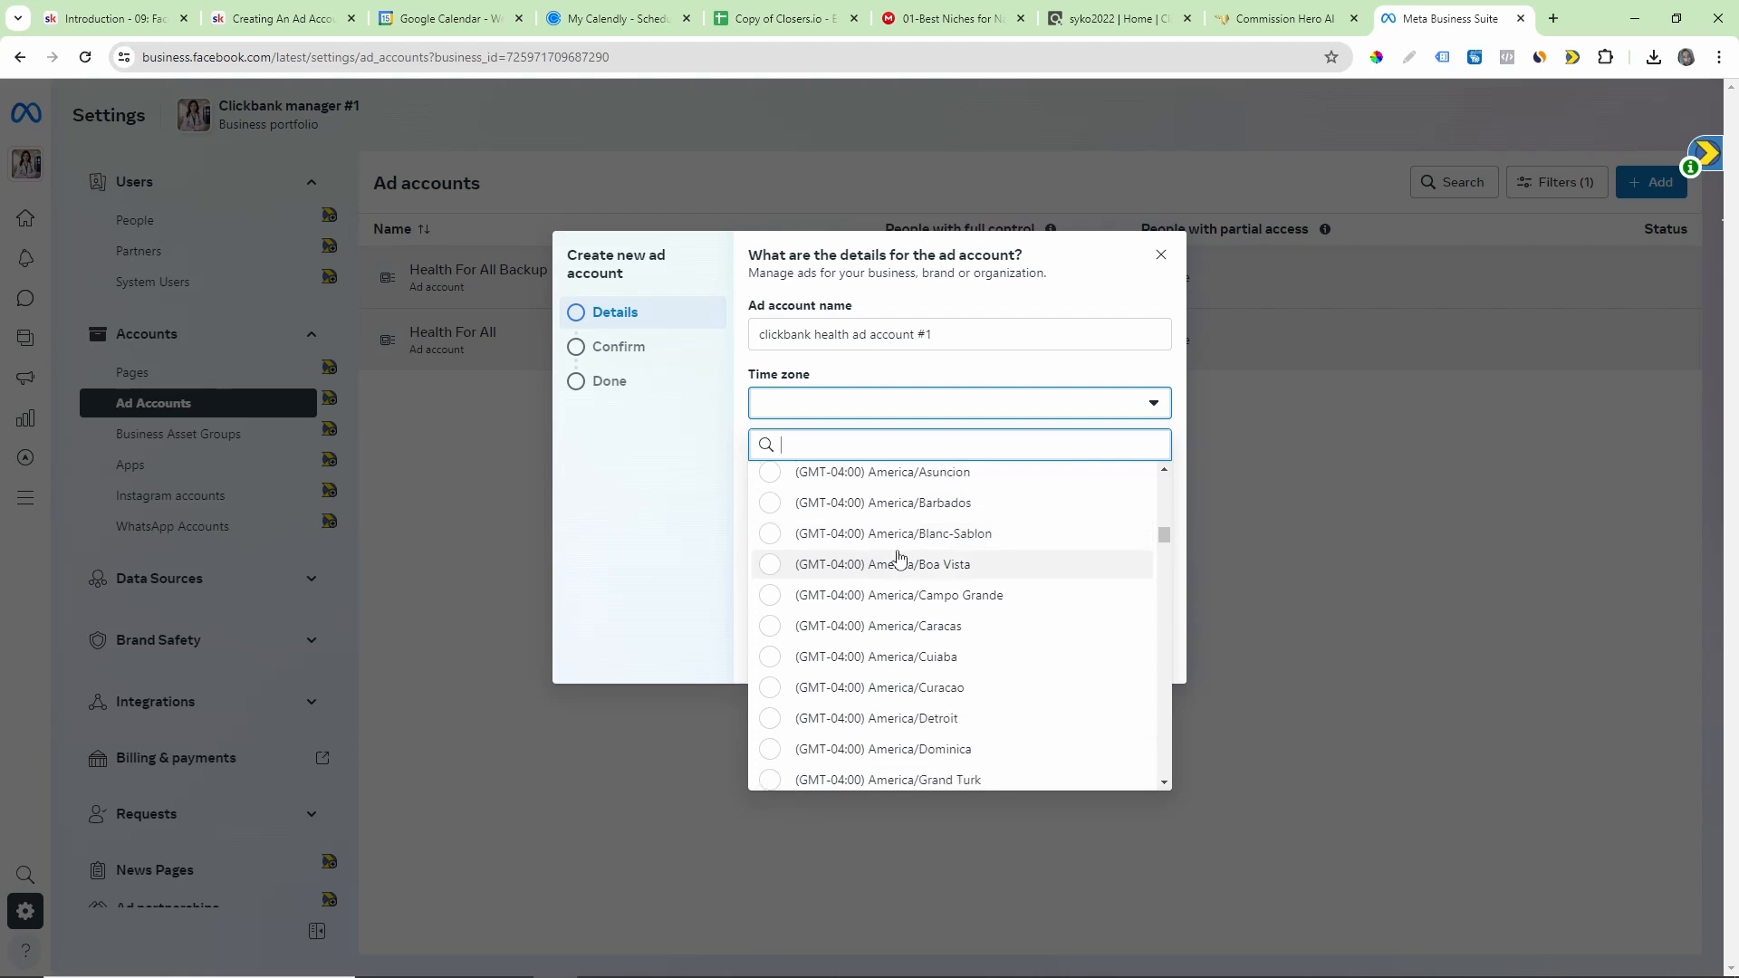
scroll(896, 557, down, 1)
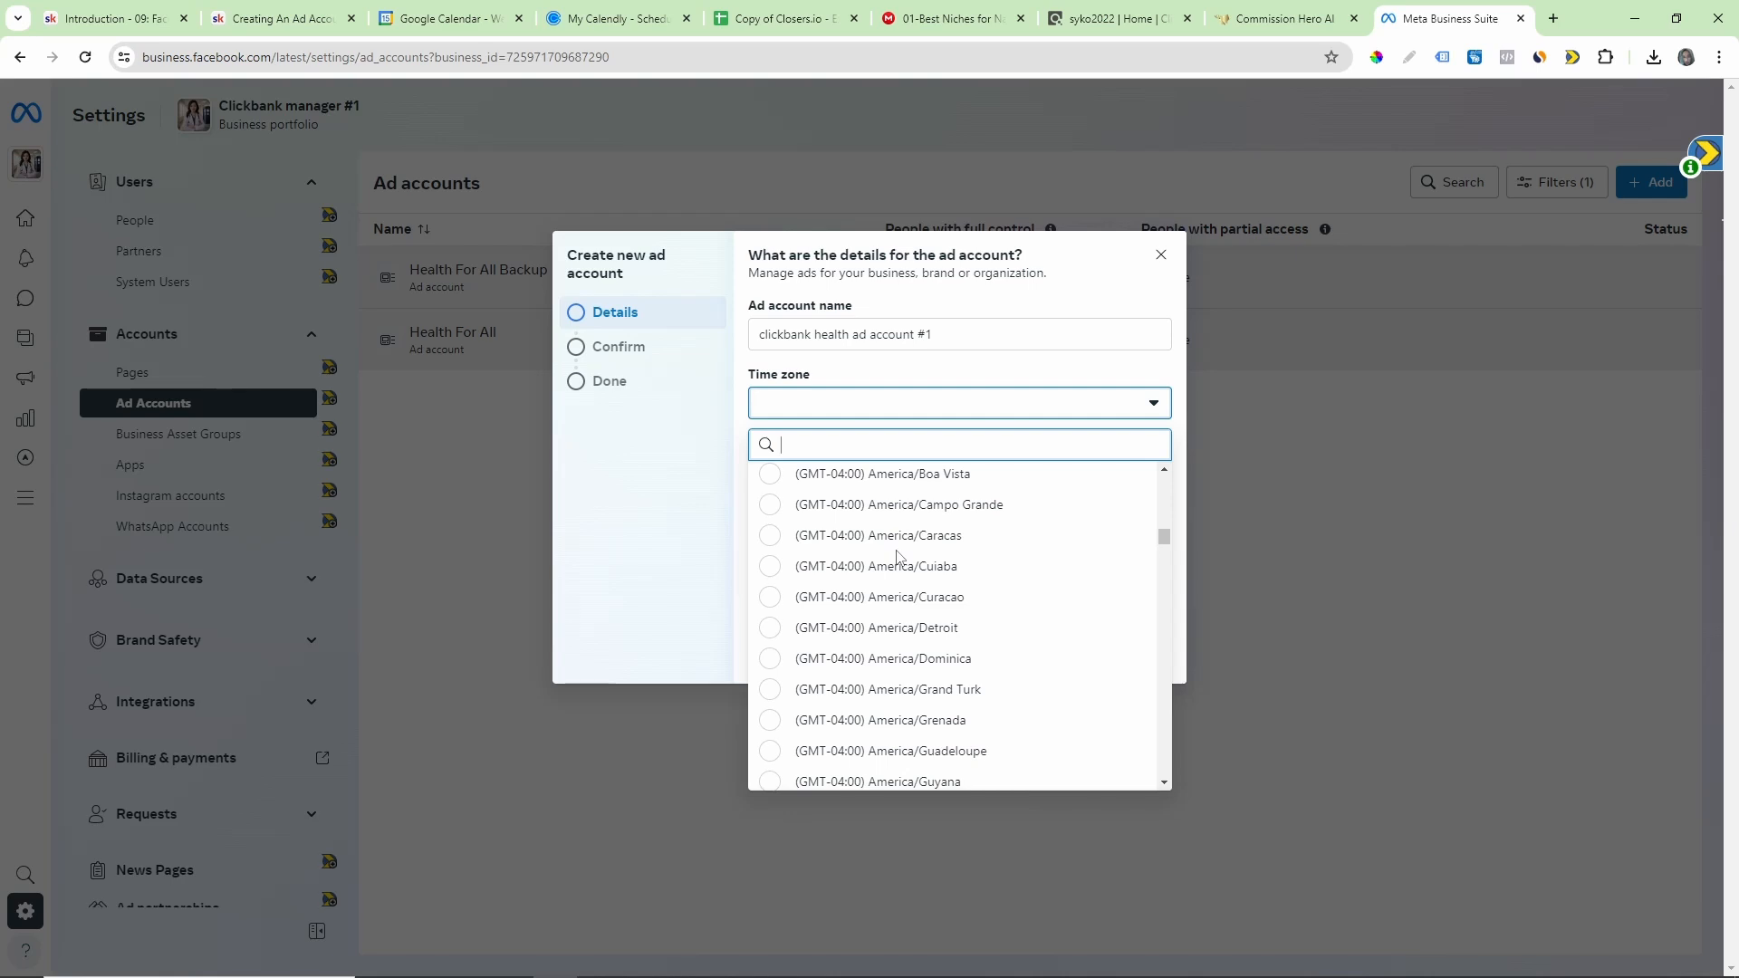
scroll(899, 557, down, 1)
scroll(899, 557, down, 1)
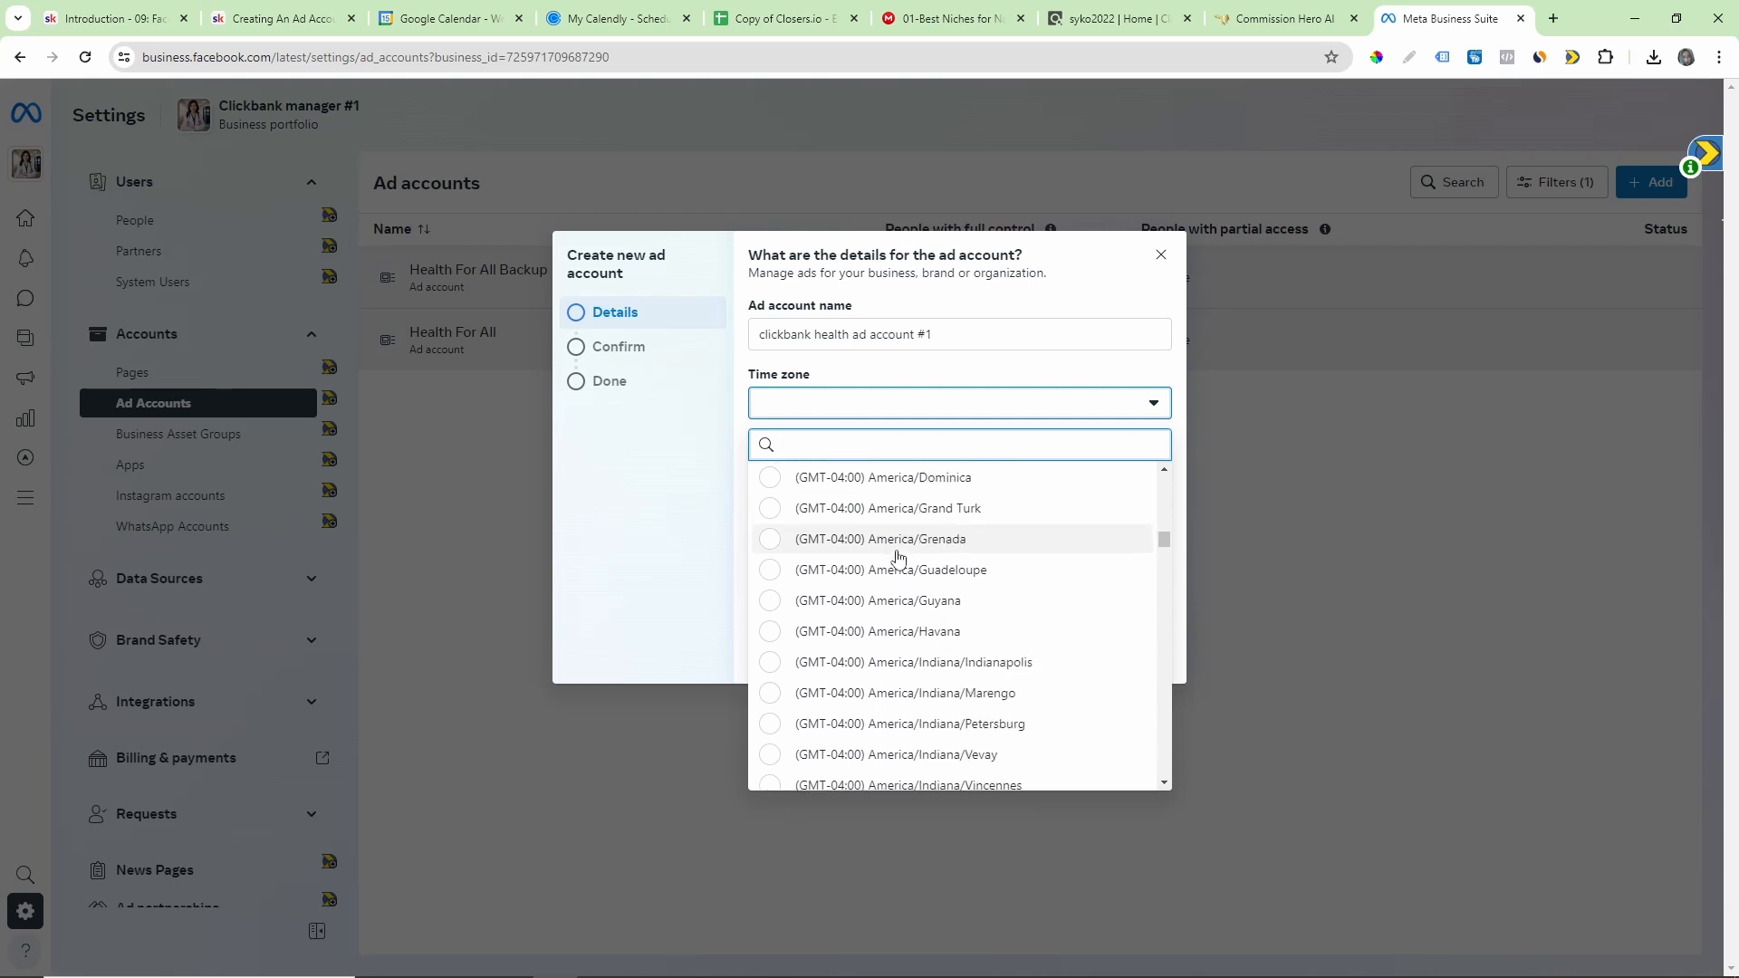
click(1044, 328)
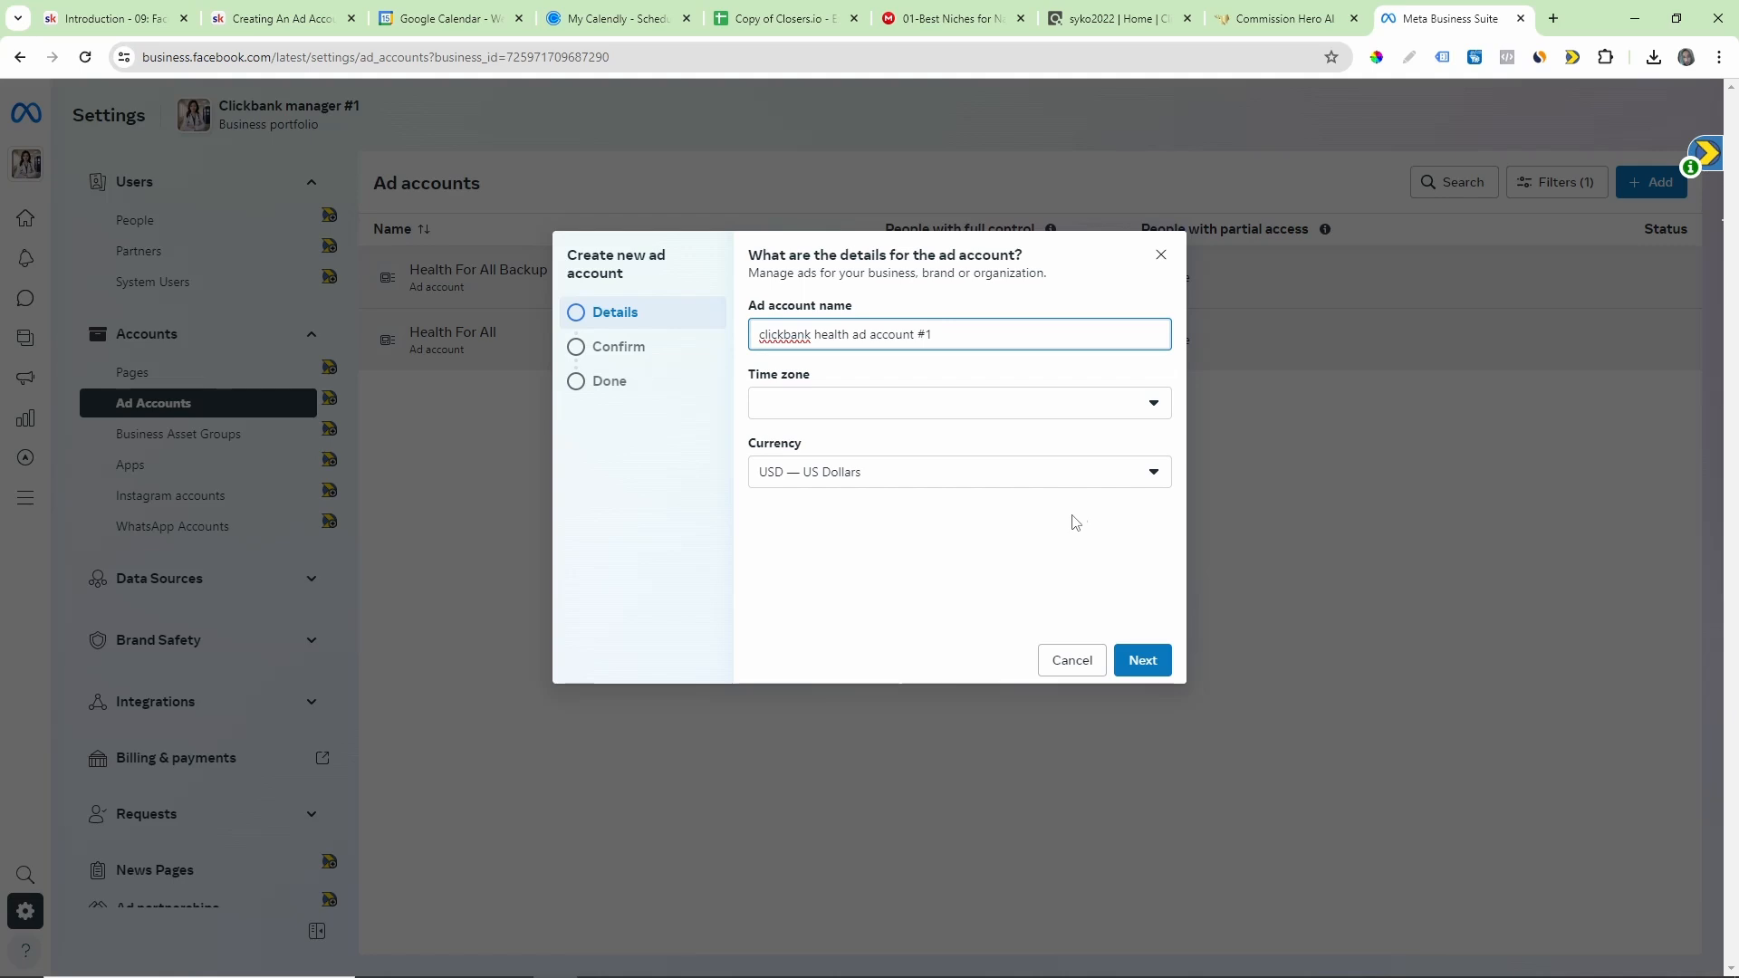
click(1070, 662)
mouse_move(699, 963)
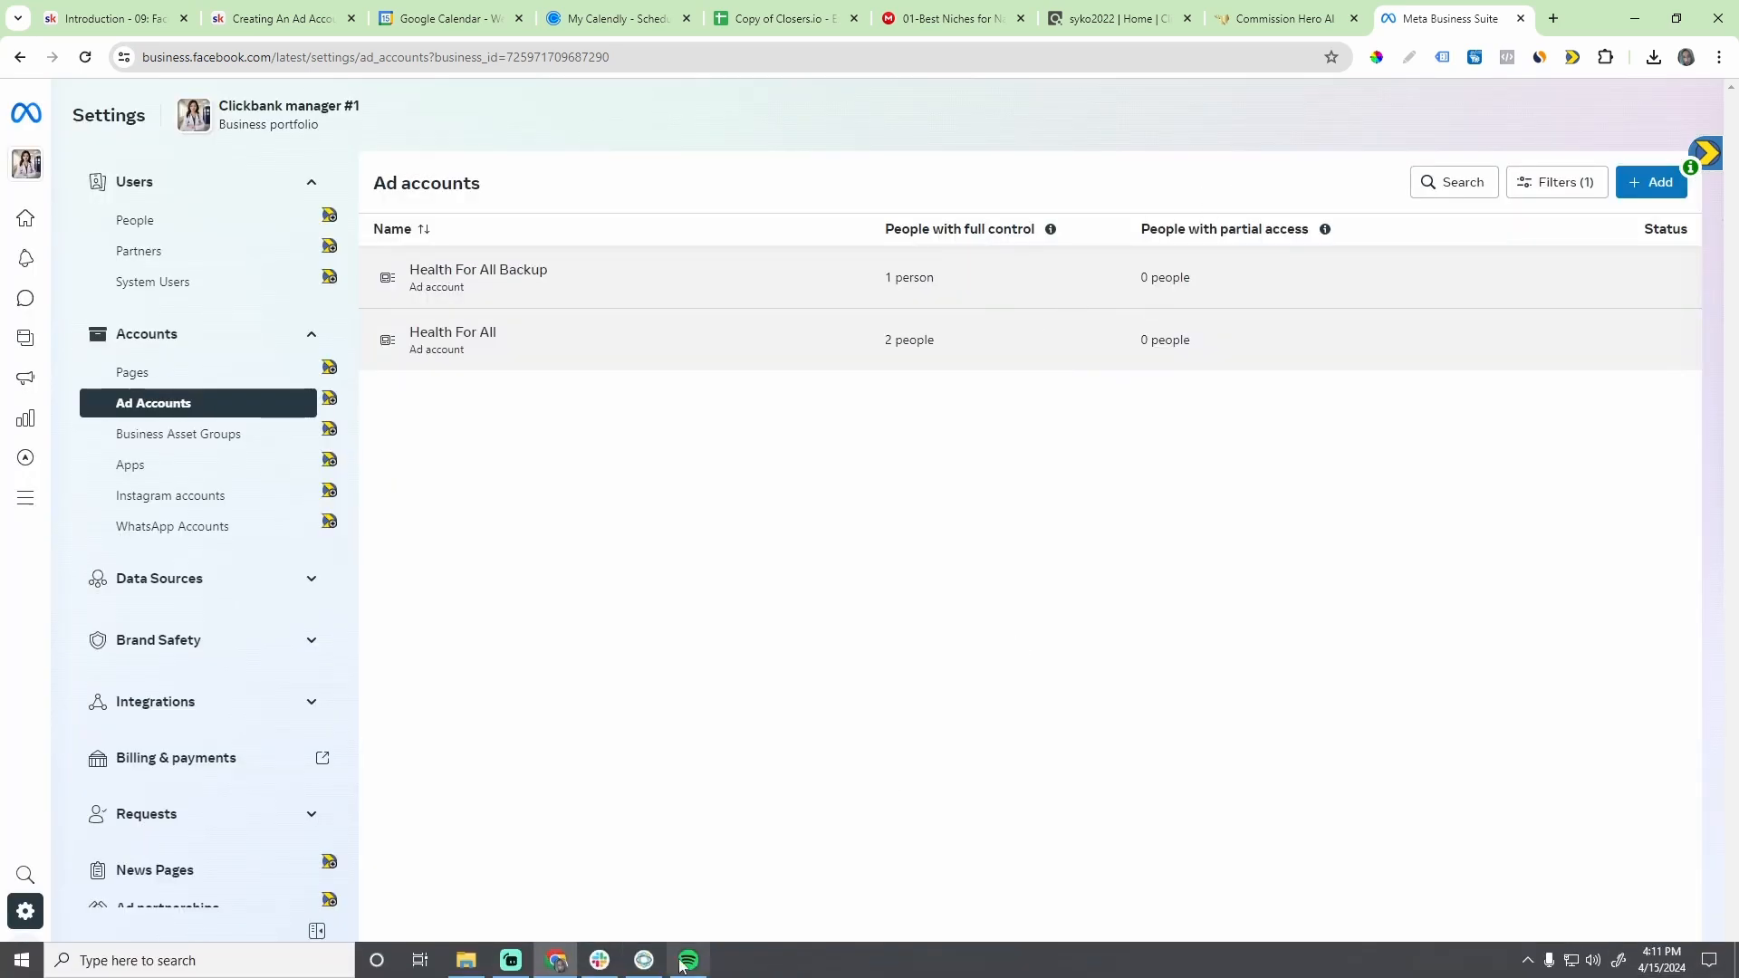
click(510, 960)
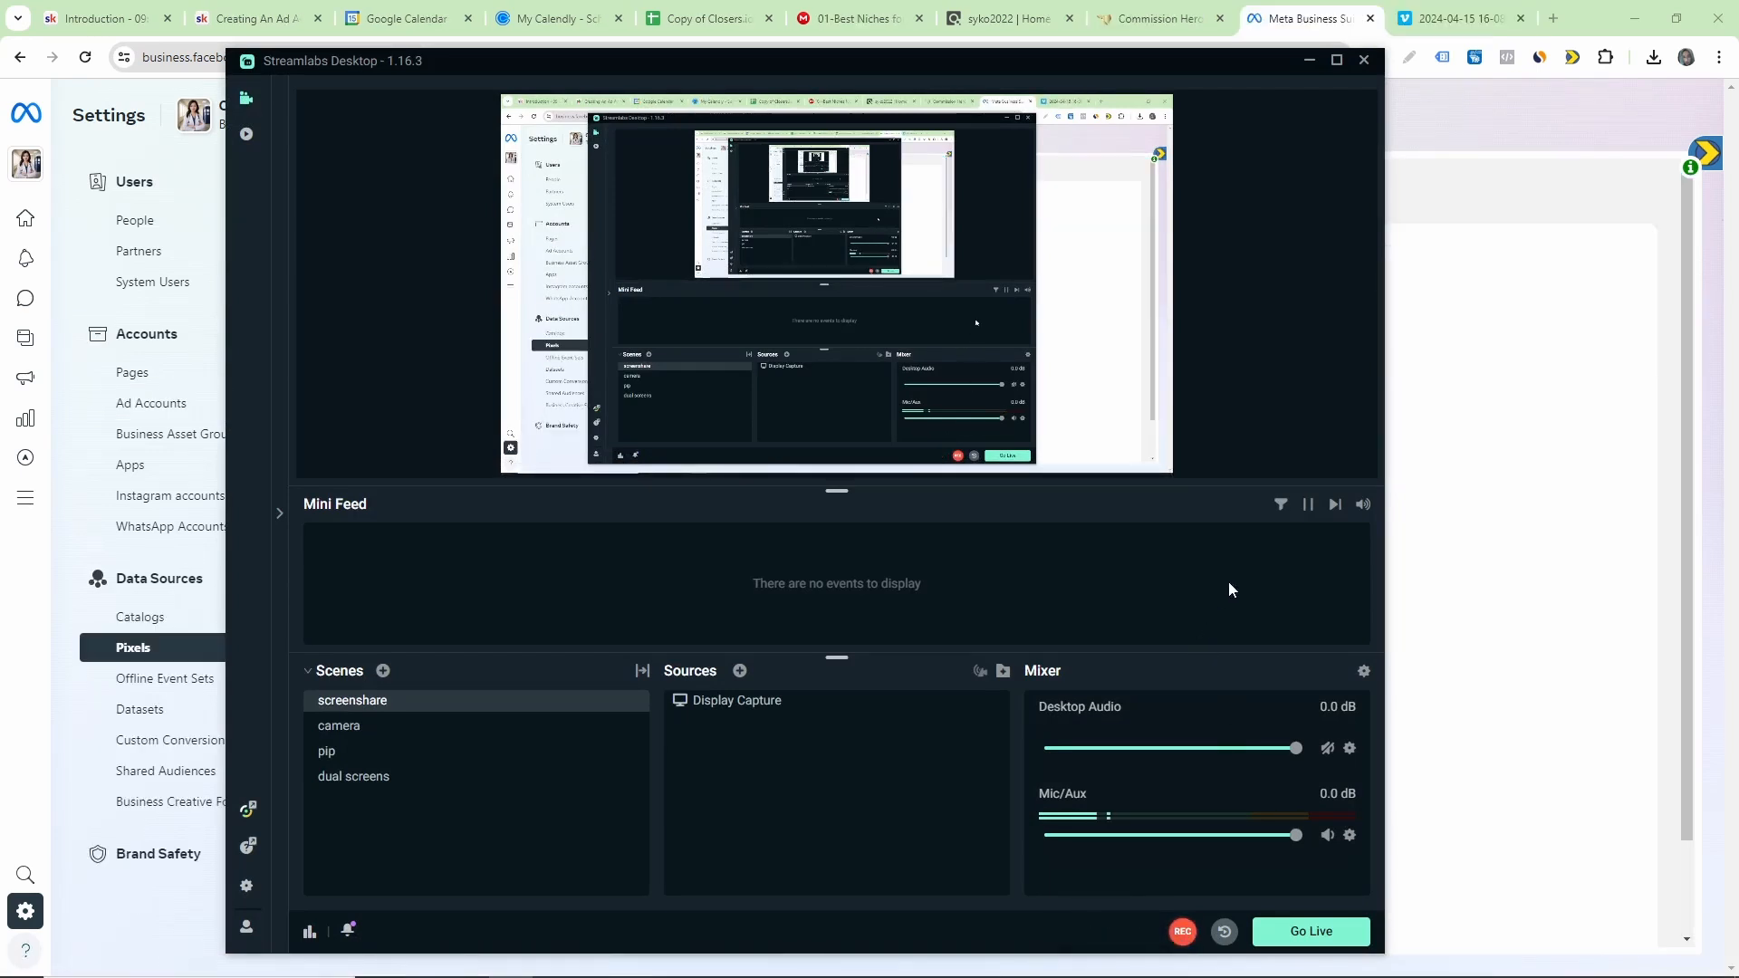
click(1309, 60)
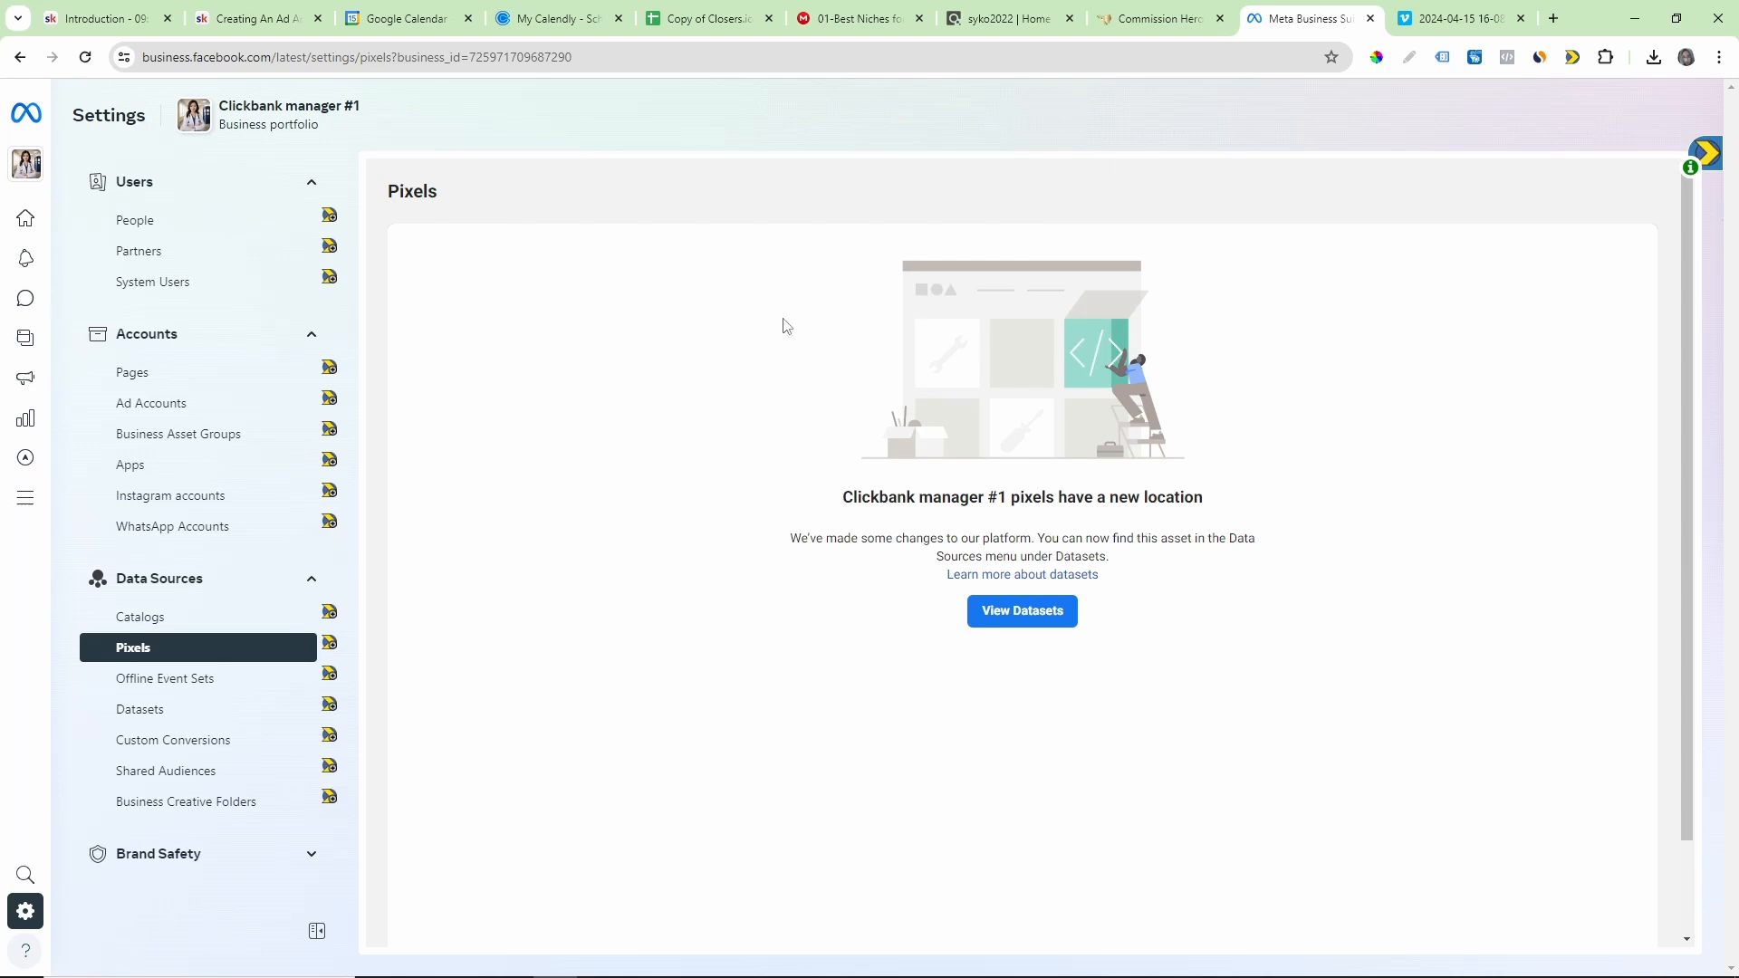
Step: Open the list of business assets, highlight the Business portfolios heading and close the list
mouse_move(39, 166)
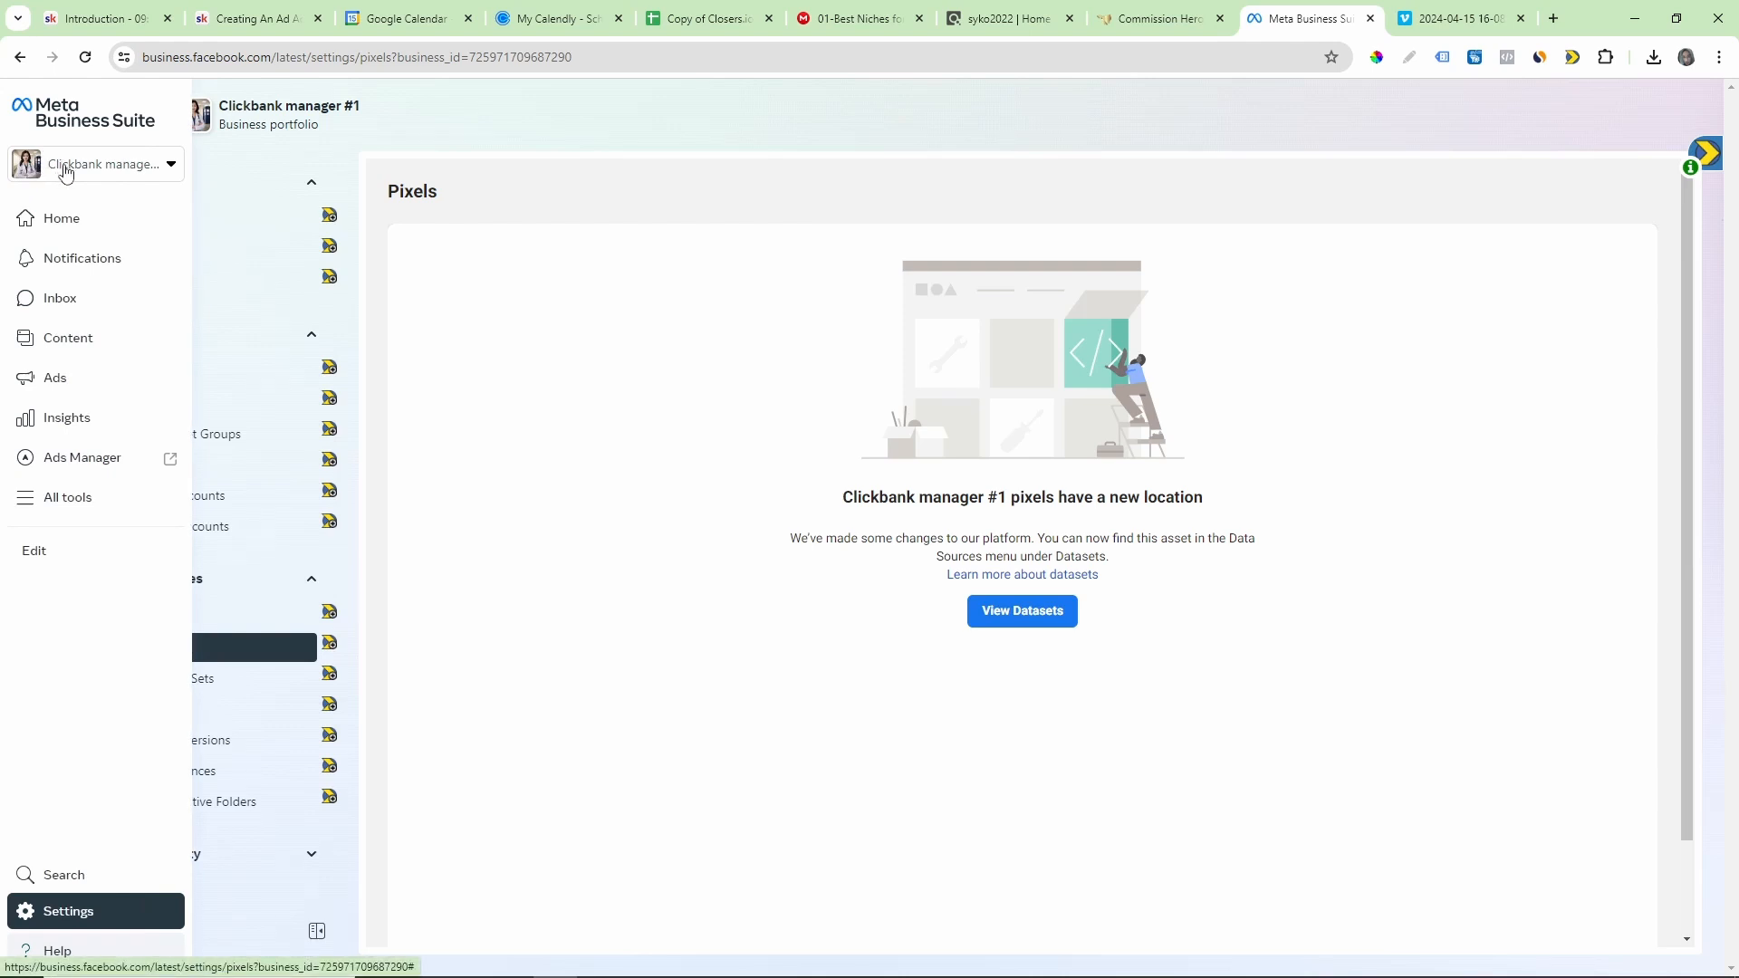
click(66, 173)
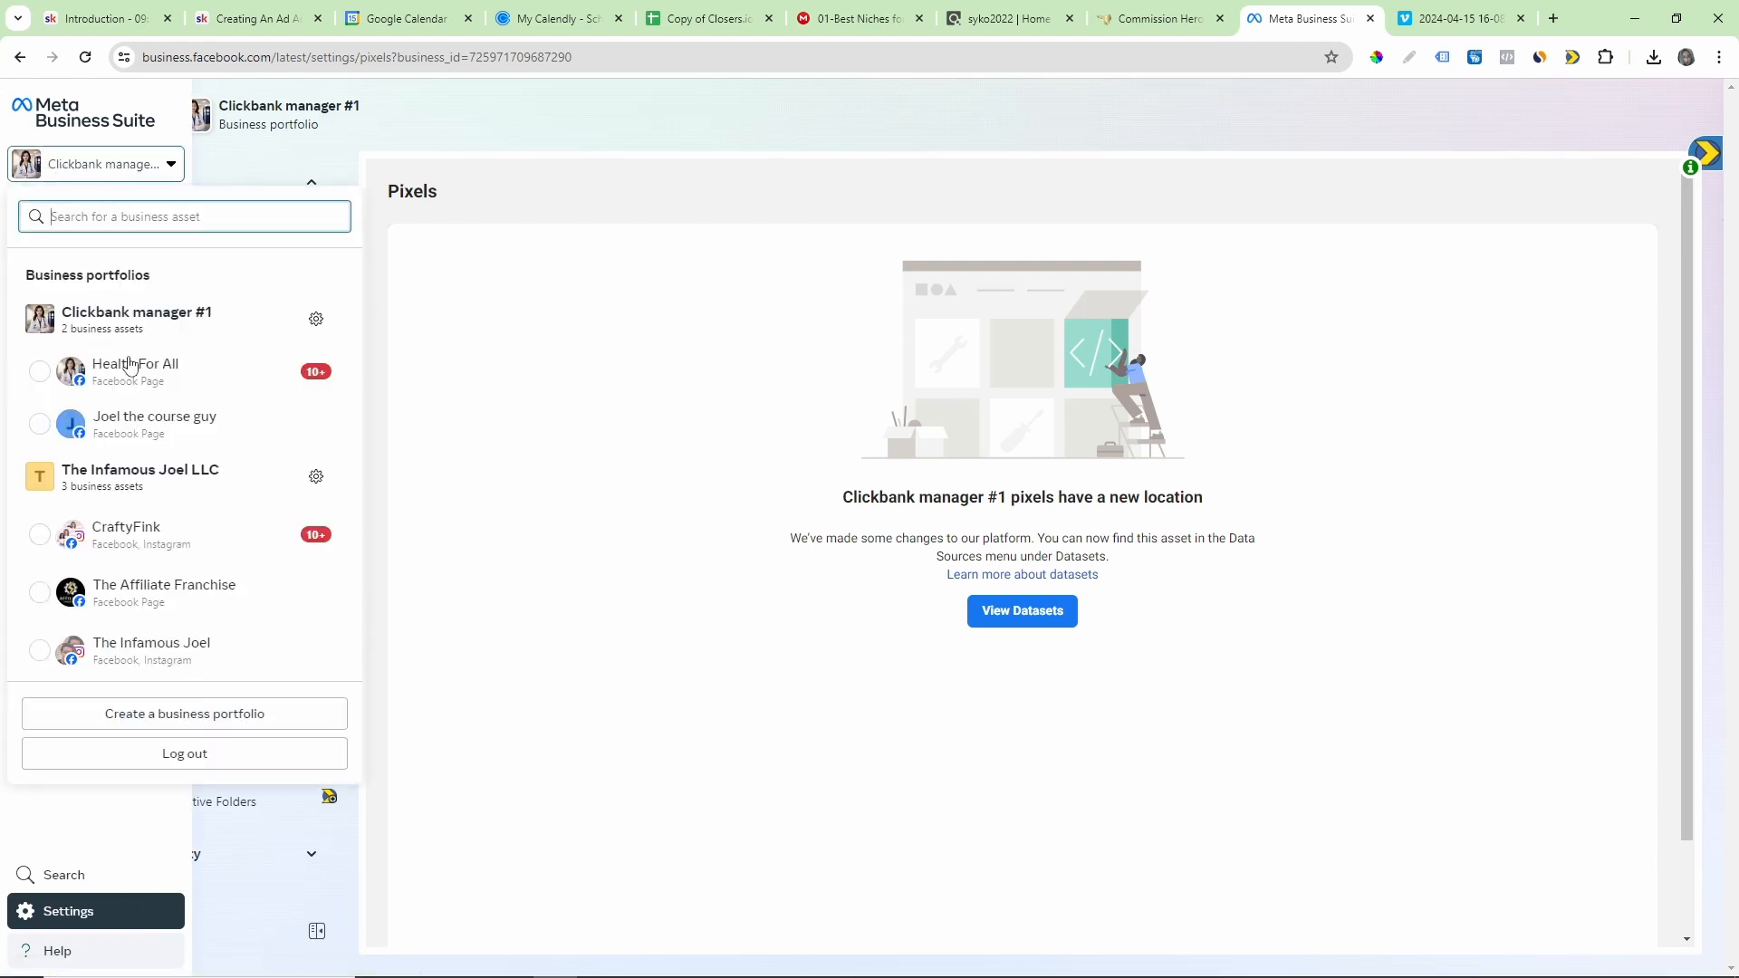
drag(161, 279, 30, 275)
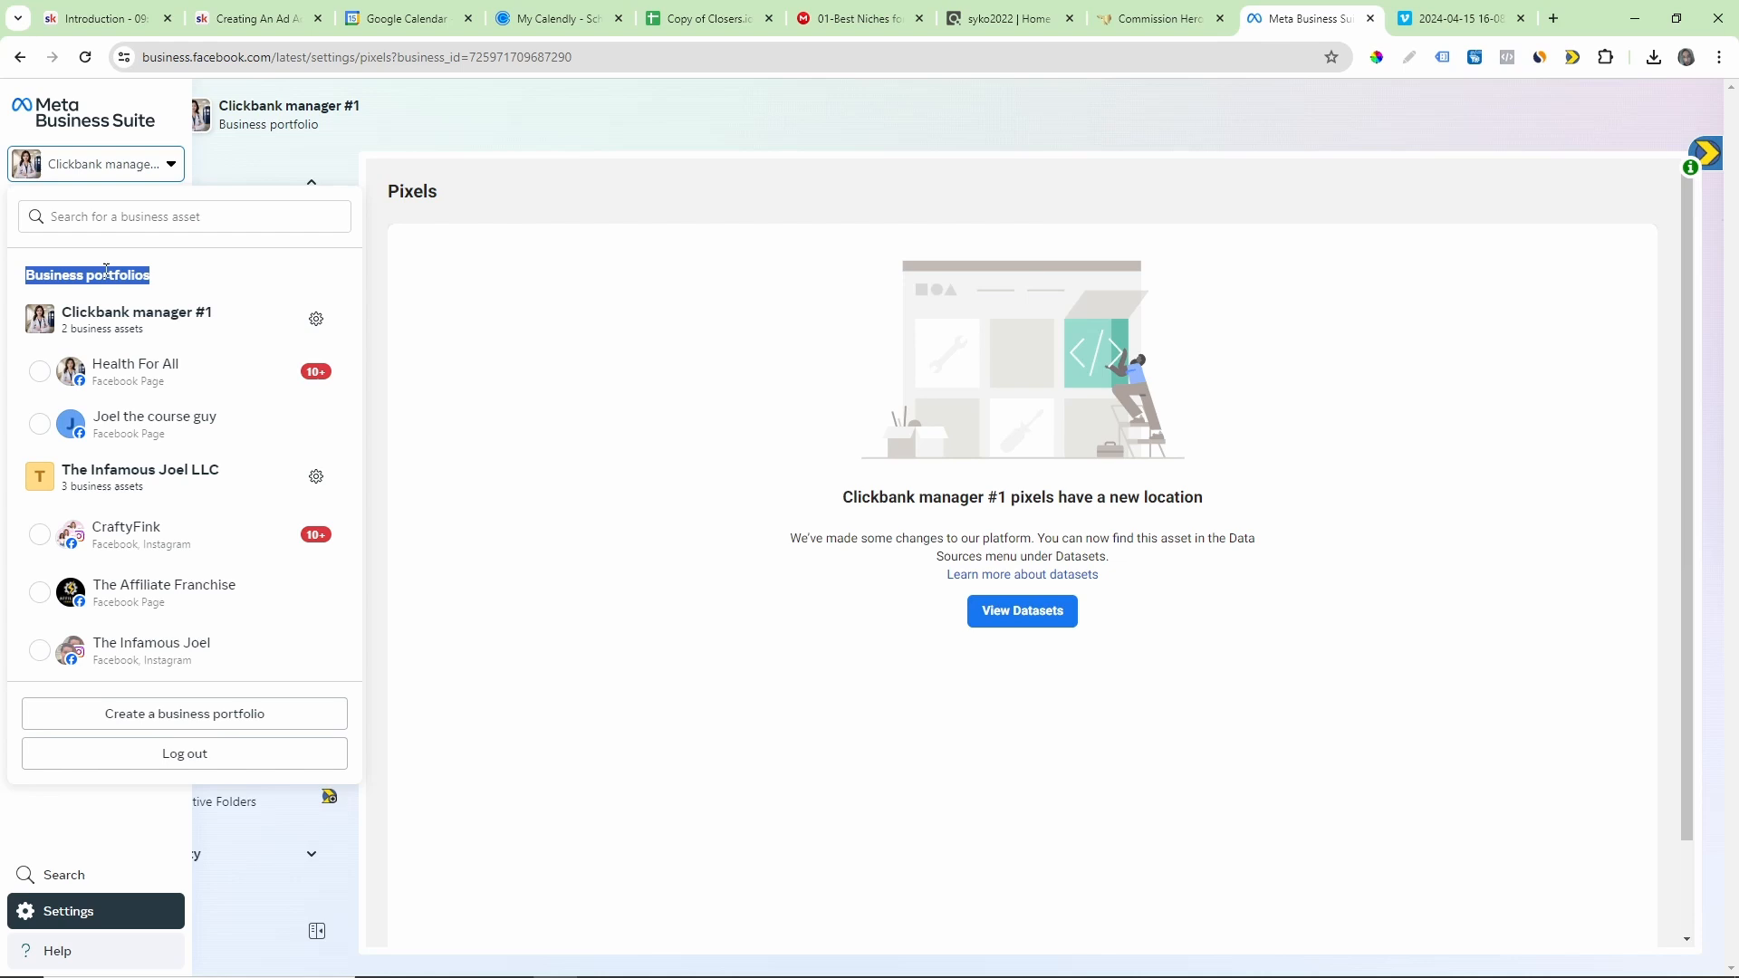
click(172, 286)
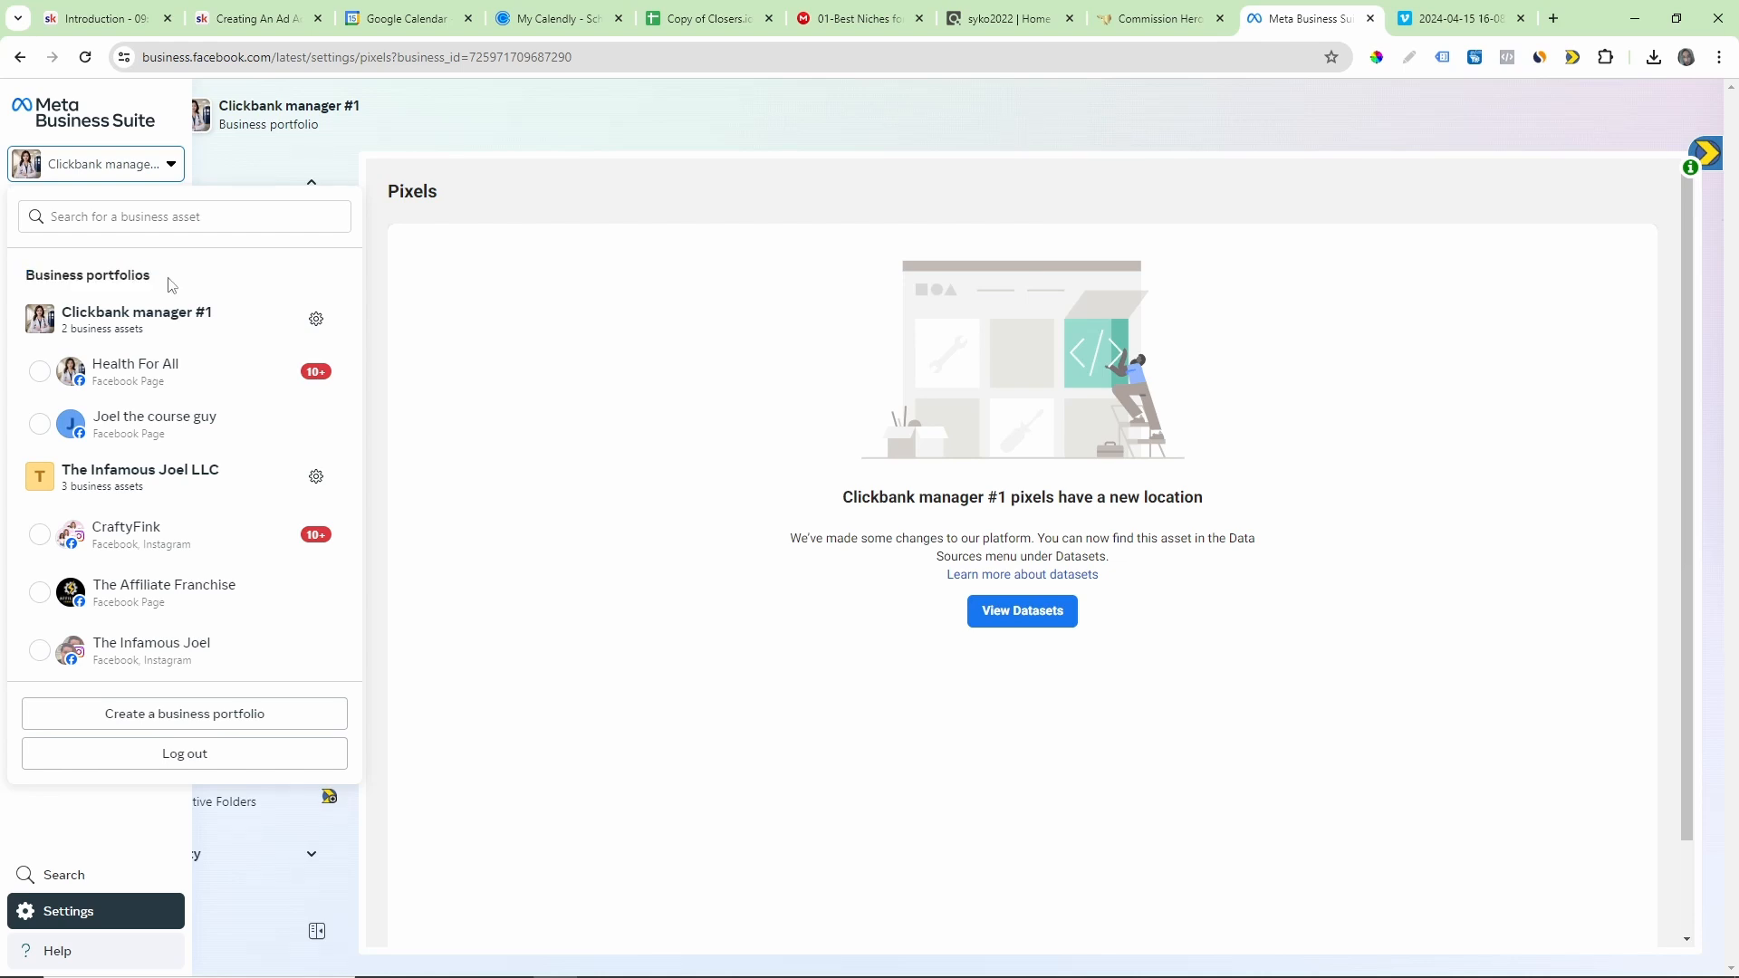
drag(167, 276, 87, 275)
click(181, 174)
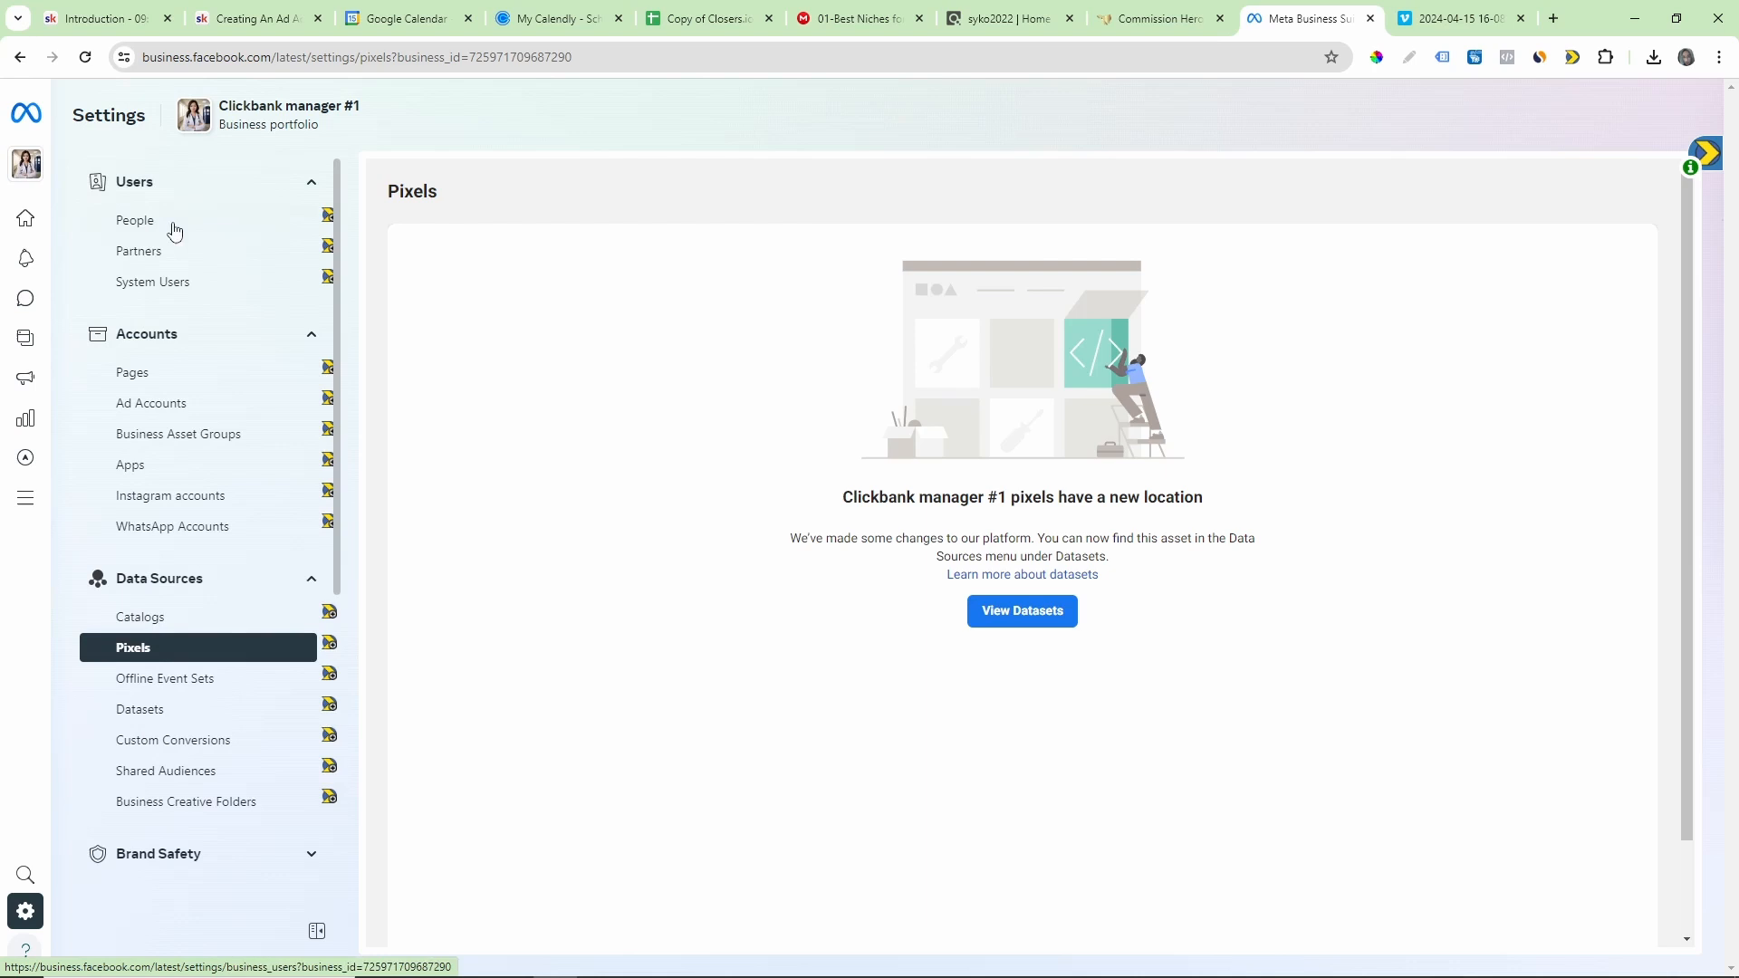
Step: Look over the Users, Accounts and Data Sources sections in the Clickbank manager #1 settings
mouse_move(28, 922)
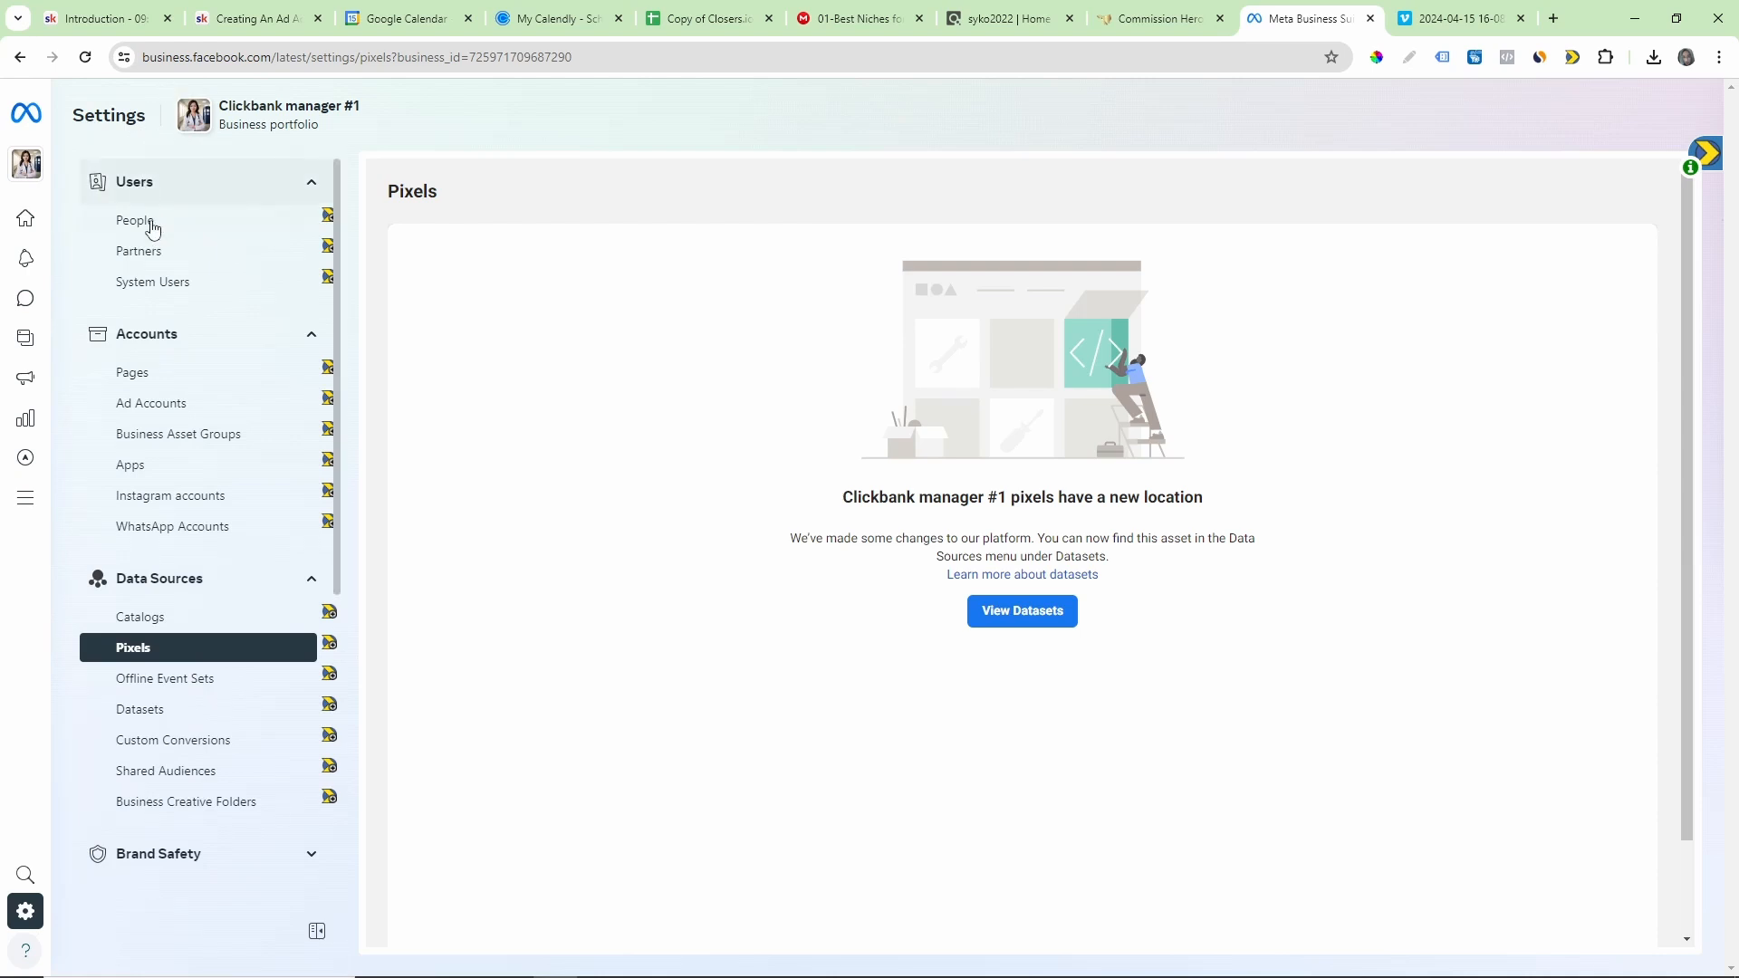
scroll(198, 524, down, 5)
scroll(198, 524, up, 6)
scroll(172, 362, down, 1)
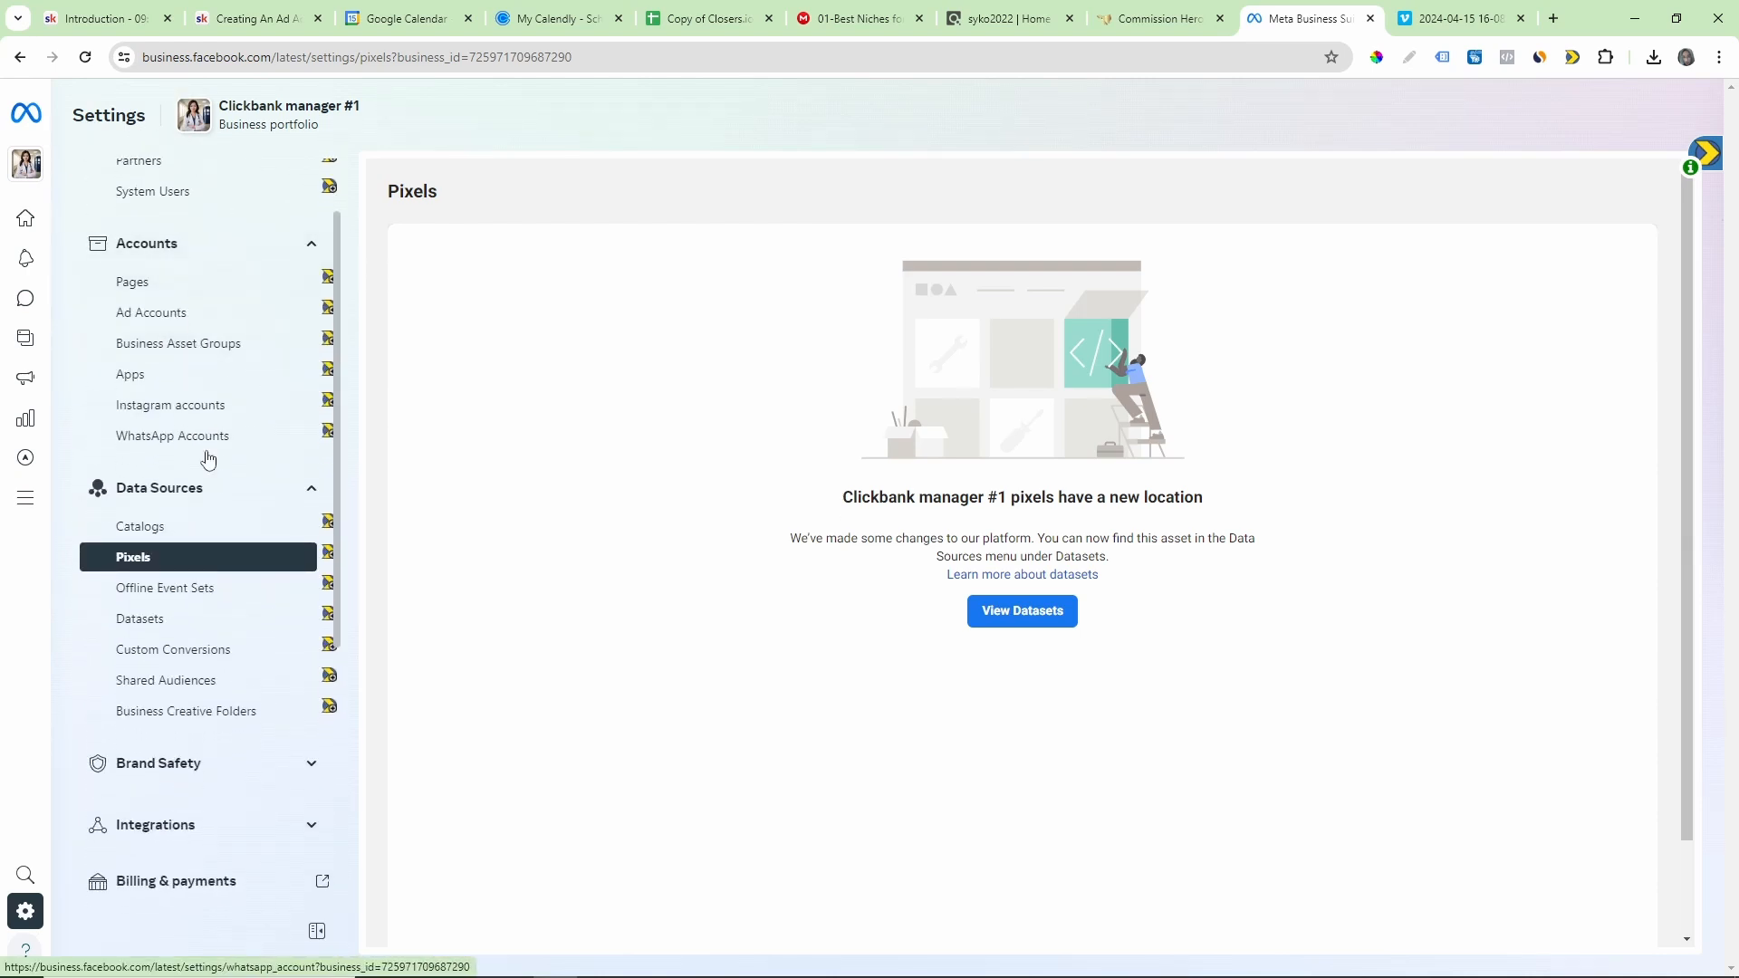
Step: Collapse and reopen the Data Sources section, highlight the notice on the Pixels page and open the datasets it points to
click(197, 490)
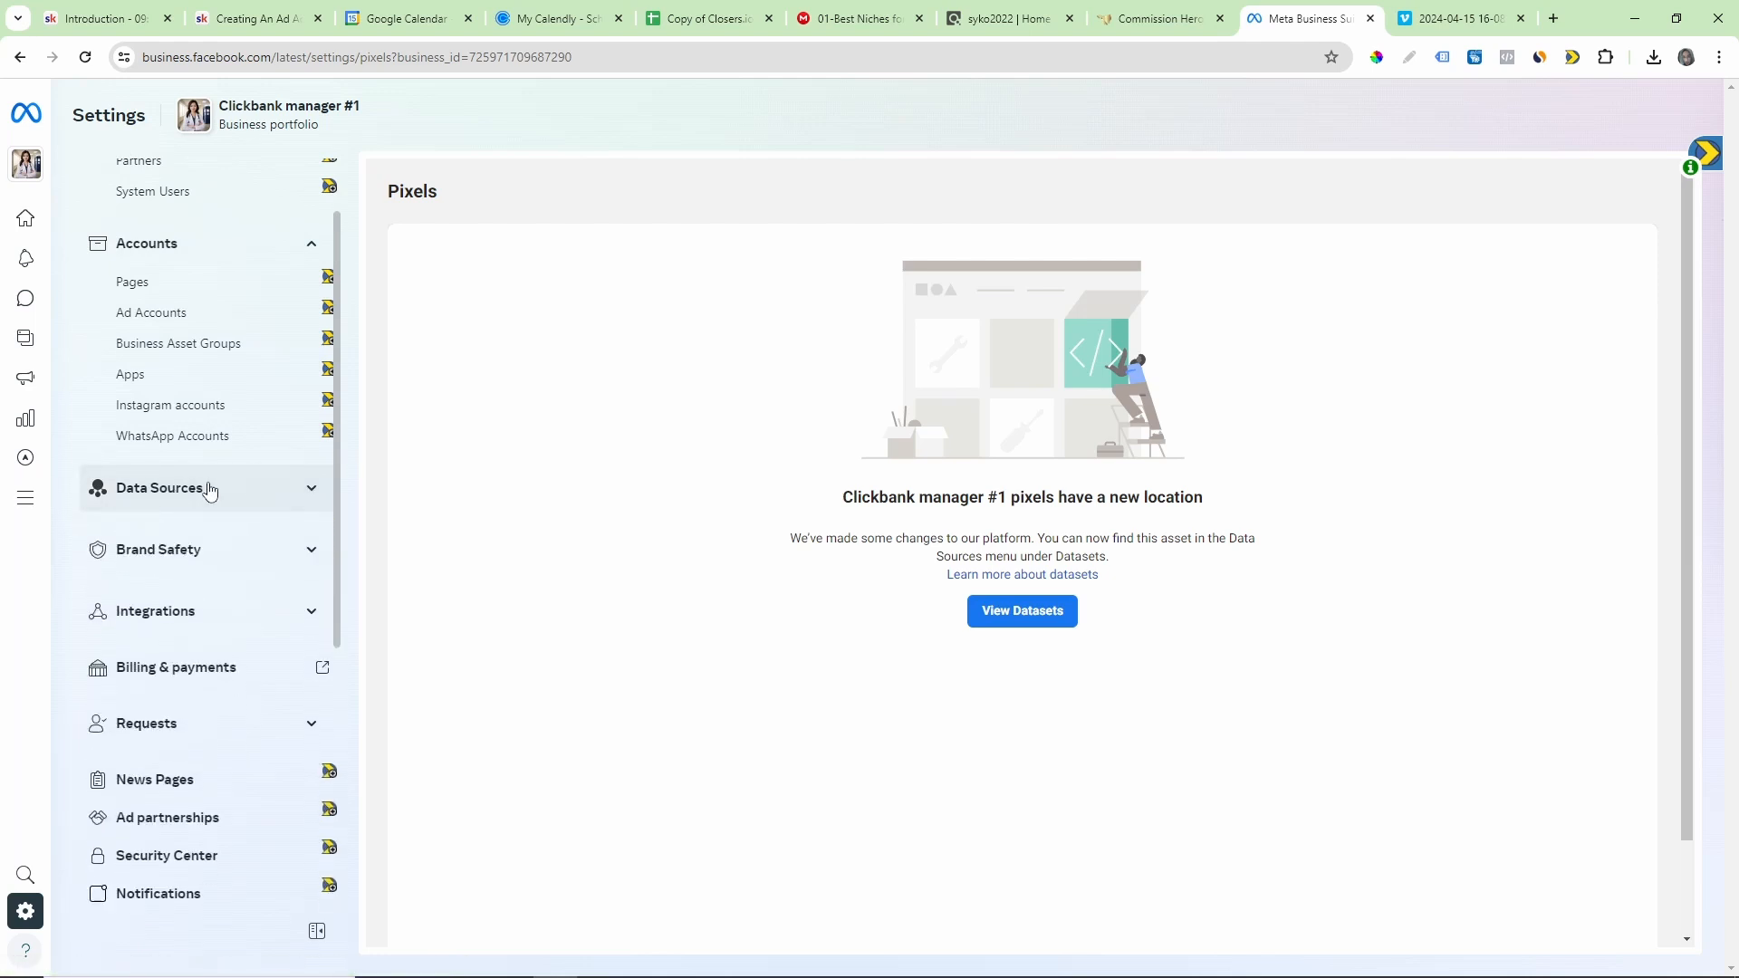
click(257, 494)
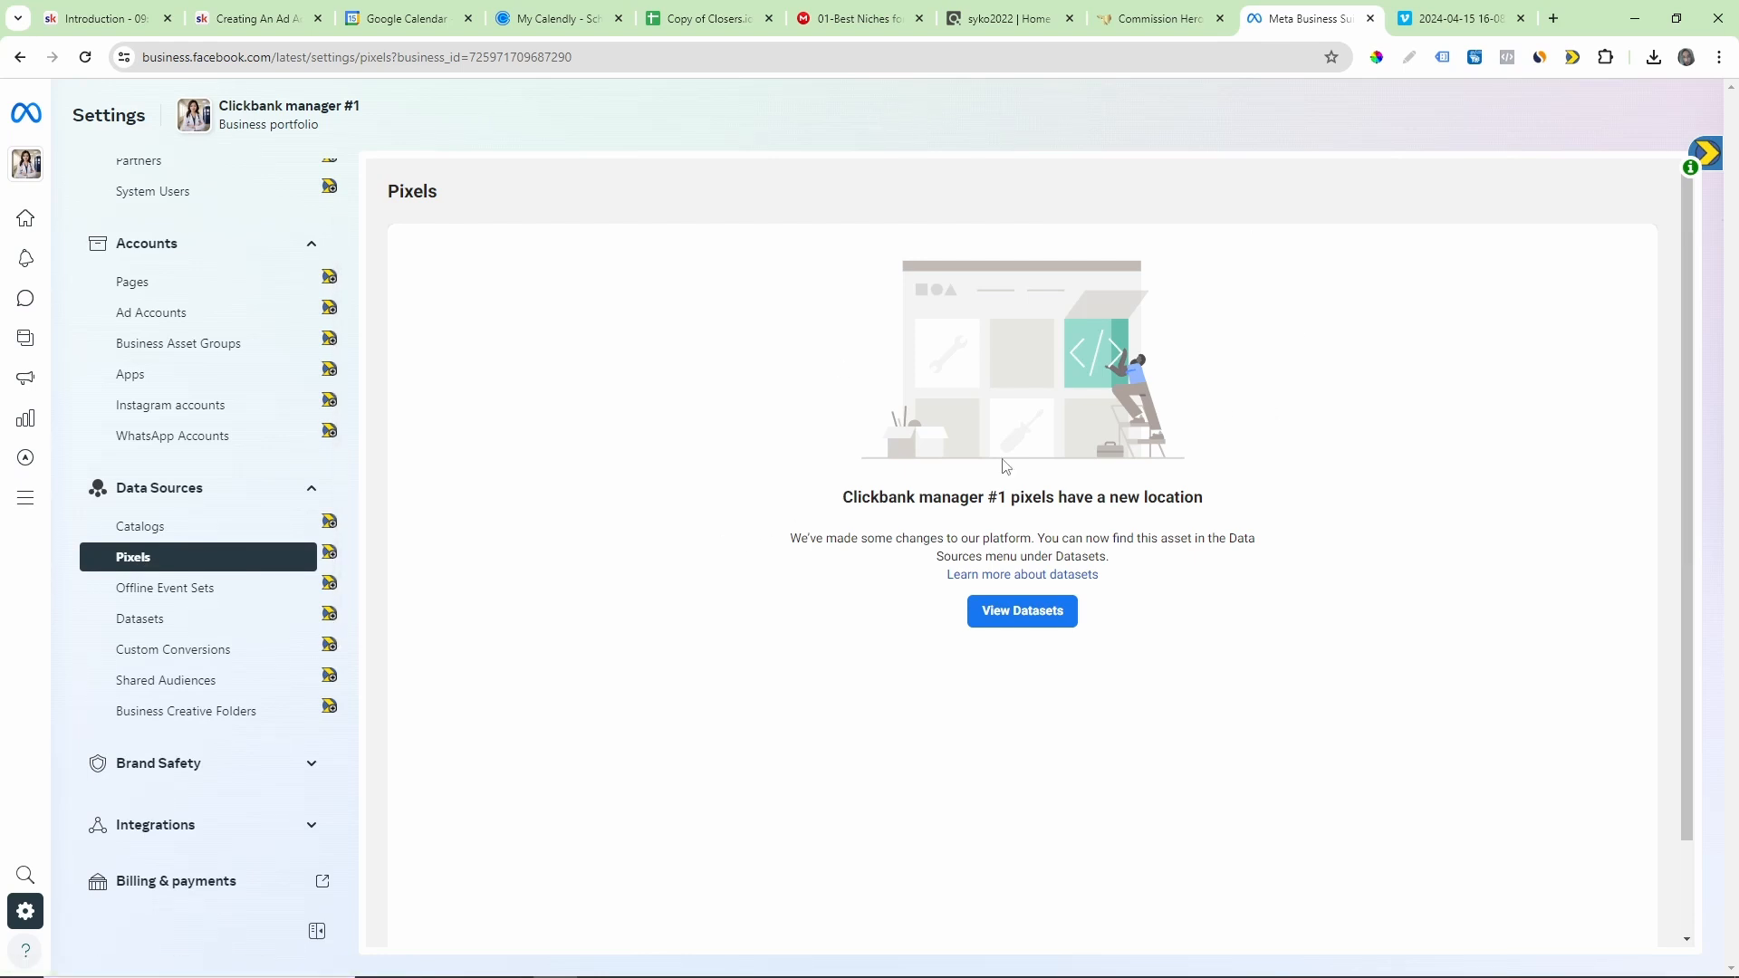
drag(794, 543, 1214, 632)
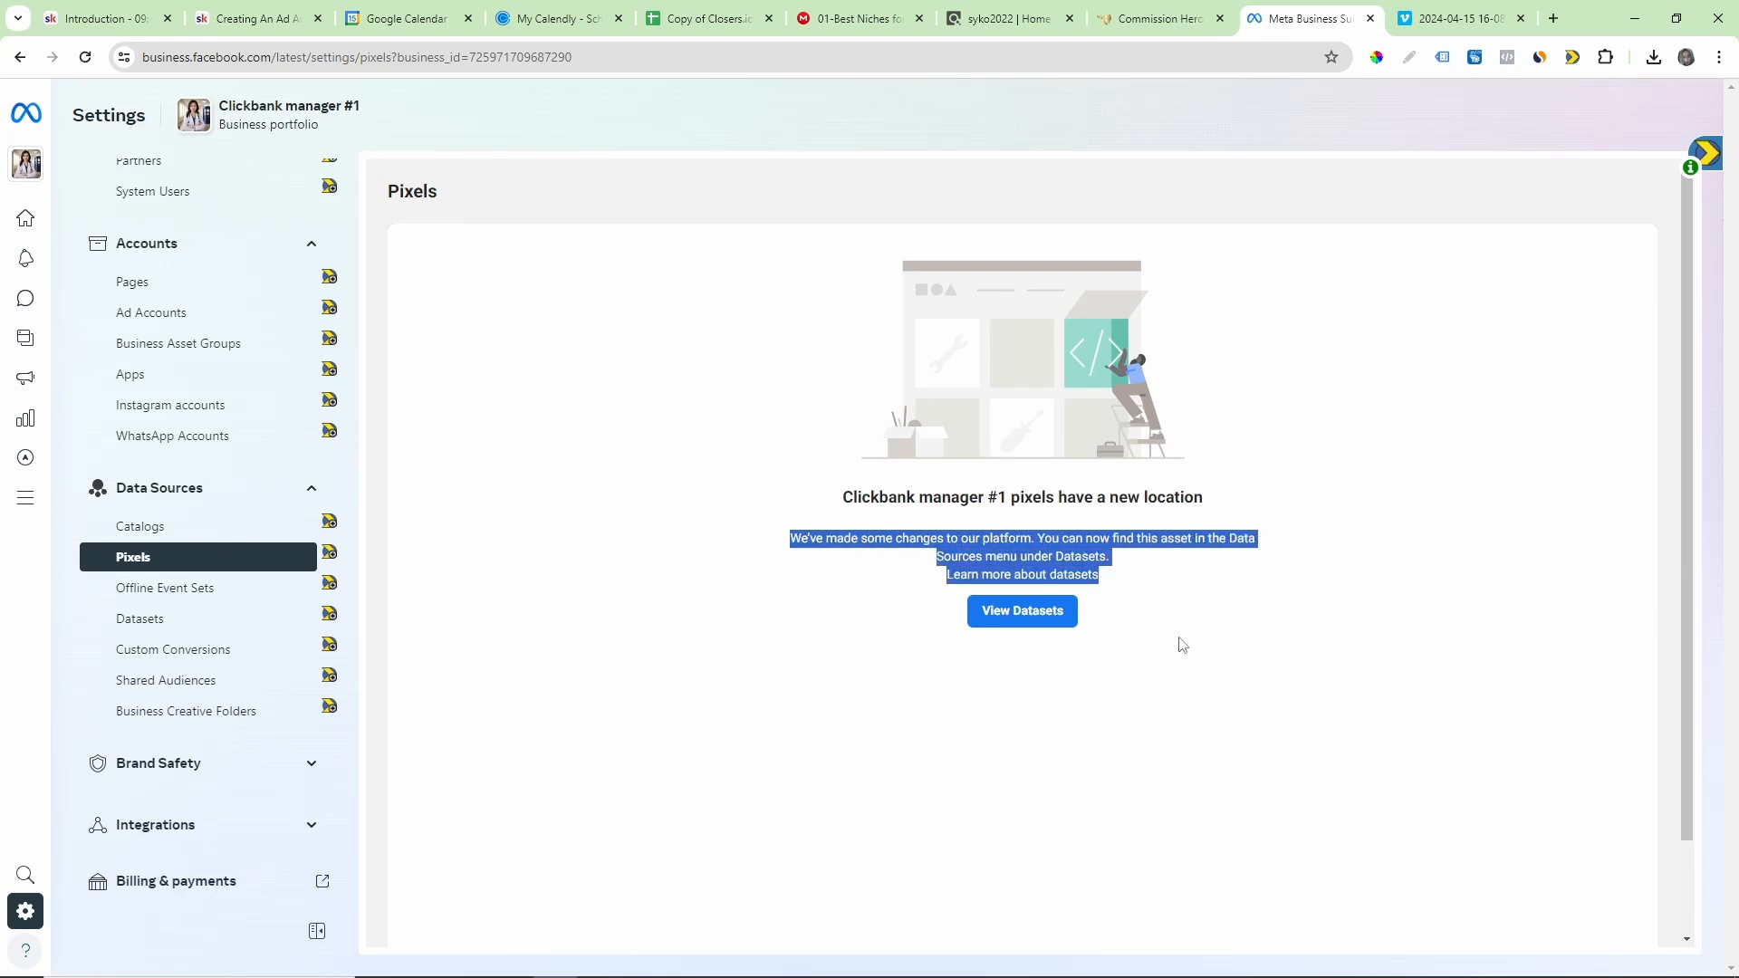
click(1016, 619)
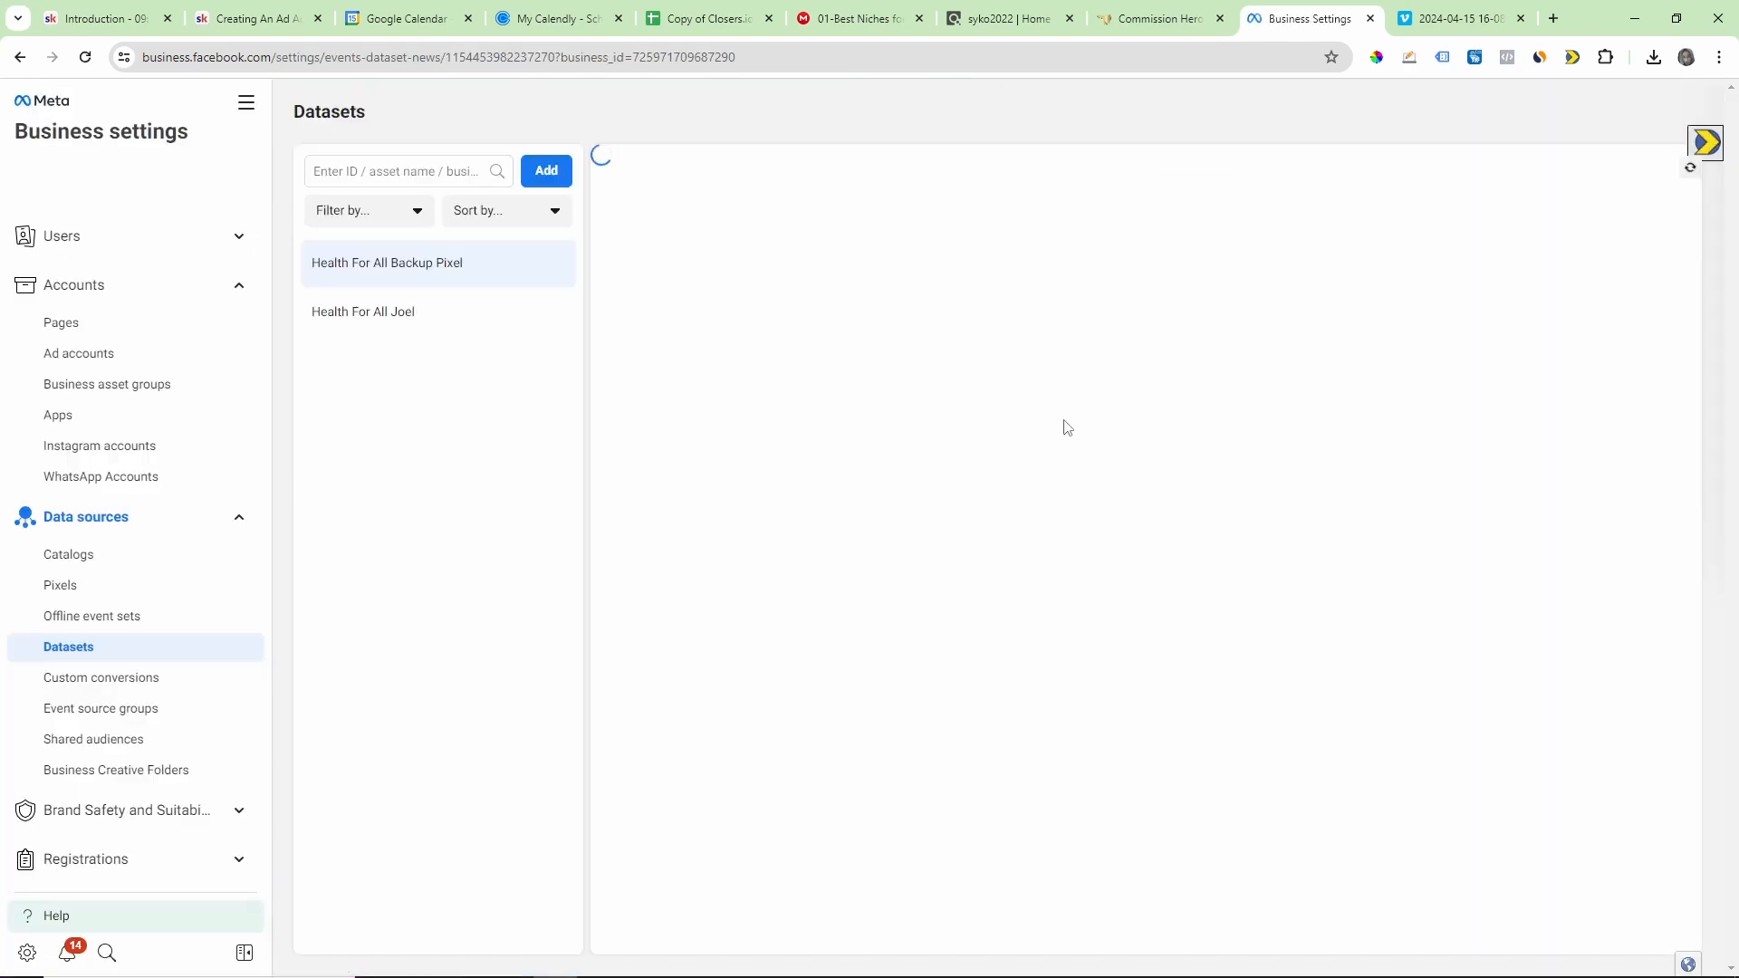
Step: Compare the people with access to the two existing Health For All datasets by switching between them
click(402, 315)
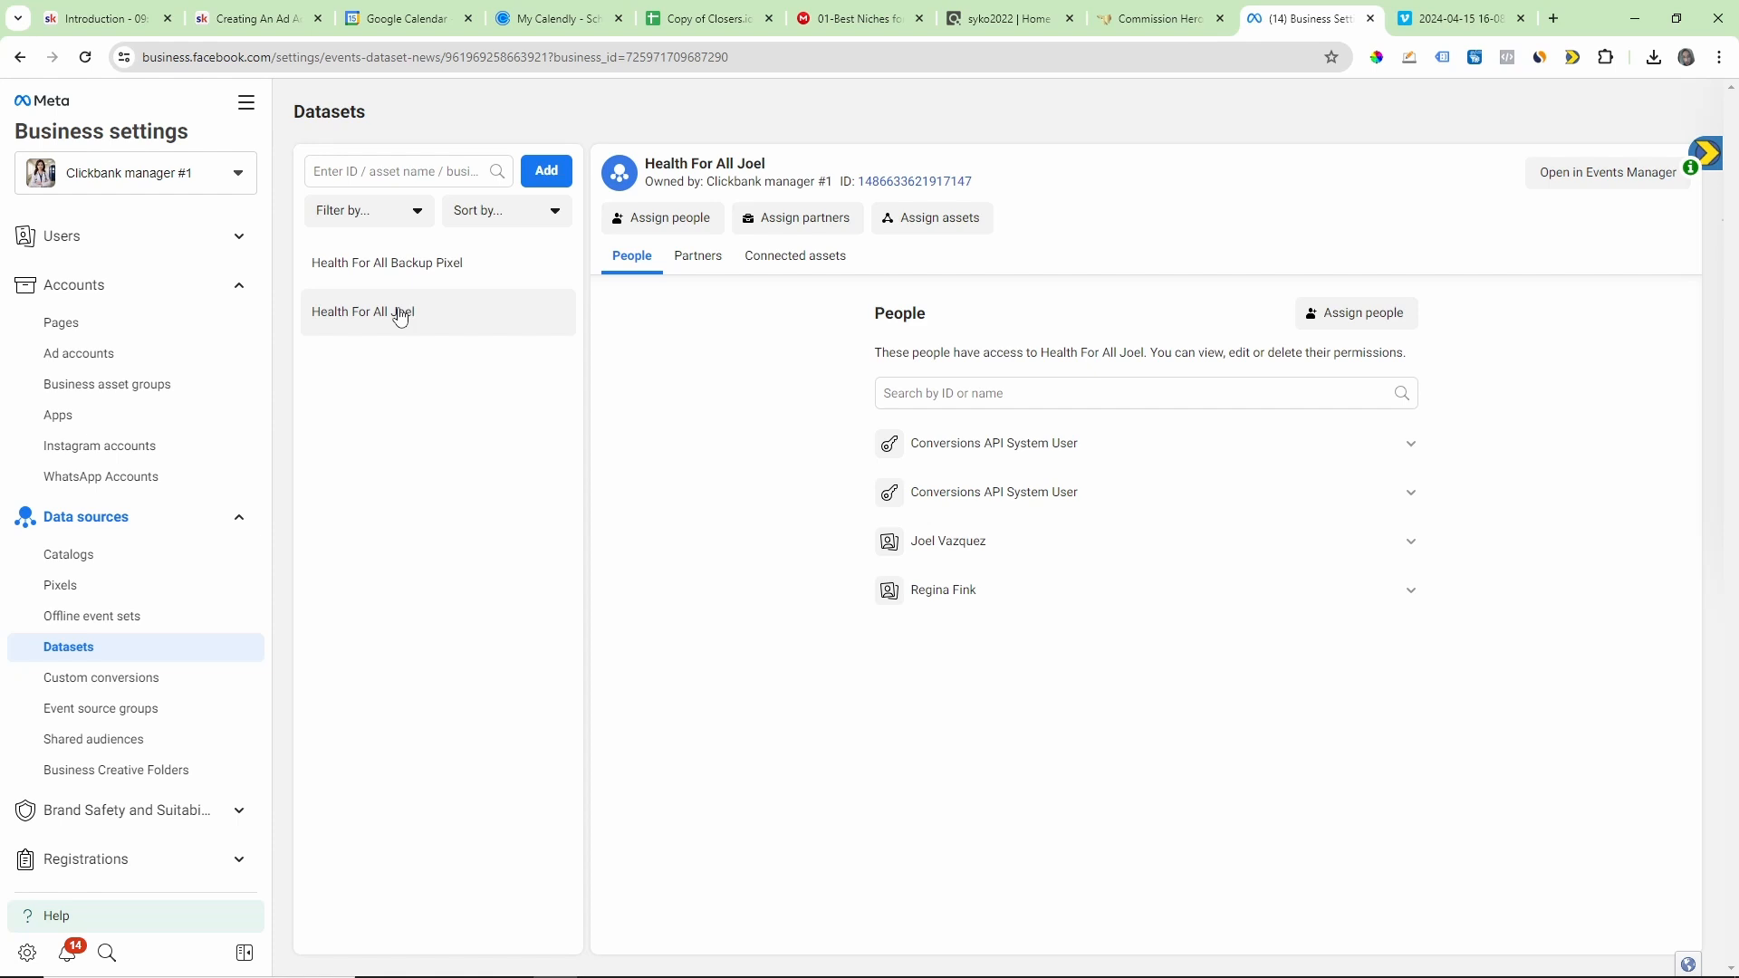
click(442, 271)
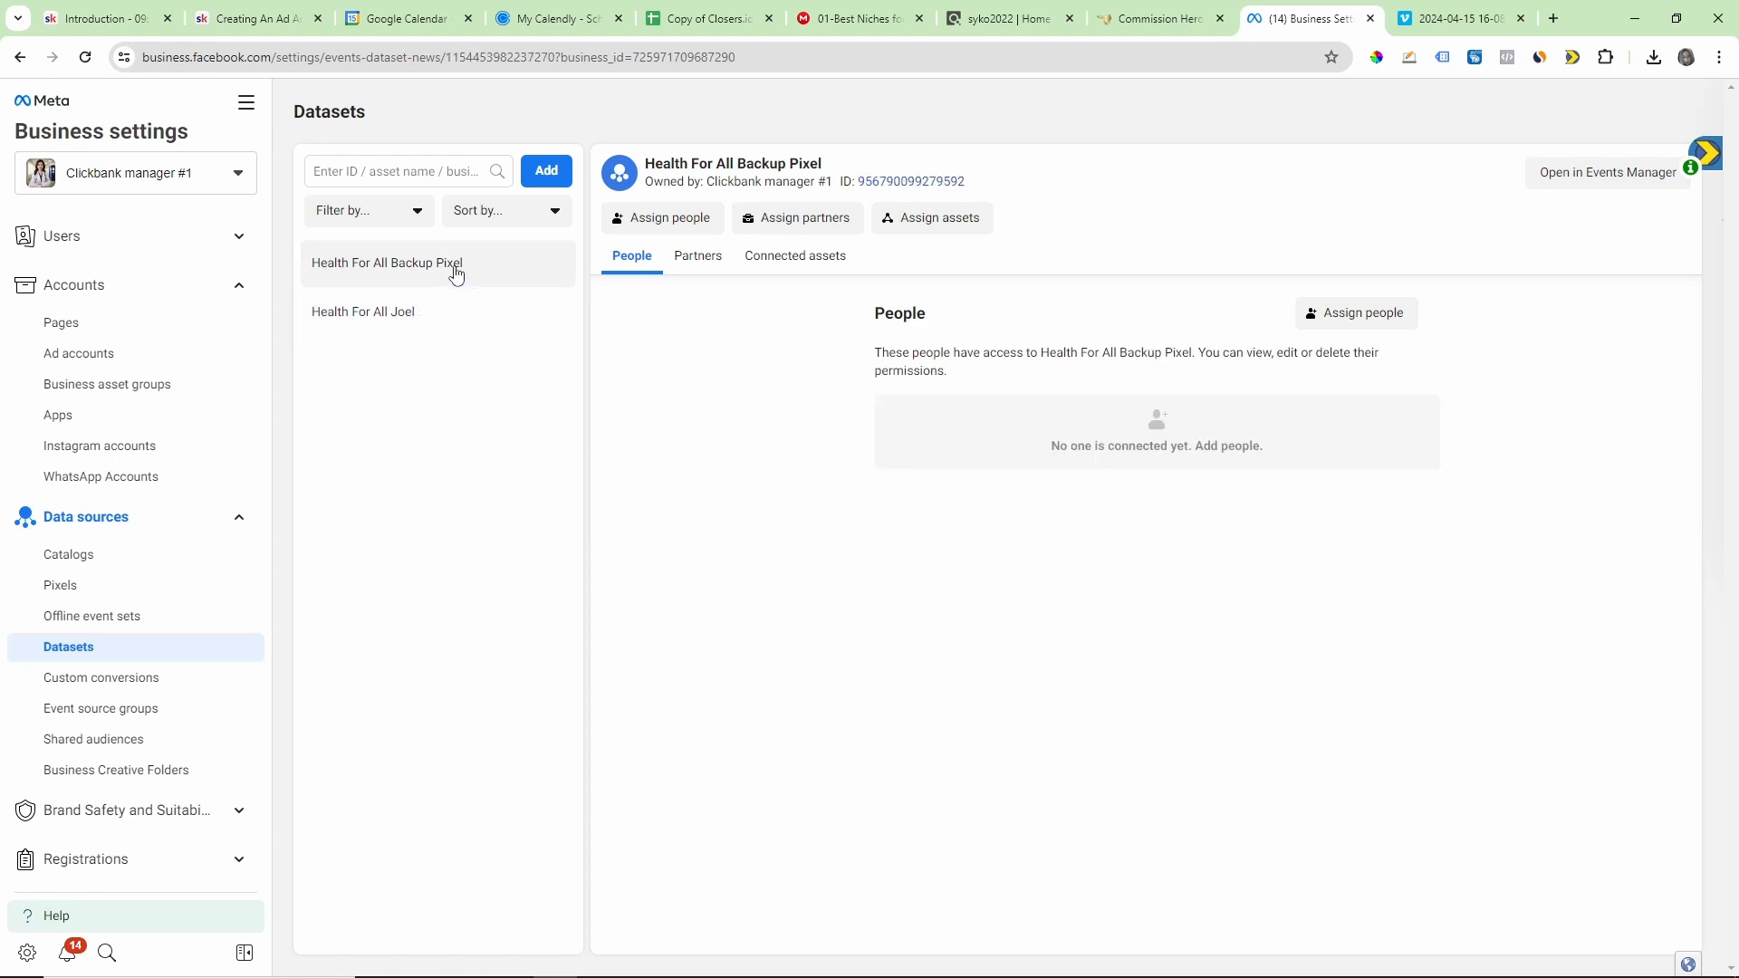
click(441, 319)
click(415, 271)
click(437, 318)
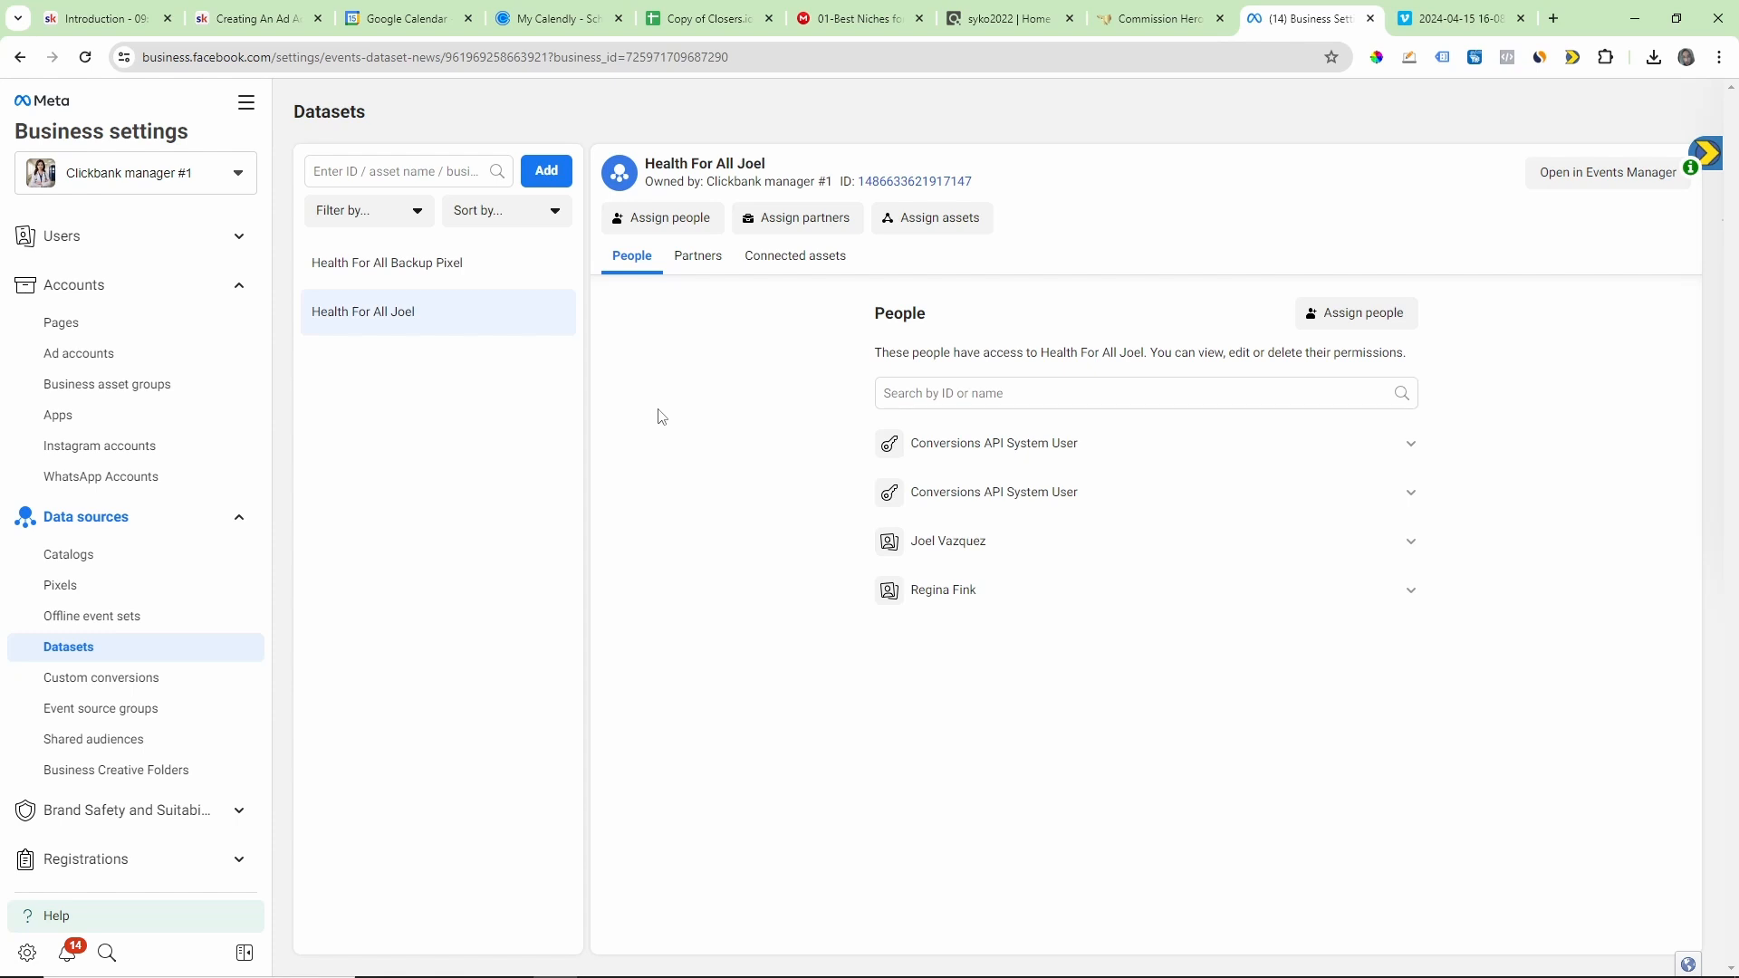
Step: Start creating a new dataset, enter "clickbank health niche pixel 1" as its name and highlight the name
click(547, 177)
click(708, 500)
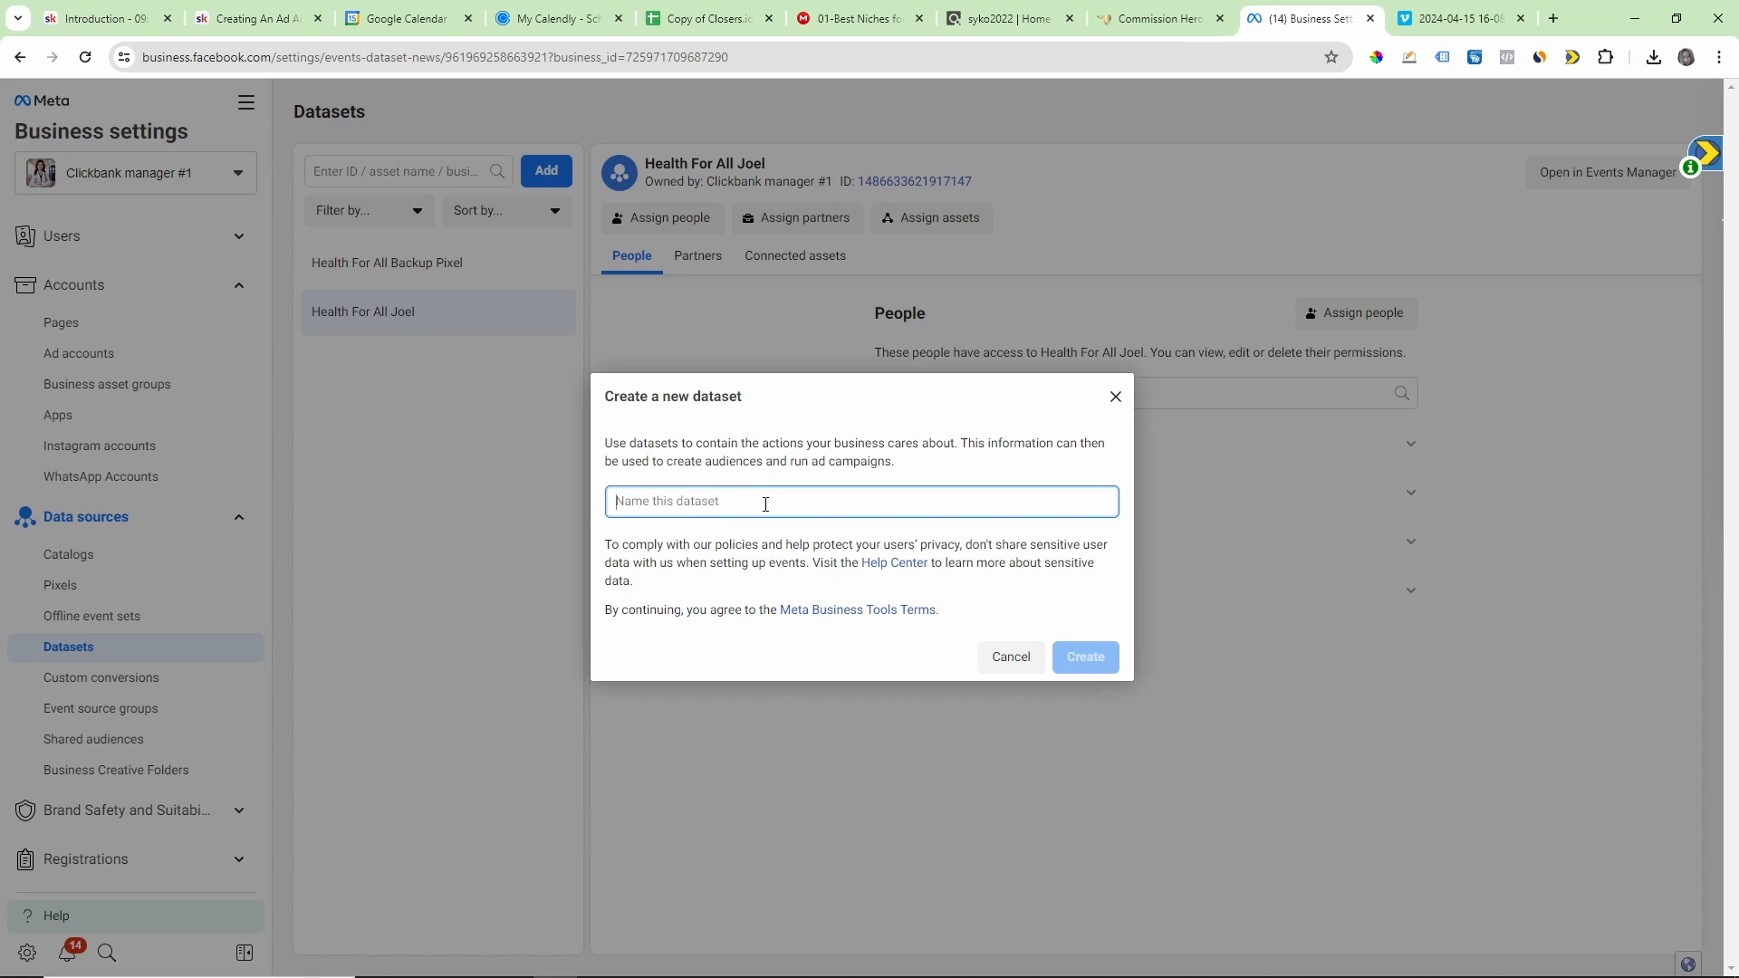
text(clickbank )
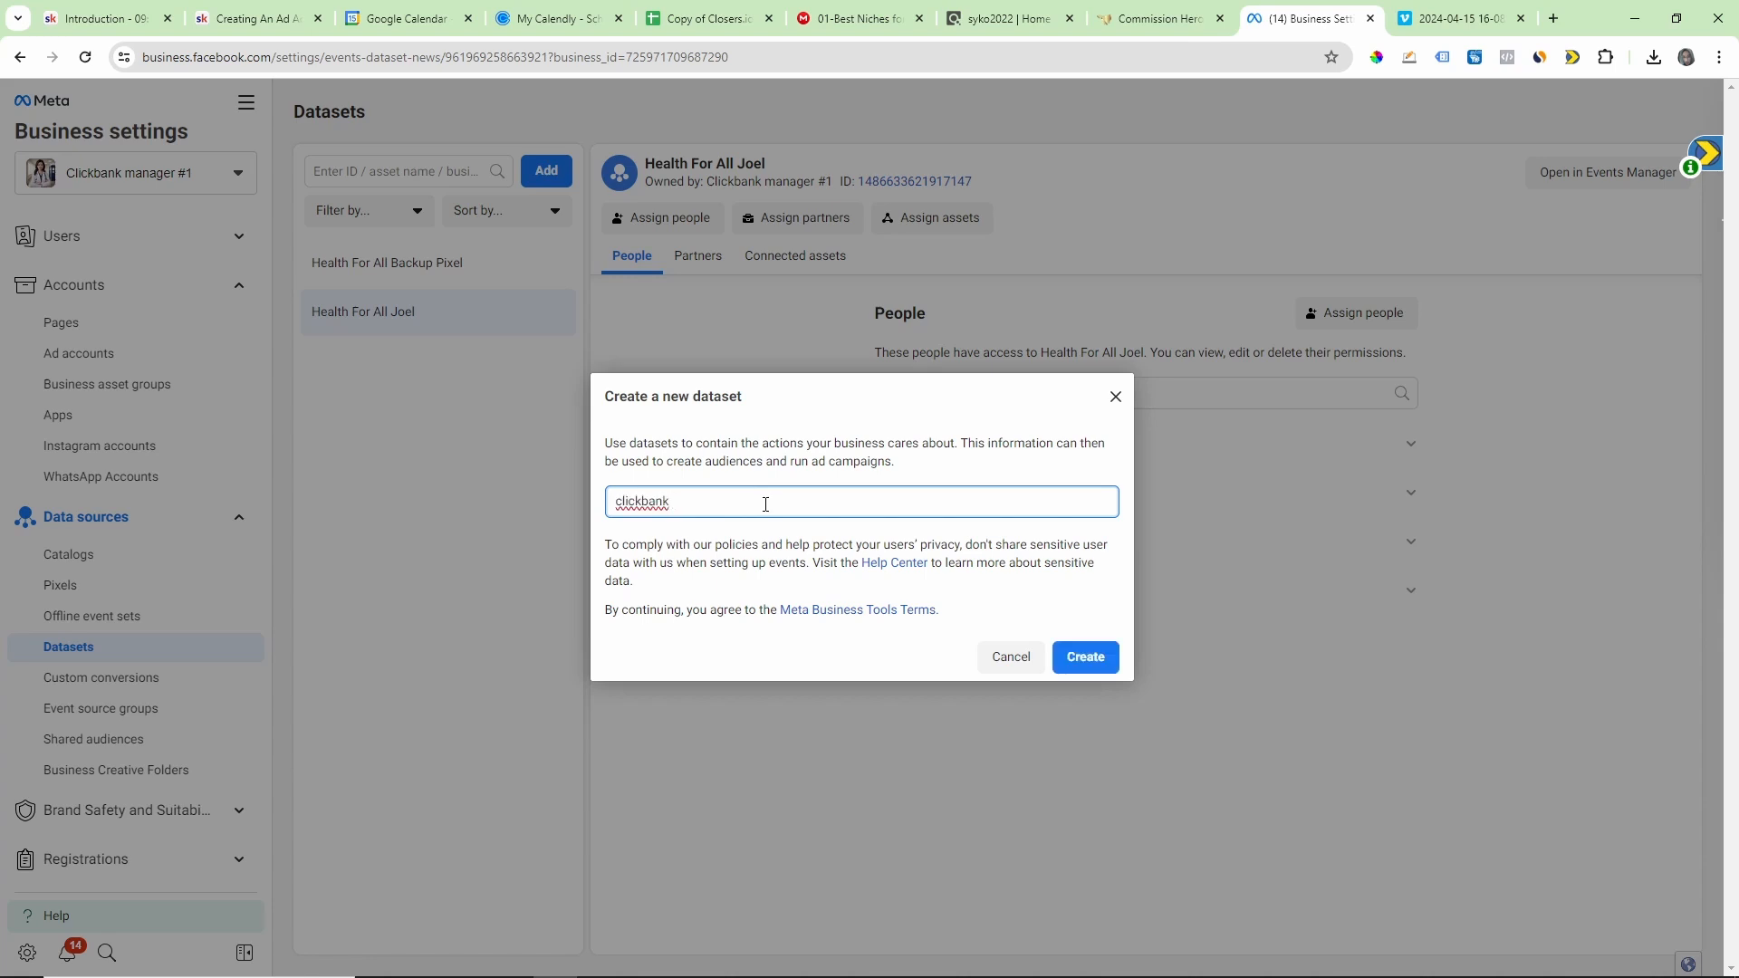
text(health niche pixel 1)
triple_click(652, 503)
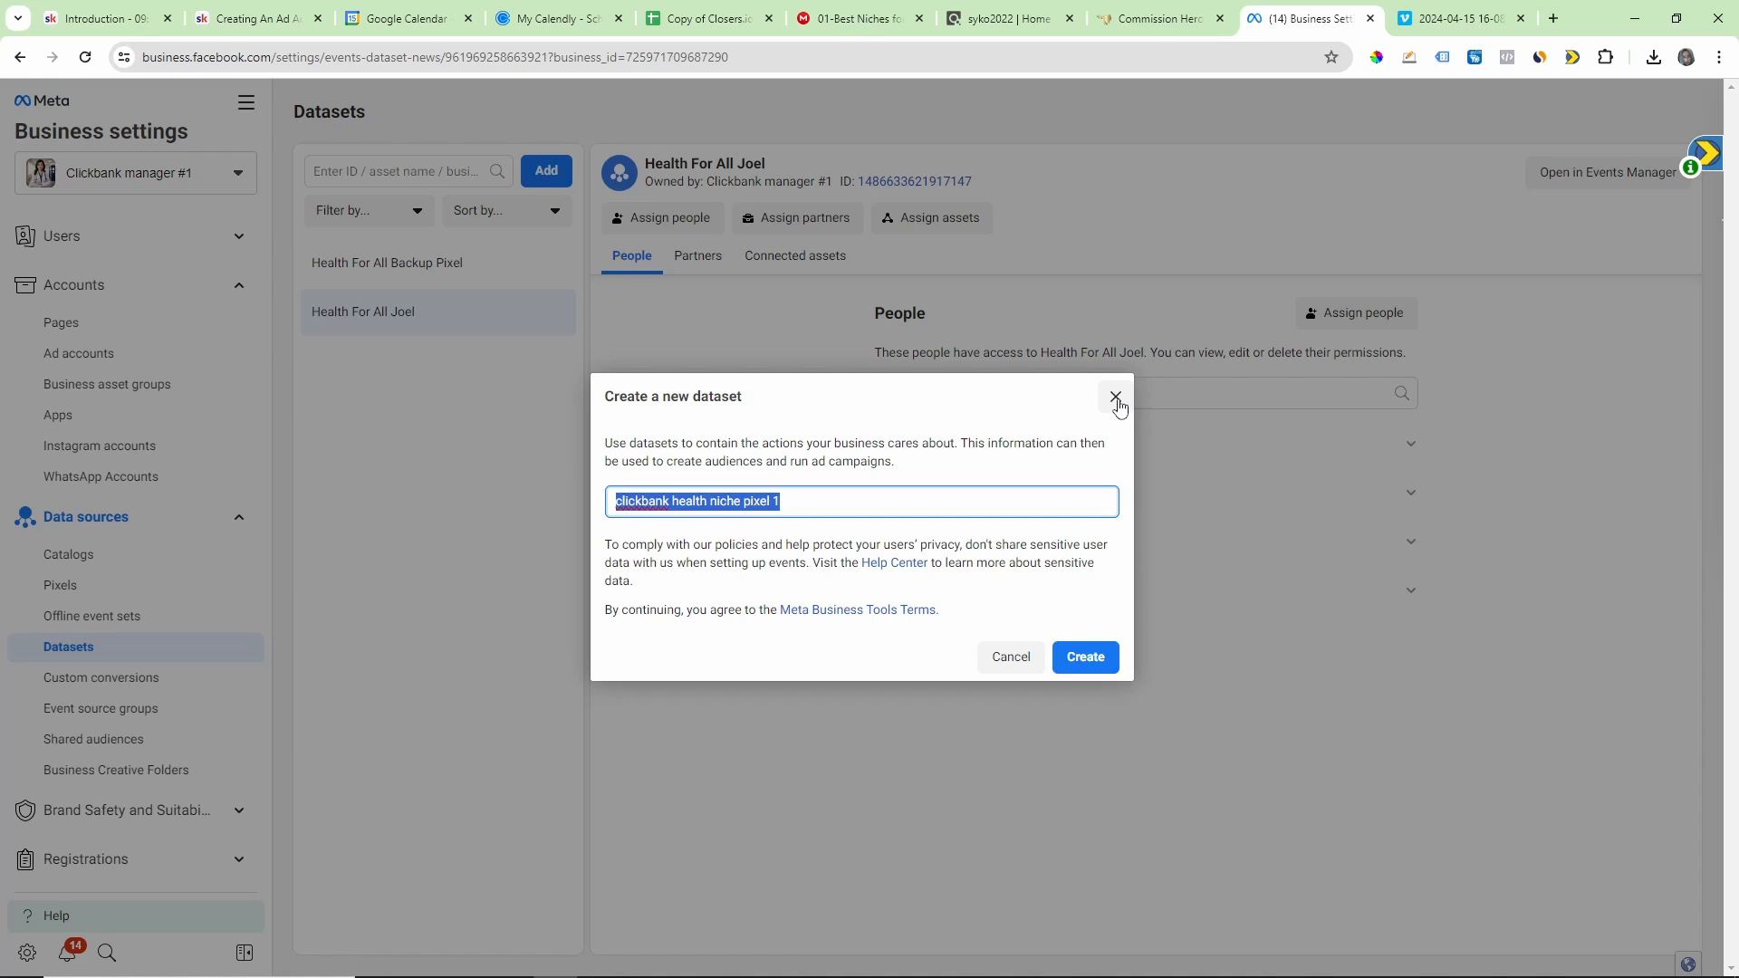
Step: Close the new dataset dialog without creating the dataset
click(1115, 398)
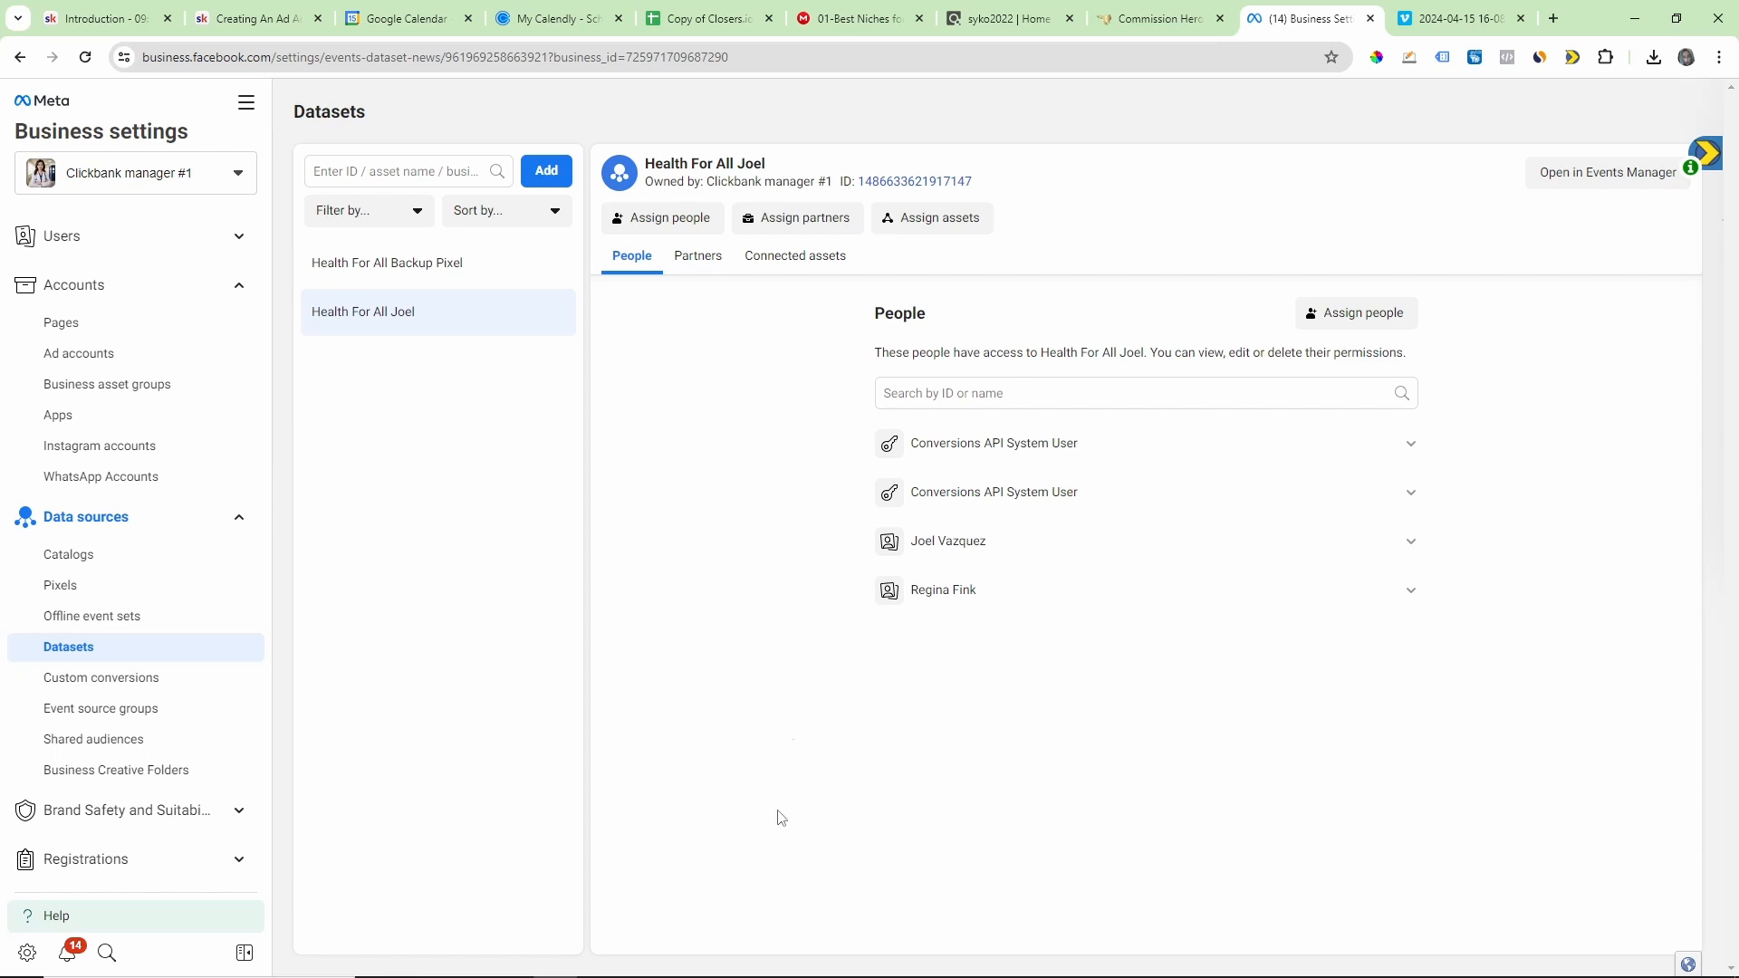
Step: Minimize the Streamlabs Desktop window and switch back to Chrome with the Meta Business Suite home page
mouse_move(694, 973)
click(509, 962)
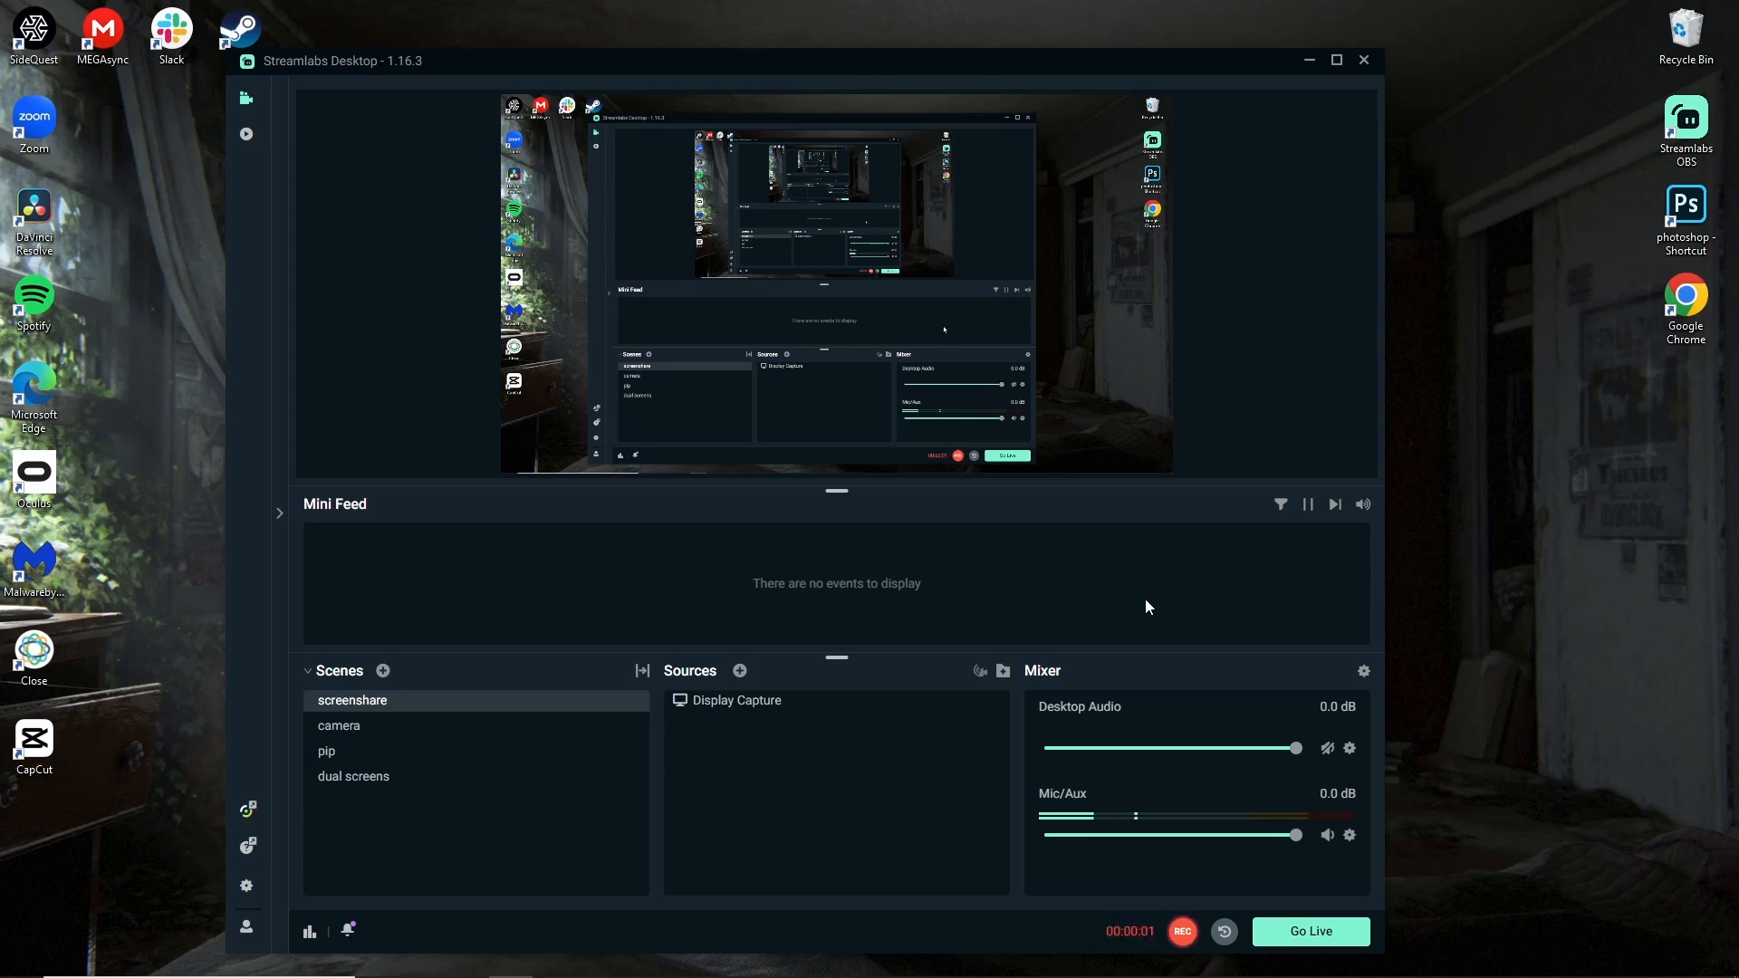
click(1310, 60)
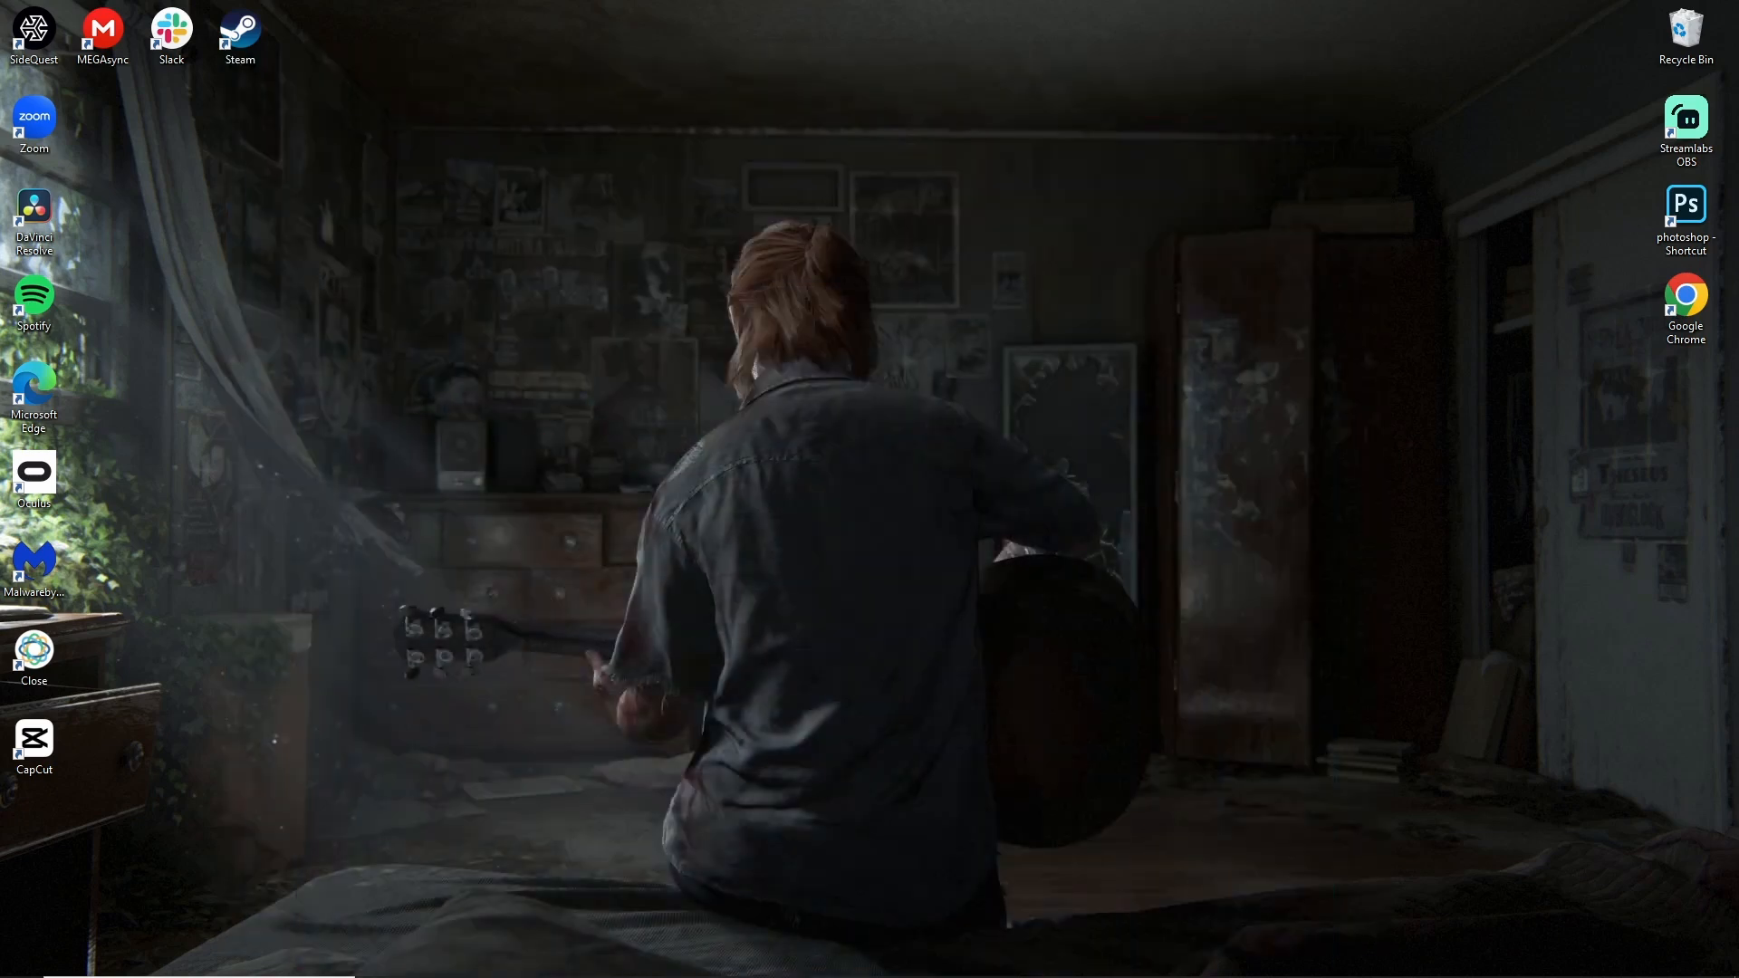
click(556, 971)
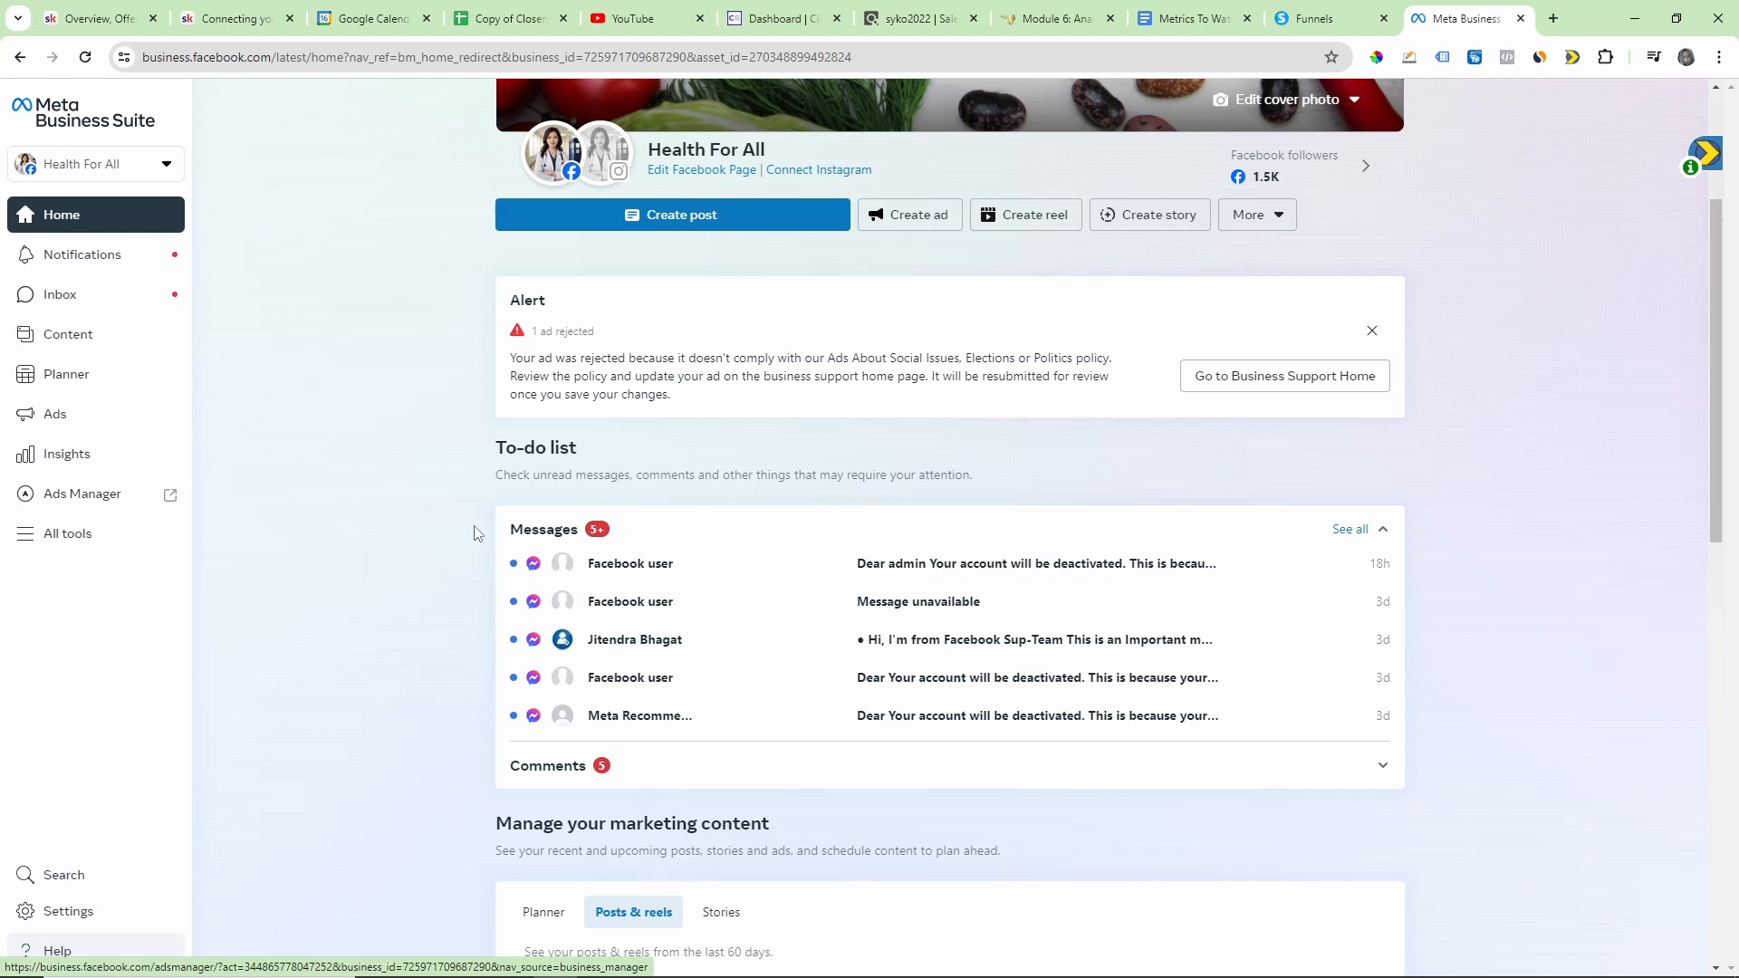
scroll(467, 536, up, 3)
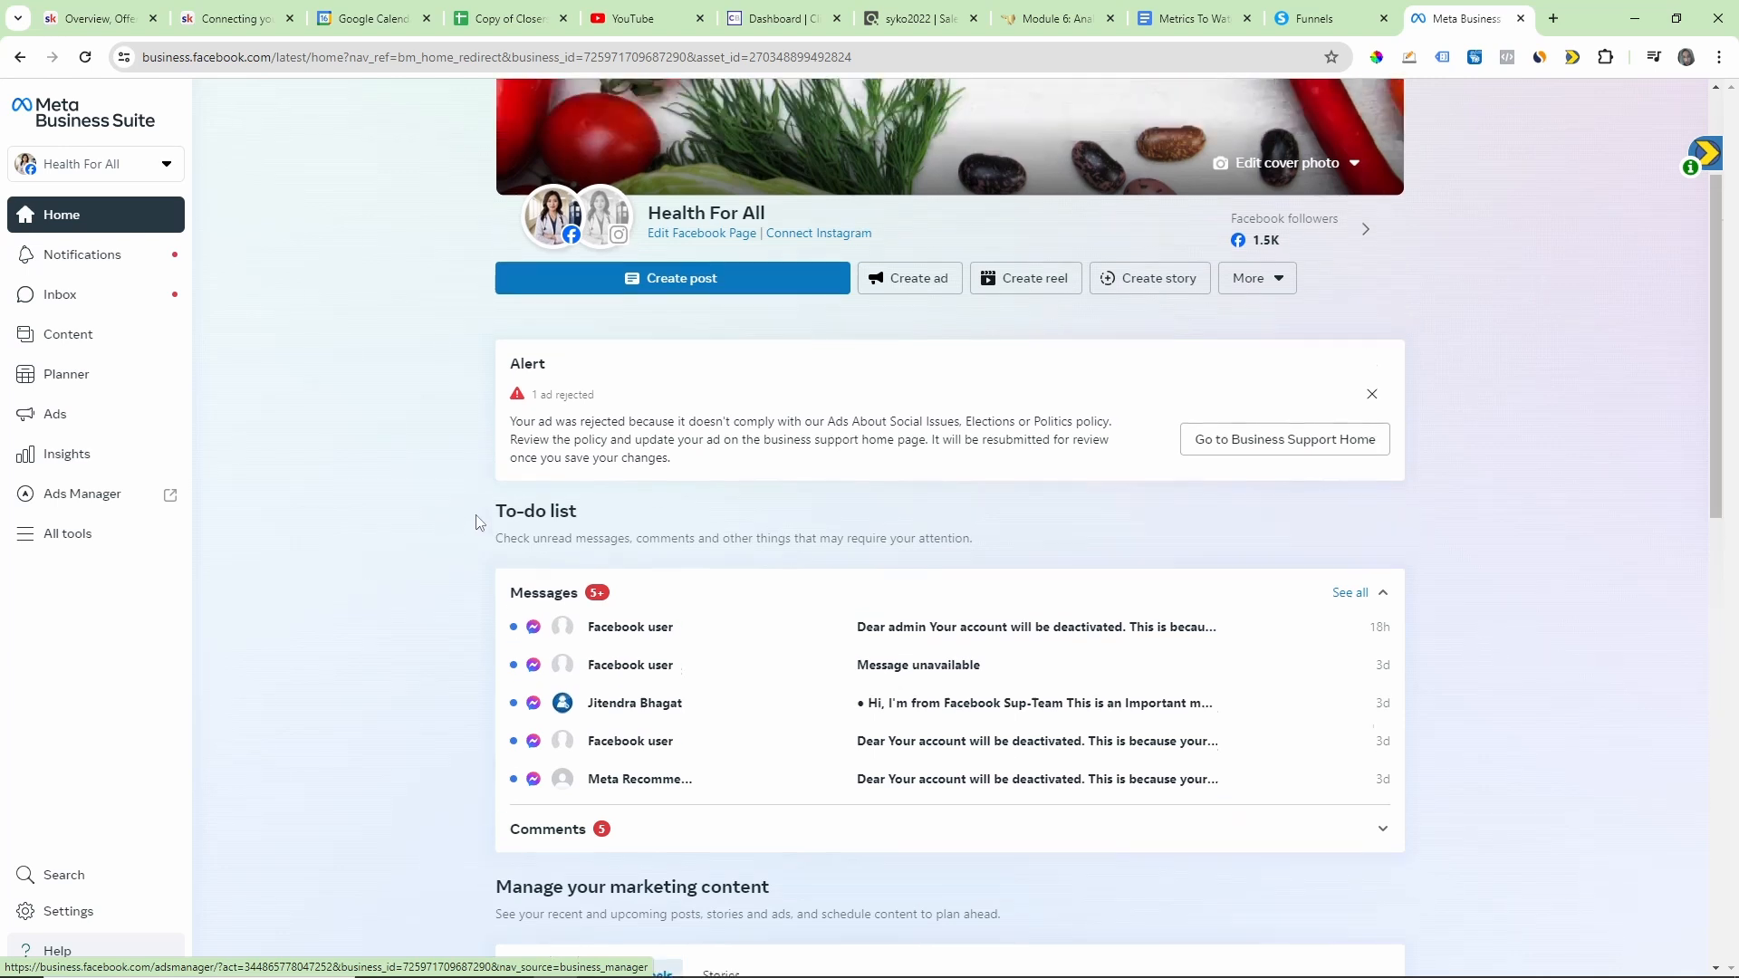
scroll(479, 535, down, 2)
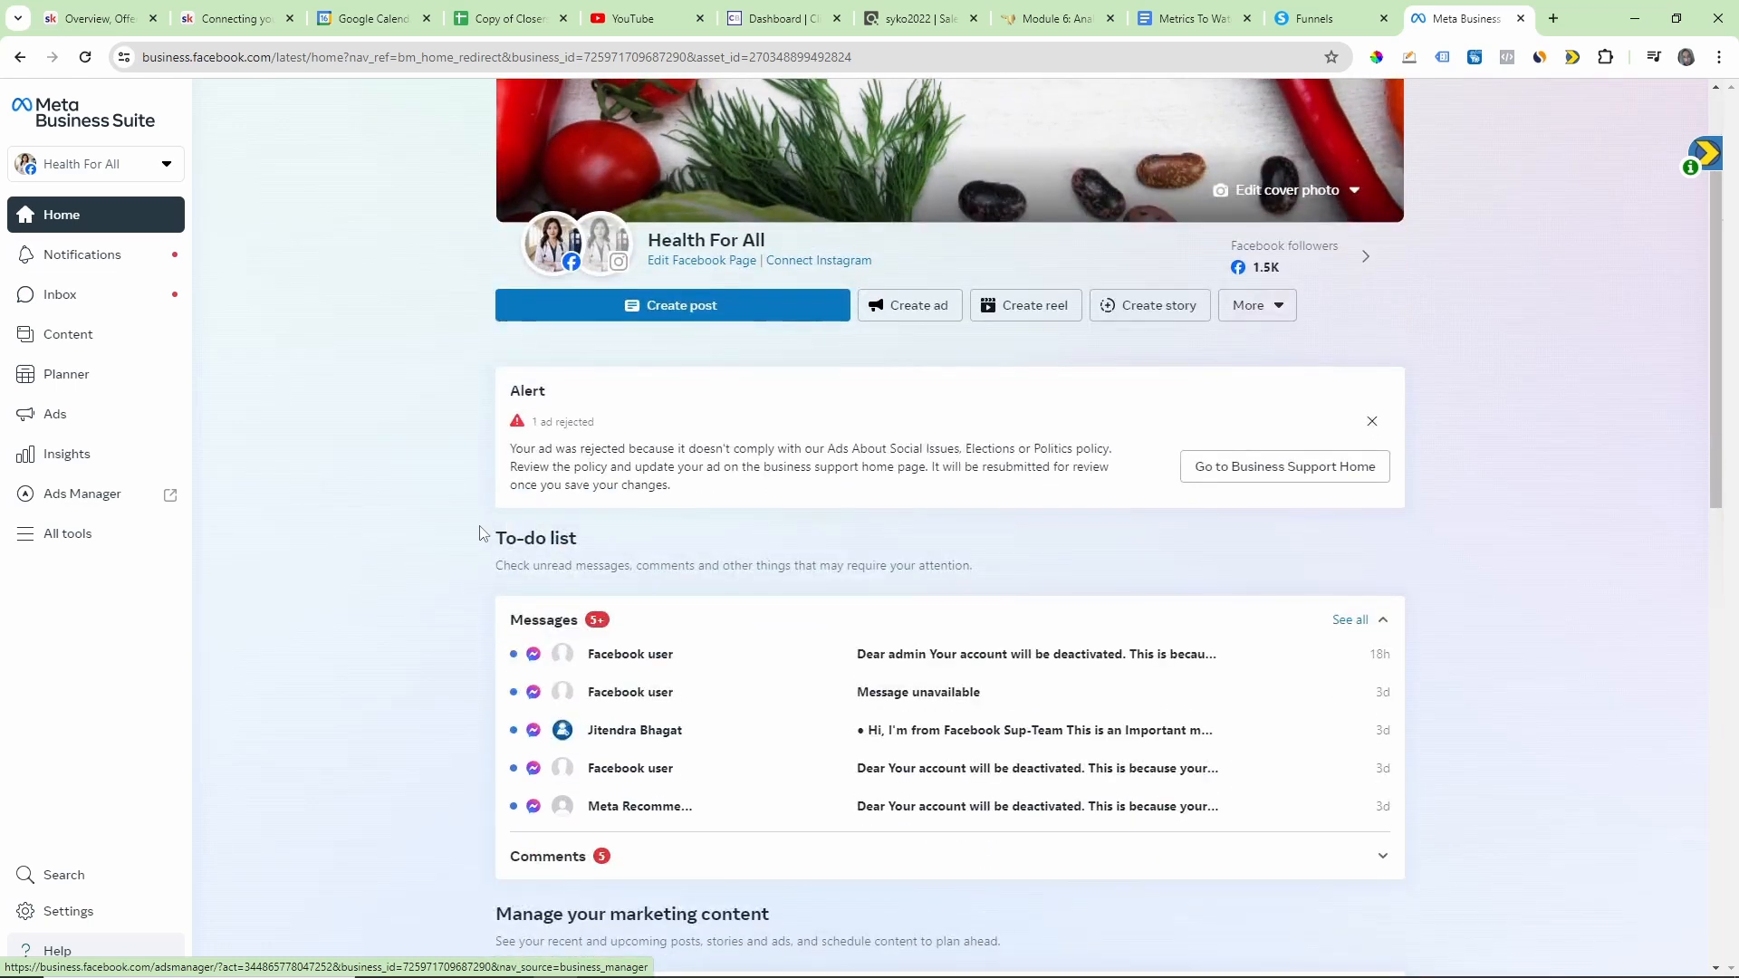
scroll(485, 534, down, 2)
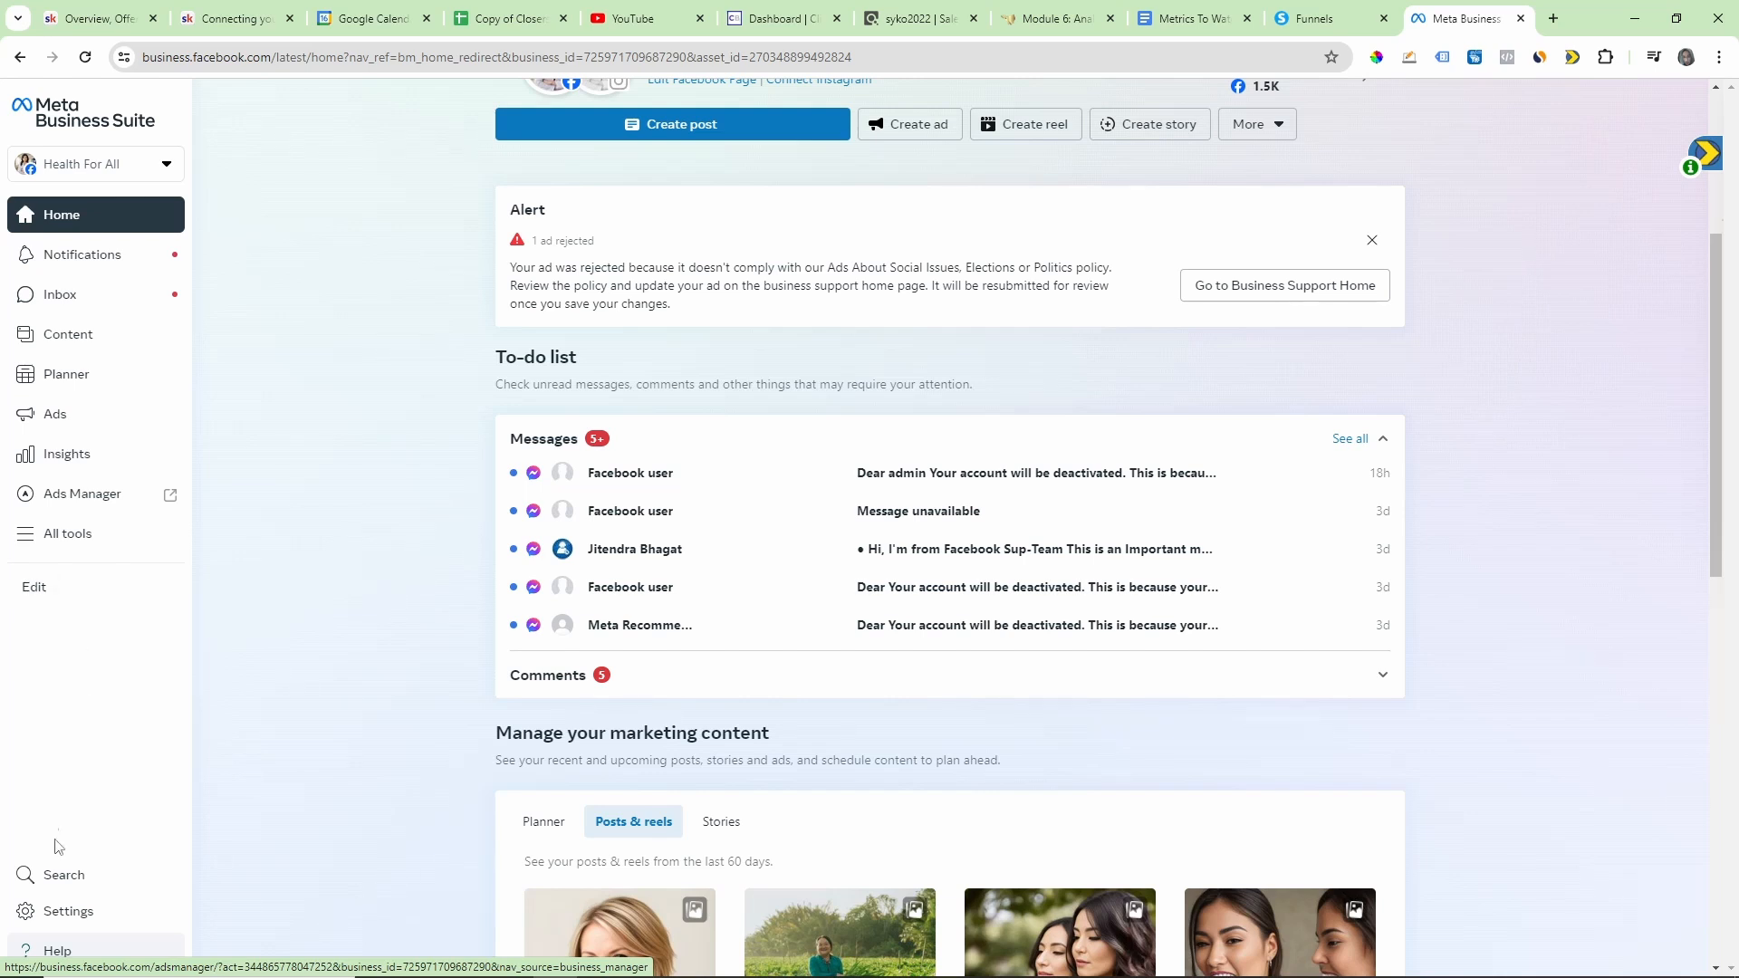
click(115, 168)
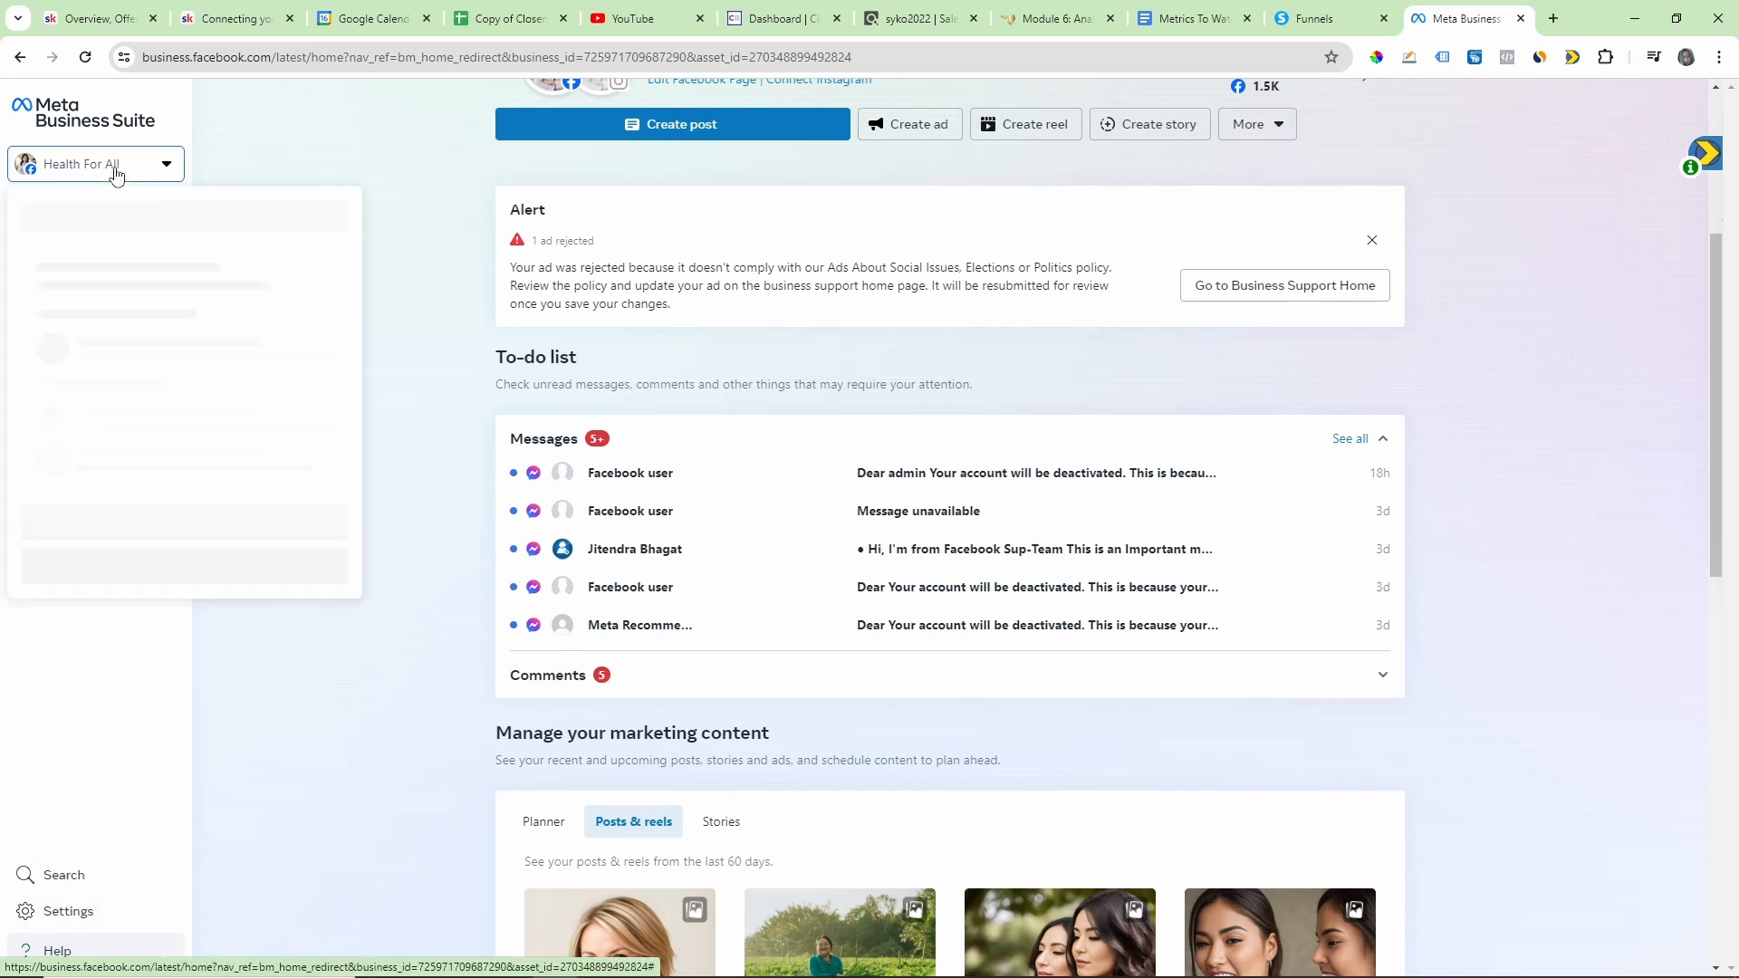
click(116, 168)
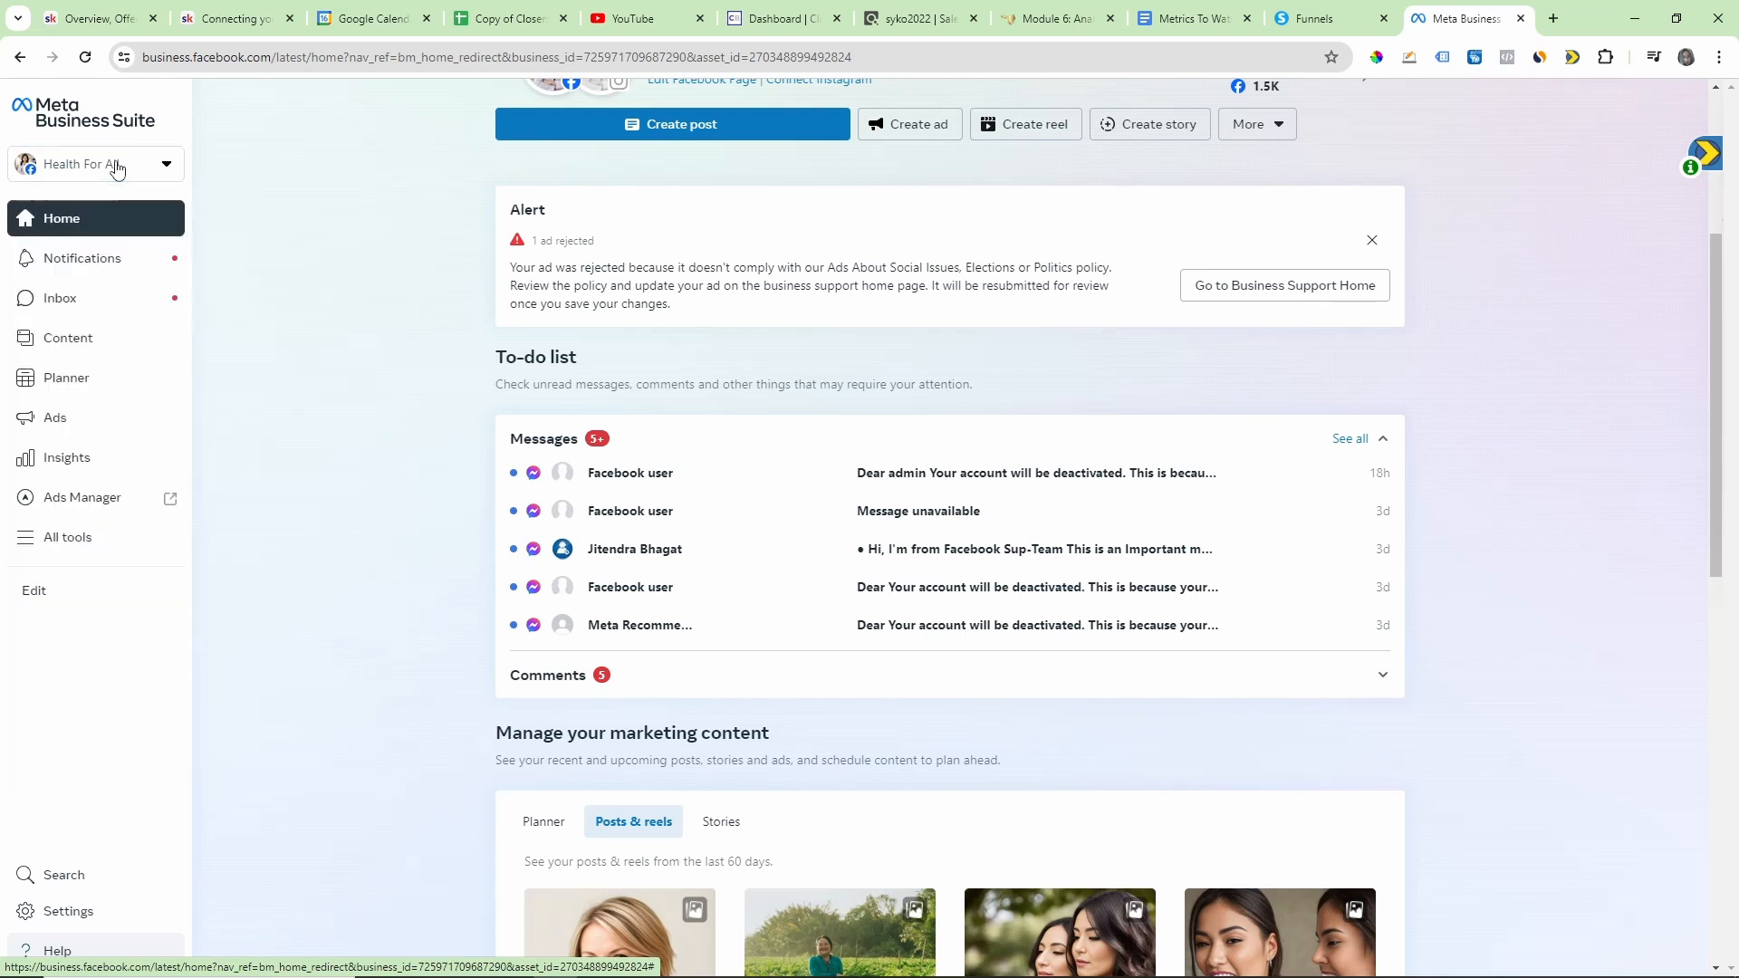
Step: Open the Domains page under Brand Safety in the Clickbank manager #1 portfolio settings
click(50, 913)
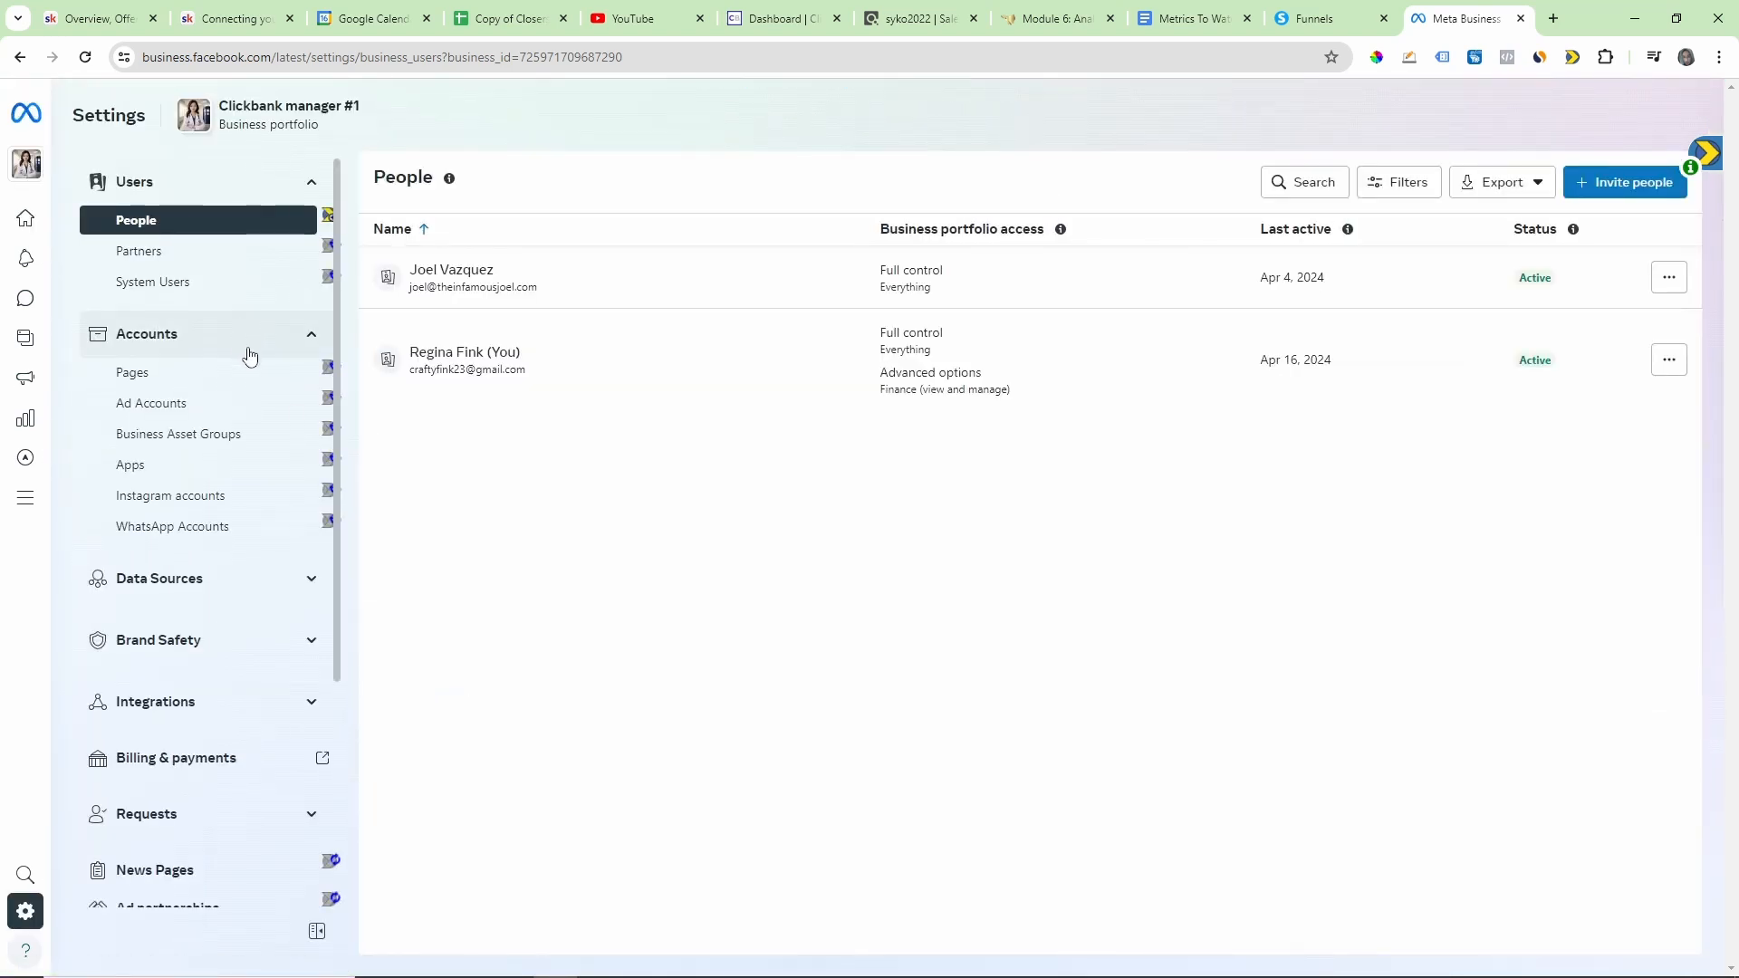
scroll(230, 426, down, 3)
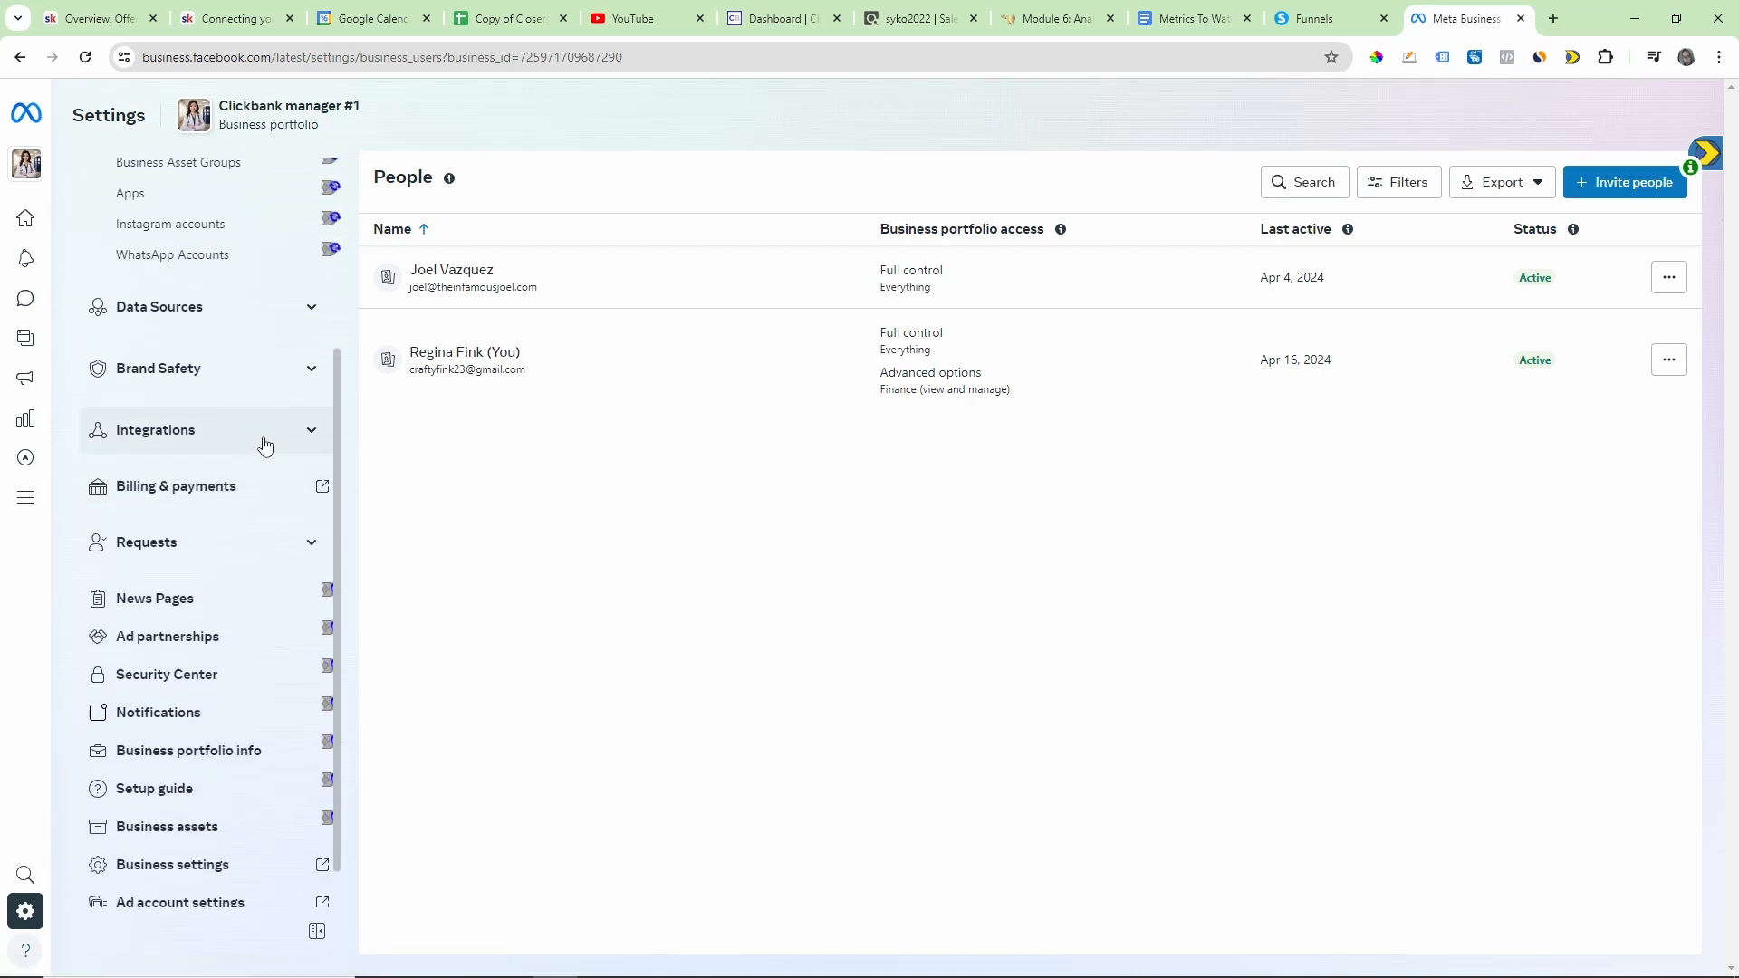
click(265, 444)
click(265, 439)
click(267, 373)
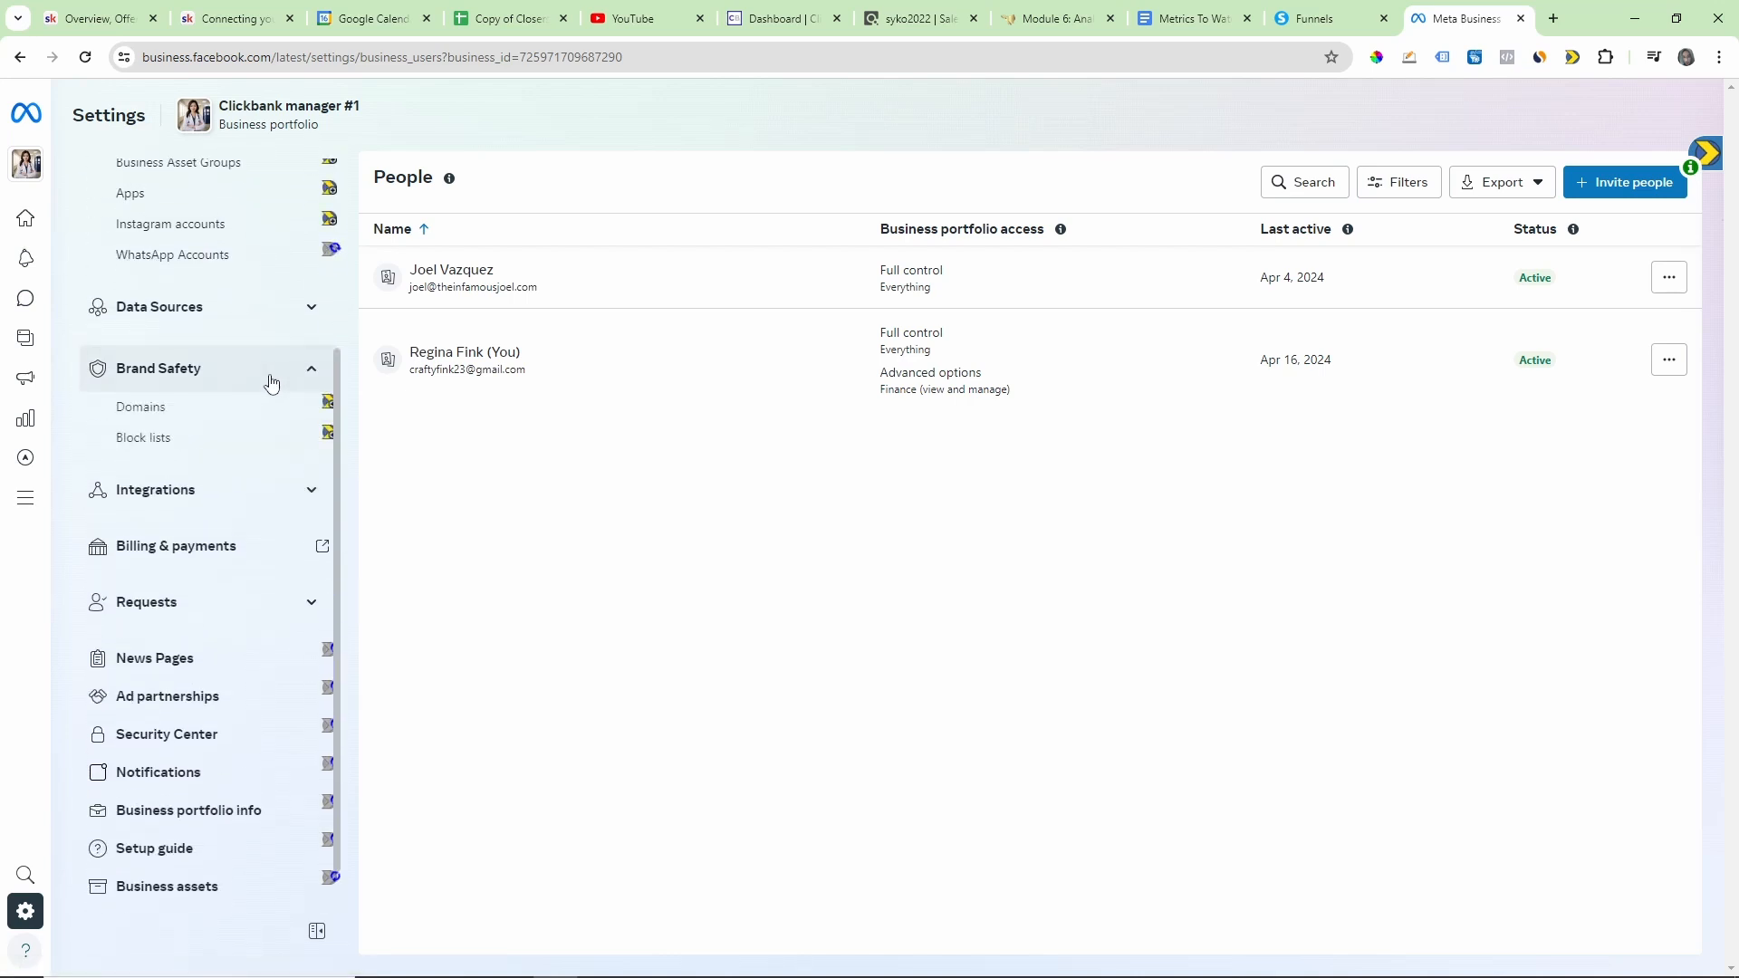
click(145, 409)
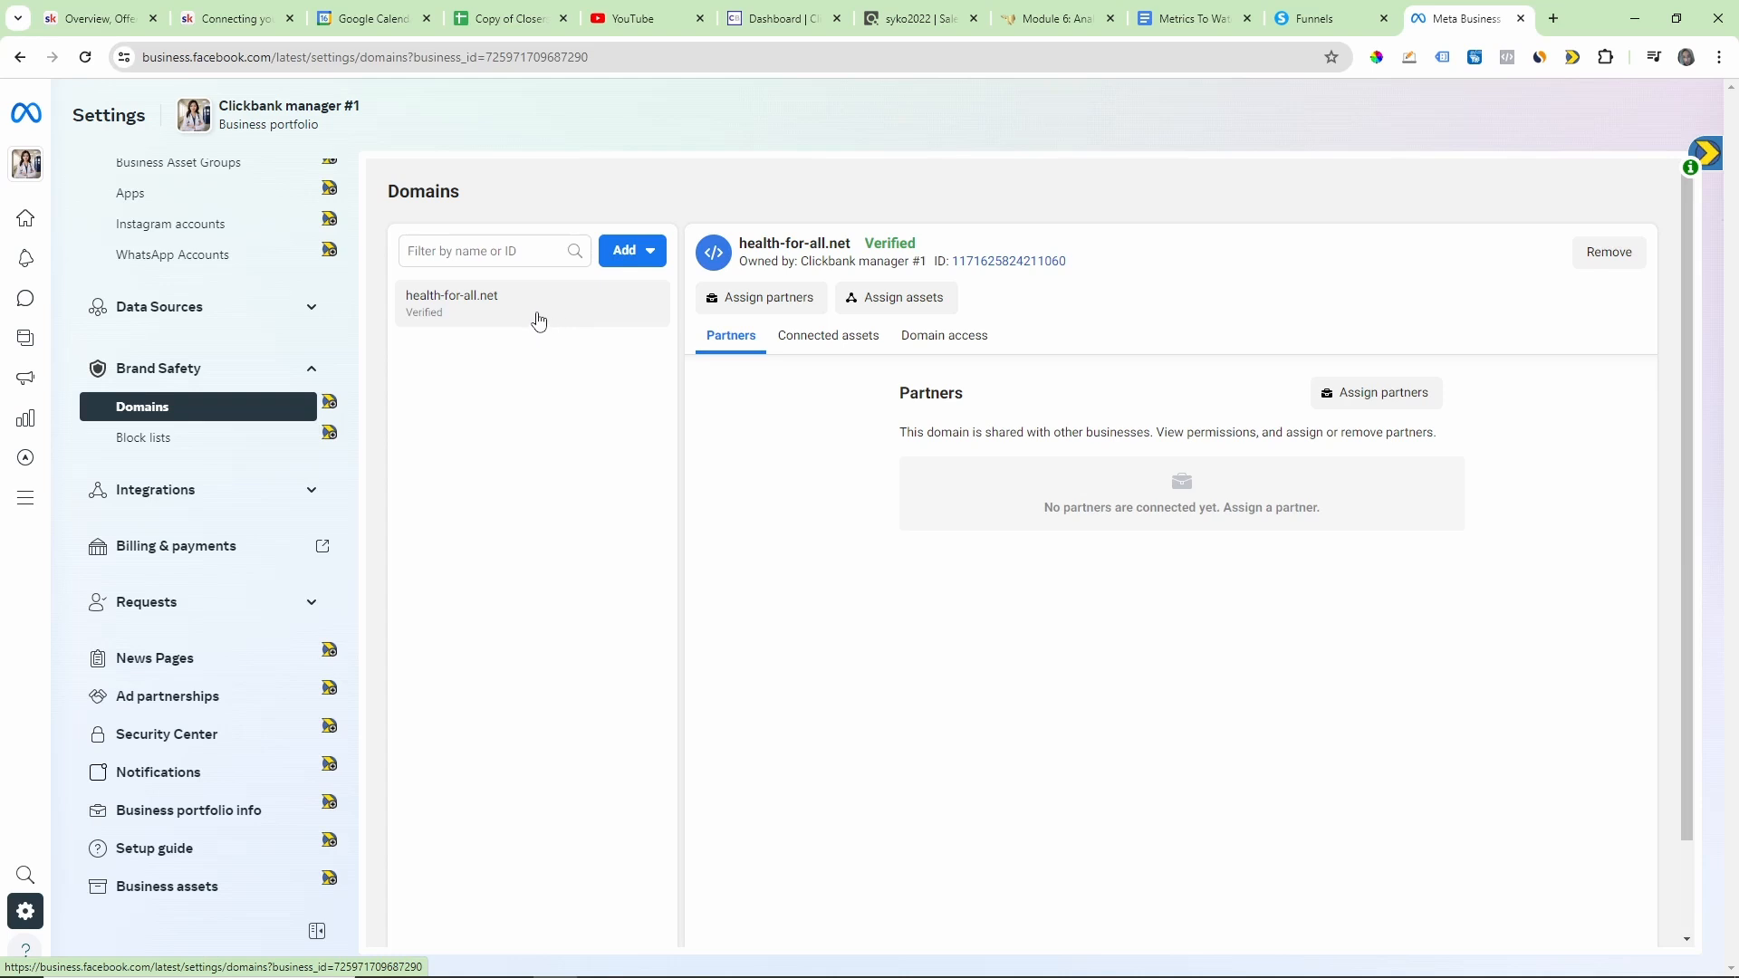
Step: Start creating a new domain for the business portfolio
click(632, 256)
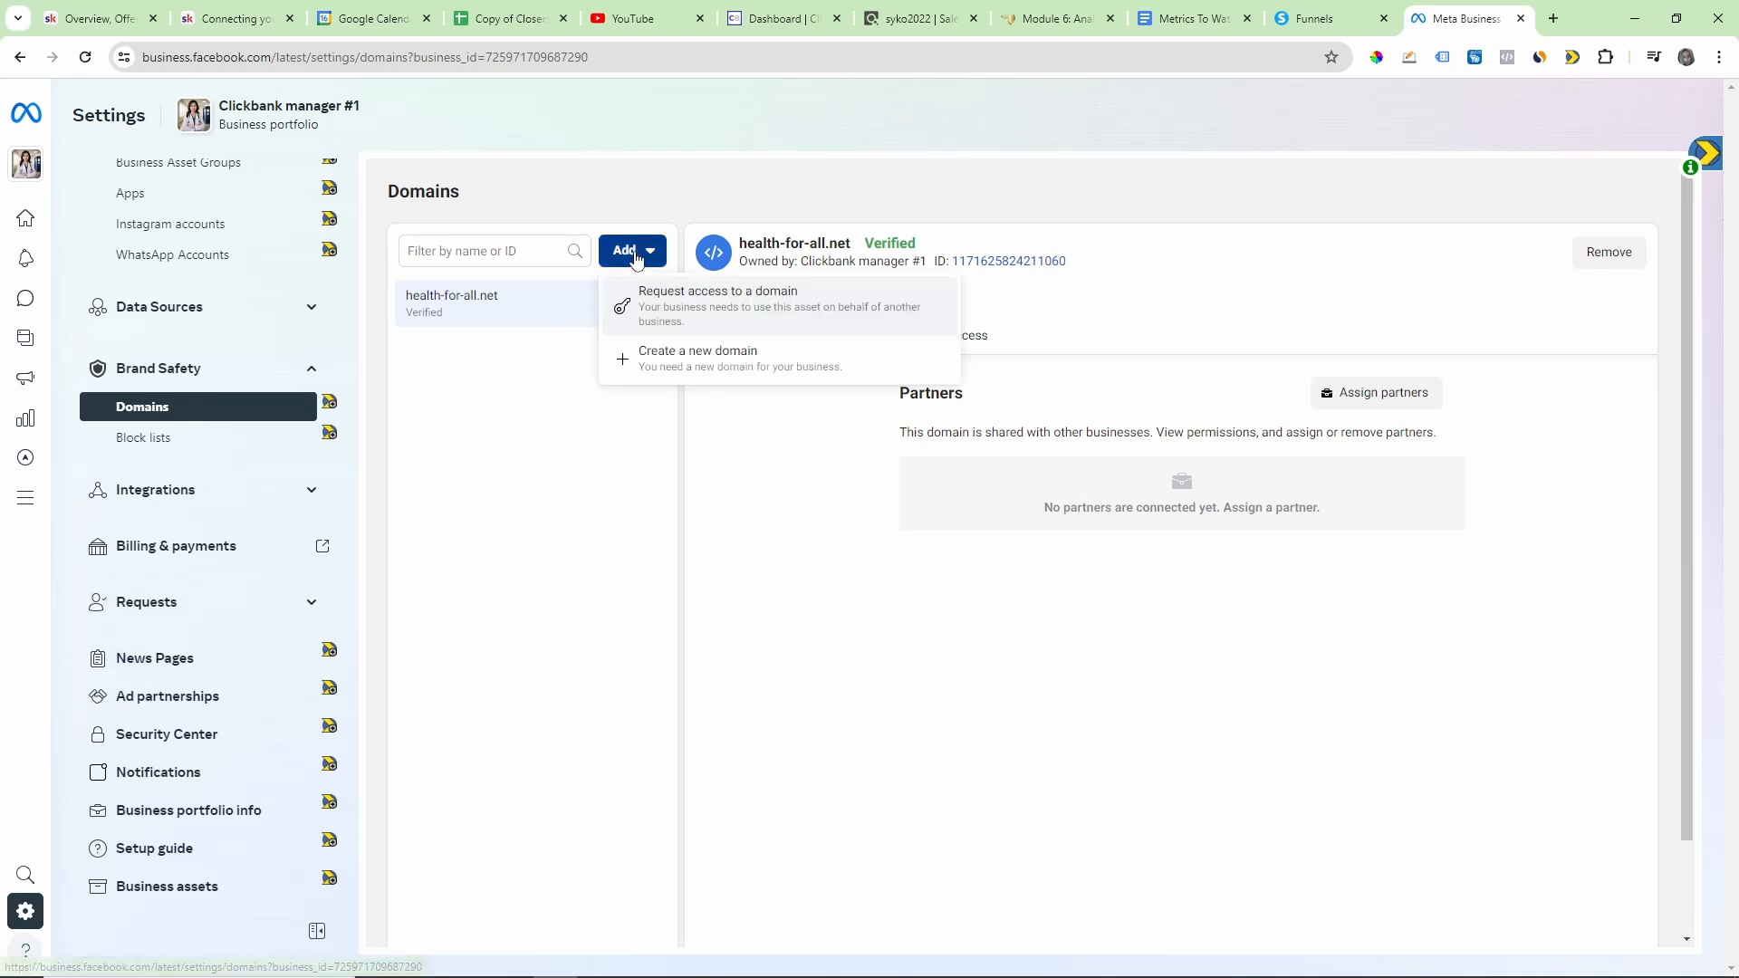
click(695, 362)
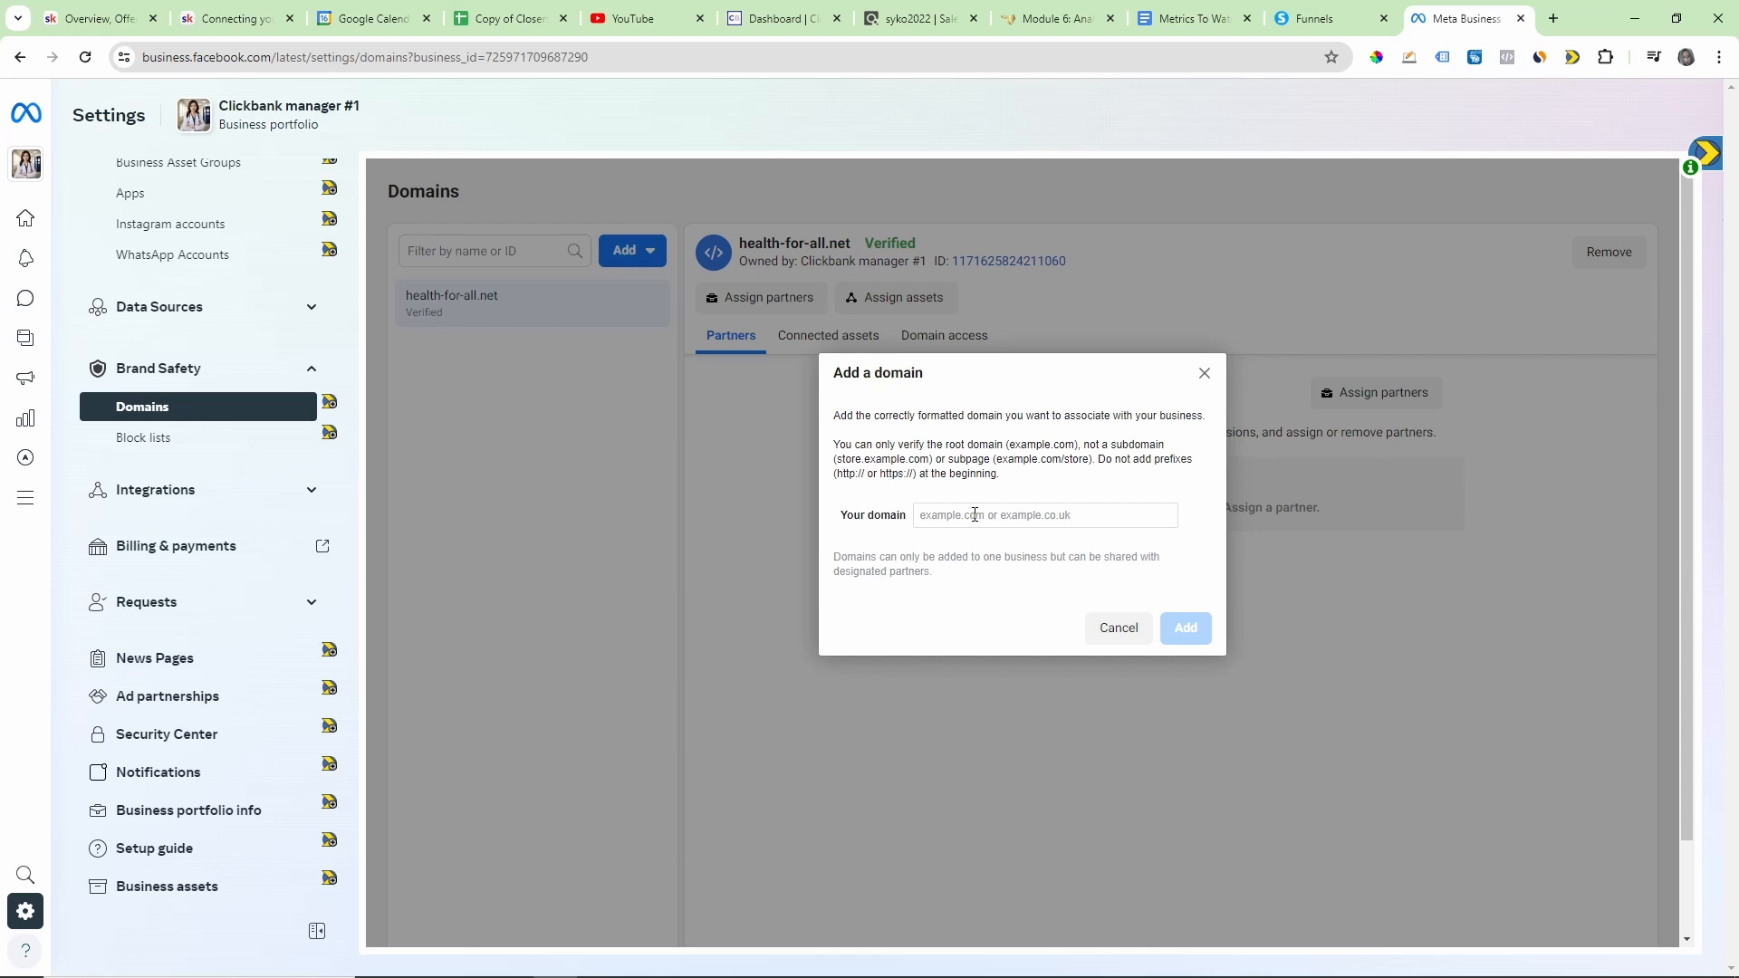
click(975, 515)
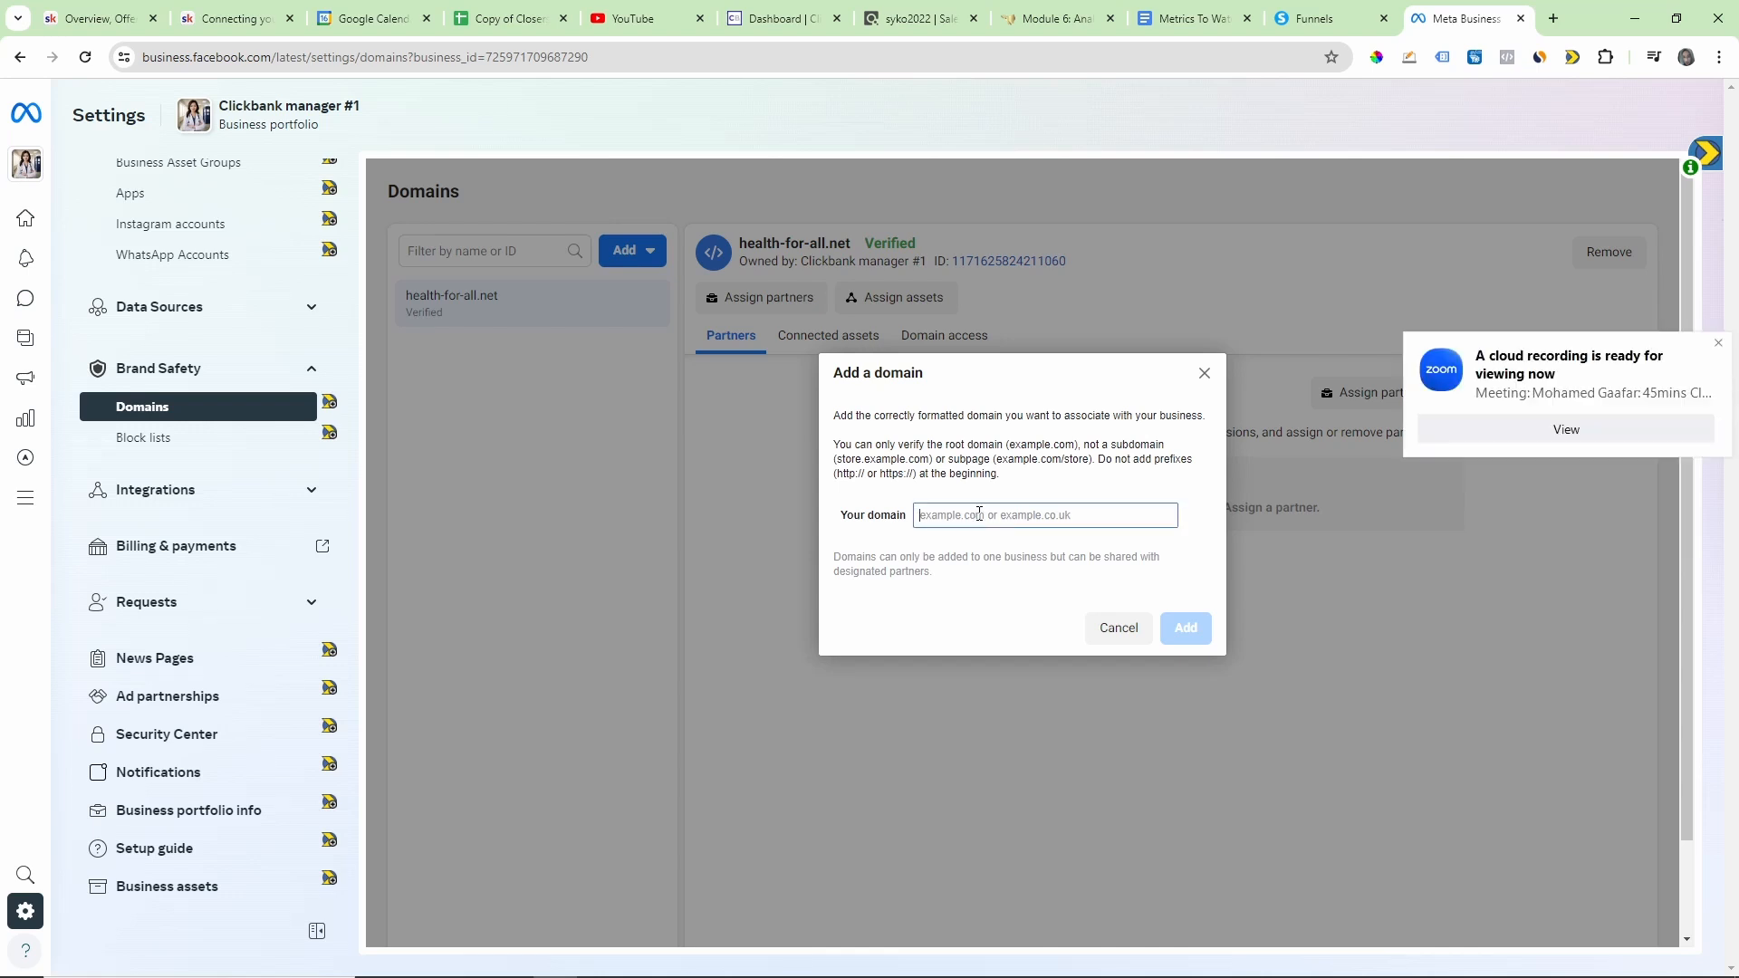
text(mbwpwer-w)
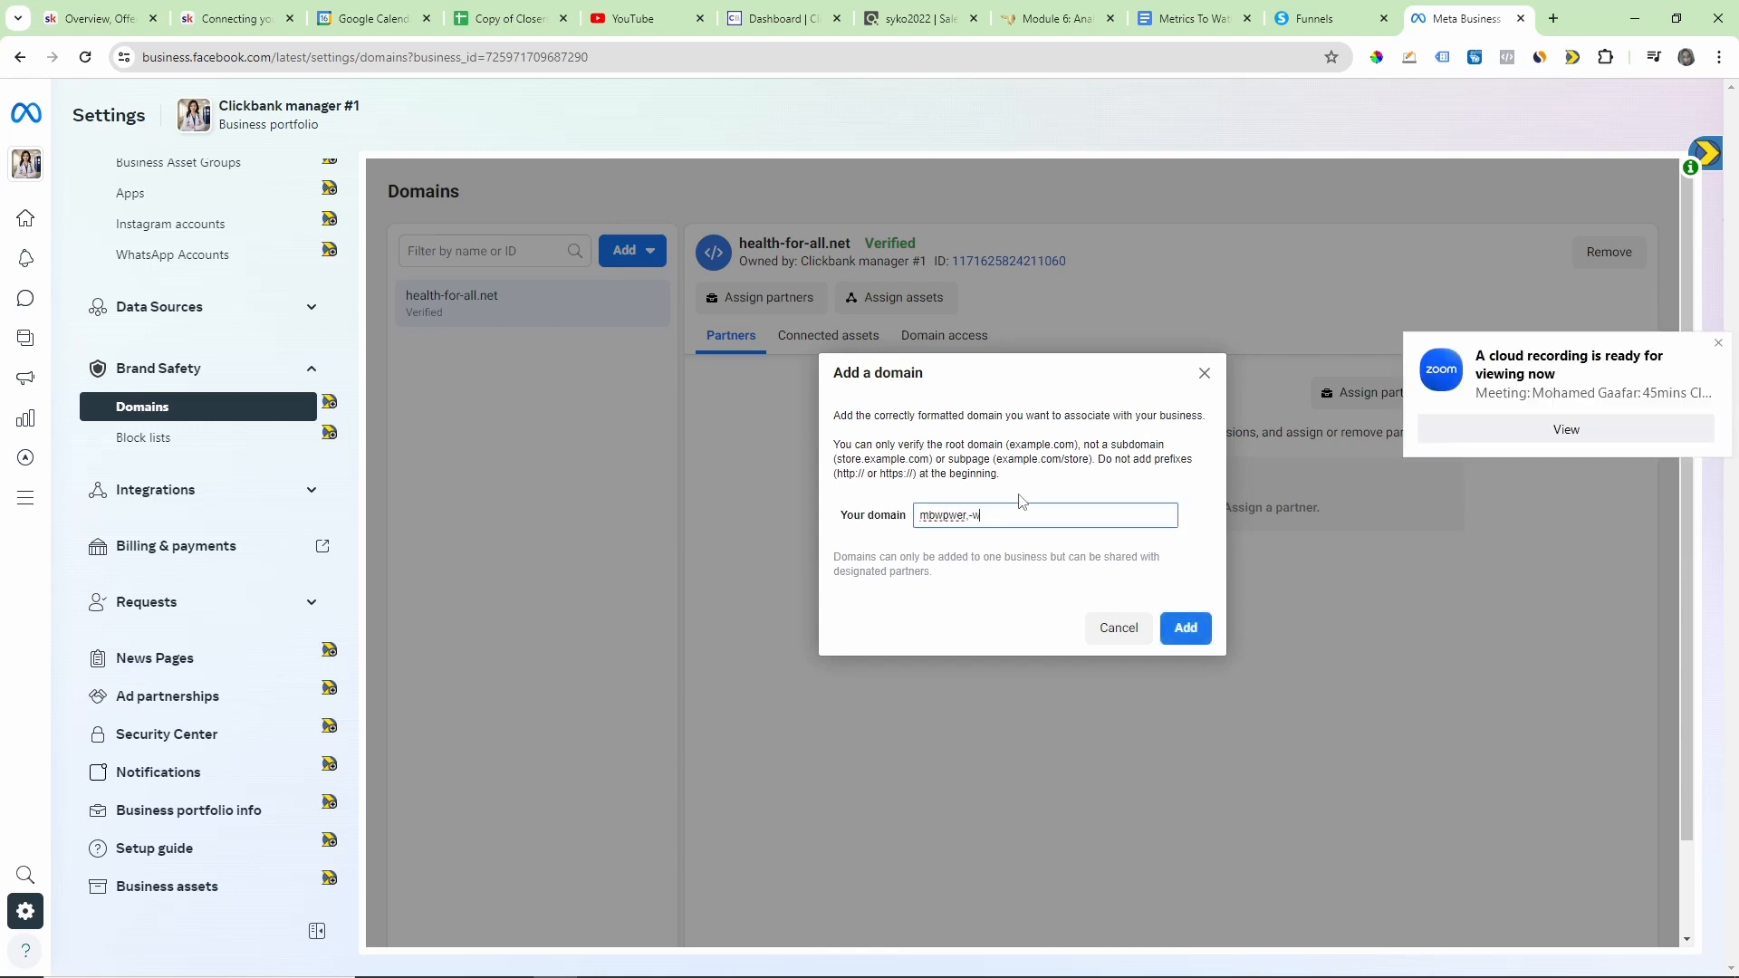
key(BackSpace)
key(BackSpace)
key(BackSpace)
key(BackSpace)
key(BackSpace)
key(BackSpace)
key(BackSpace)
key(BackSpace)
key(BackSpace)
text(h)
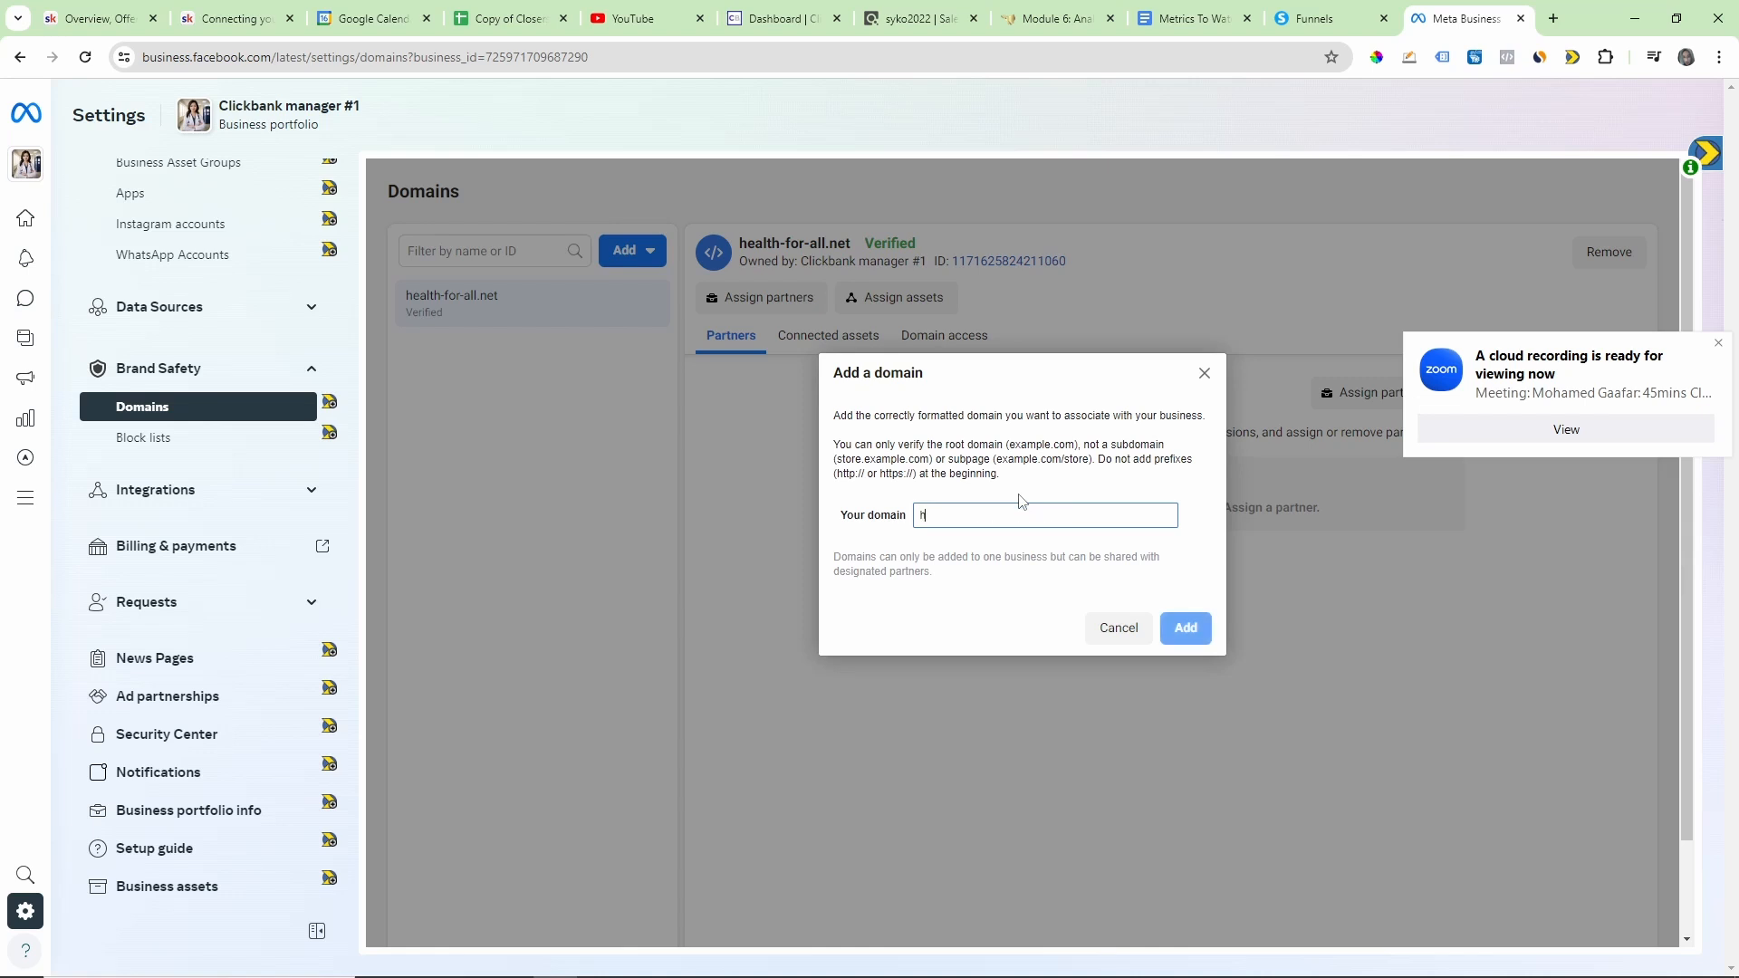
text(ttp)
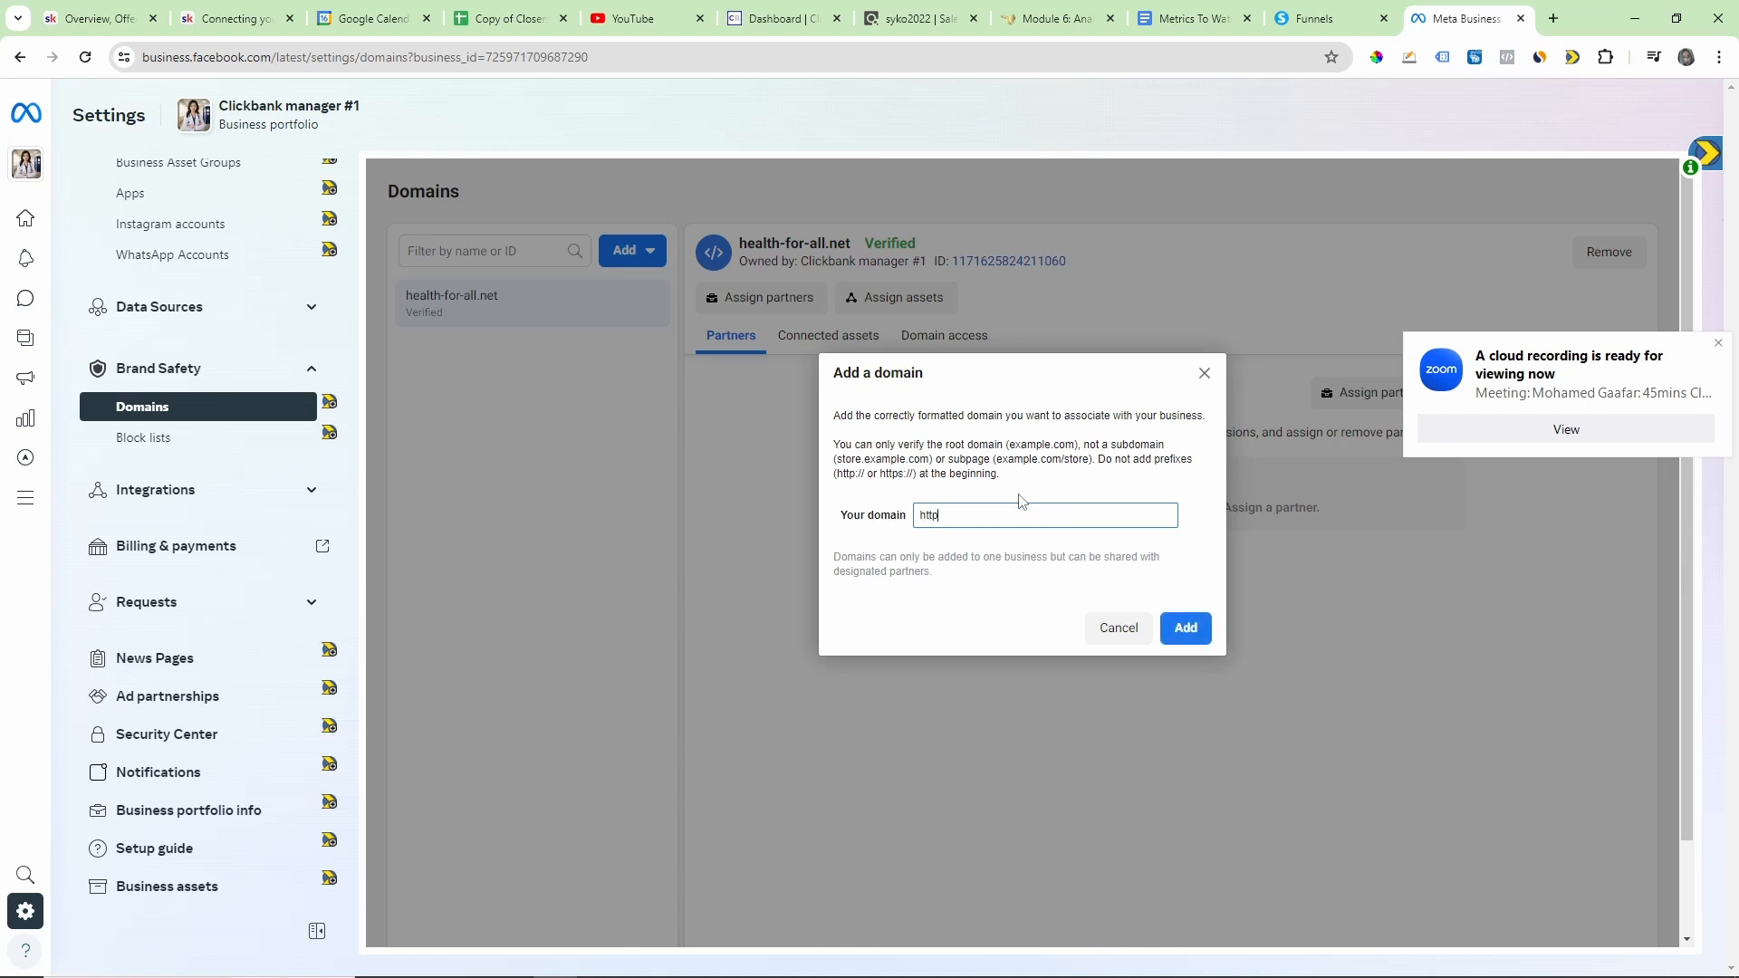
text(s)
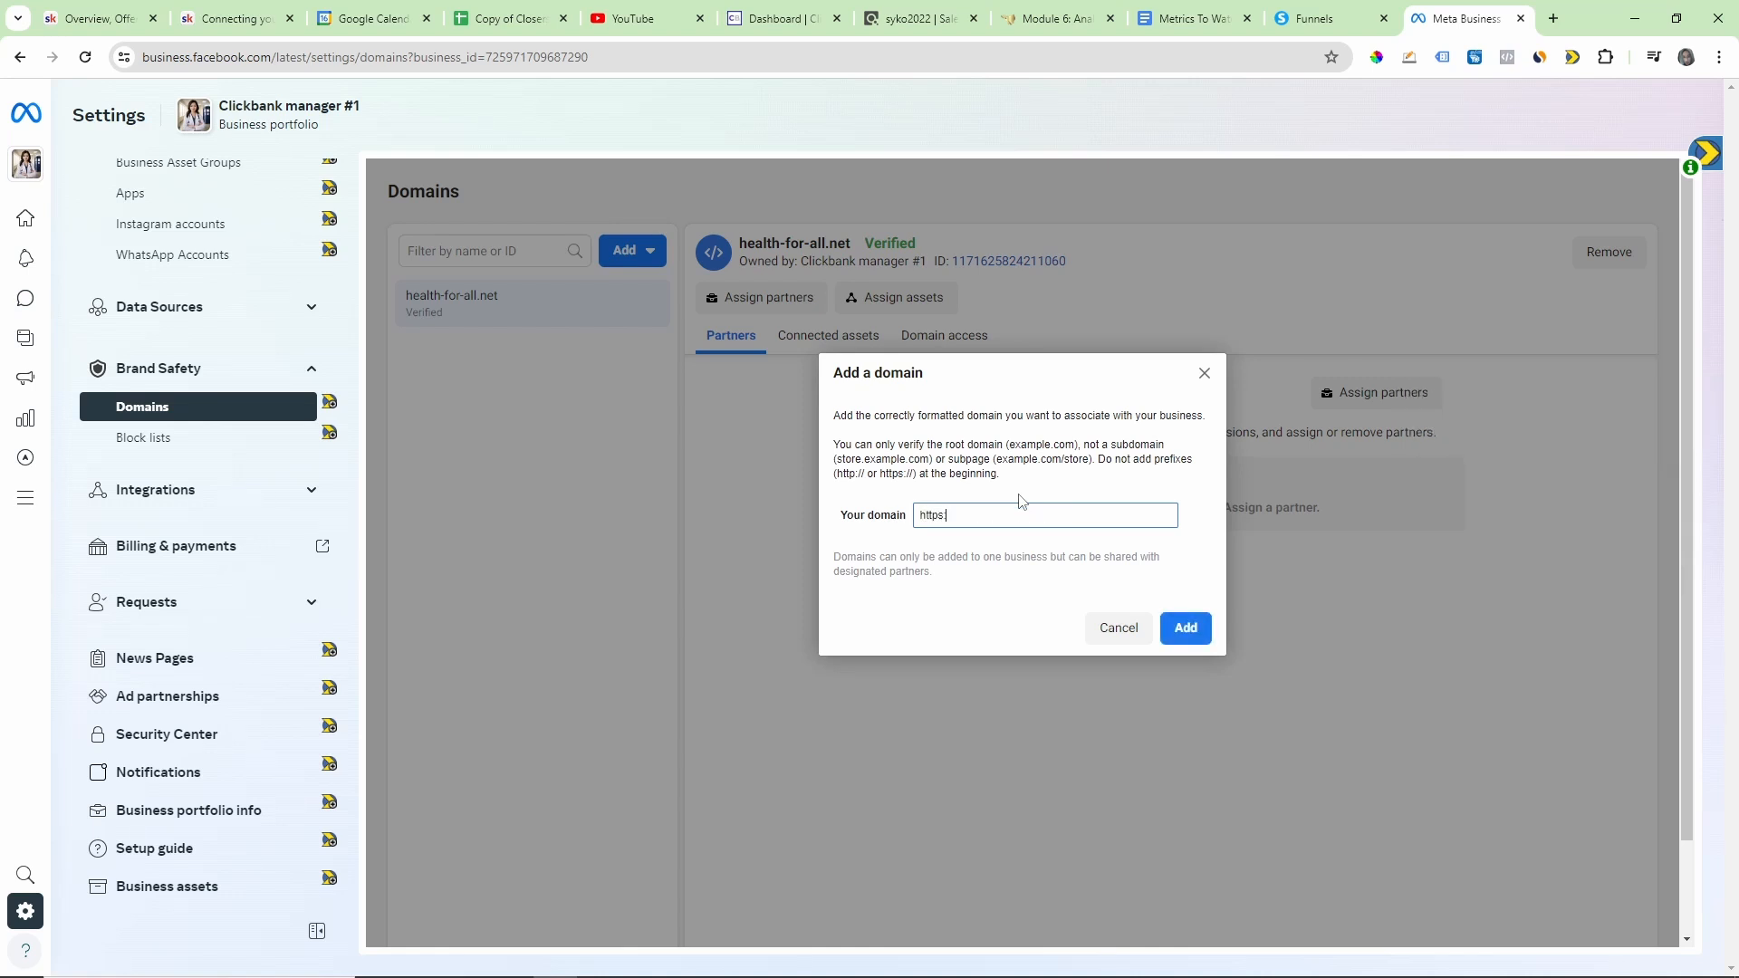
text("?www.theinfamousjoelcom)
key(BackSpace)
key(BackSpace)
key(BackSpace)
text(.com)
click(1185, 628)
drag(954, 516, 915, 516)
key(BackSpace)
click(1183, 623)
mouse_move(1010, 525)
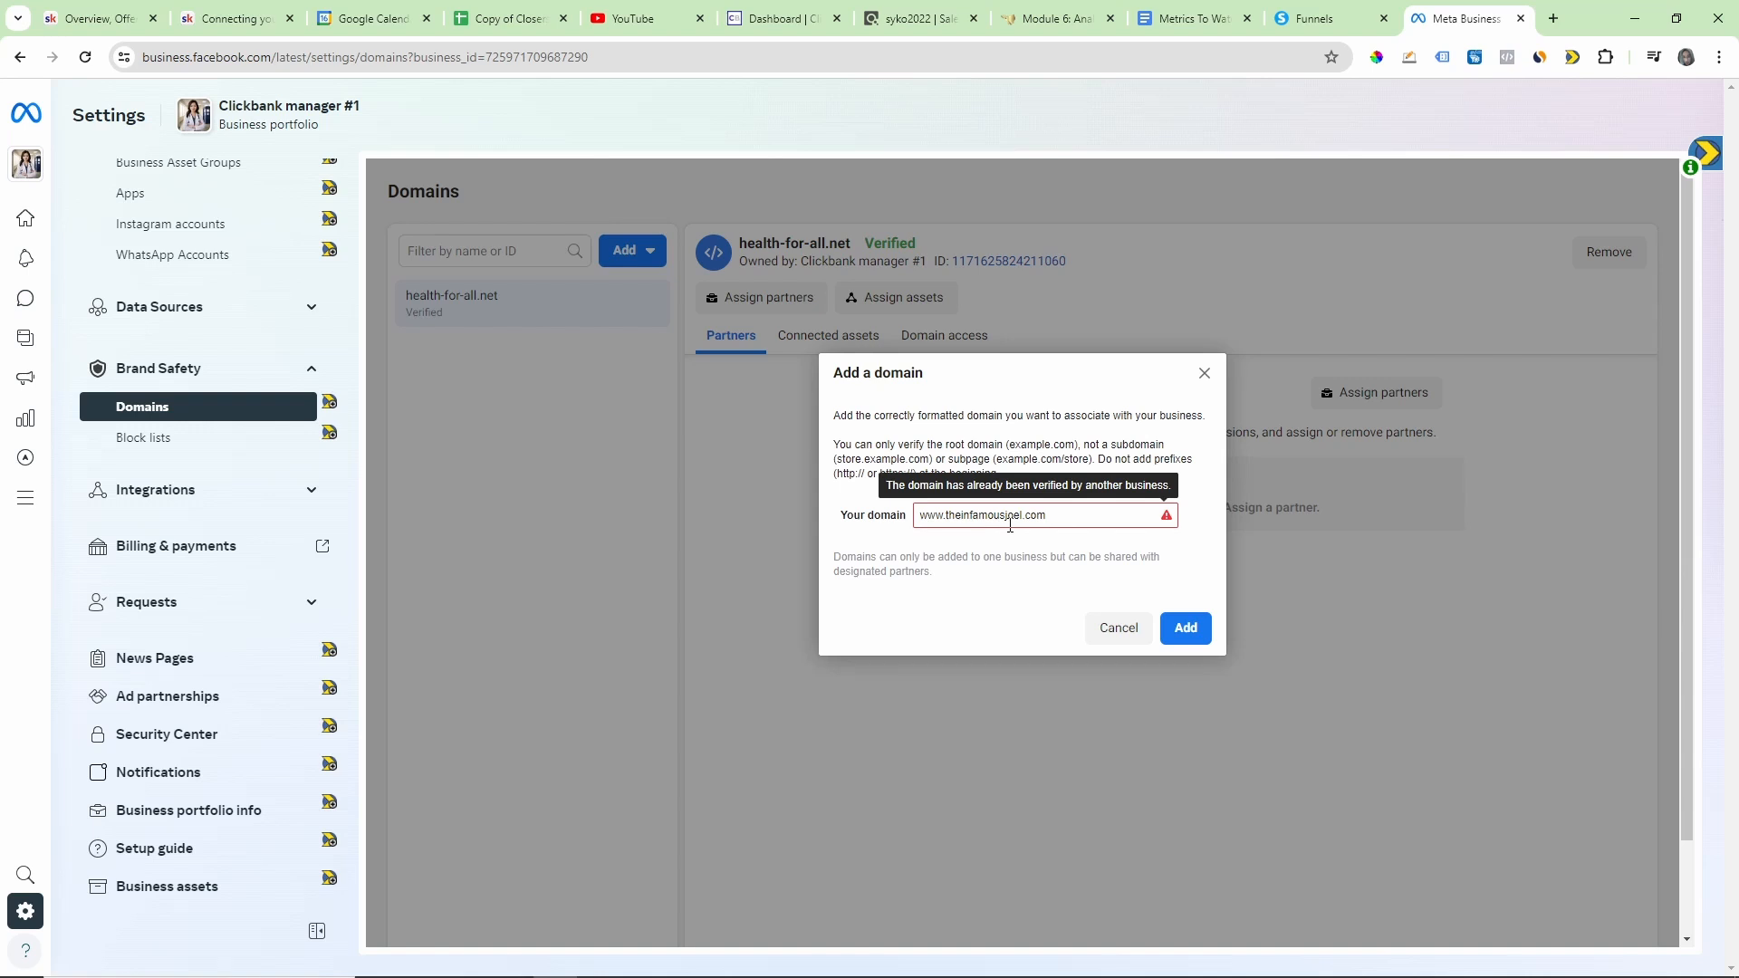
Step: Replace the entered domain with affiliate360pro.com and add it to the business portfolio
triple_click(1069, 522)
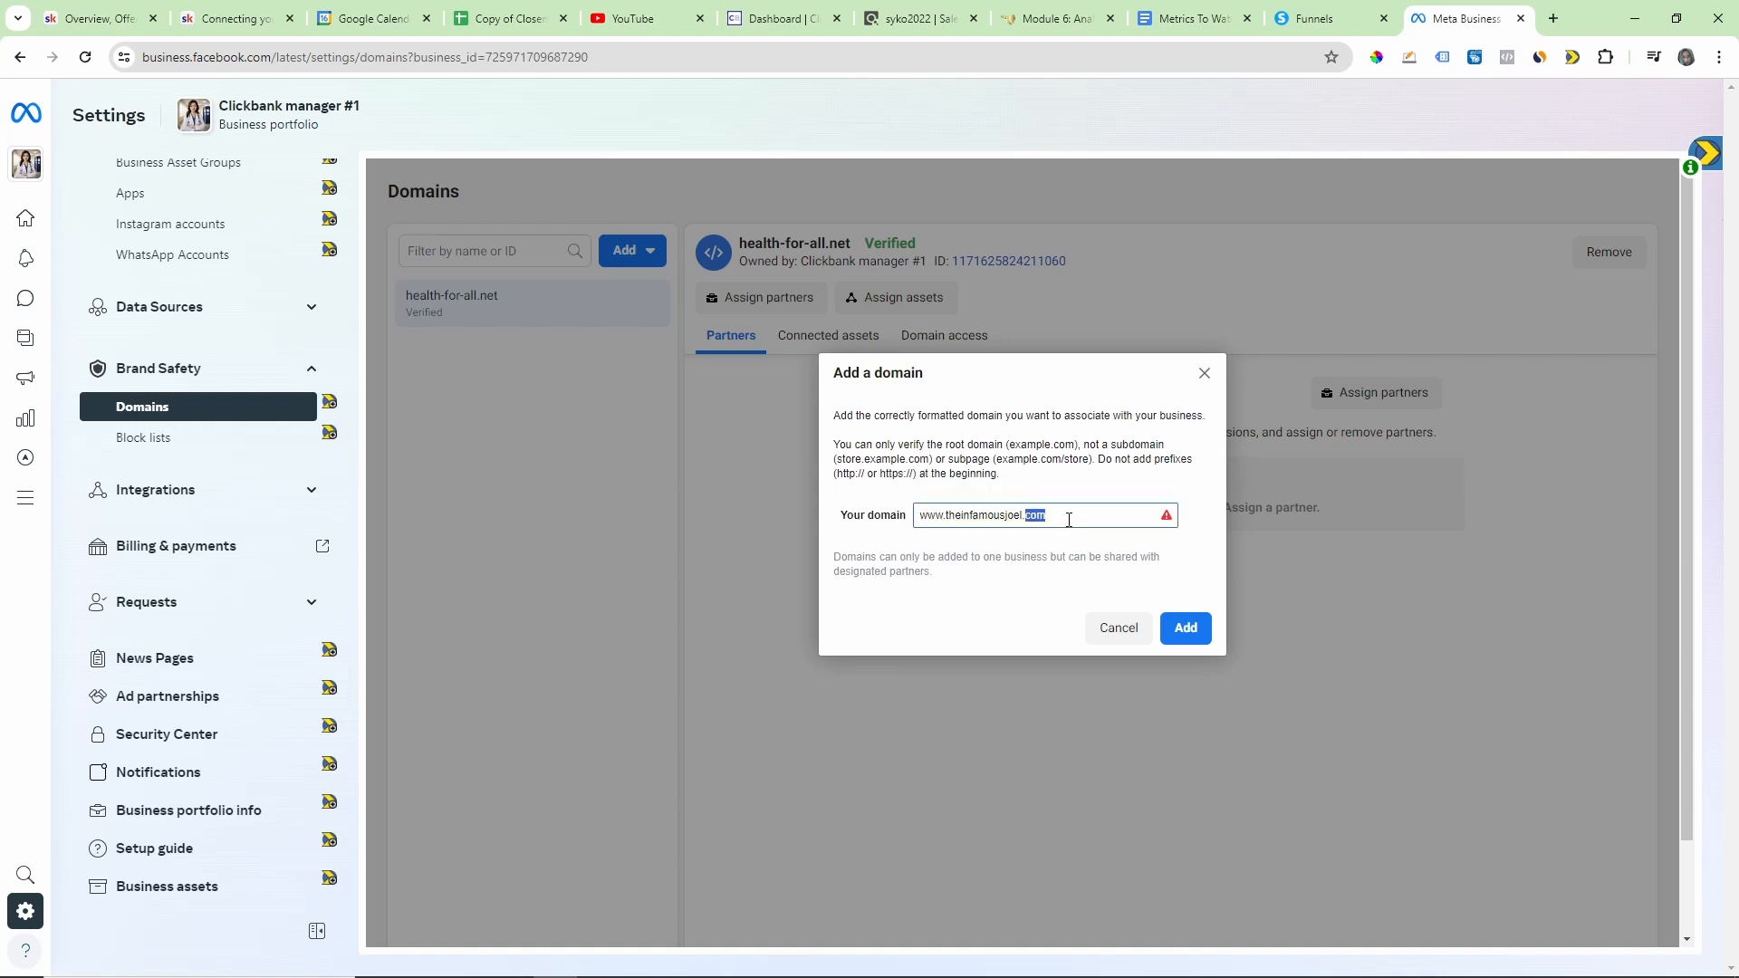
key(BackSpace)
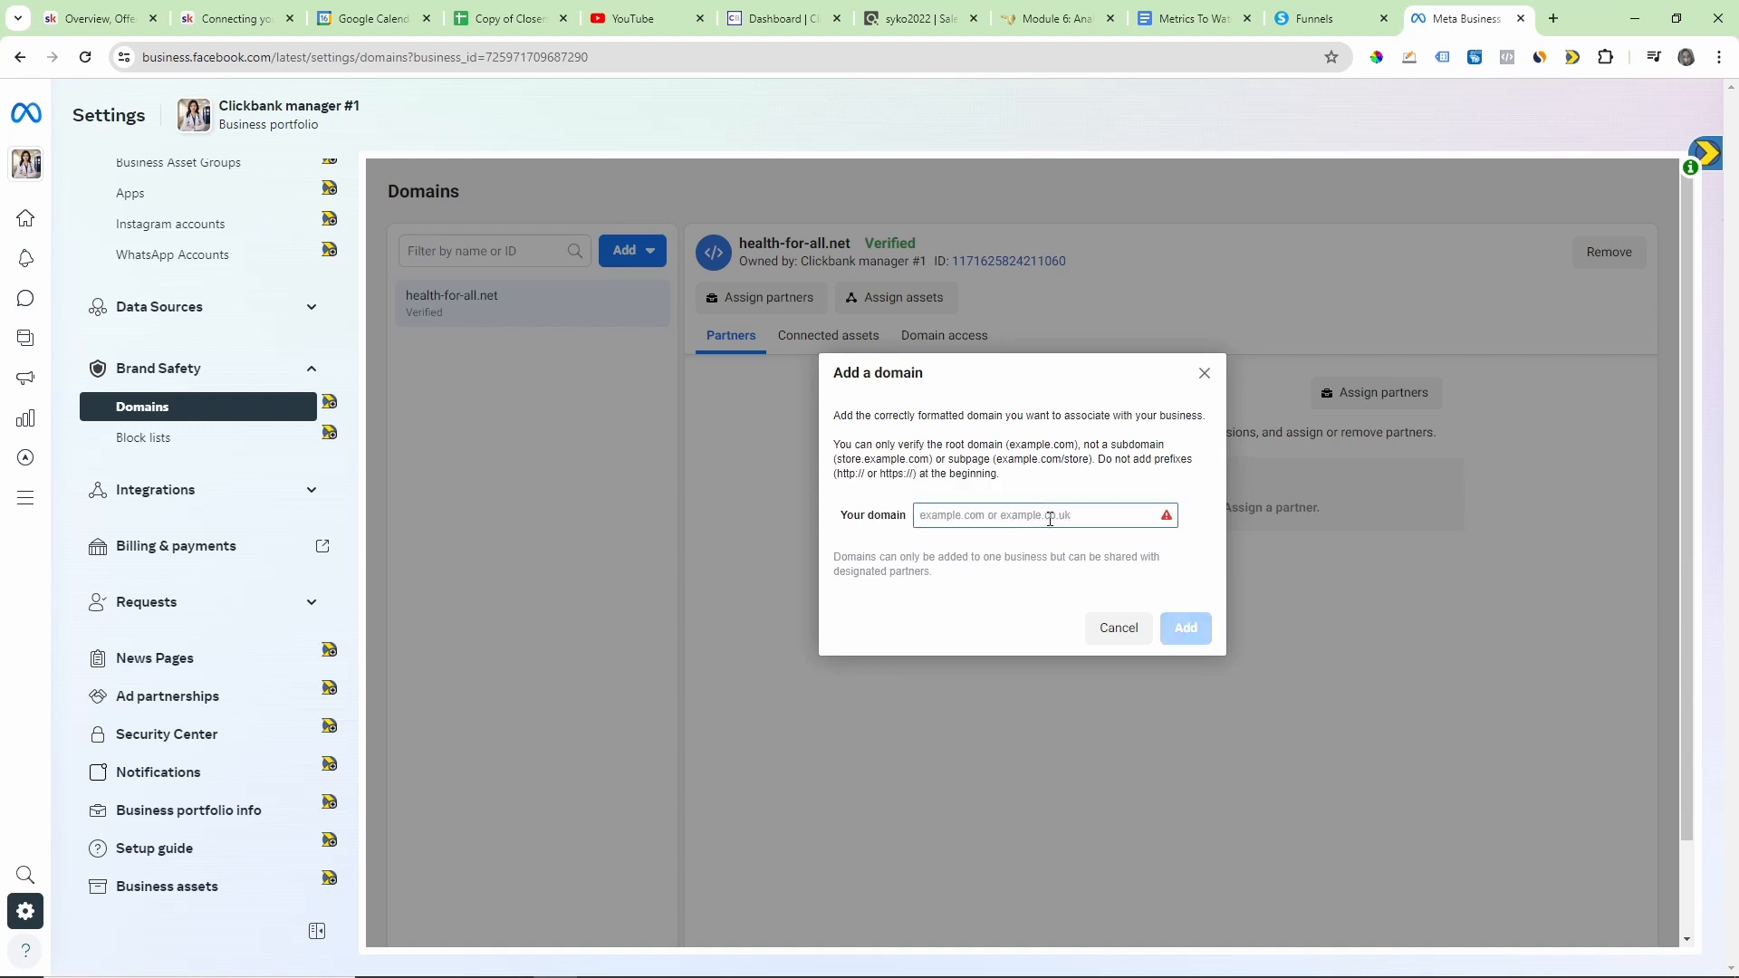
text(af)
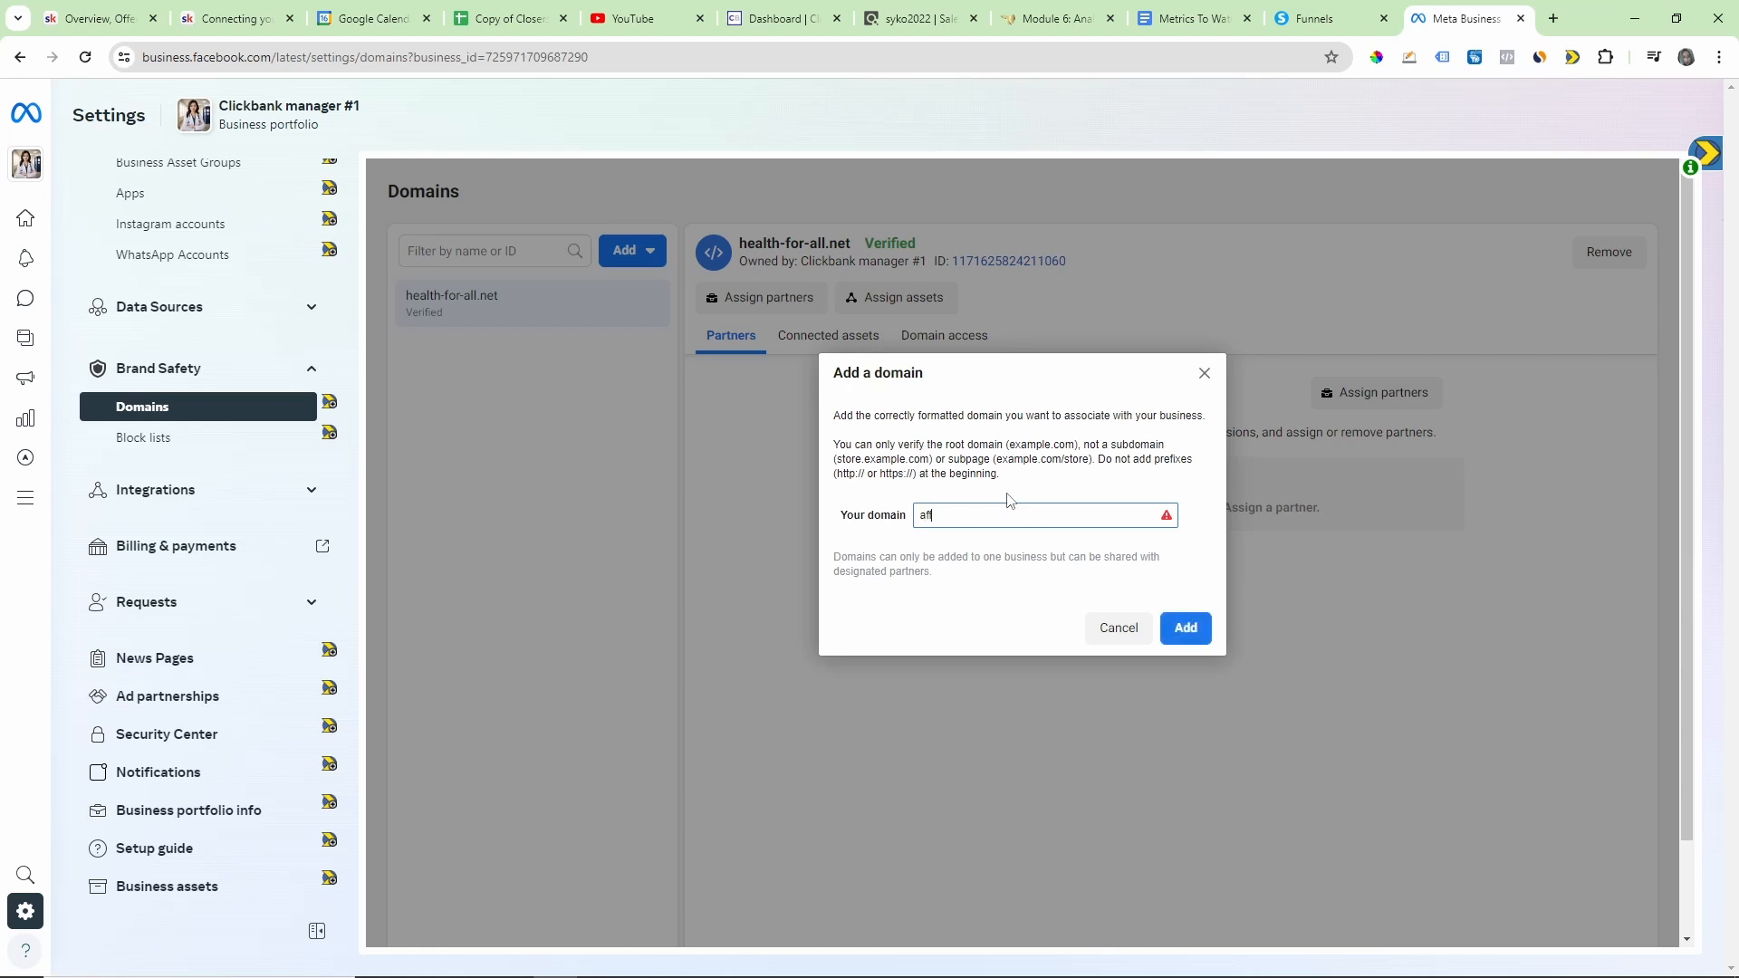
text(filiate360pro.com)
click(1185, 628)
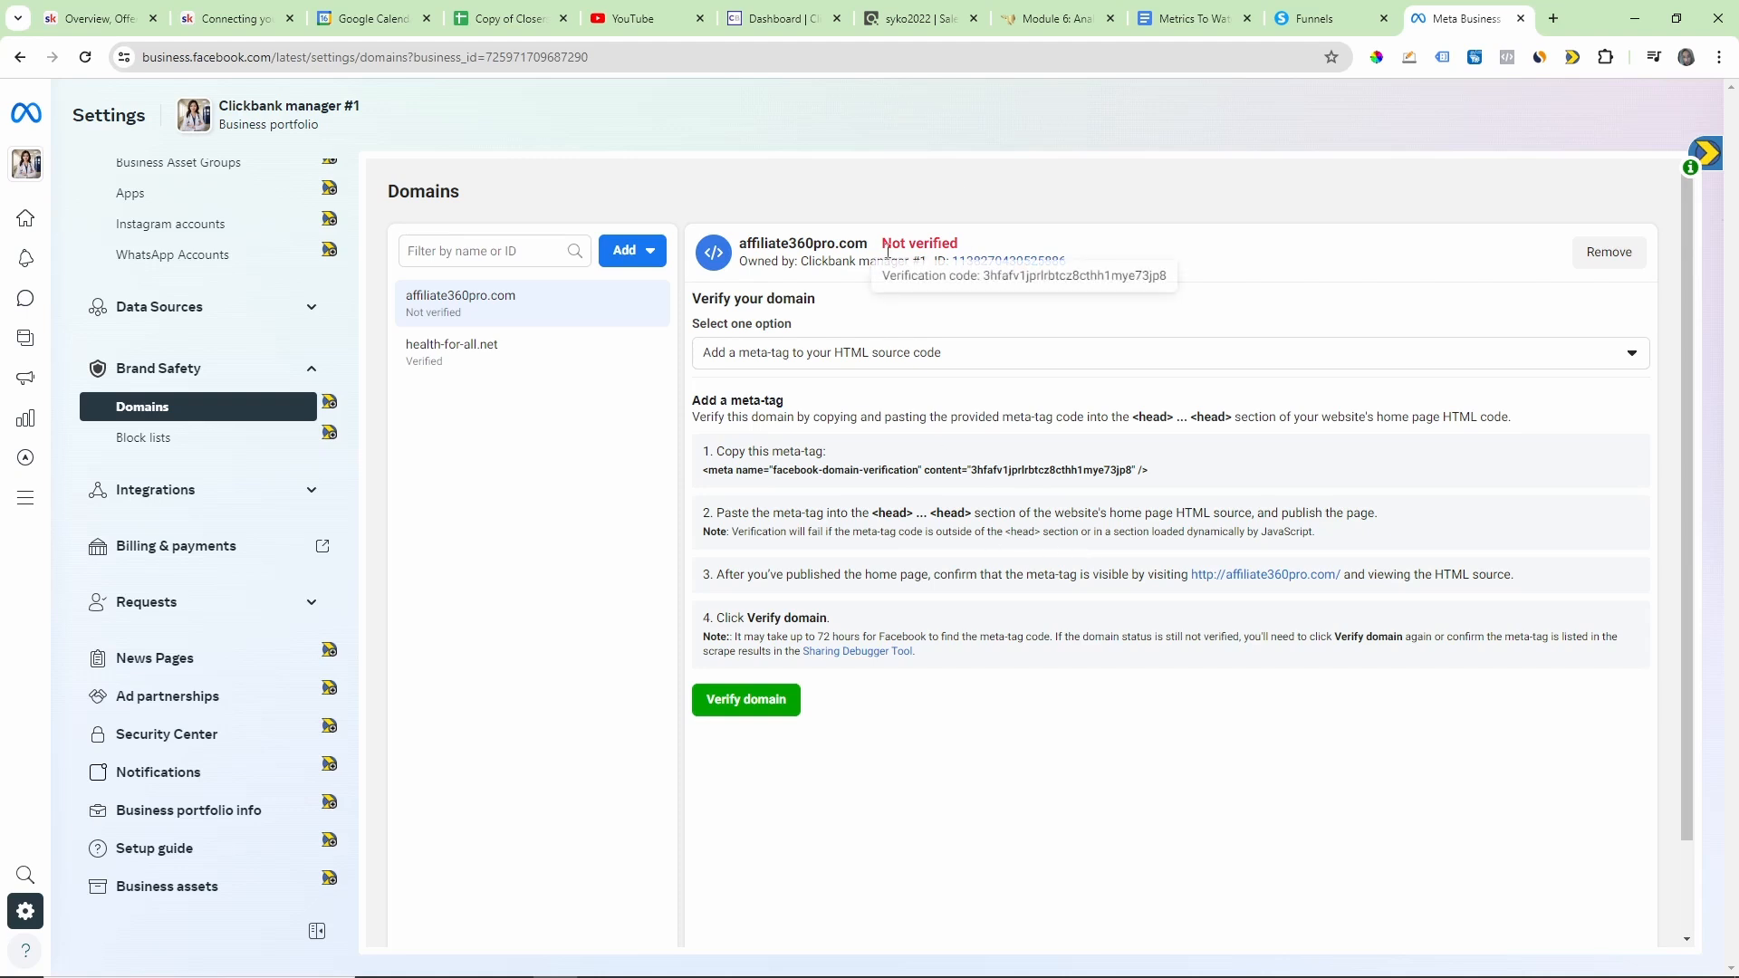
Step: Mark the new domain's verification status with the drawing tool, clear the mark and highlight the <head> section wording in the instructions
click(1408, 56)
mouse_move(901, 215)
mouse_down()
mouse_move(881, 245)
mouse_move(907, 201)
mouse_move(872, 217)
mouse_up()
click(20, 98)
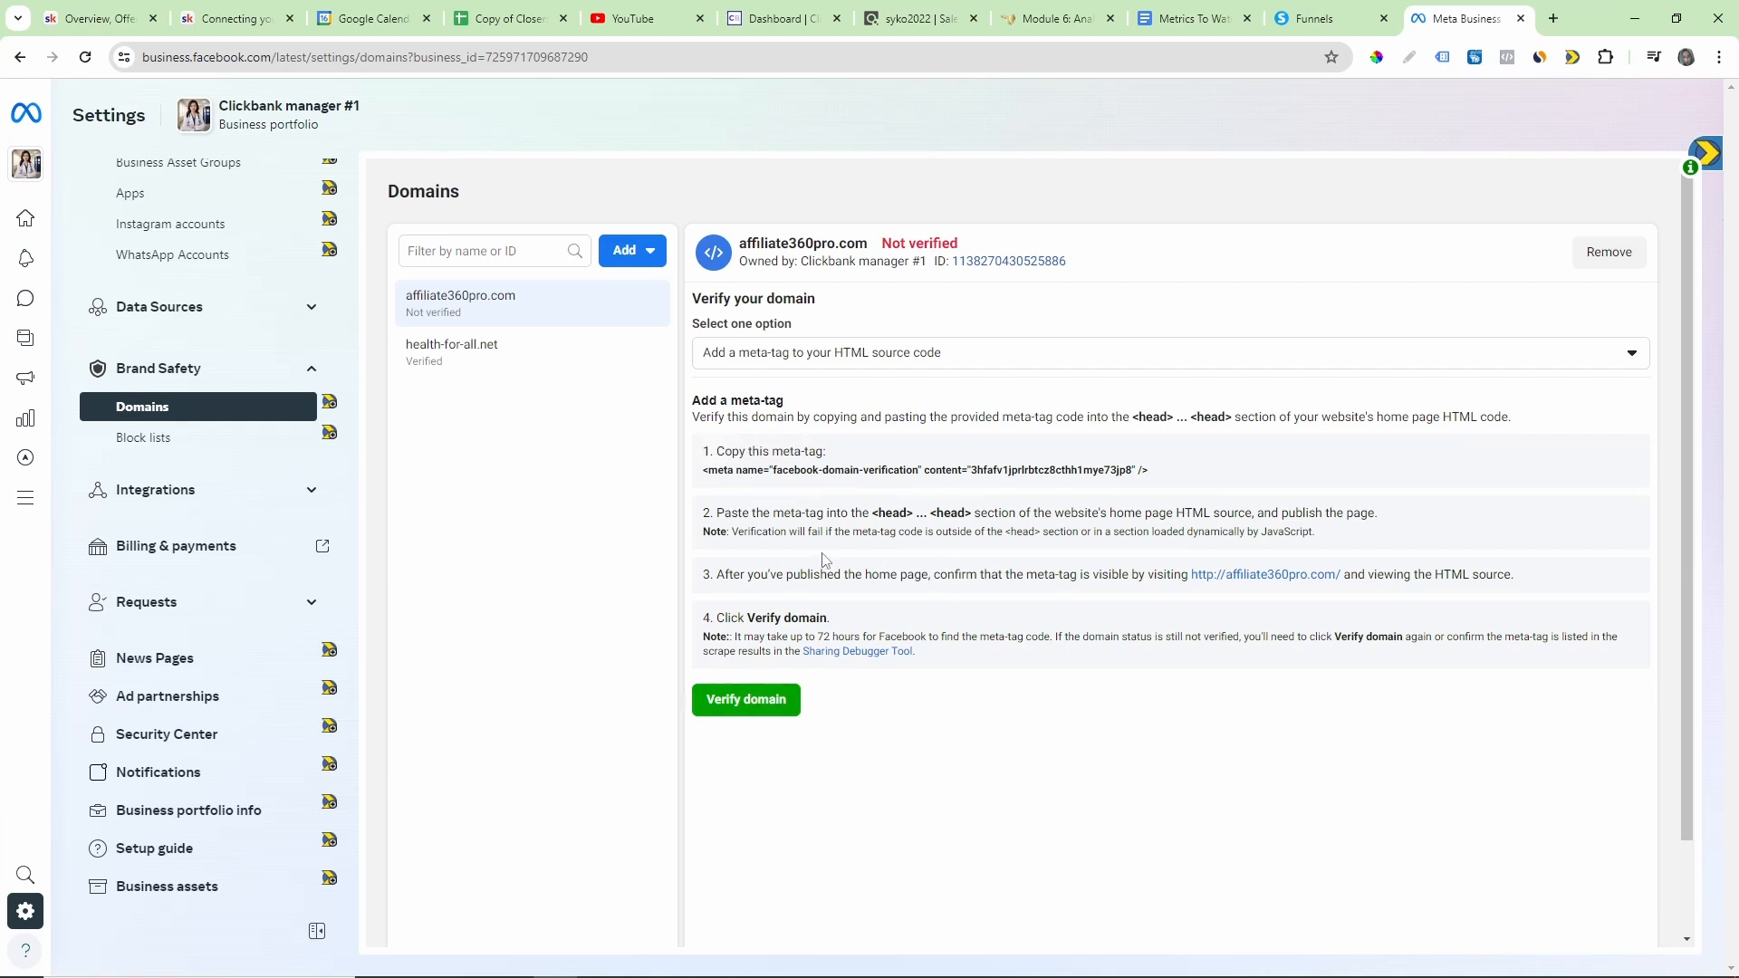
drag(869, 513, 1039, 510)
click(1116, 523)
Step: Underline the domain verification meta-tag in red, clear the drawing and copy the meta-tag to the clipboard
click(1406, 60)
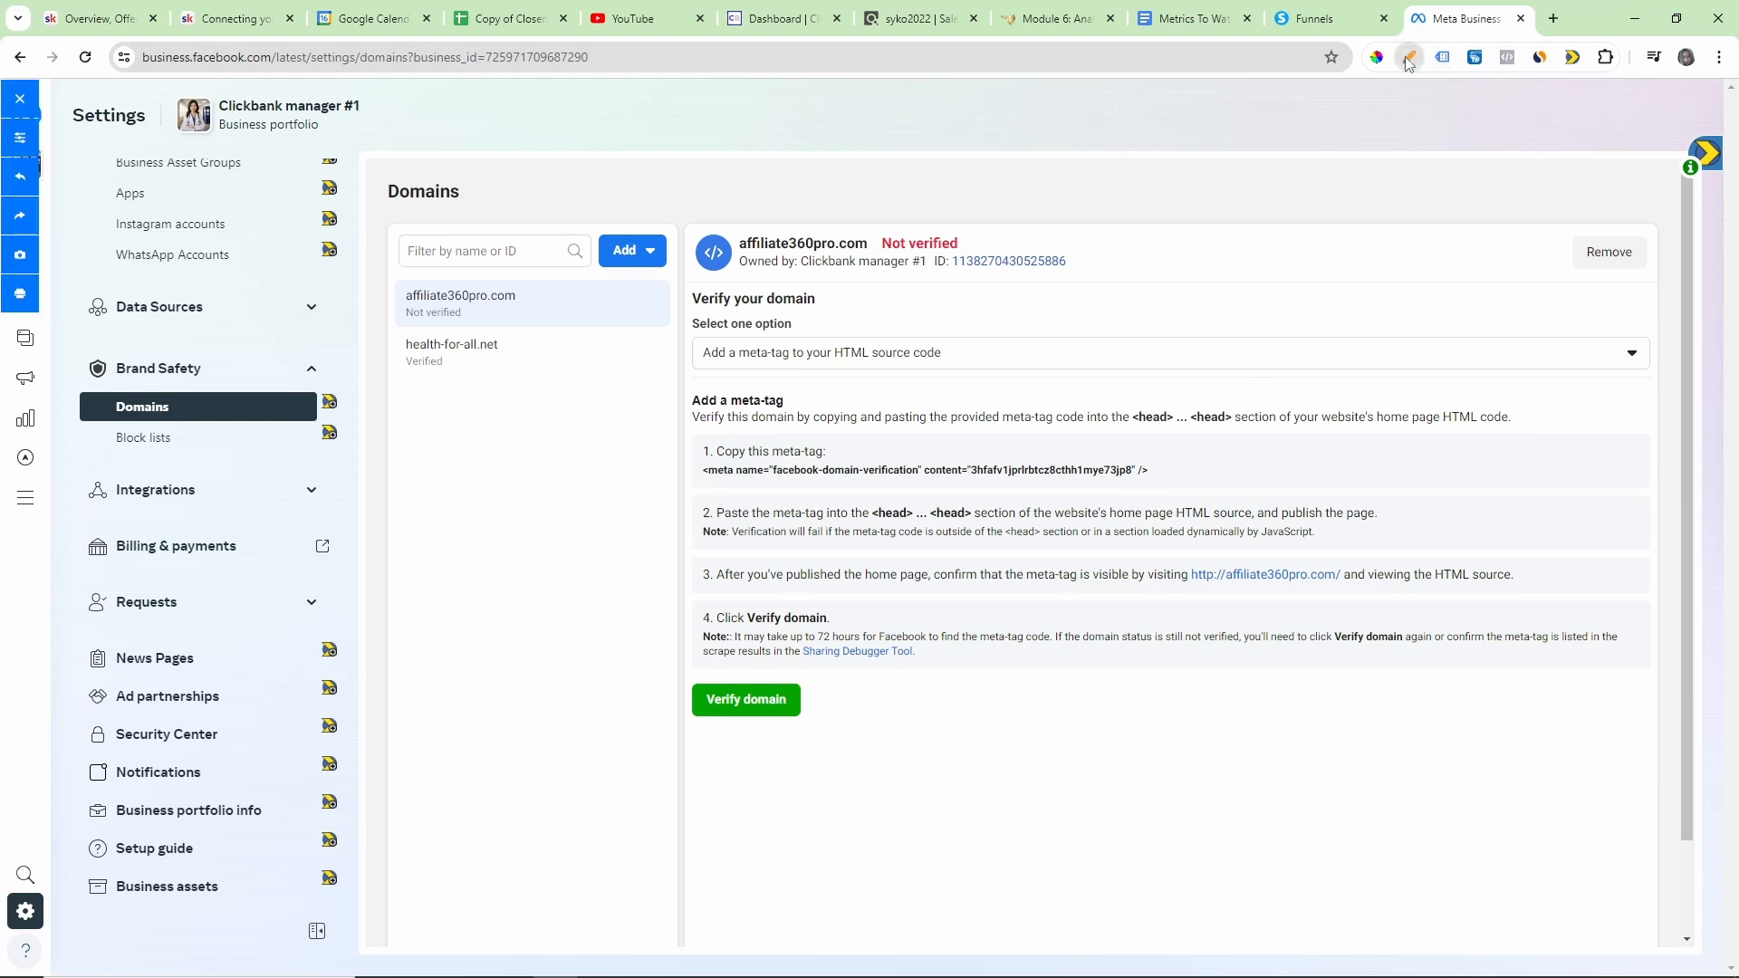
drag(733, 483, 1161, 482)
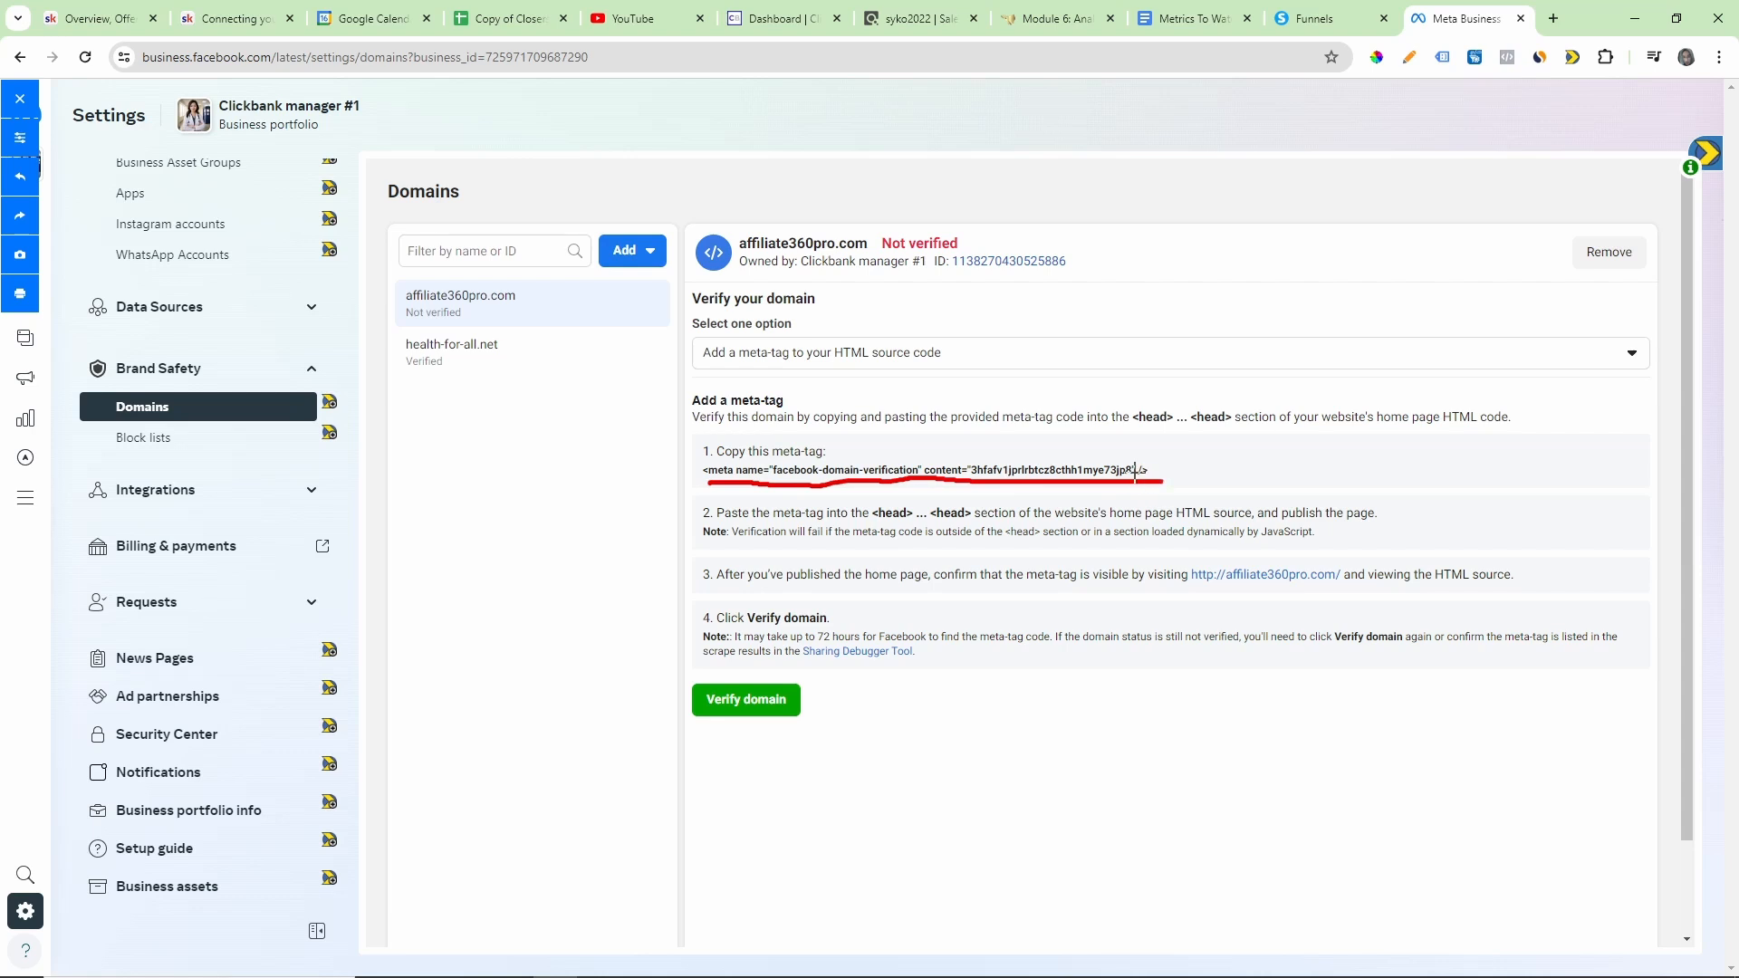
click(19, 99)
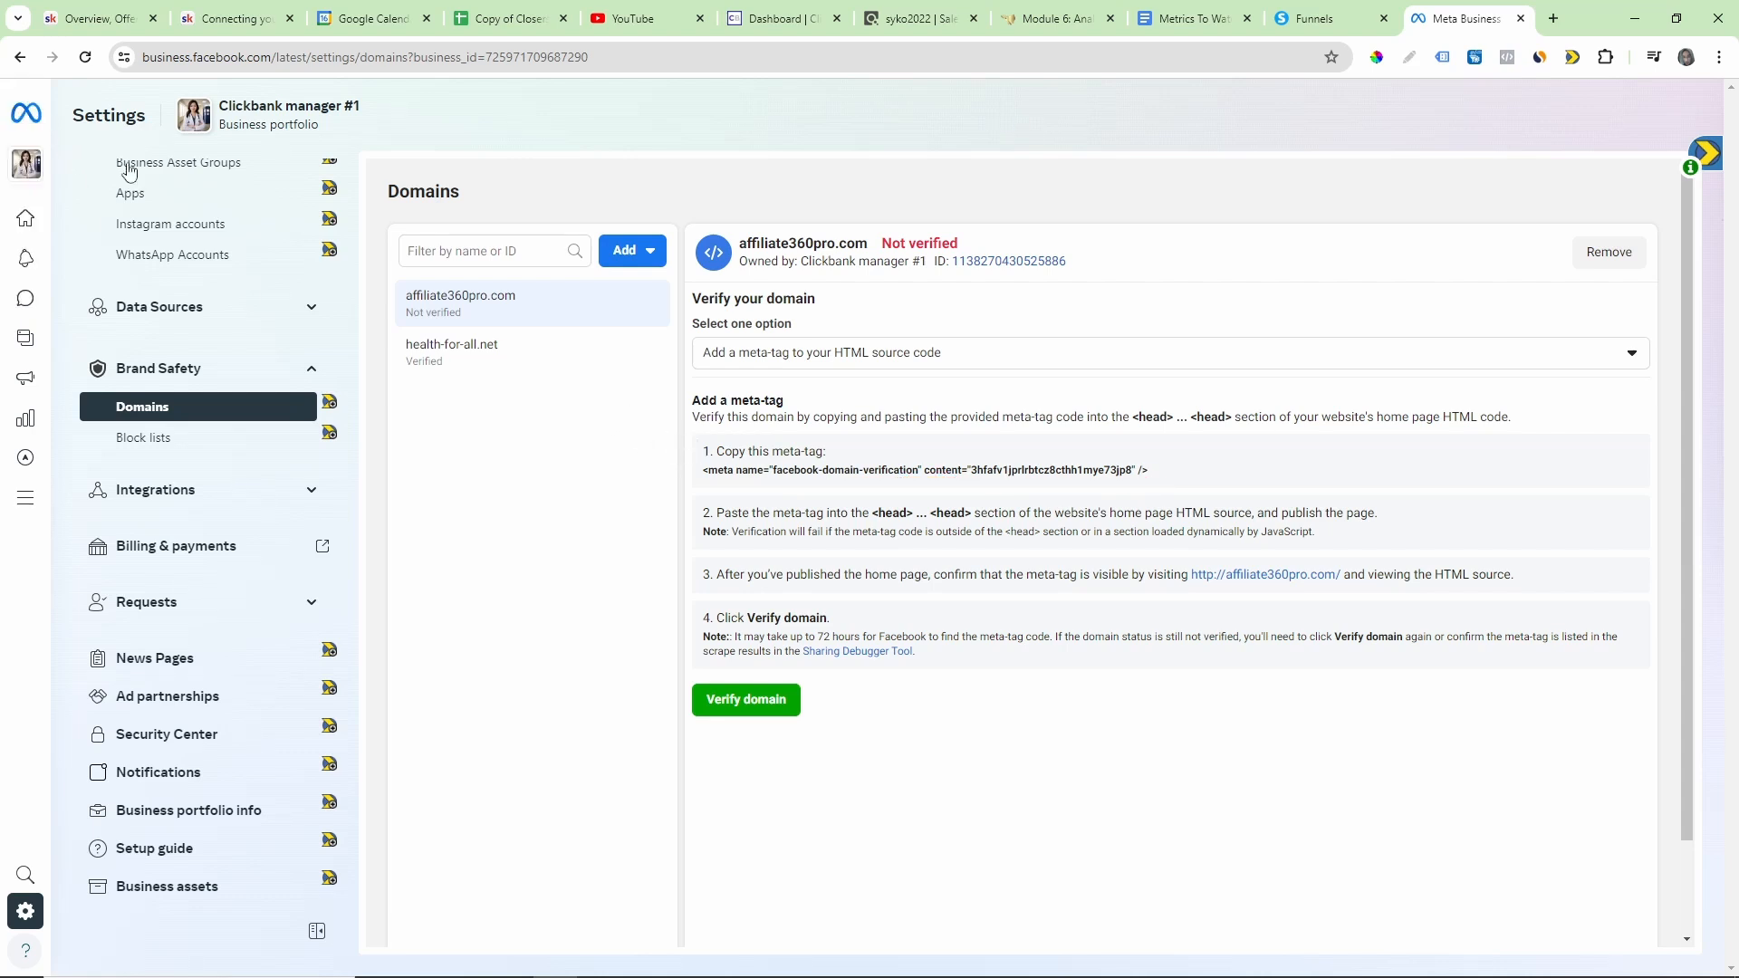
click(910, 473)
click(860, 472)
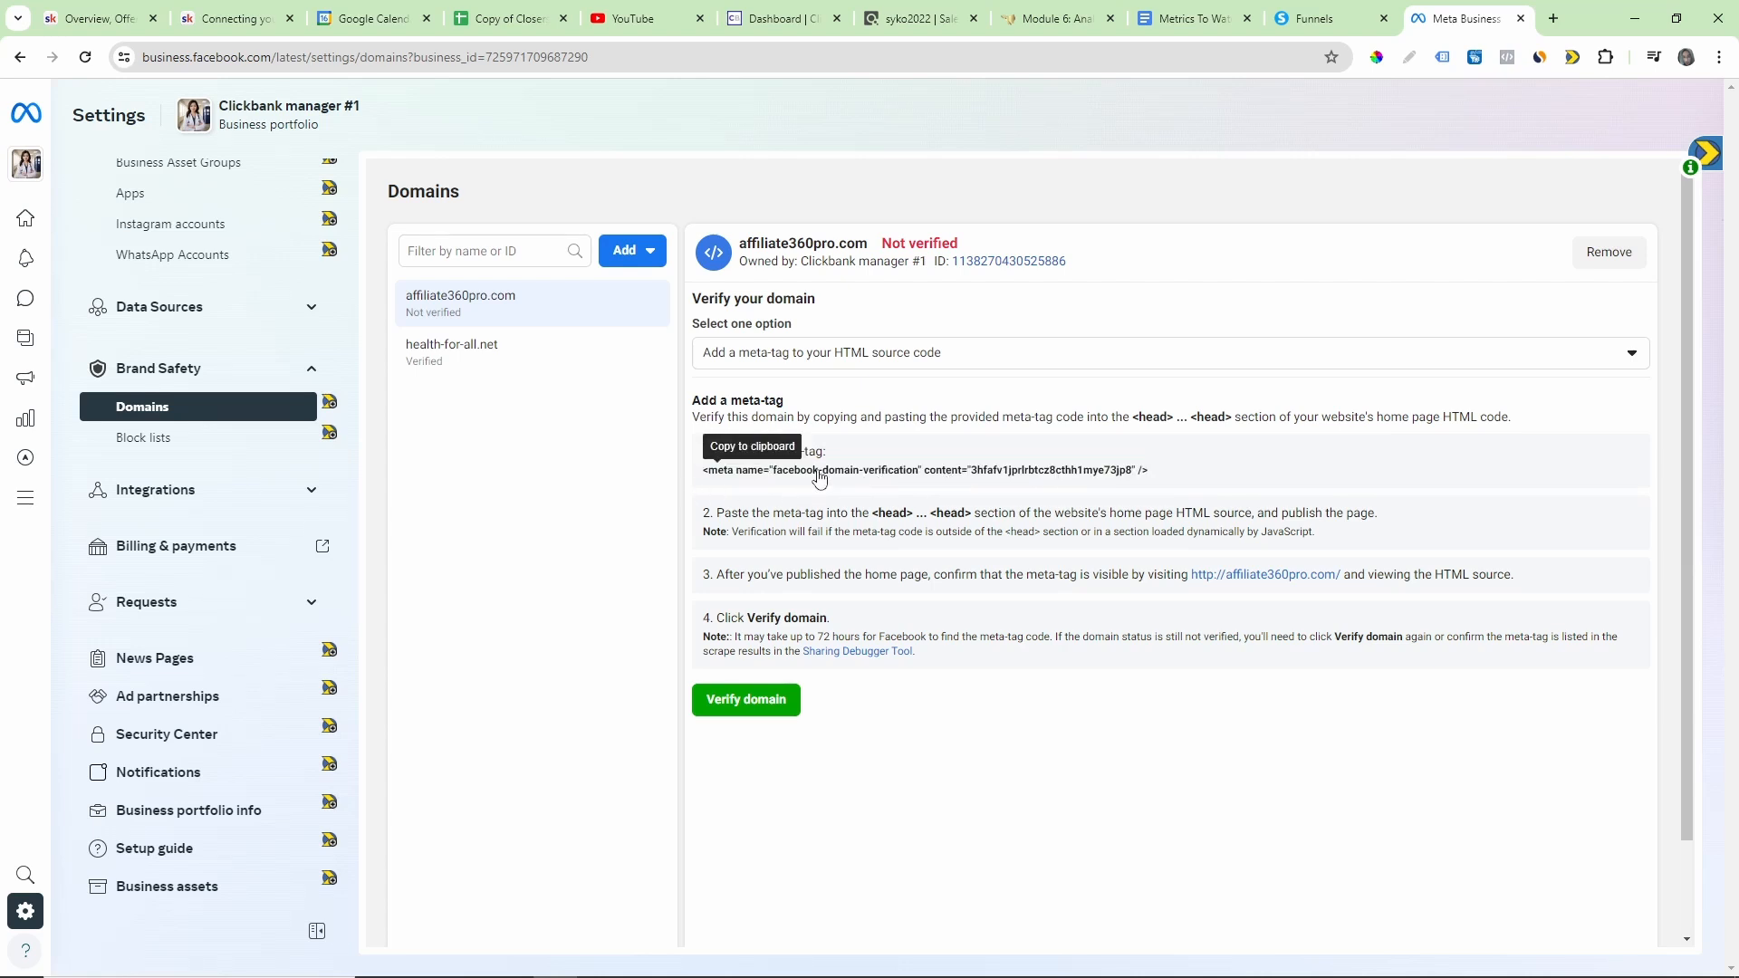
Step: Switch to systeme.io and open the squeeze page of the Health Product #1 funnel in the page editor
click(1336, 22)
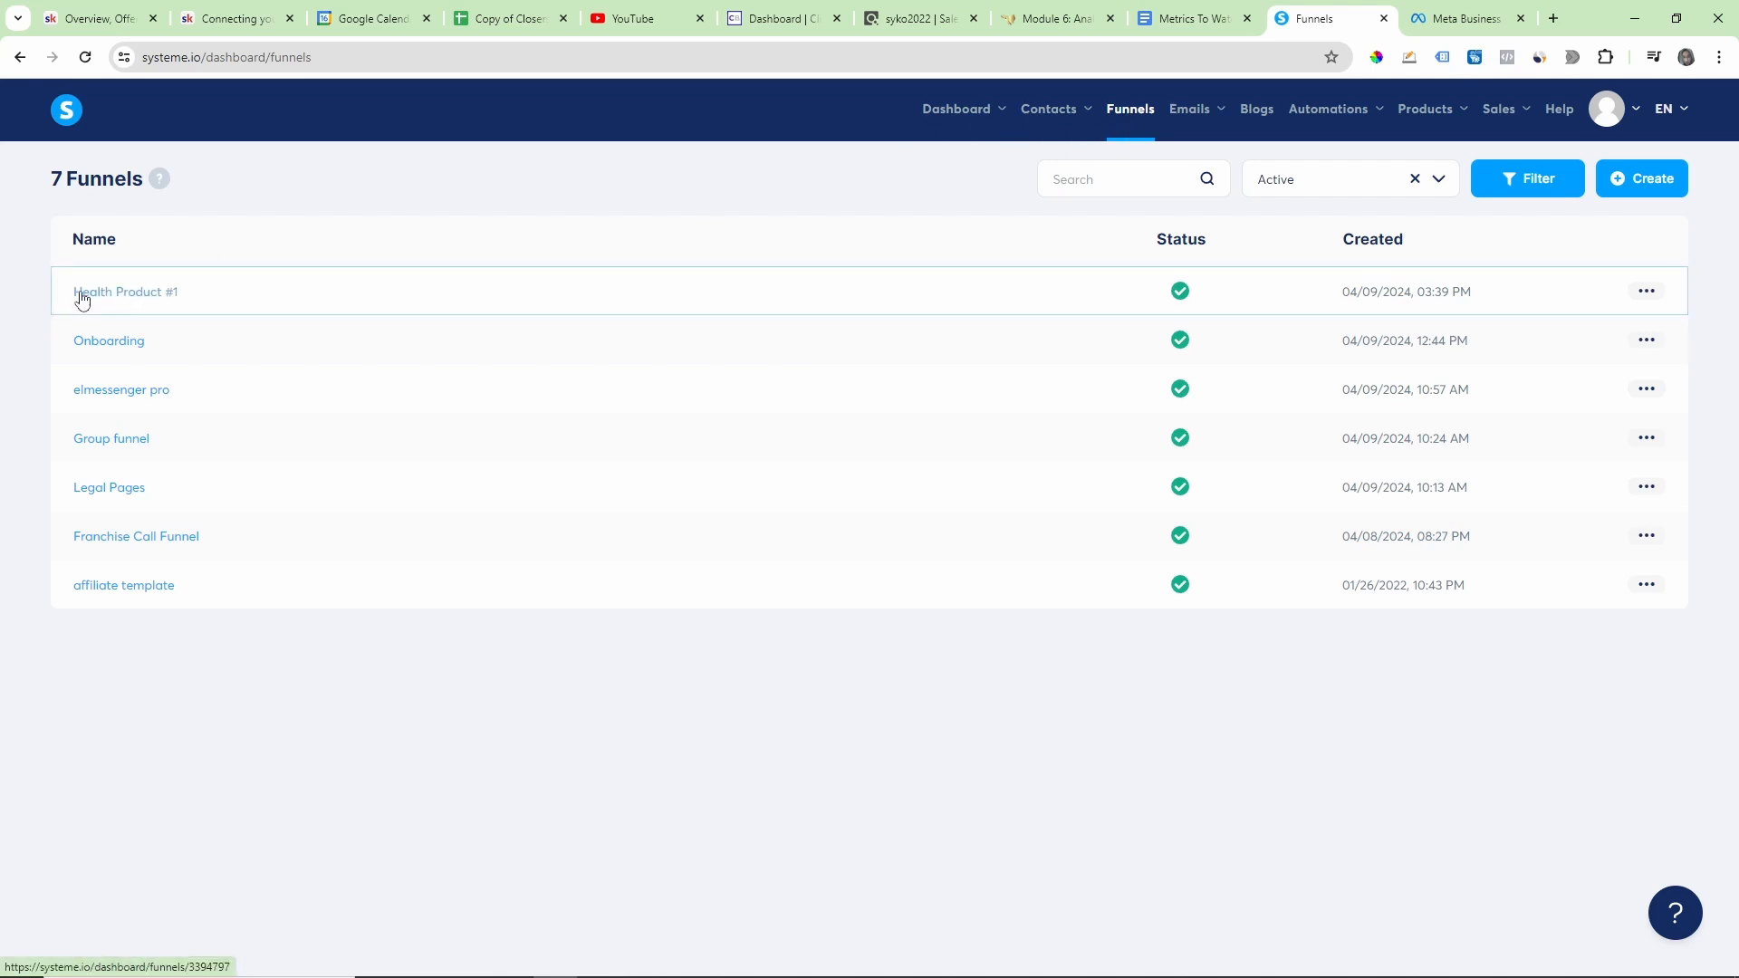
click(127, 300)
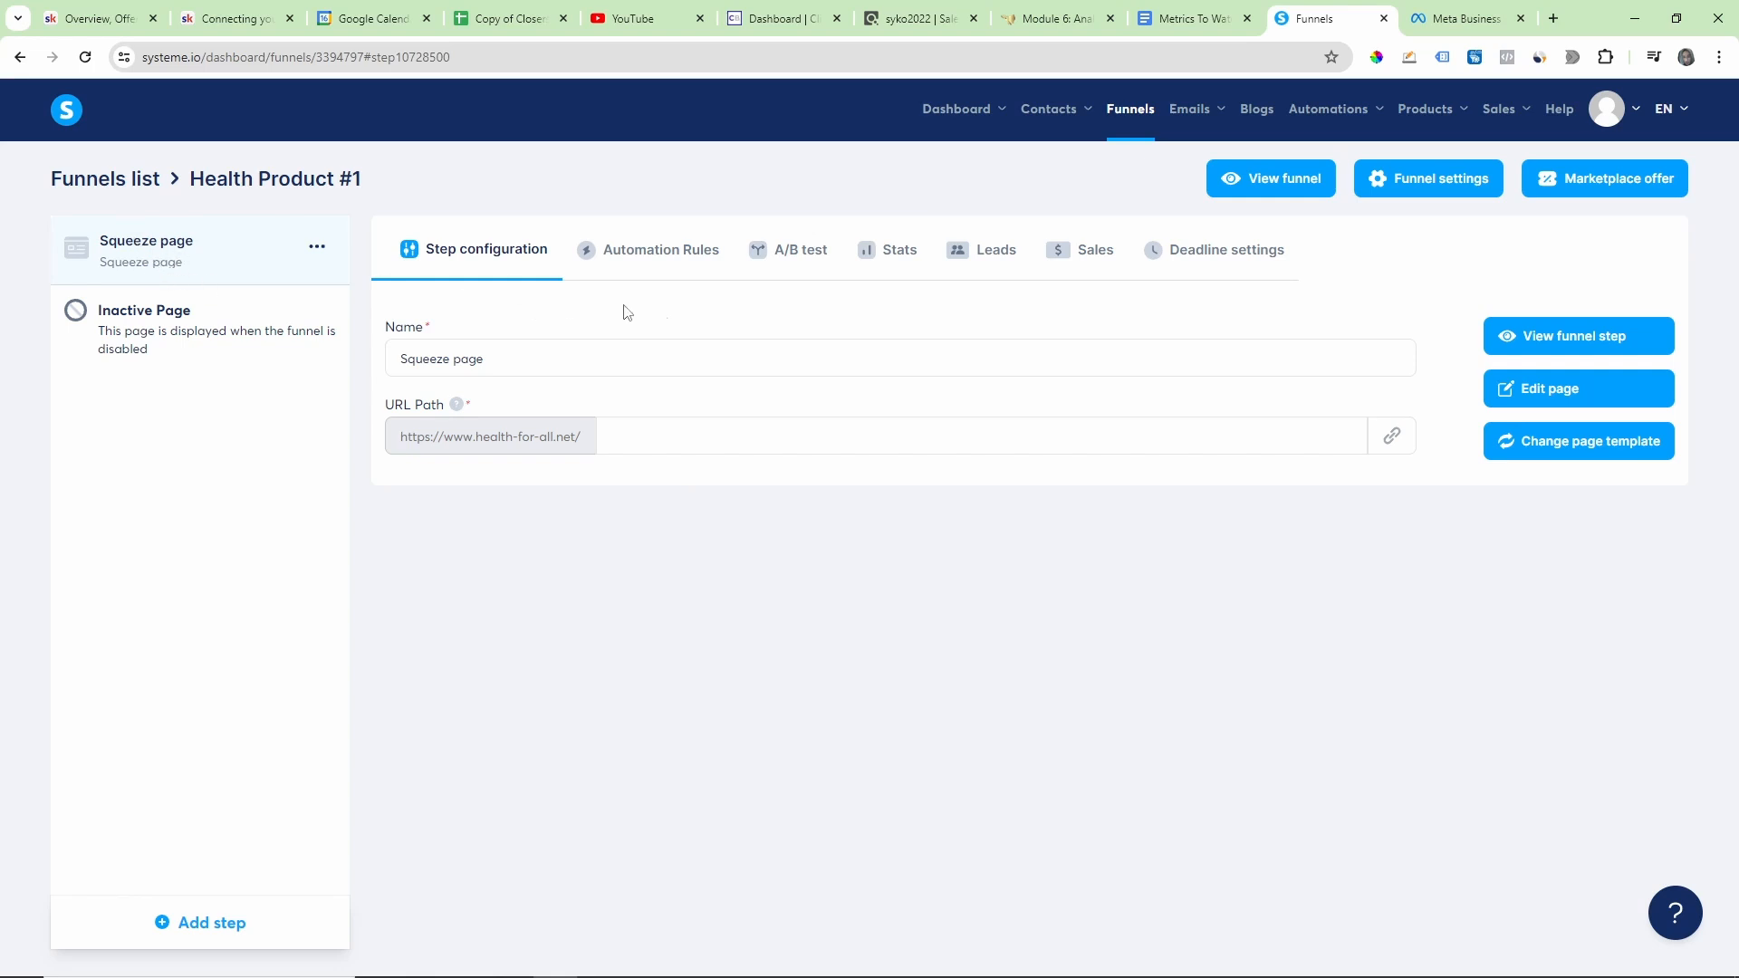
click(1581, 397)
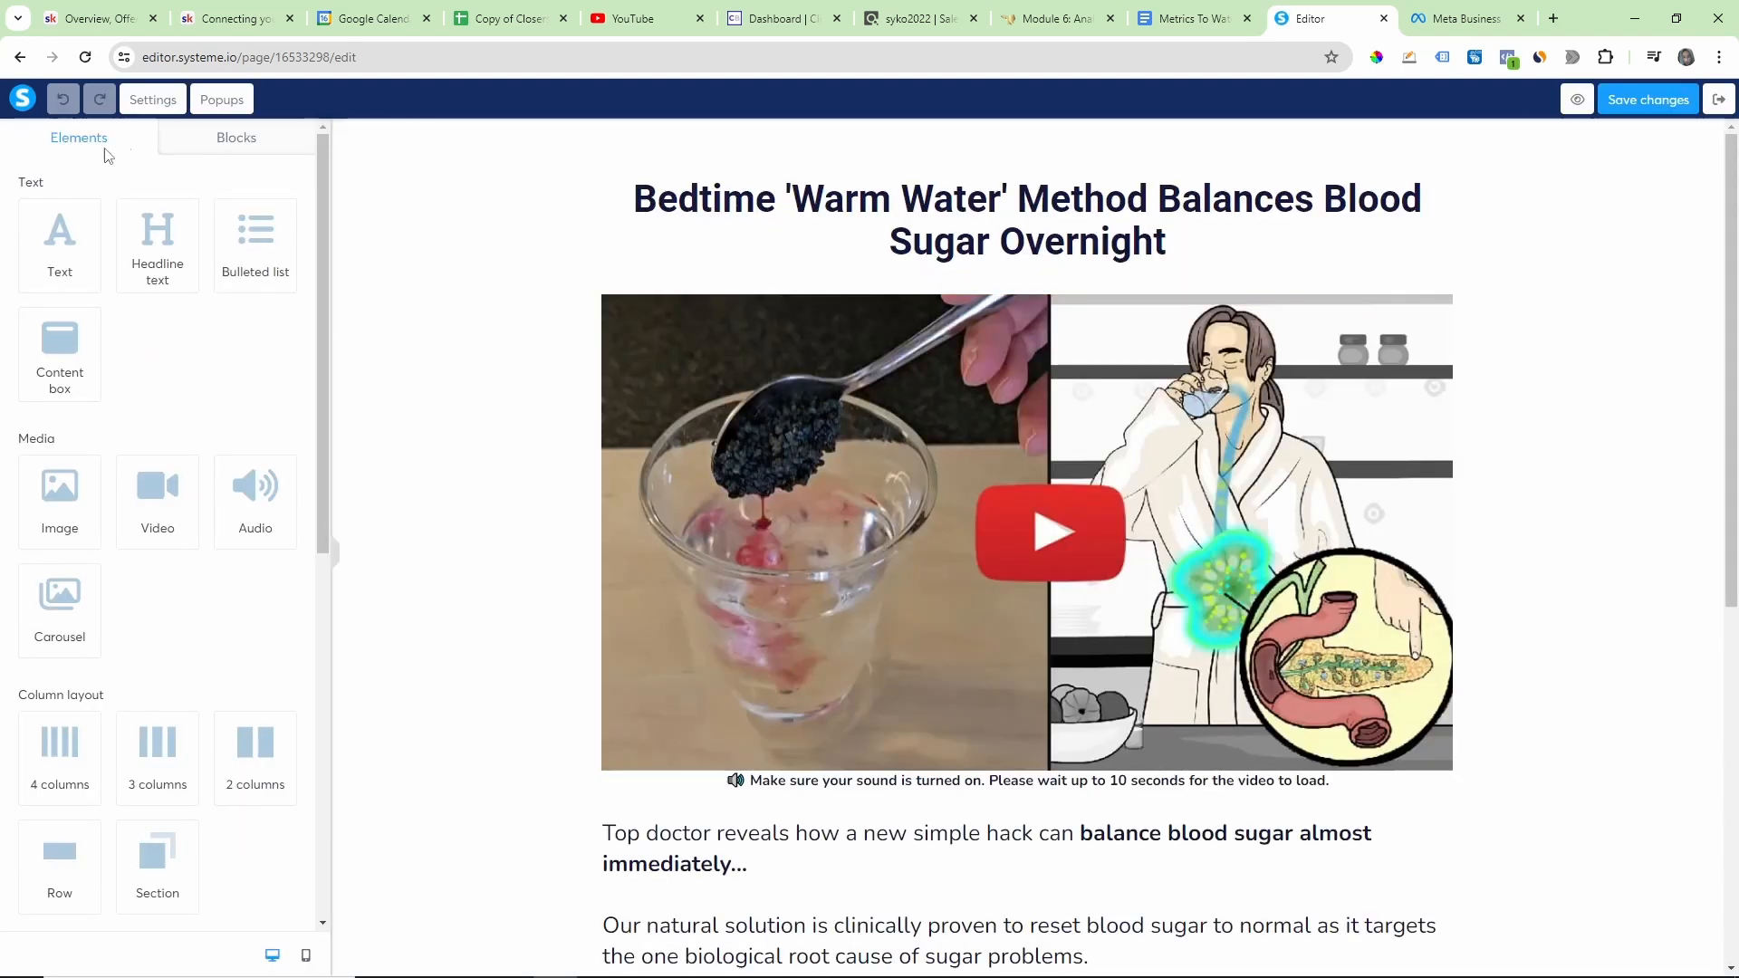
Step: Open the header code editor from the squeeze page's tracking settings and go to the end of the existing code
click(156, 101)
scroll(245, 505, down, 3)
scroll(226, 489, down, 10)
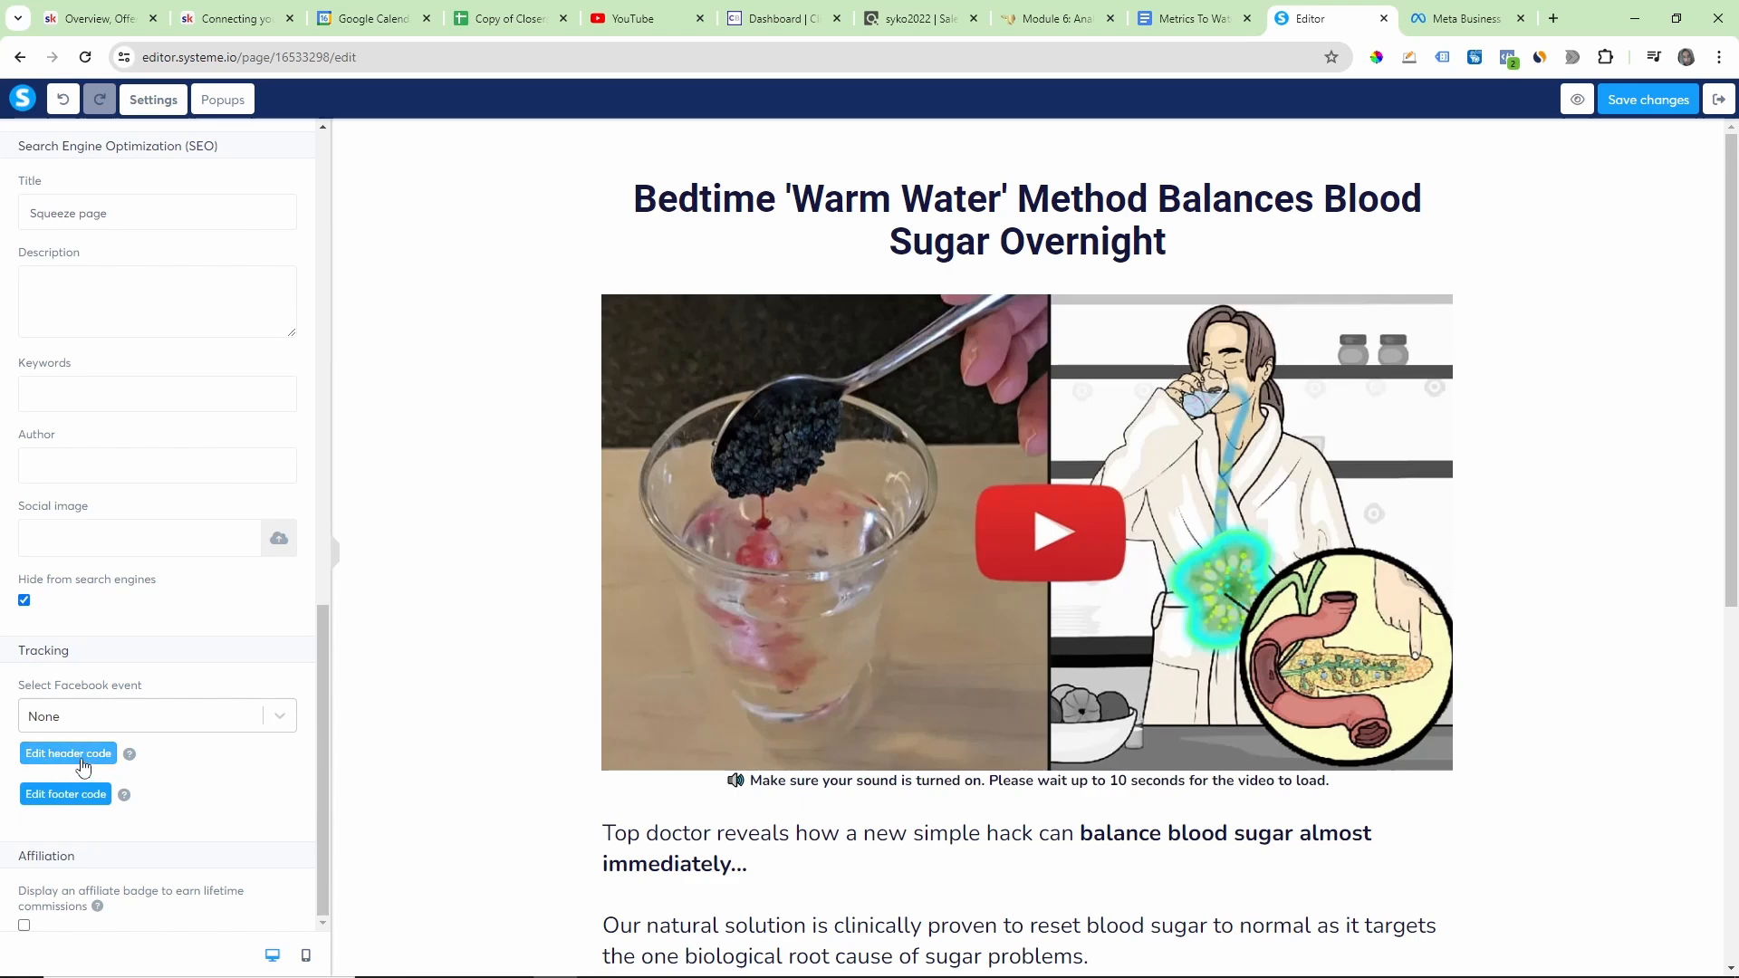
click(56, 760)
scroll(900, 554, down, 2)
scroll(900, 555, down, 2)
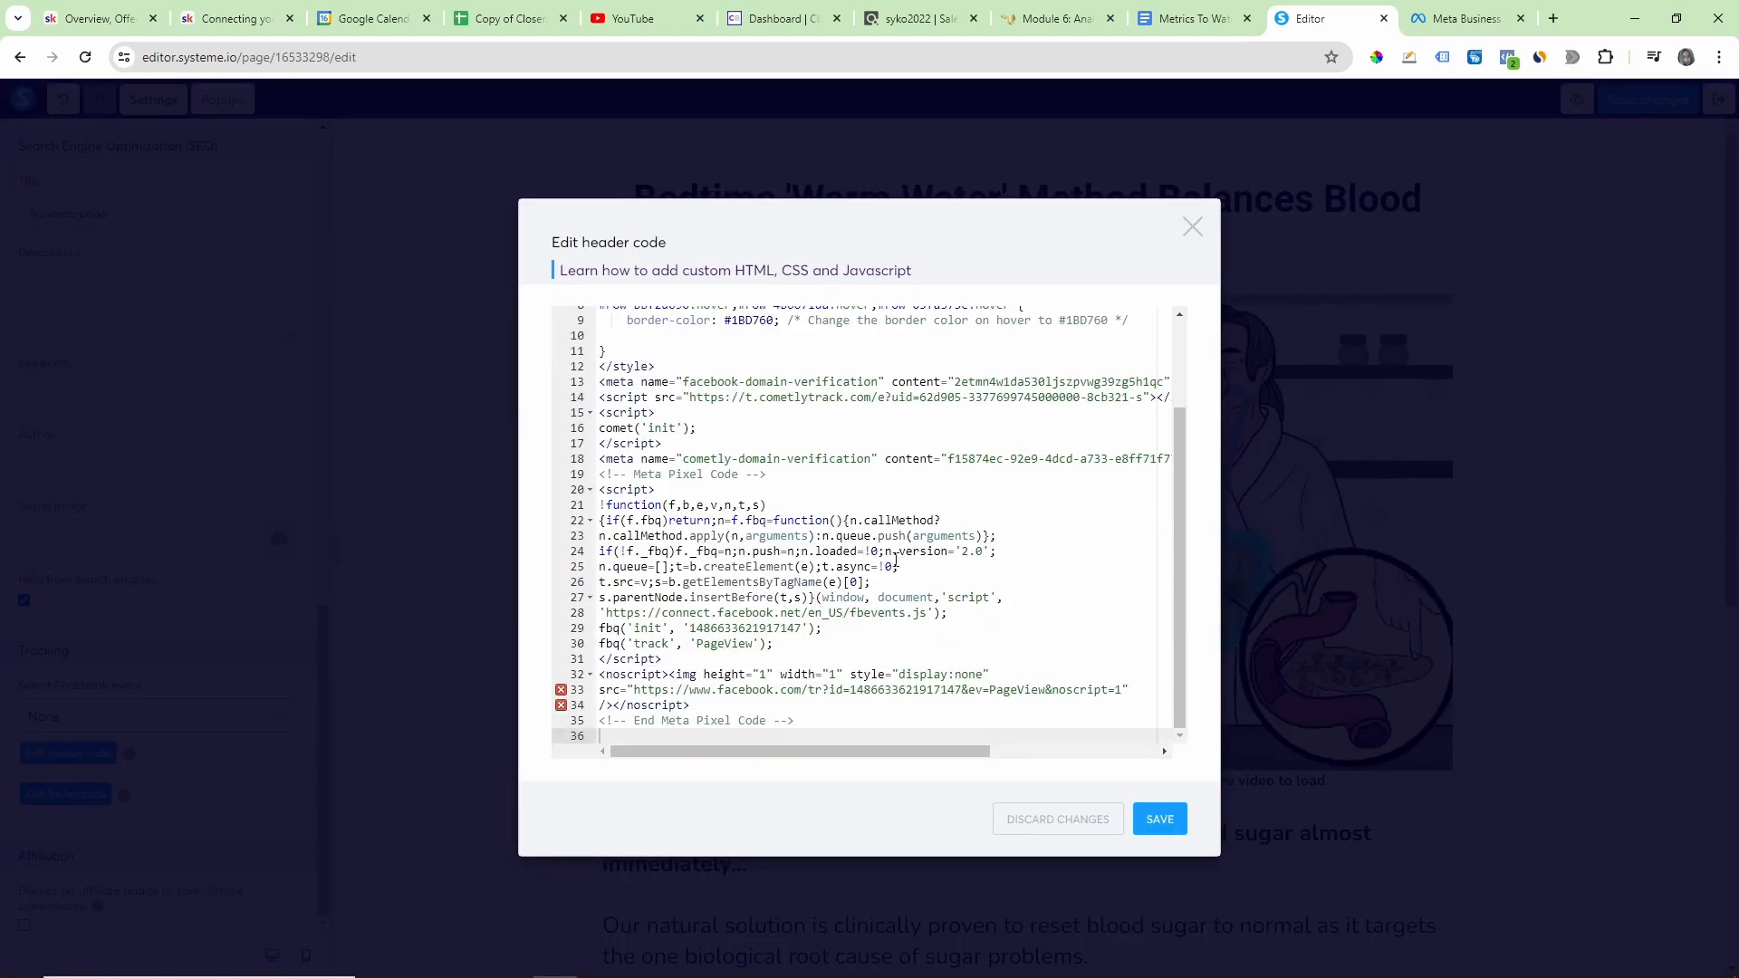
Step: Paste the copied Facebook domain-verification meta-tag on the empty last line of the header code and select that line
scroll(851, 566, up, 4)
scroll(709, 351, down, 3)
right_click(609, 736)
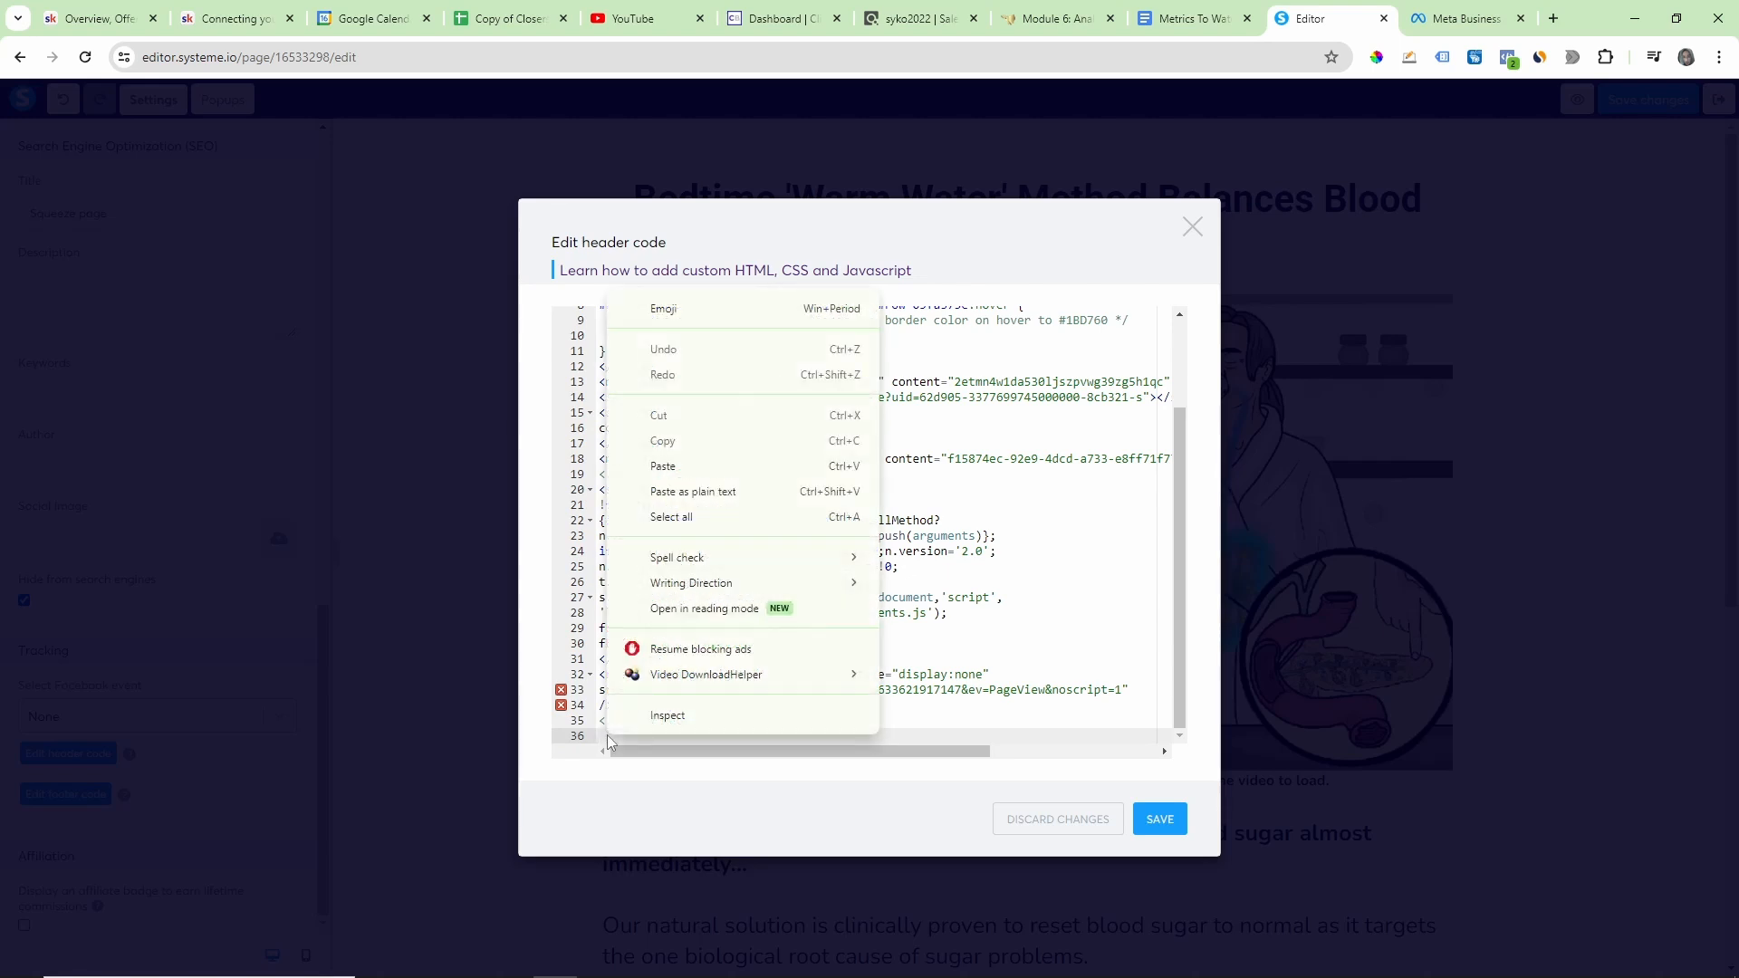
click(684, 463)
drag(831, 753, 760, 757)
drag(602, 734, 1218, 743)
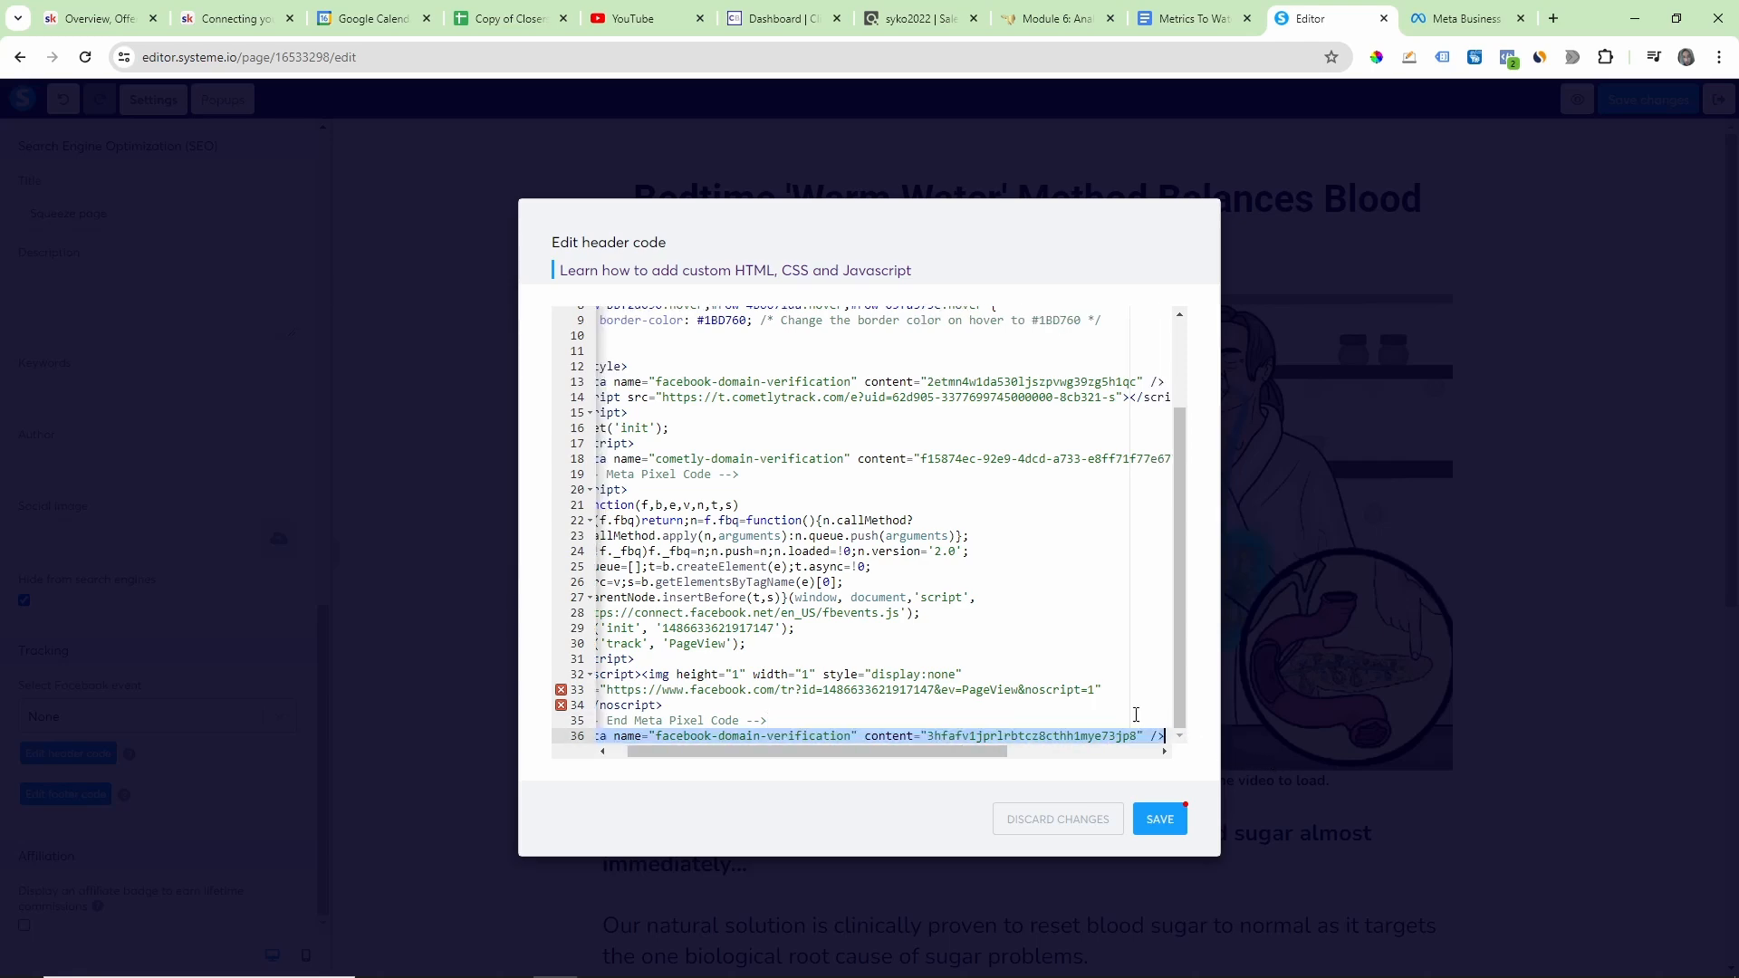
Step: Delete the pasted meta-tag, discard the header code changes and exit the page editor to the funnel's step configuration
key(BackSpace)
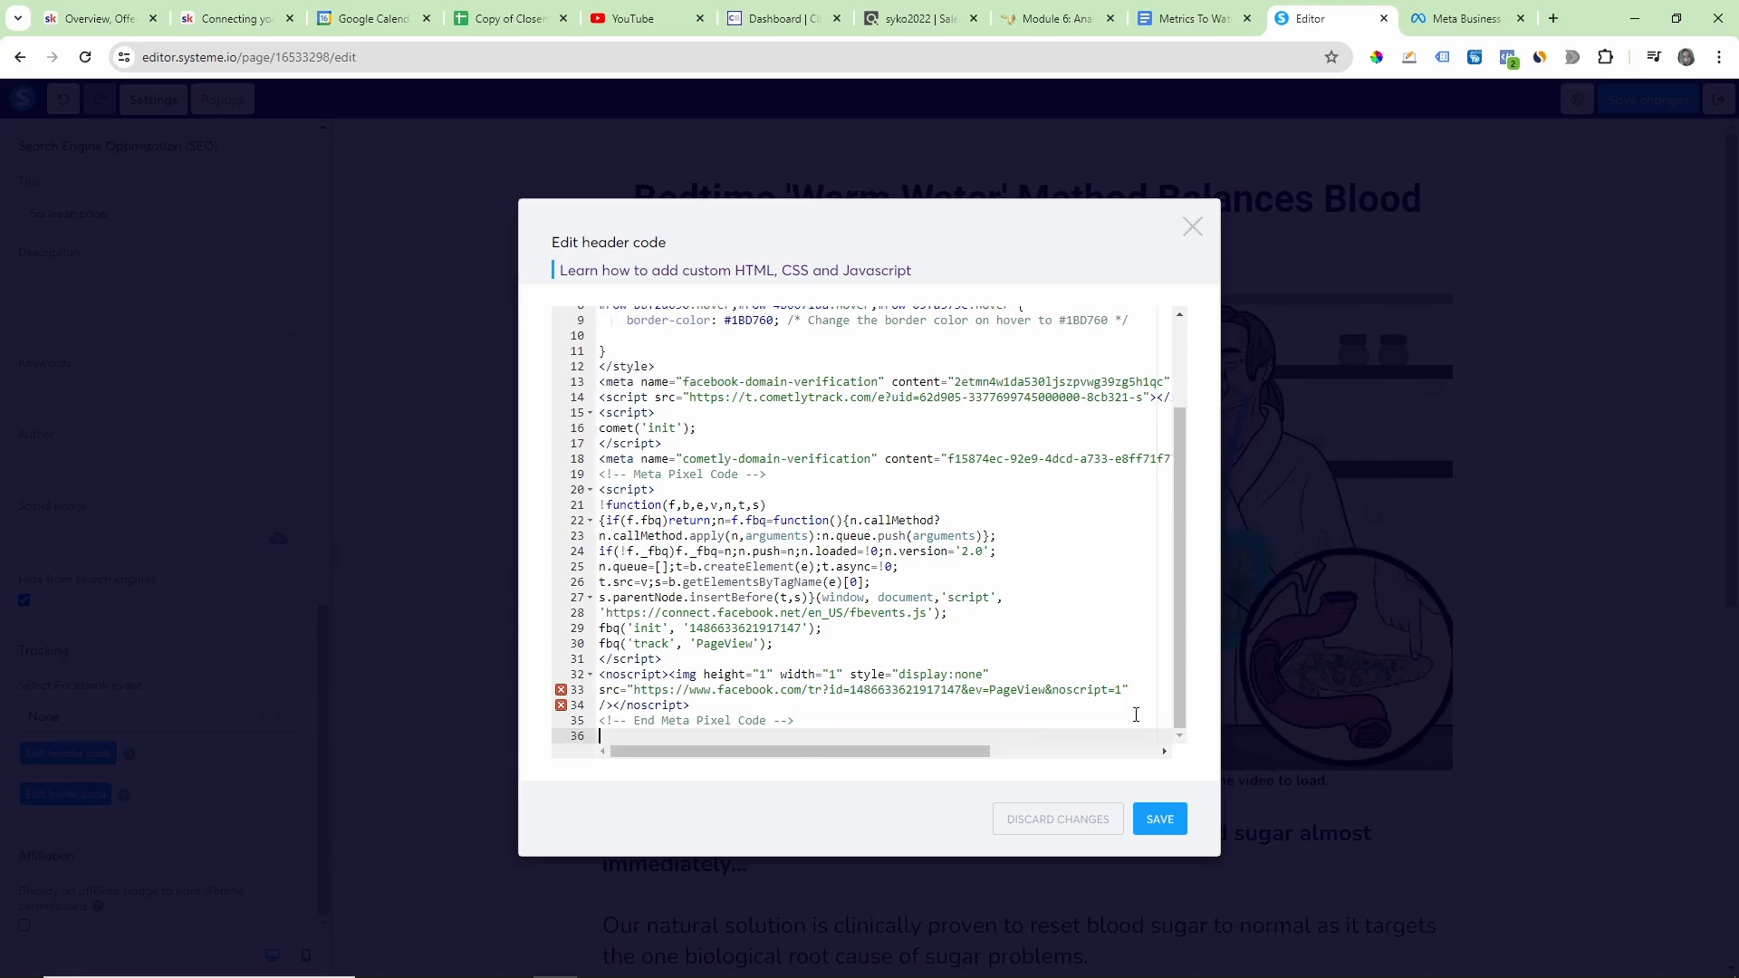
click(1090, 820)
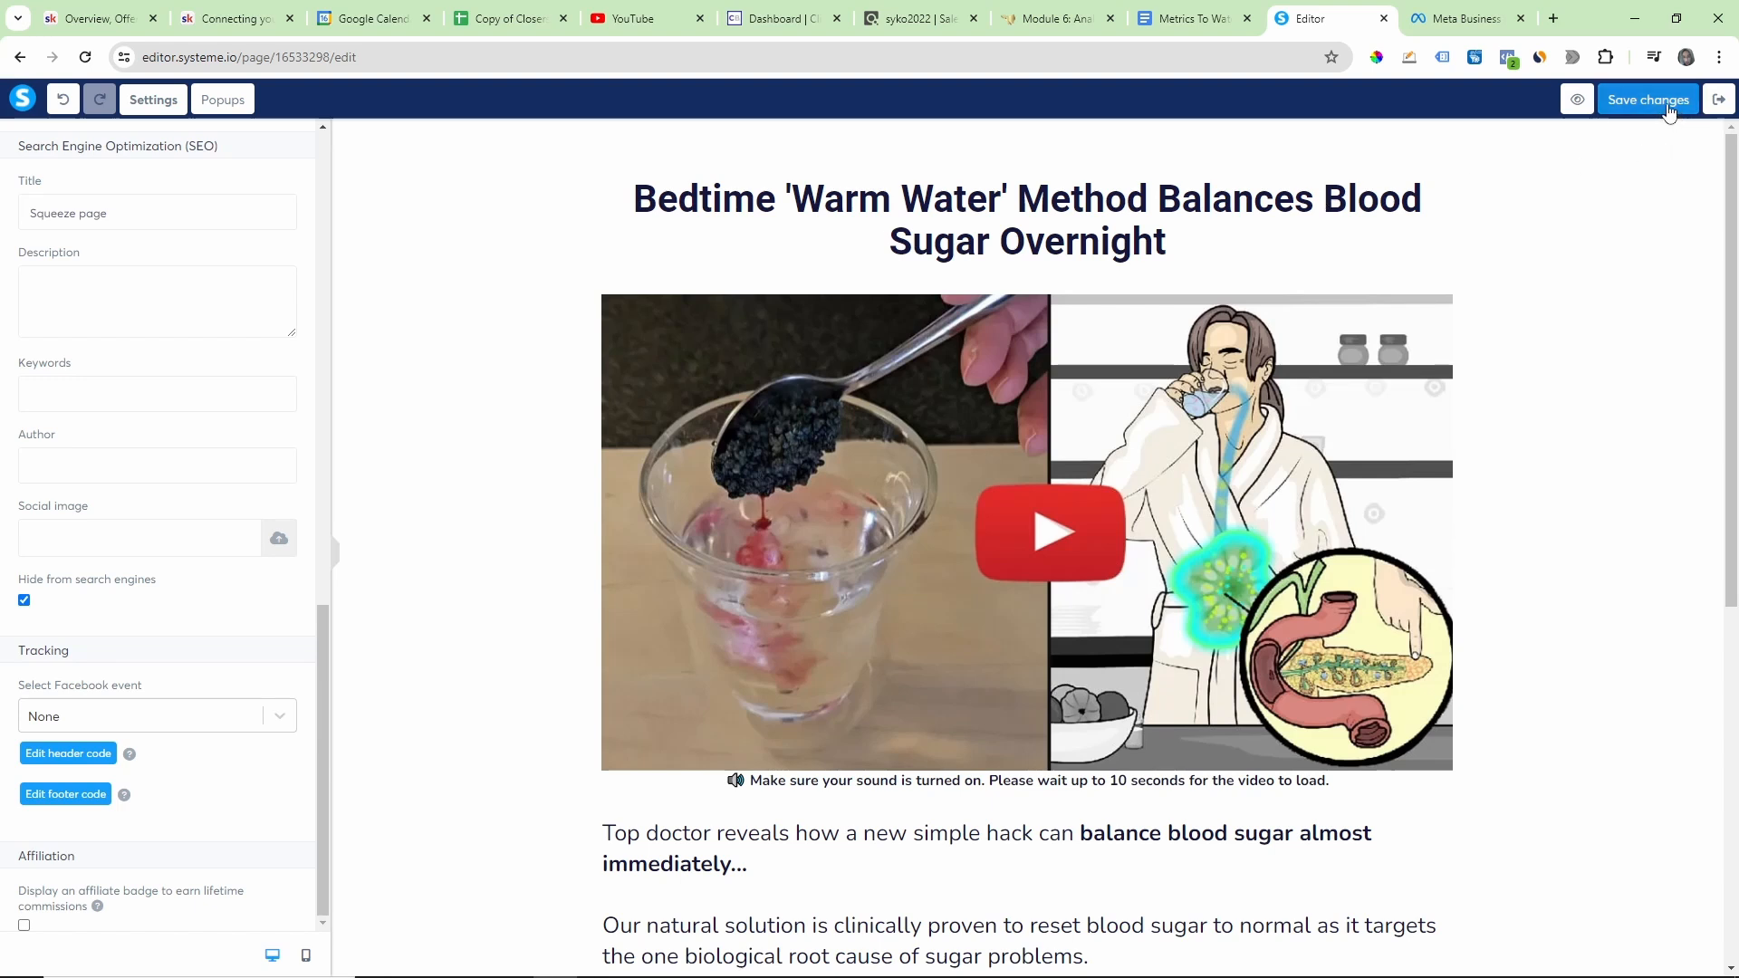
click(1629, 112)
click(1717, 100)
click(949, 172)
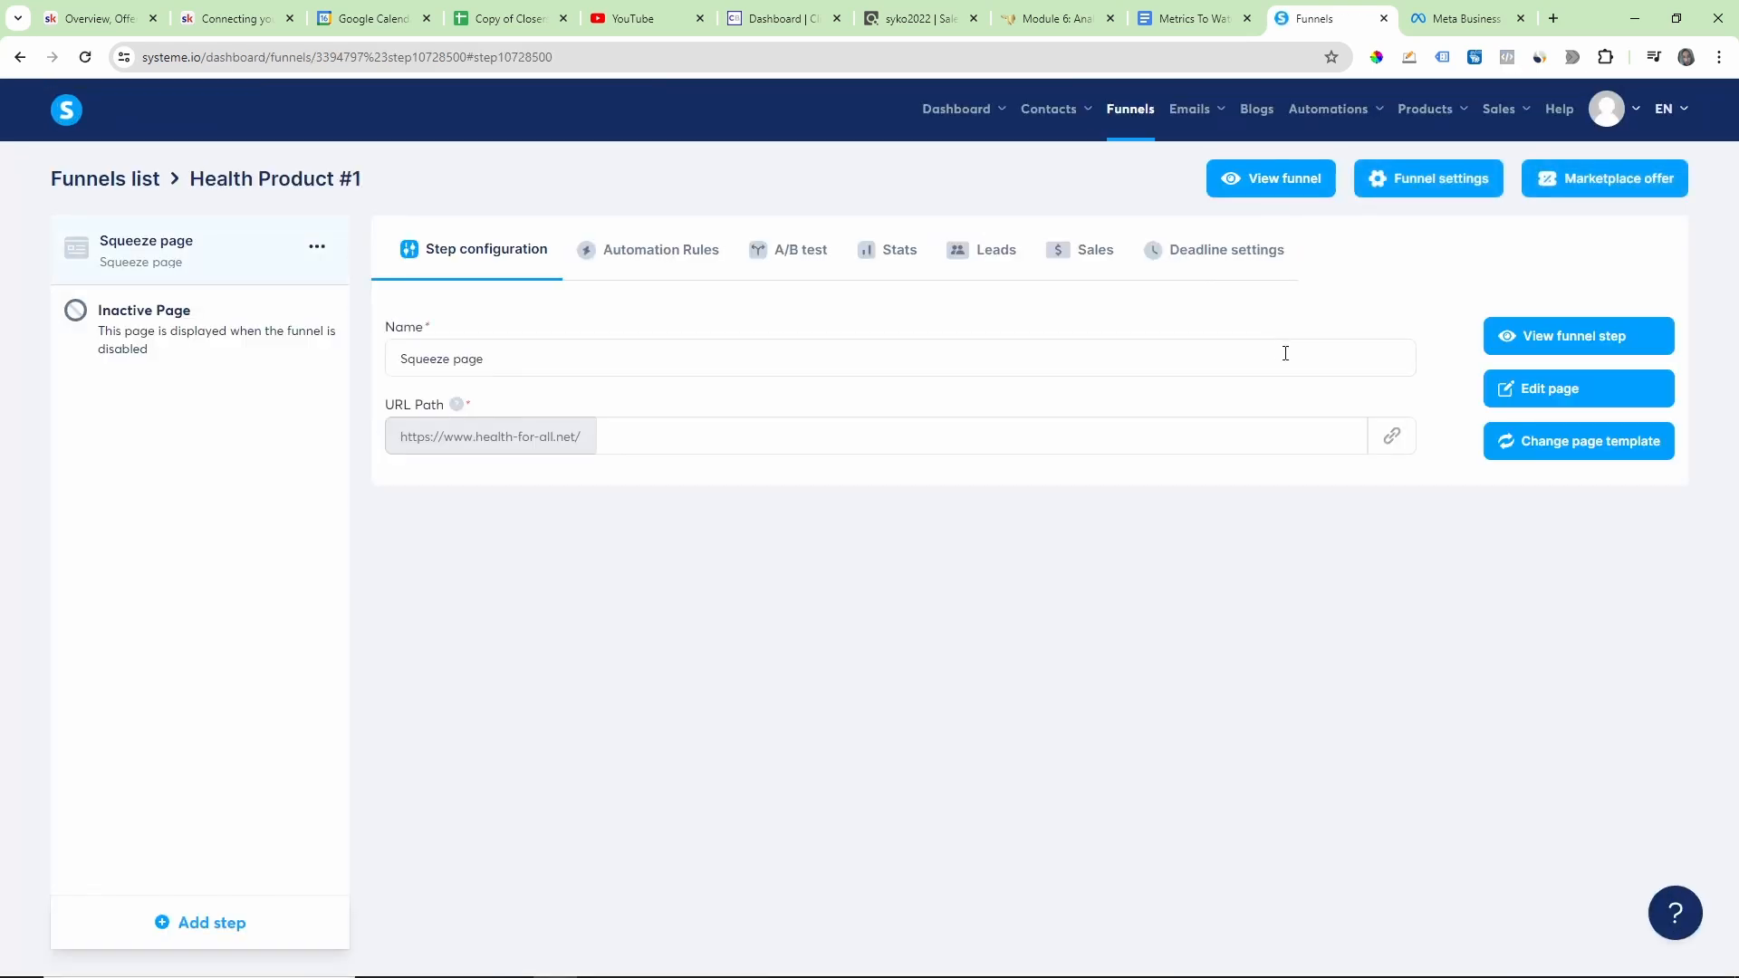
Step: Switch to the Meta domain settings, point a red arrow at Verify domain with the drawing tool and clear it
click(1462, 18)
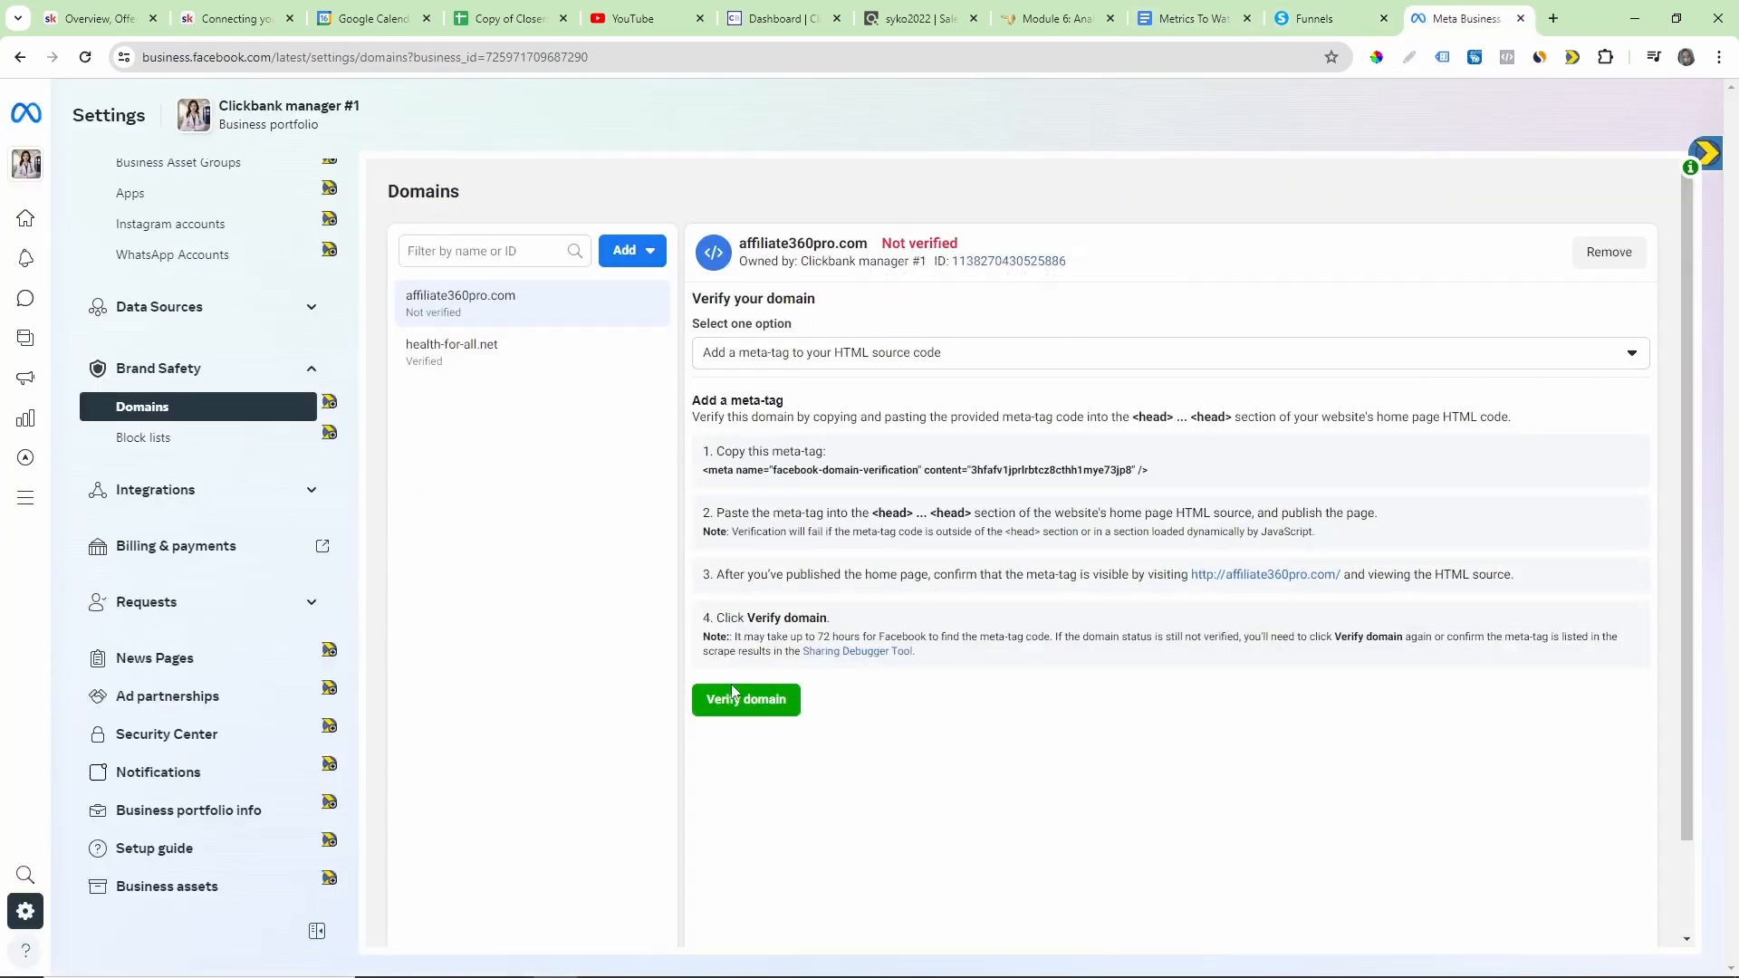
click(1409, 57)
mouse_move(999, 706)
mouse_down()
mouse_move(833, 703)
mouse_move(845, 723)
mouse_up()
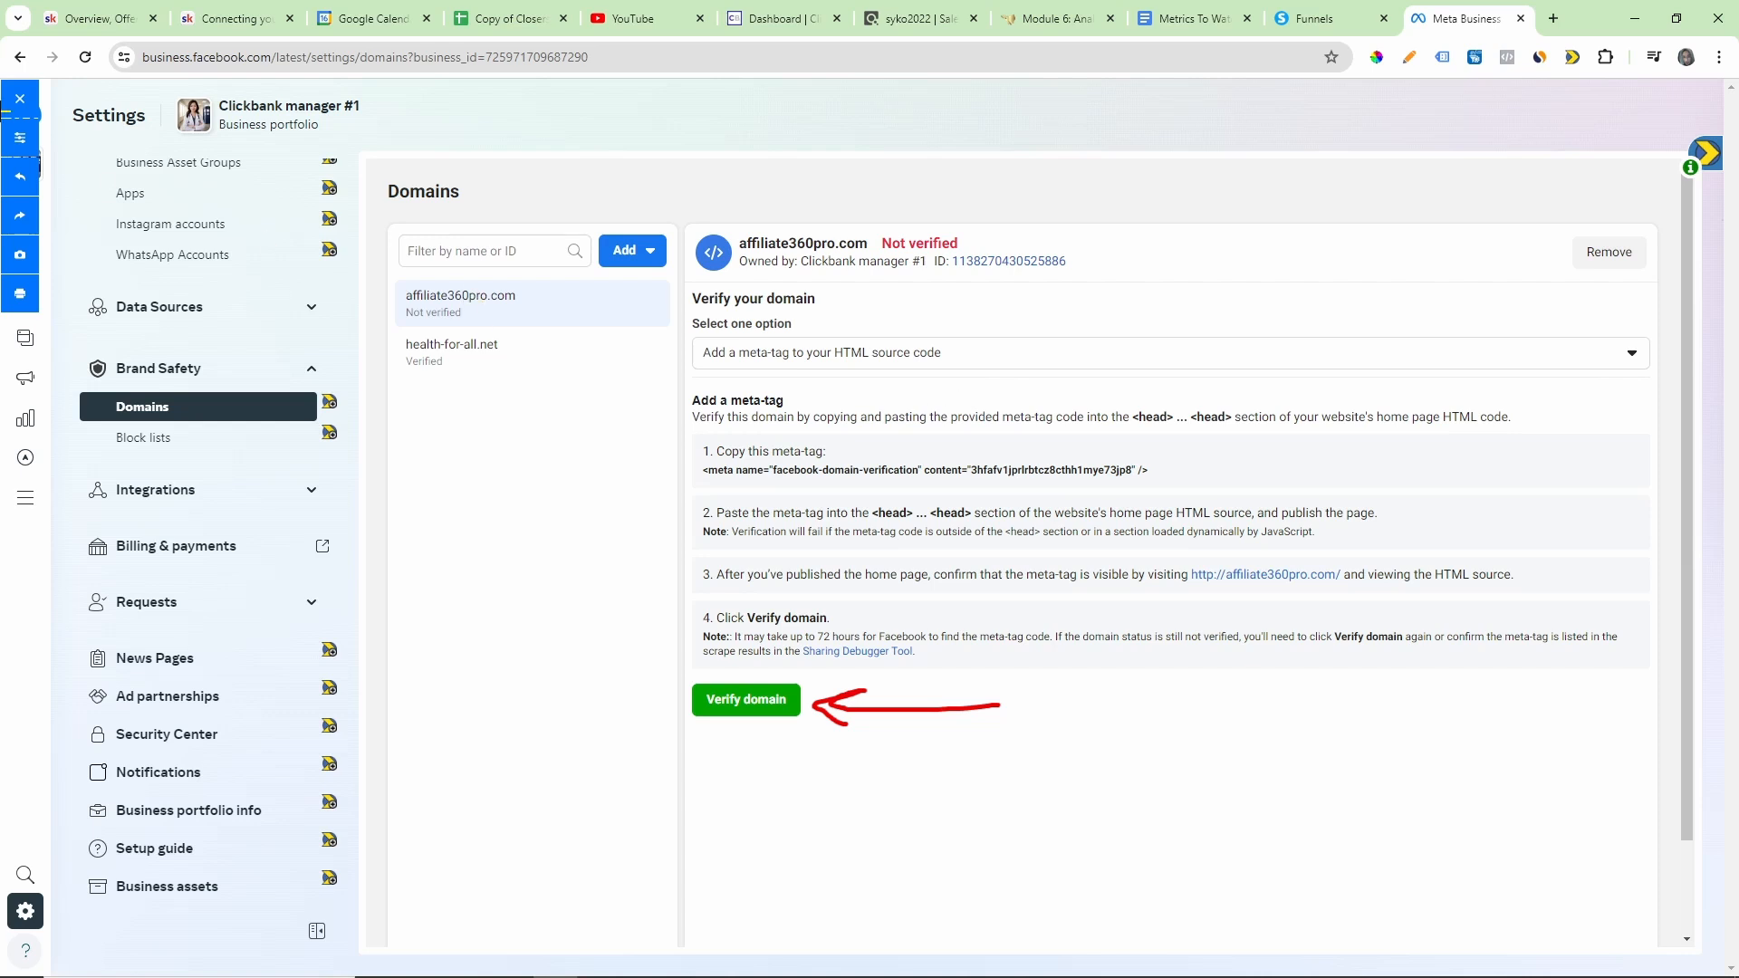
click(20, 100)
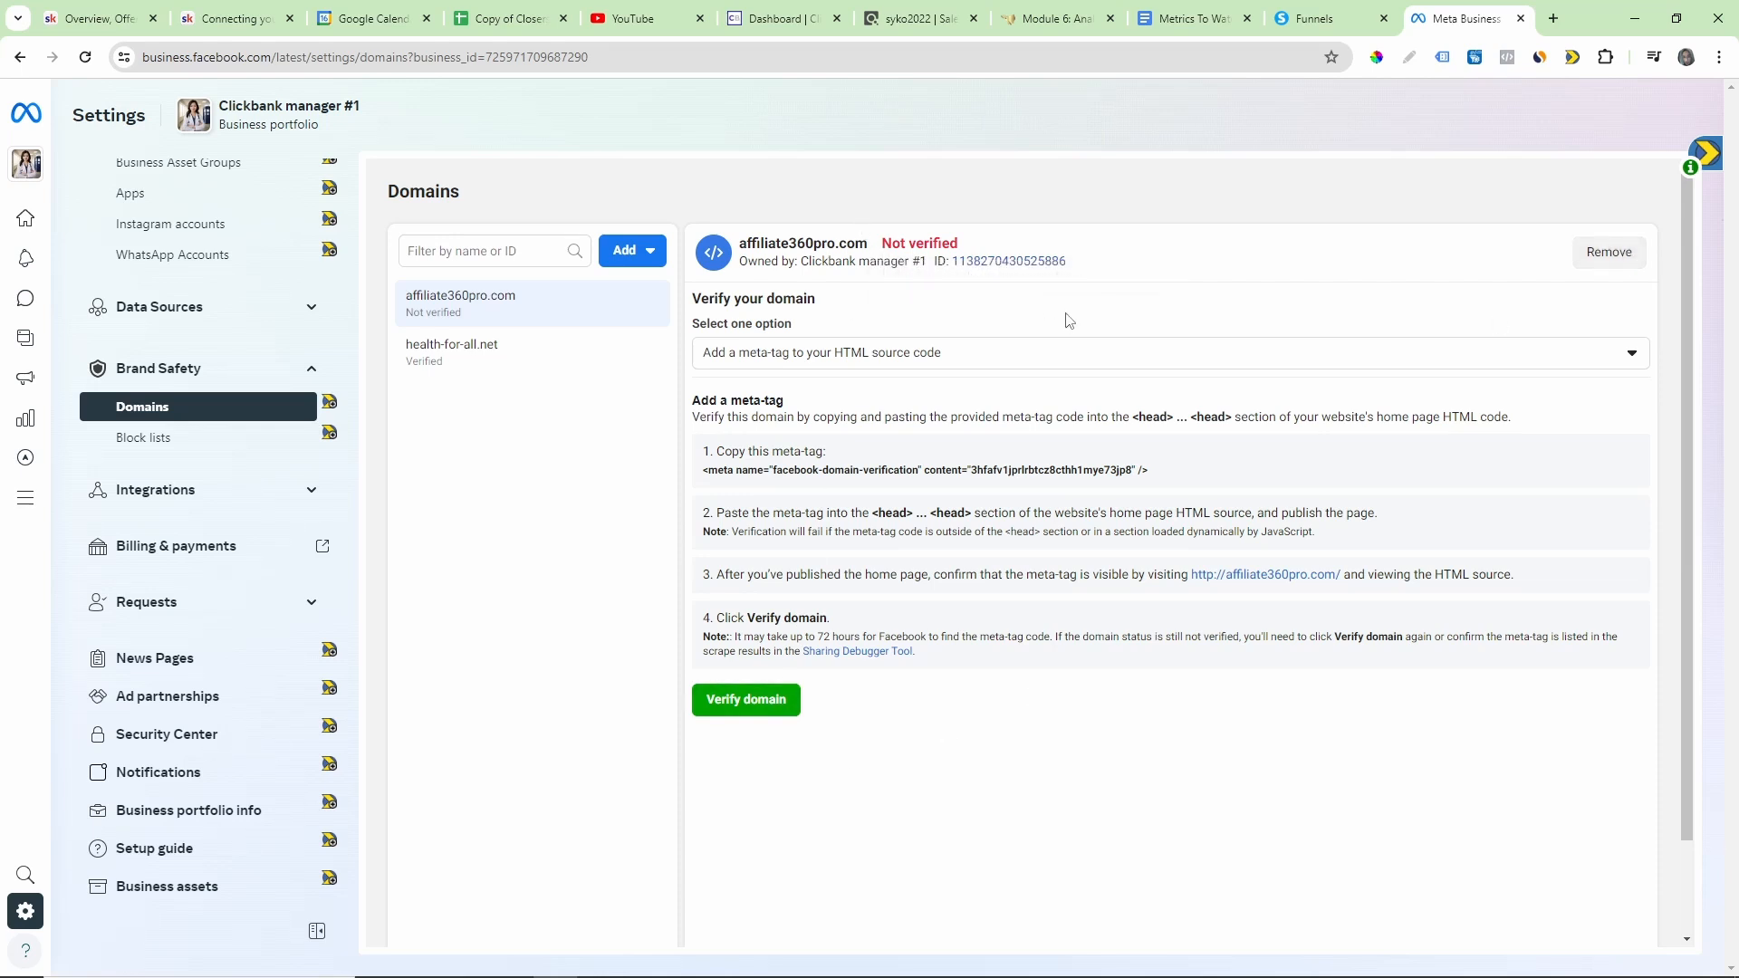
Step: Remove the affiliate360pro.com domain from the business portfolio and dismiss the confirmation
click(1608, 252)
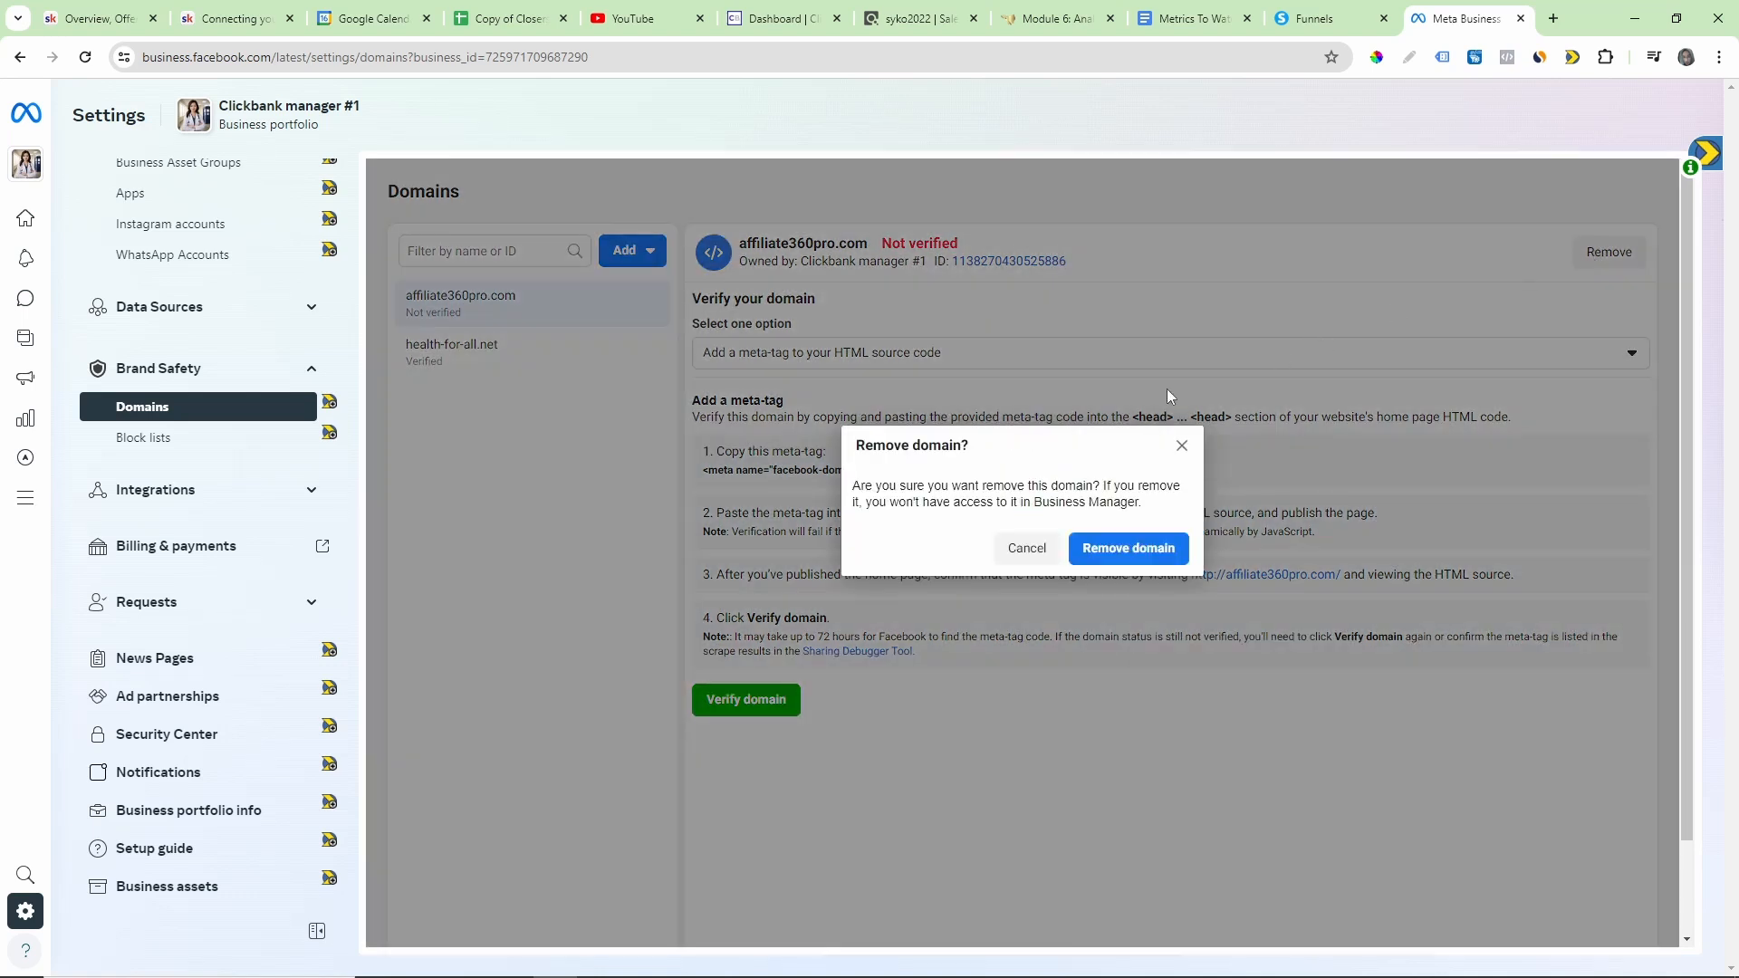
click(1123, 561)
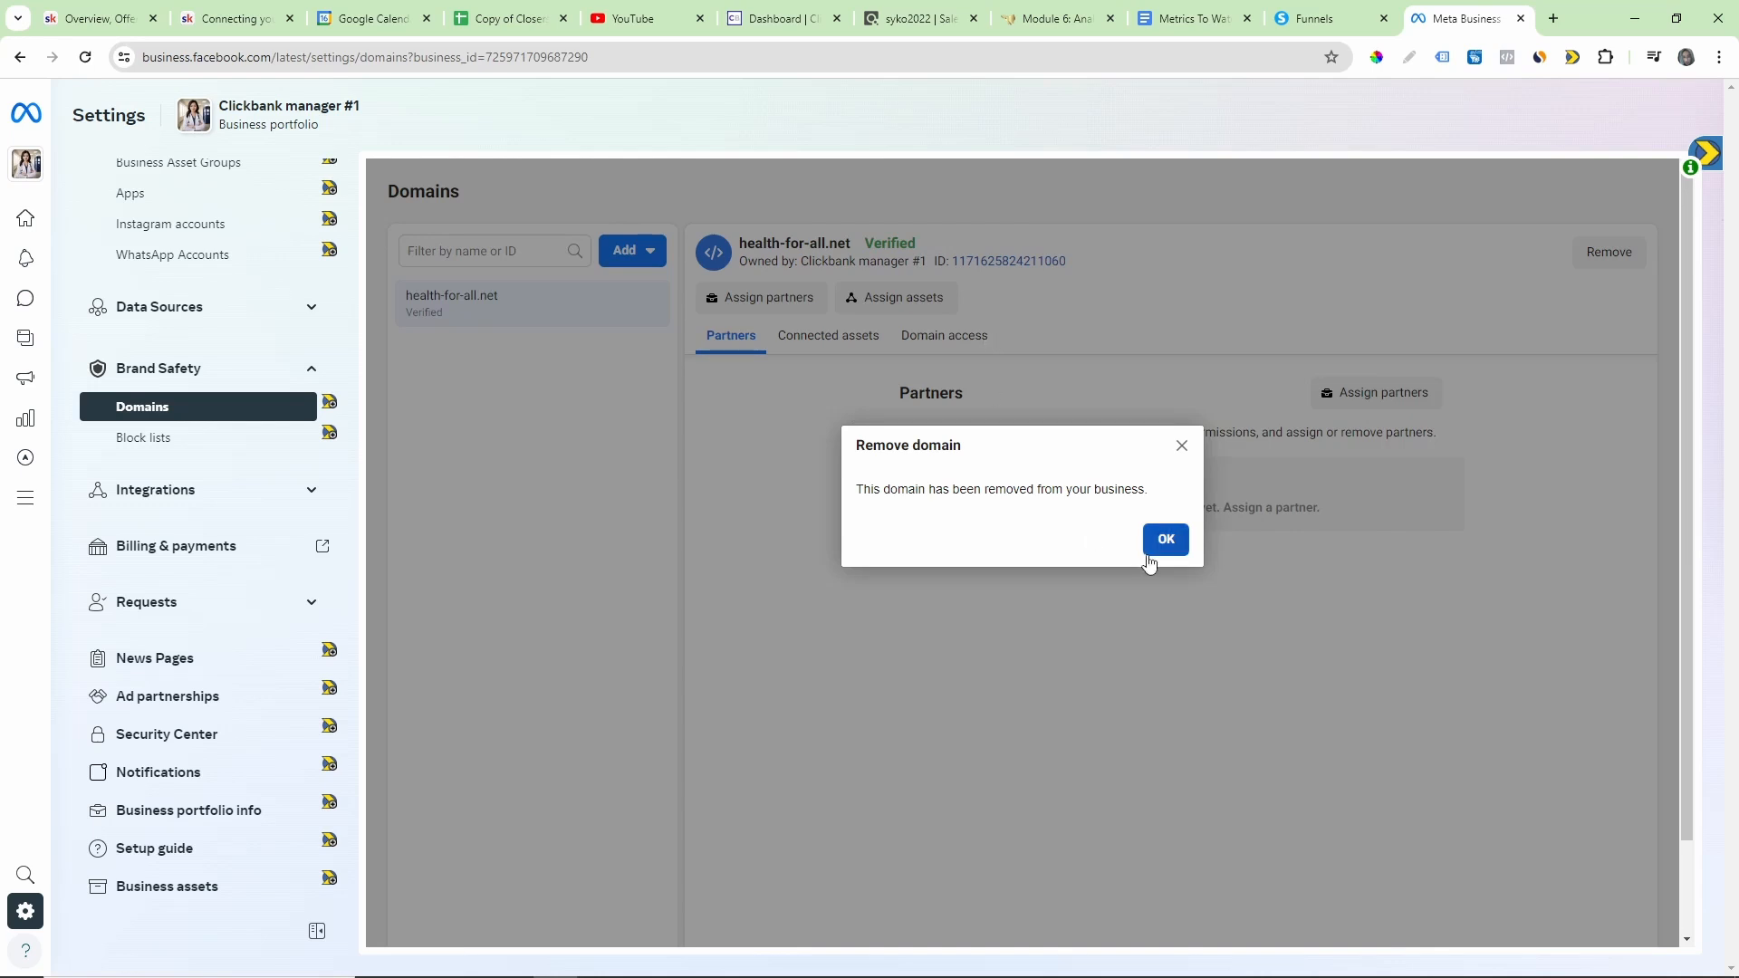
click(1162, 541)
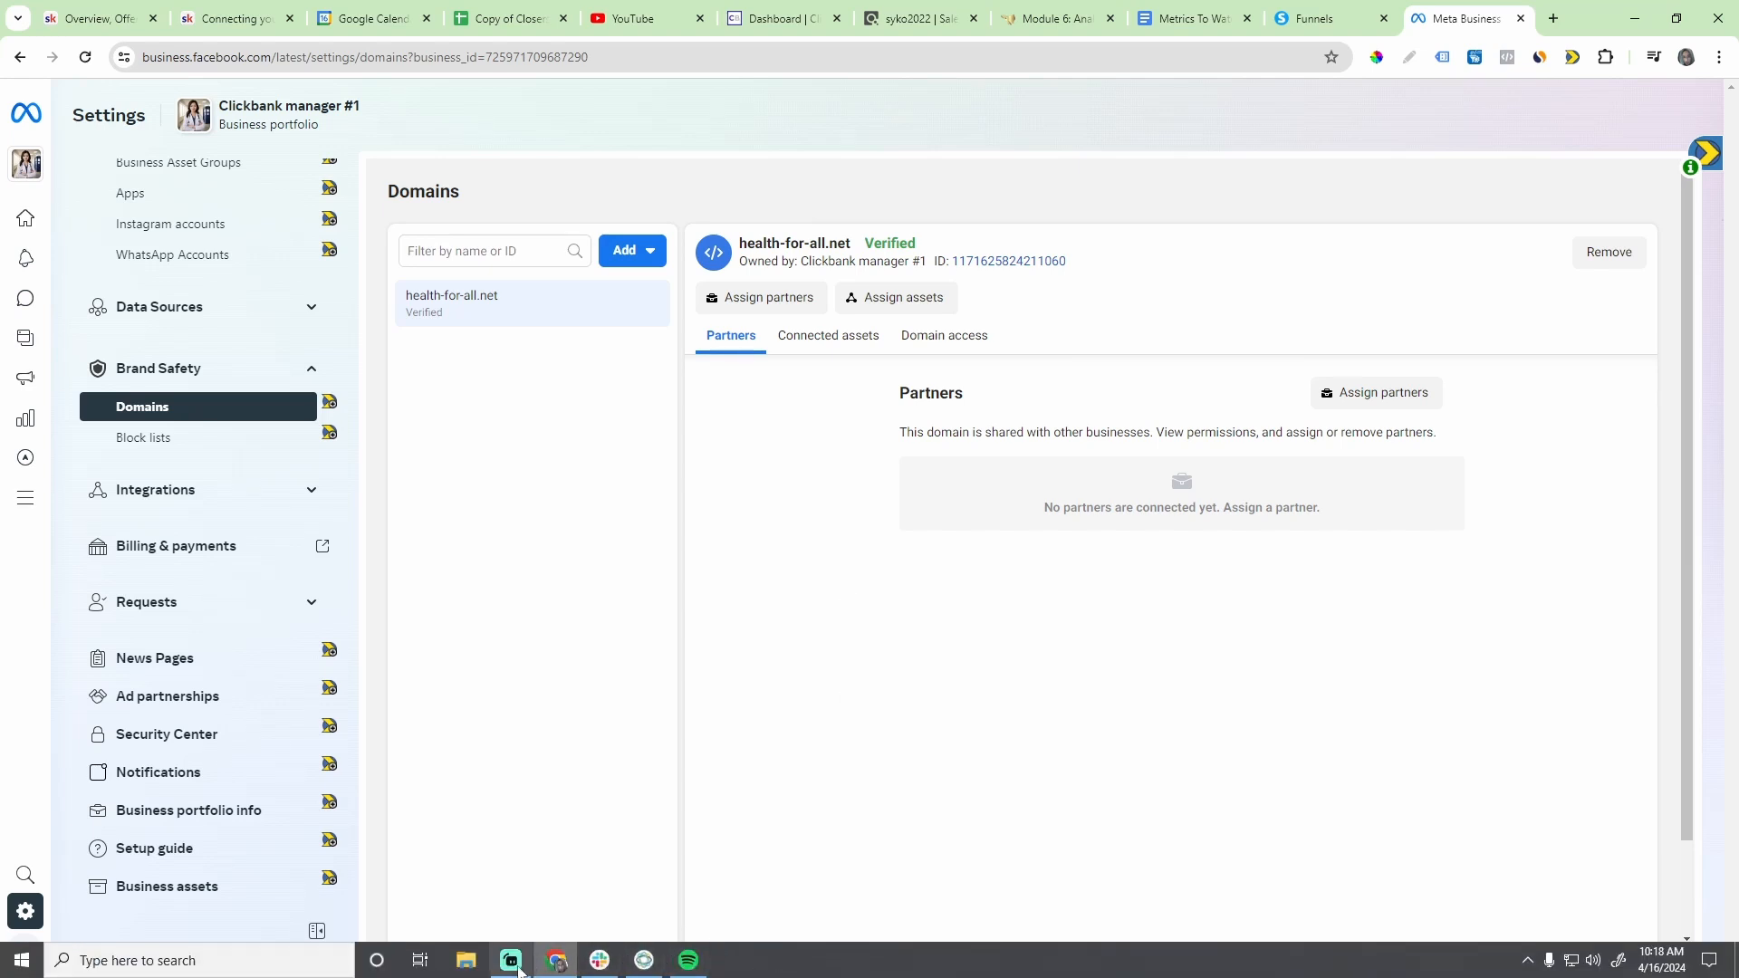
click(687, 959)
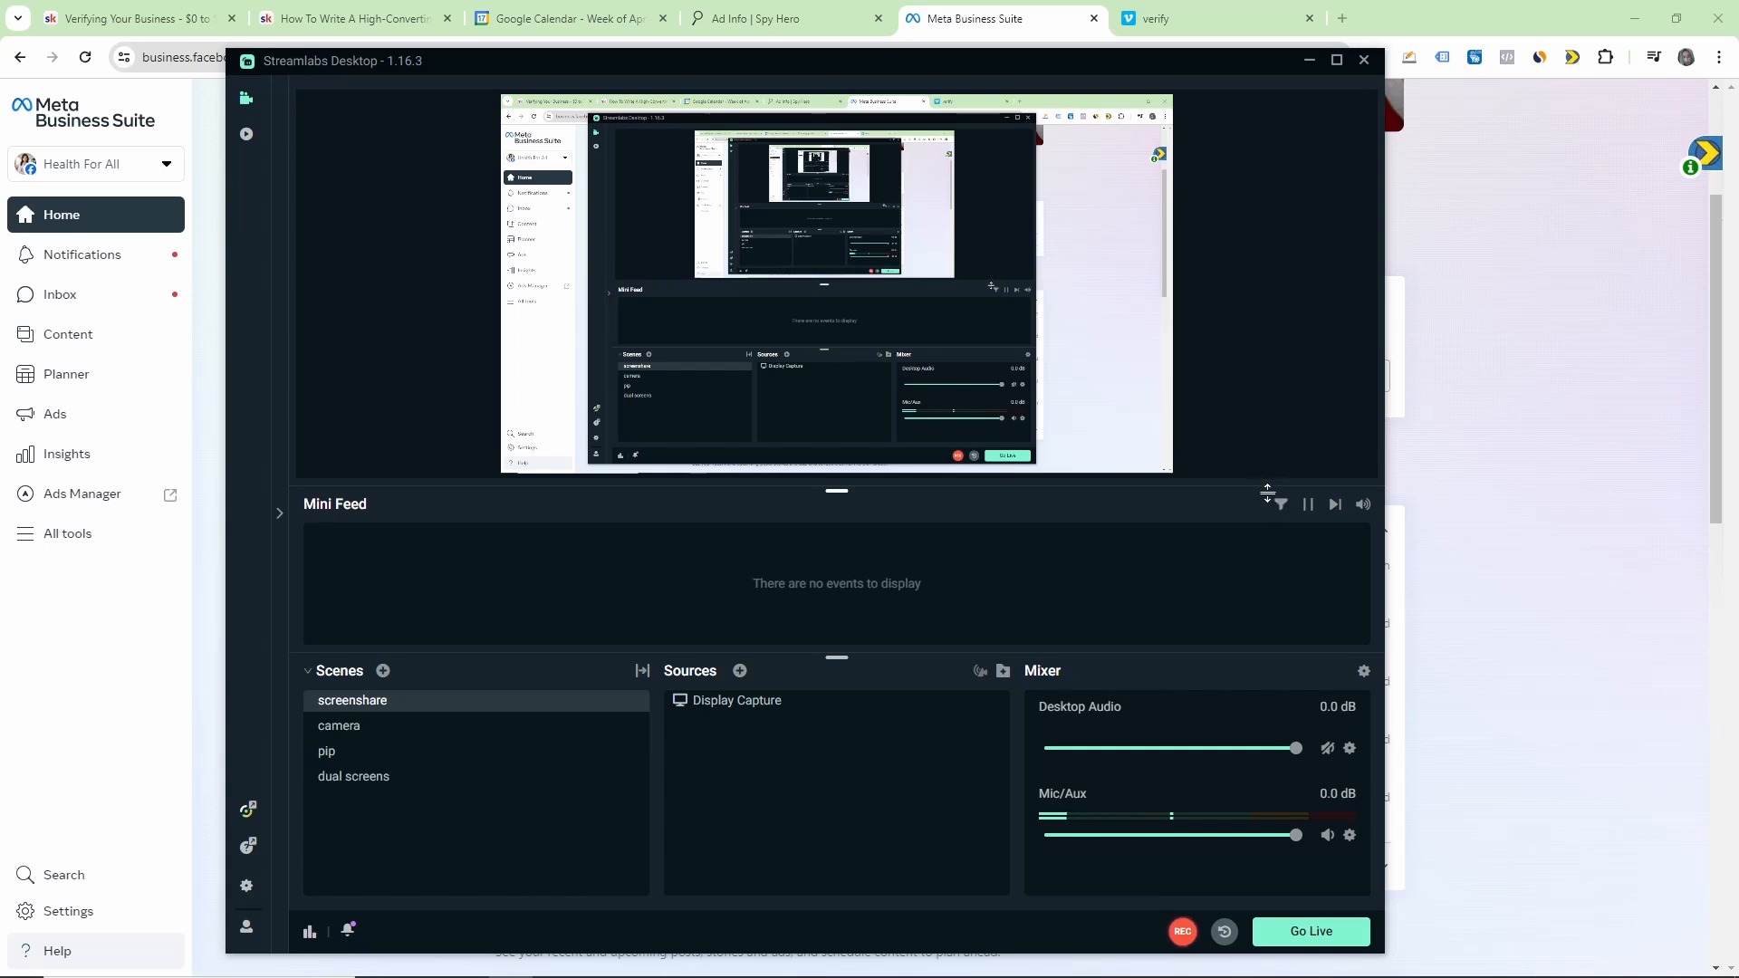
click(1308, 61)
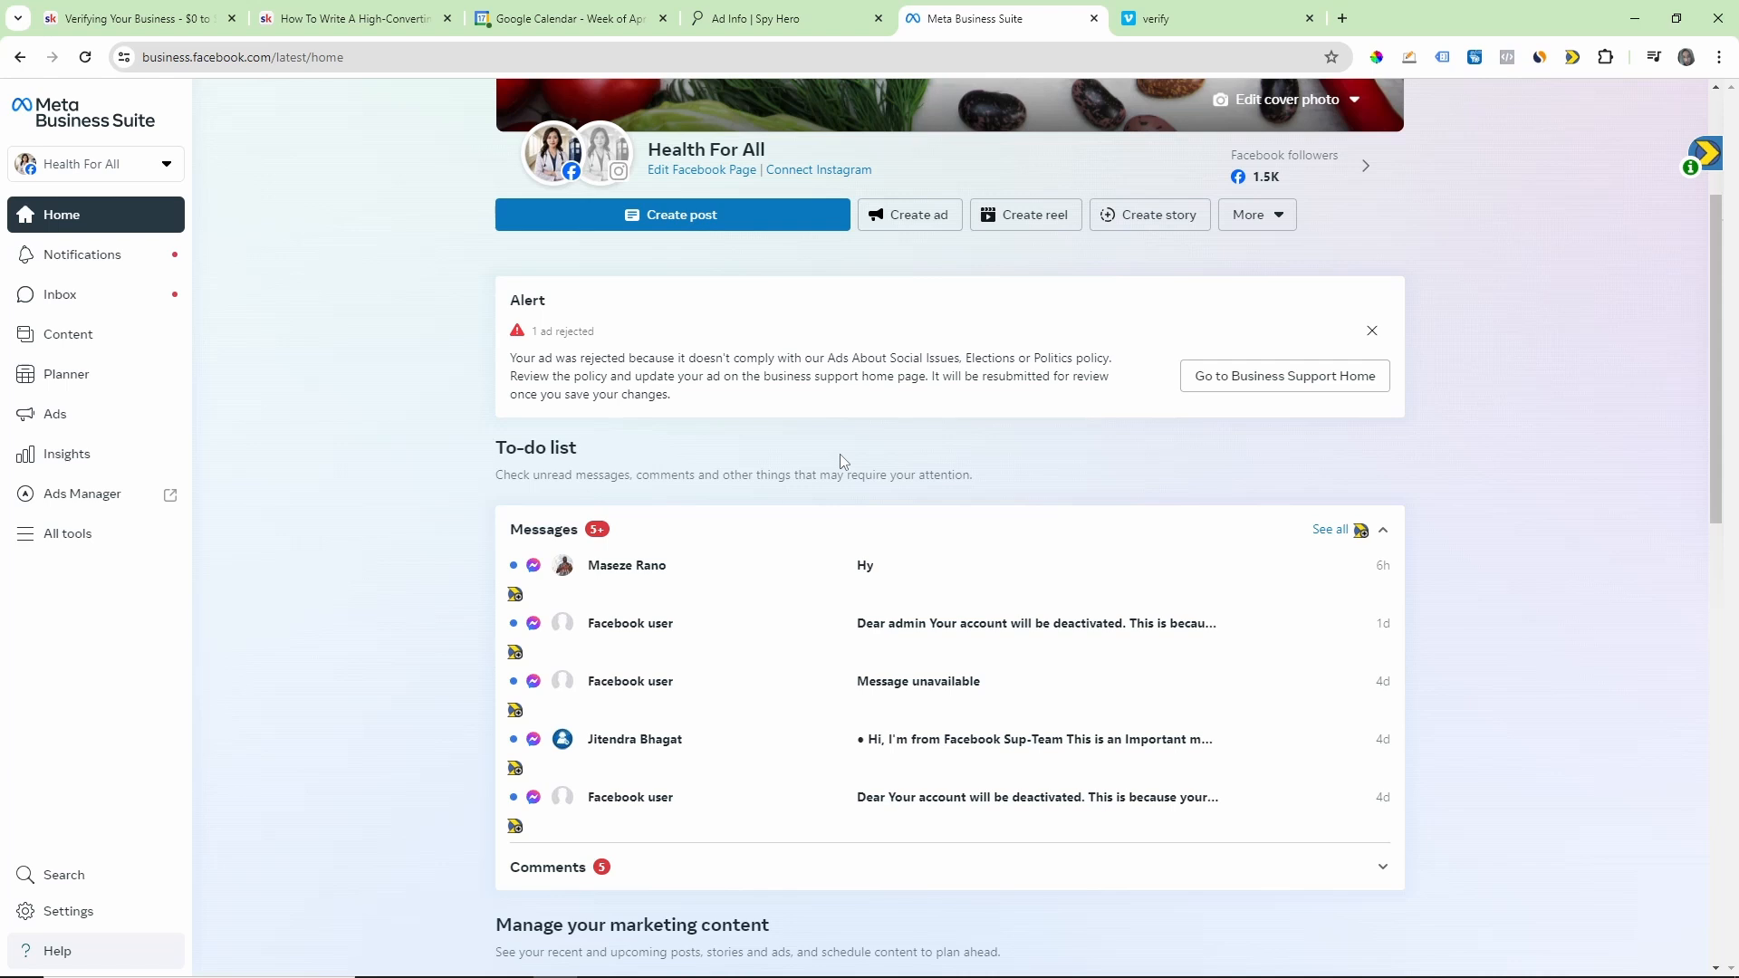
Step: Open Ads Manager from Meta Business Suite and switch to the Health For All ad account
click(70, 500)
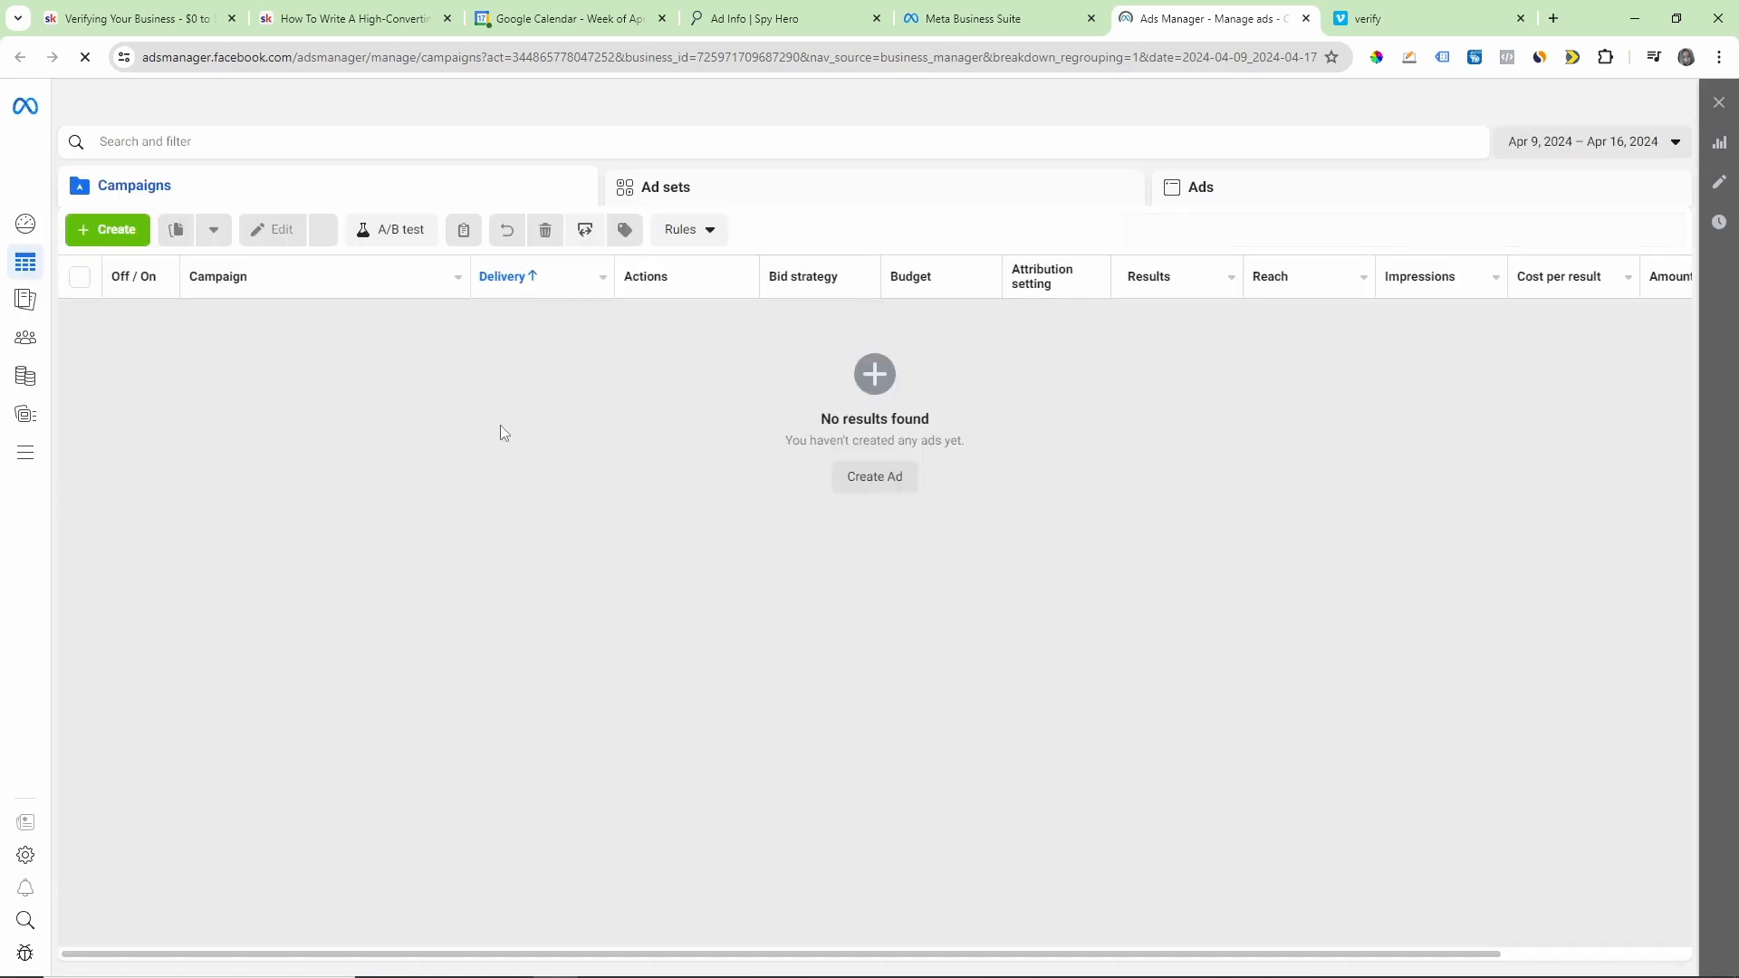
click(386, 107)
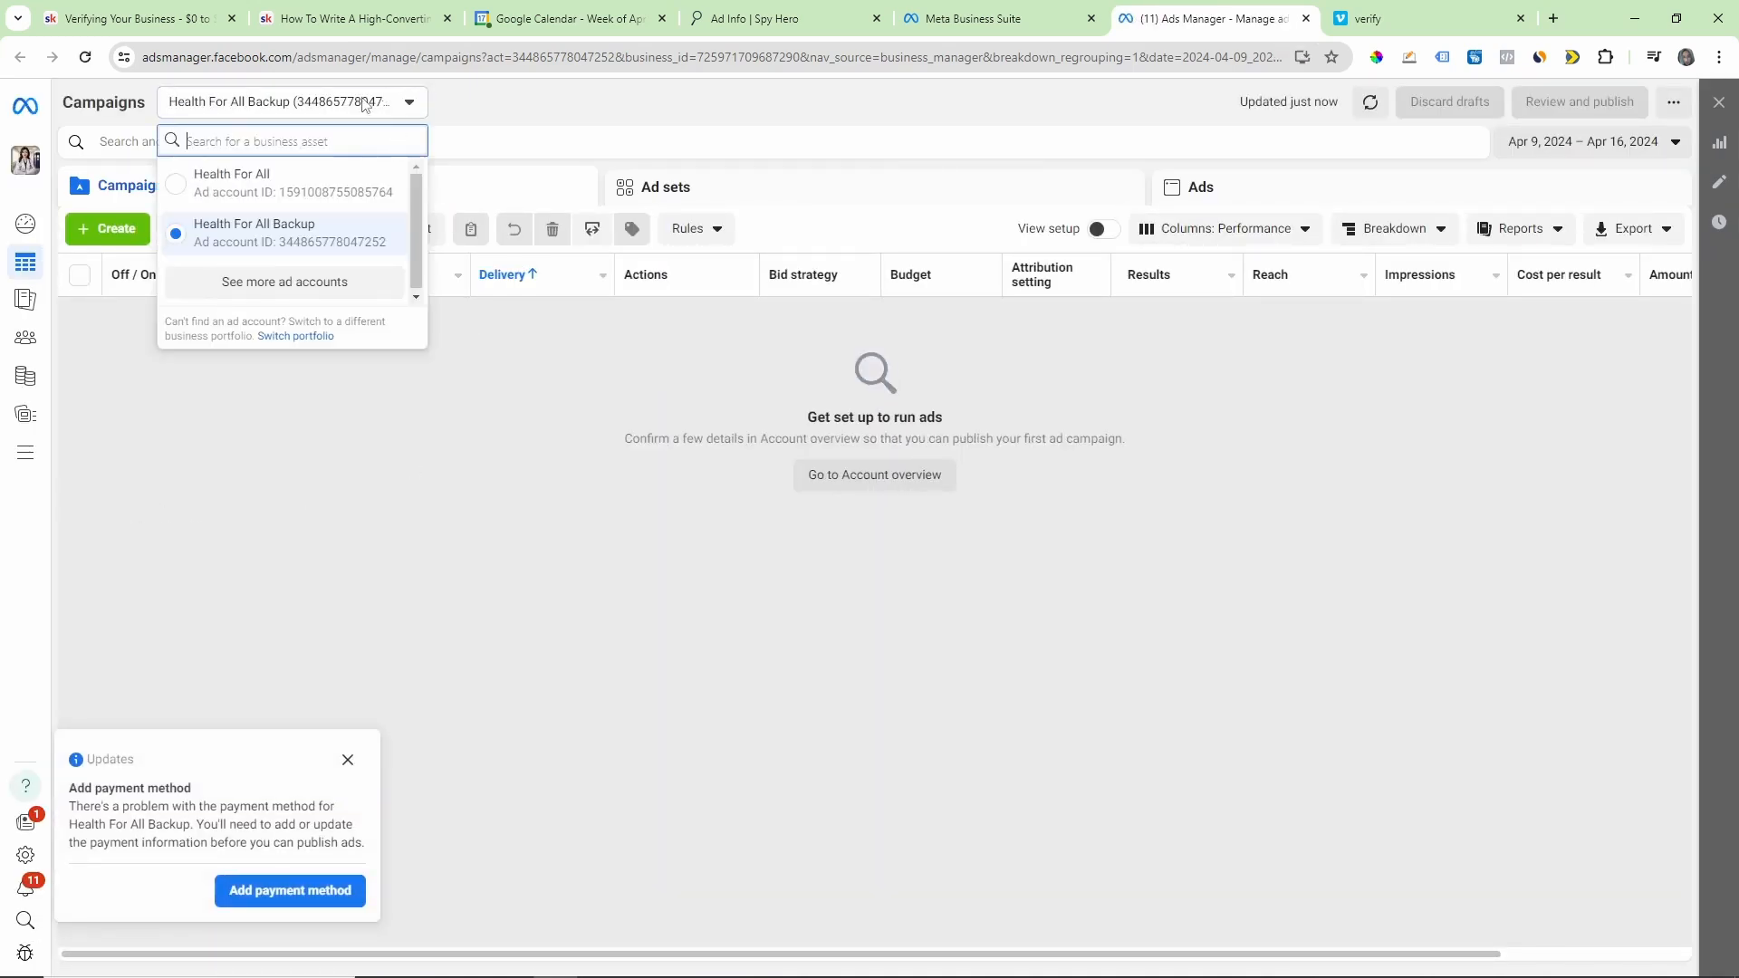
click(226, 183)
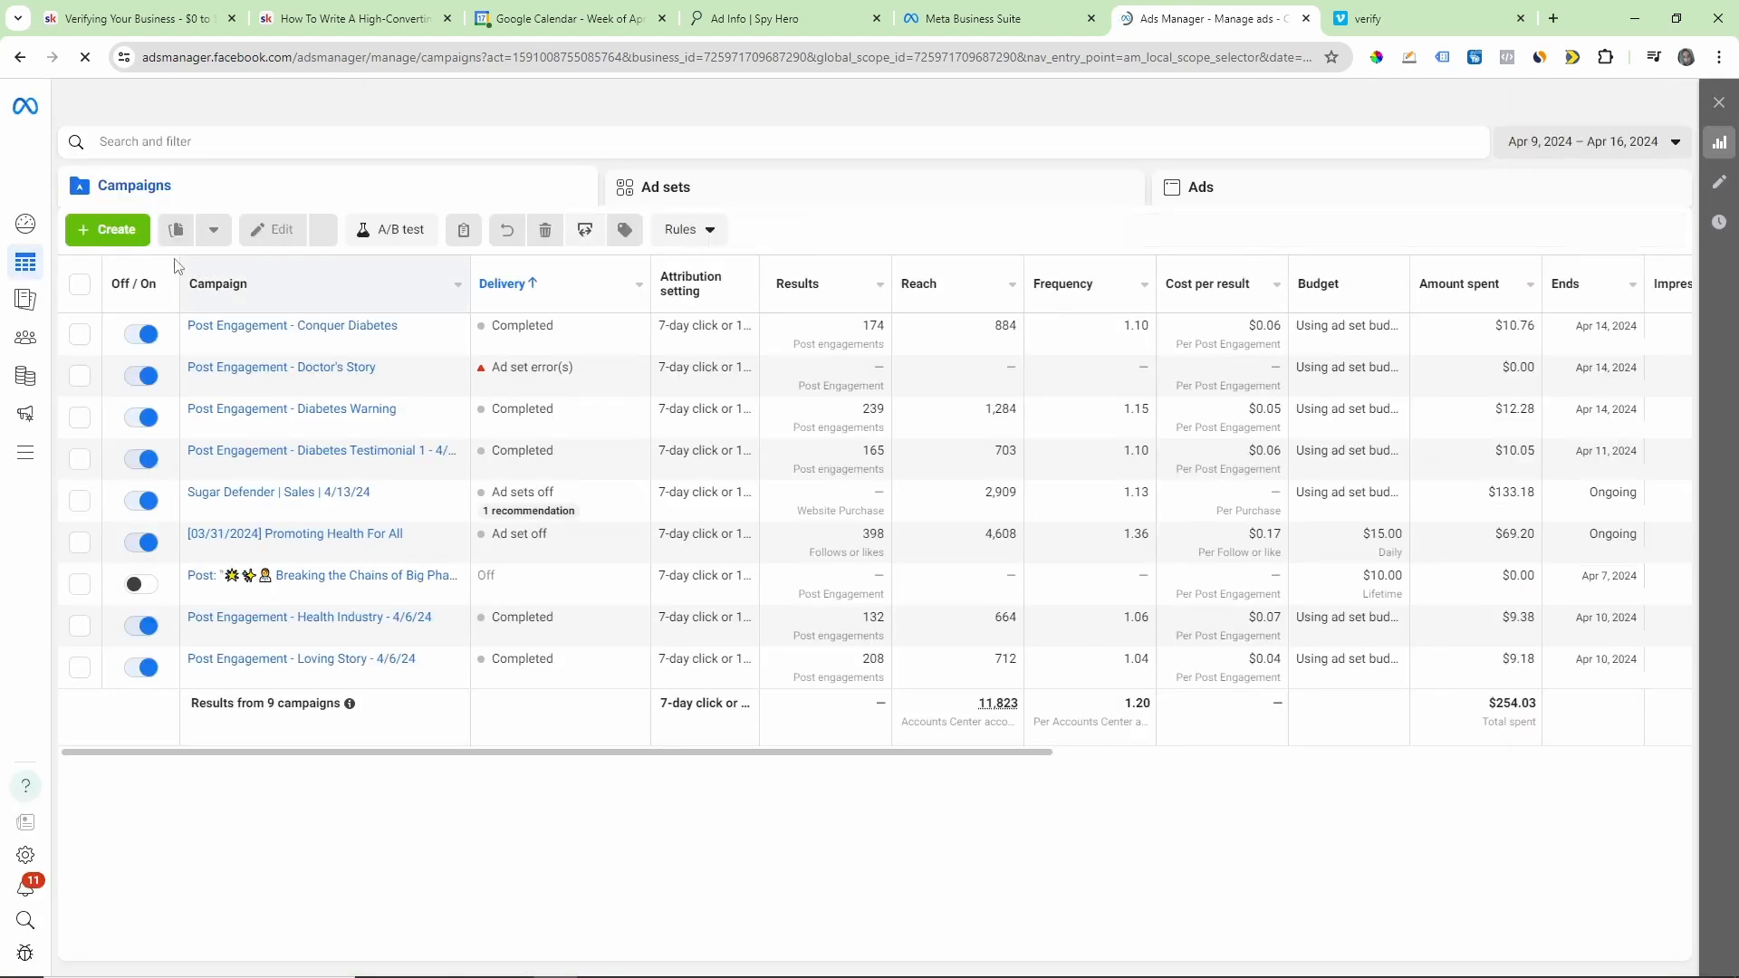
Step: Go to Billing & payments and open the billing details of the Health For All ad account
mouse_move(46, 311)
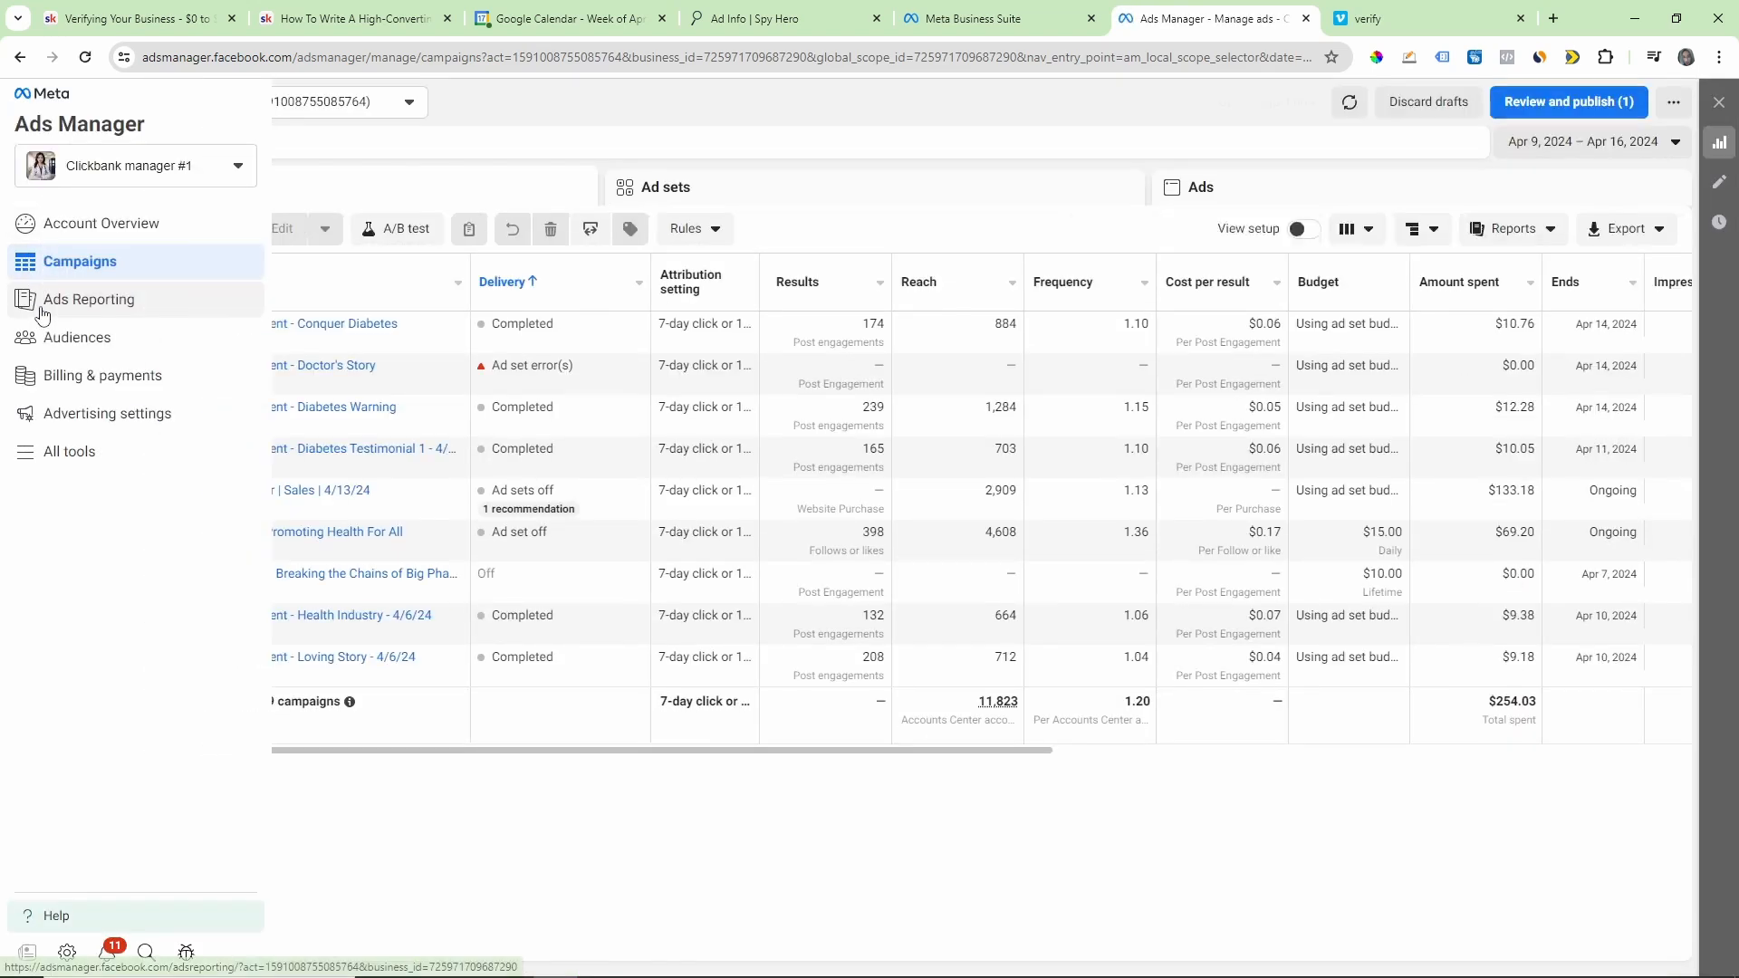
click(47, 386)
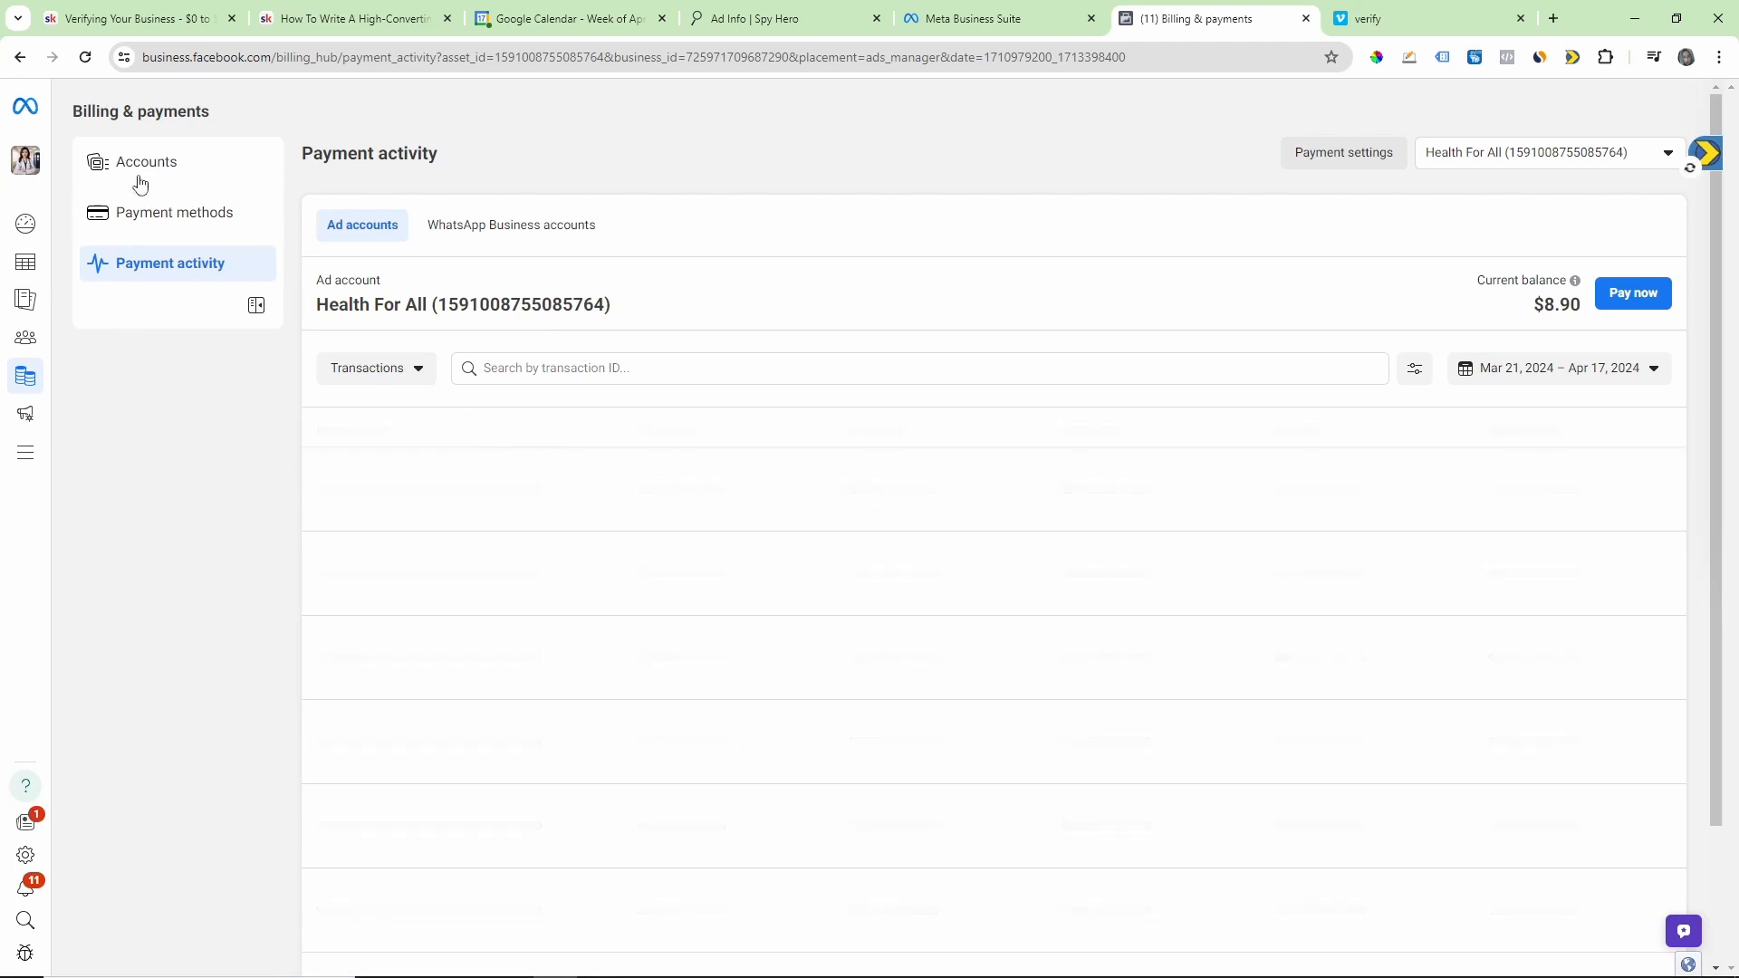
click(134, 171)
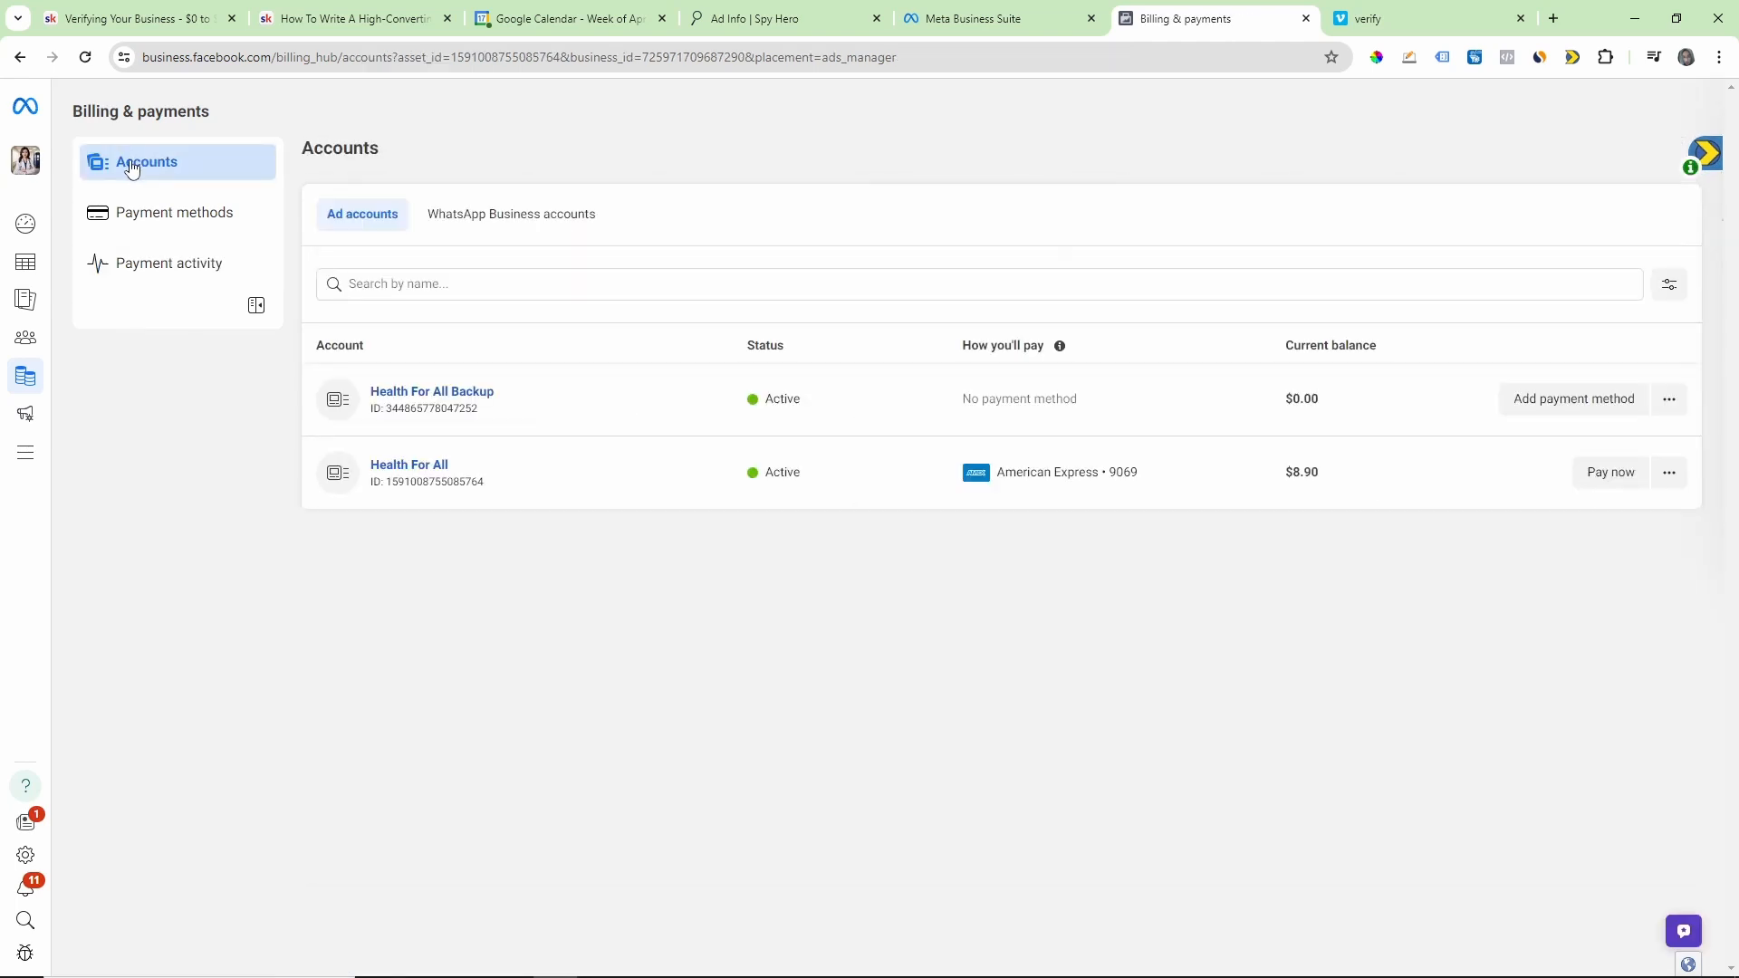
click(397, 466)
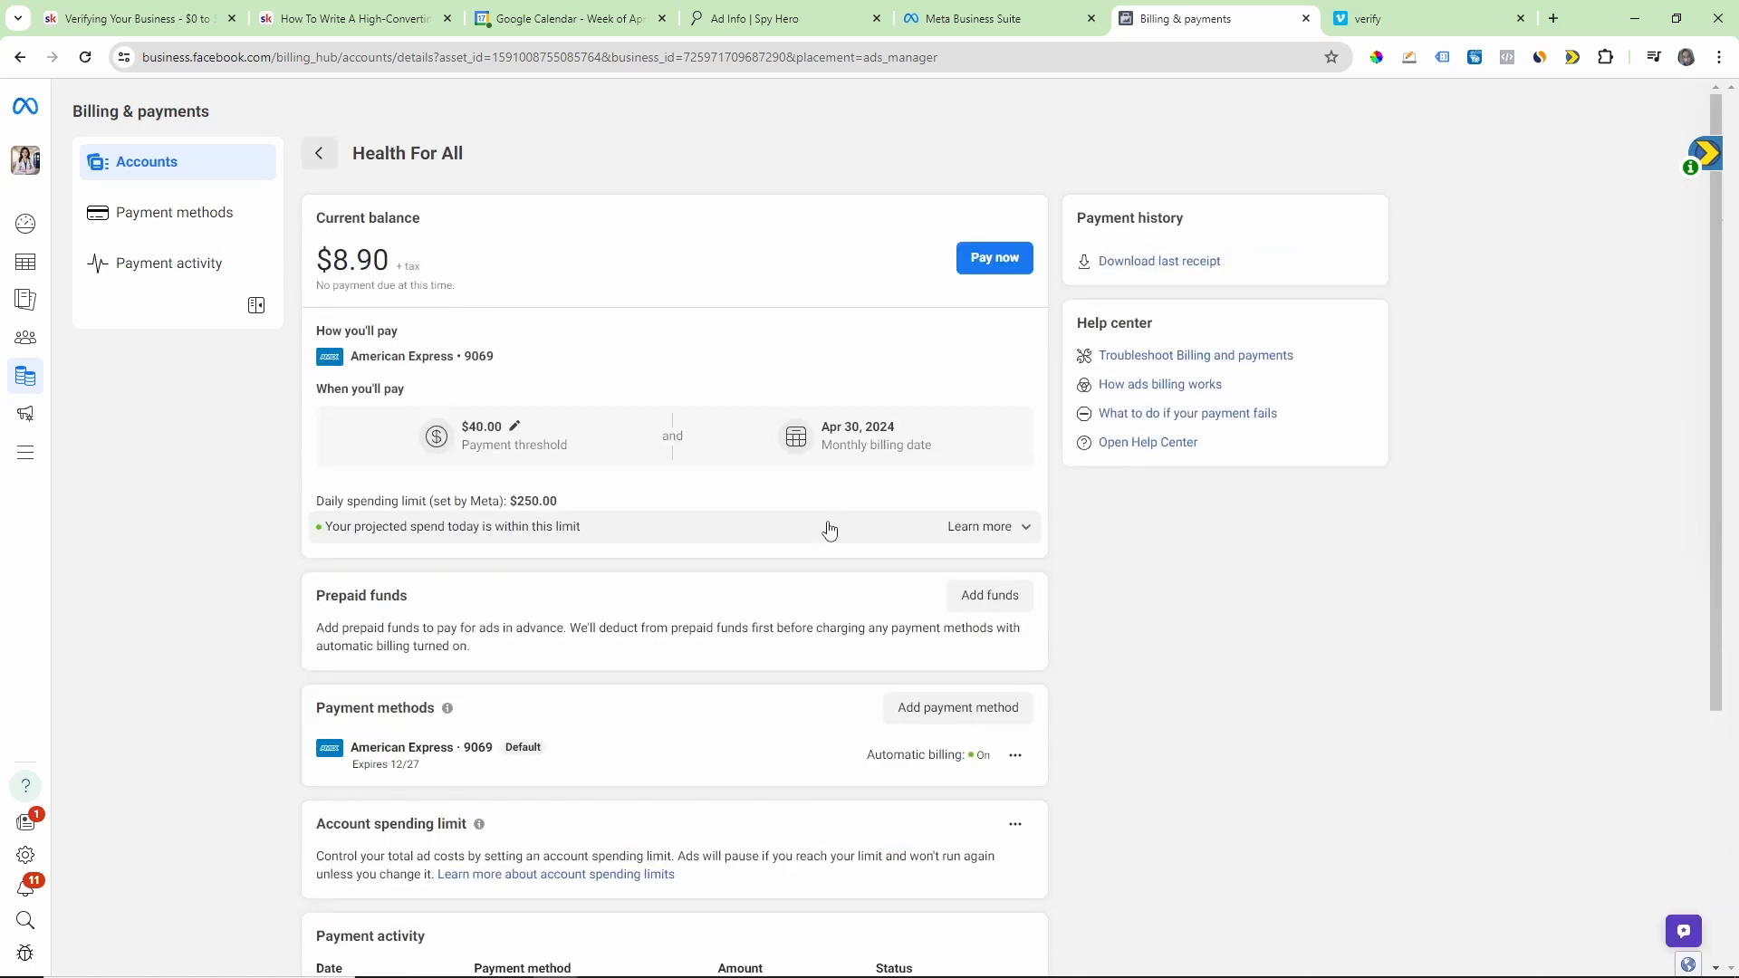
Step: Circle the account's daily spending limit in red, clear the drawing, and circle and clear it once more
click(1409, 57)
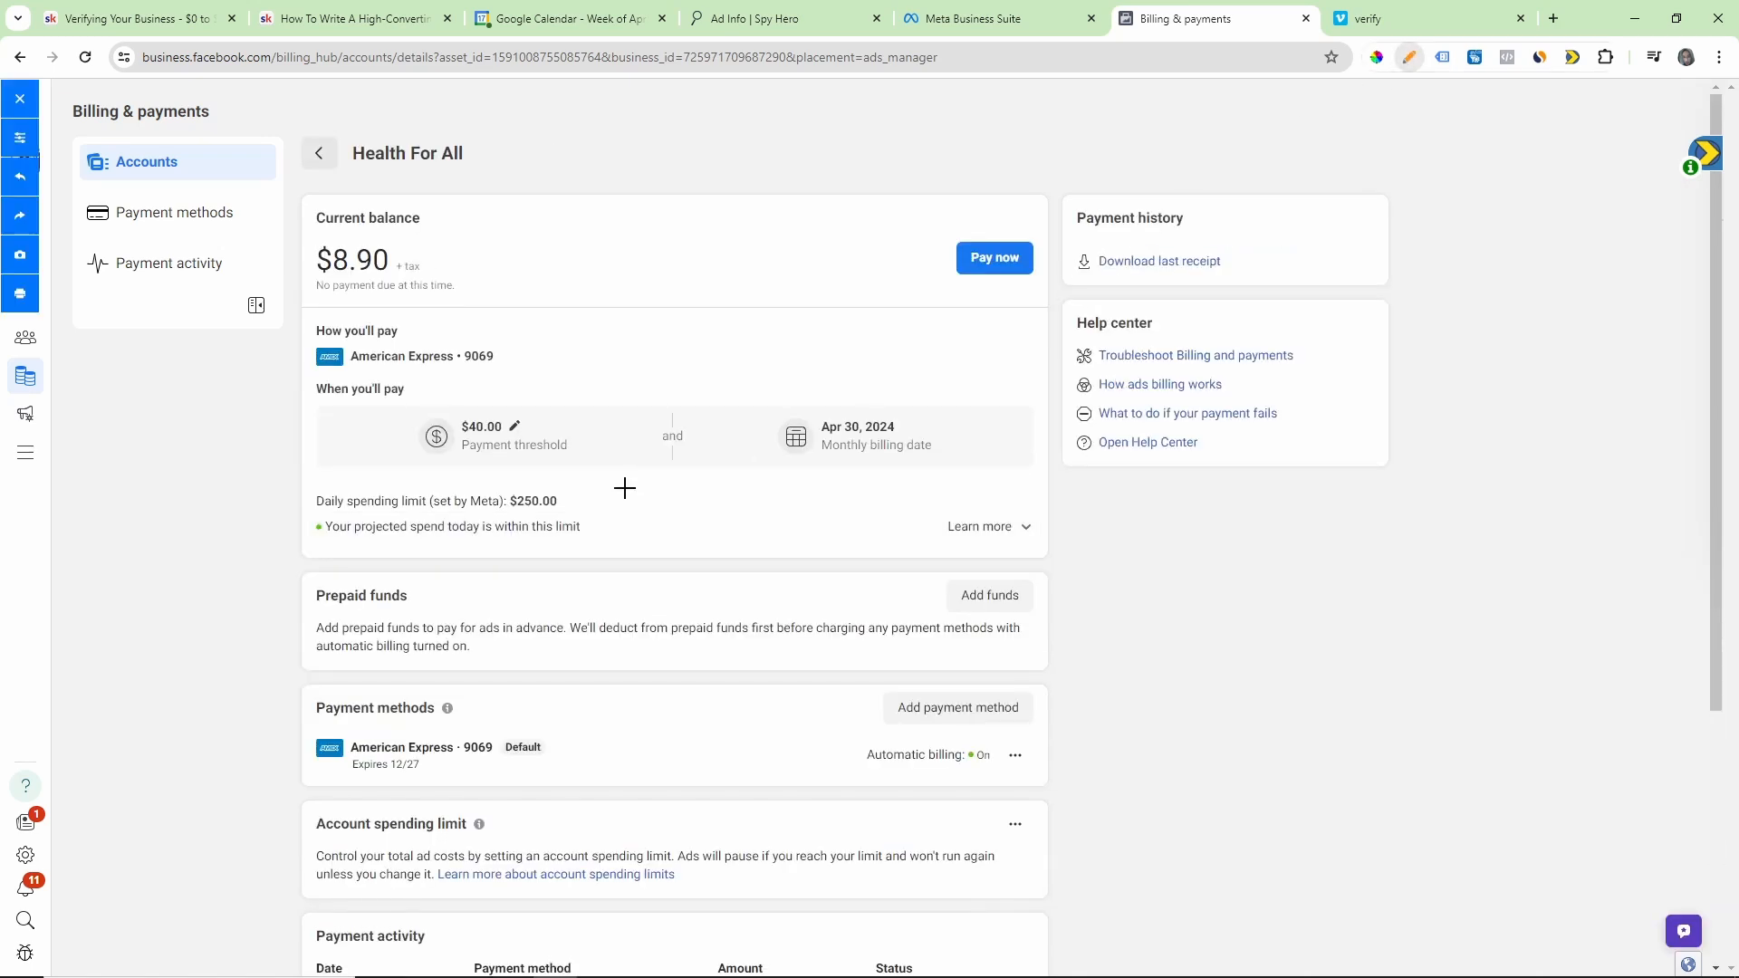
mouse_move(525, 487)
mouse_down()
mouse_move(485, 496)
mouse_move(536, 525)
mouse_move(577, 493)
mouse_move(530, 486)
mouse_up()
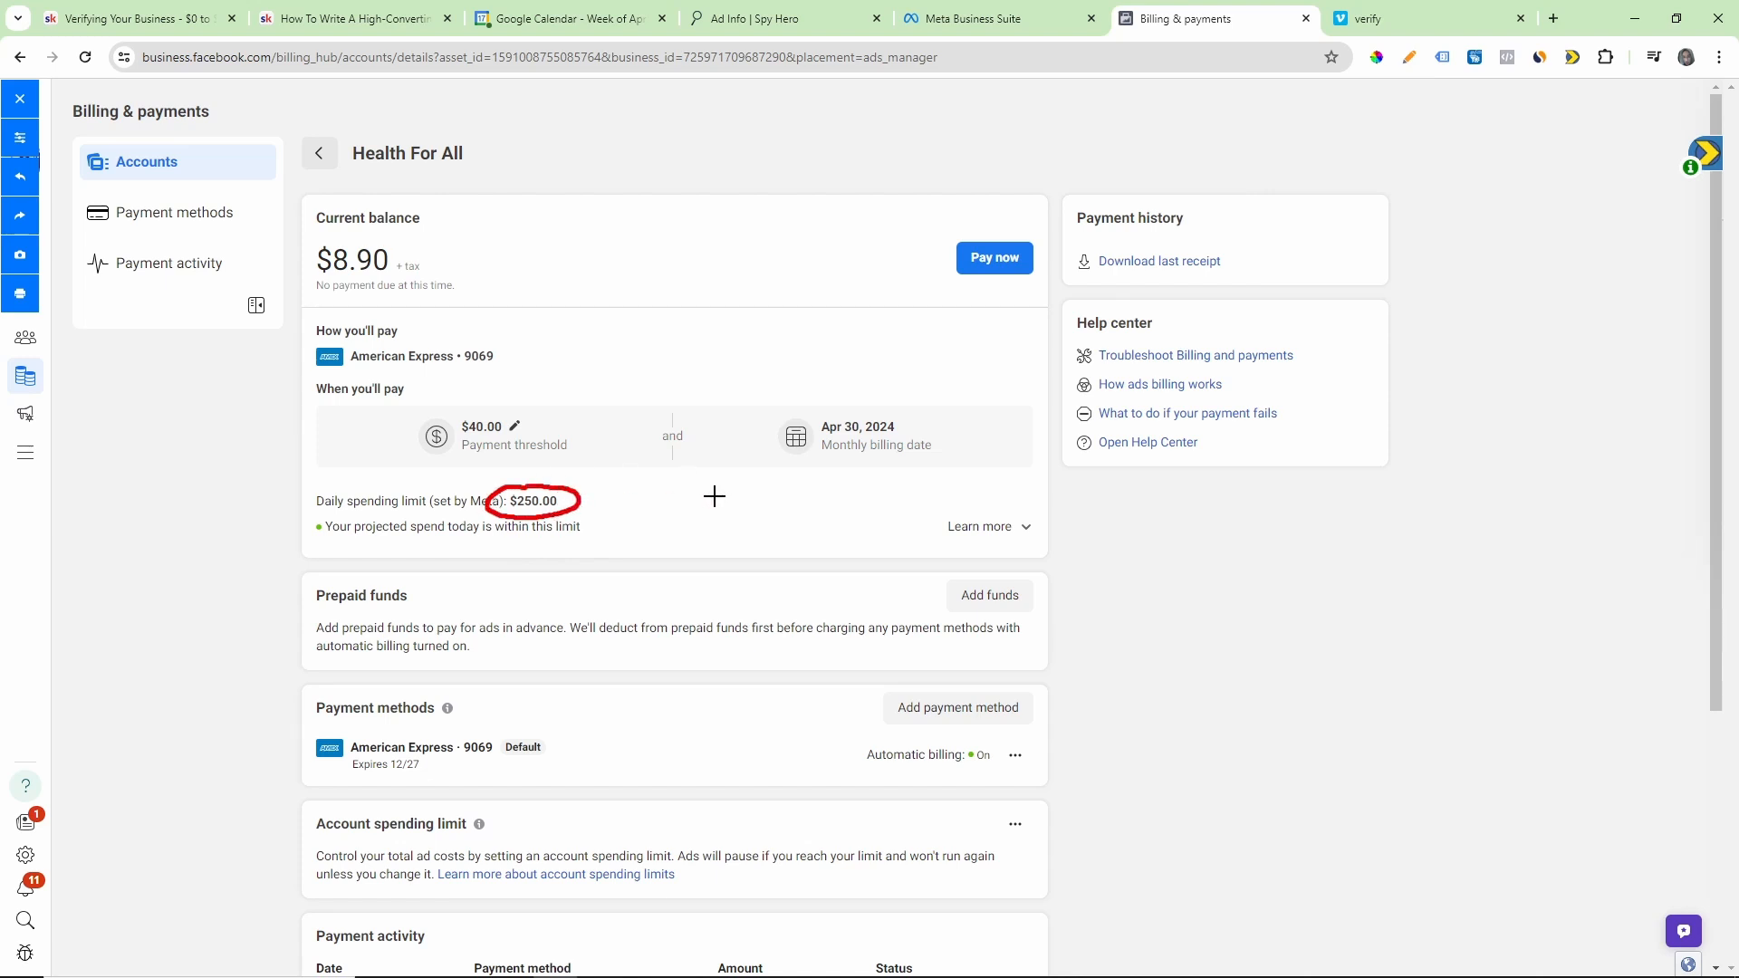
click(20, 102)
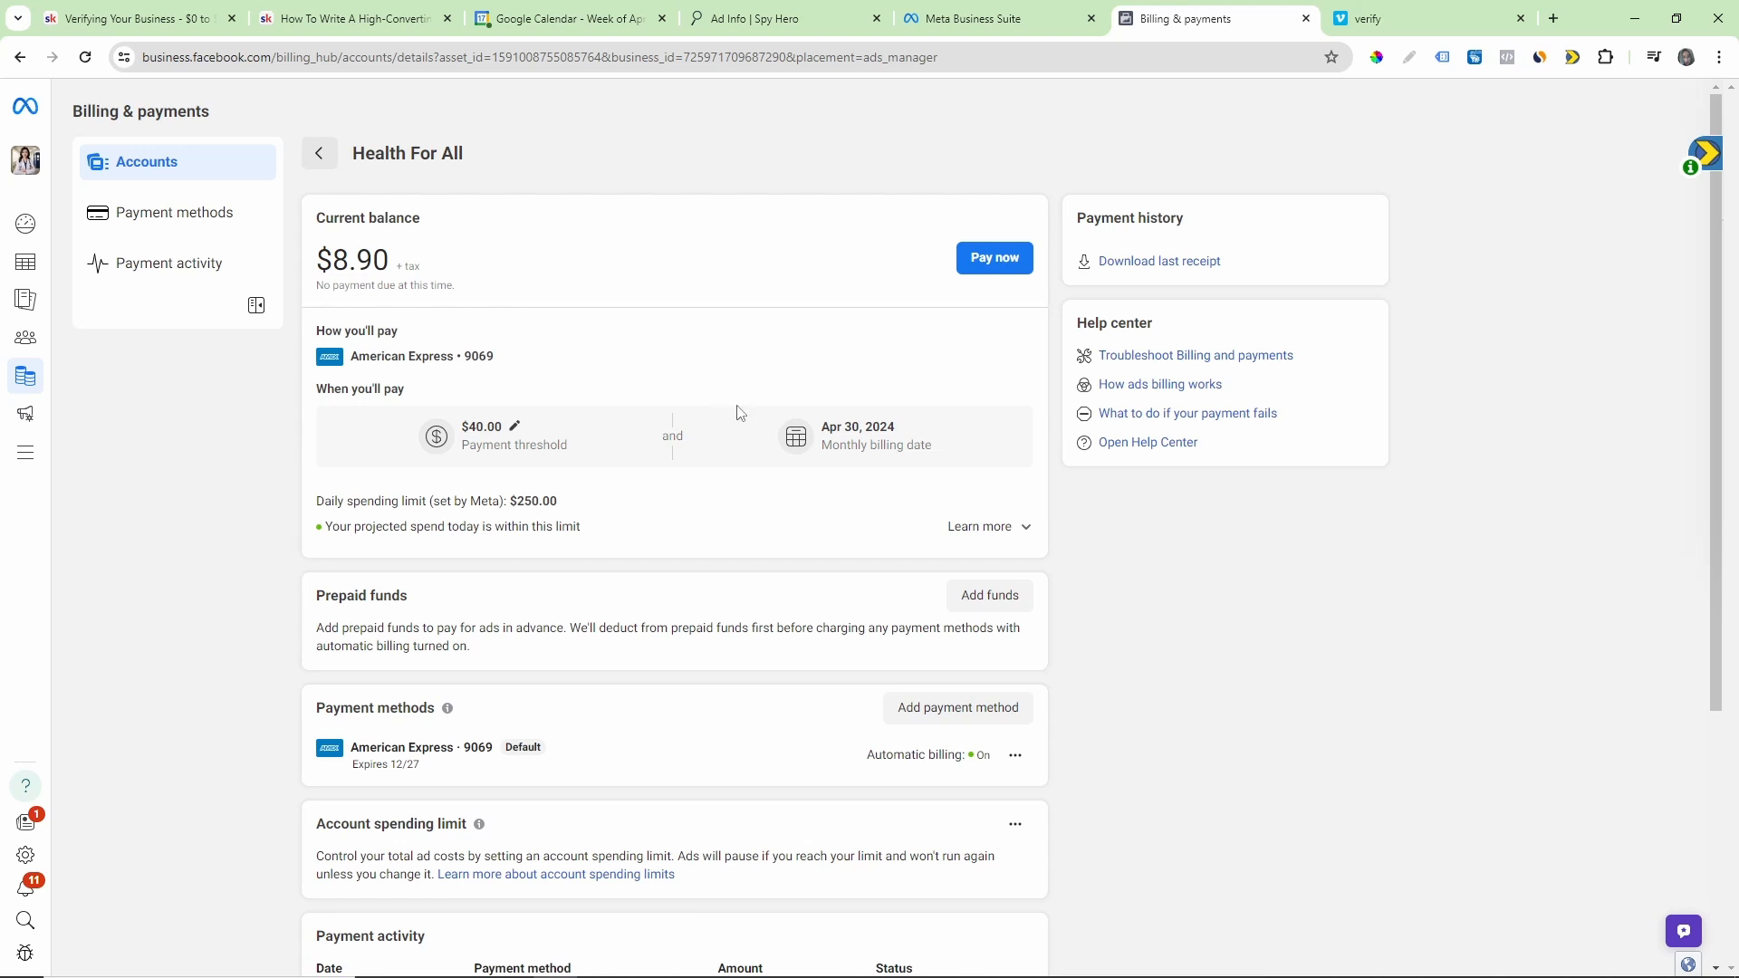
click(1409, 58)
mouse_move(533, 481)
mouse_down()
mouse_move(504, 507)
mouse_move(581, 496)
mouse_move(554, 485)
mouse_up()
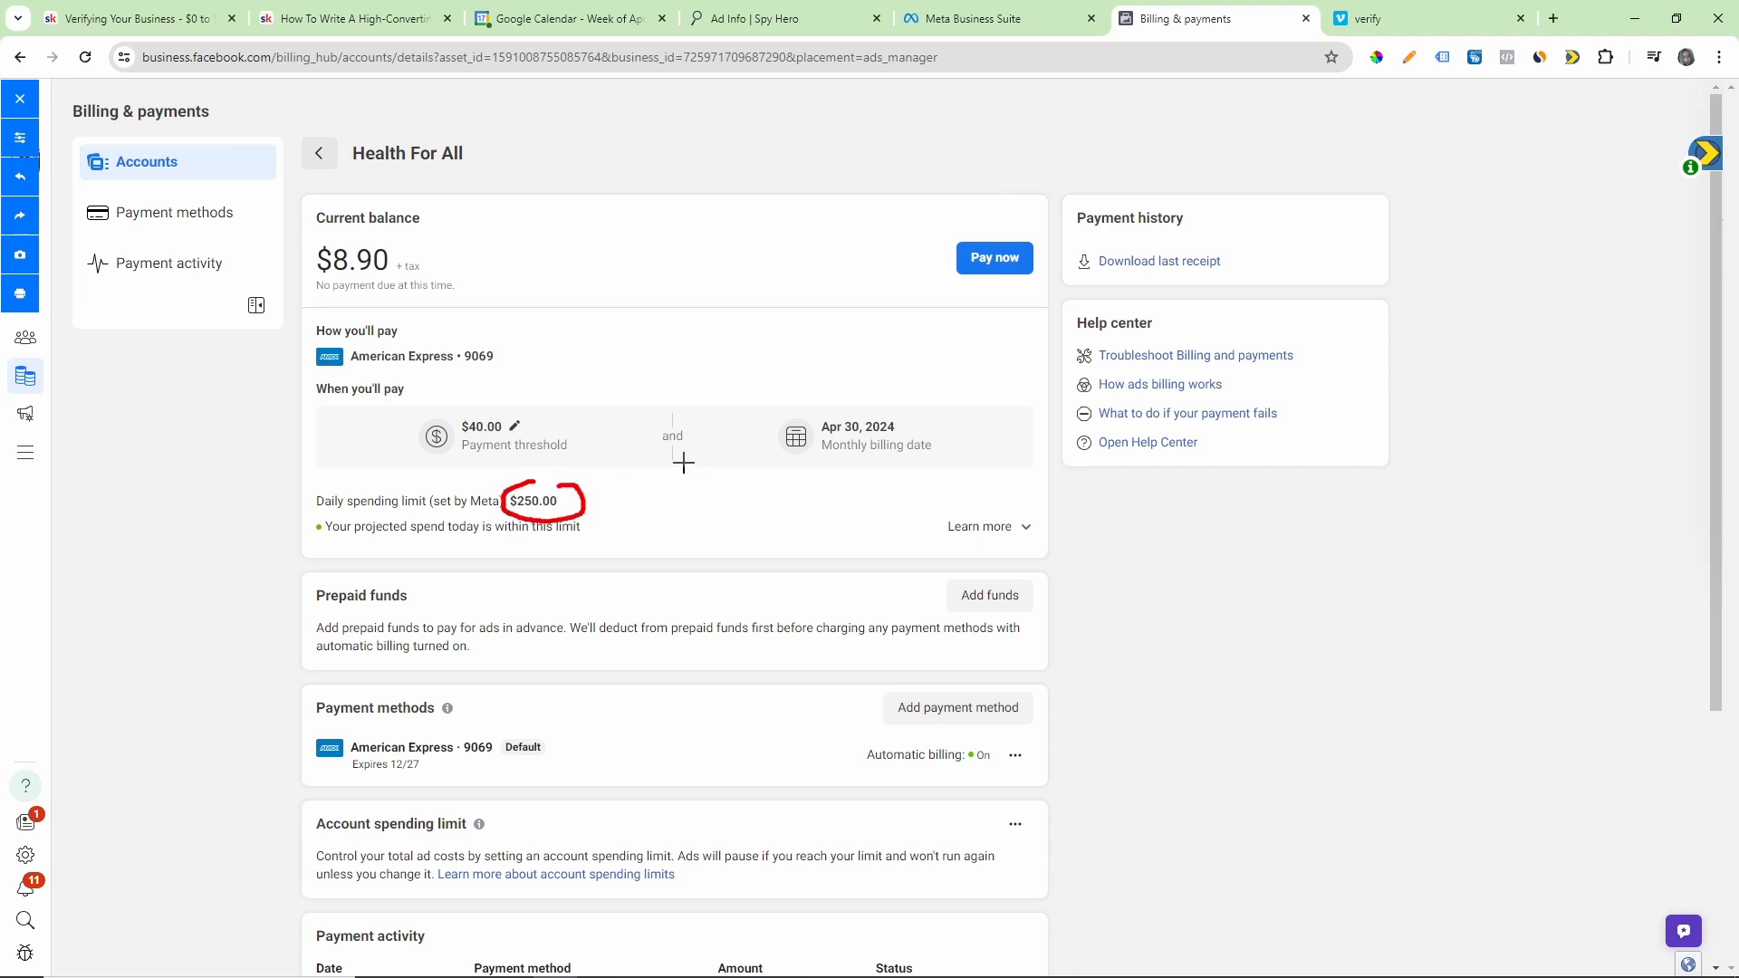
click(20, 98)
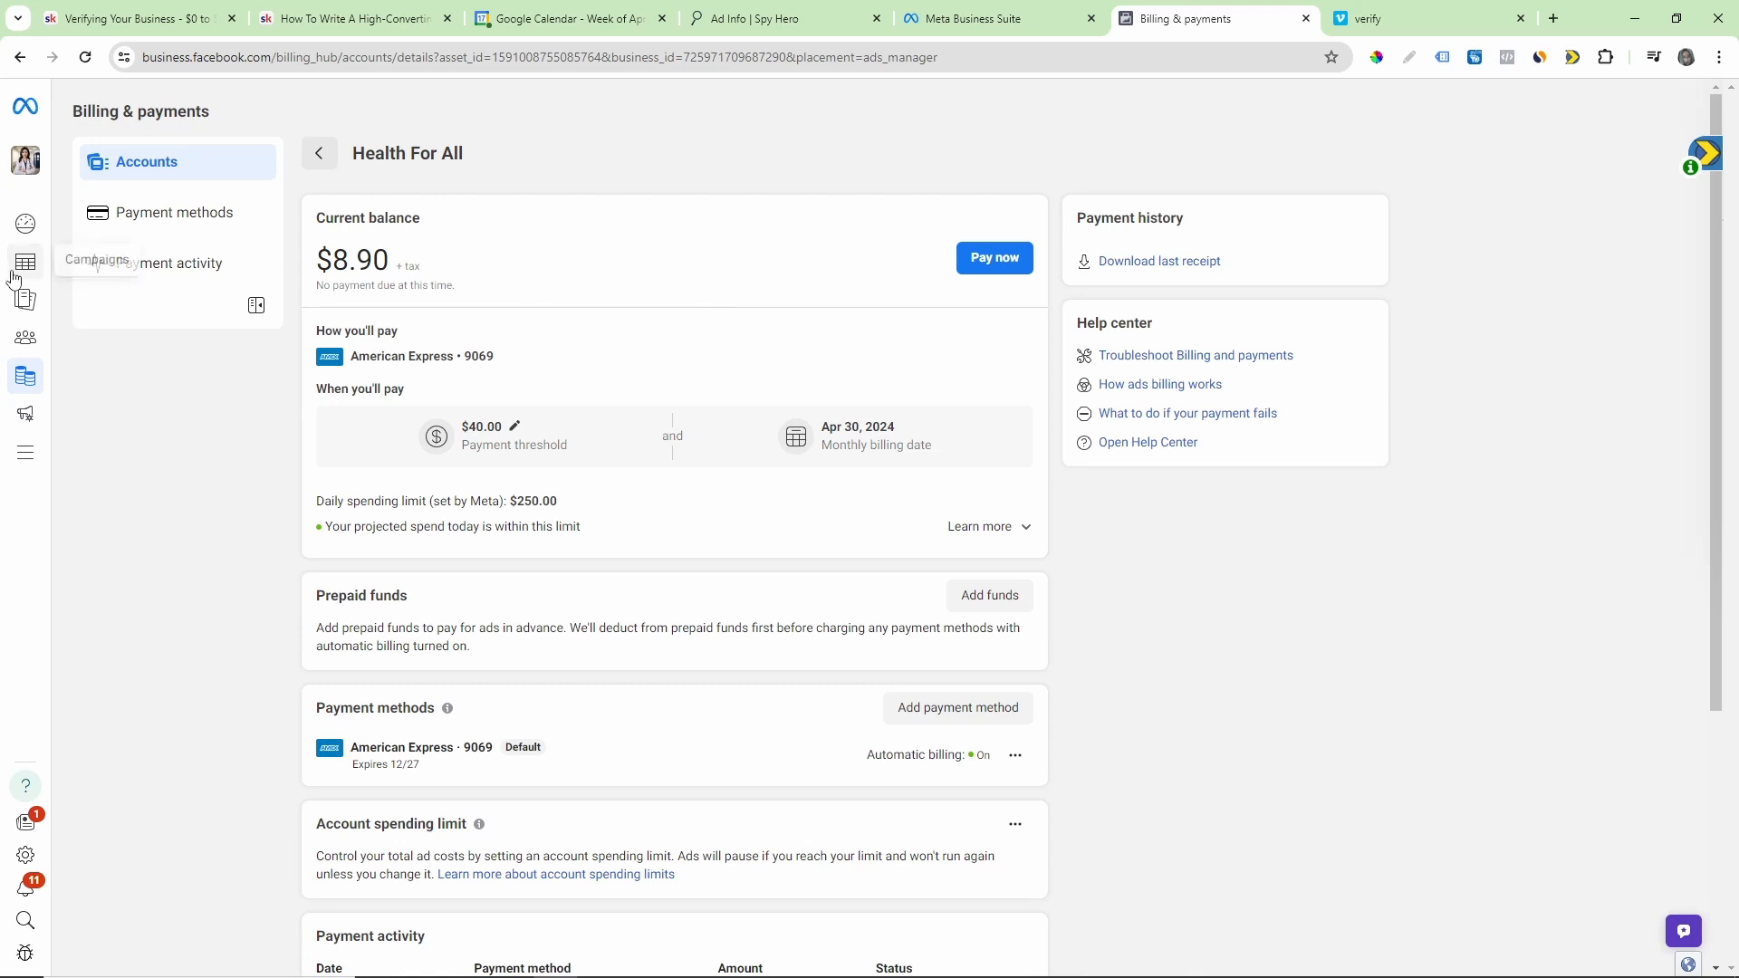
Step: Return to the Campaigns overview in Ads Manager and leave the search filter empty
mouse_move(14, 272)
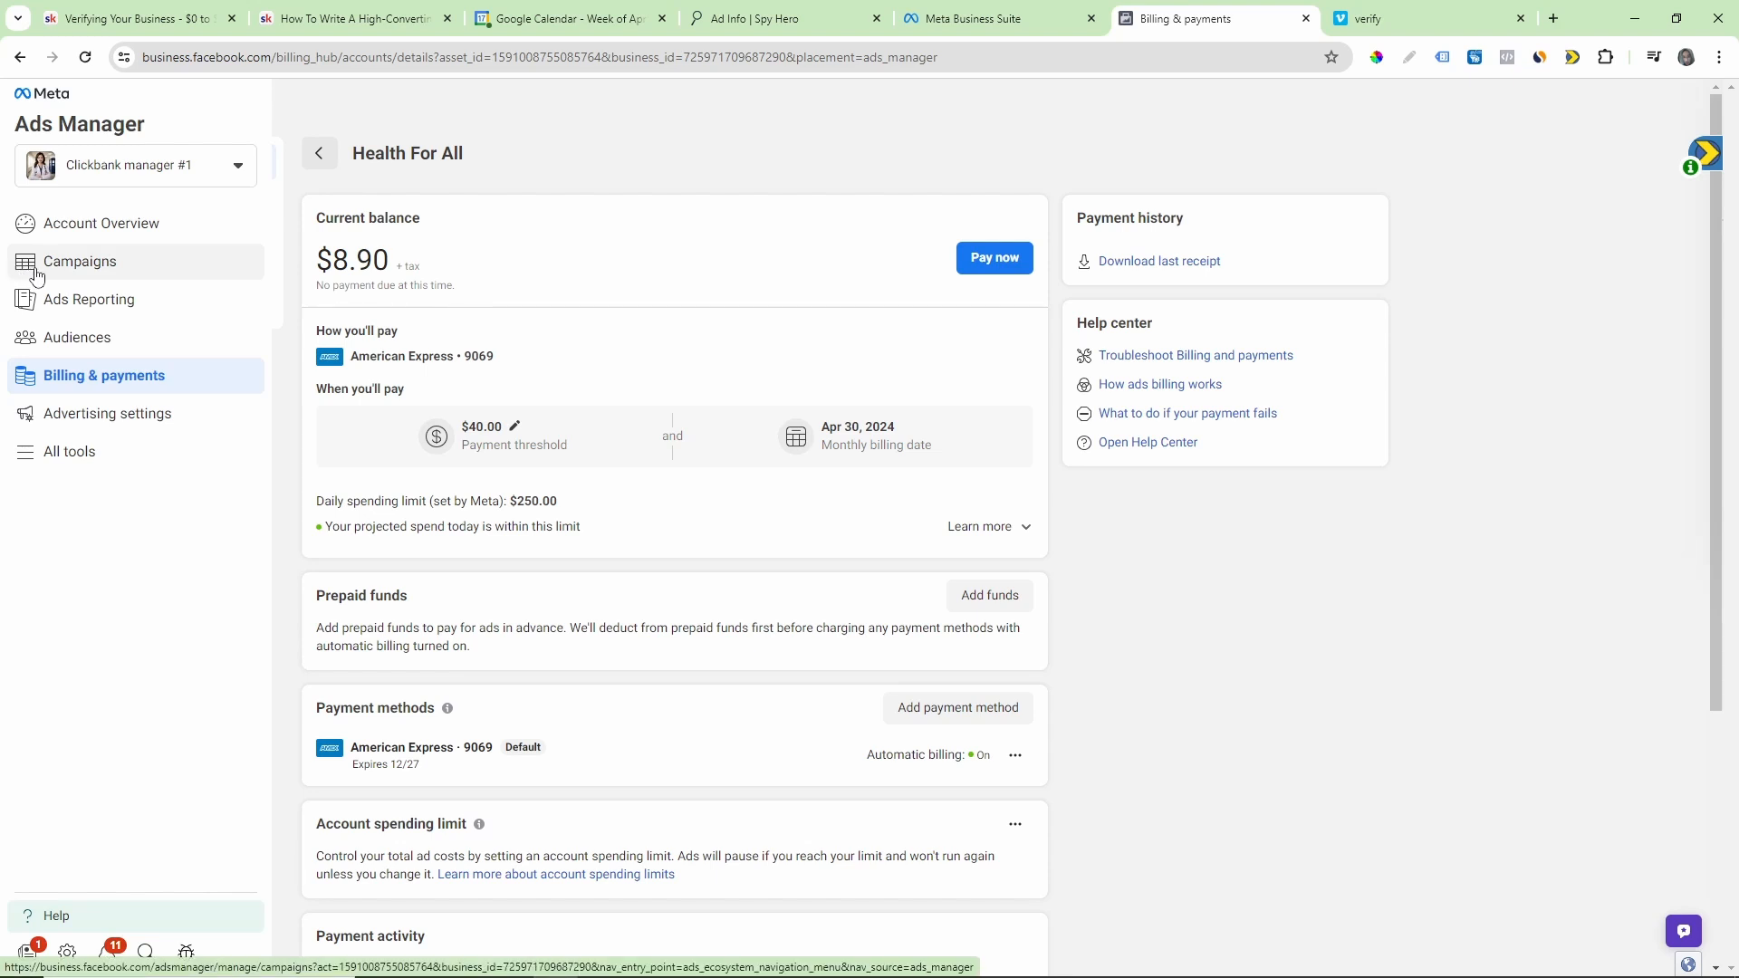
click(38, 271)
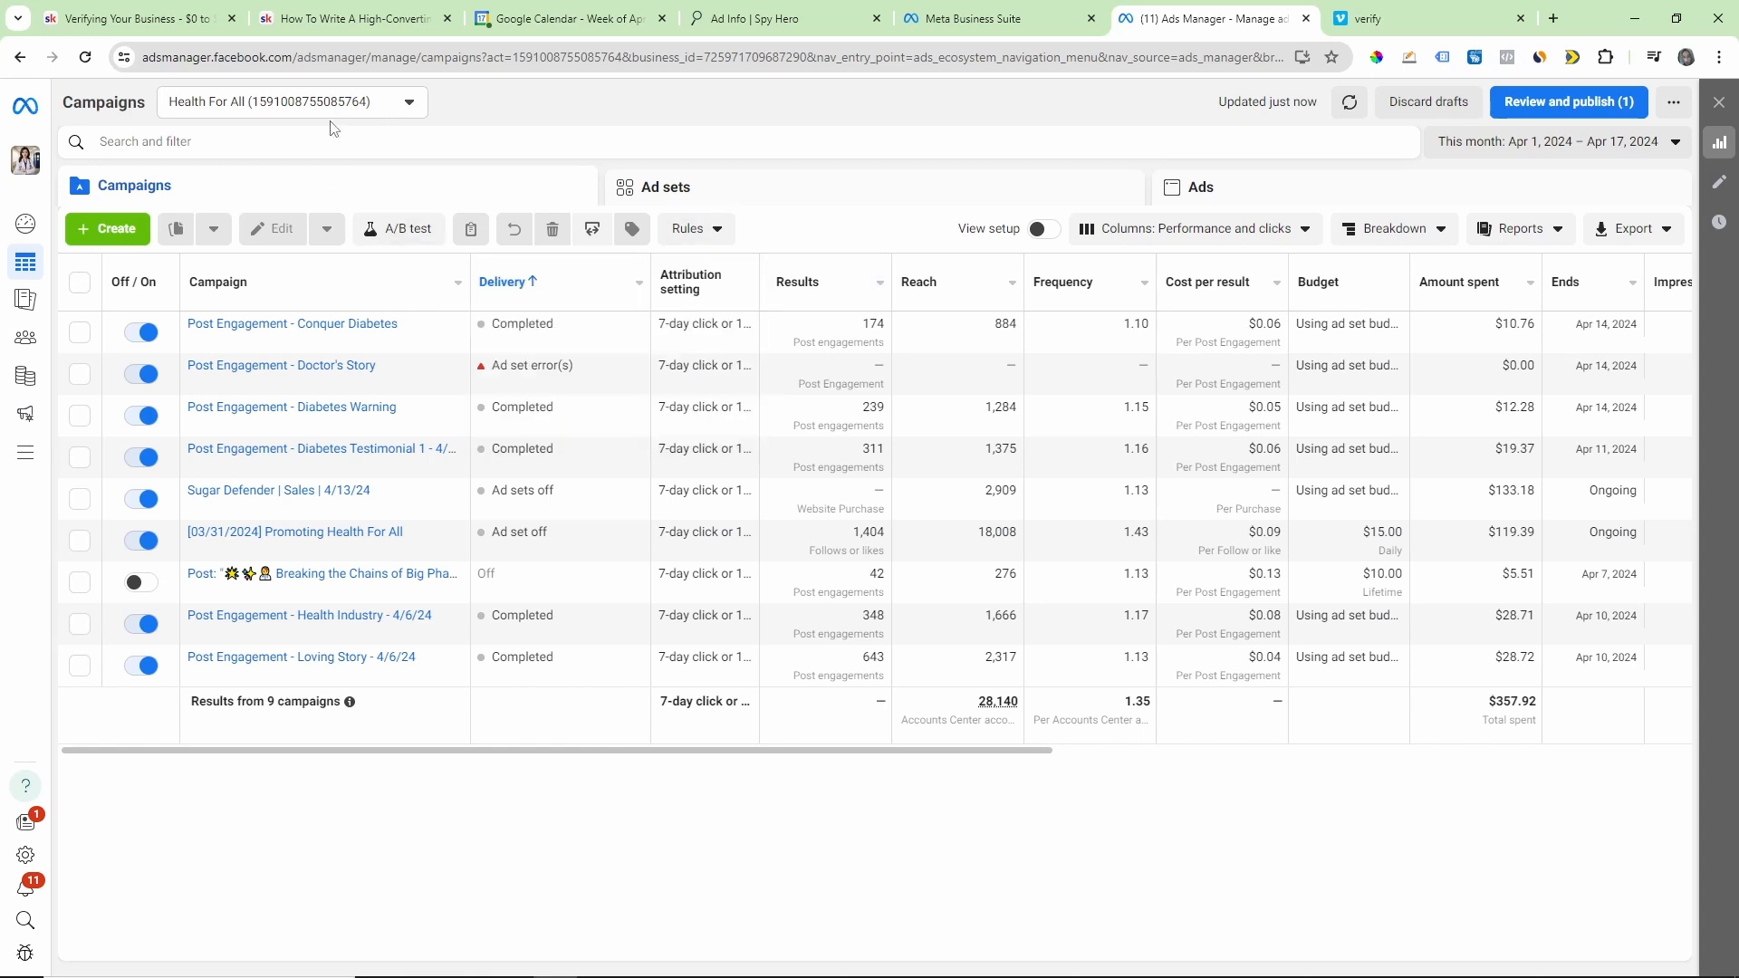
mouse_move(25, 262)
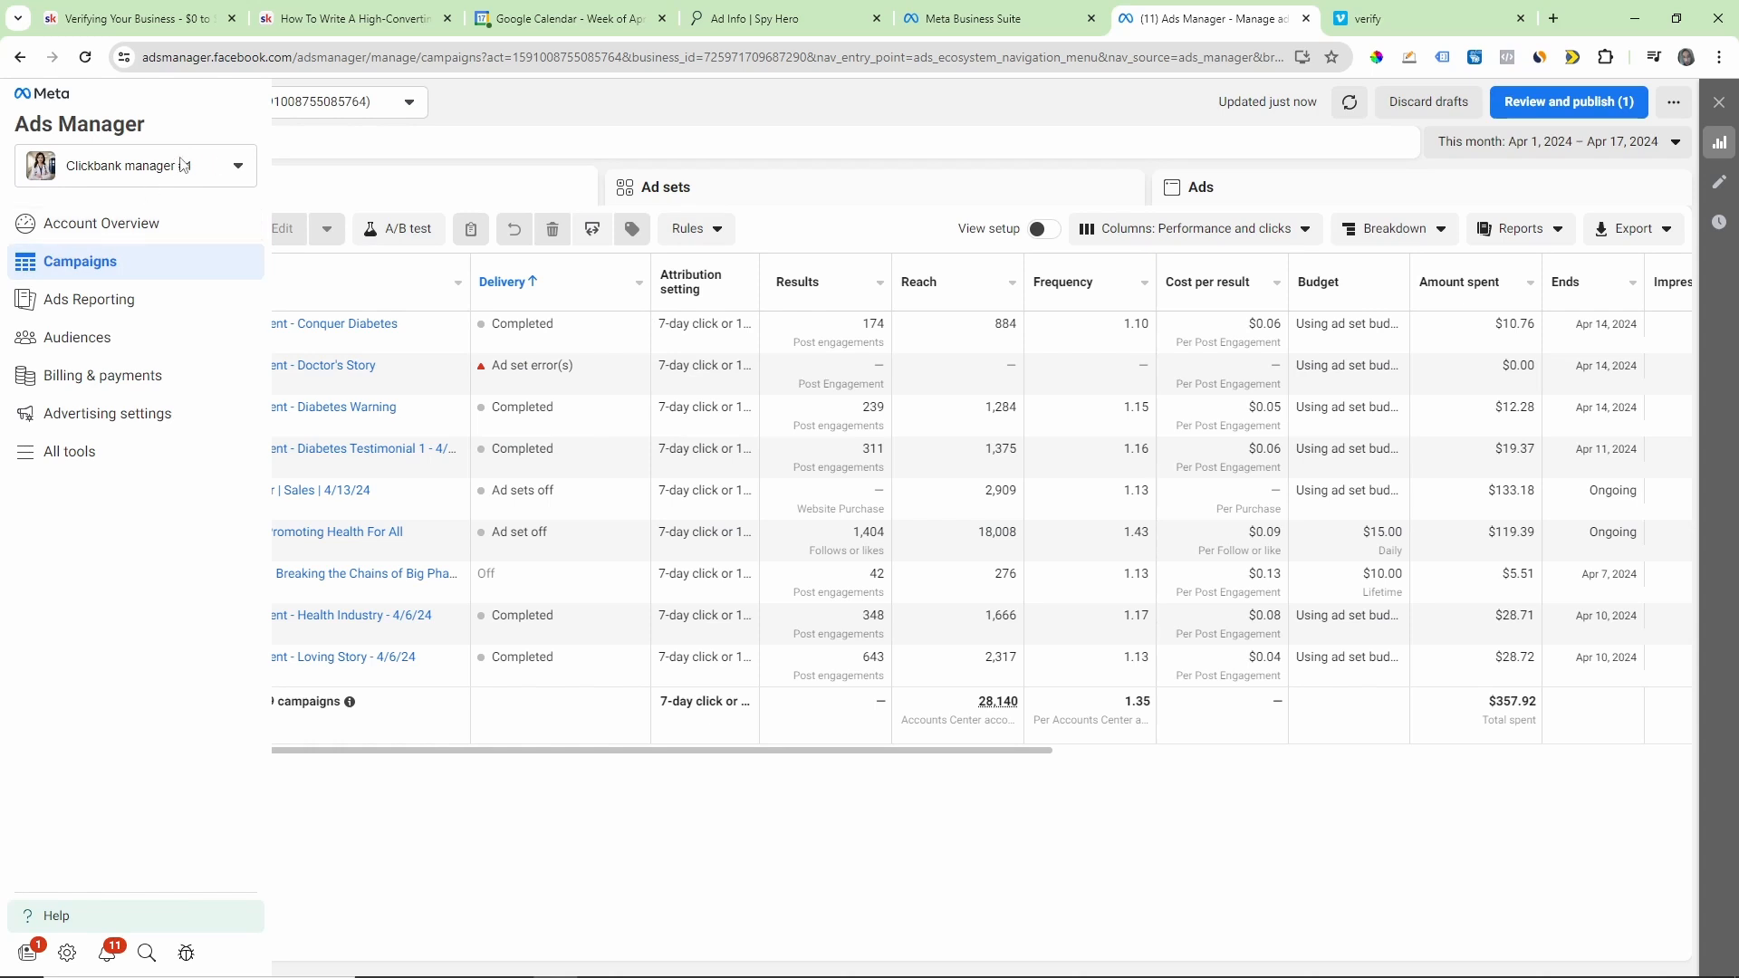
click(390, 144)
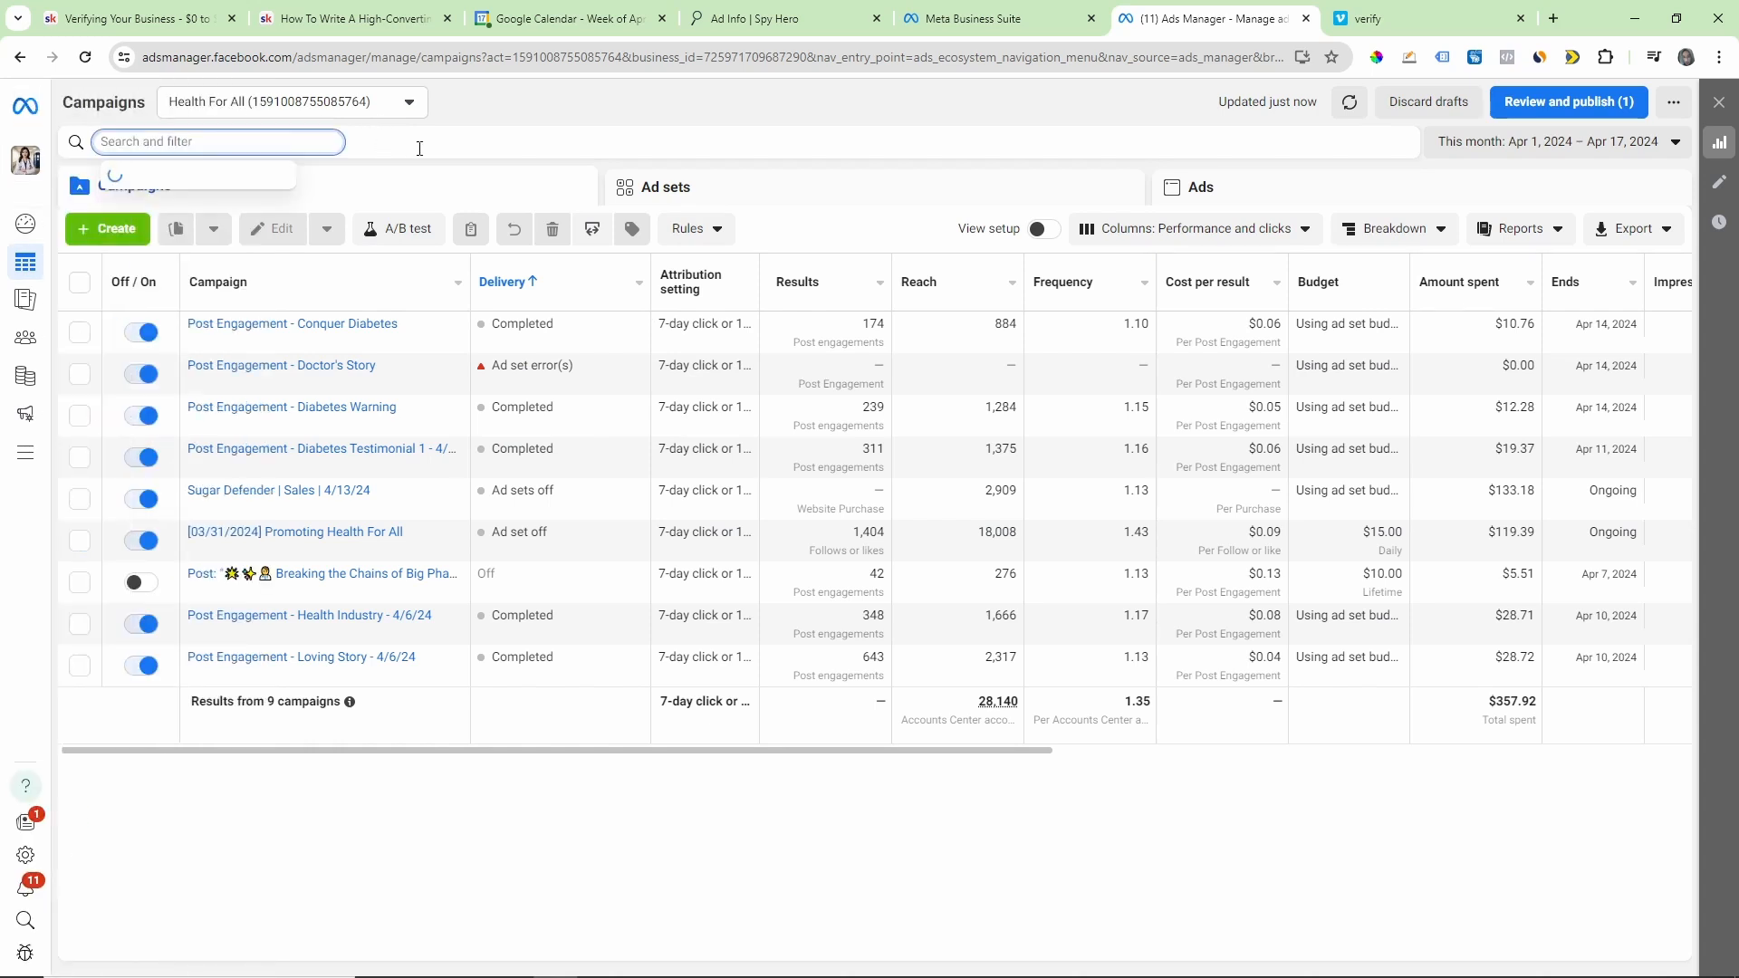
click(662, 164)
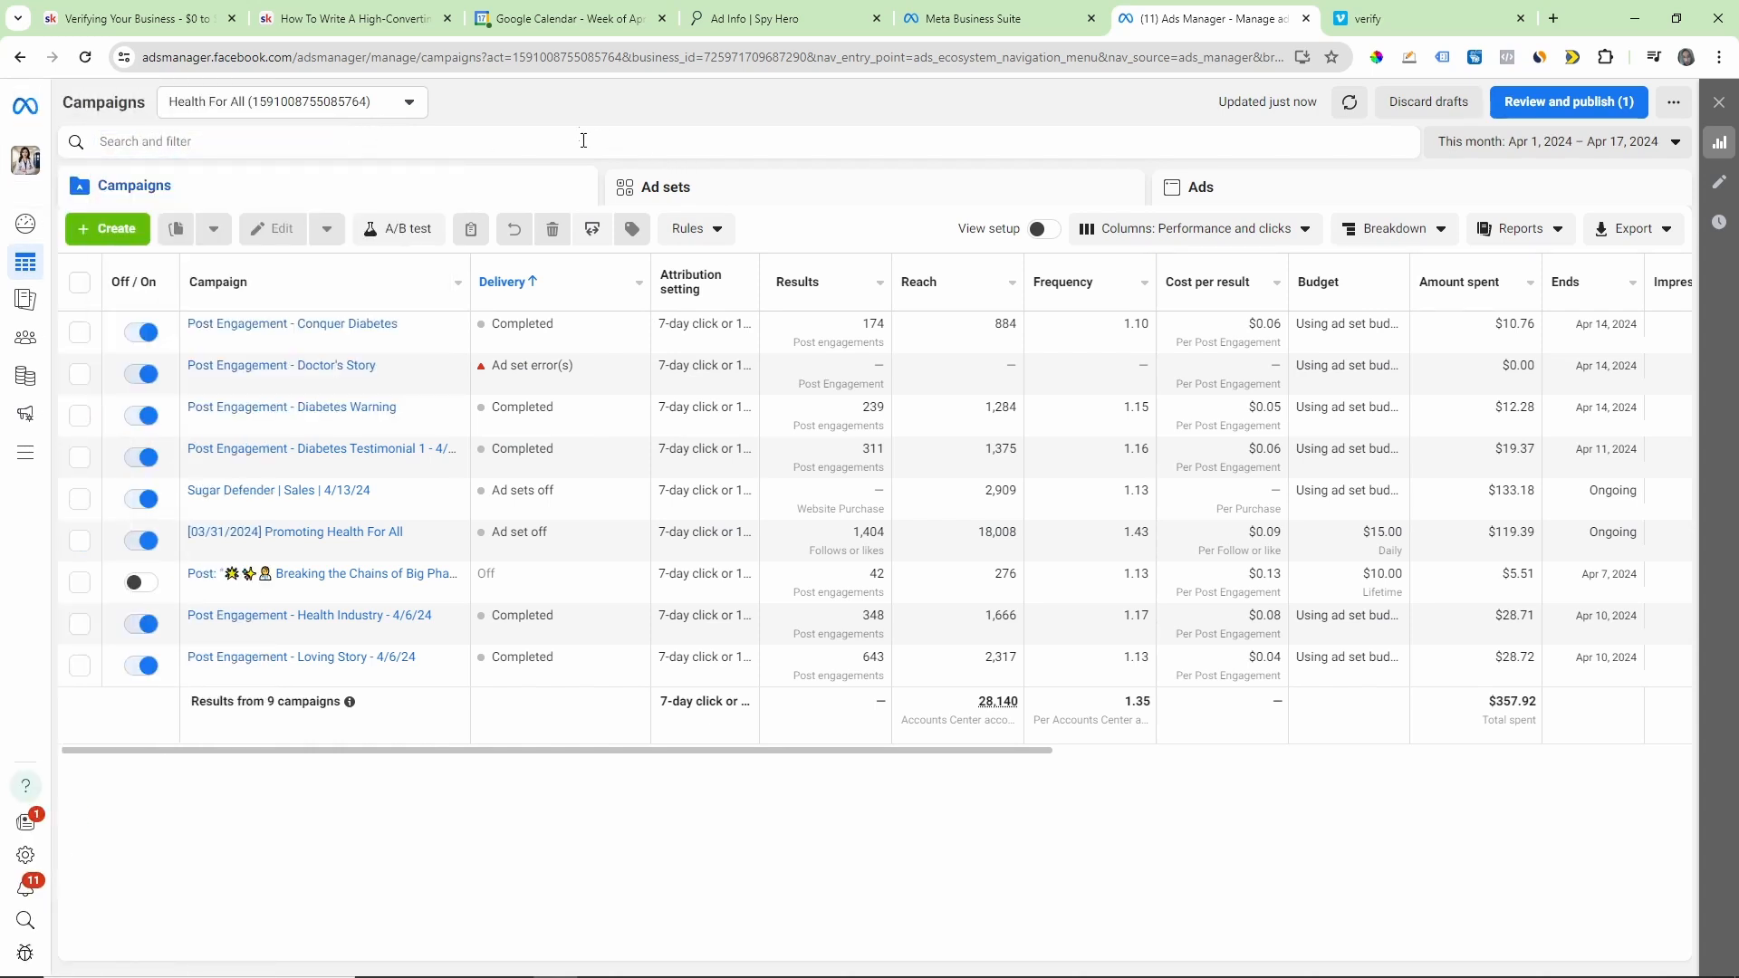
Step: Create a manual engagement campaign with the Auction buying type in the Health For All ad account
click(410, 103)
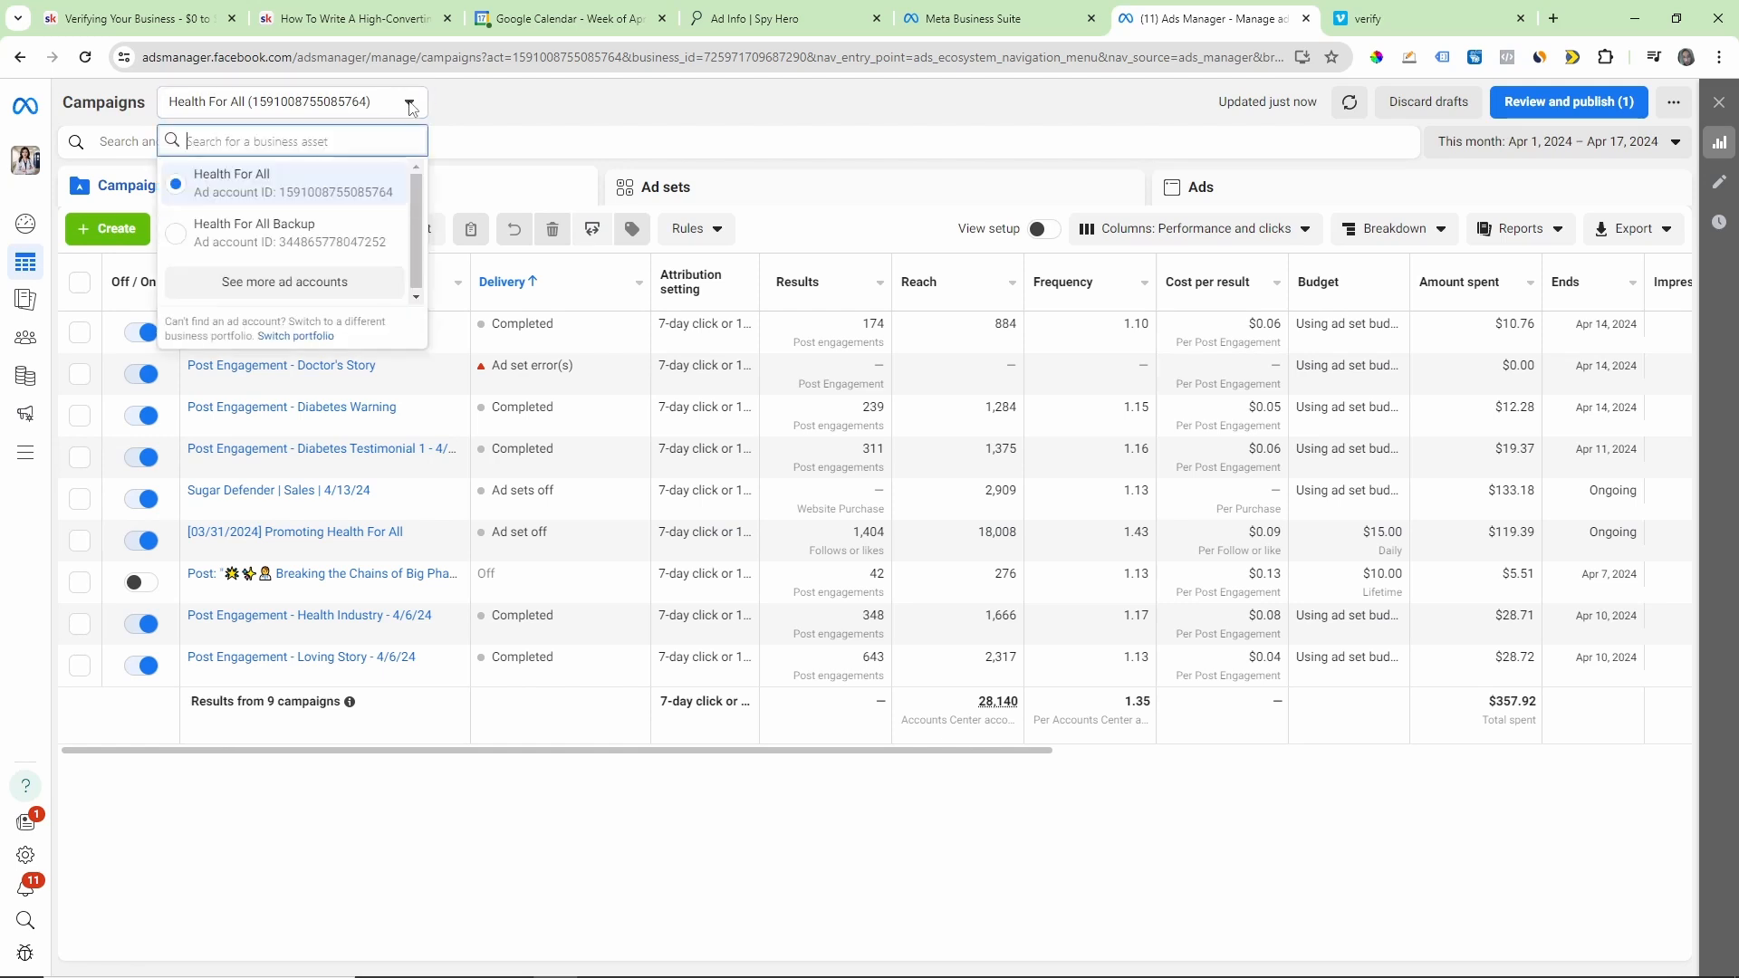
click(262, 182)
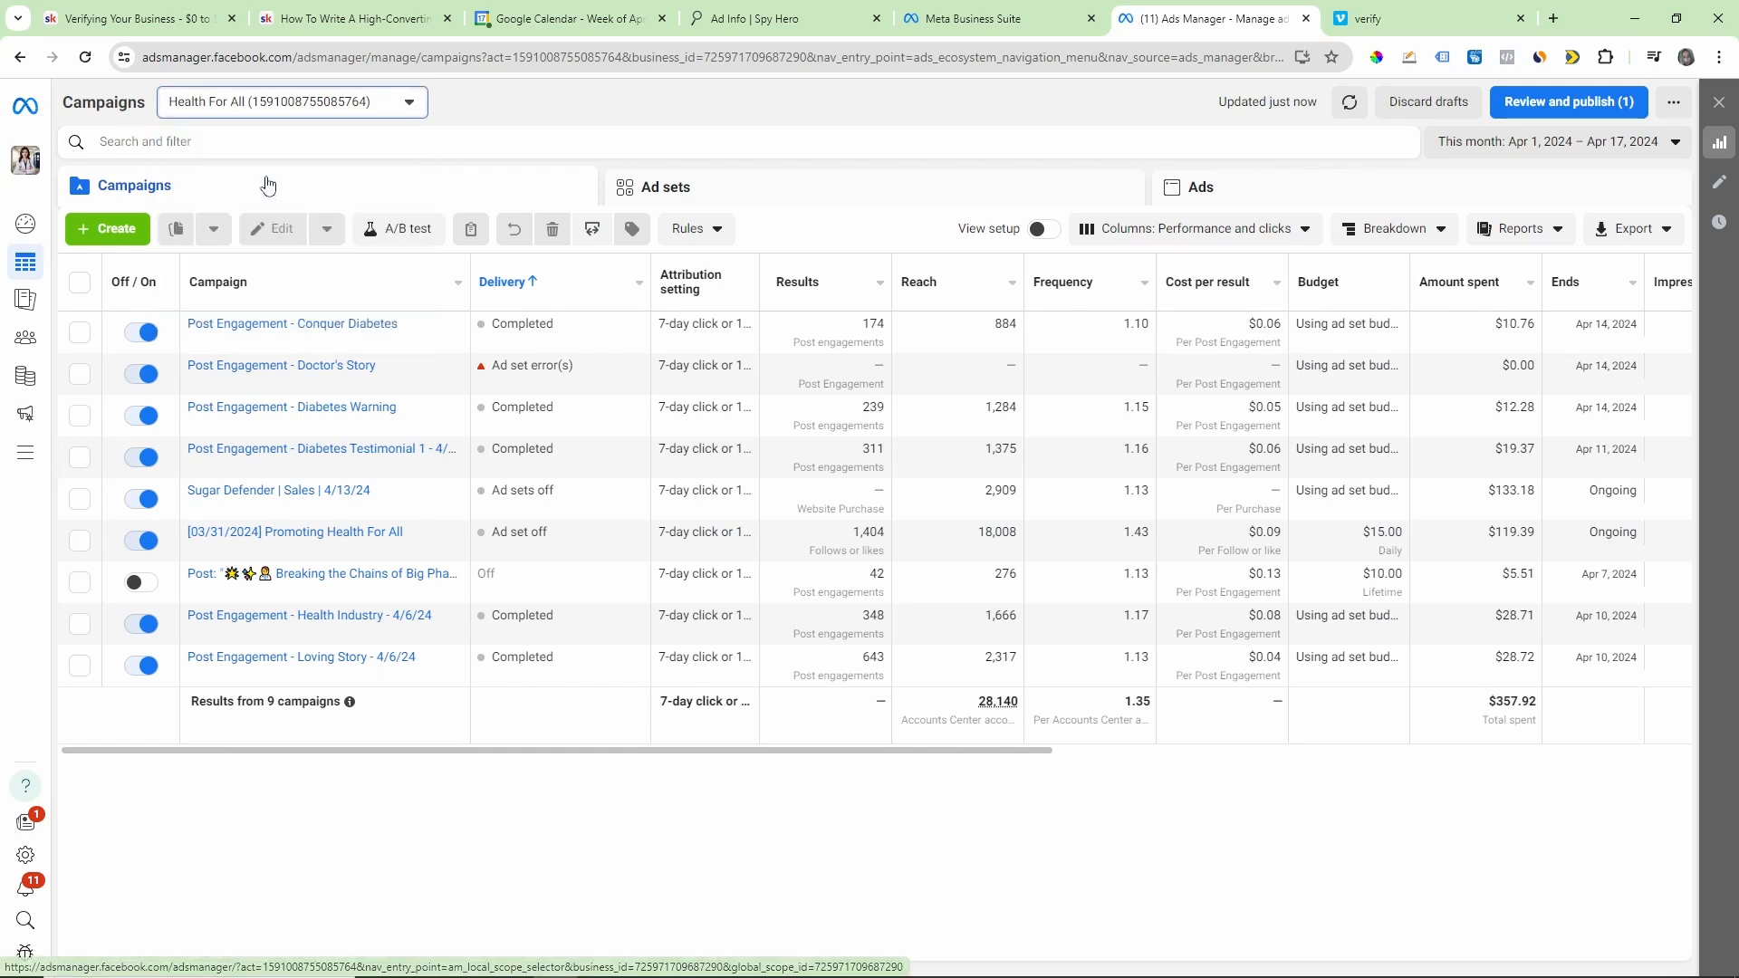
click(110, 232)
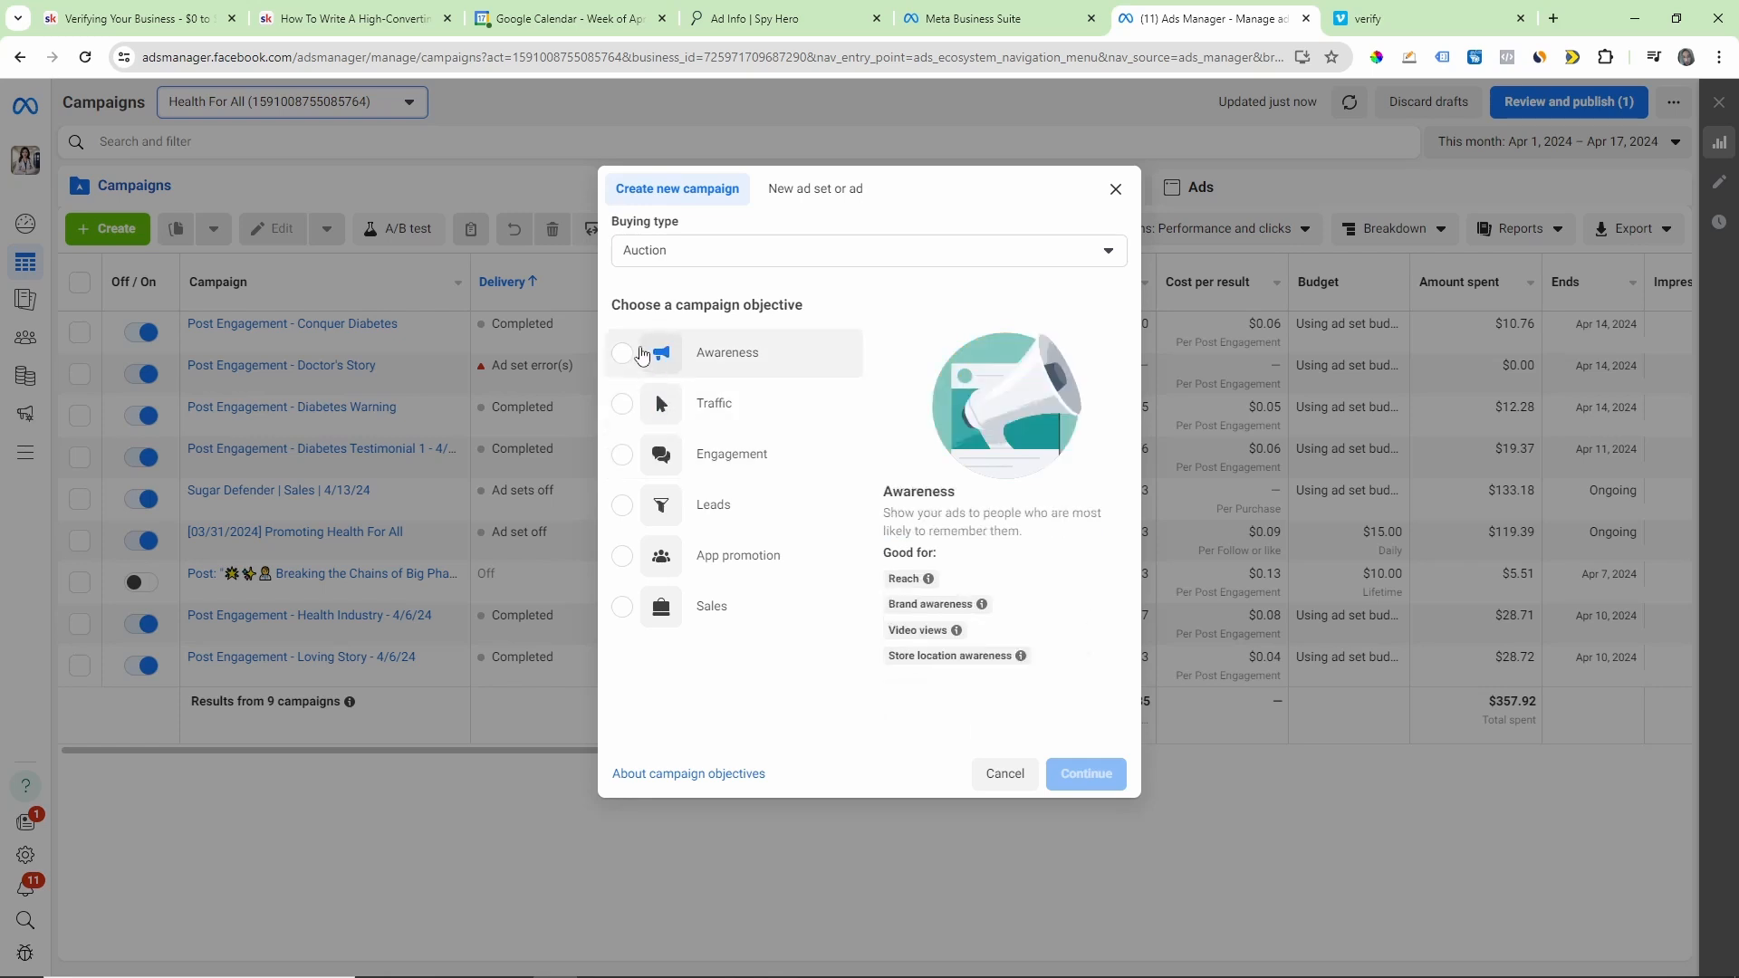
click(622, 462)
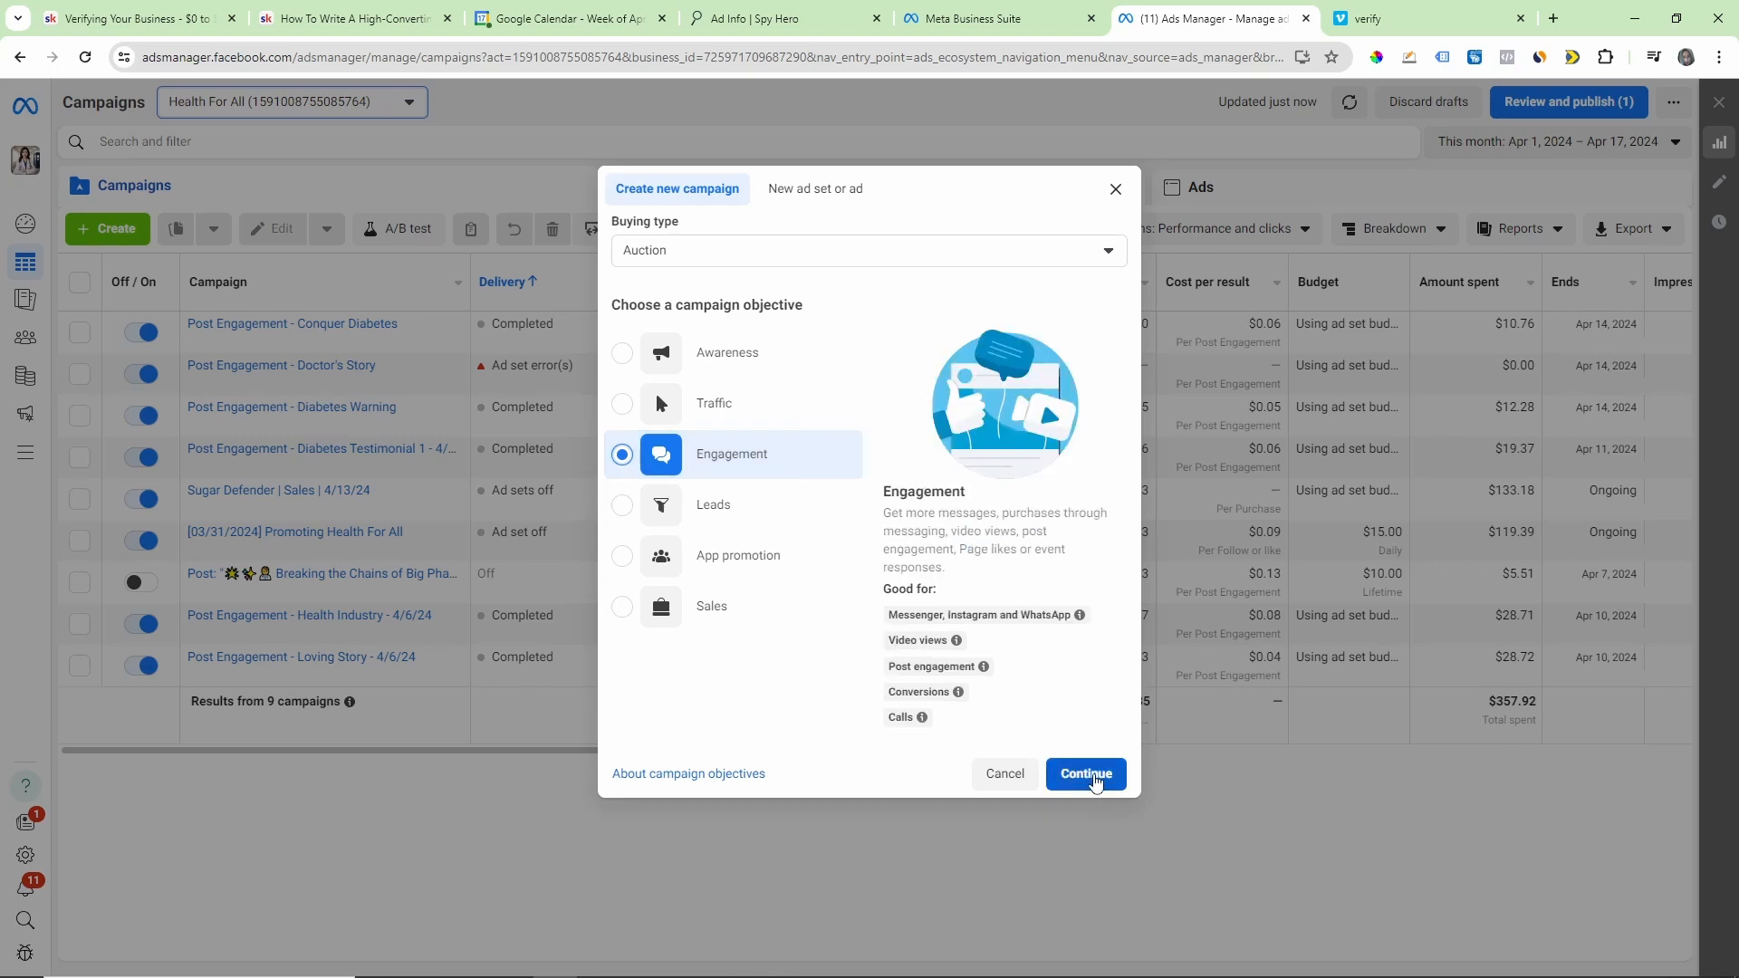
click(1069, 772)
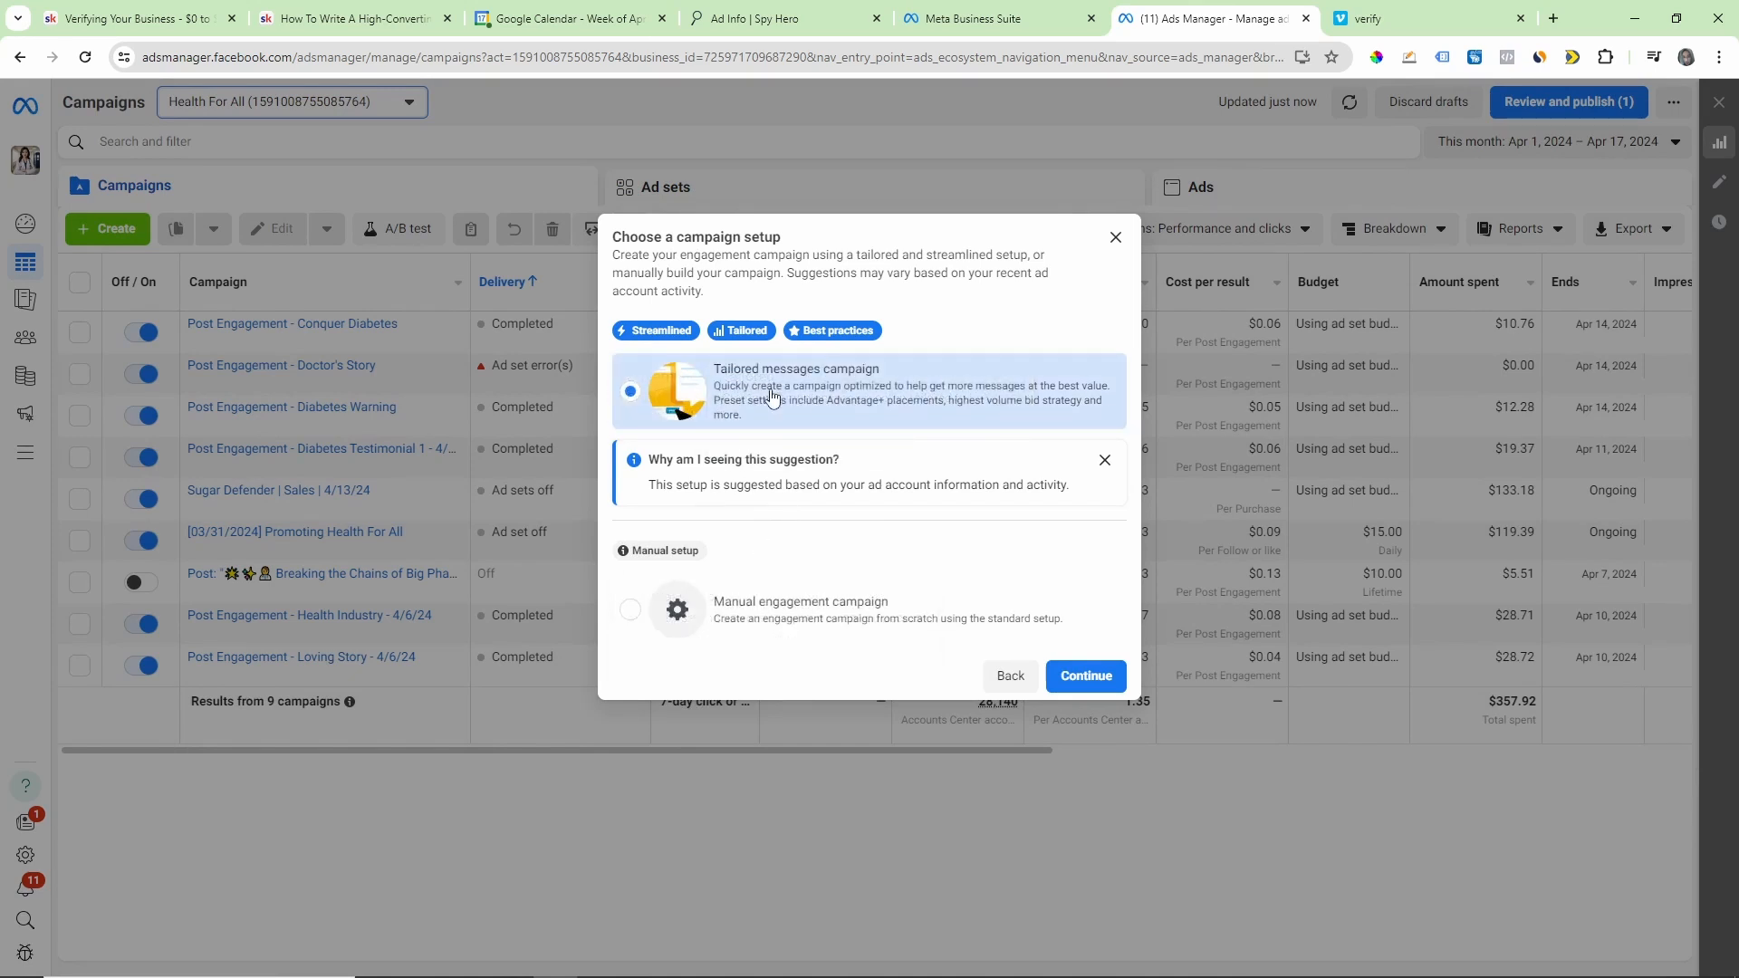
click(634, 612)
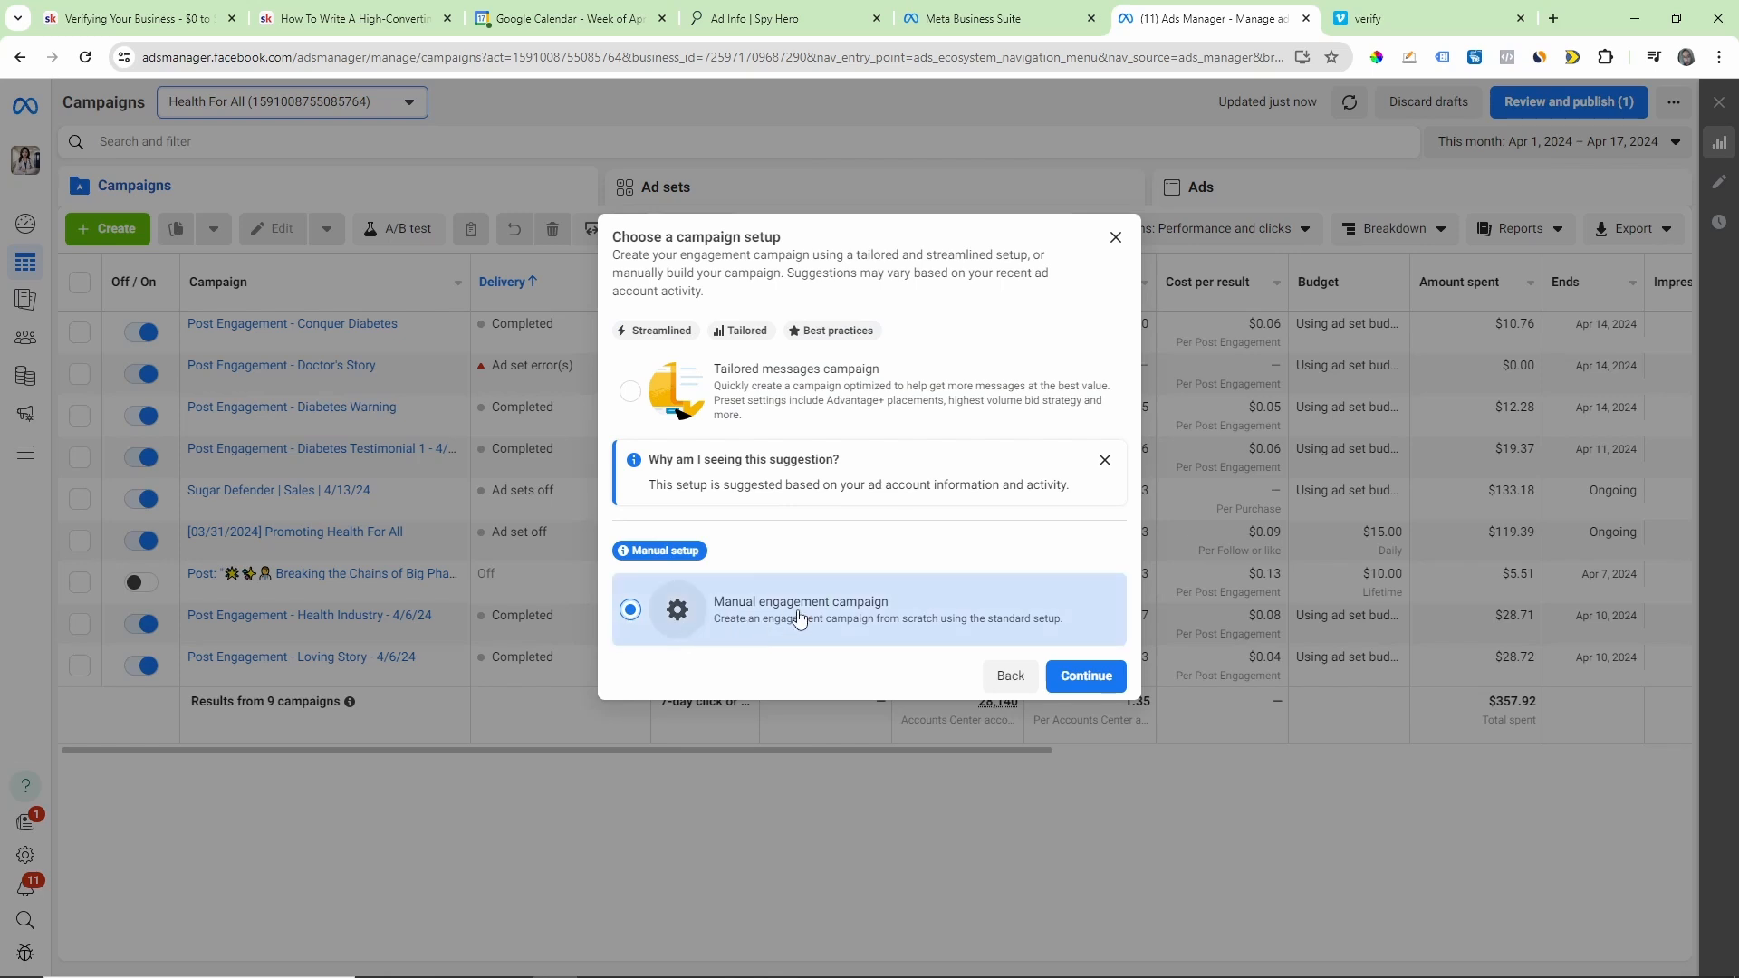
click(1086, 675)
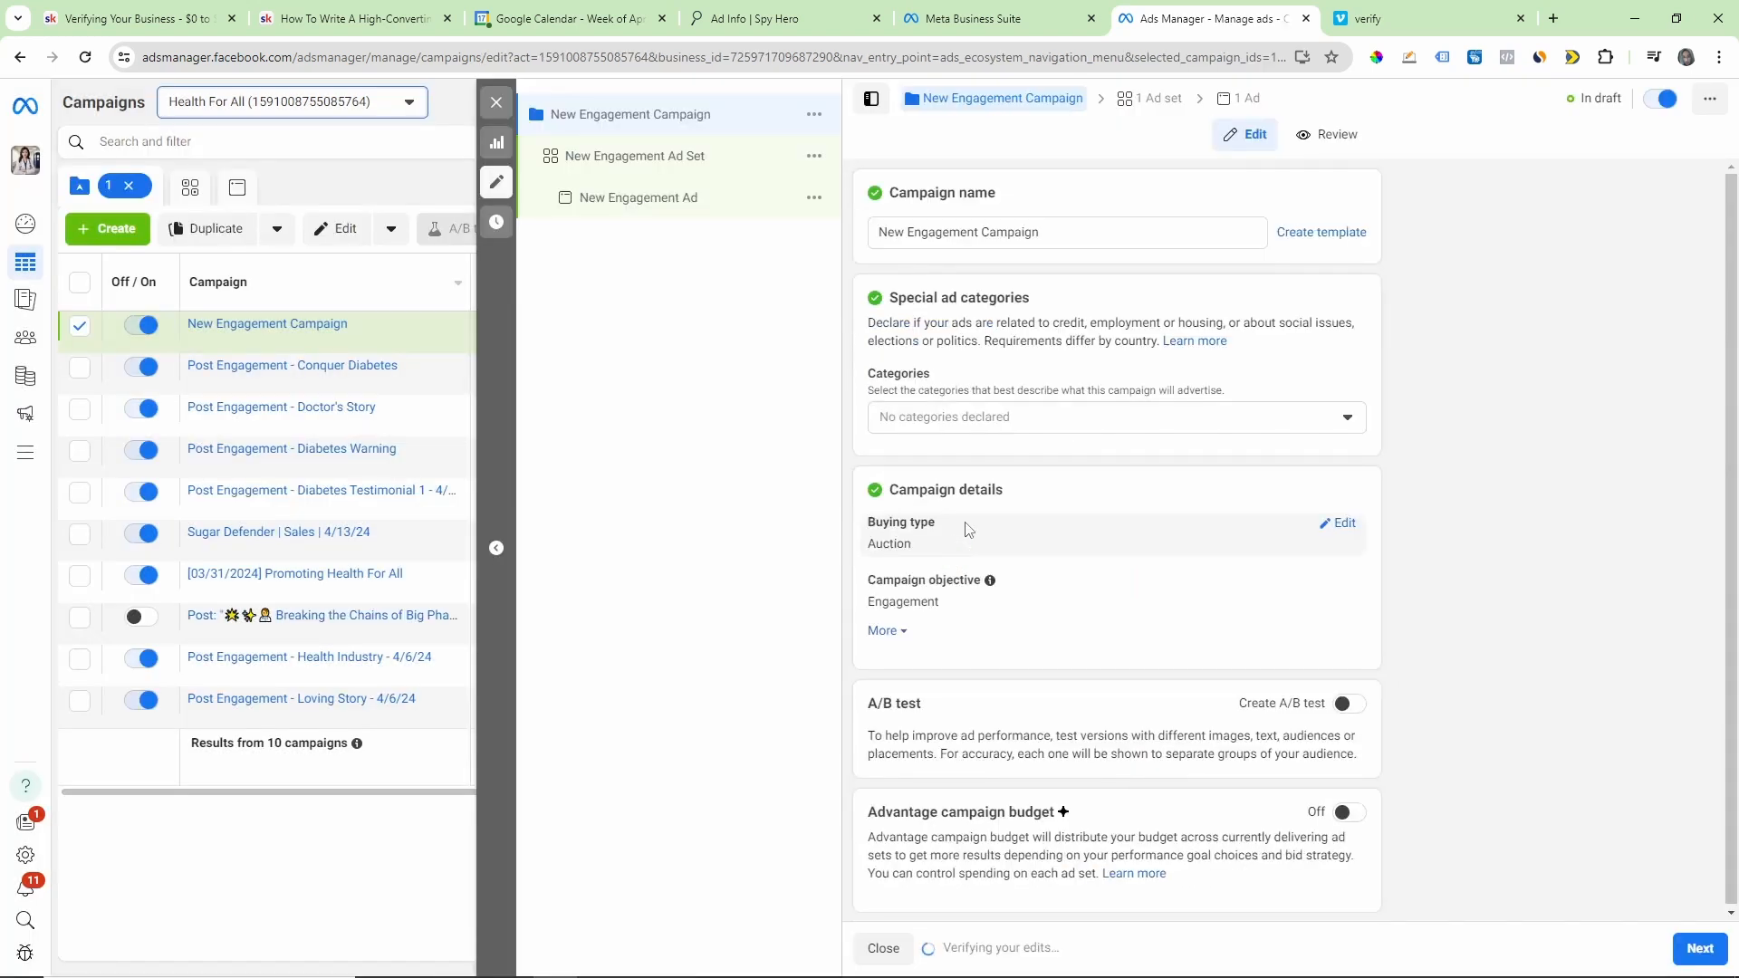
Step: Name the new campaign "Page Likes | Health For All | 04/17/24"
triple_click(996, 233)
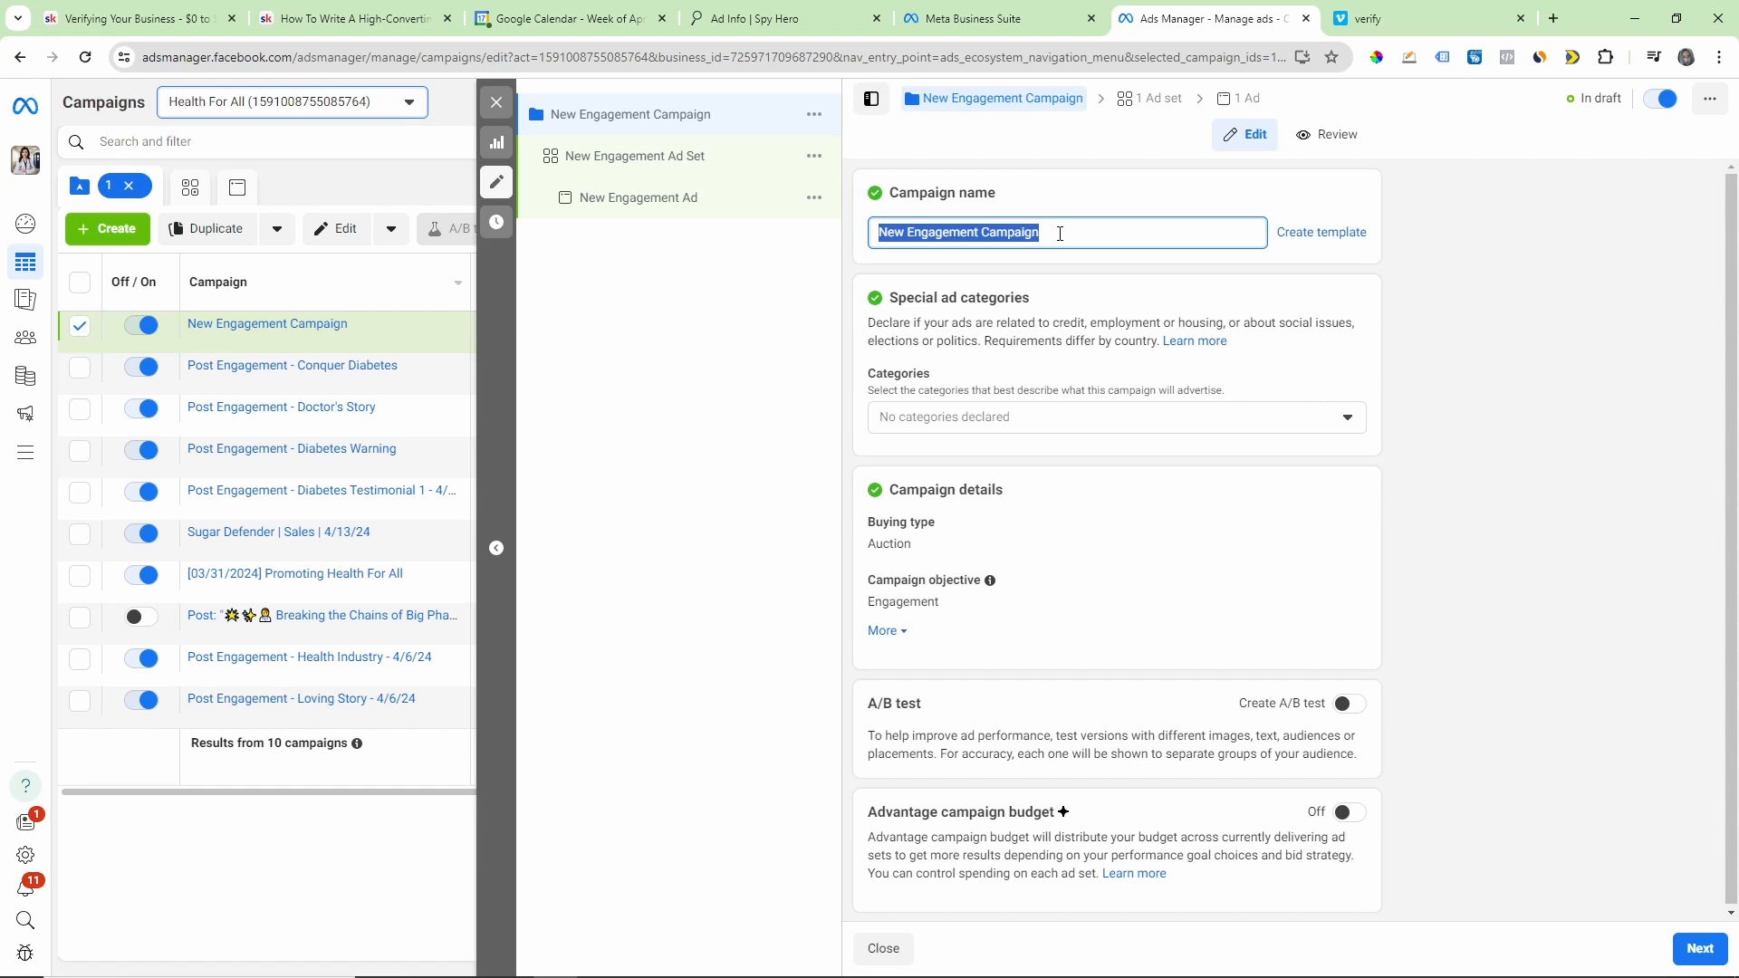
text(Page Likes |)
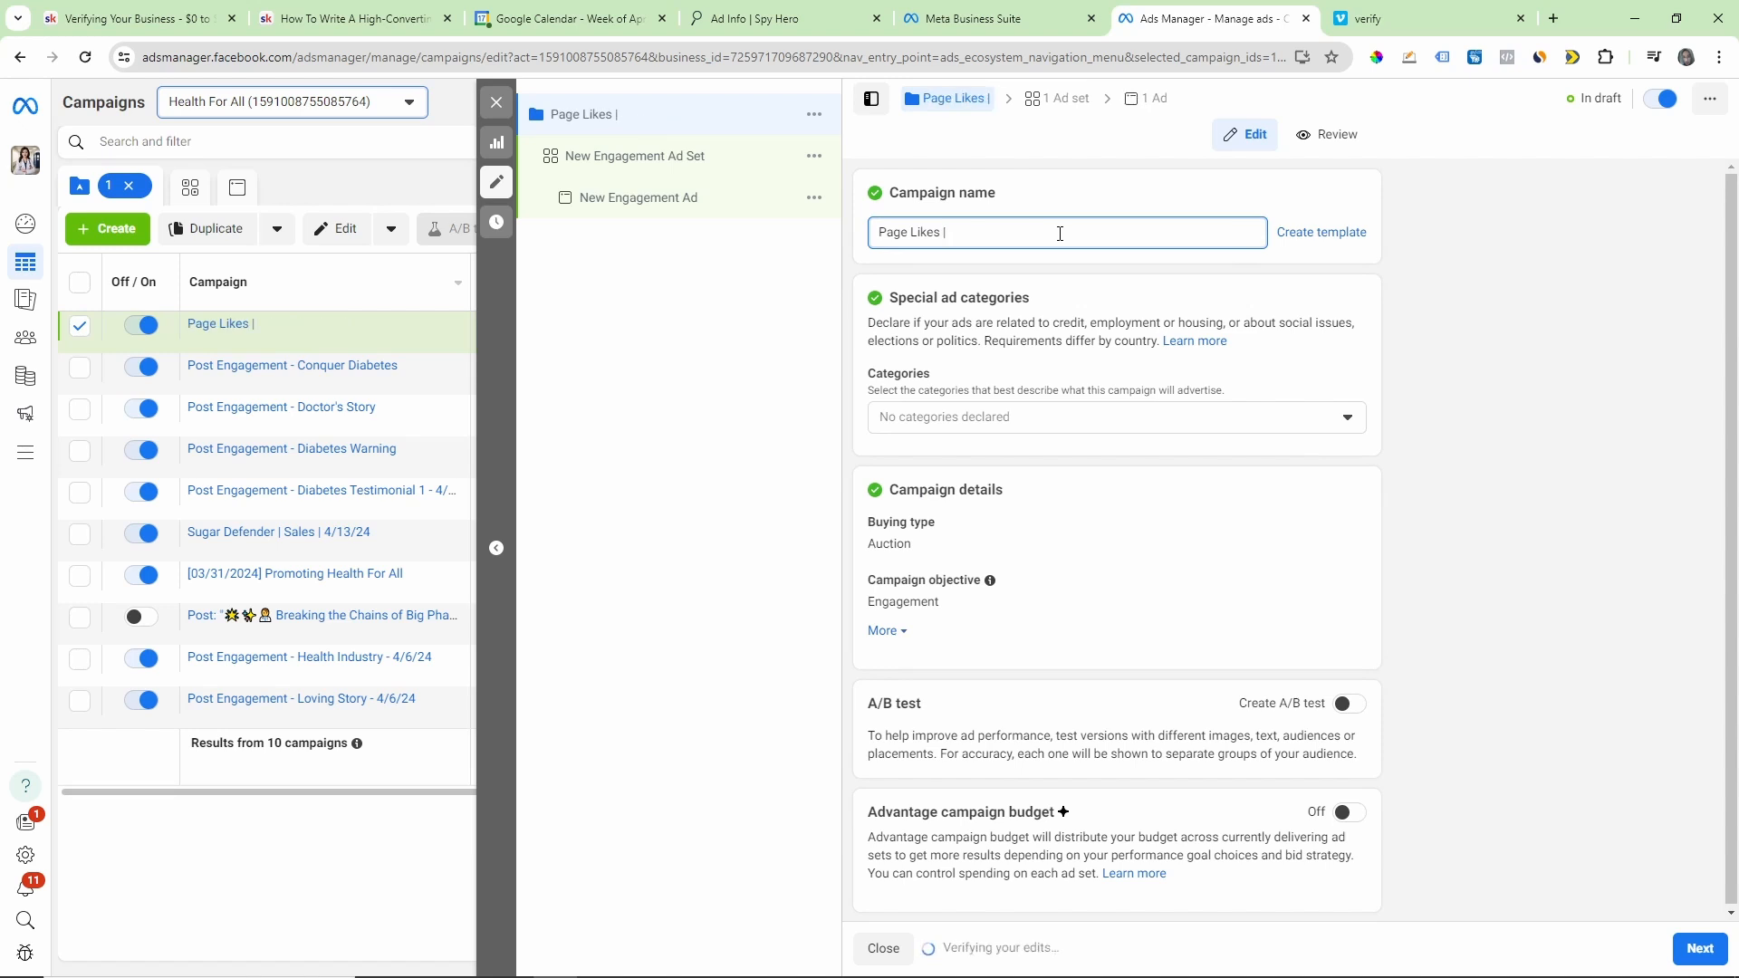
text( Suagr)
key(BackSpace)
key(BackSpace)
key(BackSpace)
key(BackSpace)
text(Health For All)
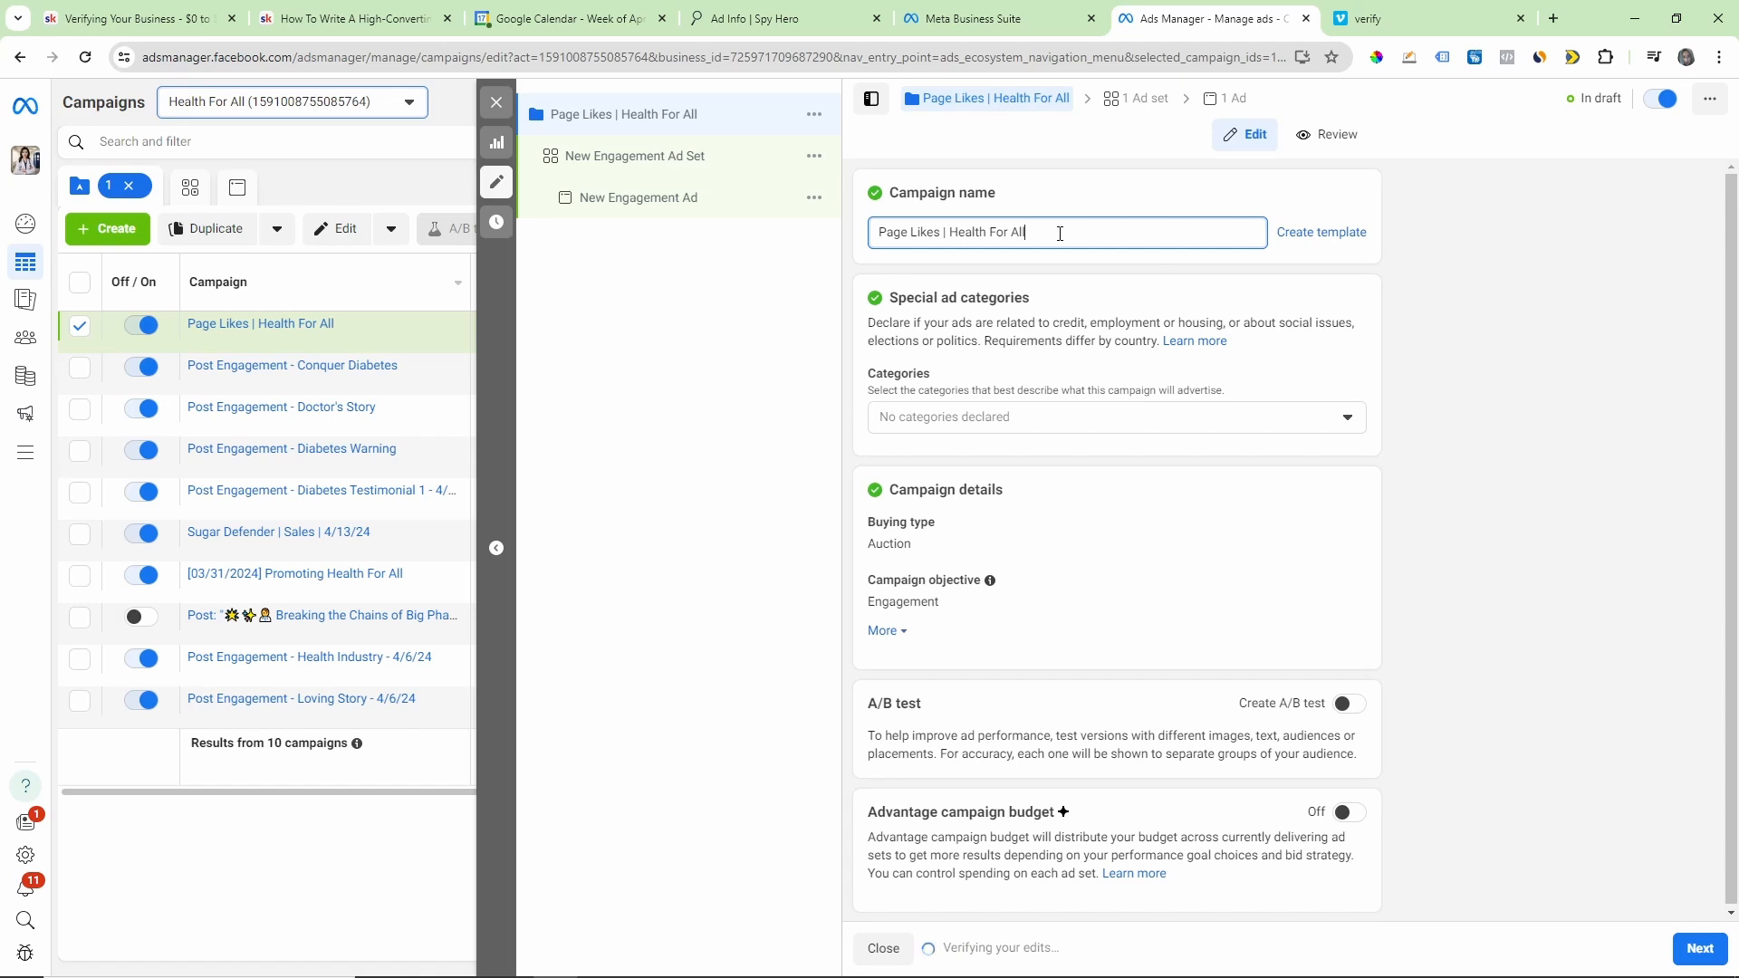
text( |)
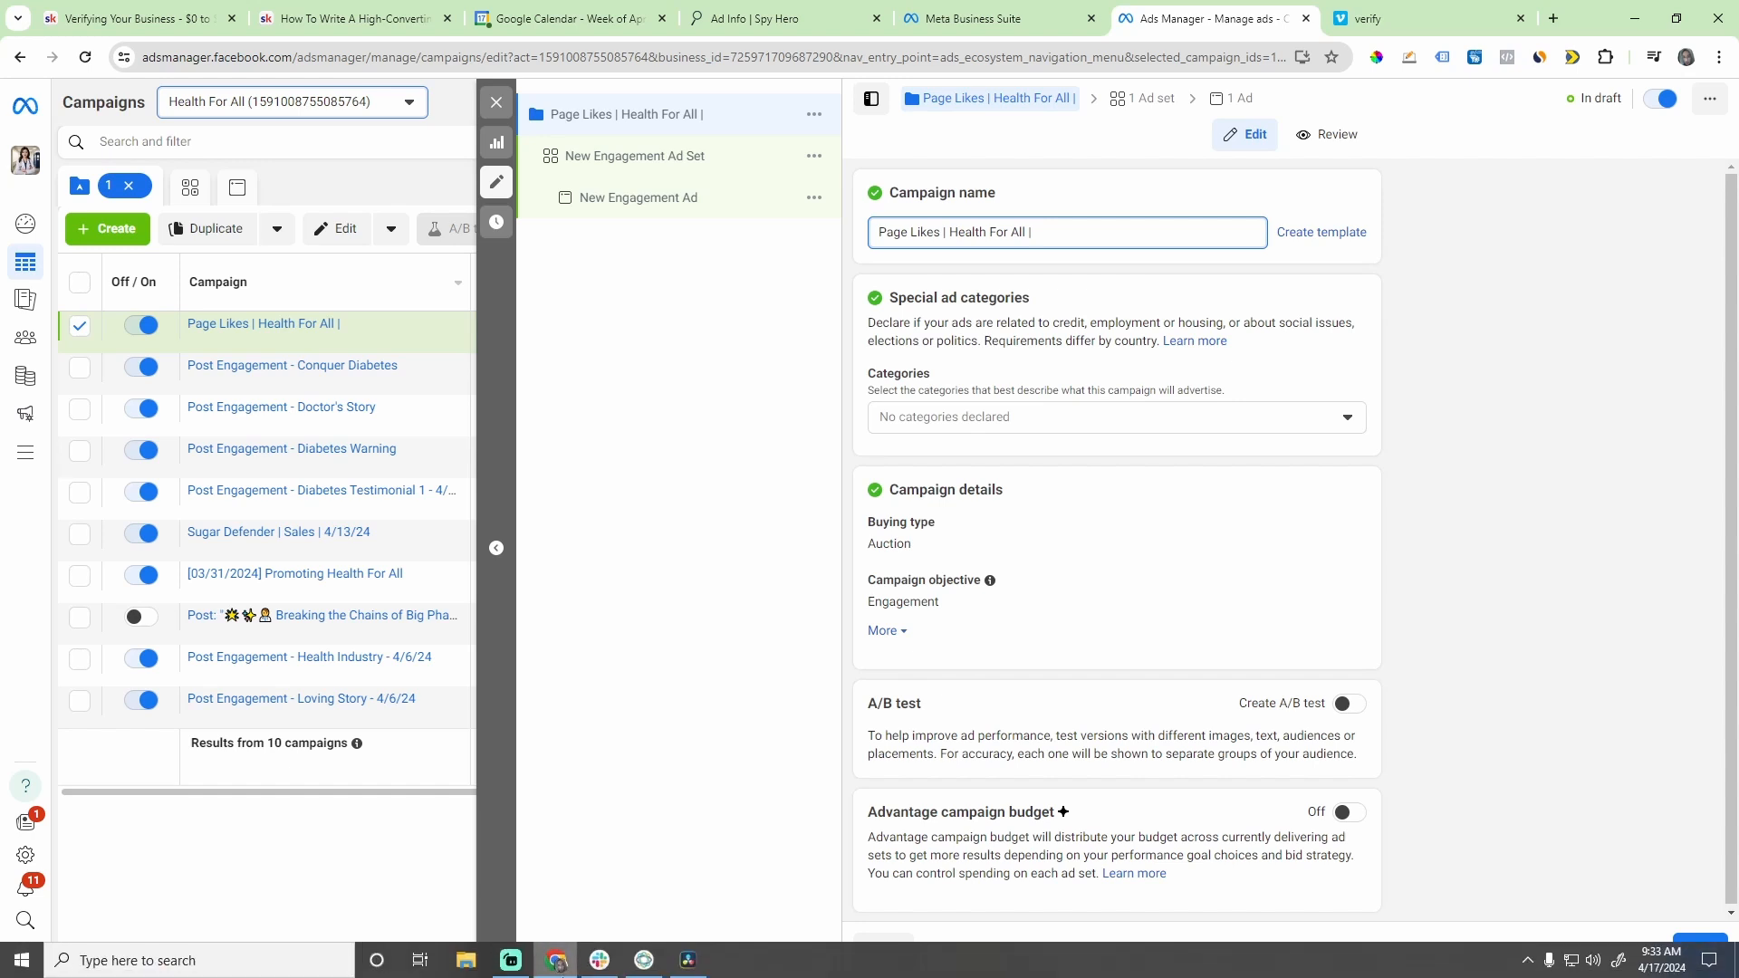
text(04)
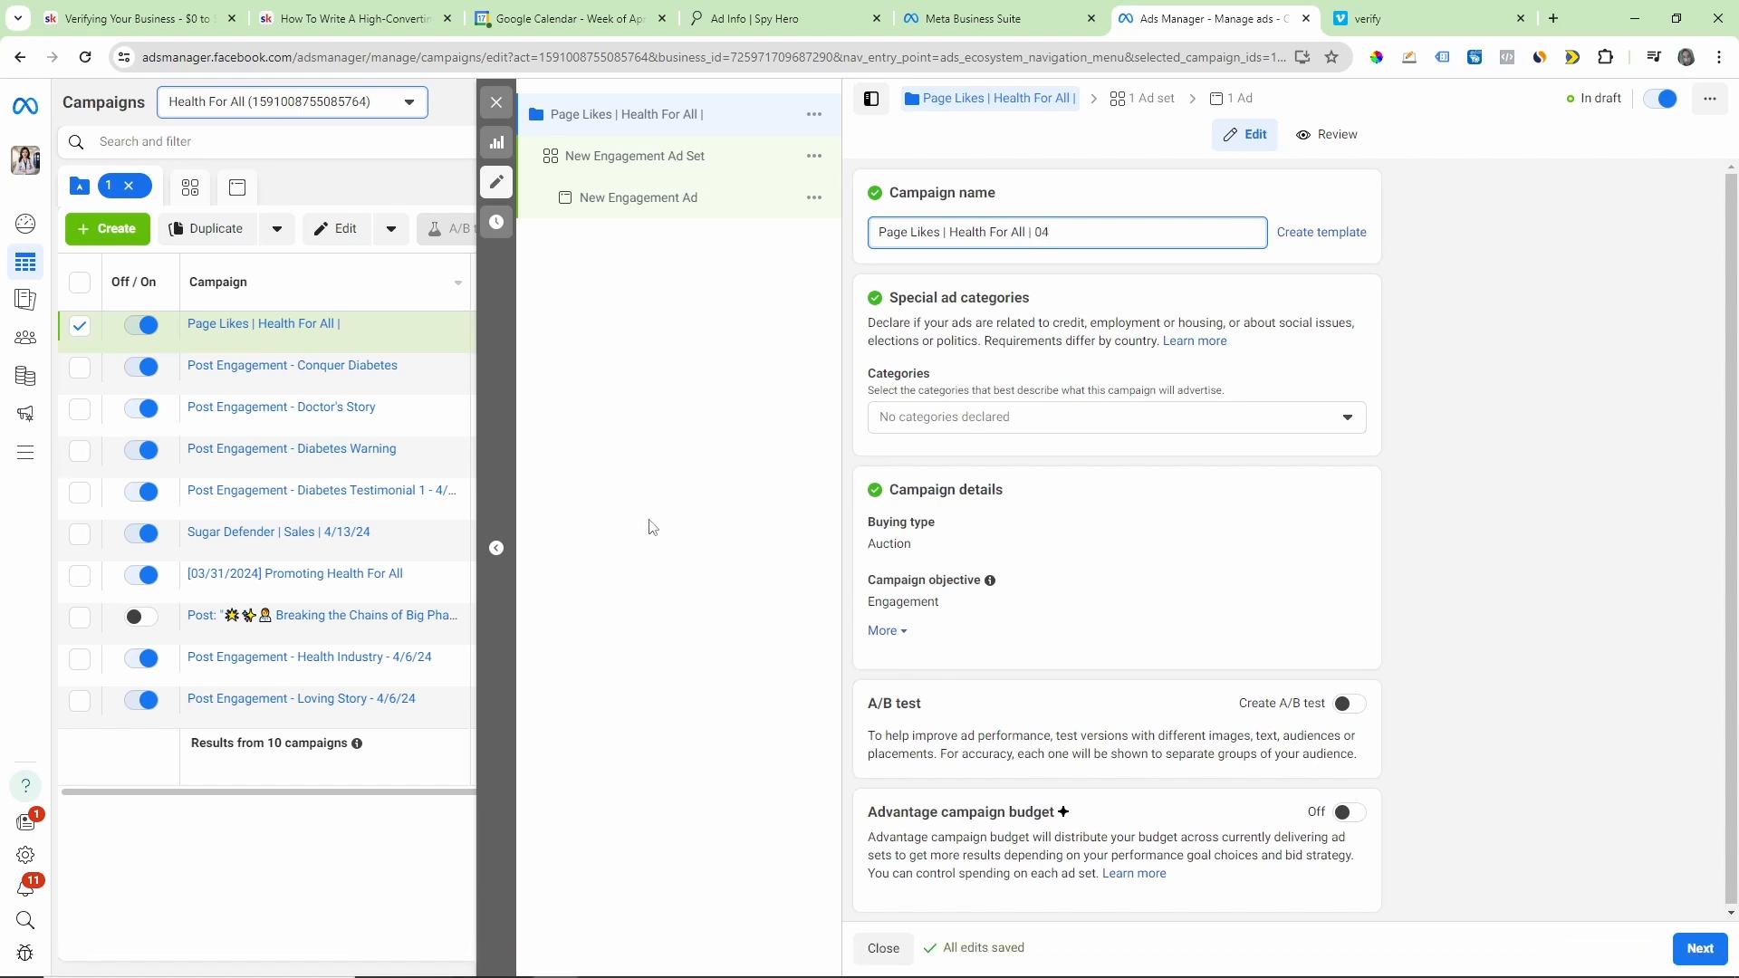
text(/17/24)
click(1181, 290)
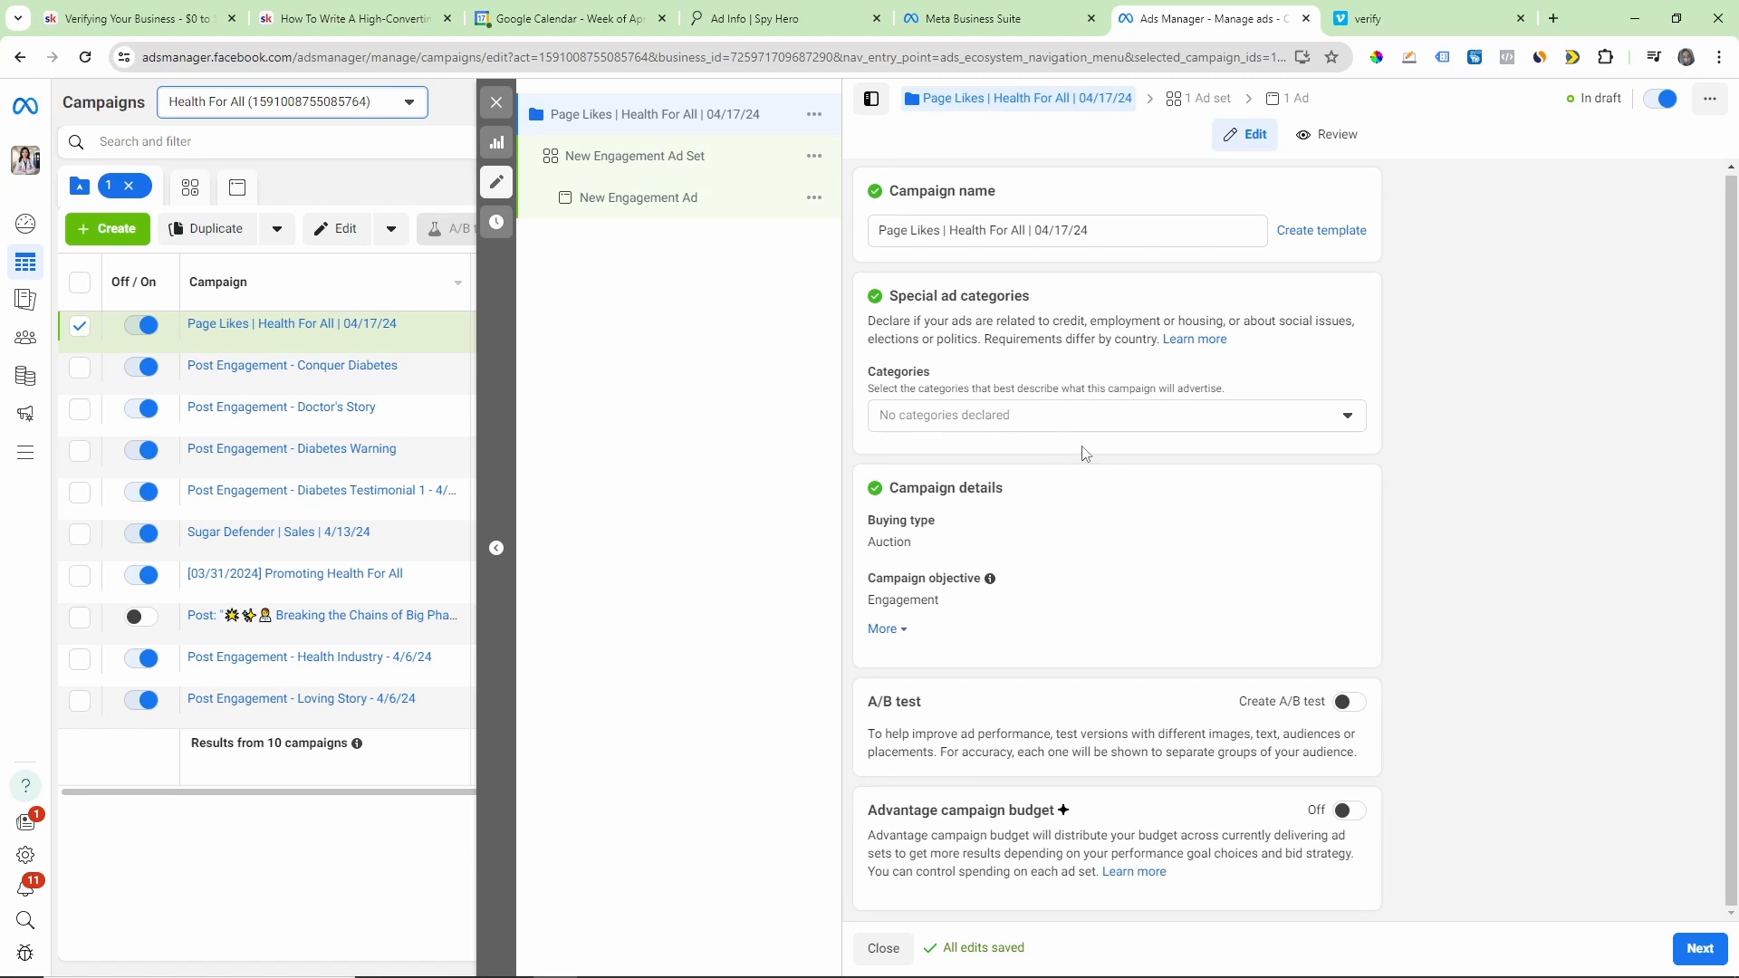
Step: Continue to the ad set settings and rename the ad set "Page Likes"
click(1686, 962)
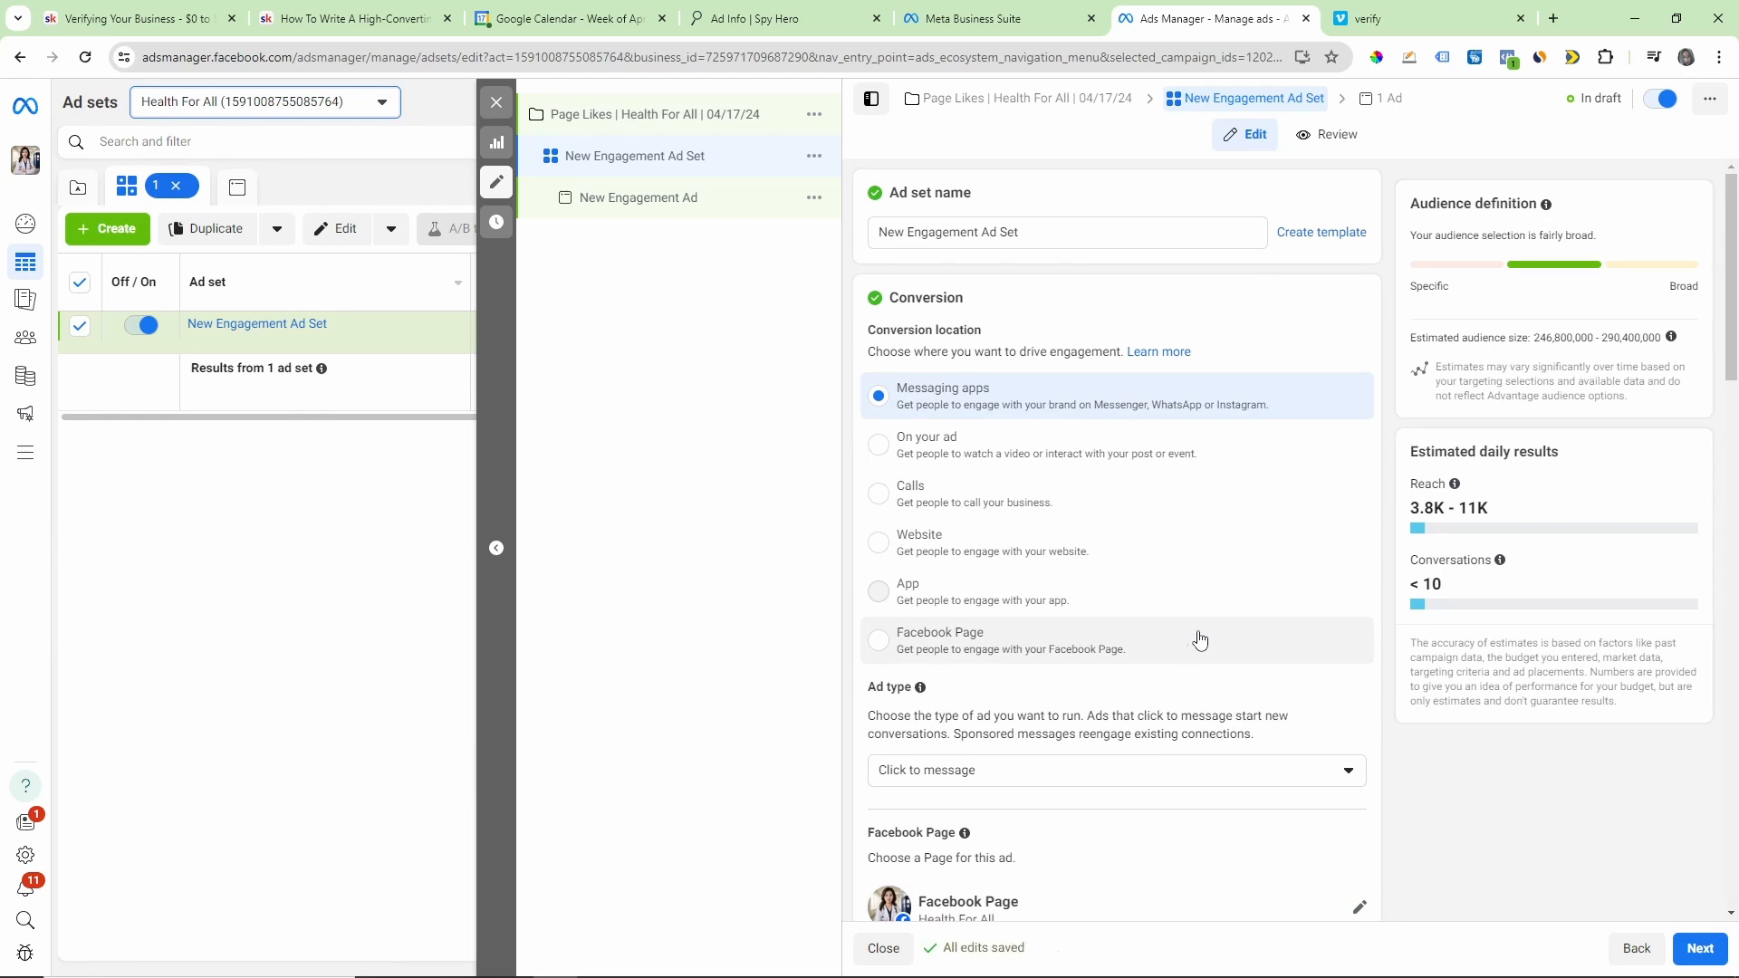
triple_click(1019, 233)
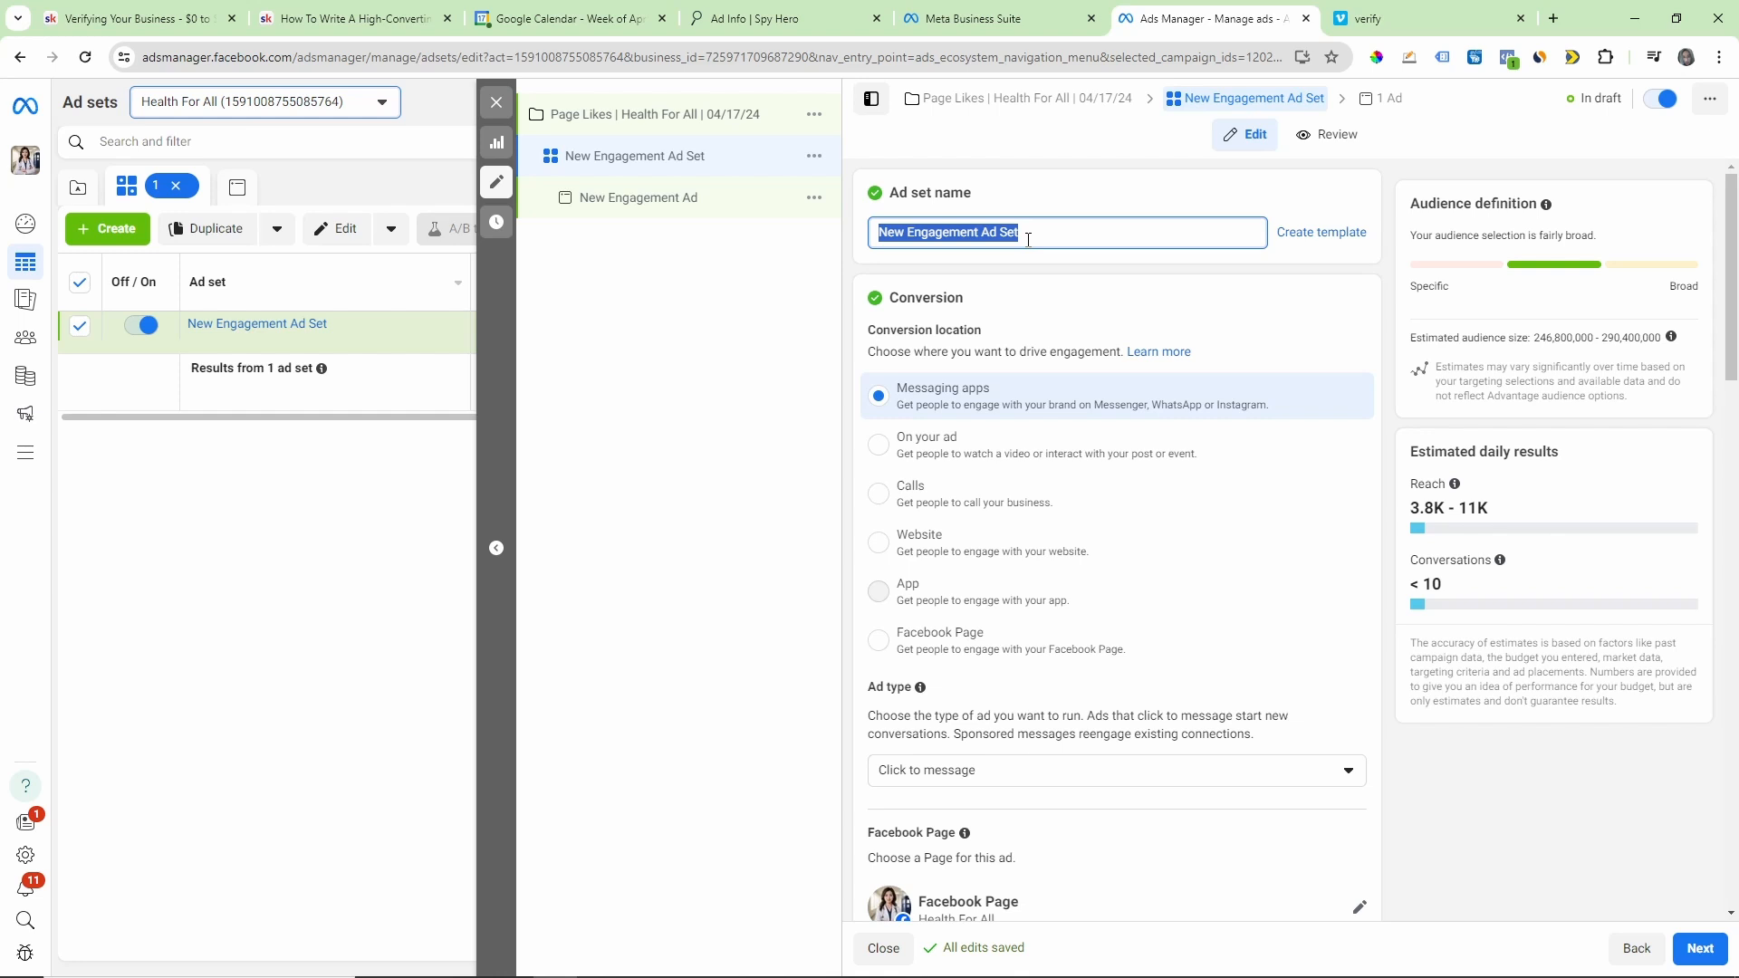
text(Page KLikes)
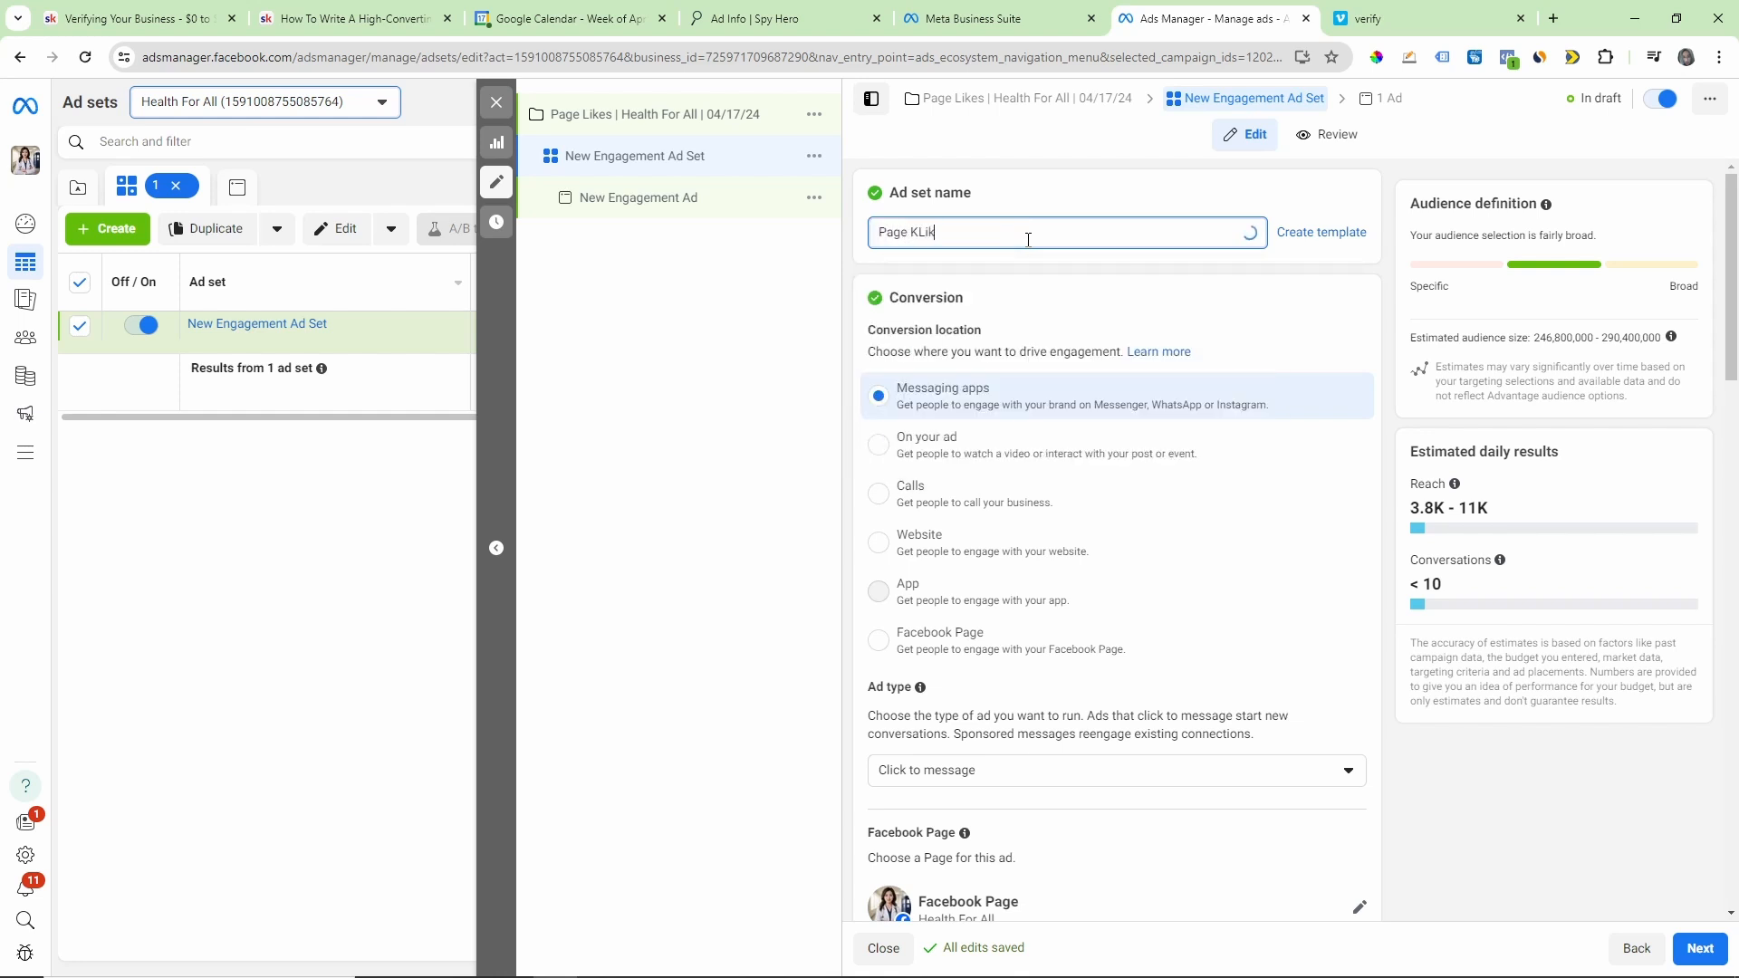
key(Left)
key(Left)
key(Left)
key(Left)
key(Left)
key(BackSpace)
click(1082, 275)
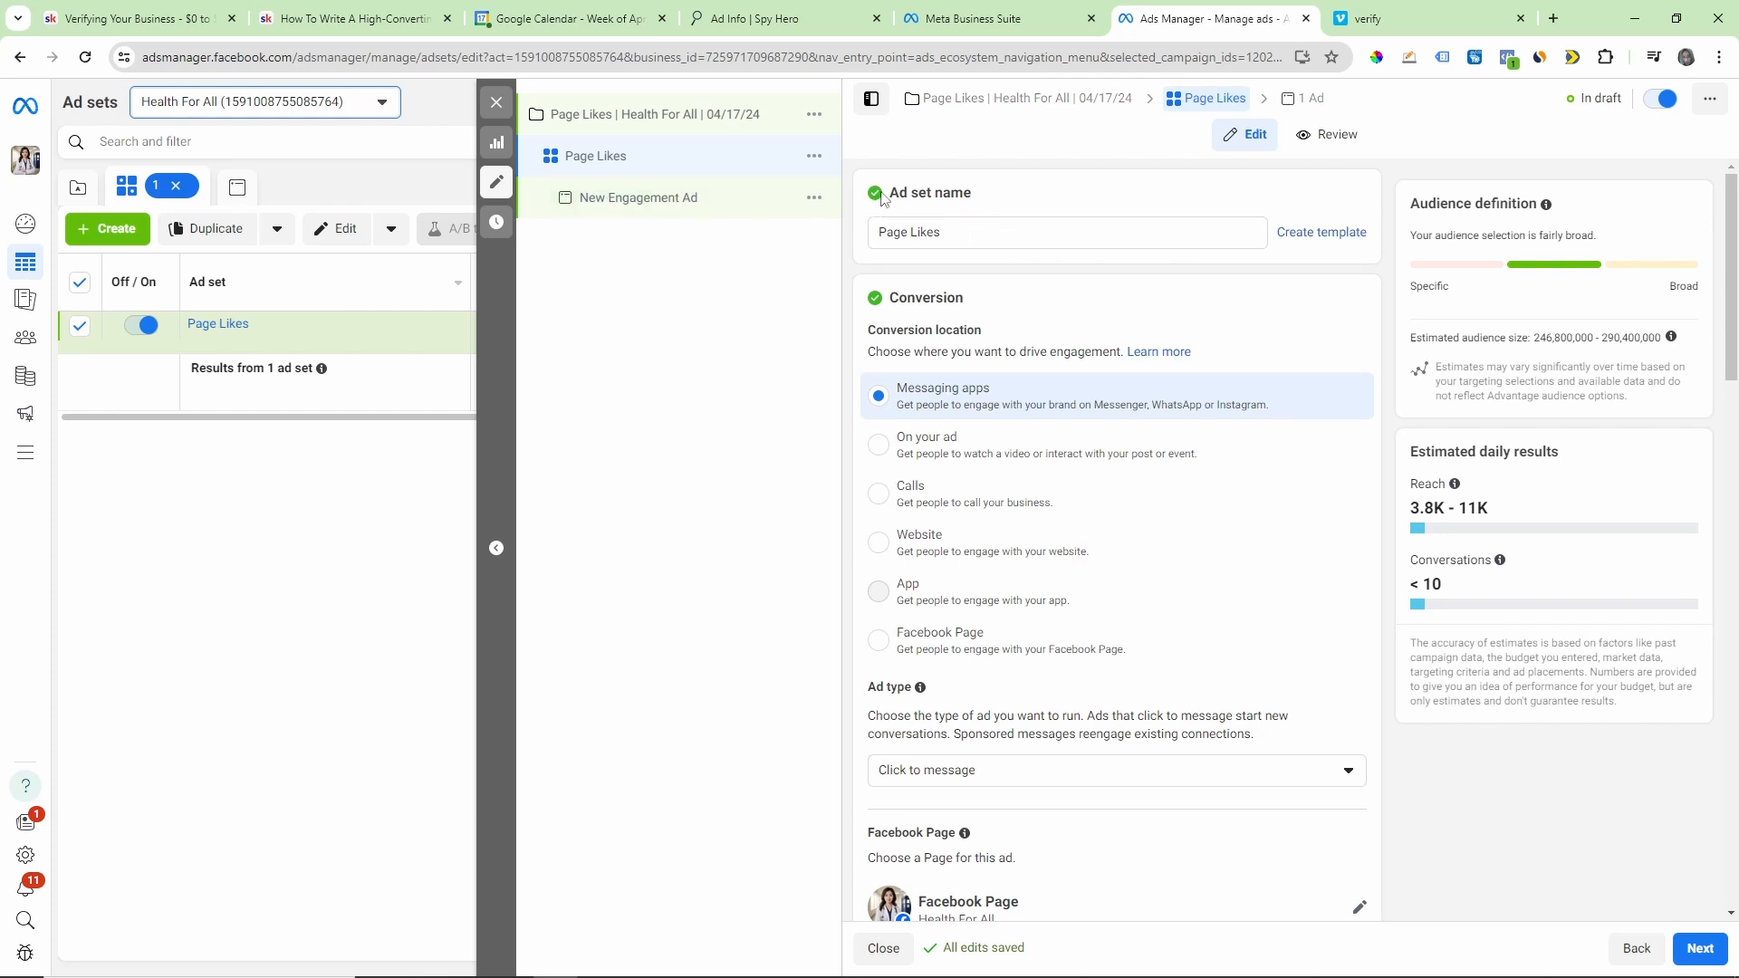
Step: Set the ad set's conversion location to Facebook Page and choose Health For All as the page
scroll(1168, 344, down, 1)
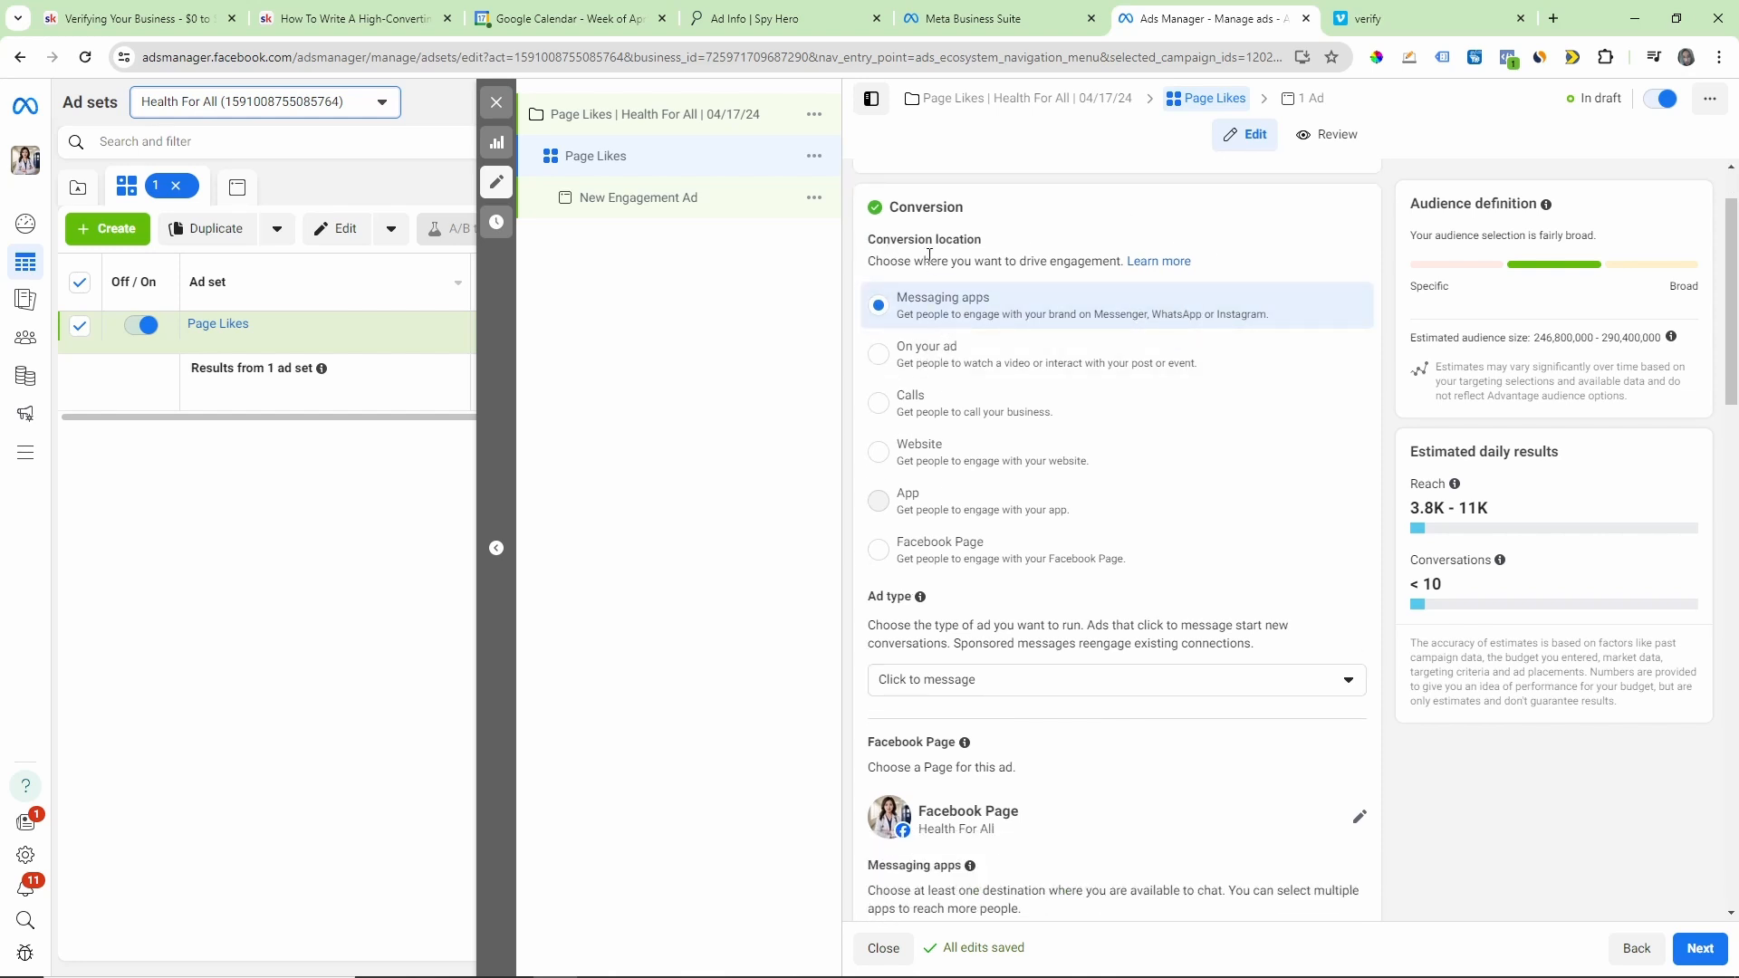
drag(866, 243, 997, 252)
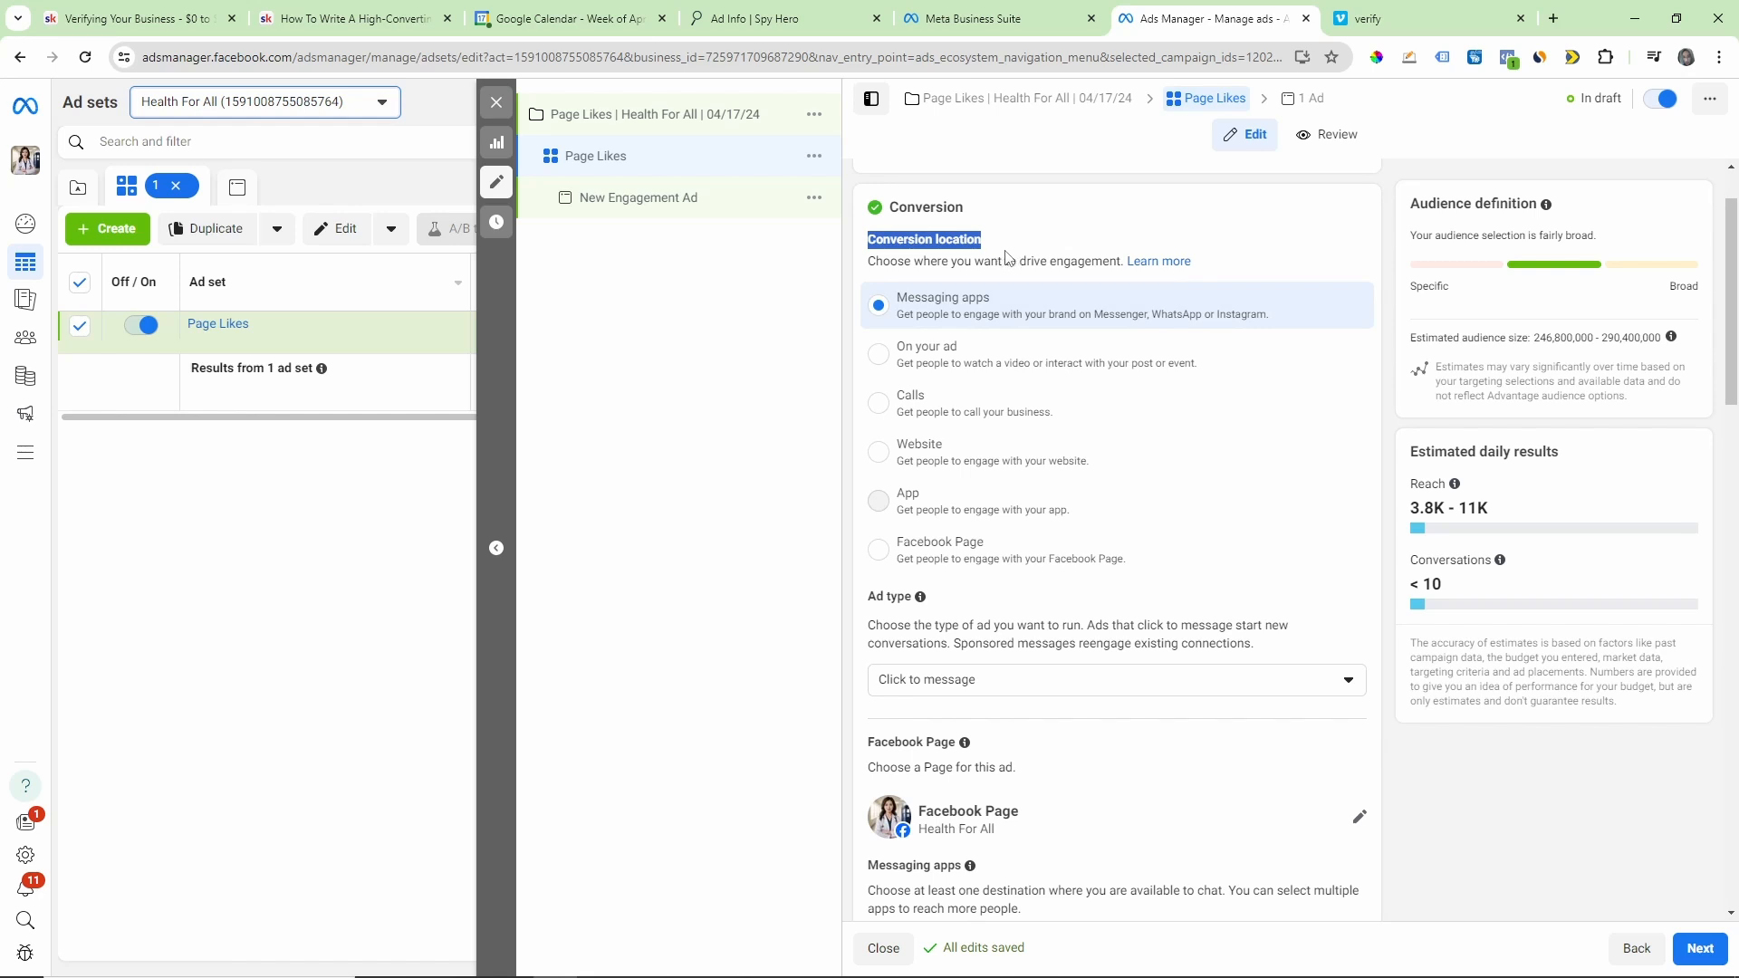
click(906, 562)
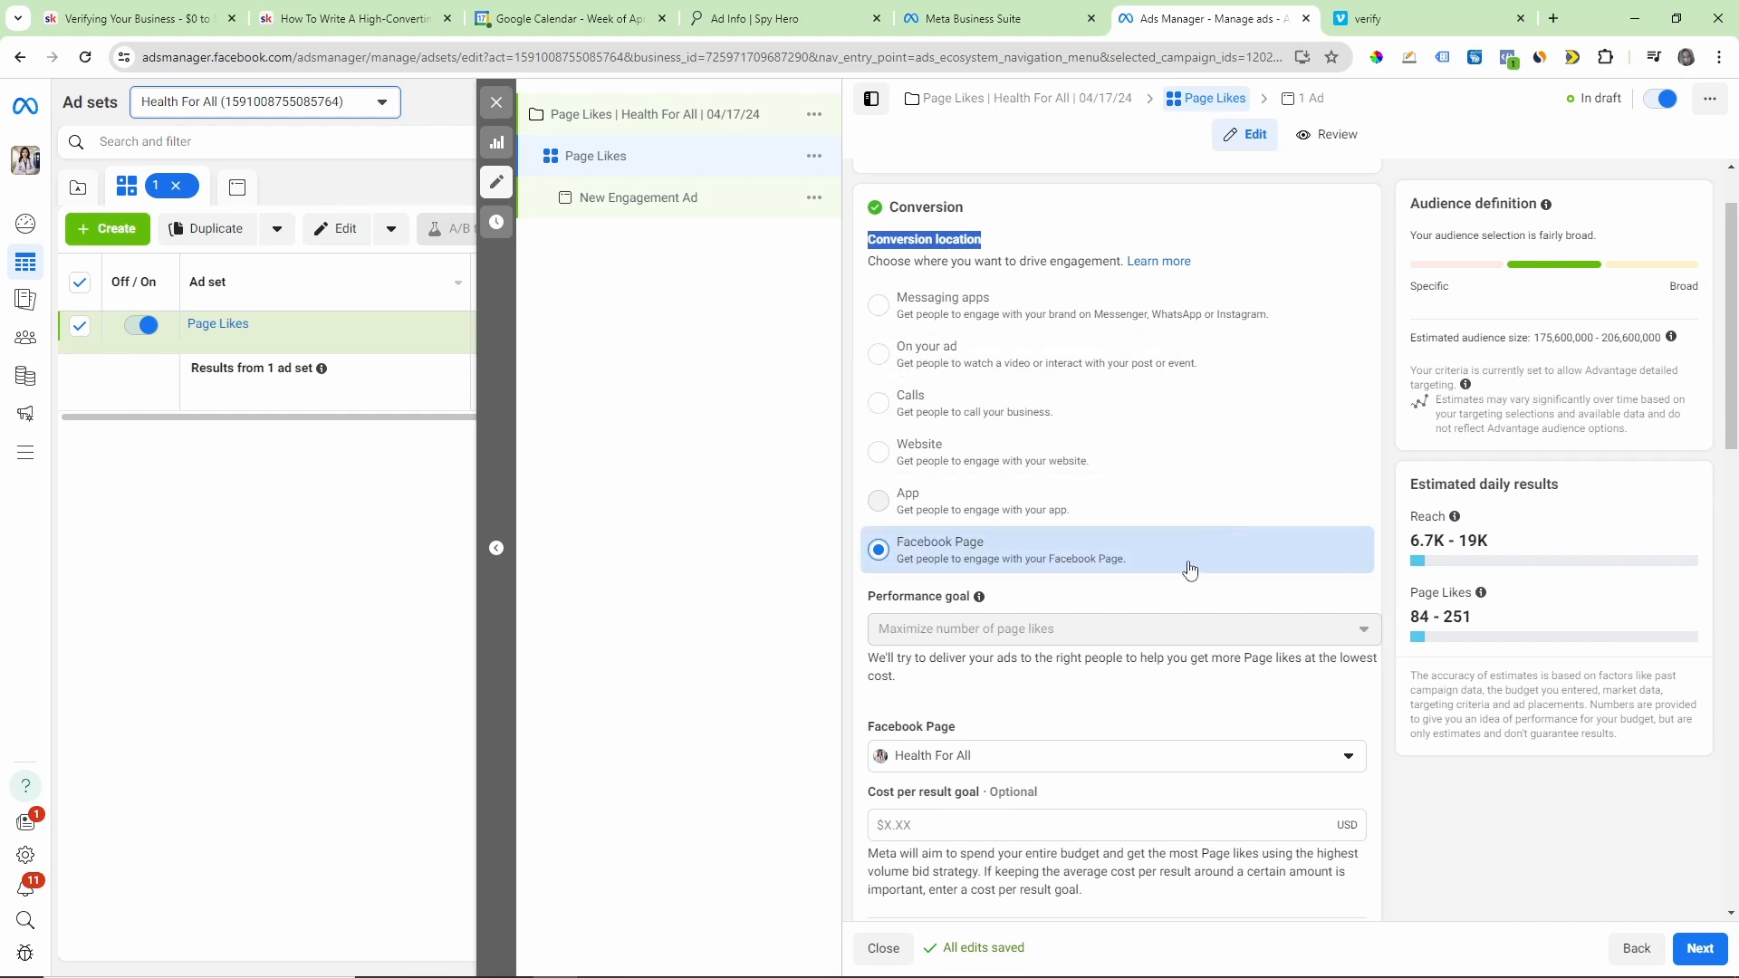
scroll(1204, 566, down, 3)
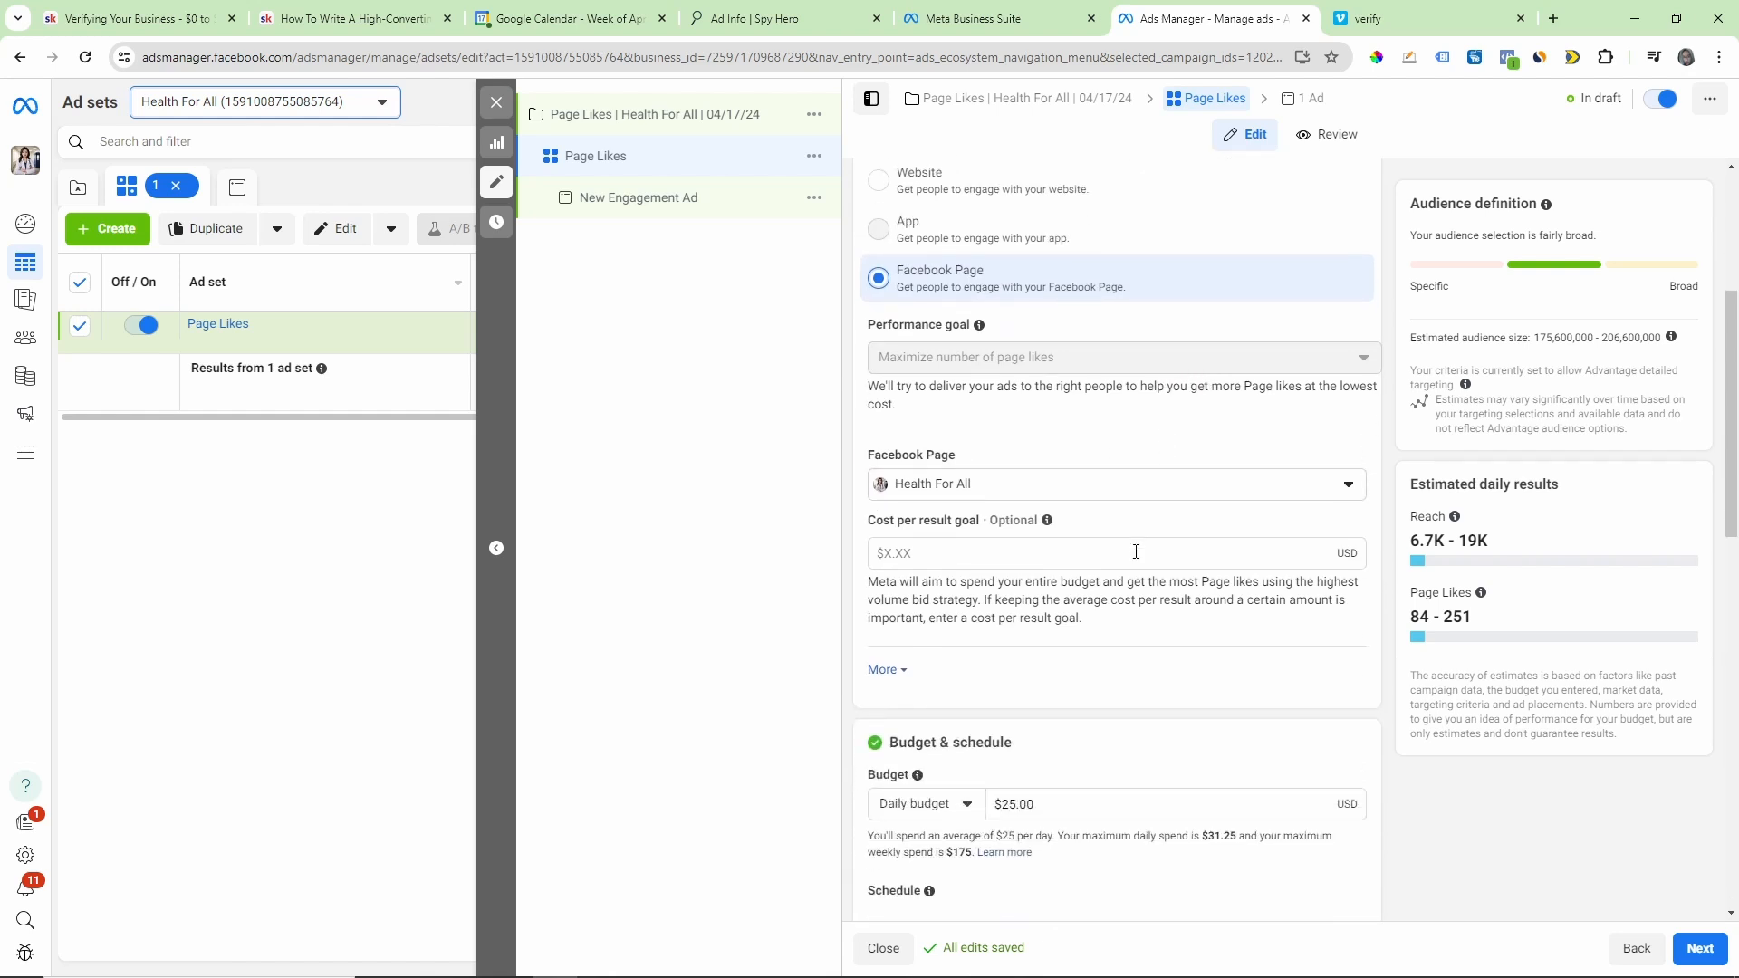
click(922, 485)
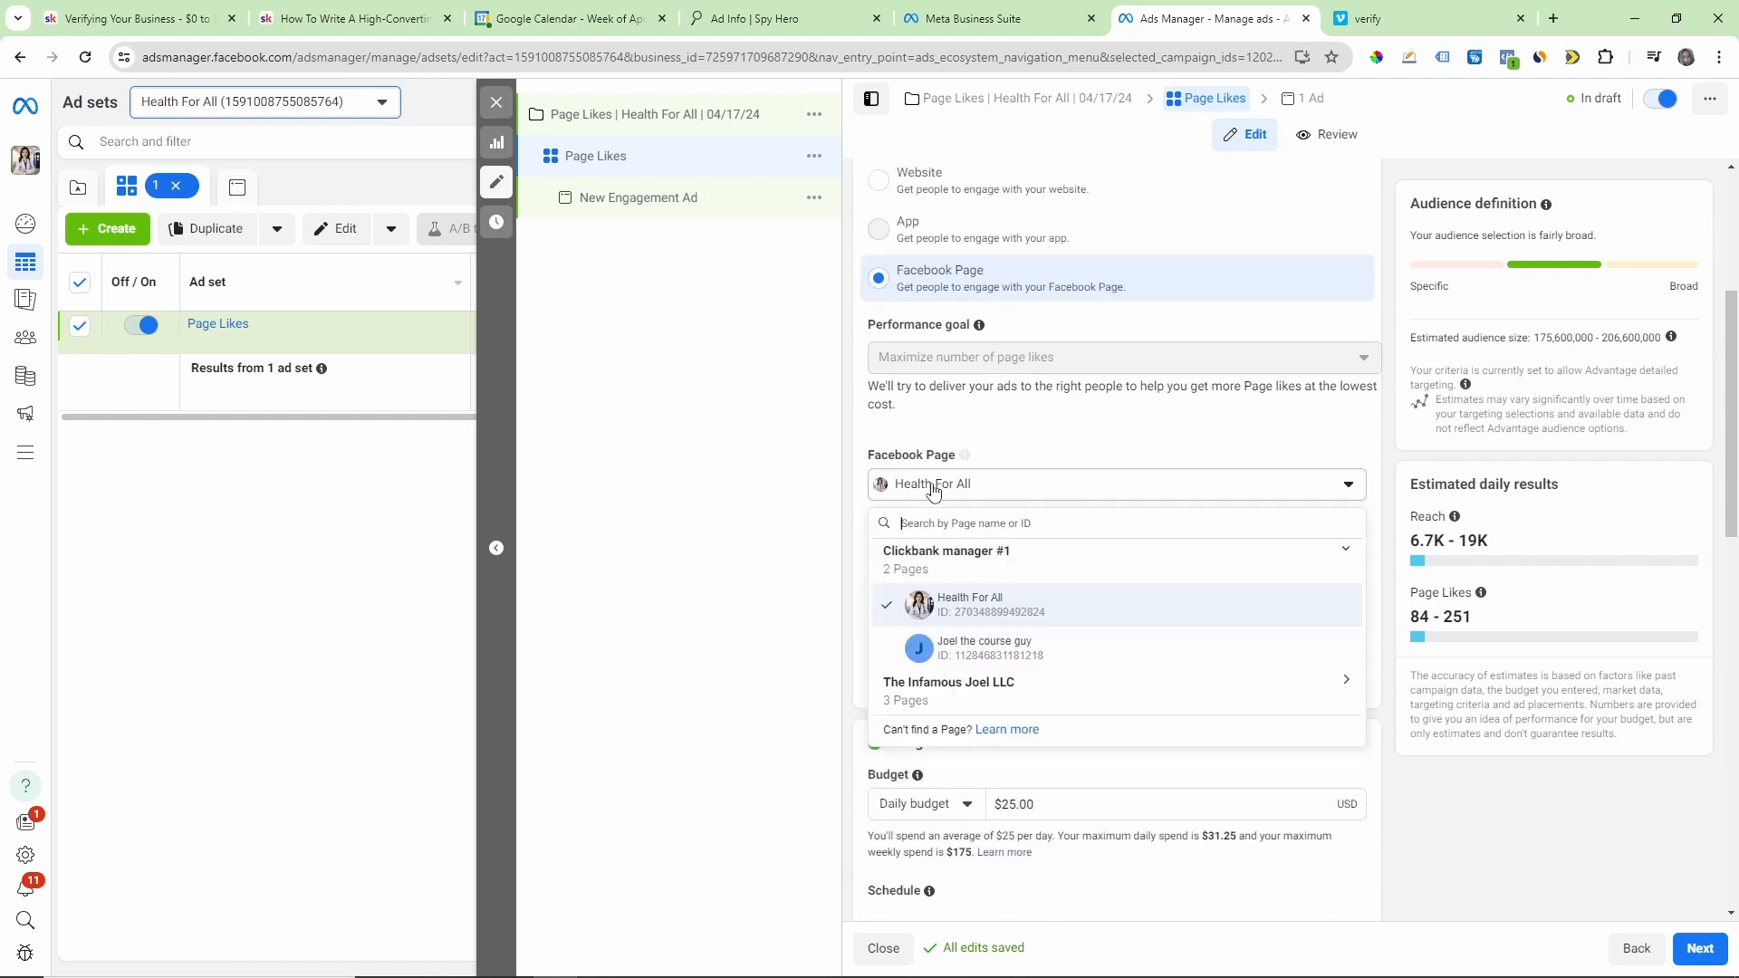
click(960, 602)
Step: Set the ad set's daily budget to $15
scroll(1086, 446, down, 4)
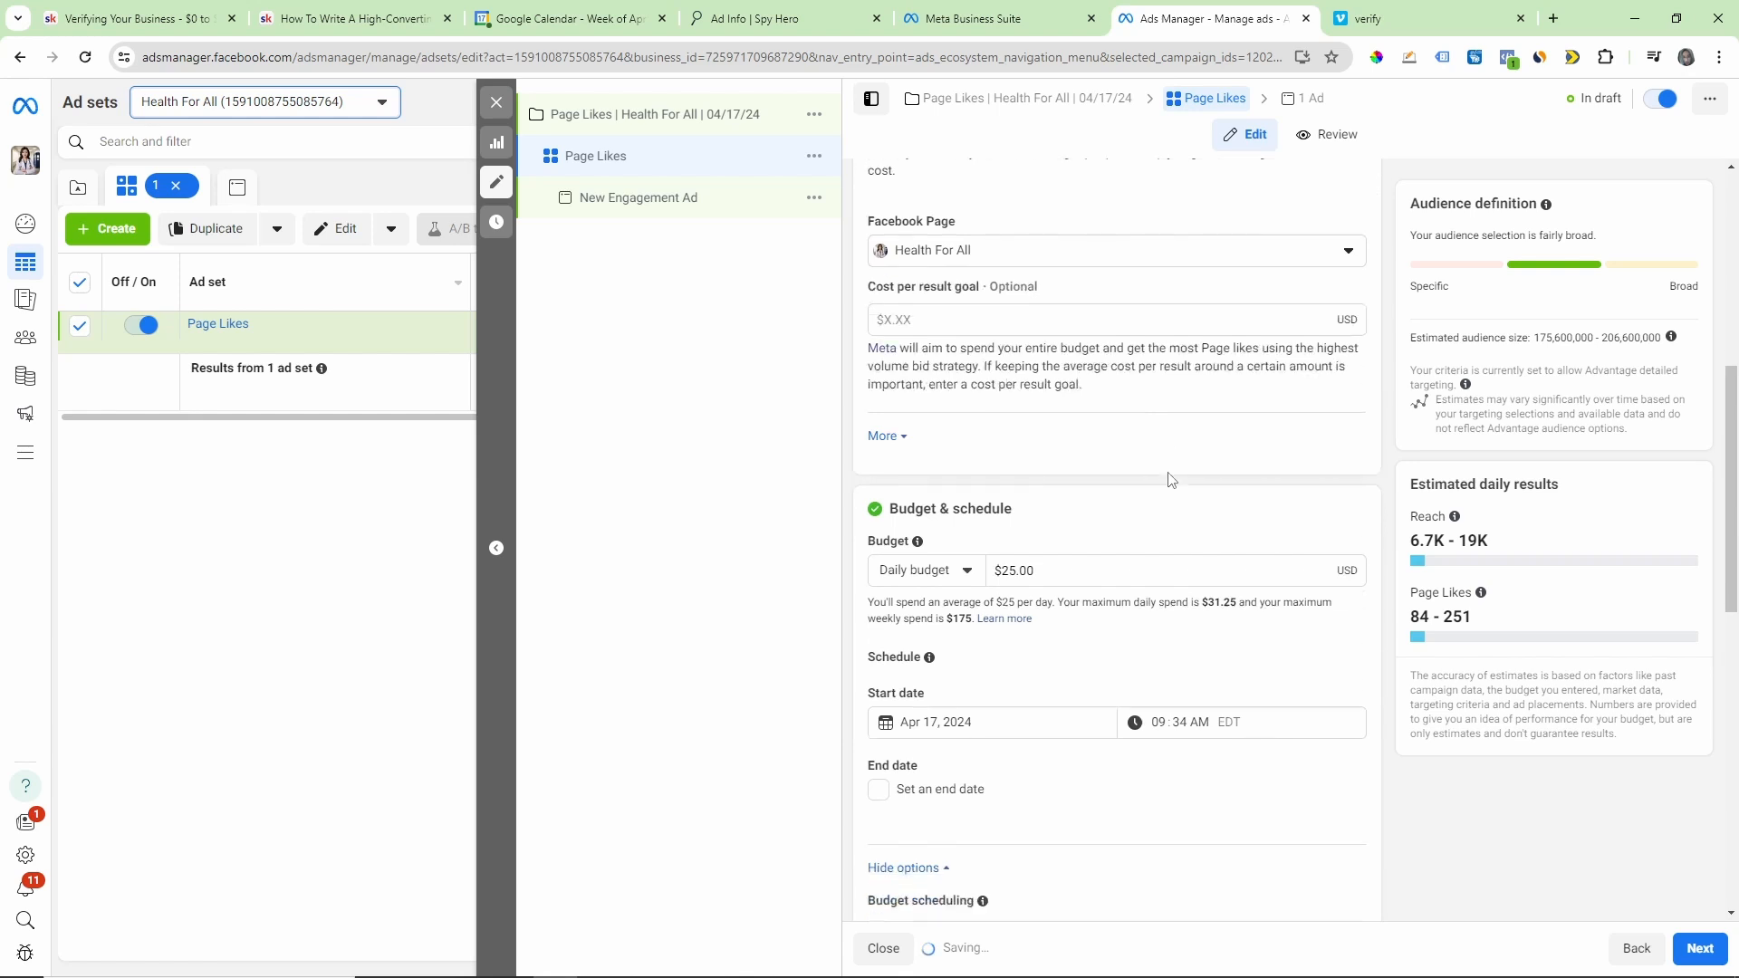
triple_click(1022, 443)
key(BackSpace)
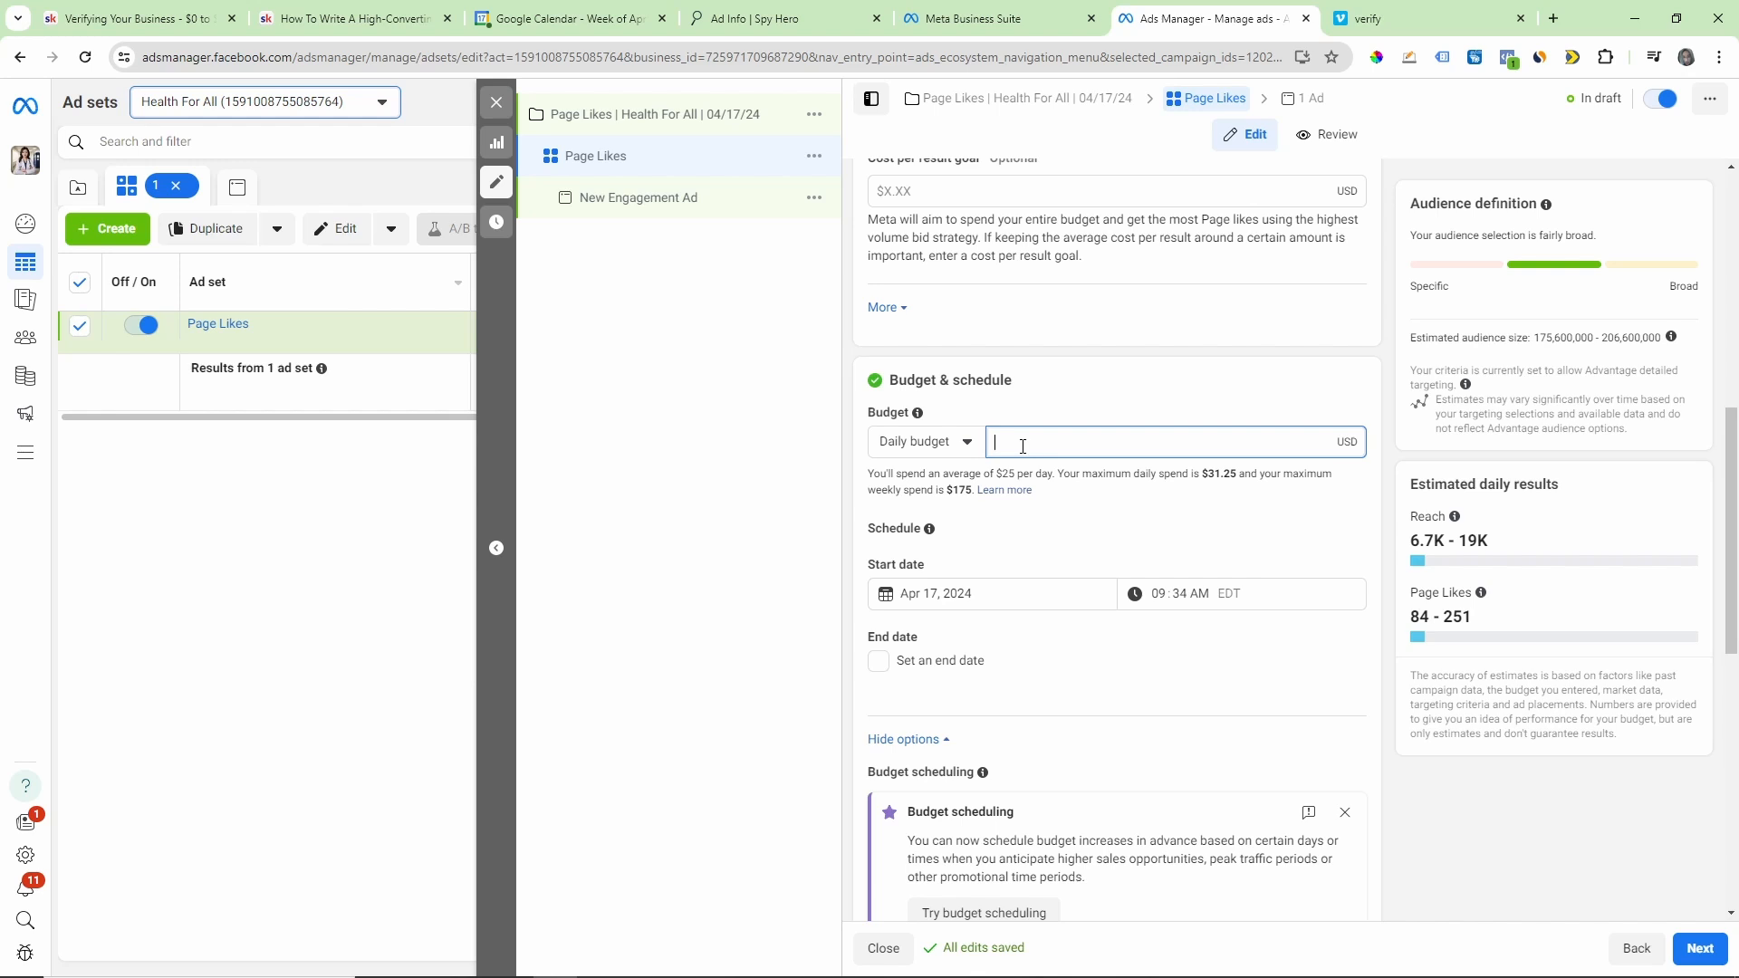
text(15)
click(1152, 417)
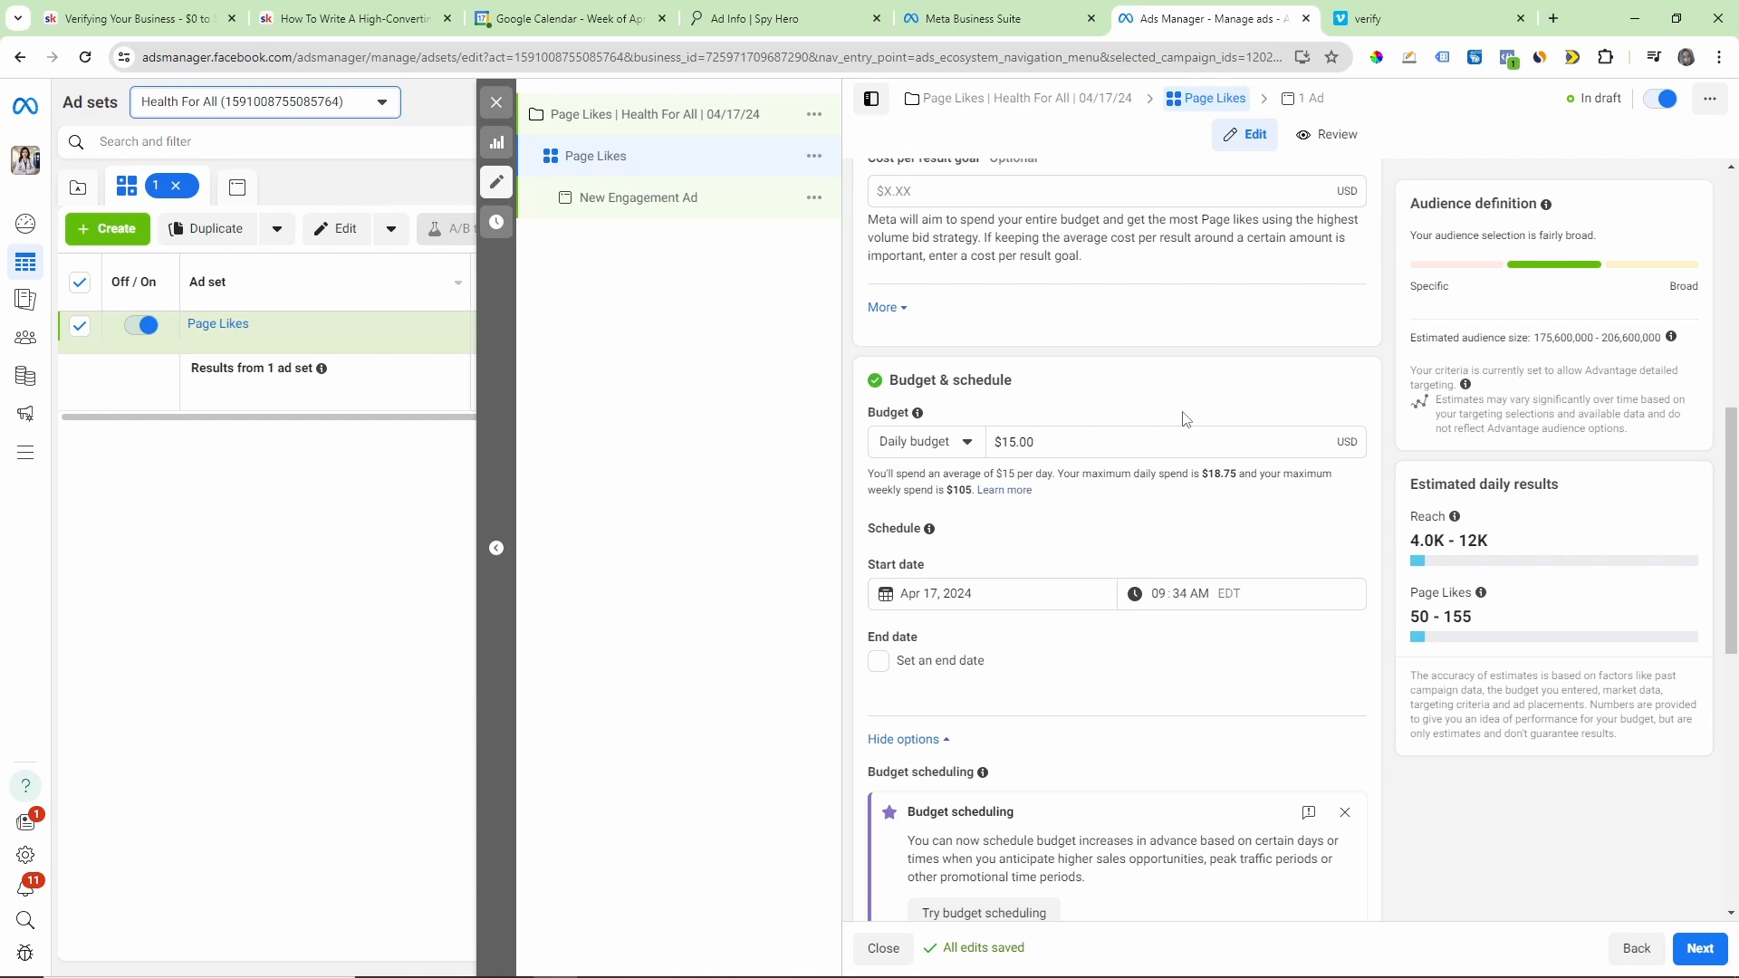
Step: Look over the budget and schedule options of the ad set, including the start date and start time
scroll(1186, 419, down, 1)
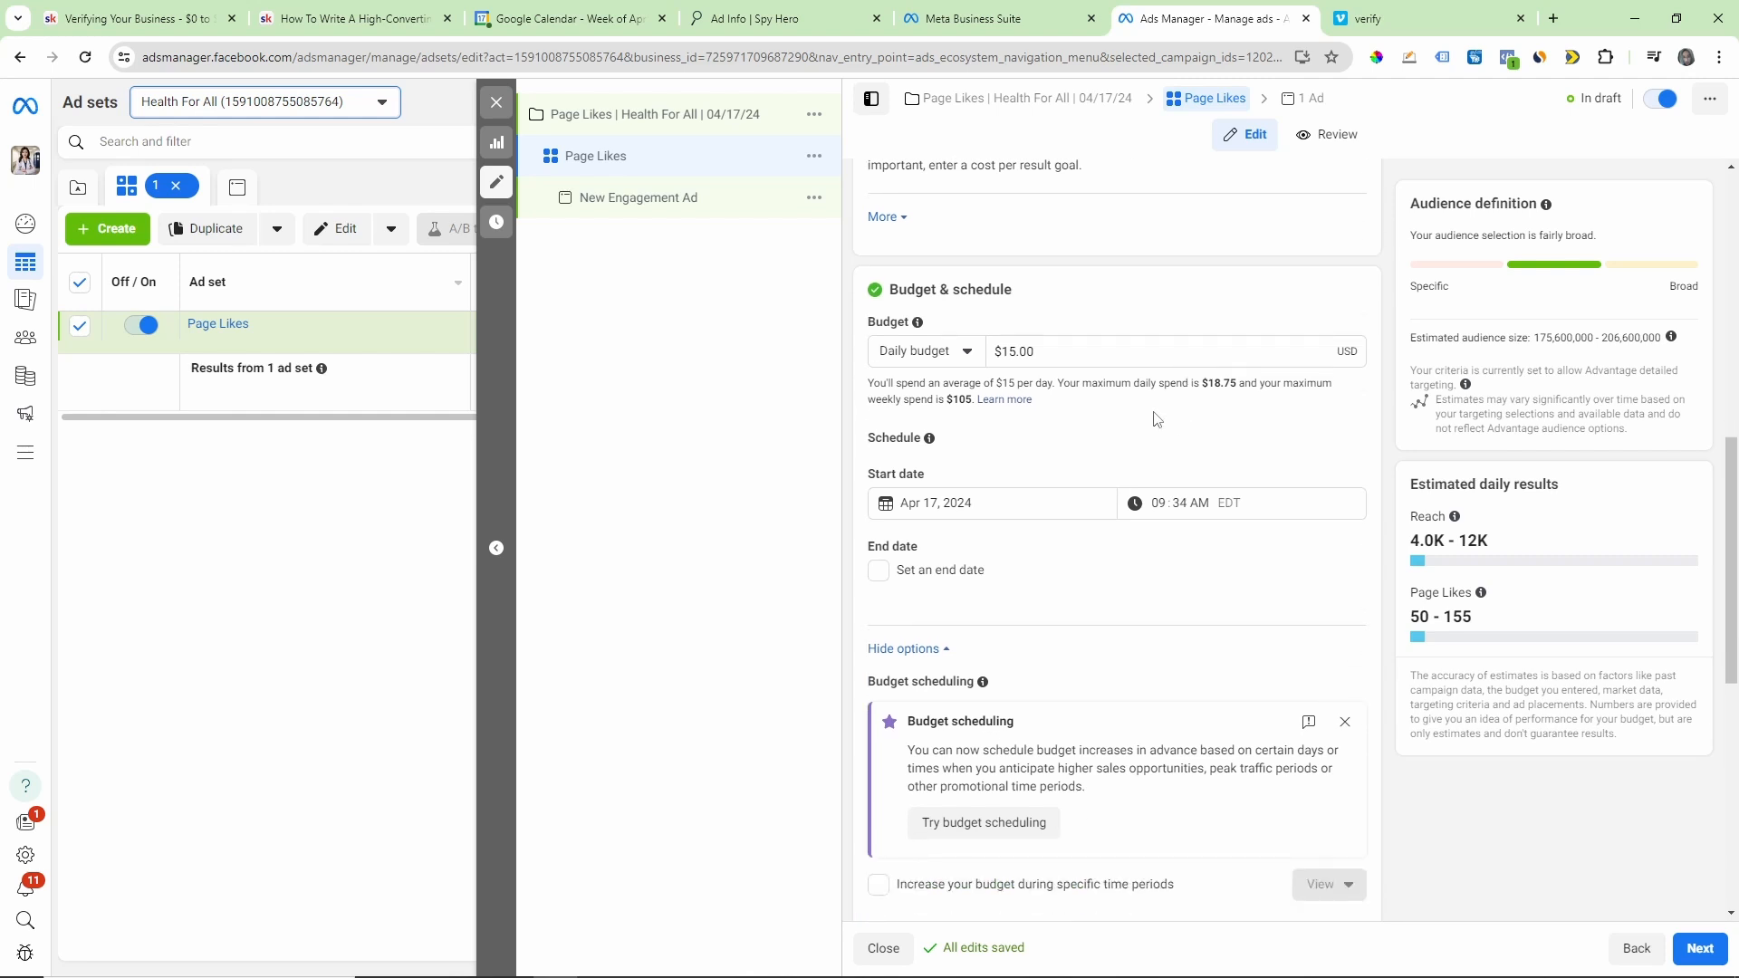
scroll(1159, 418, down, 1)
scroll(1205, 488, down, 1)
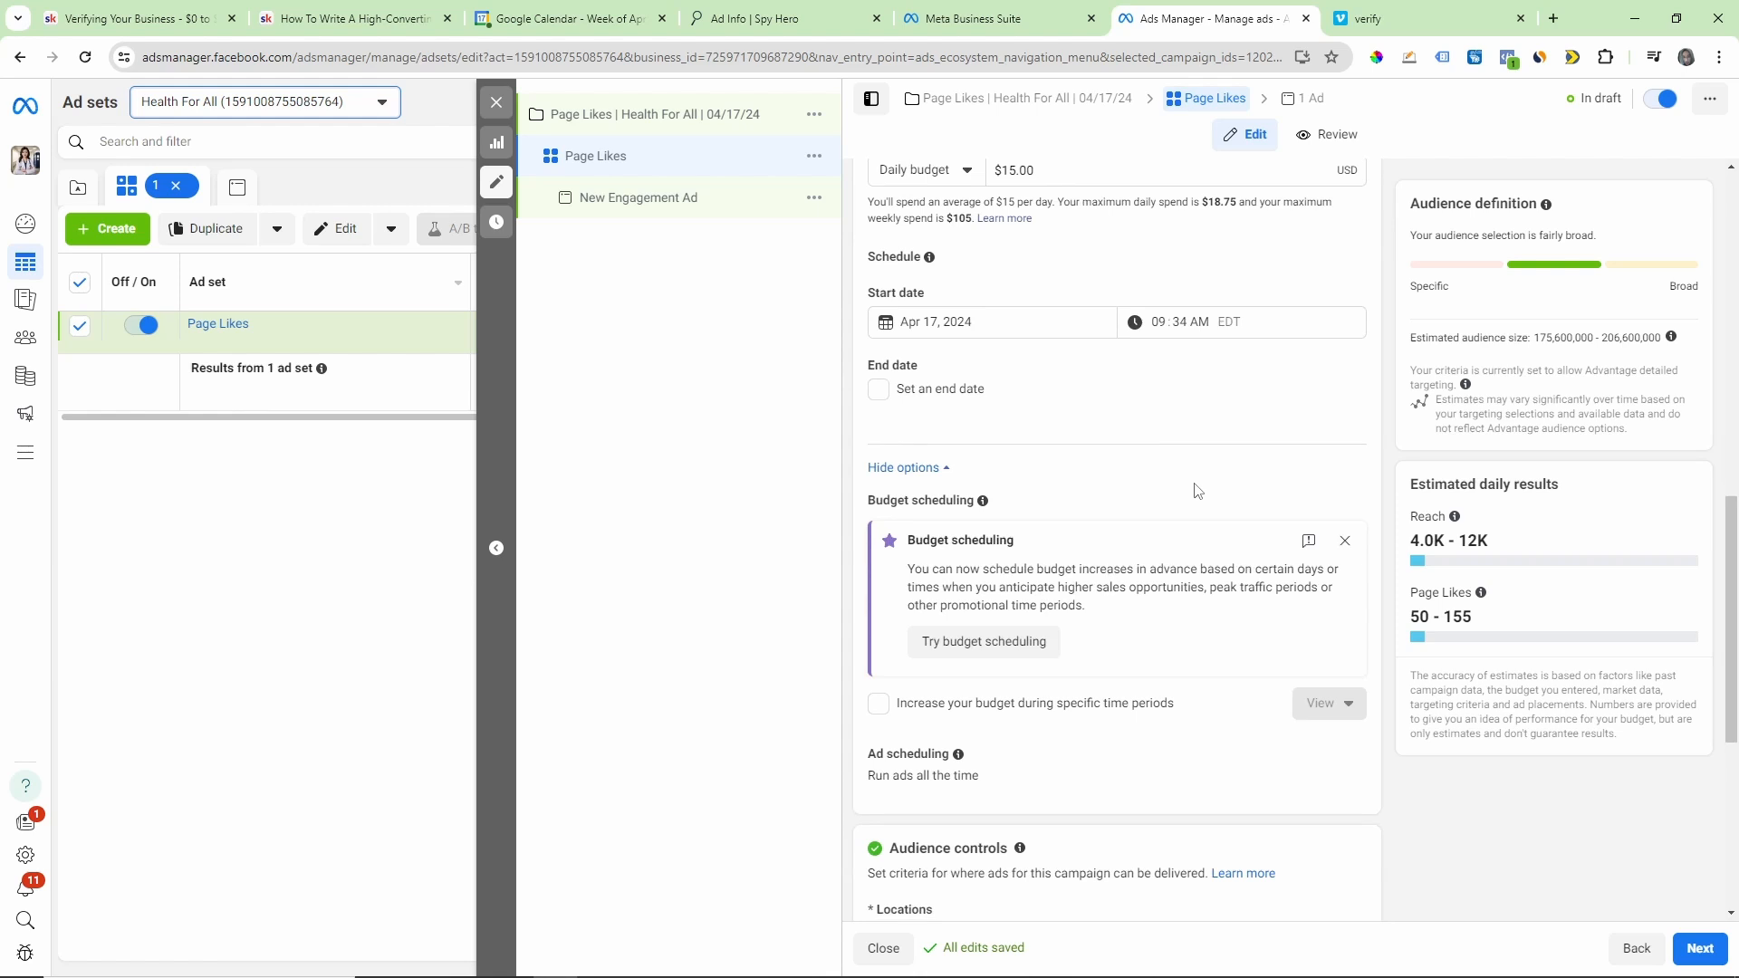
scroll(1197, 490, down, 5)
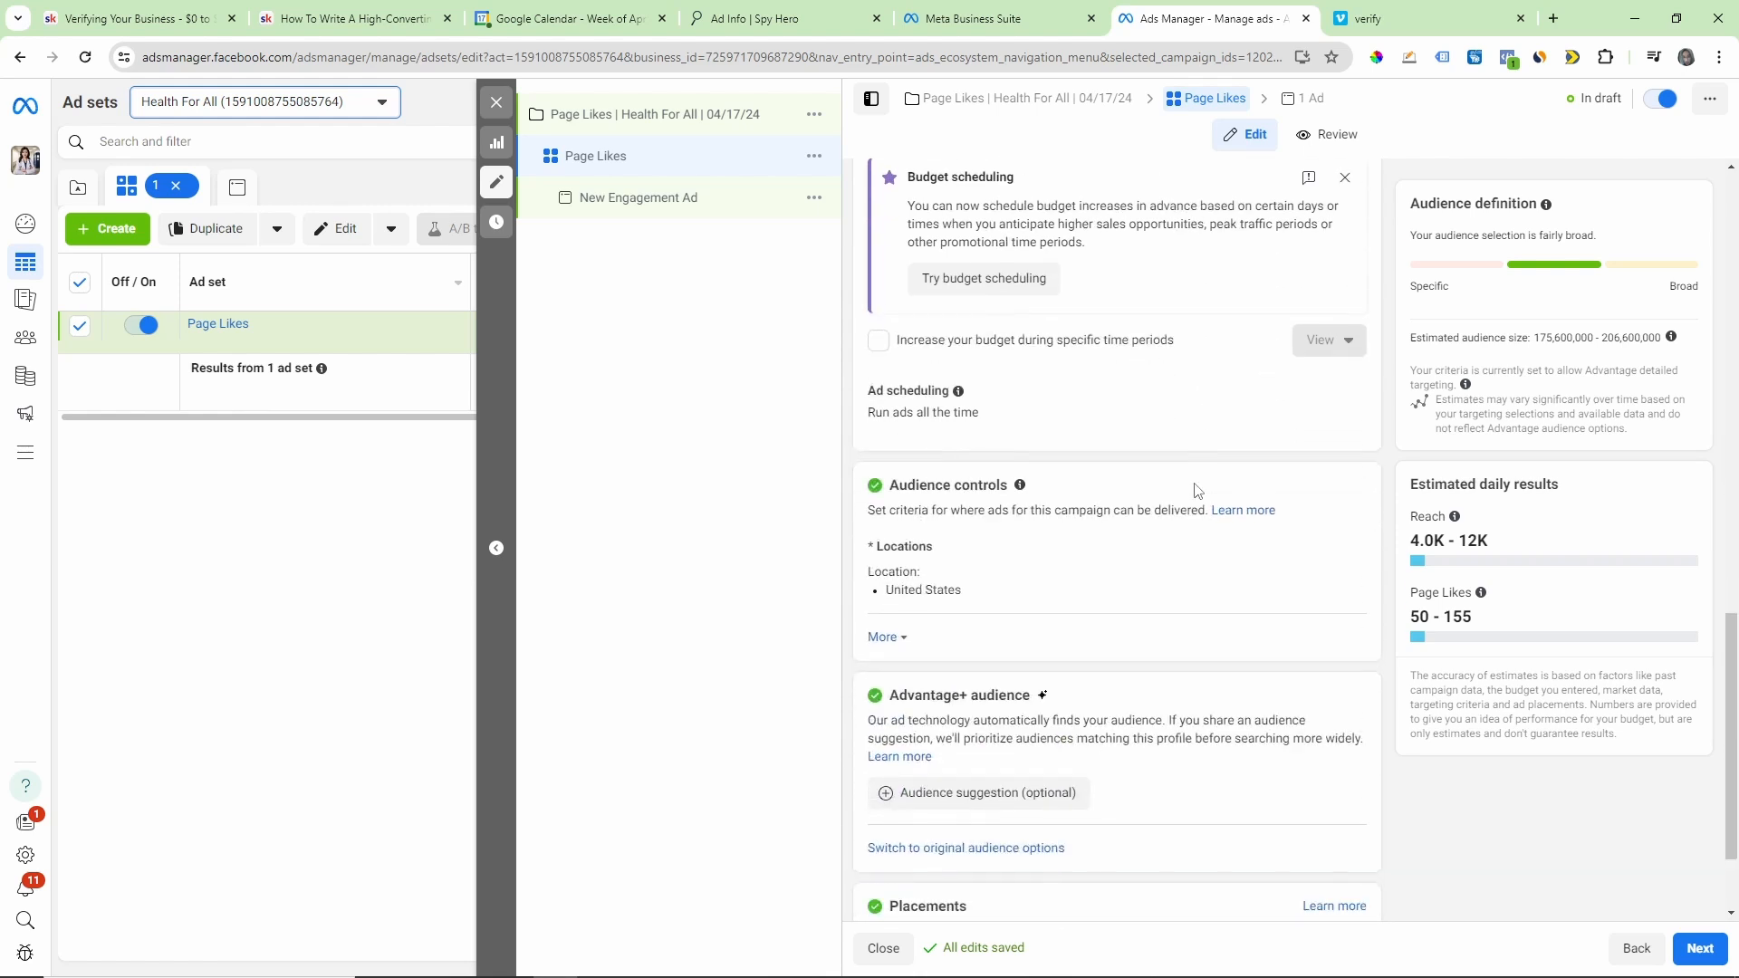
scroll(1197, 490, up, 6)
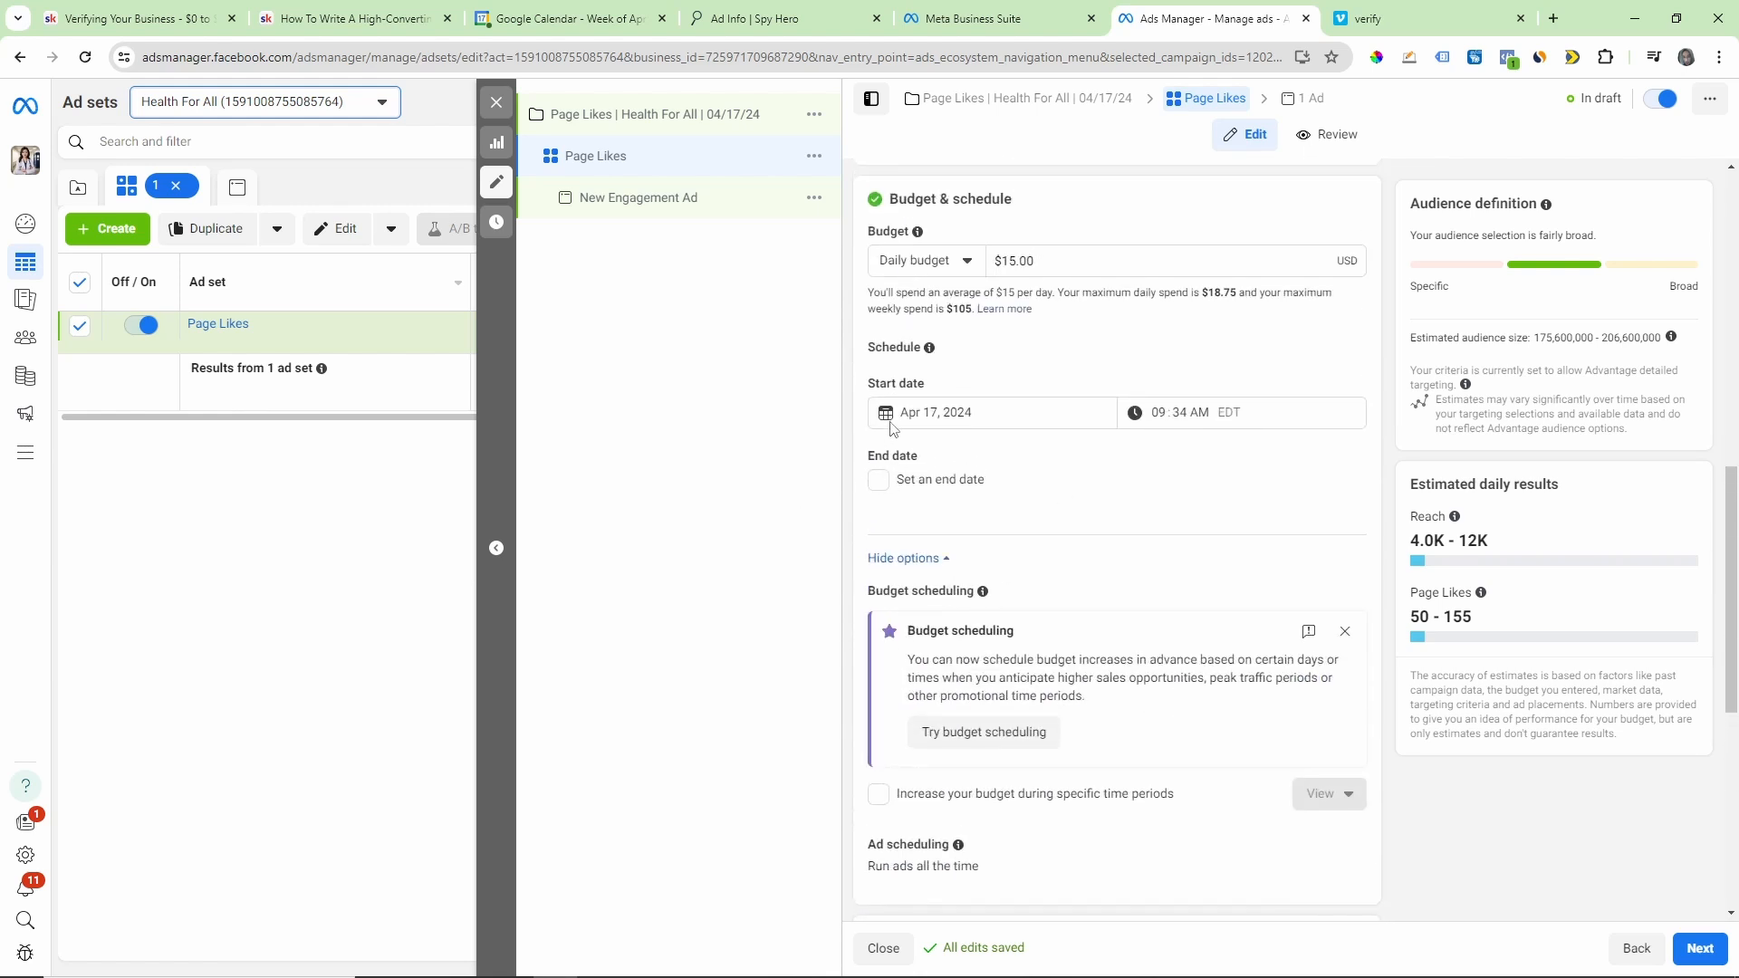
click(1160, 413)
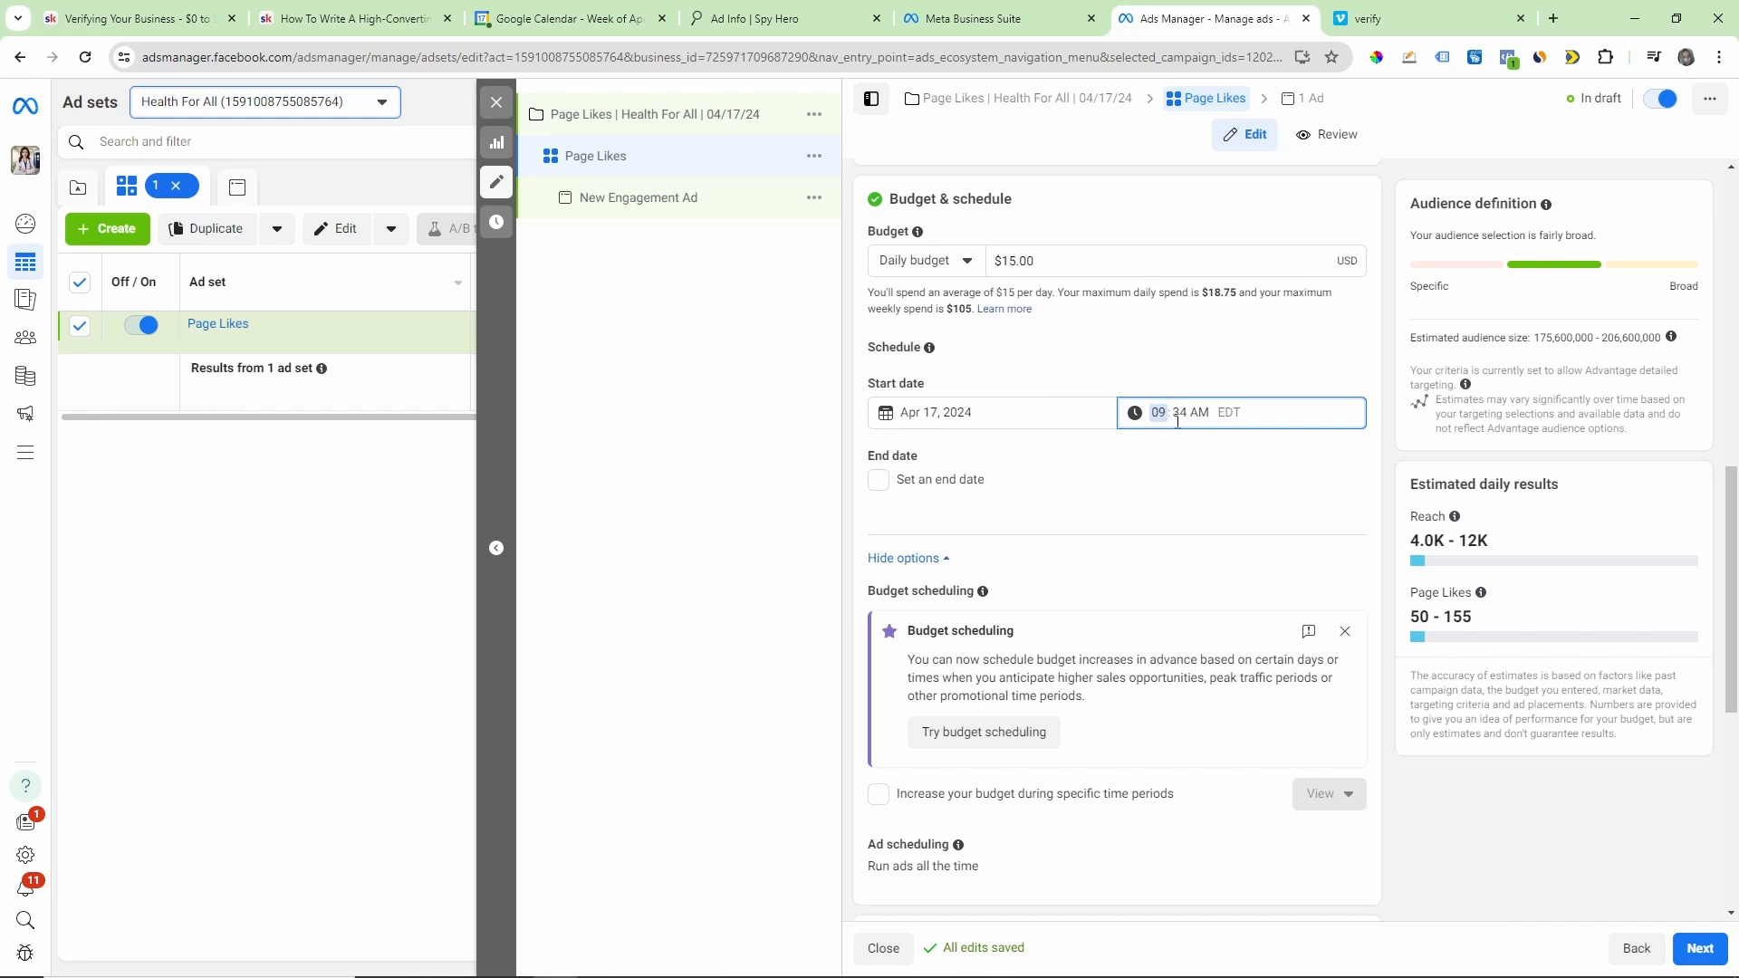
click(1149, 458)
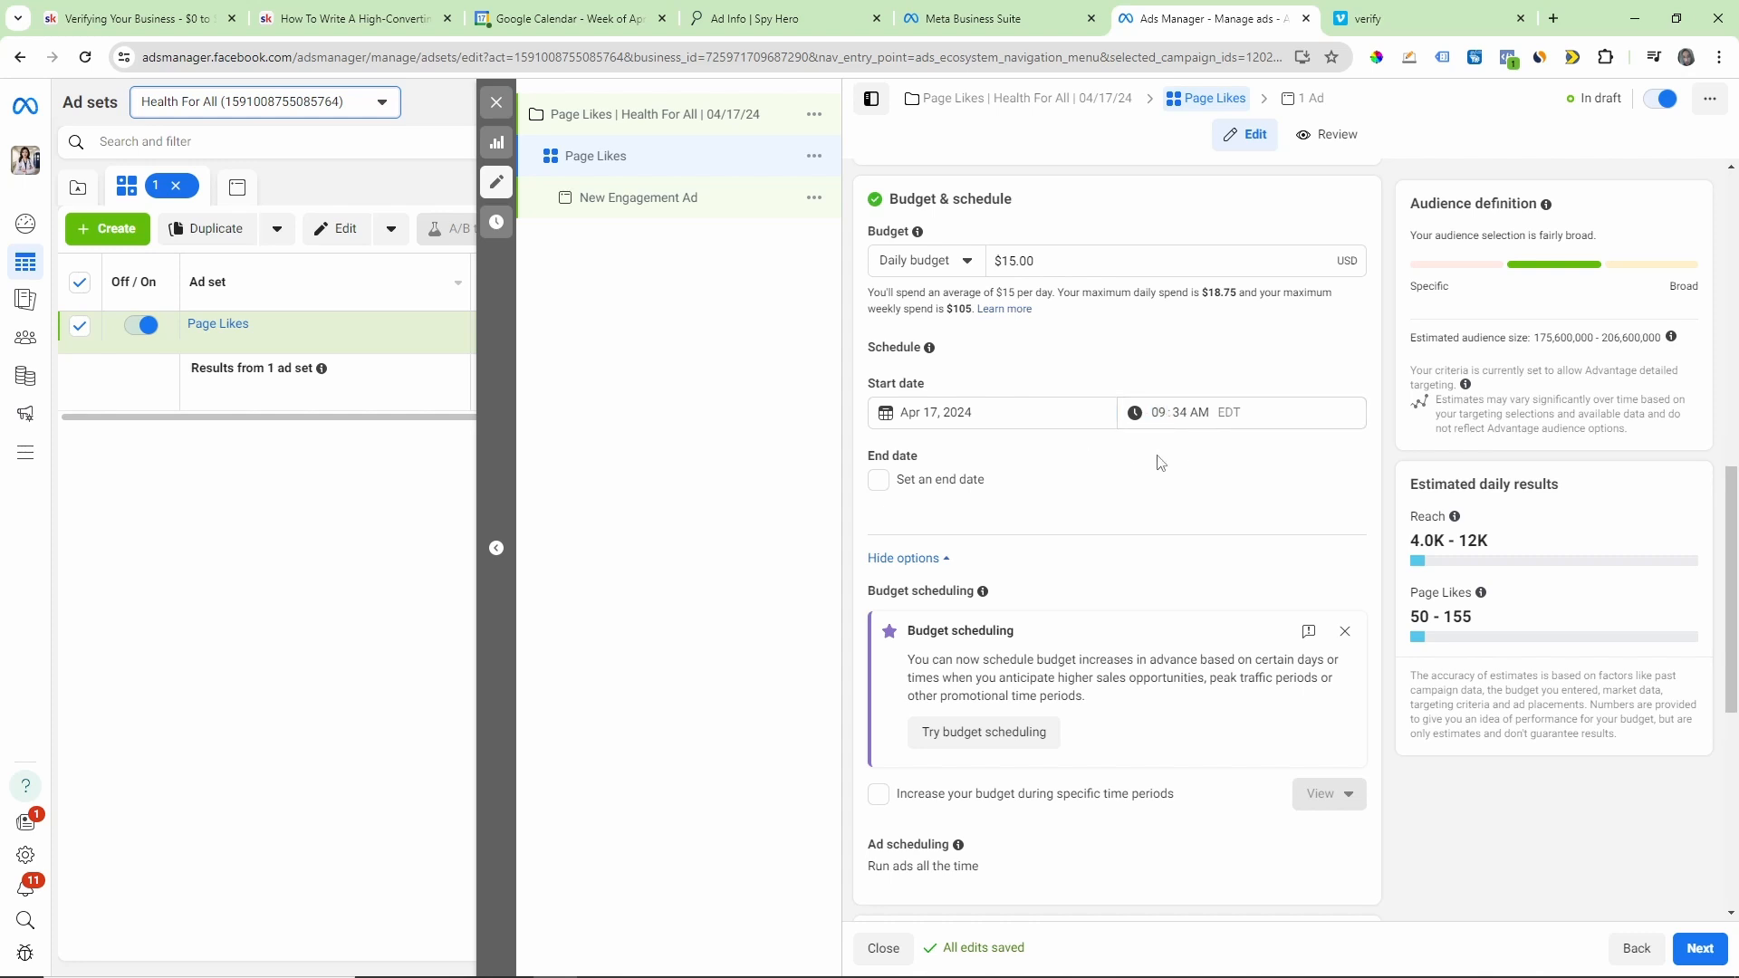
Step: Examine the audience location in the ad set's audience controls, along with the Advantage+ audience and placements settings
scroll(1213, 493, down, 2)
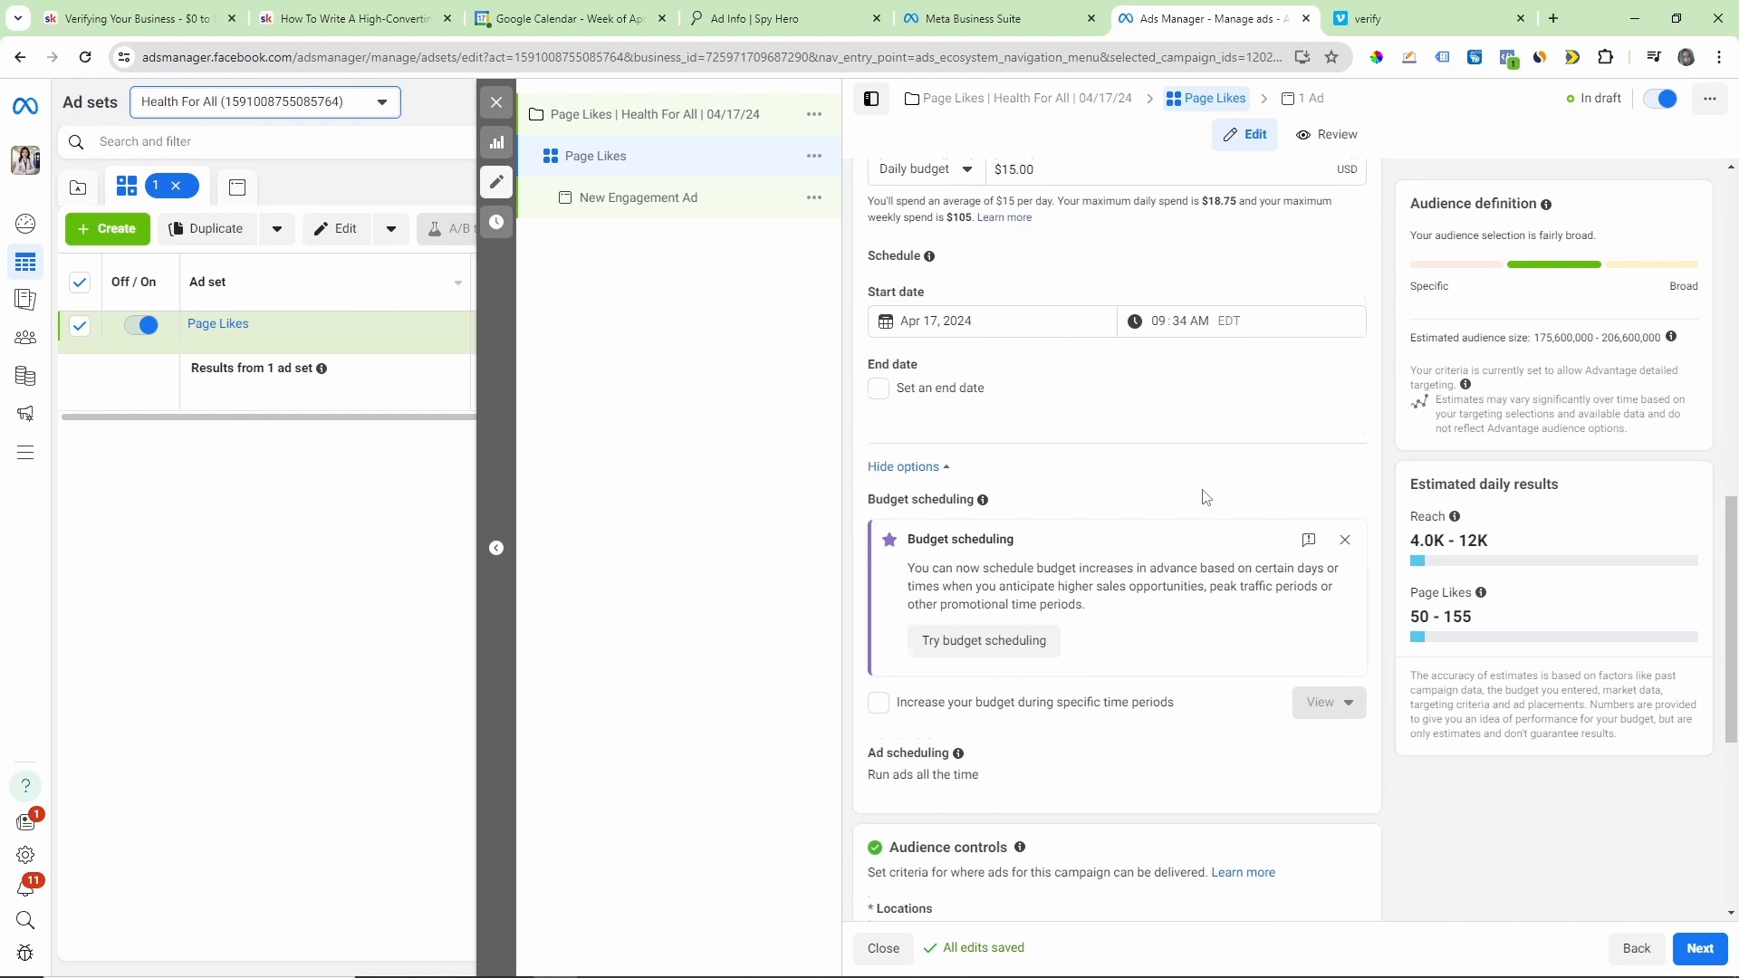
scroll(1207, 496, down, 3)
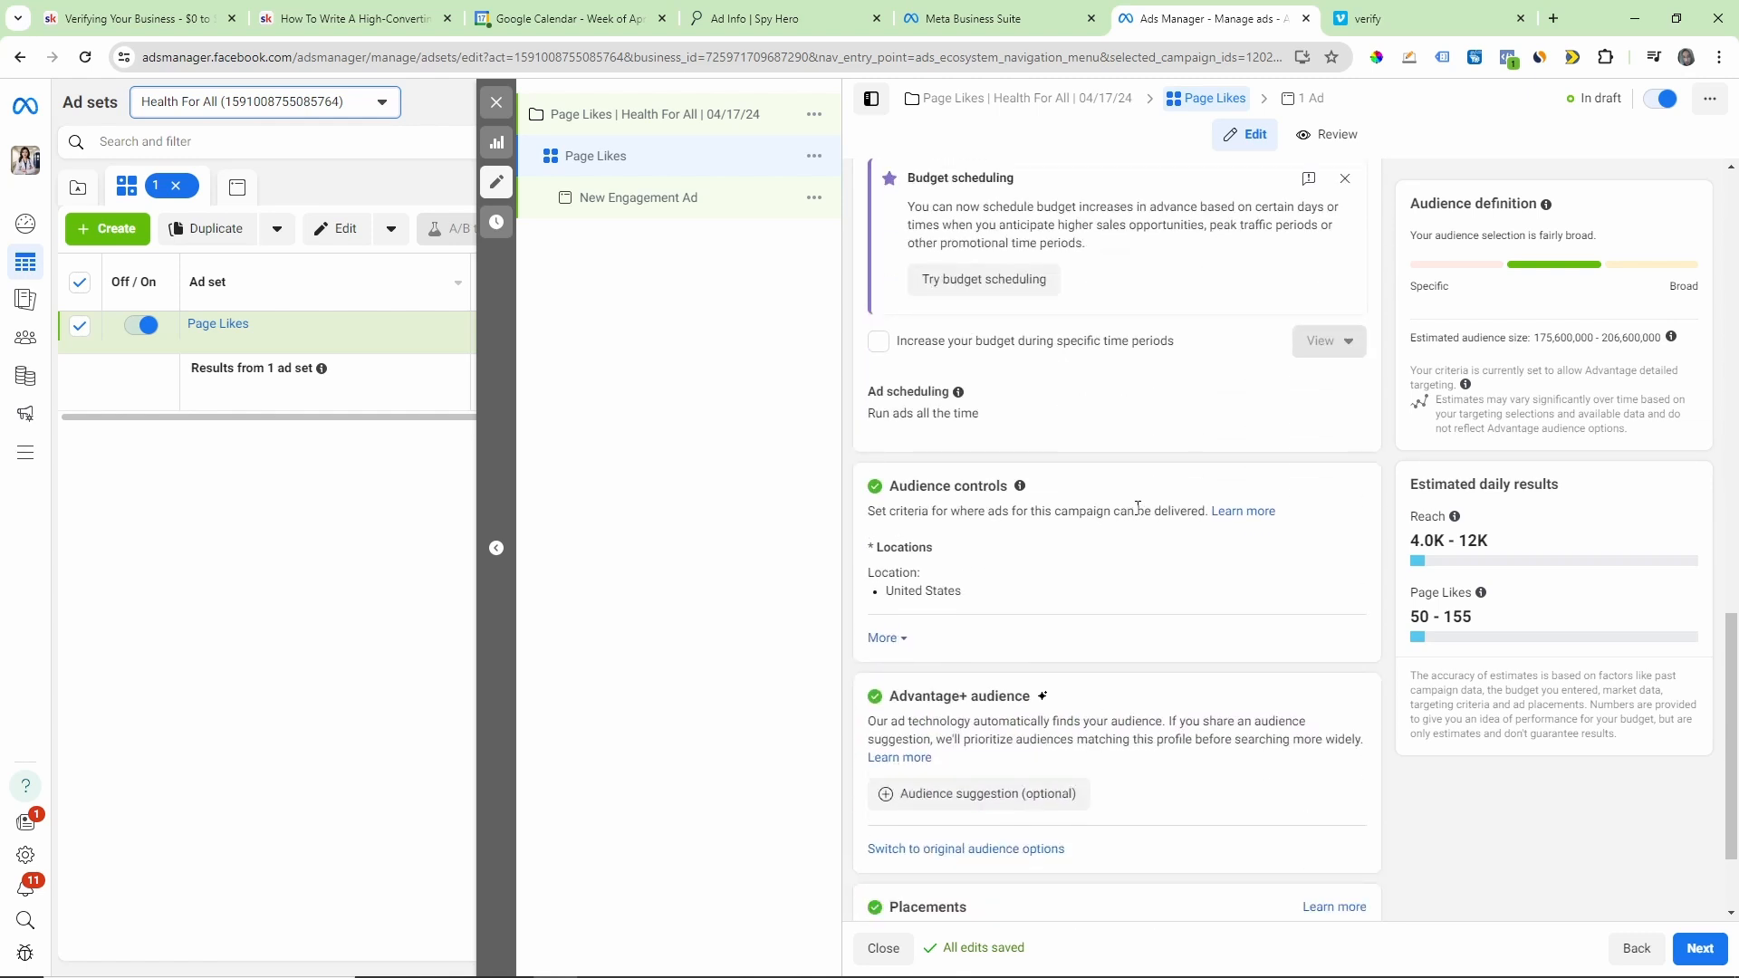
scroll(1144, 514, down, 1)
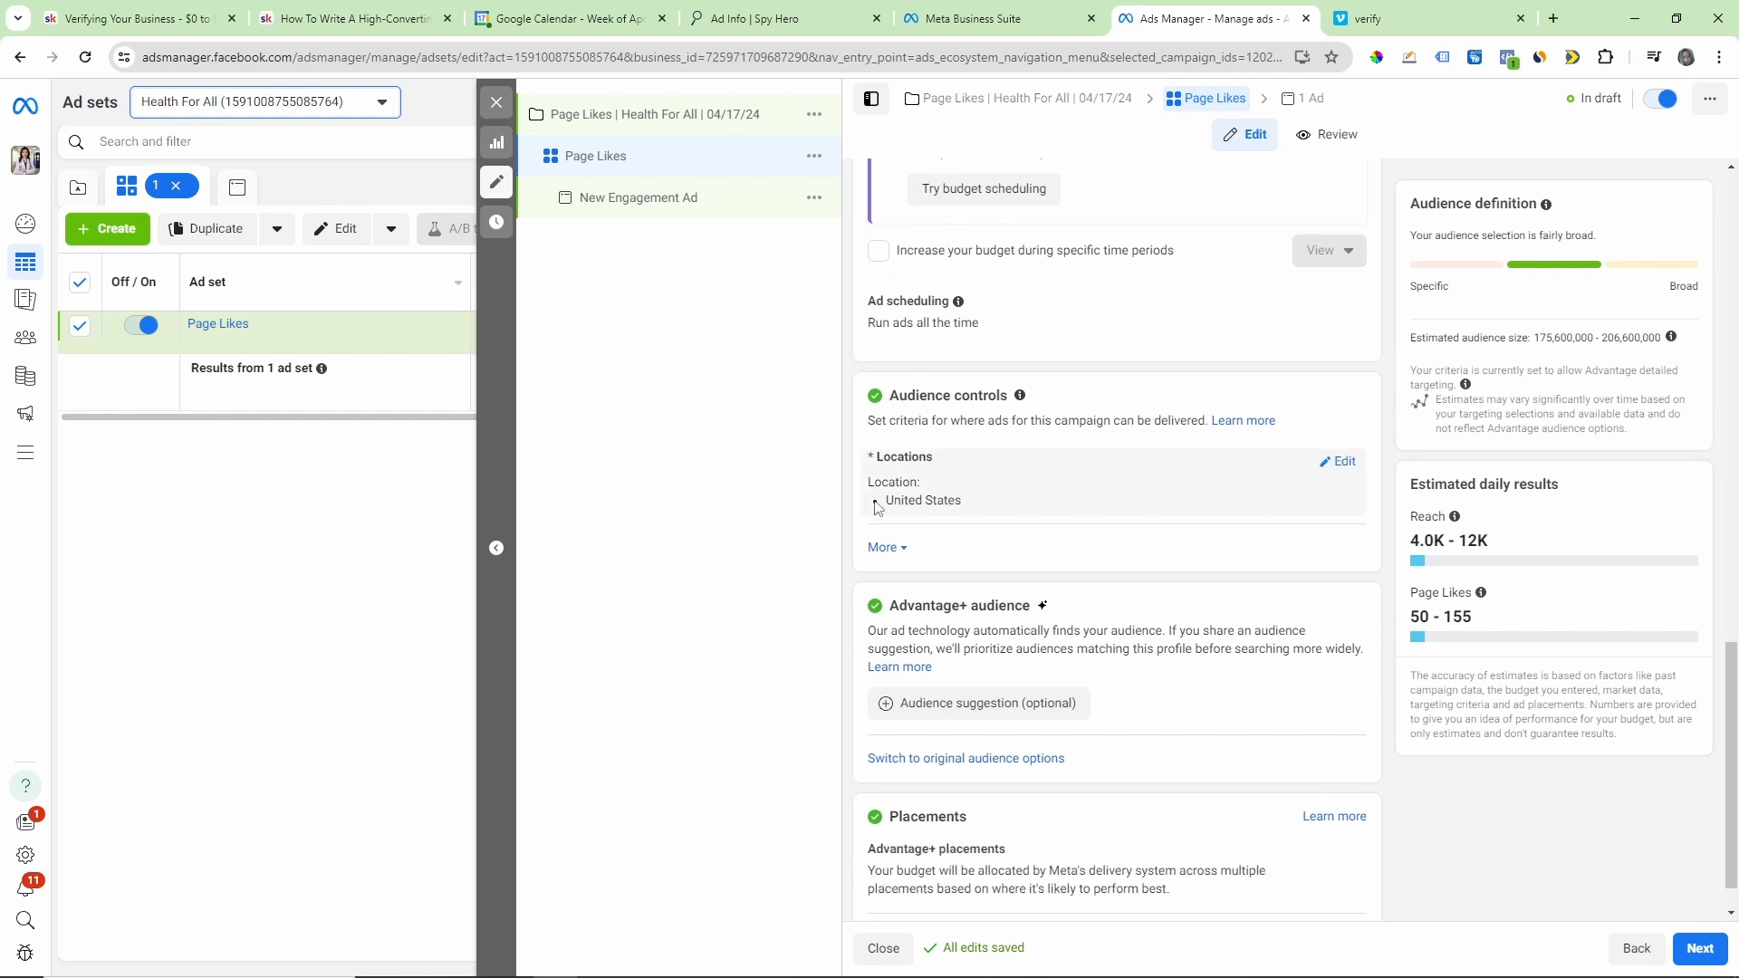
drag(874, 506, 1029, 508)
click(1032, 507)
scroll(1156, 458, down, 1)
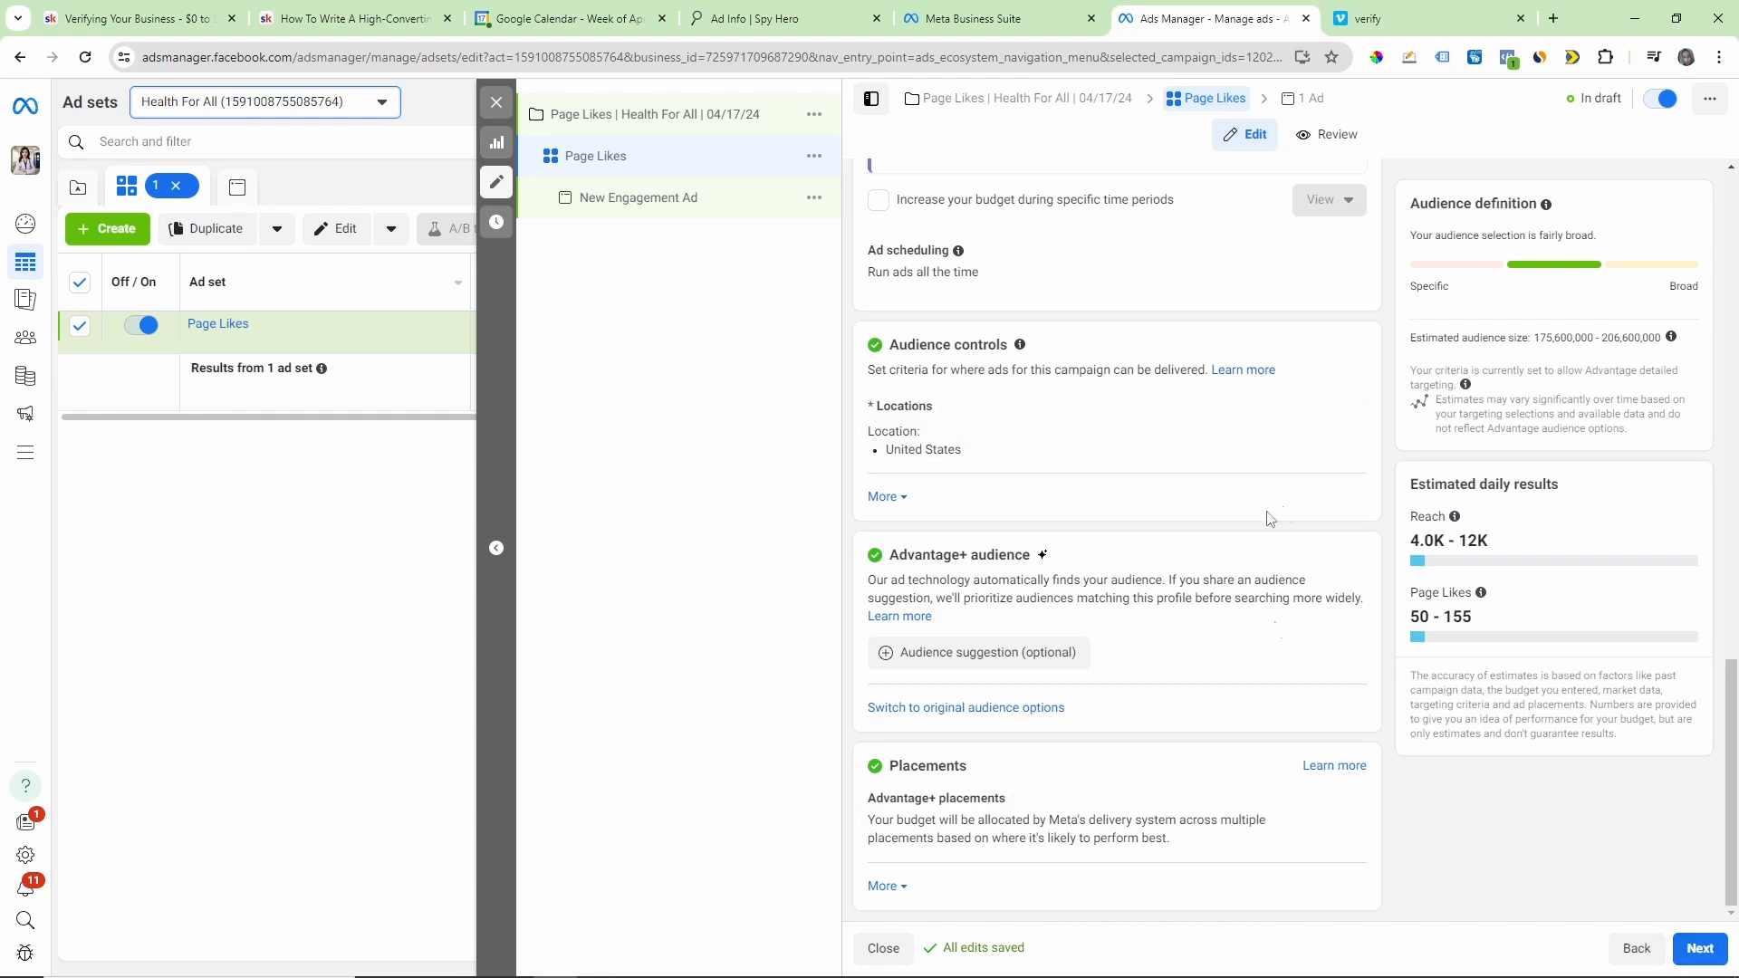
Step: Continue from the ad set to its ad and rename the ad "page like ad"
scroll(1272, 499, up, 5)
scroll(1271, 499, down, 5)
click(1699, 951)
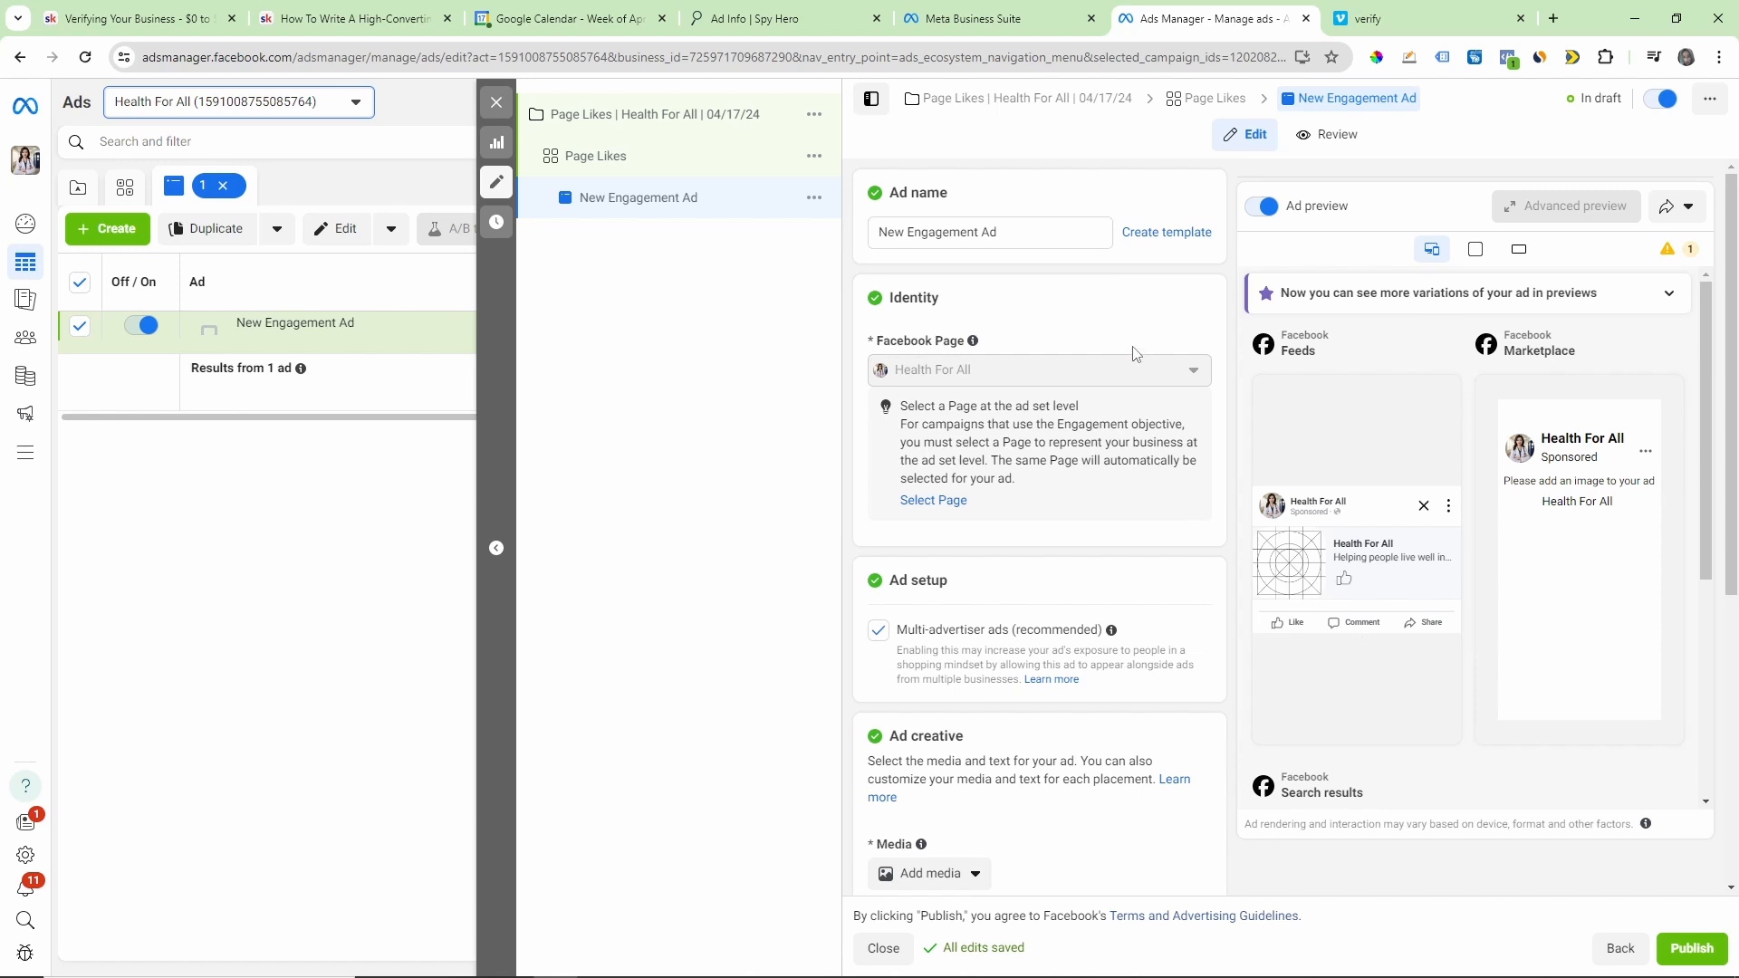
triple_click(1004, 233)
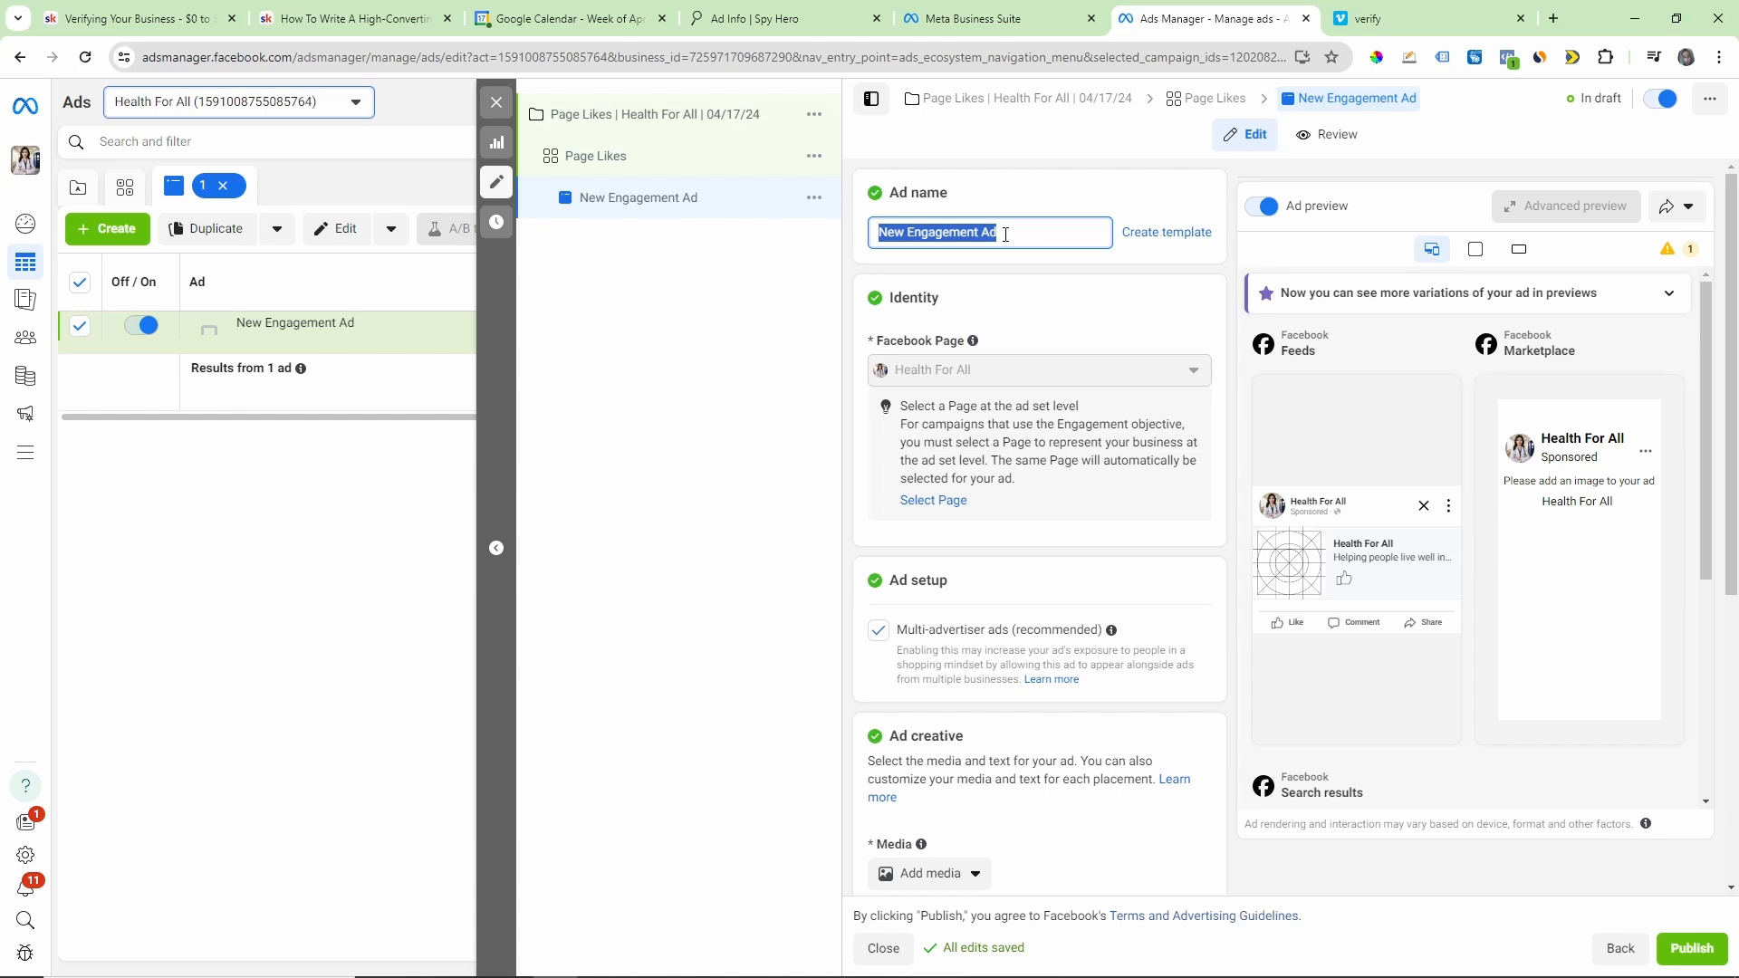
text(page like ad)
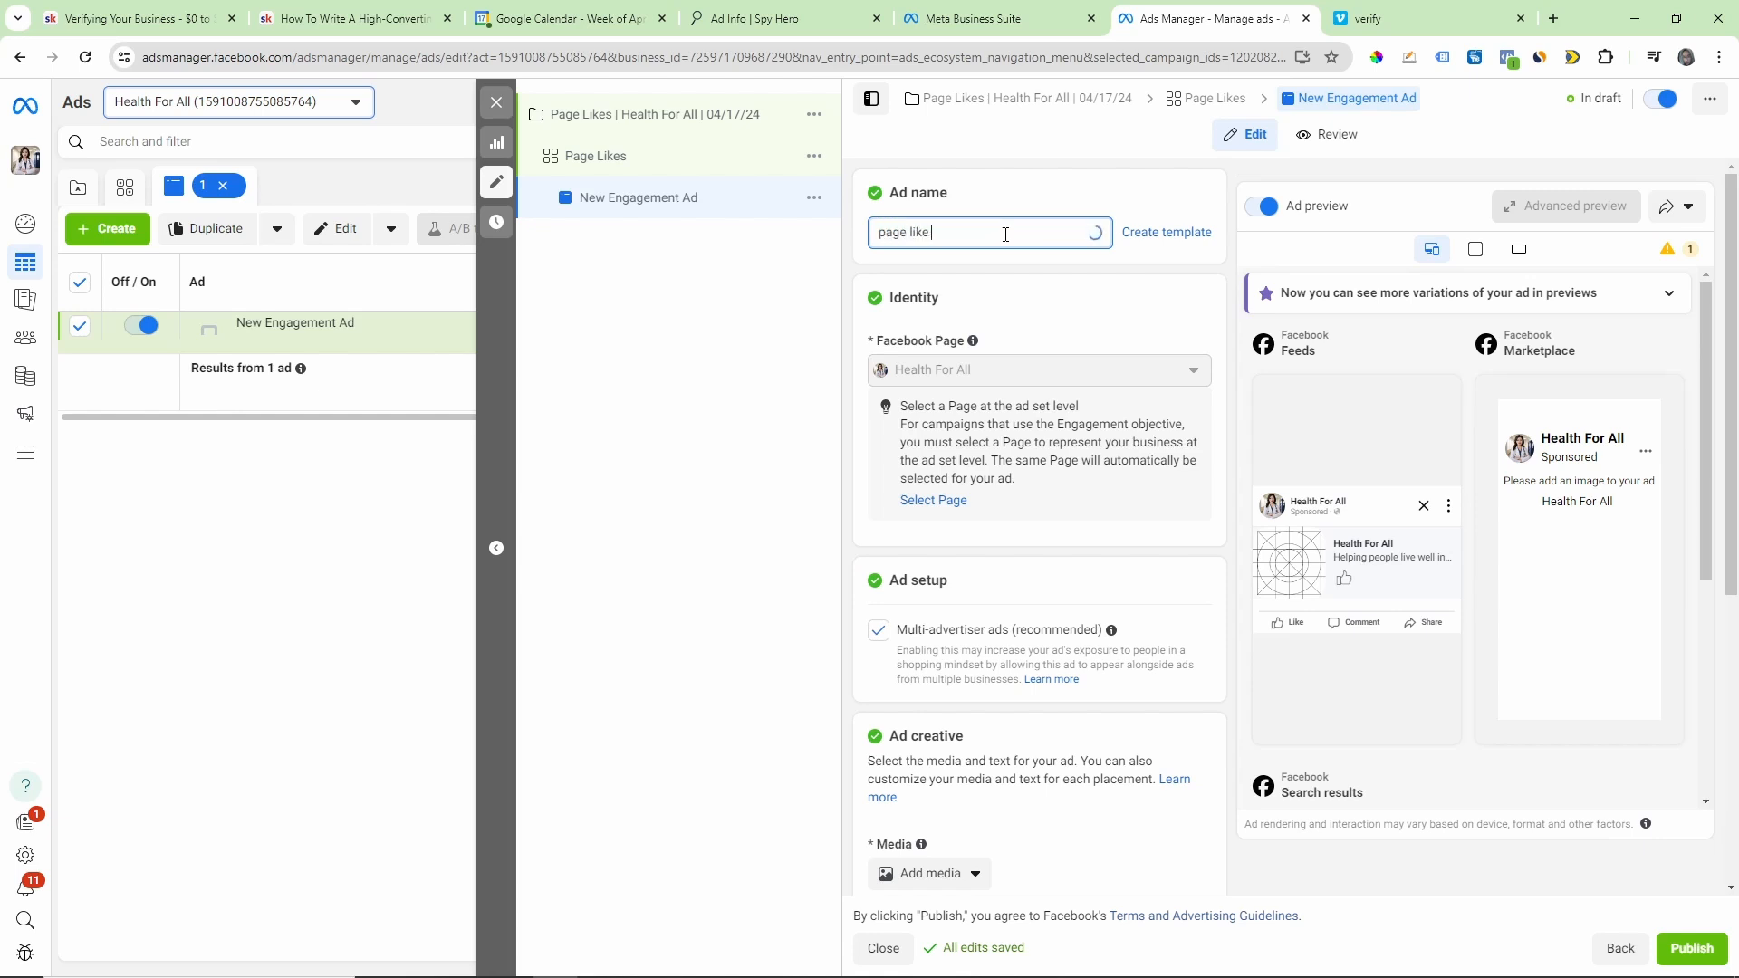
click(1050, 286)
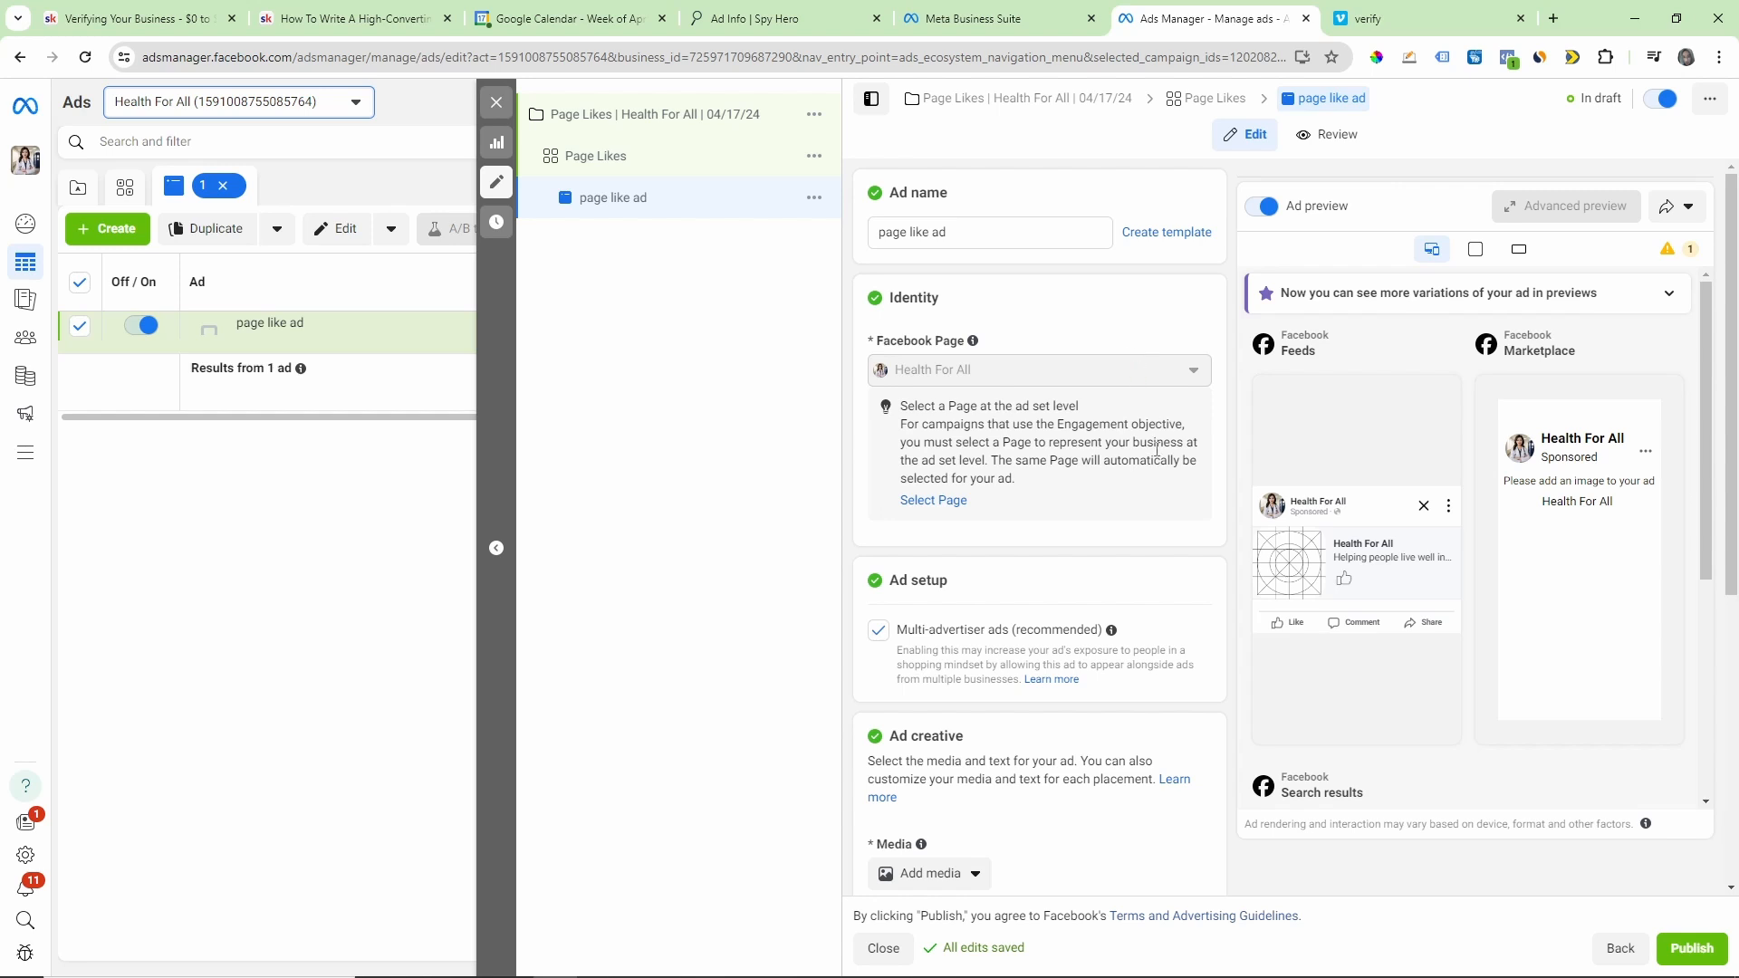
Step: Look over the ad's identity, multi-advertiser setup, creative and tracking settings
scroll(1121, 331, down, 1)
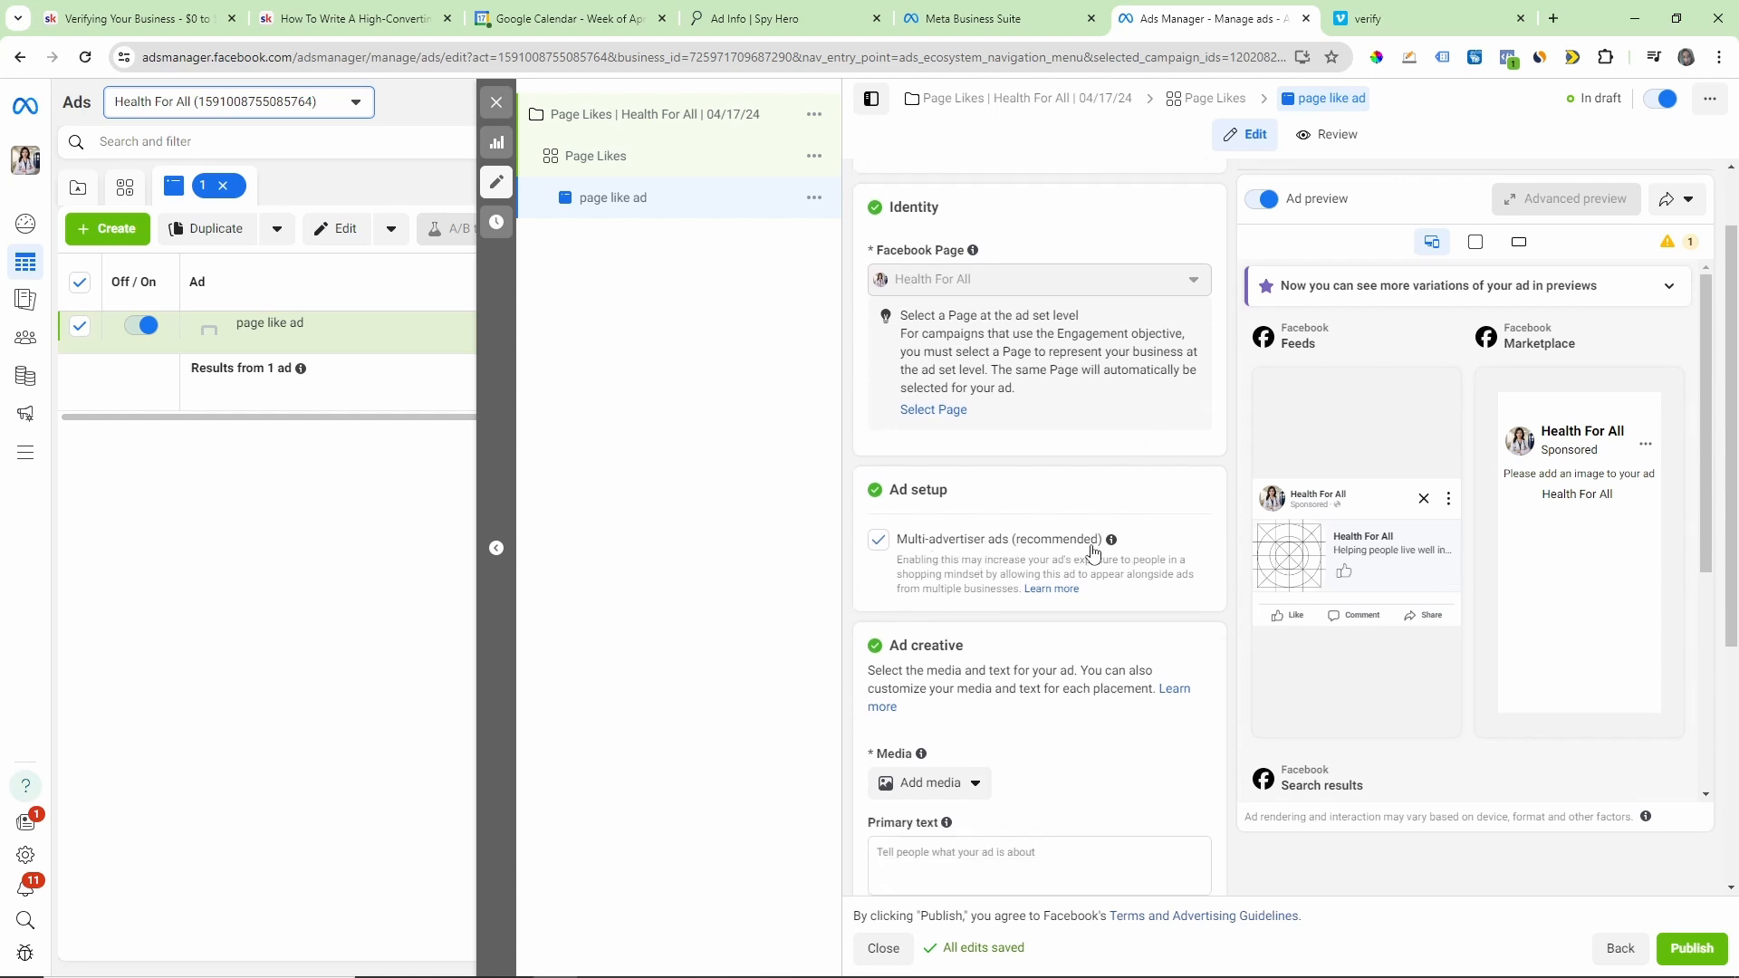
mouse_move(1111, 544)
scroll(1050, 546, down, 3)
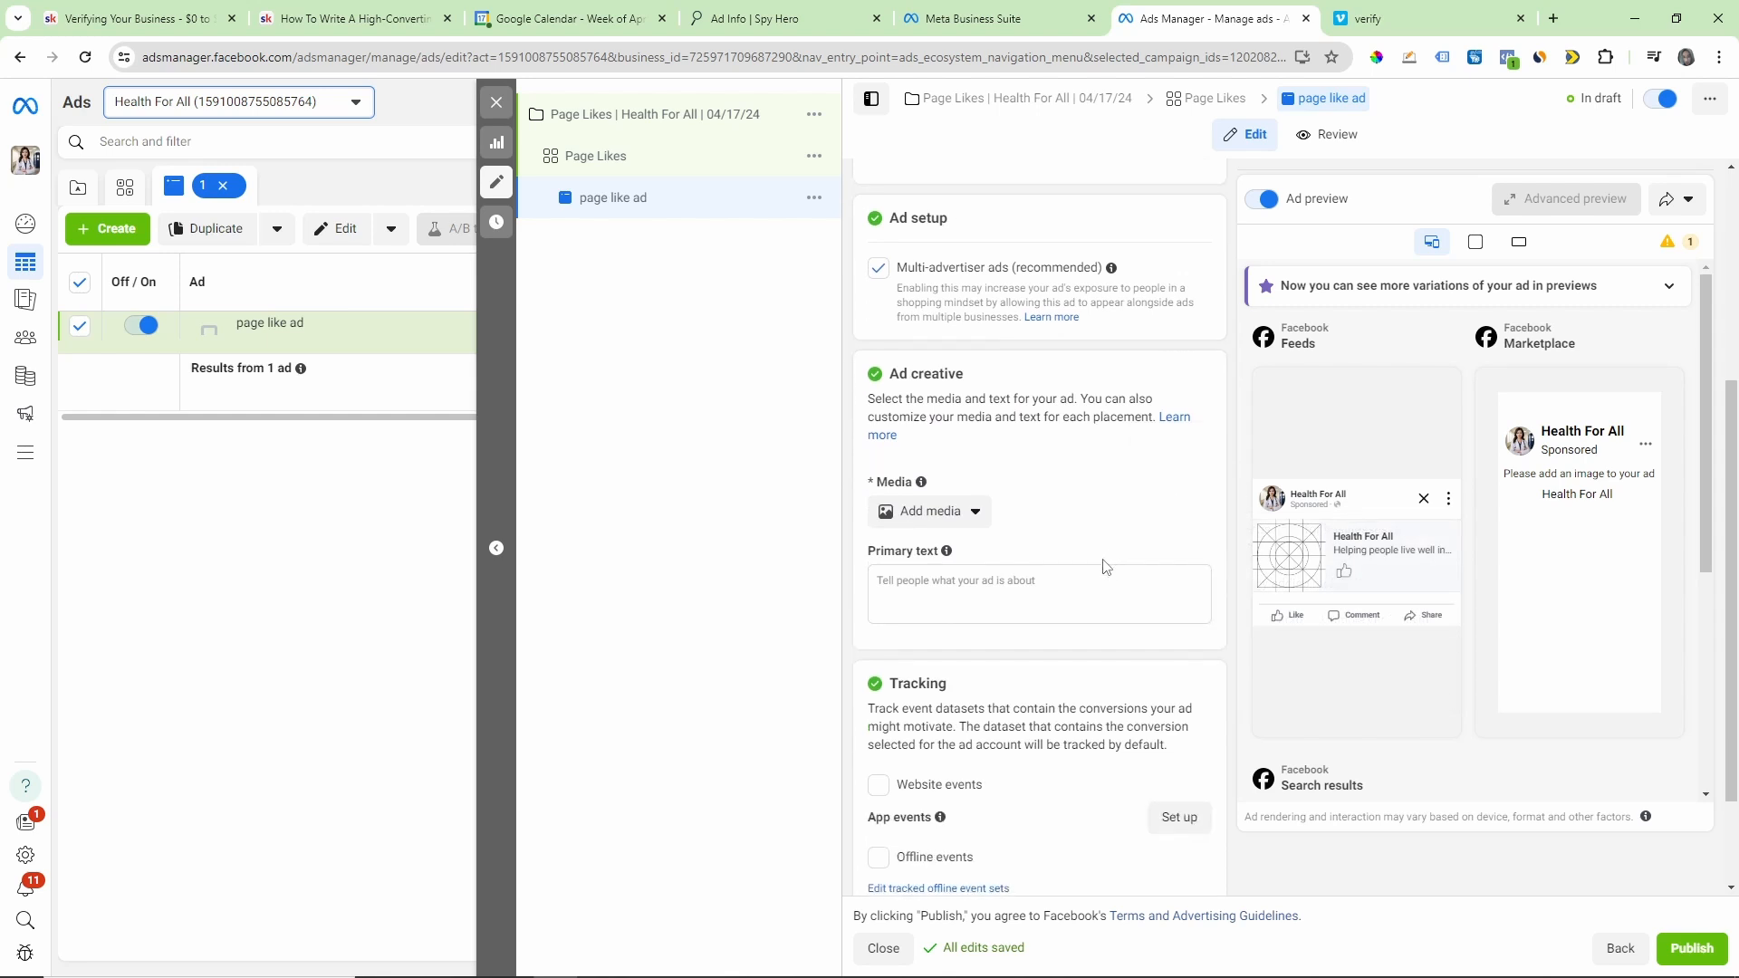
scroll(1105, 567, down, 1)
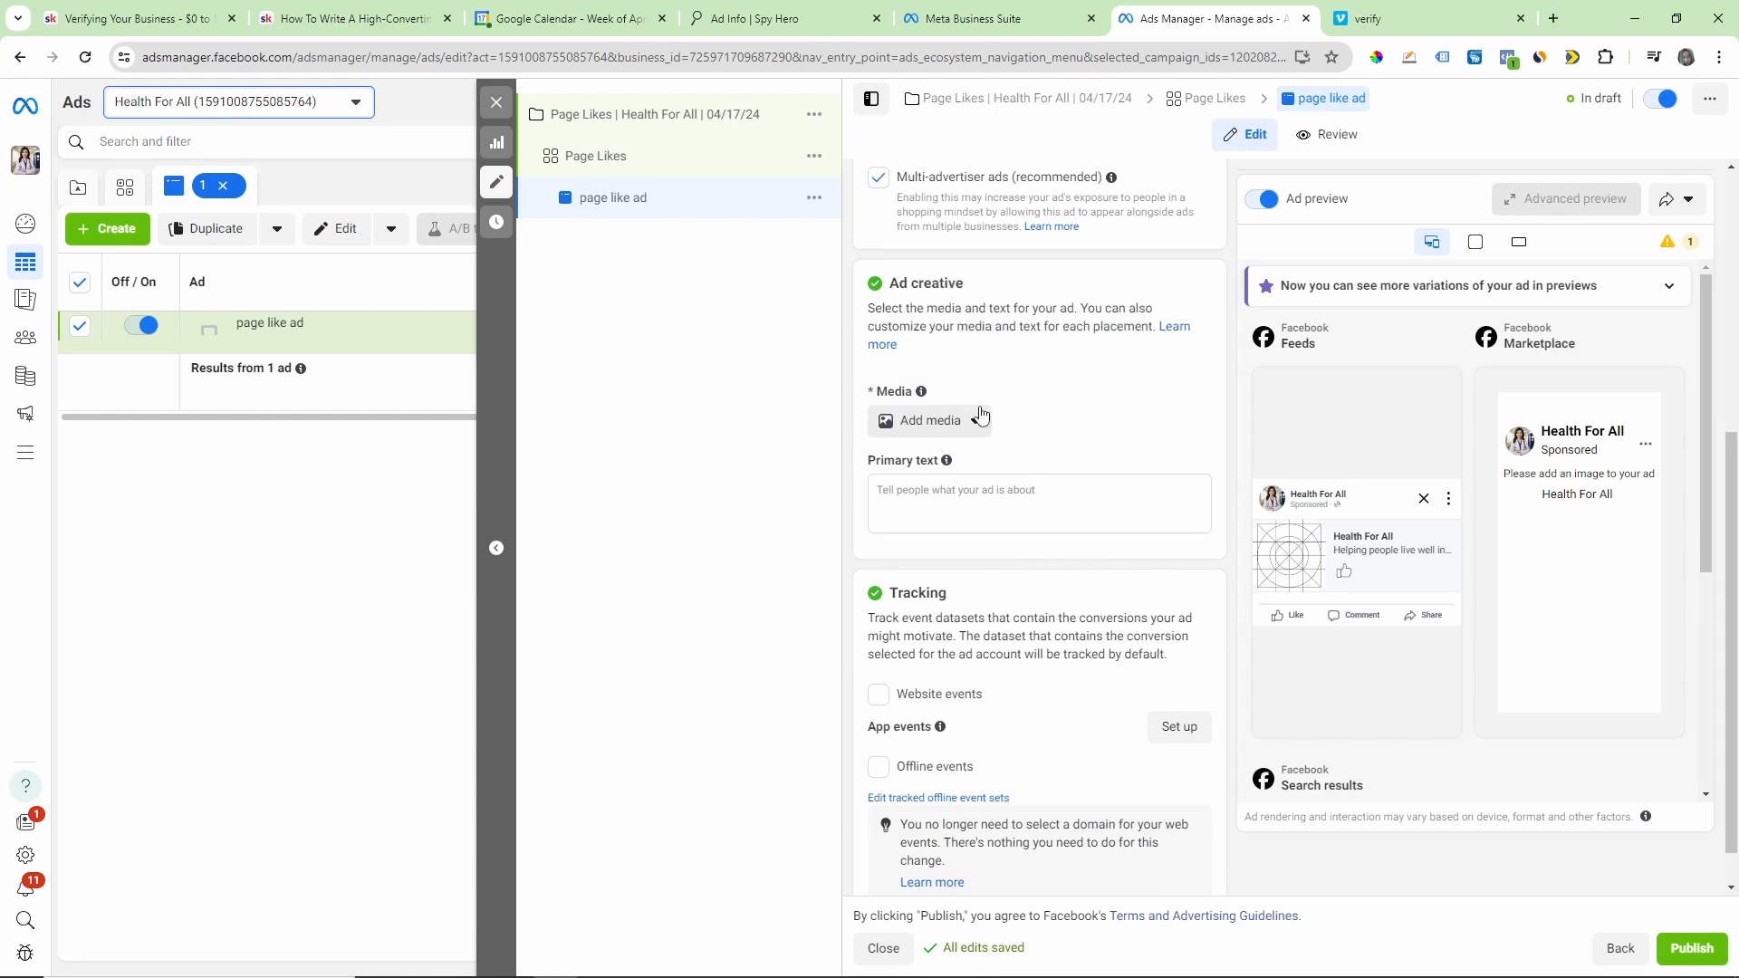
scroll(1030, 485, up, 2)
scroll(1029, 485, up, 3)
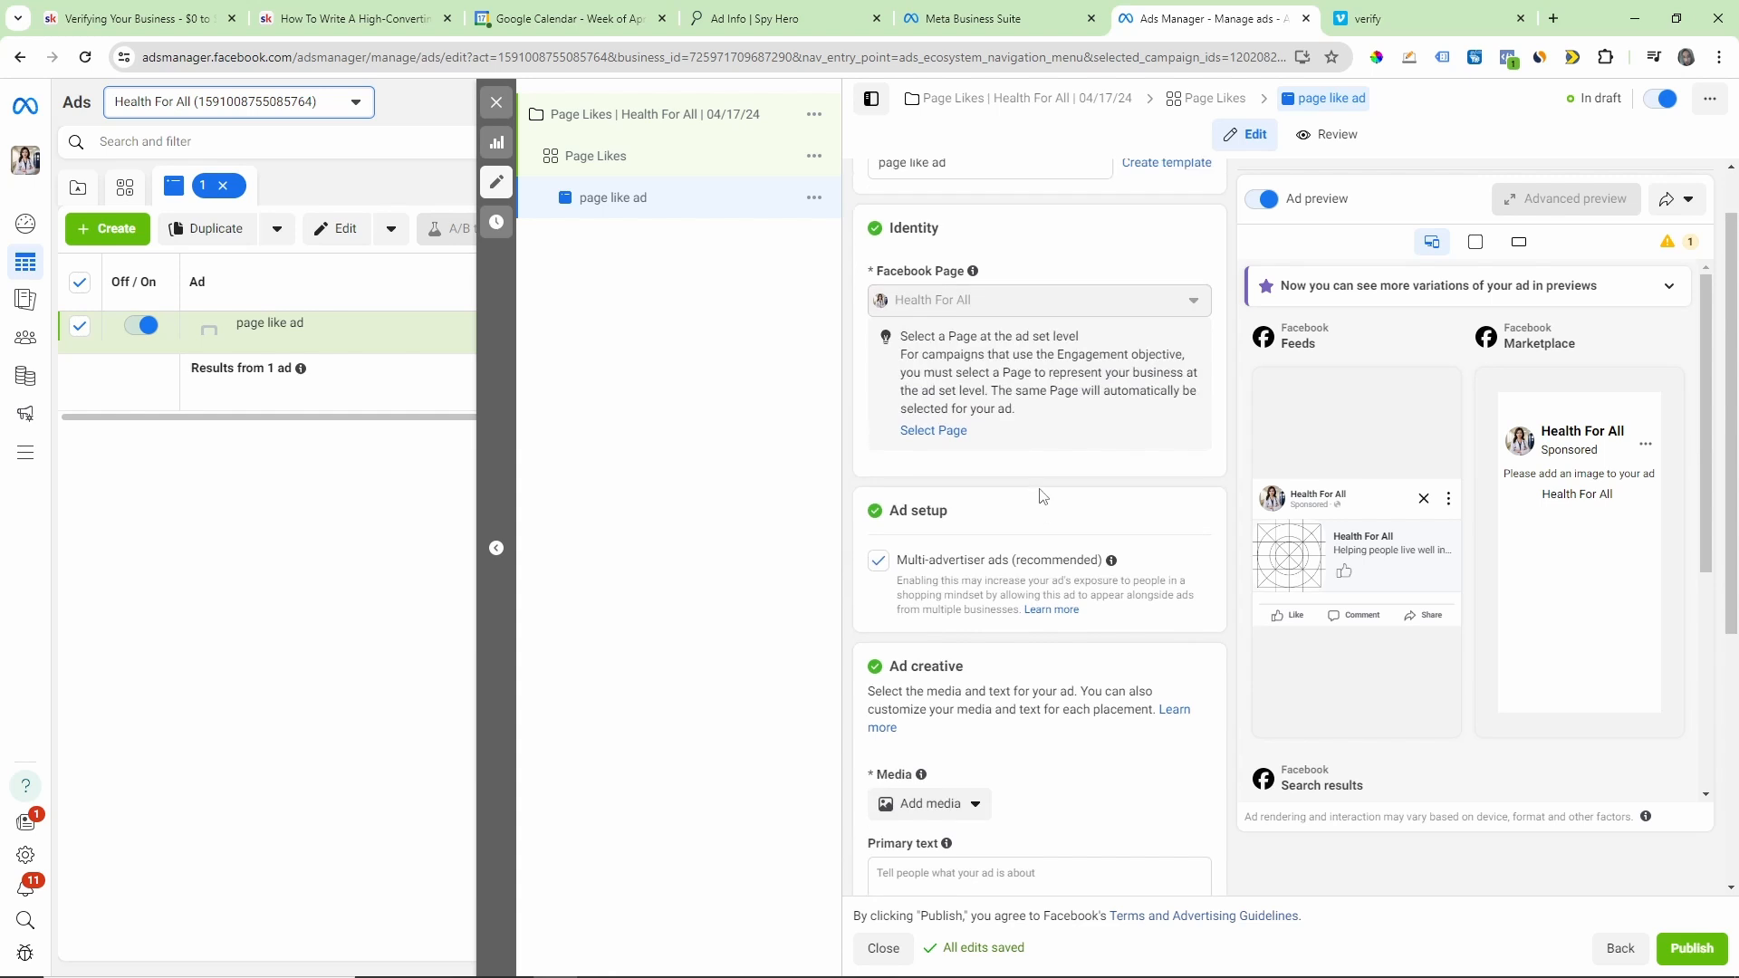
scroll(996, 453, down, 1)
scroll(983, 480, down, 3)
scroll(984, 434, up, 3)
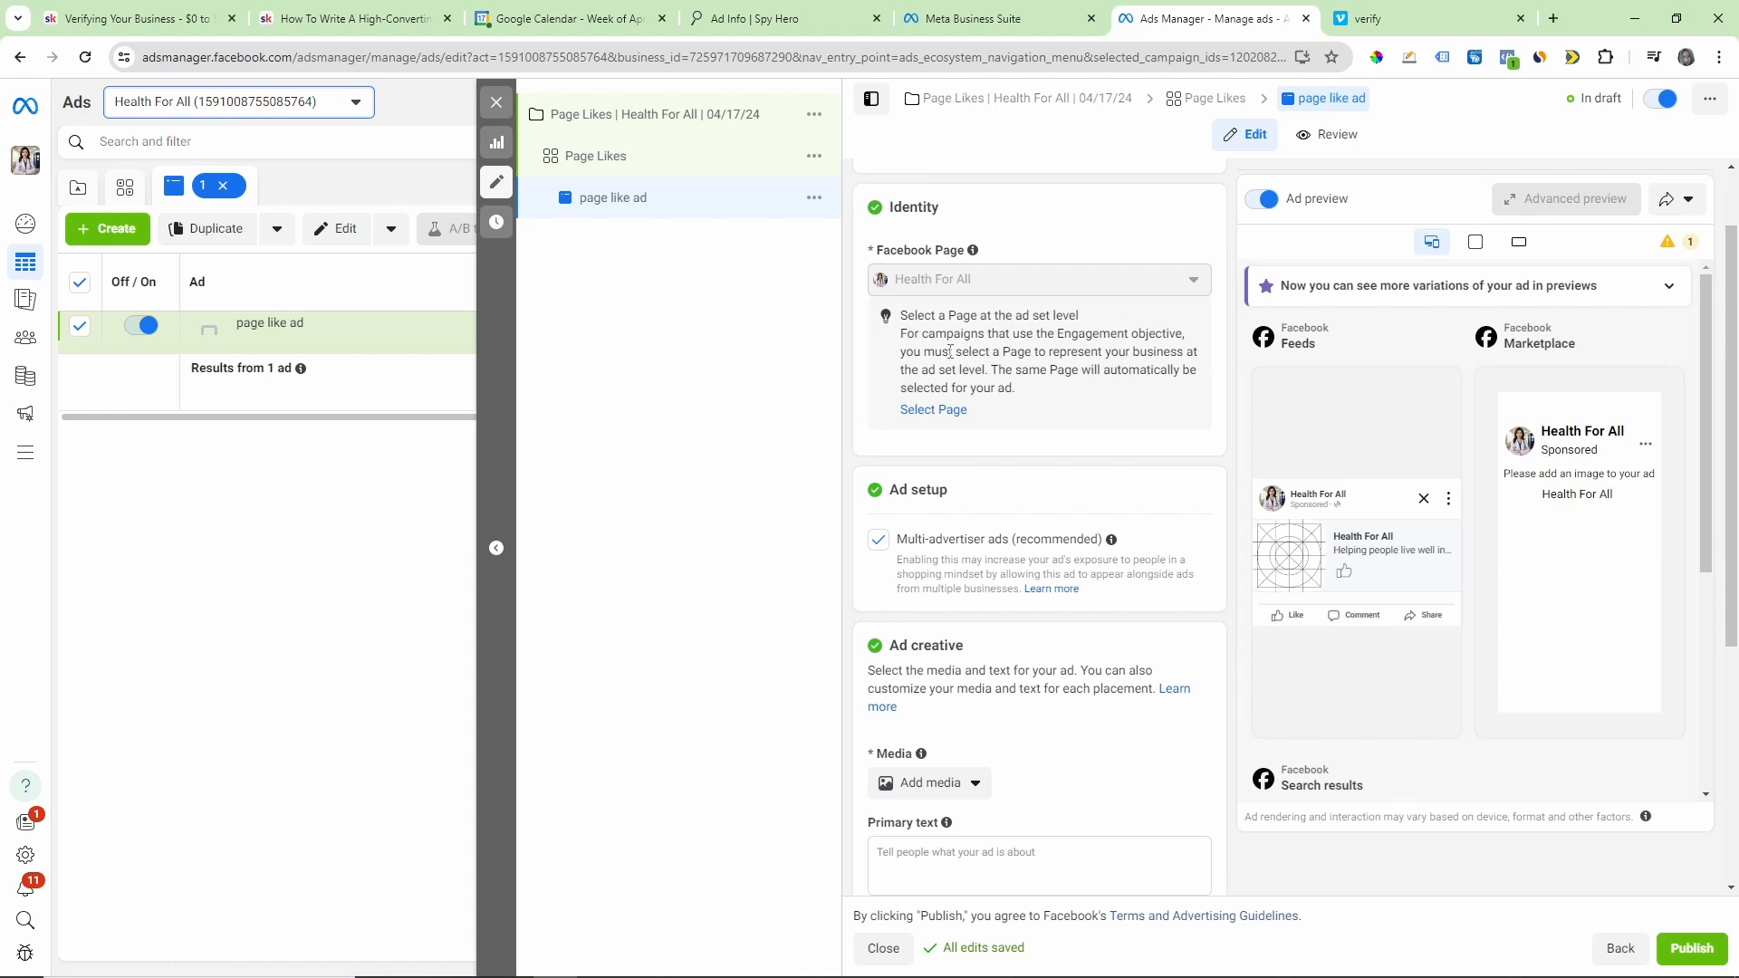
Step: Check the ad set's Facebook Page selection and cost per result goal, and return to the ad's creative settings
click(943, 408)
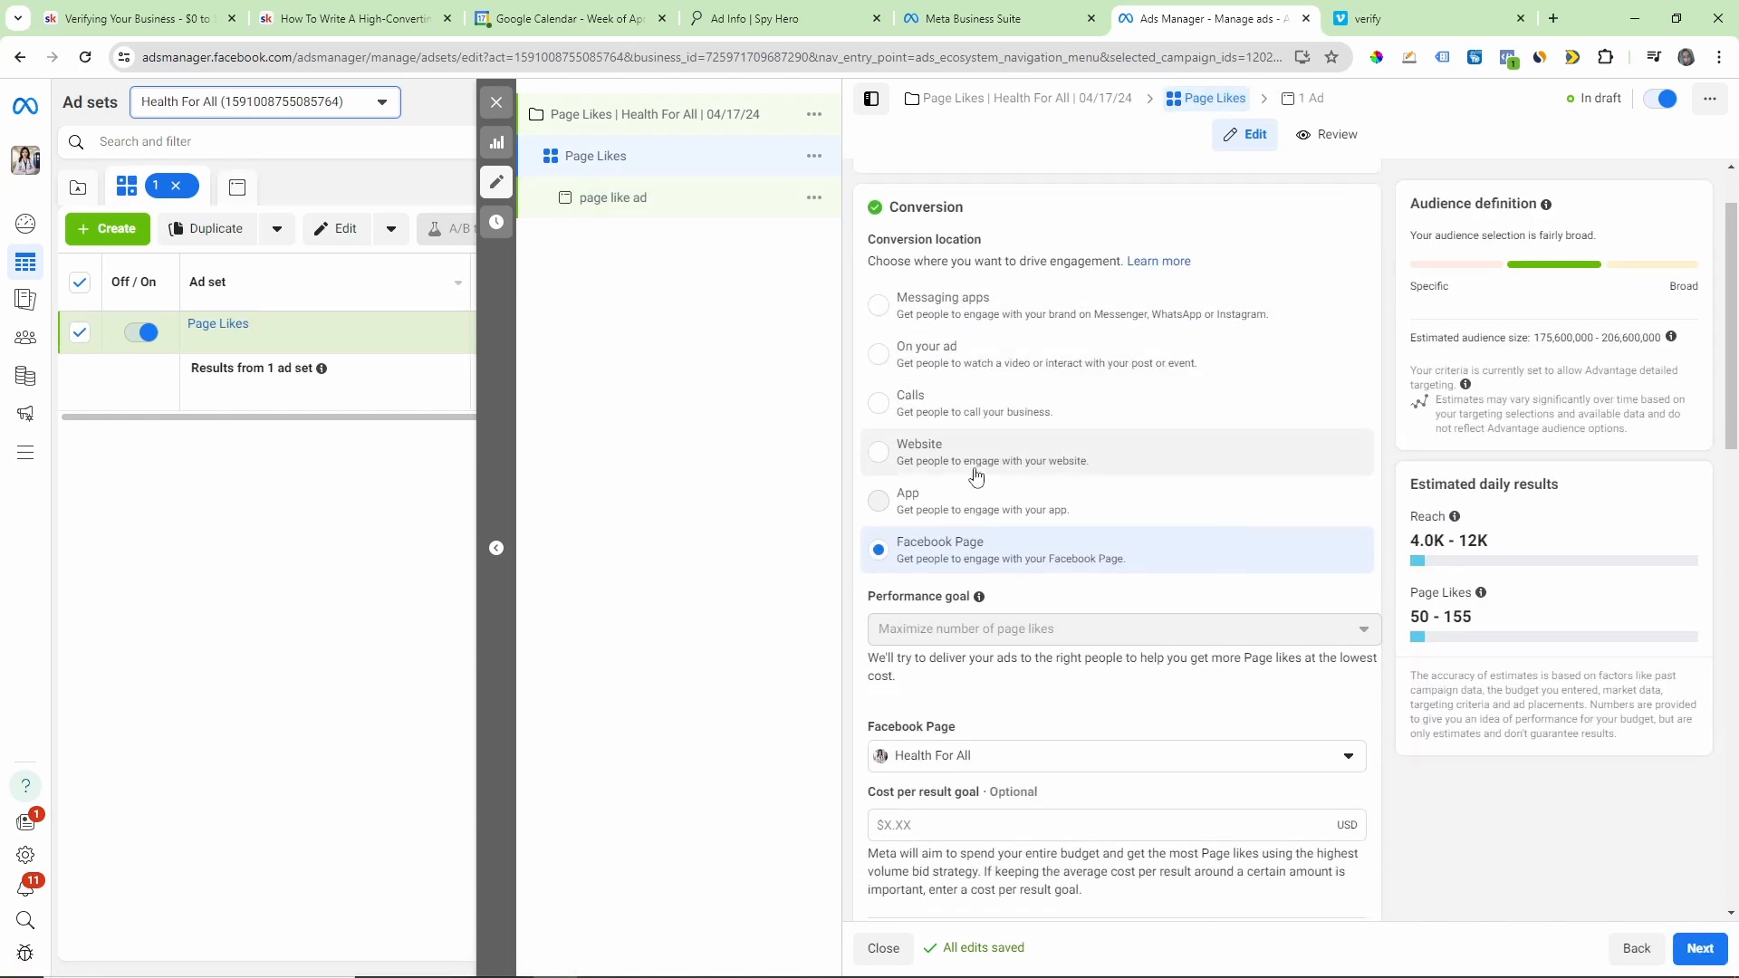
scroll(1032, 567, down, 3)
scroll(952, 584, down, 12)
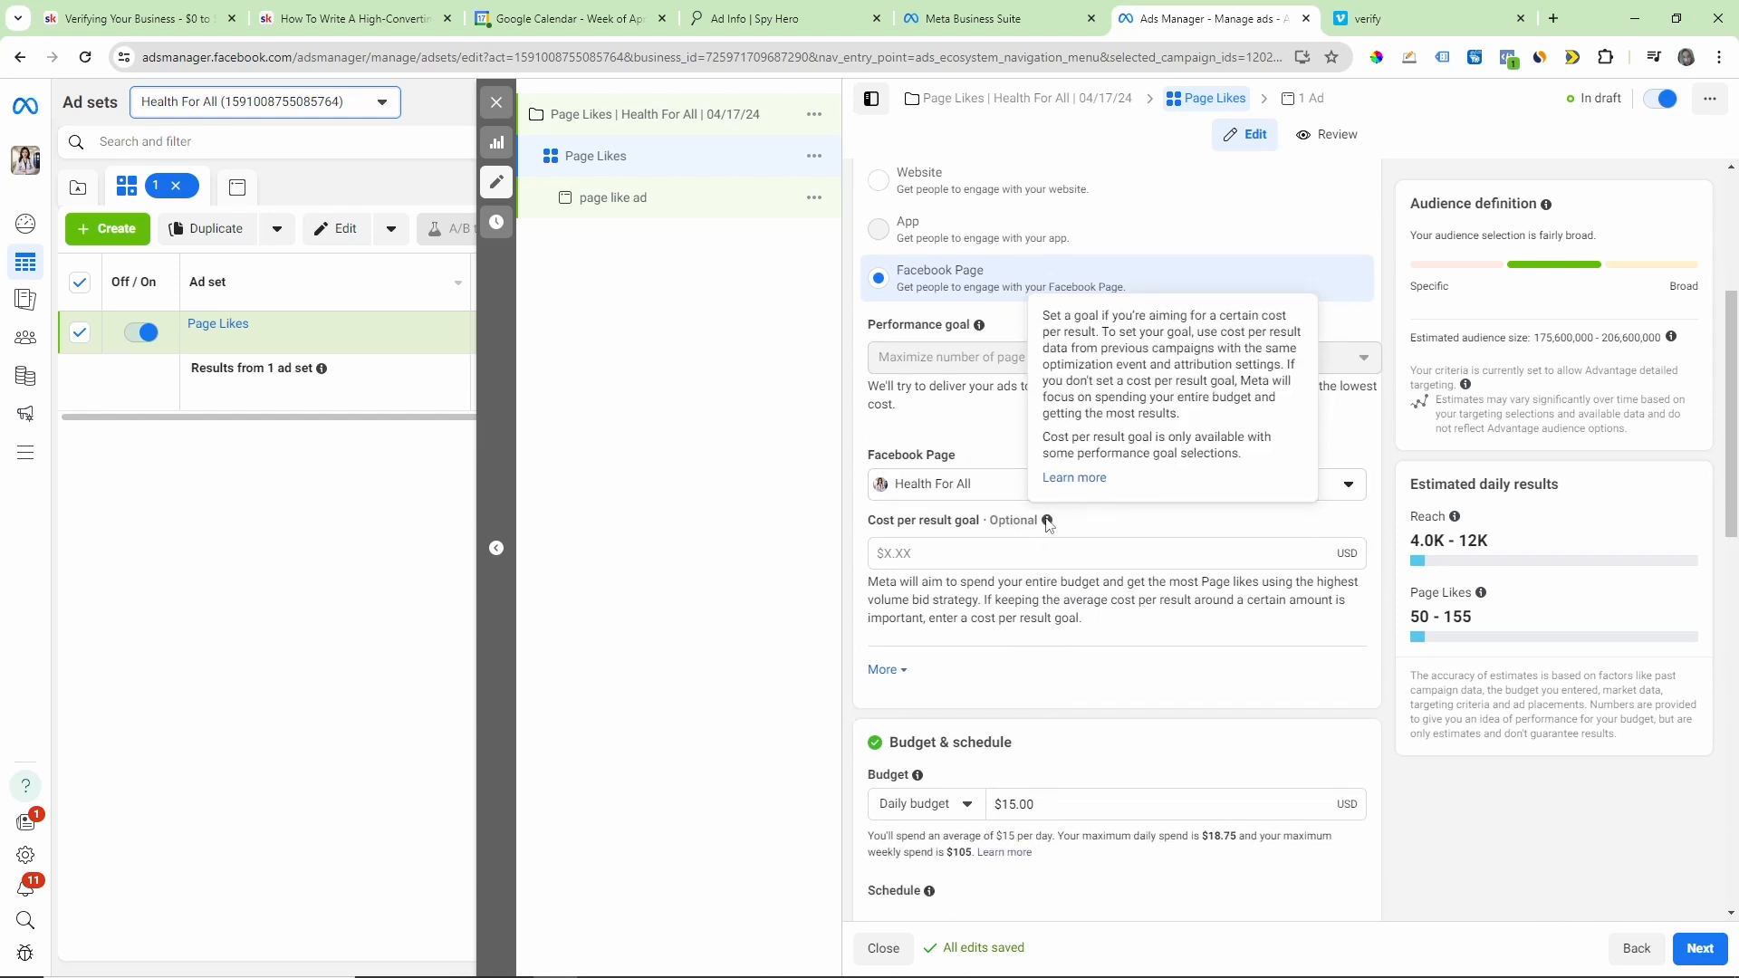
click(1700, 948)
scroll(1052, 574, down, 5)
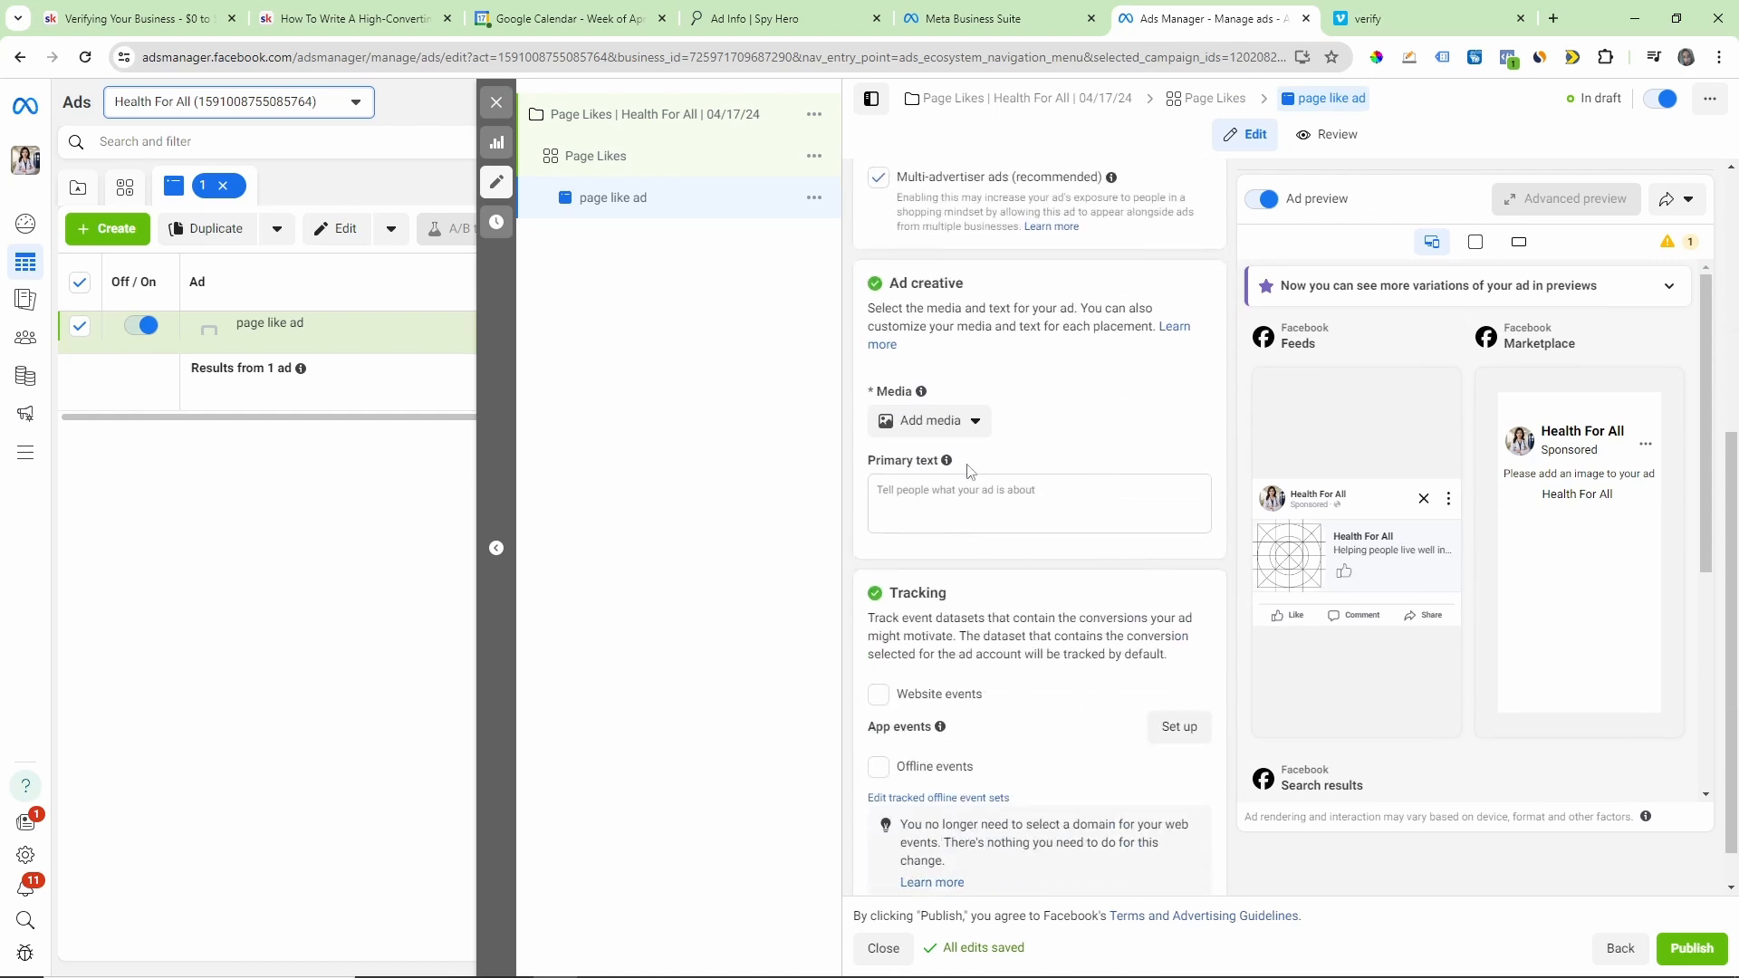
Step: Examine the ad's image and video media choices, the primary text suggestions and the tracking options
click(965, 429)
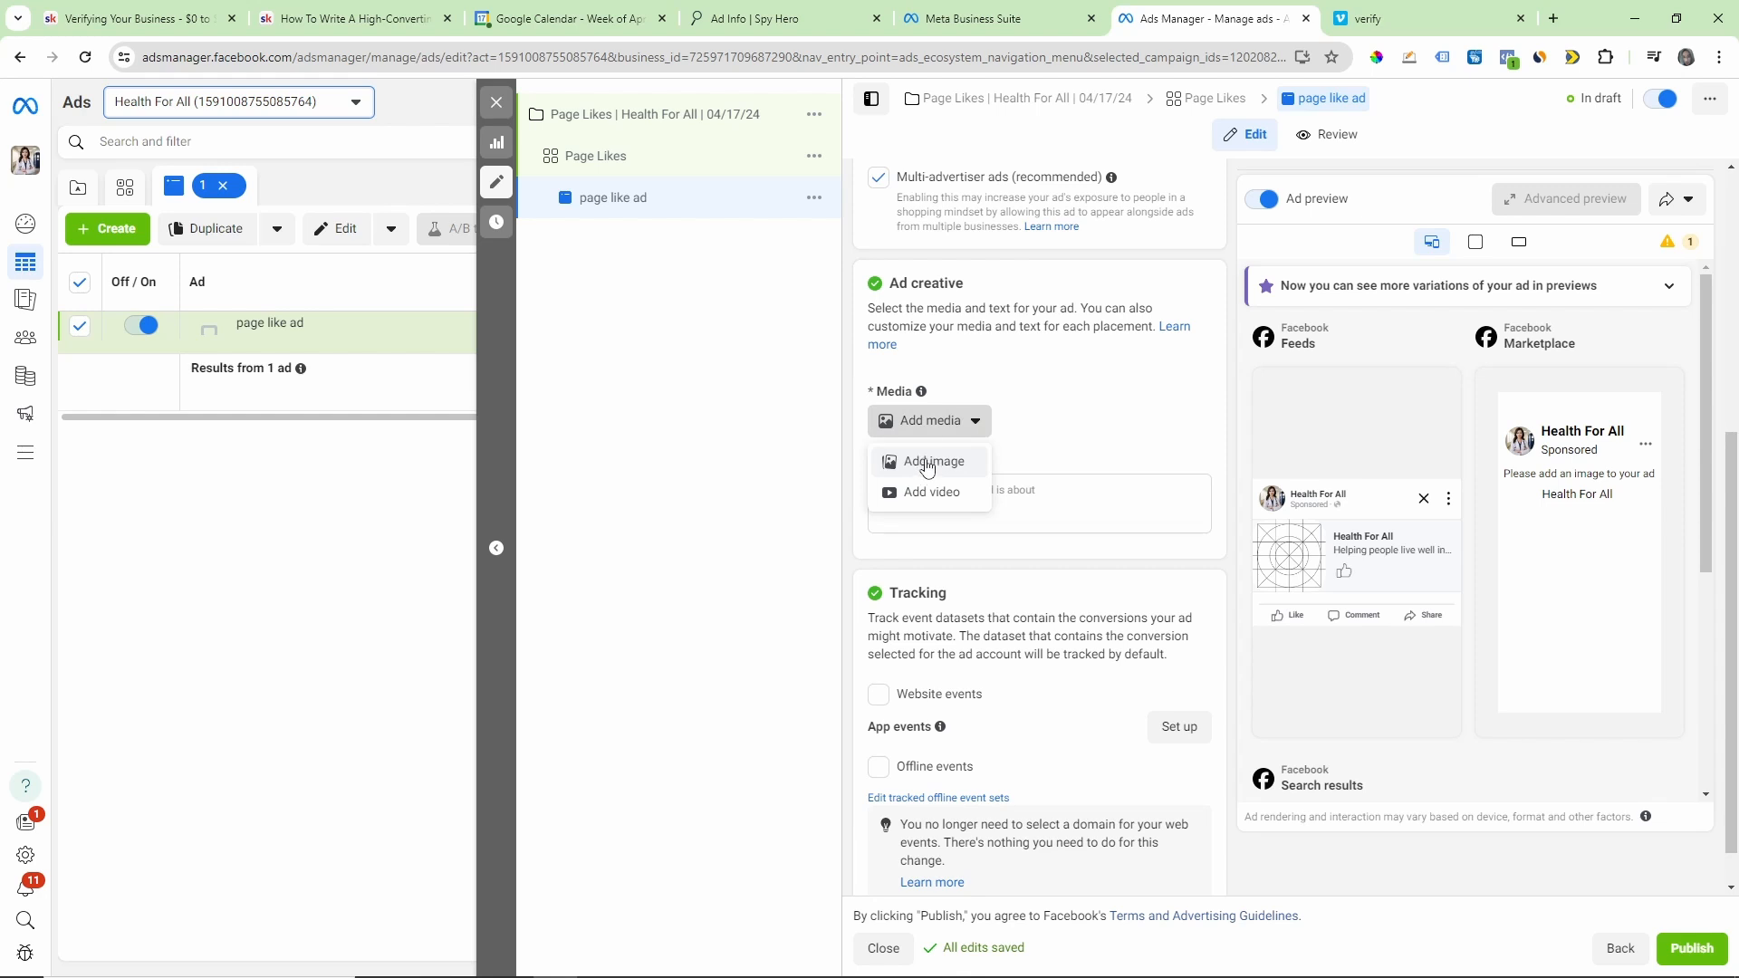
click(1083, 436)
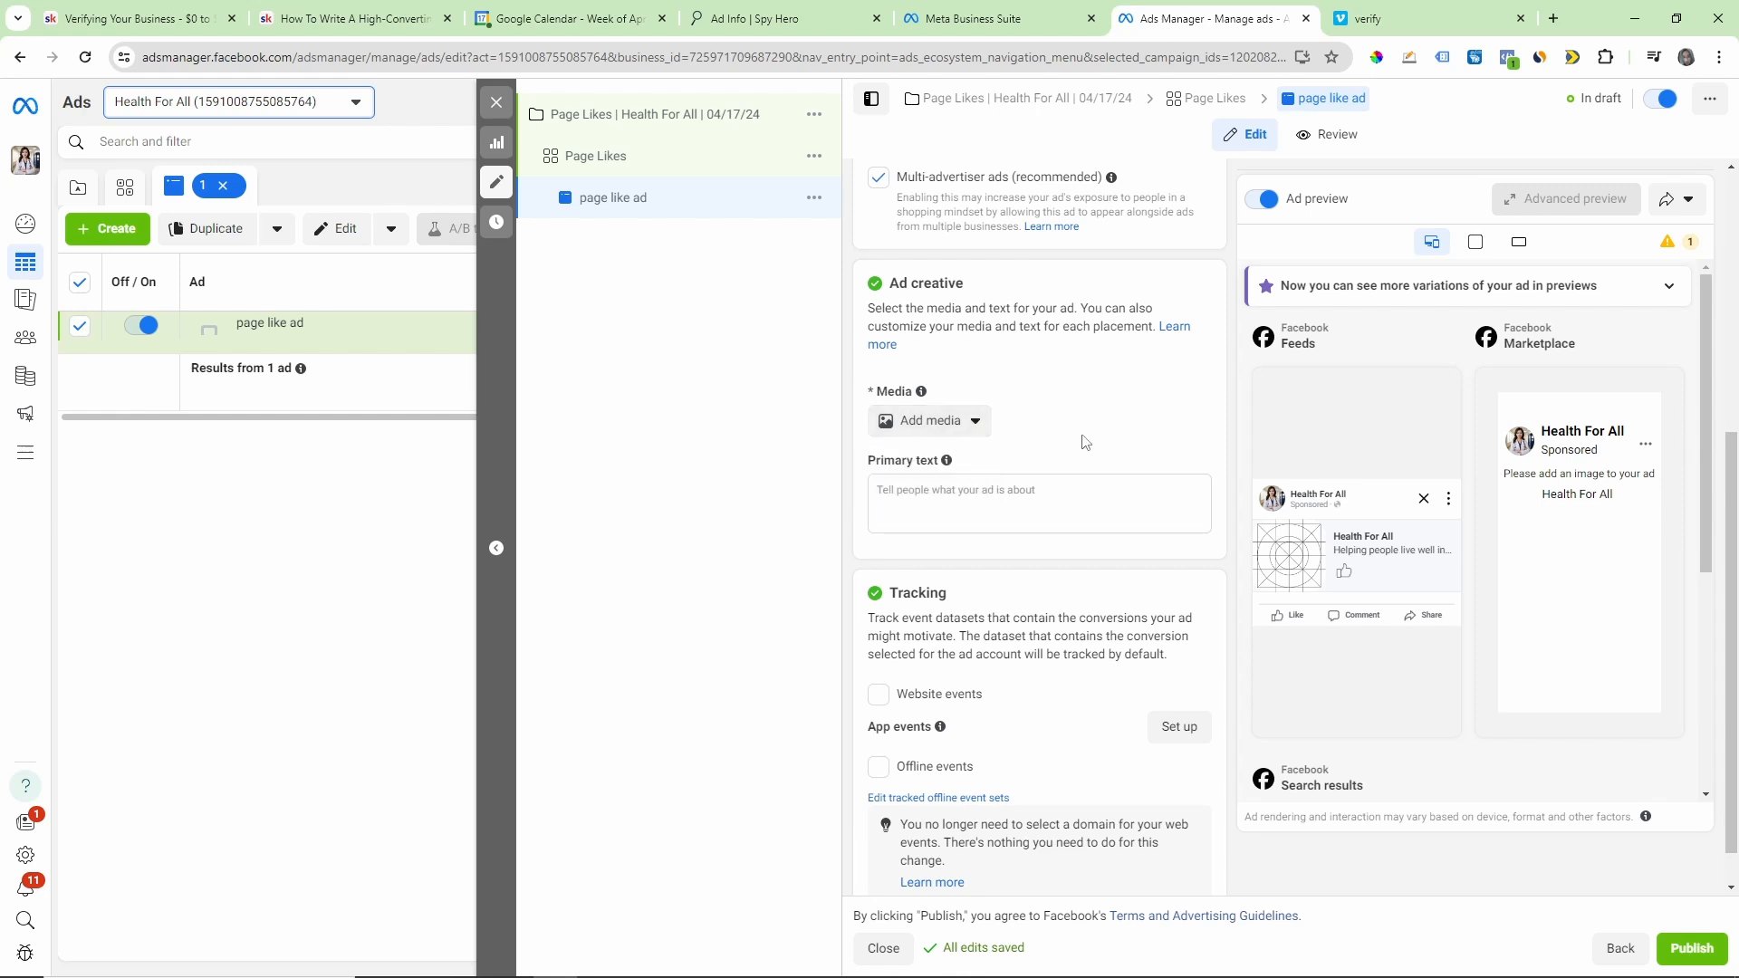
click(975, 480)
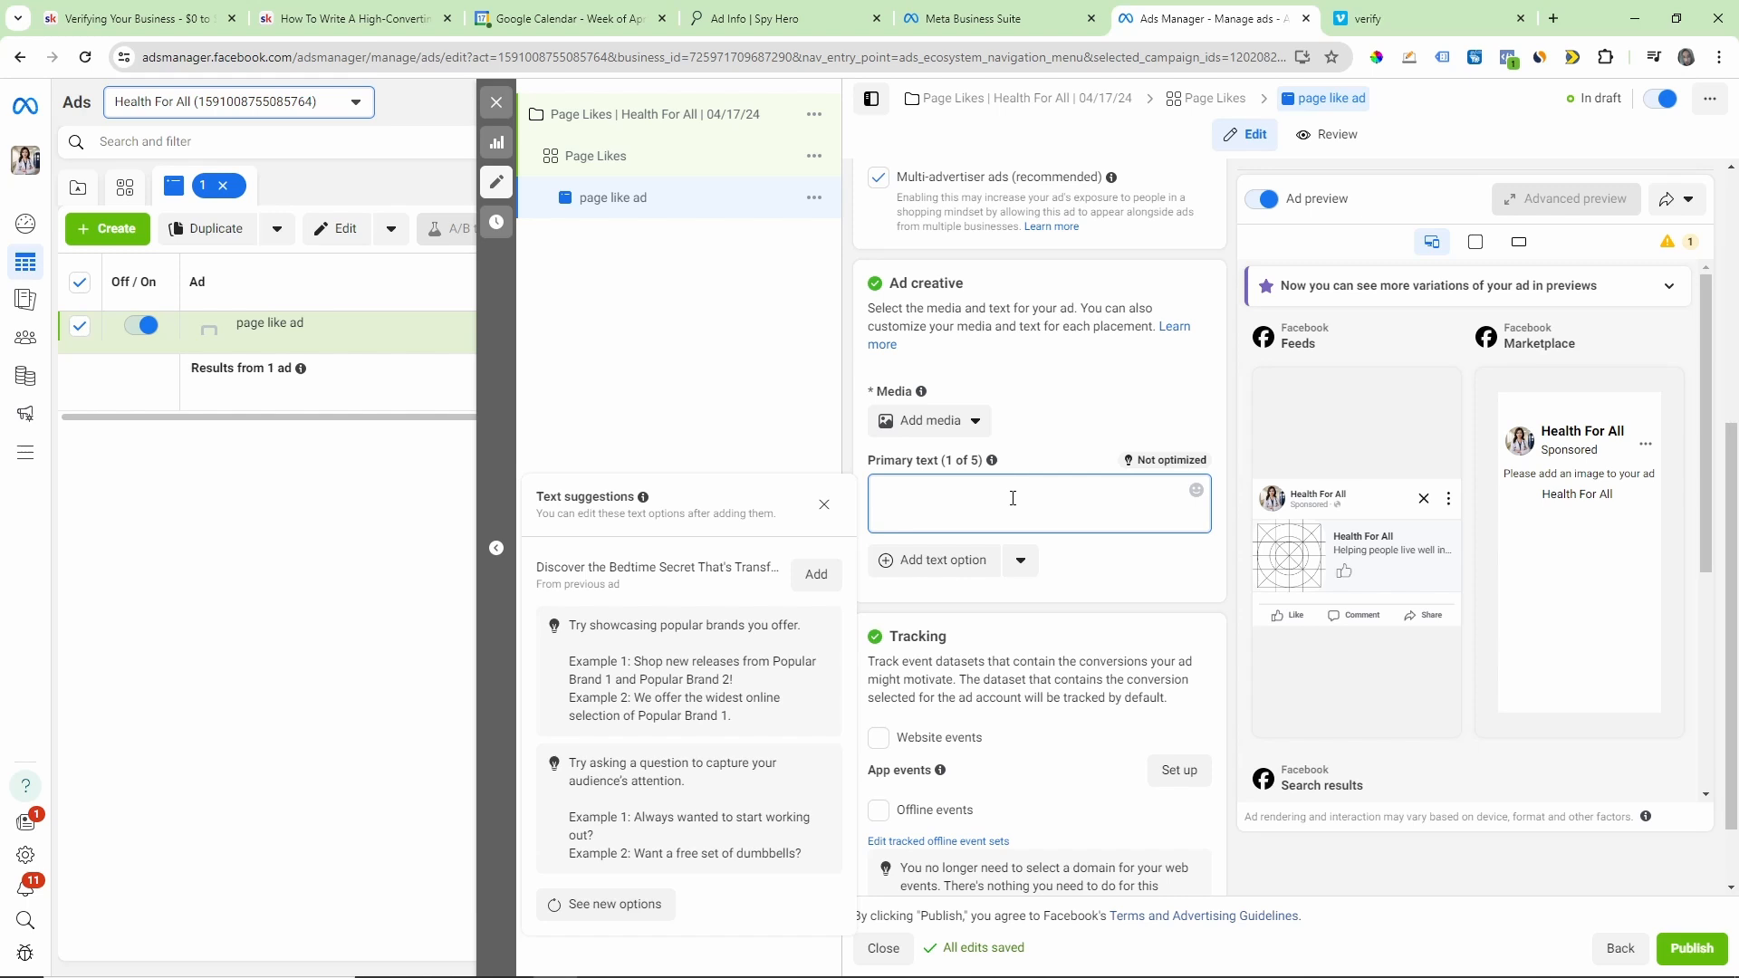
click(1125, 580)
scroll(1114, 570, down, 1)
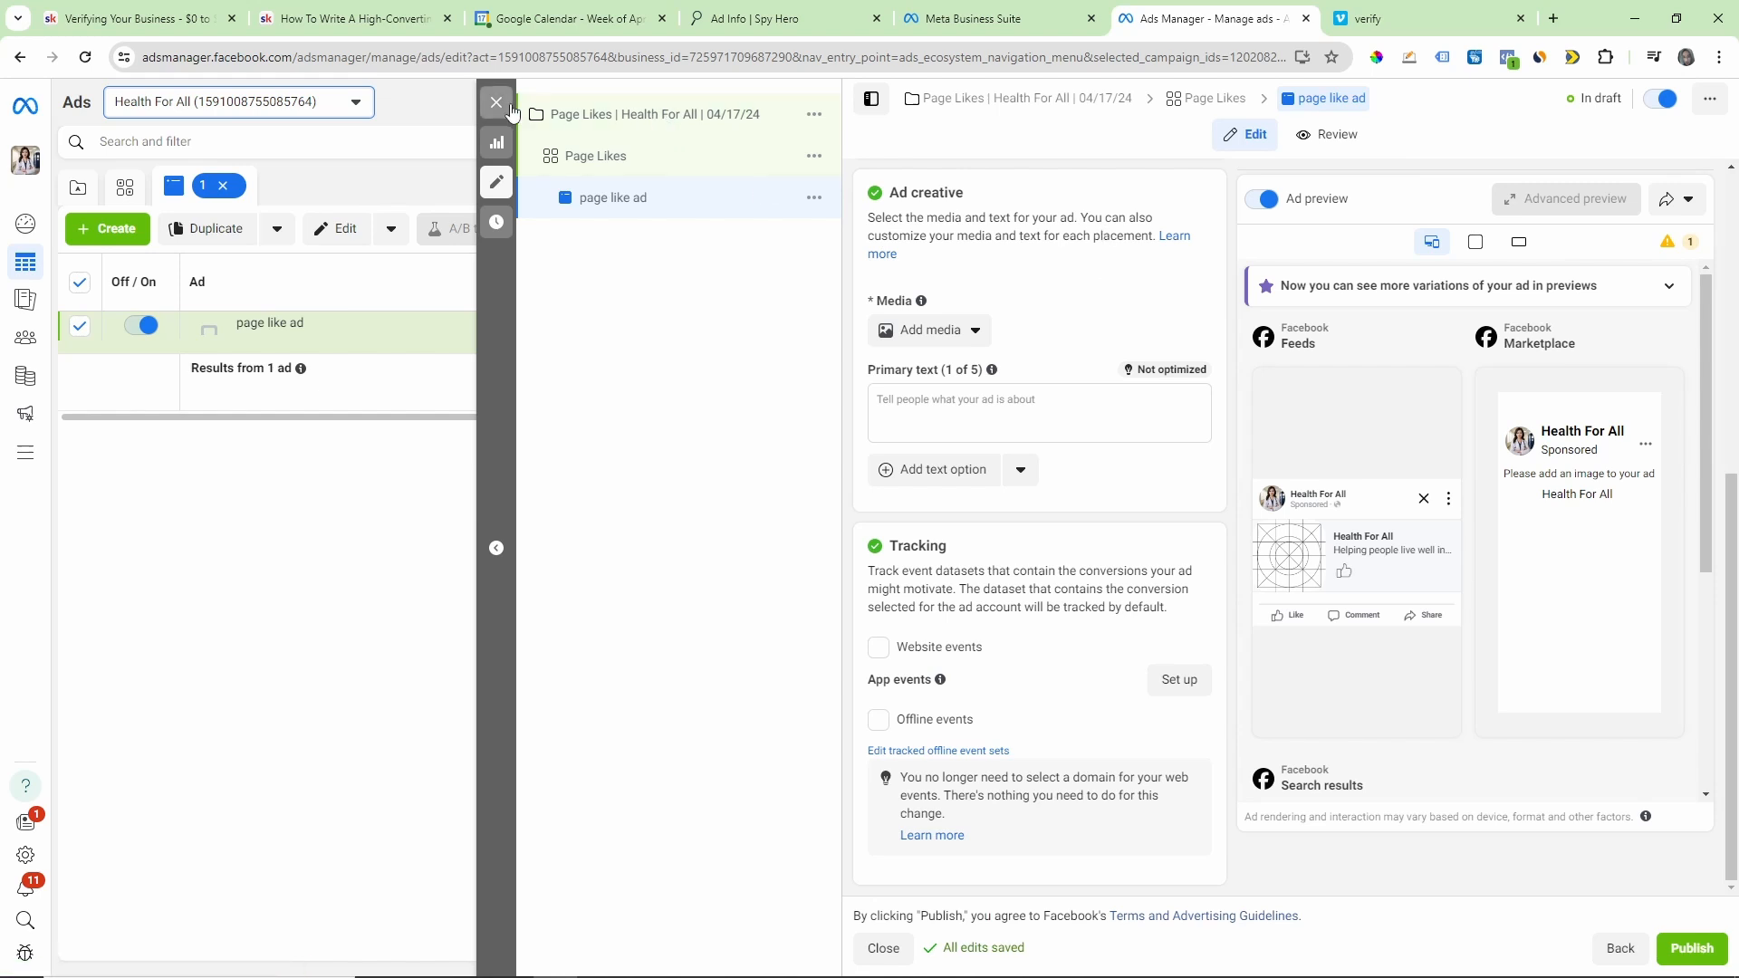
scroll(1129, 353, up, 5)
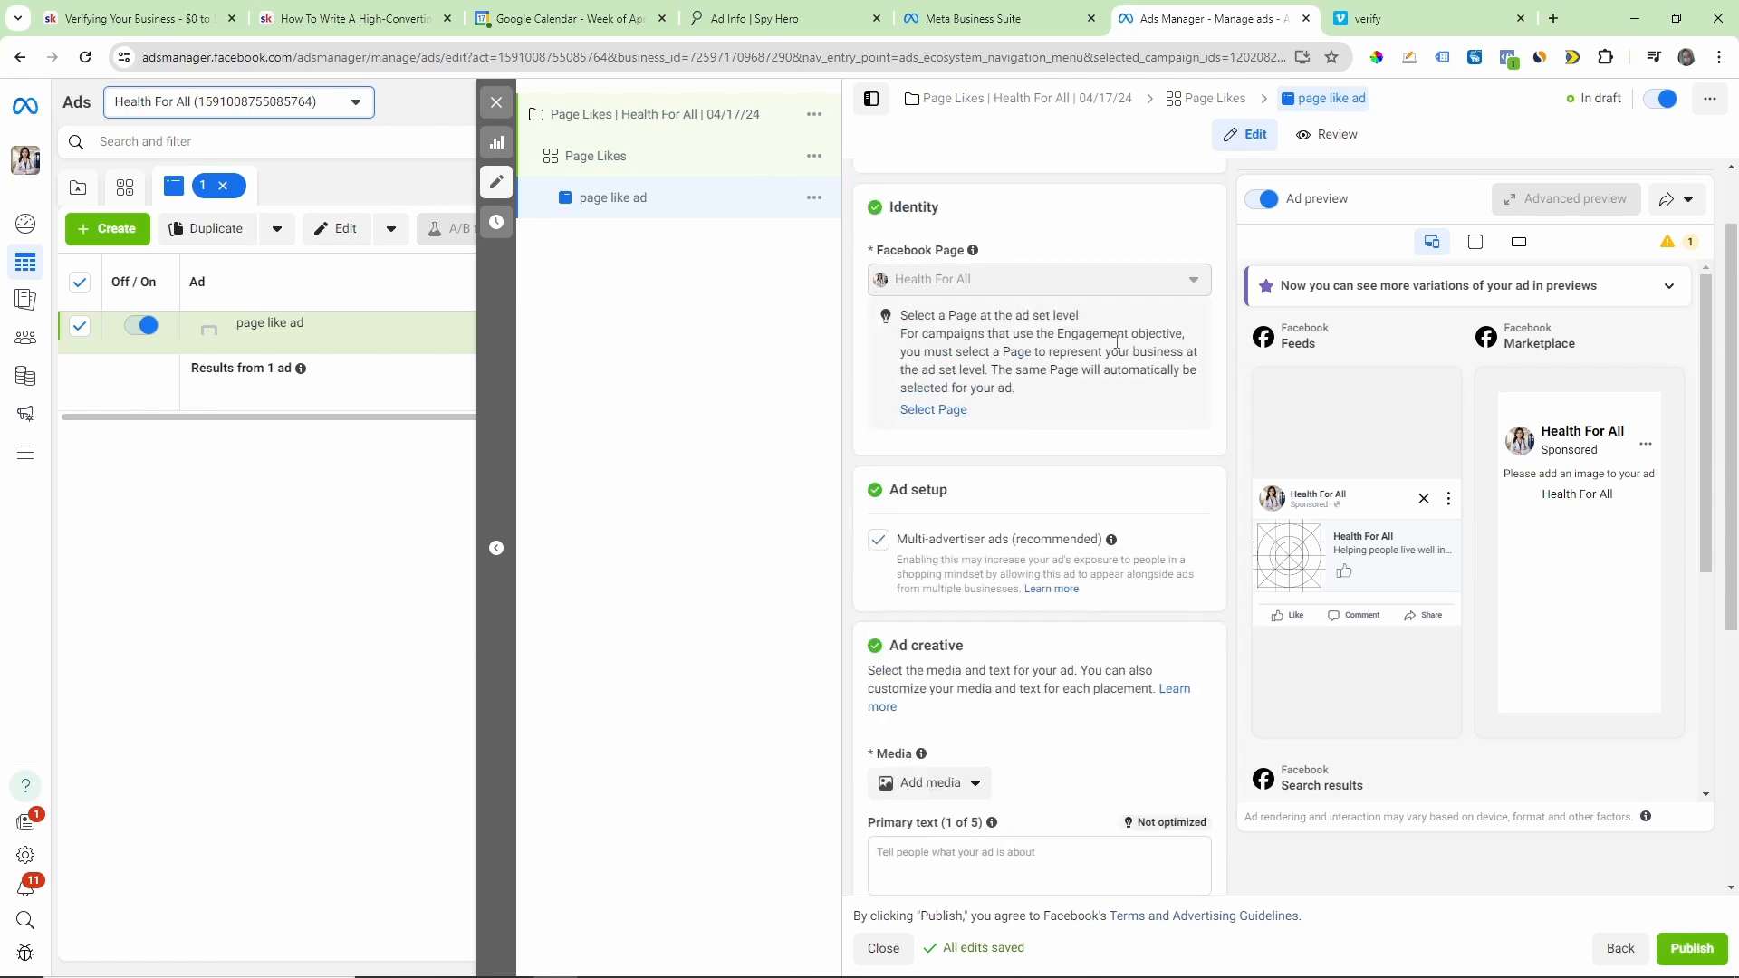
scroll(1118, 342, up, 1)
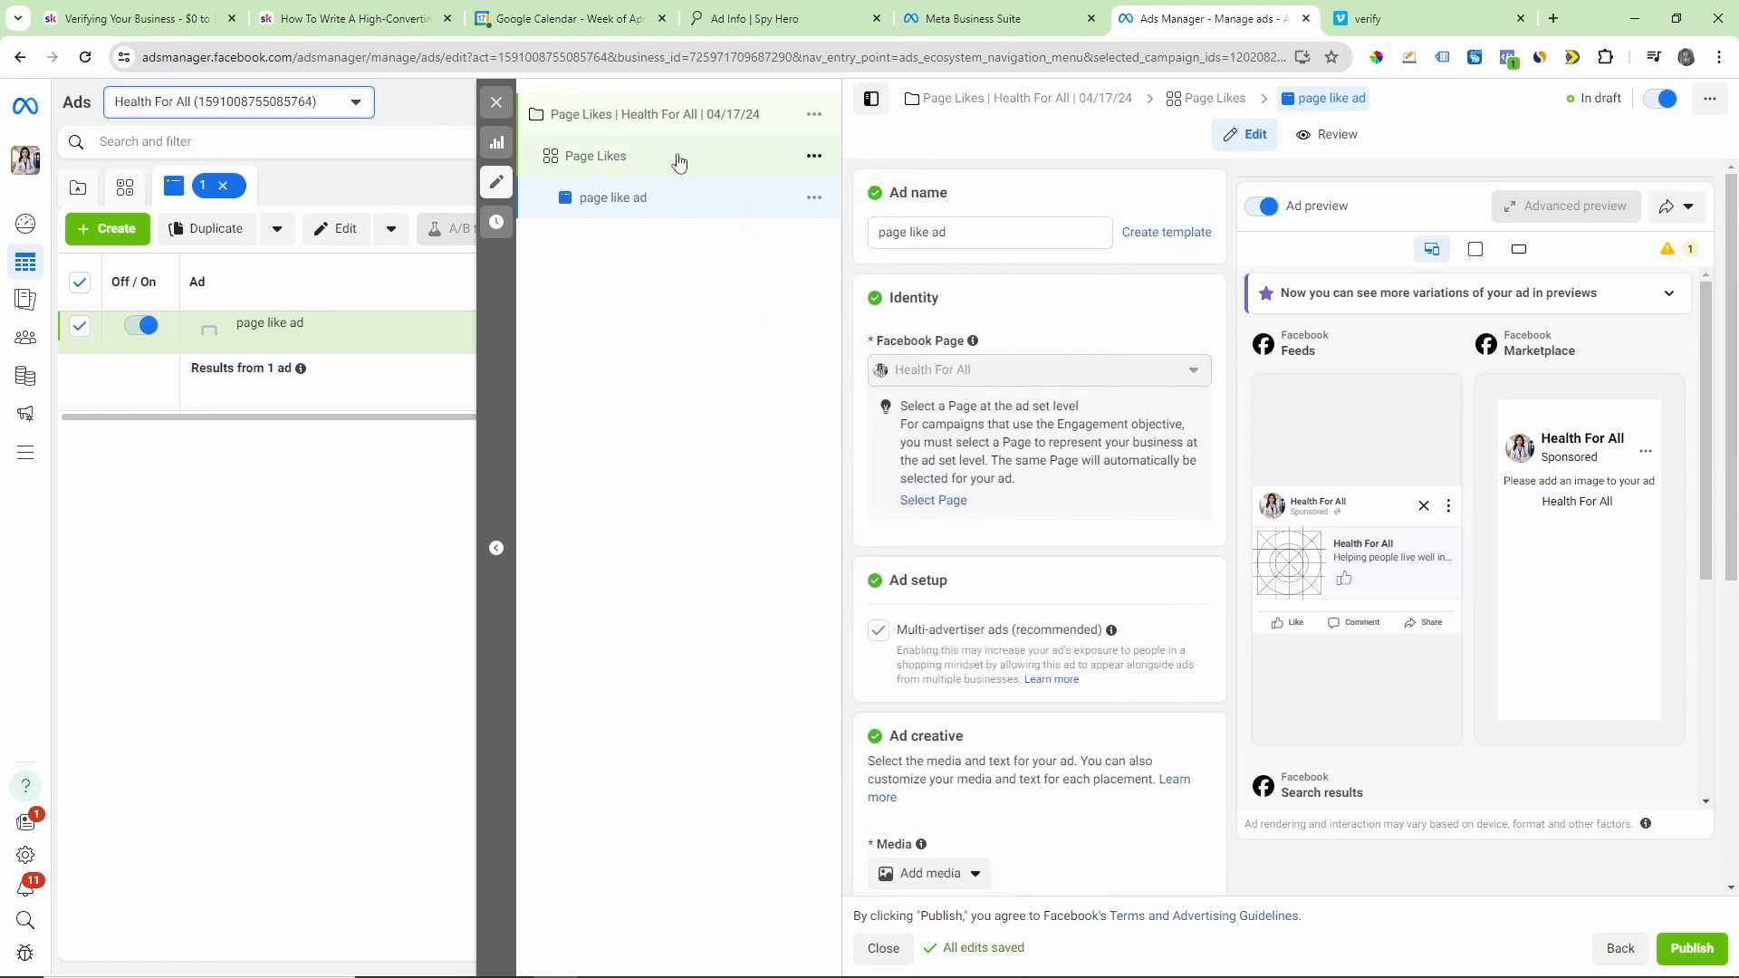
Step: Try out the end date option in the Page Likes ad set's schedule and turn it off again
scroll(1132, 376, down, 6)
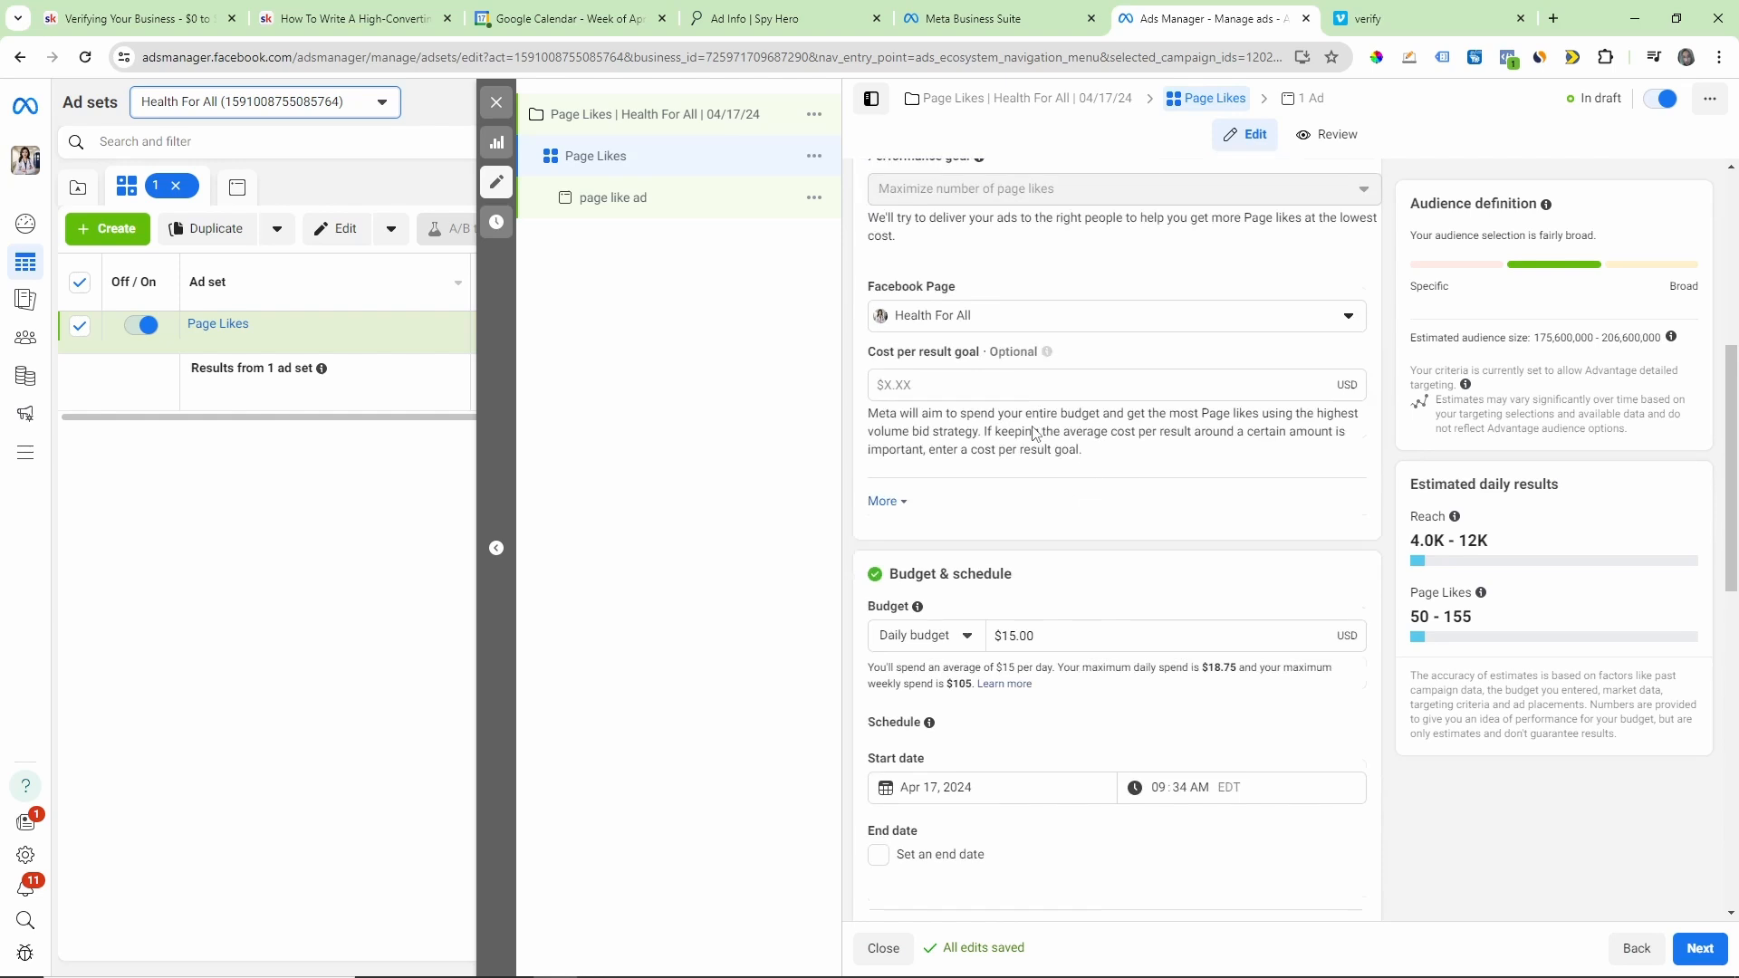
scroll(984, 405, down, 3)
click(879, 570)
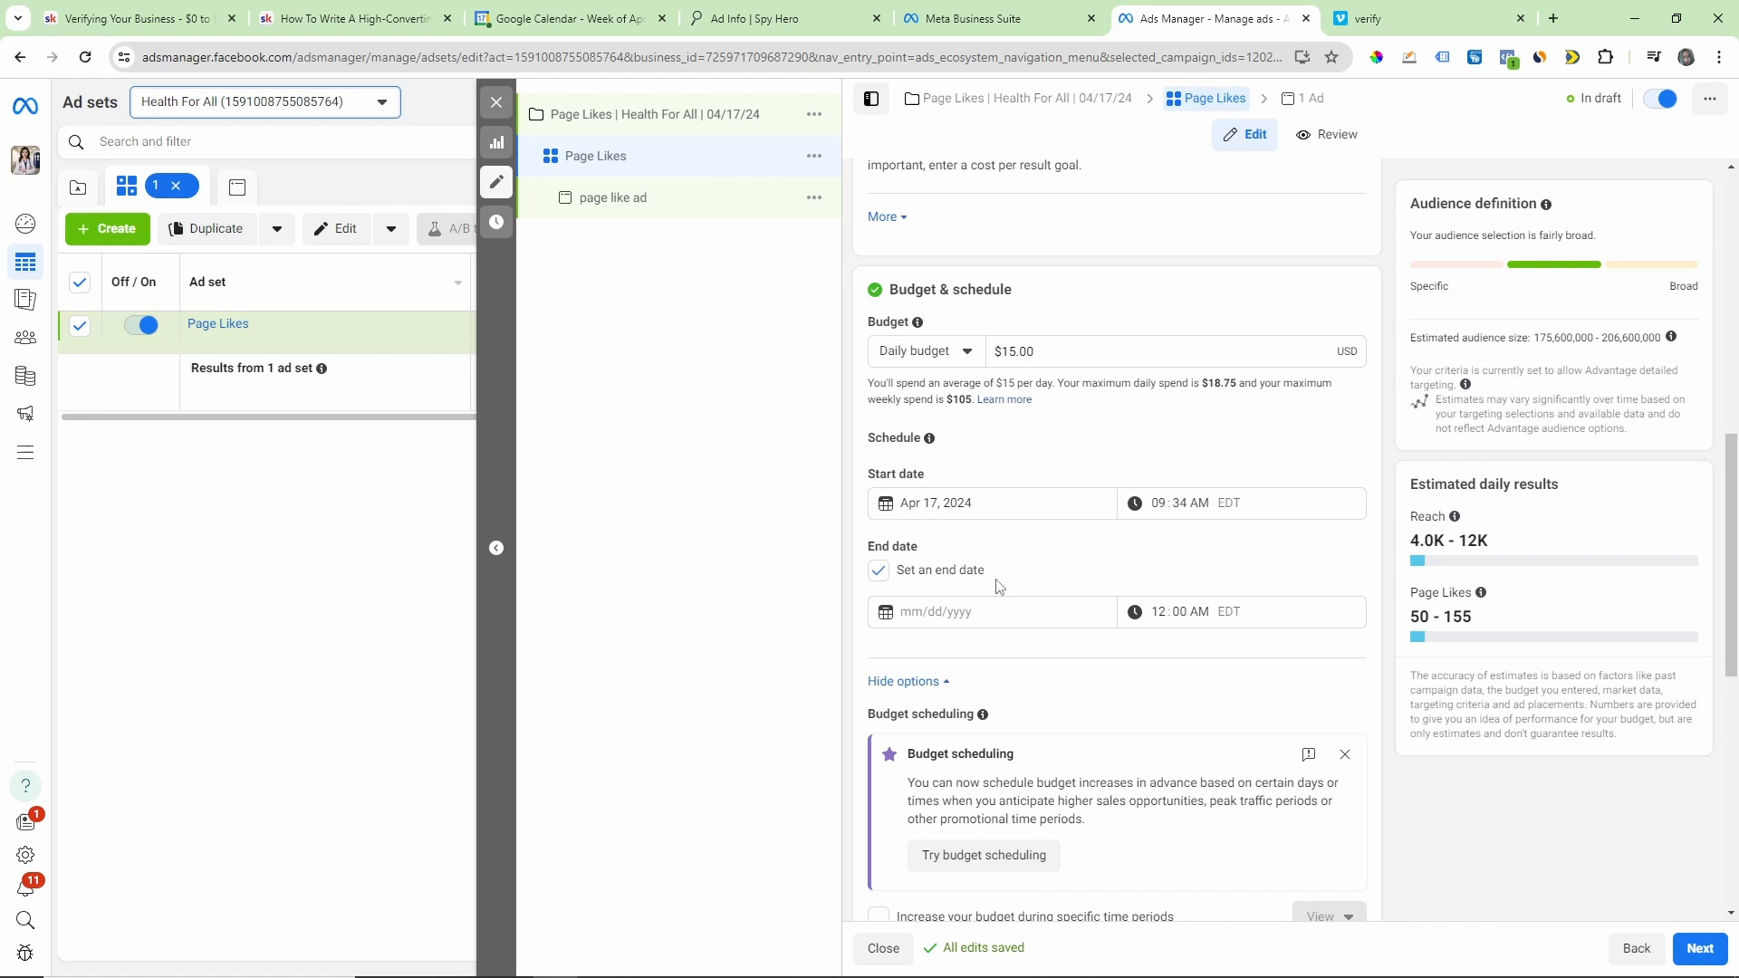
click(879, 571)
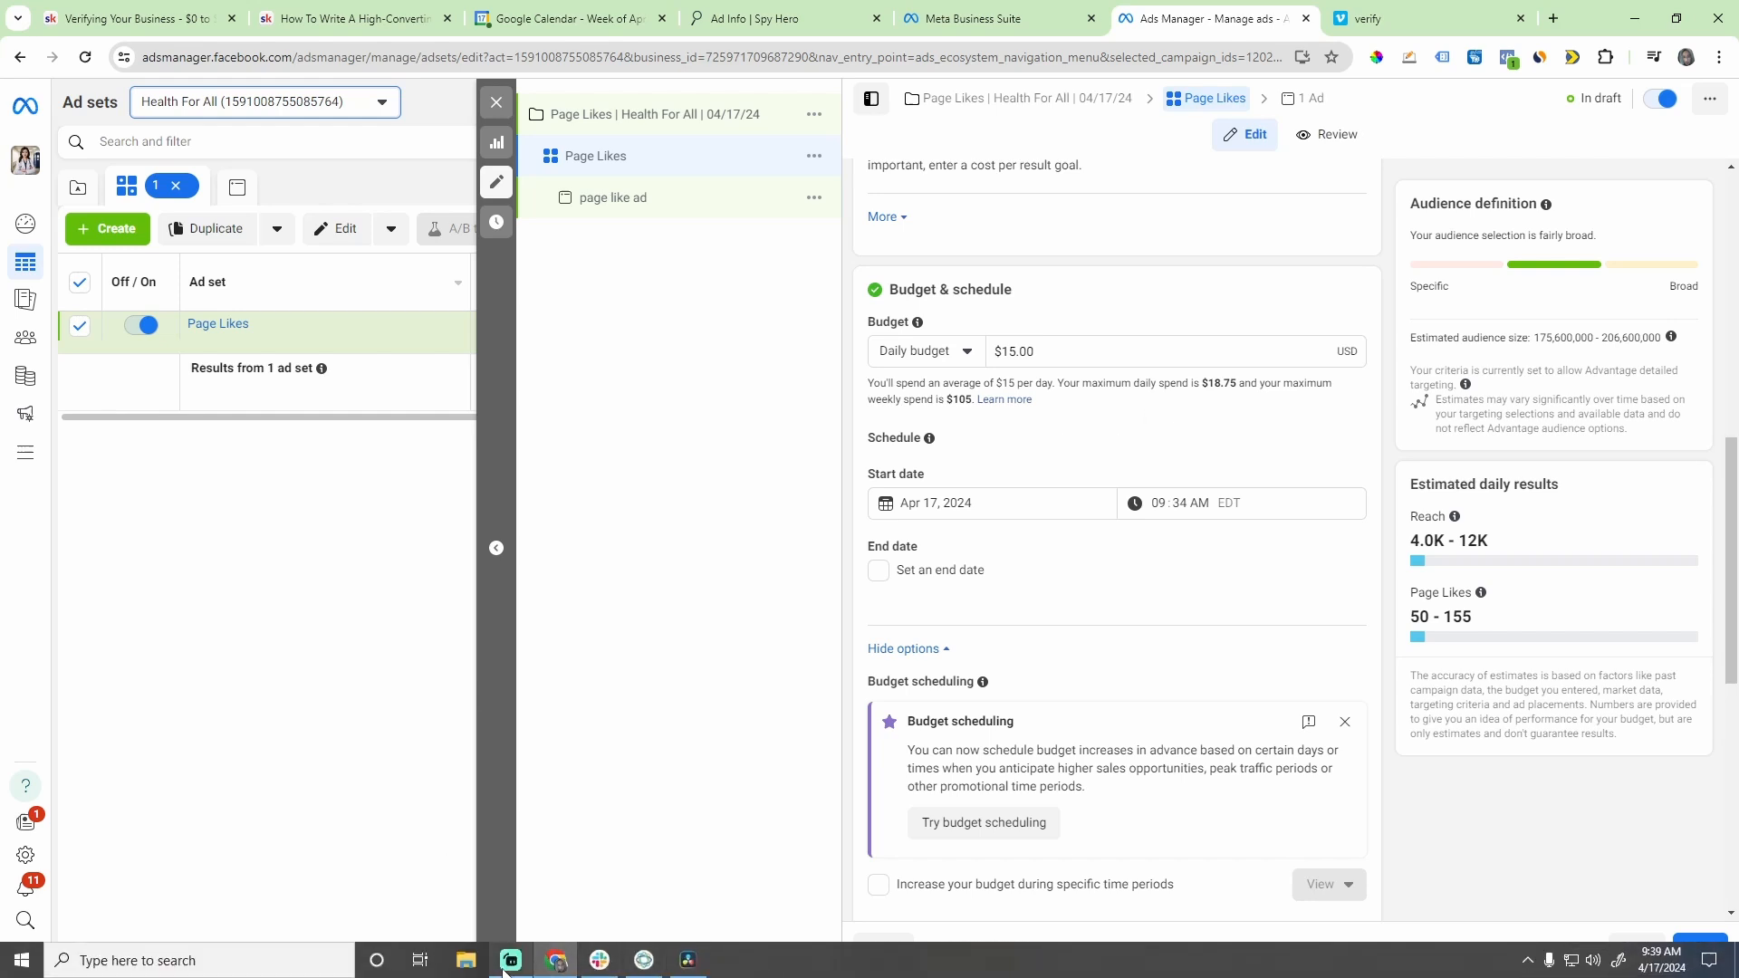
click(516, 960)
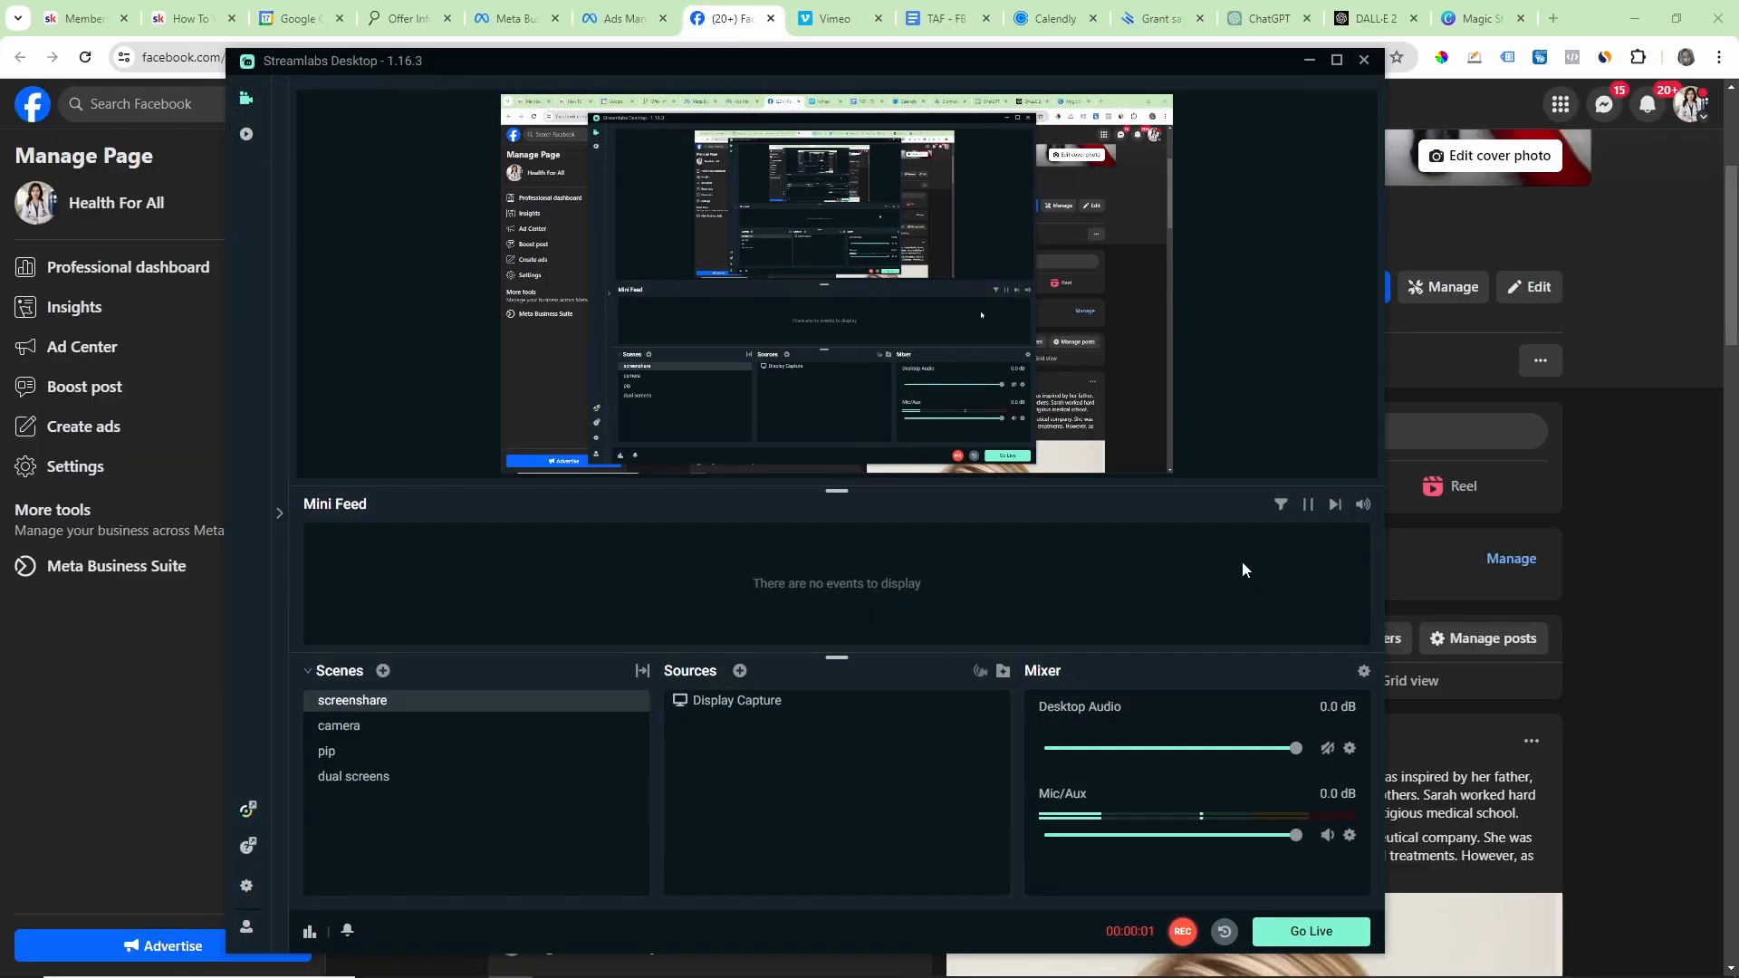
click(1308, 60)
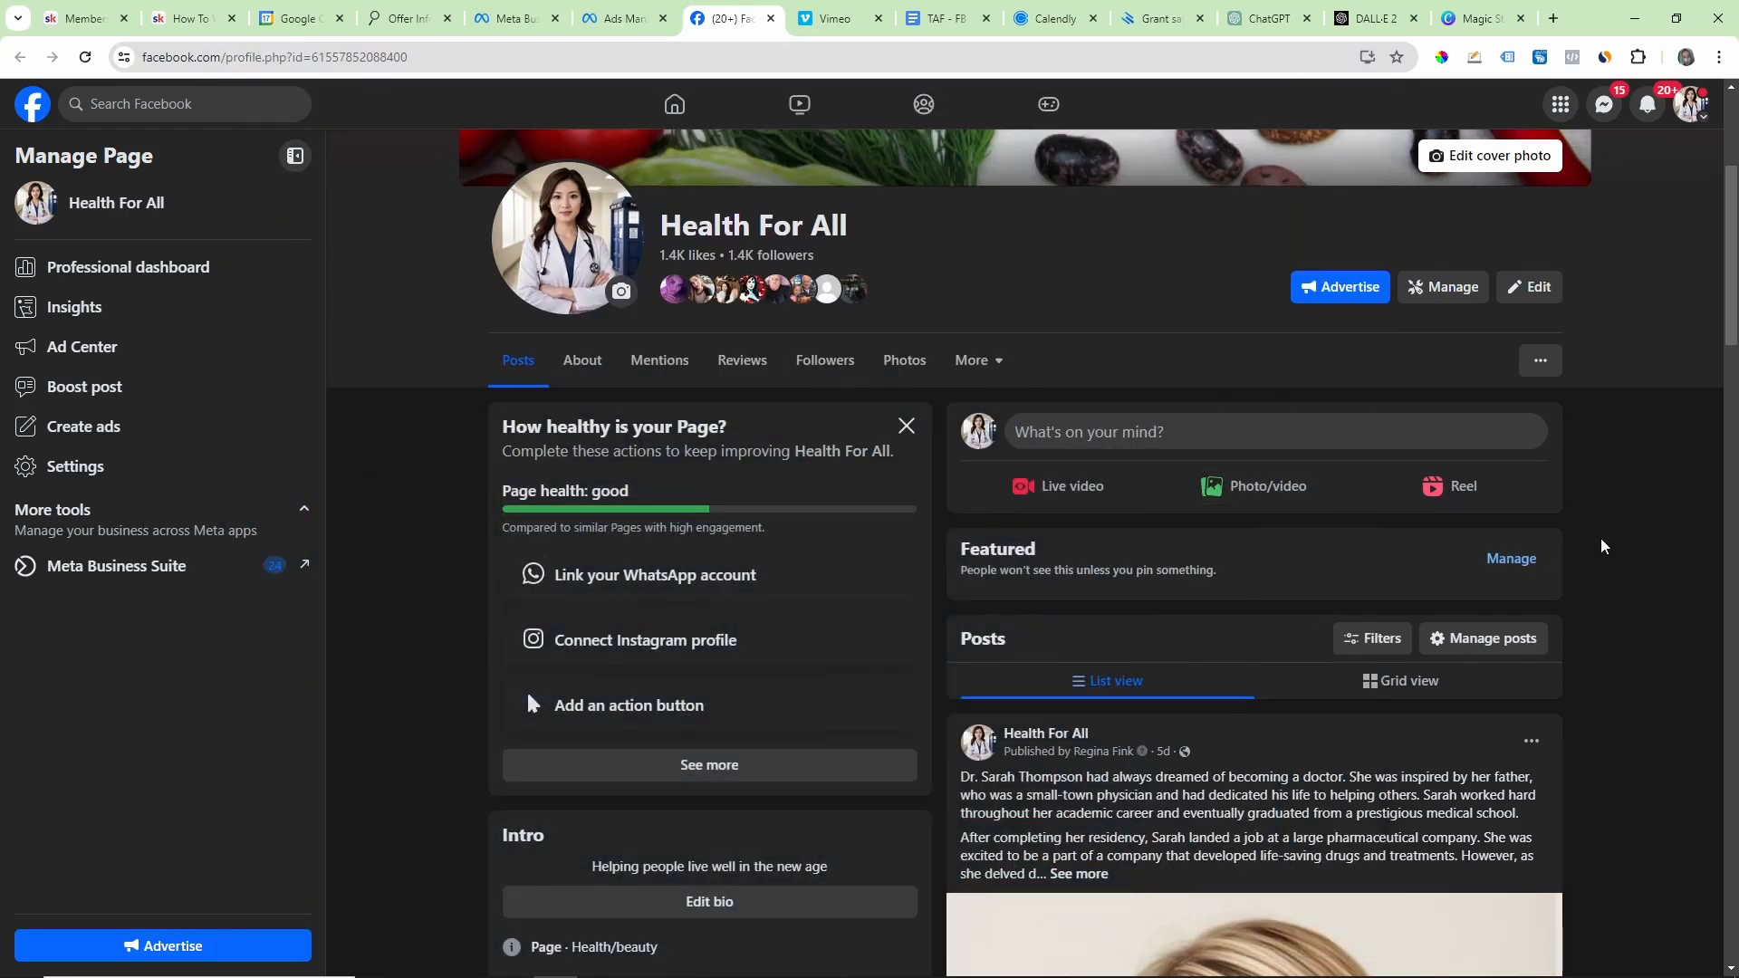
Step: Look through the published posts on the Health For All Facebook page, from the newest down to the profile picture update
scroll(1608, 524, up, 4)
scroll(1609, 523, down, 3)
scroll(1608, 525, down, 15)
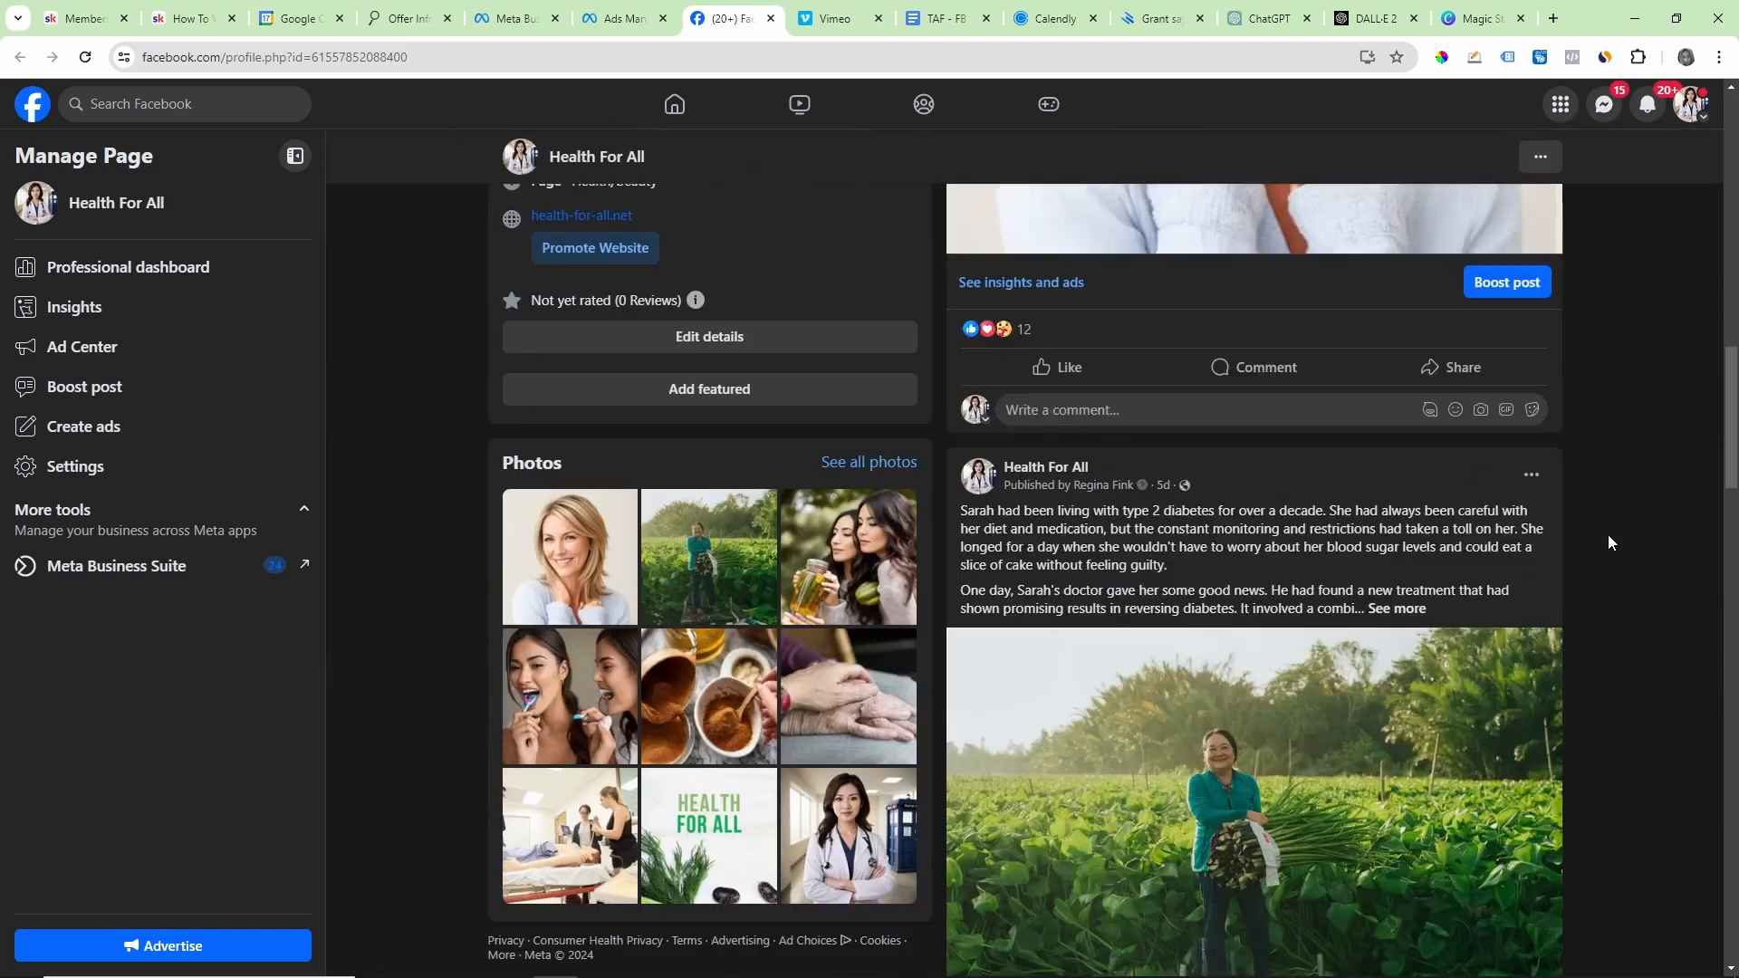
scroll(1606, 543, down, 20)
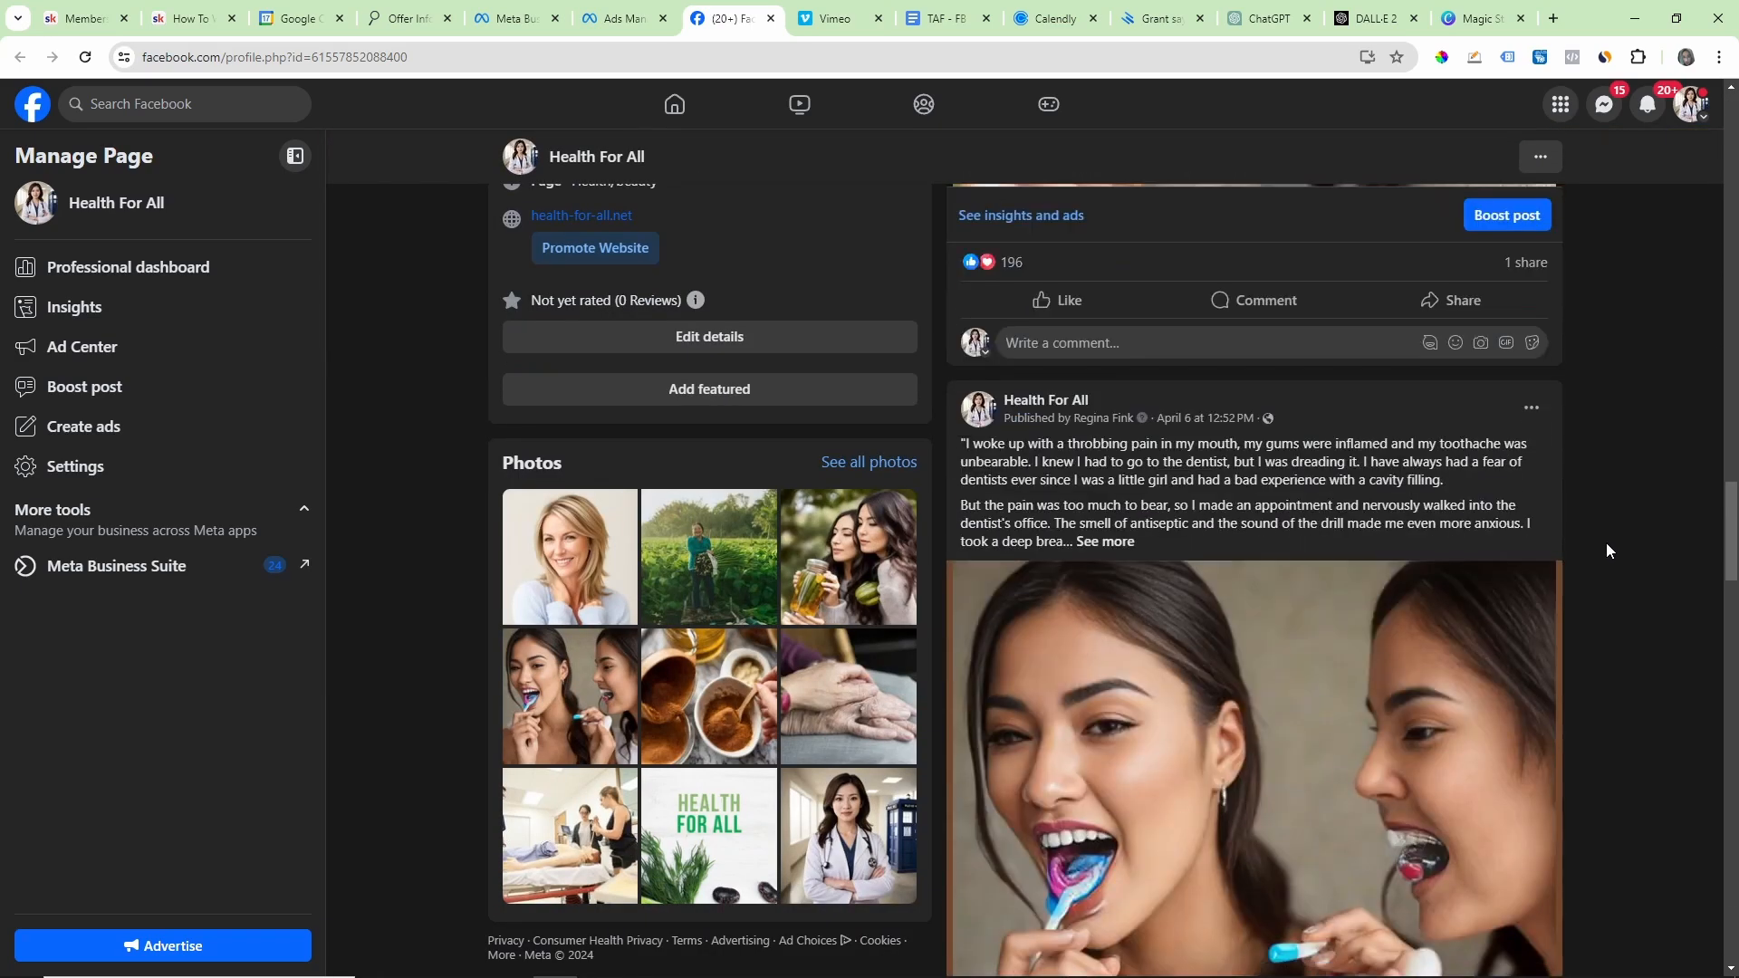
scroll(1608, 548, down, 20)
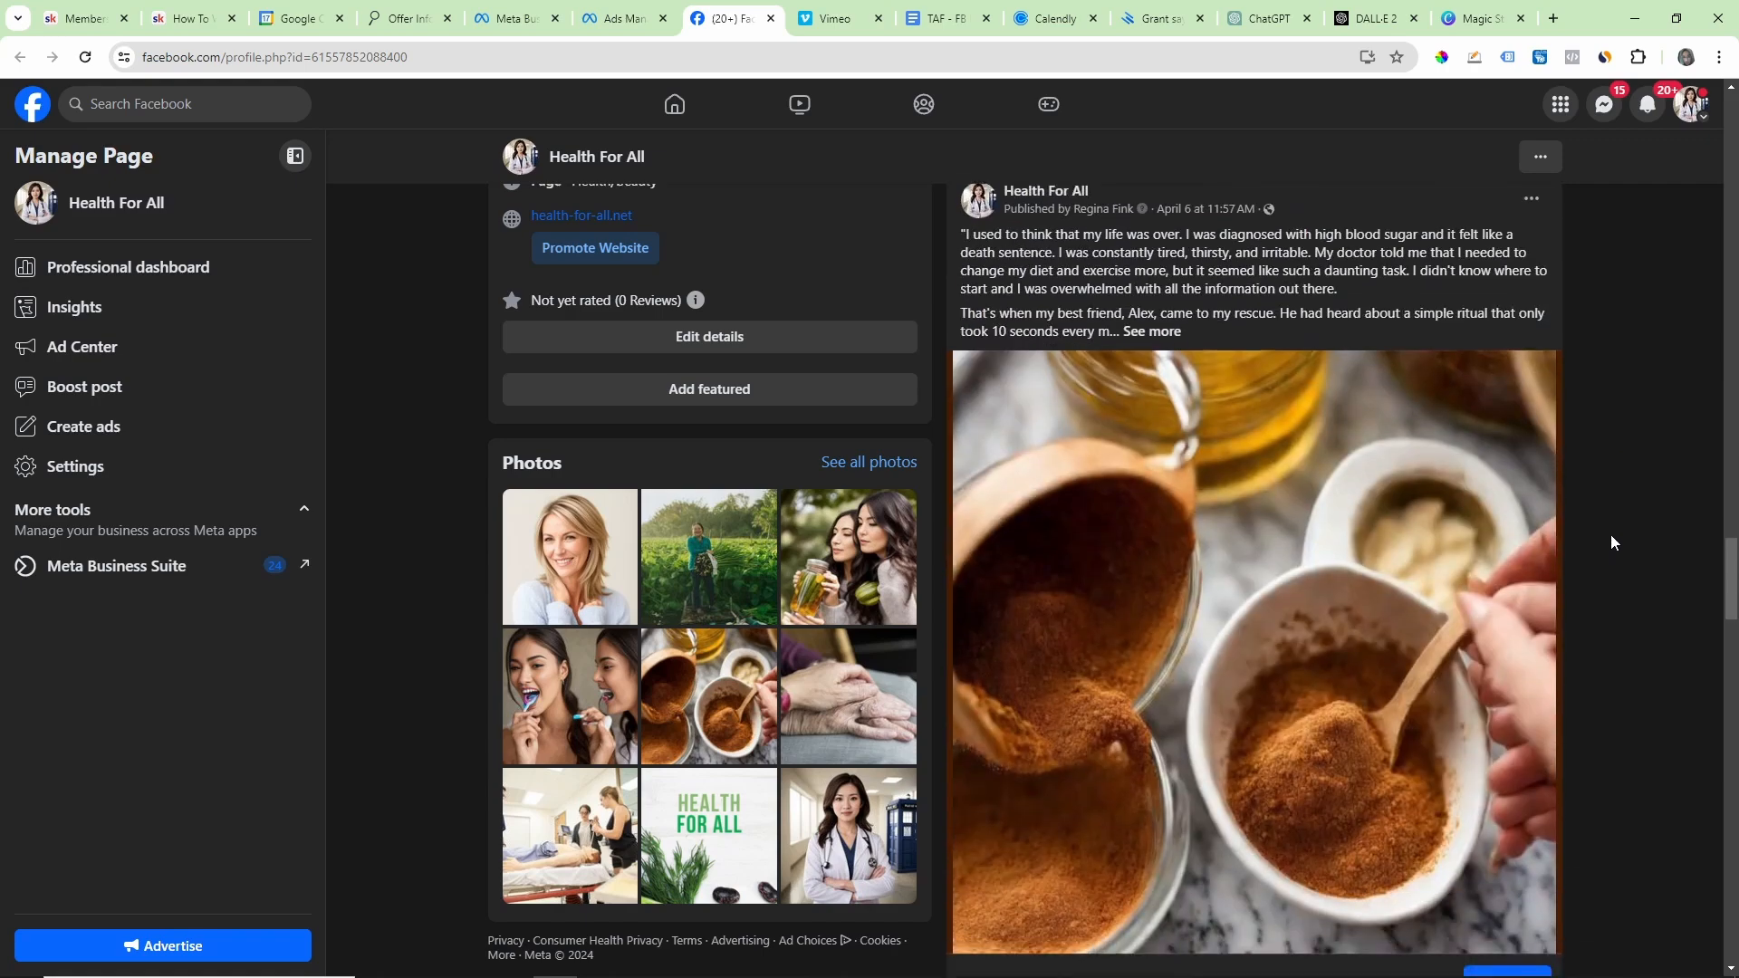
scroll(1613, 553, down, 15)
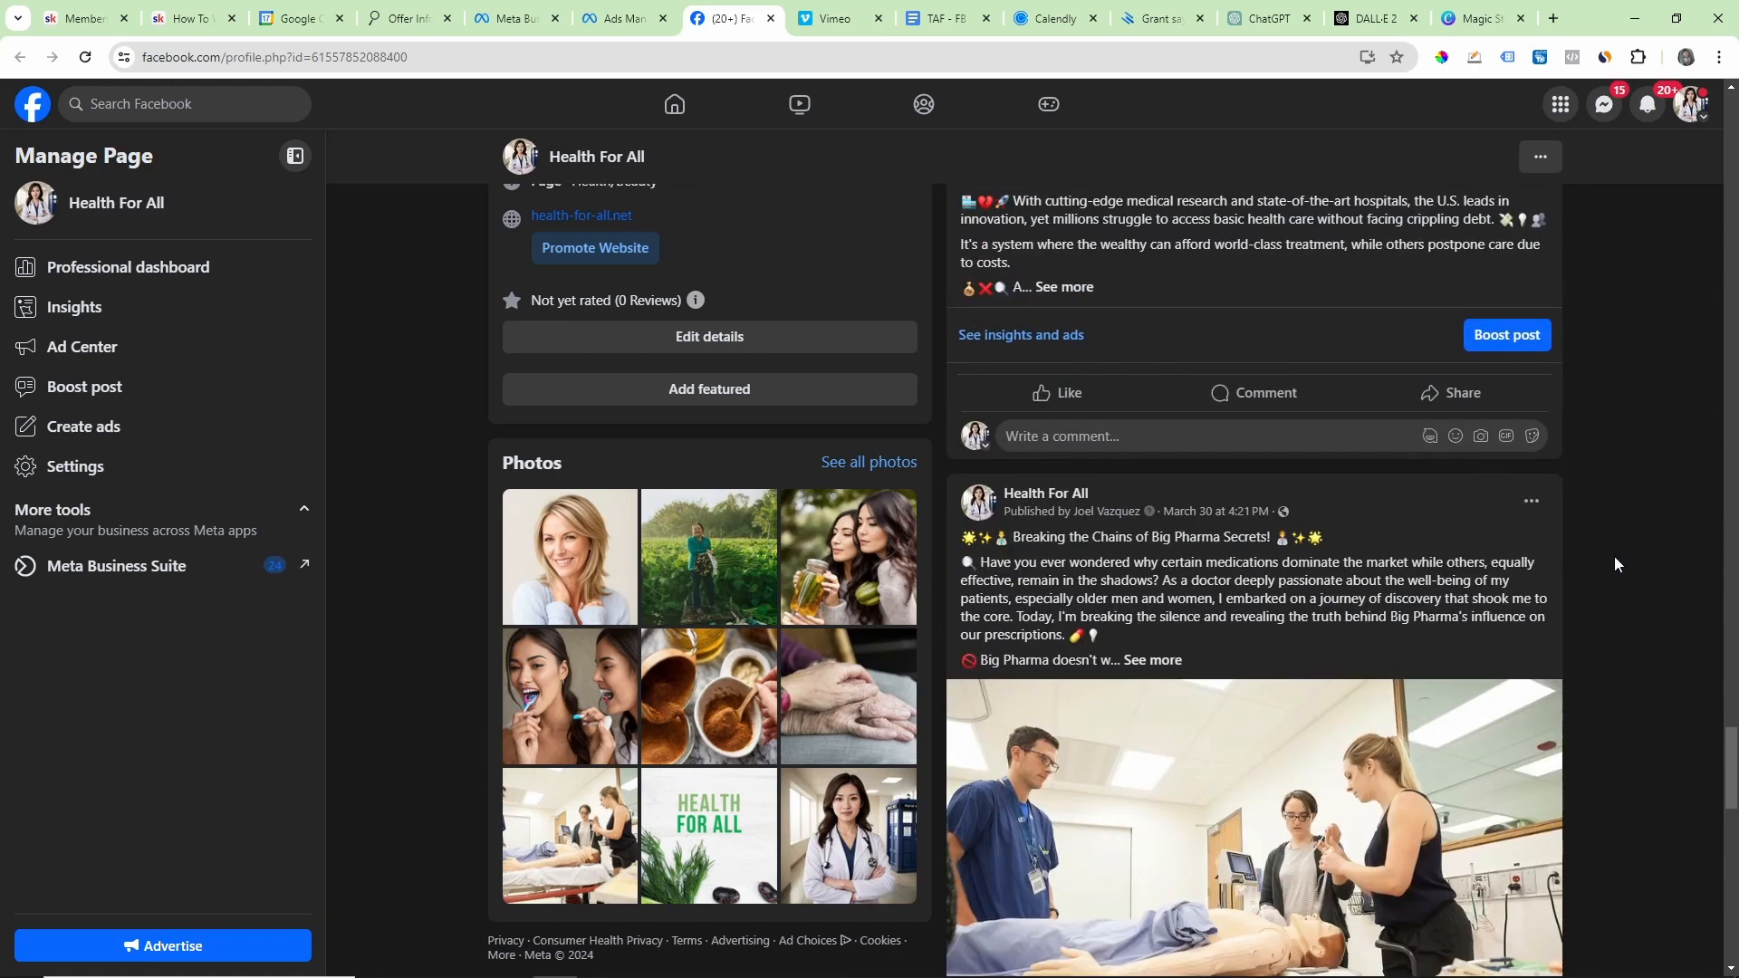
scroll(1649, 567, down, 10)
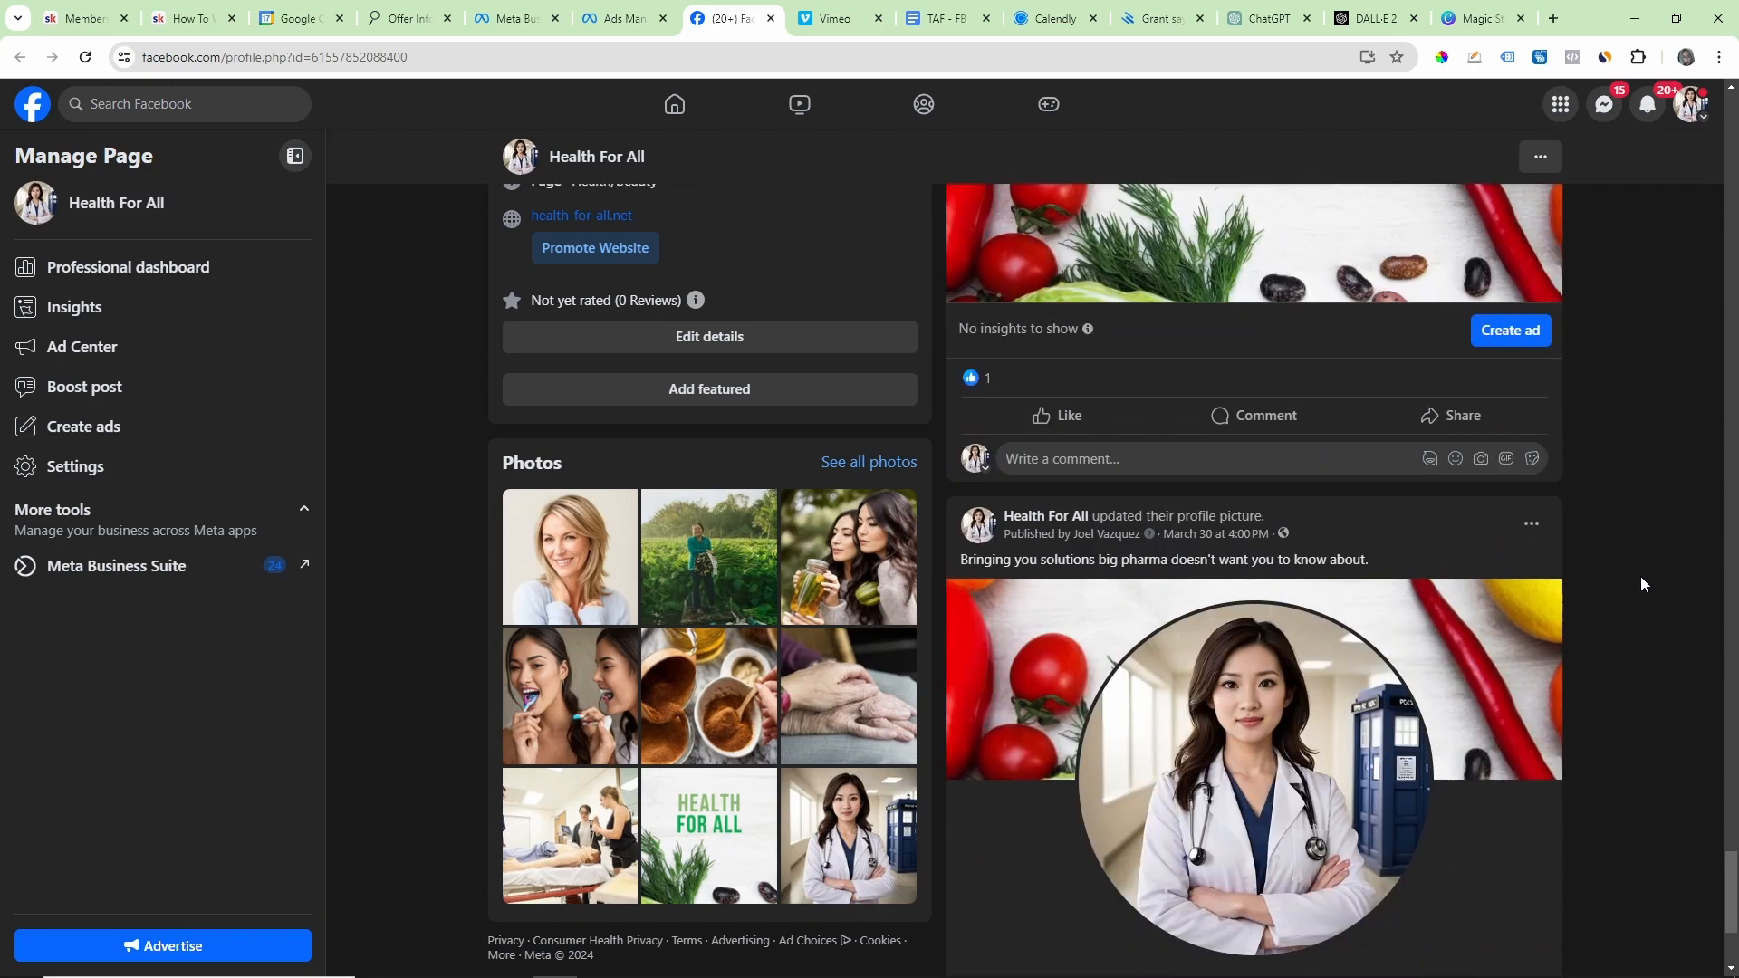
scroll(1638, 579, up, 20)
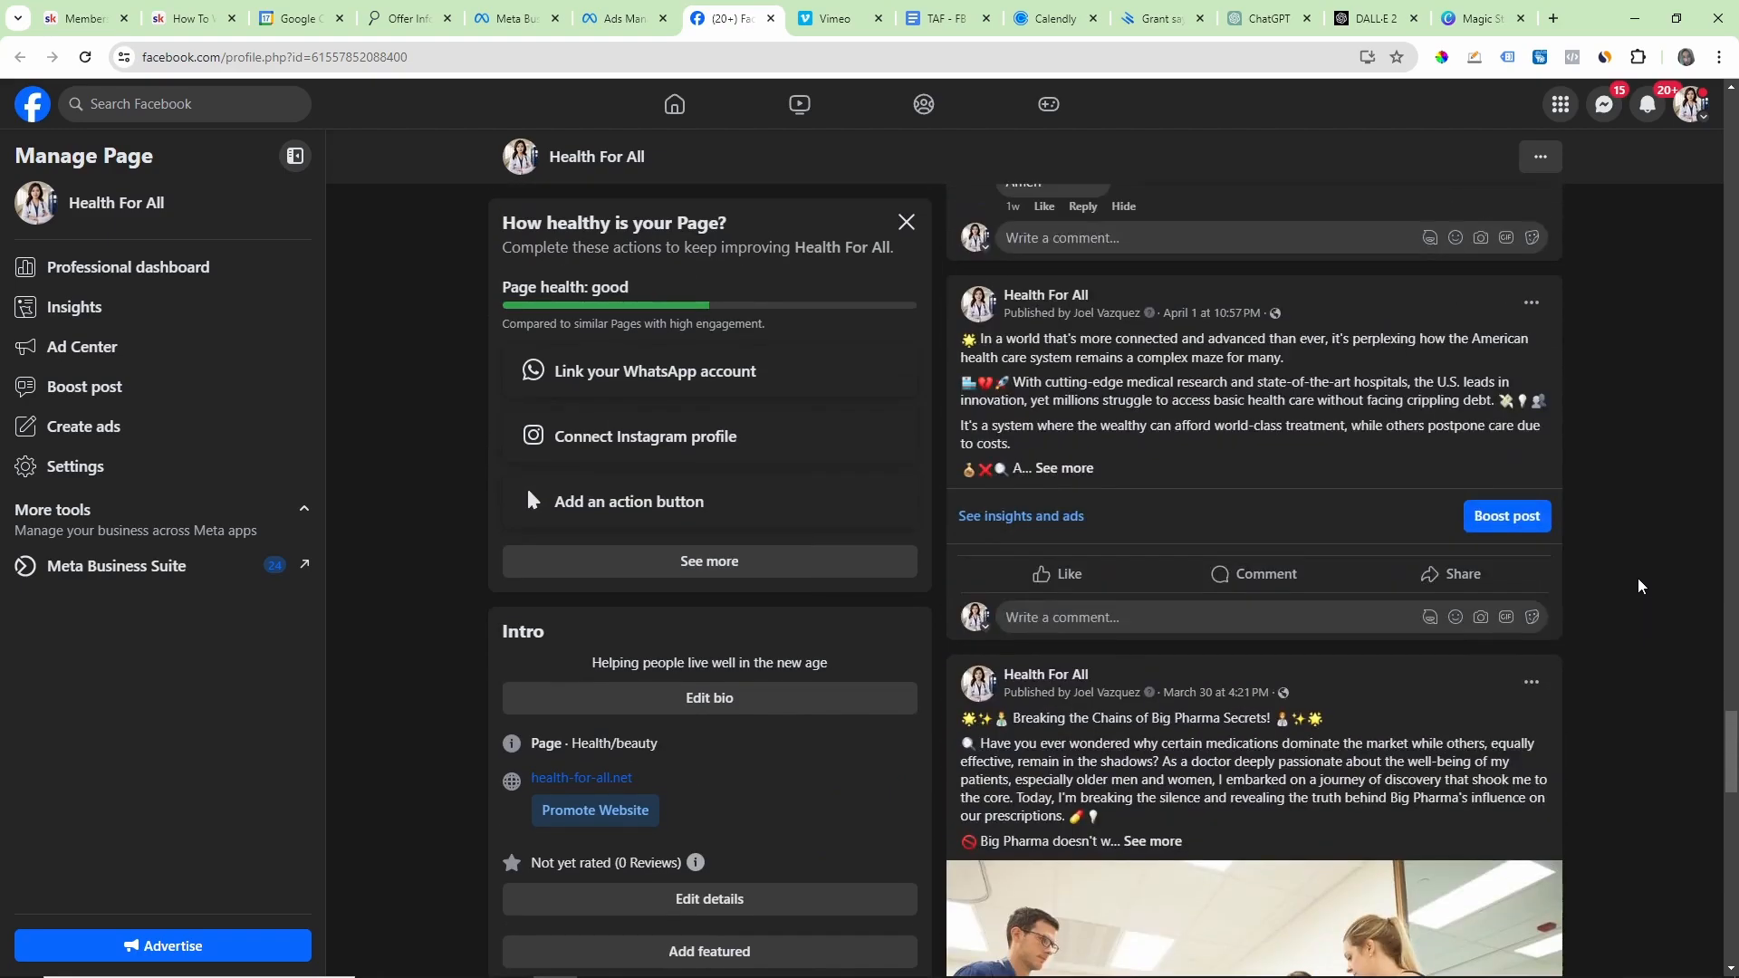
scroll(1651, 571, up, 20)
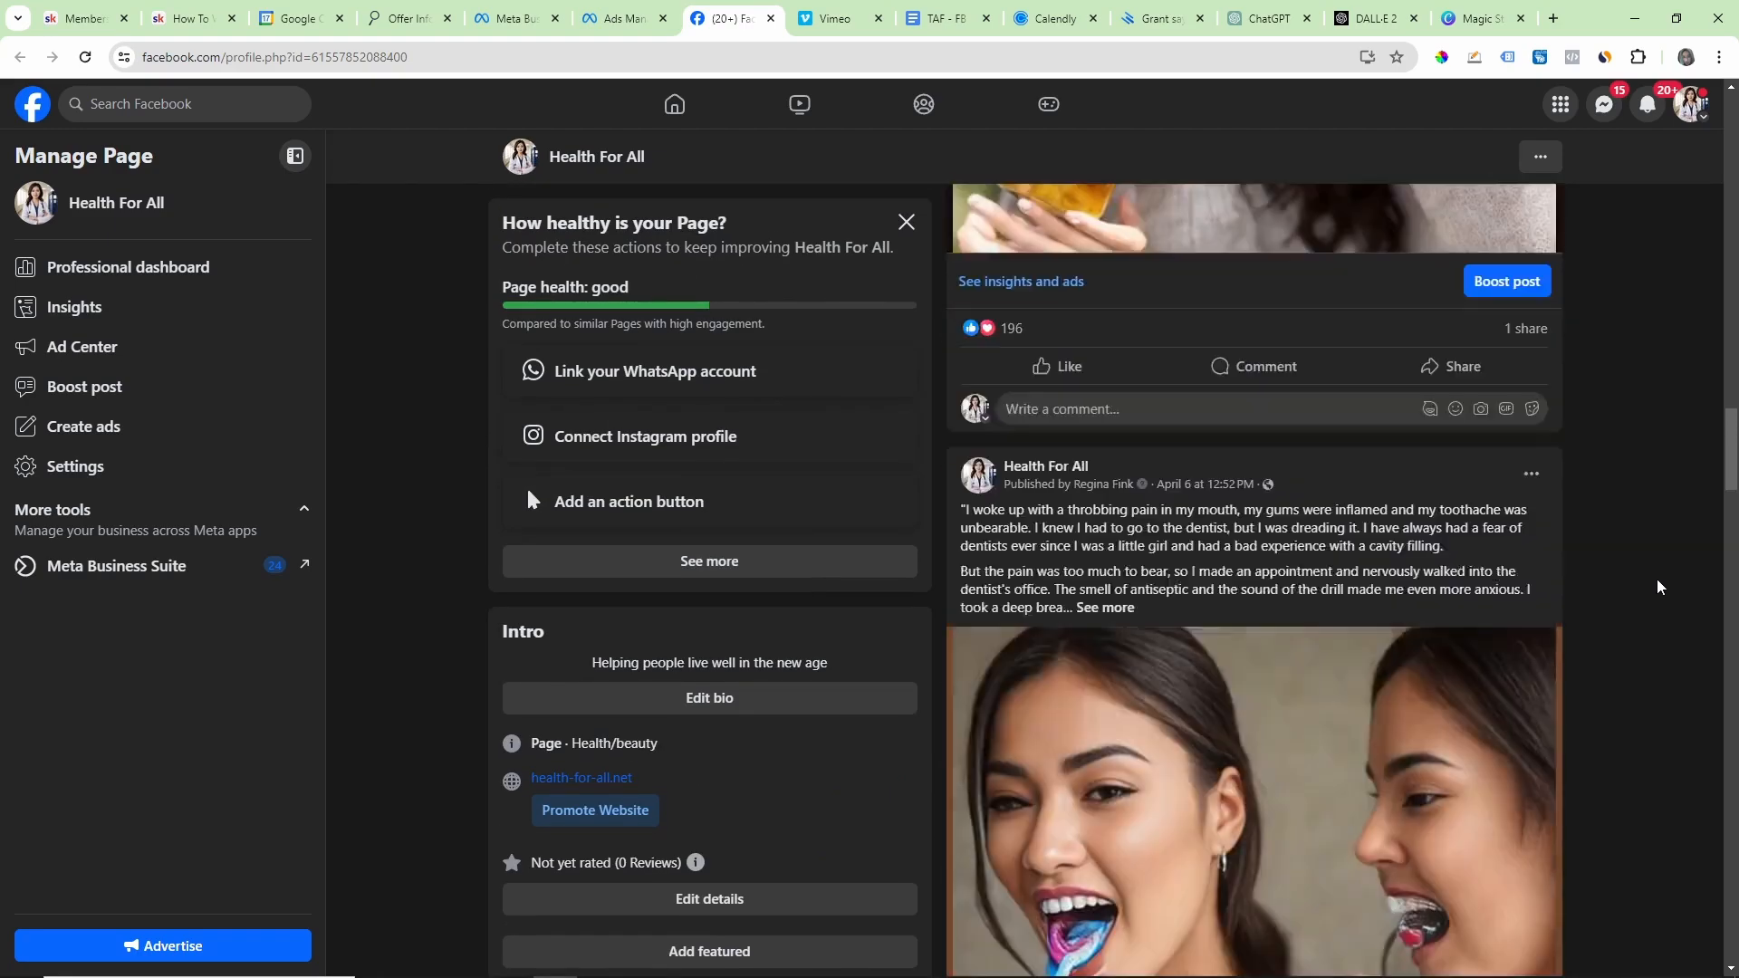
scroll(1655, 589, up, 10)
scroll(1657, 589, down, 6)
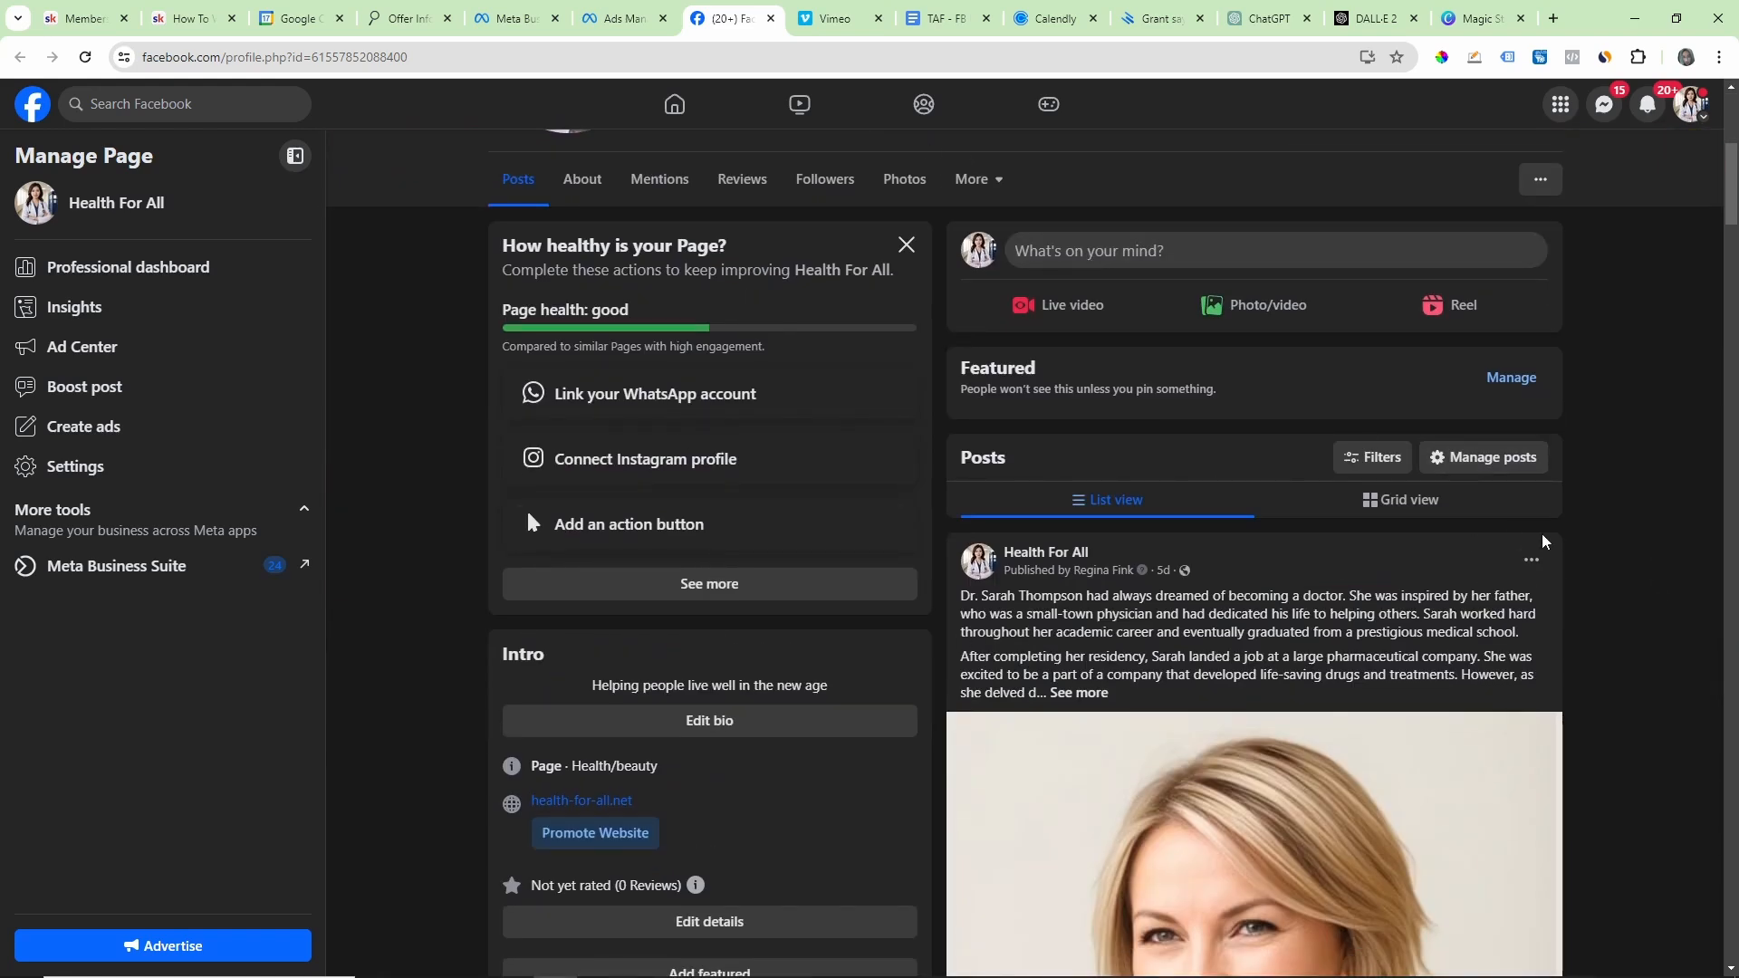
scroll(854, 572, up, 6)
scroll(1245, 693, down, 2)
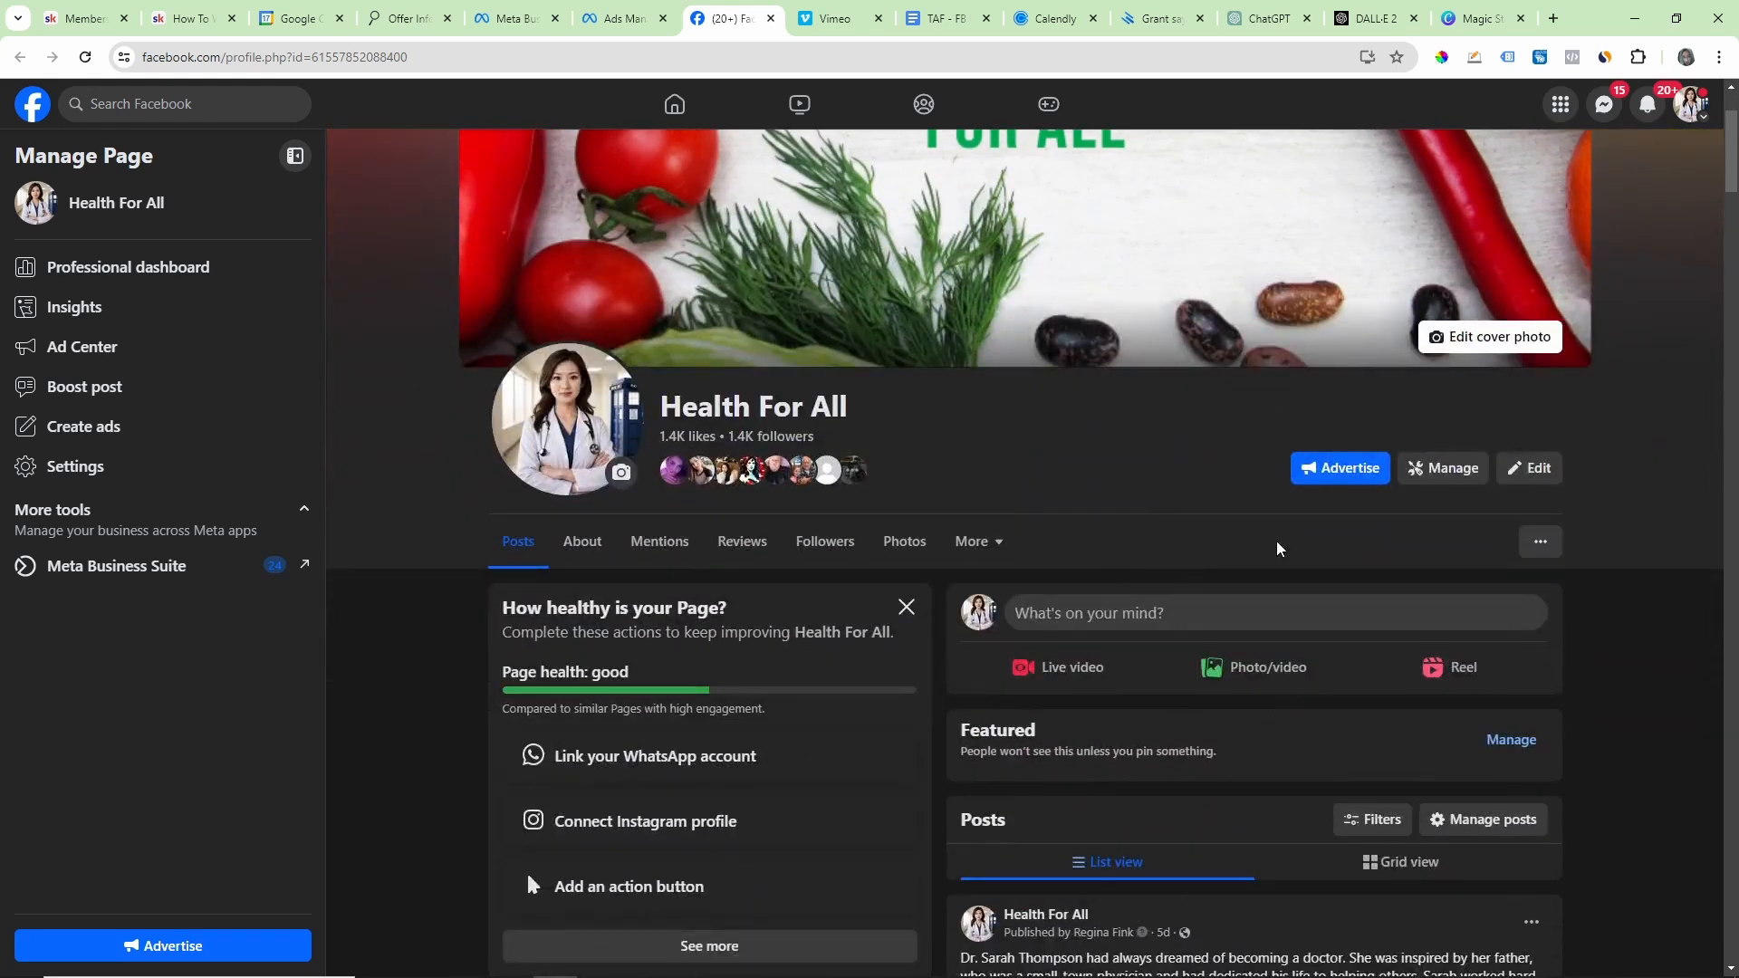
Step: Open a new post for the Health For All page and switch to ChatGPT to review the prompt and the three health posts
click(1121, 613)
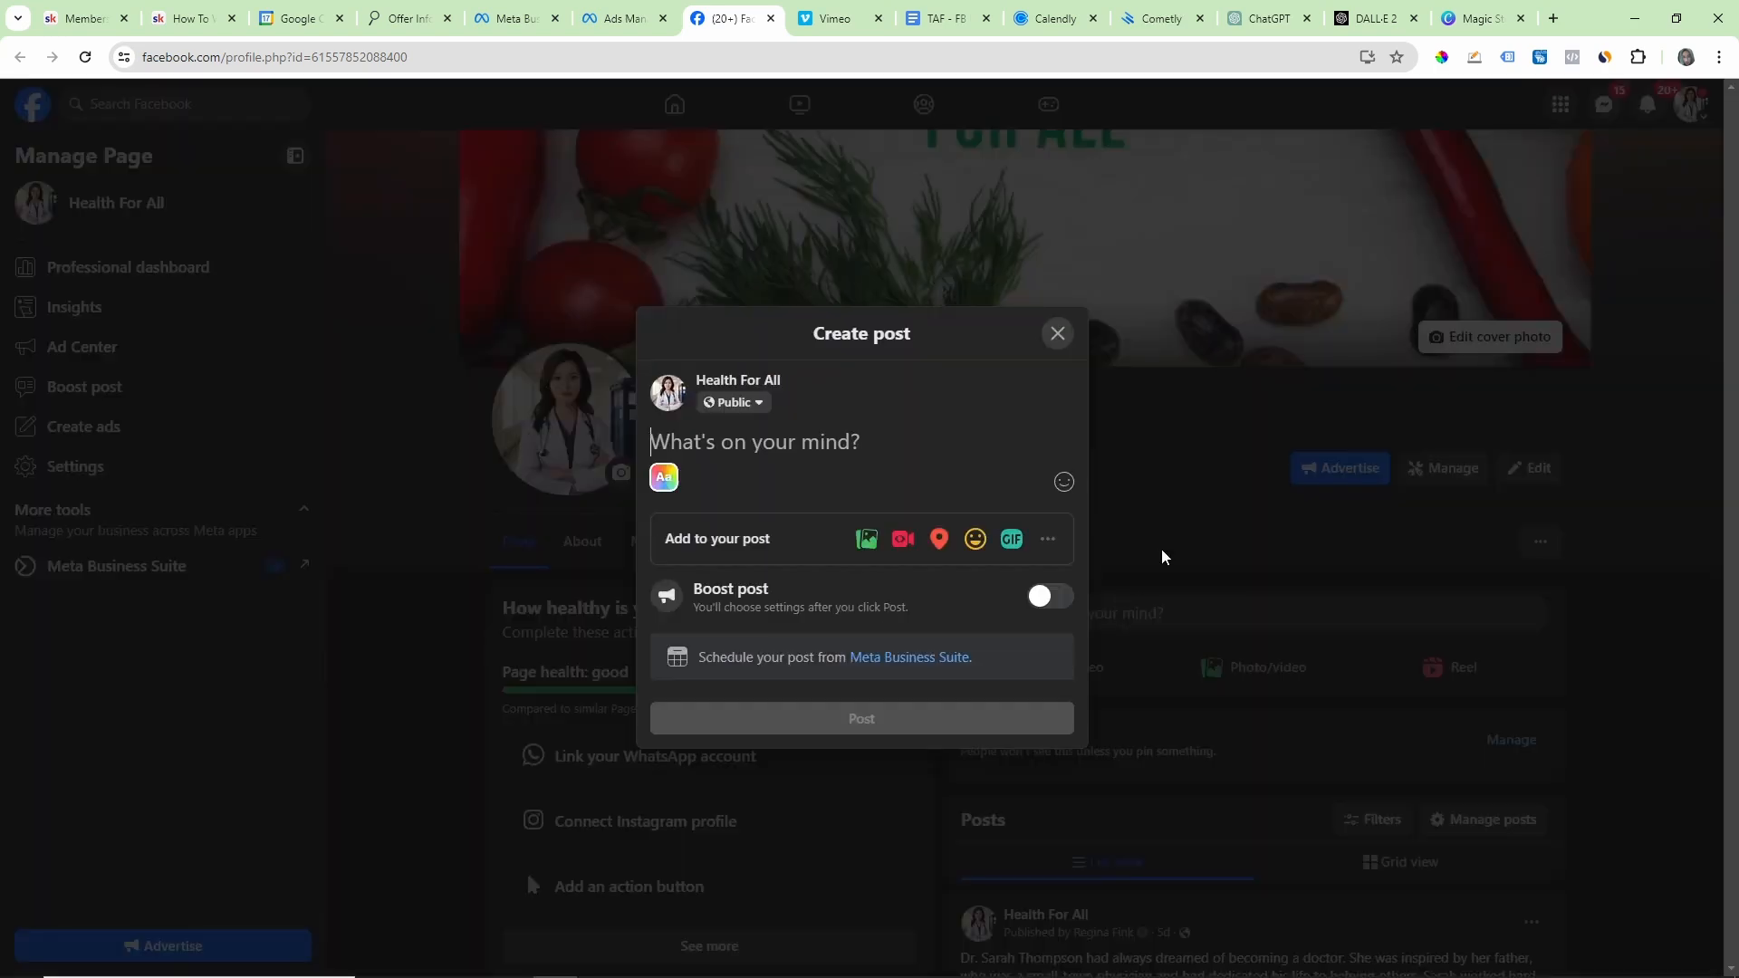
click(1272, 18)
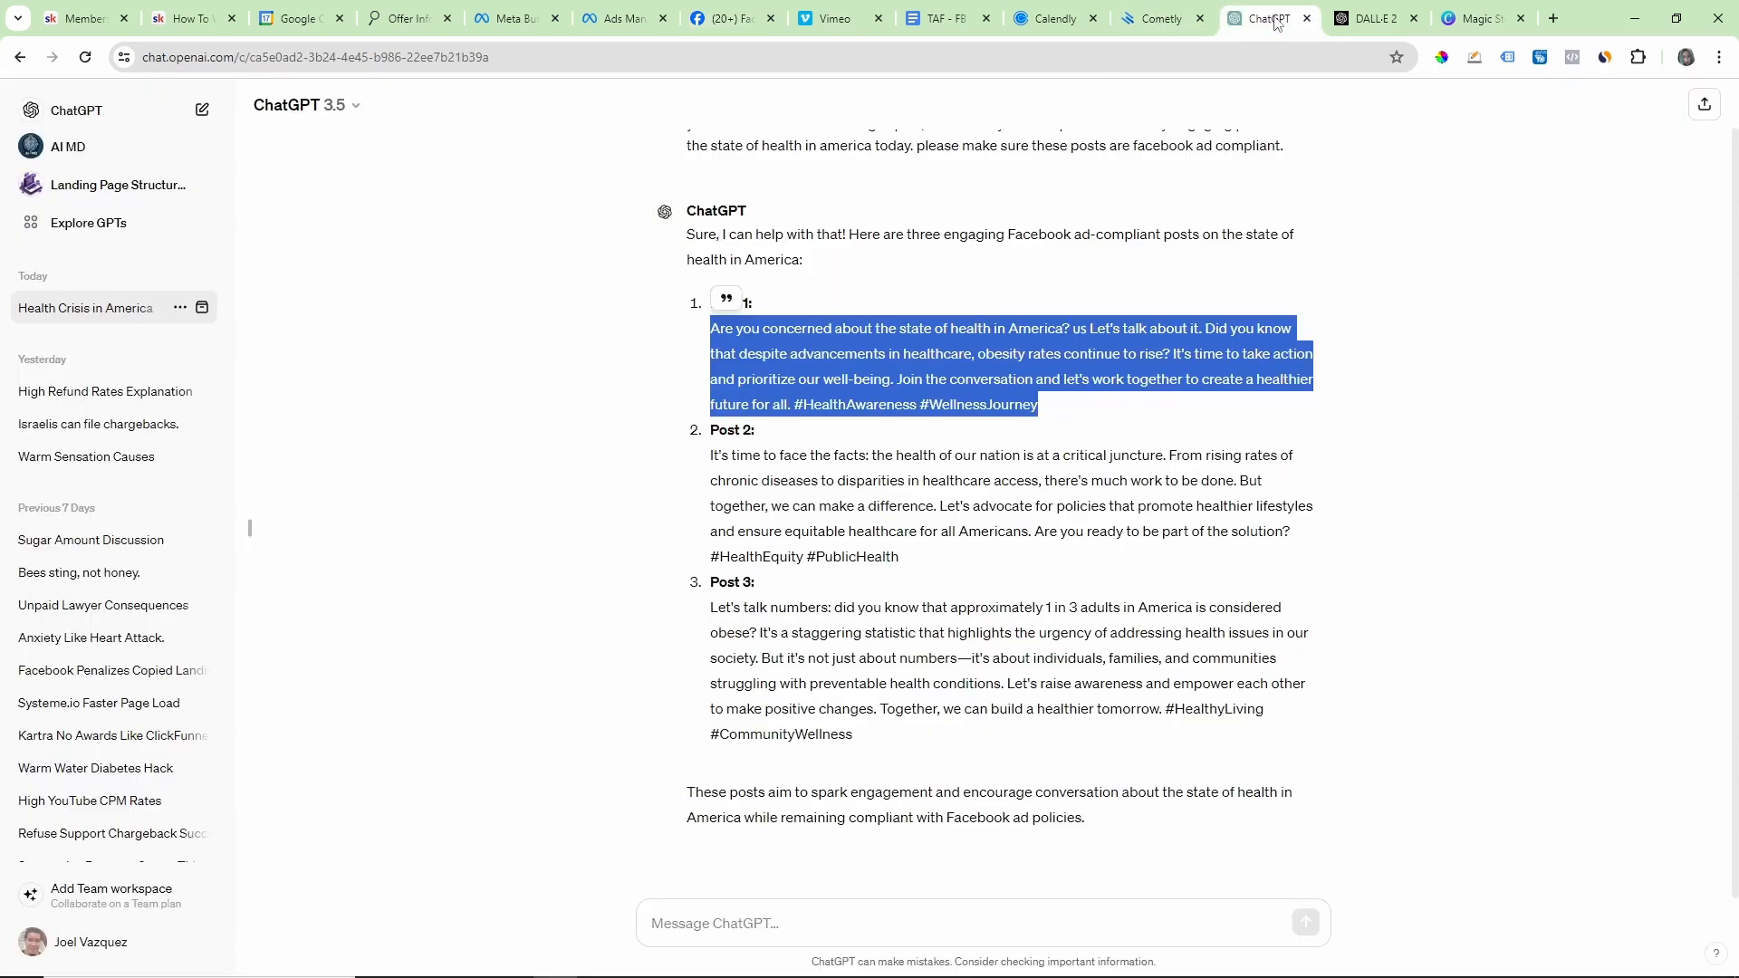
click(1036, 297)
scroll(1019, 313, up, 1)
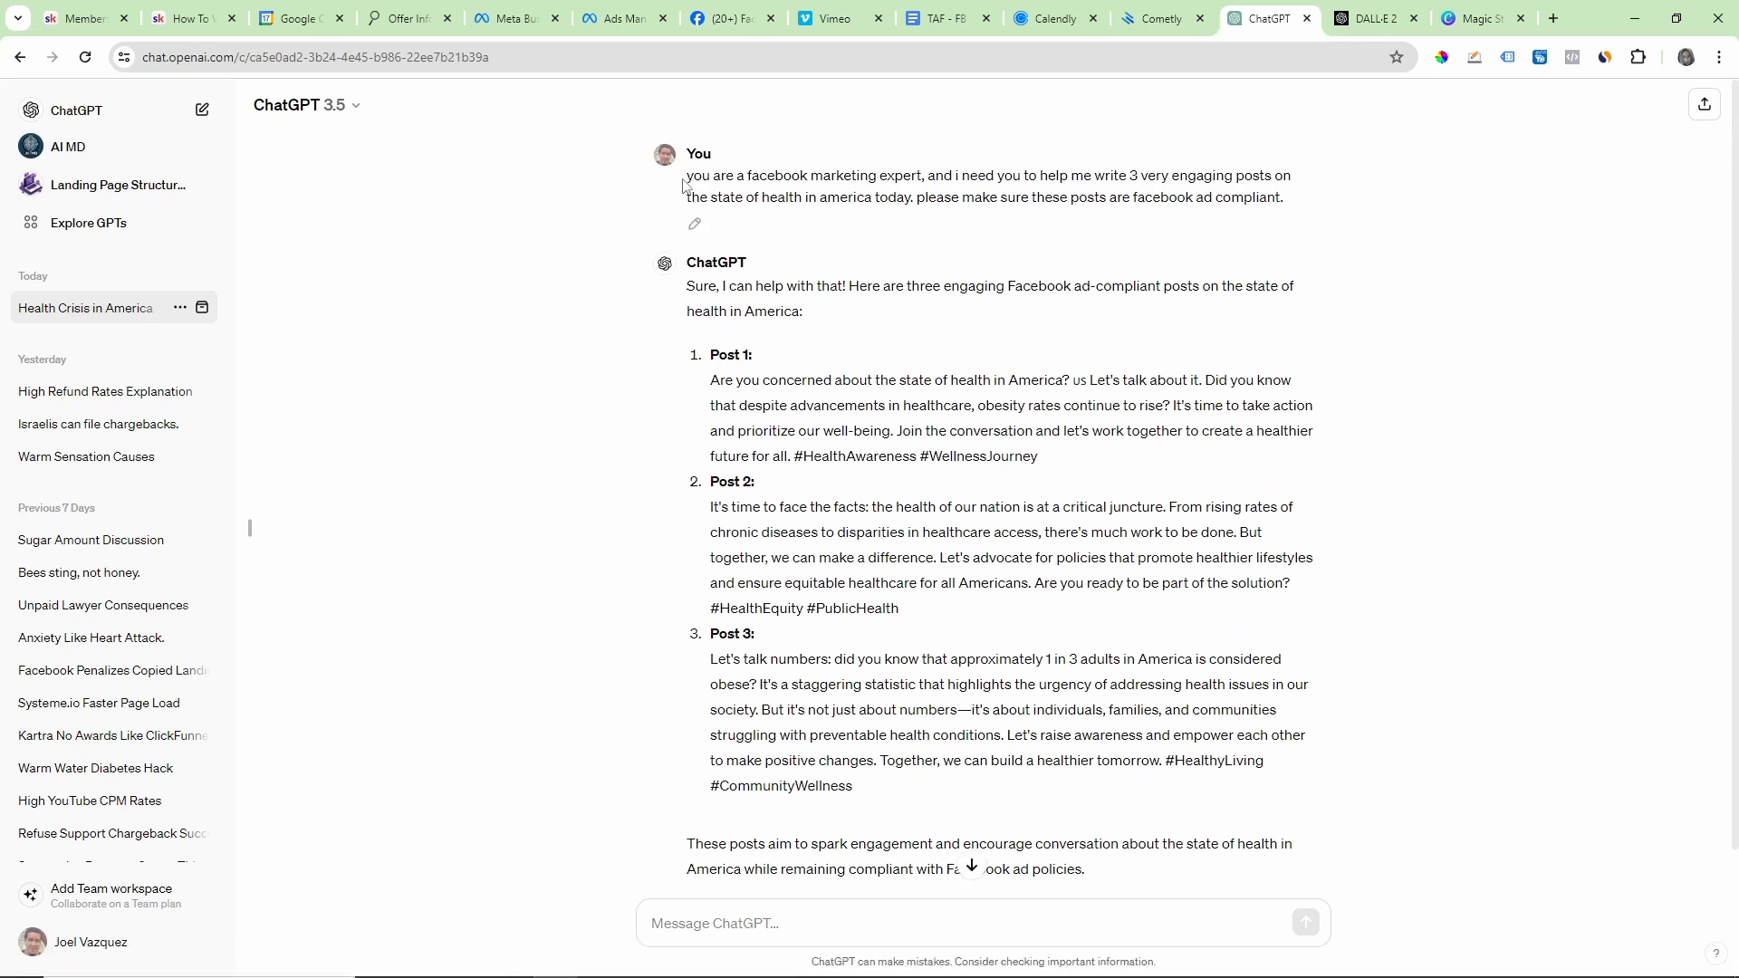
Step: Review the ChatGPT prompt asking for three engaging, Facebook-ad-compliant posts on the state of health in America
drag(686, 181, 1247, 221)
click(1143, 235)
drag(1075, 198, 1293, 210)
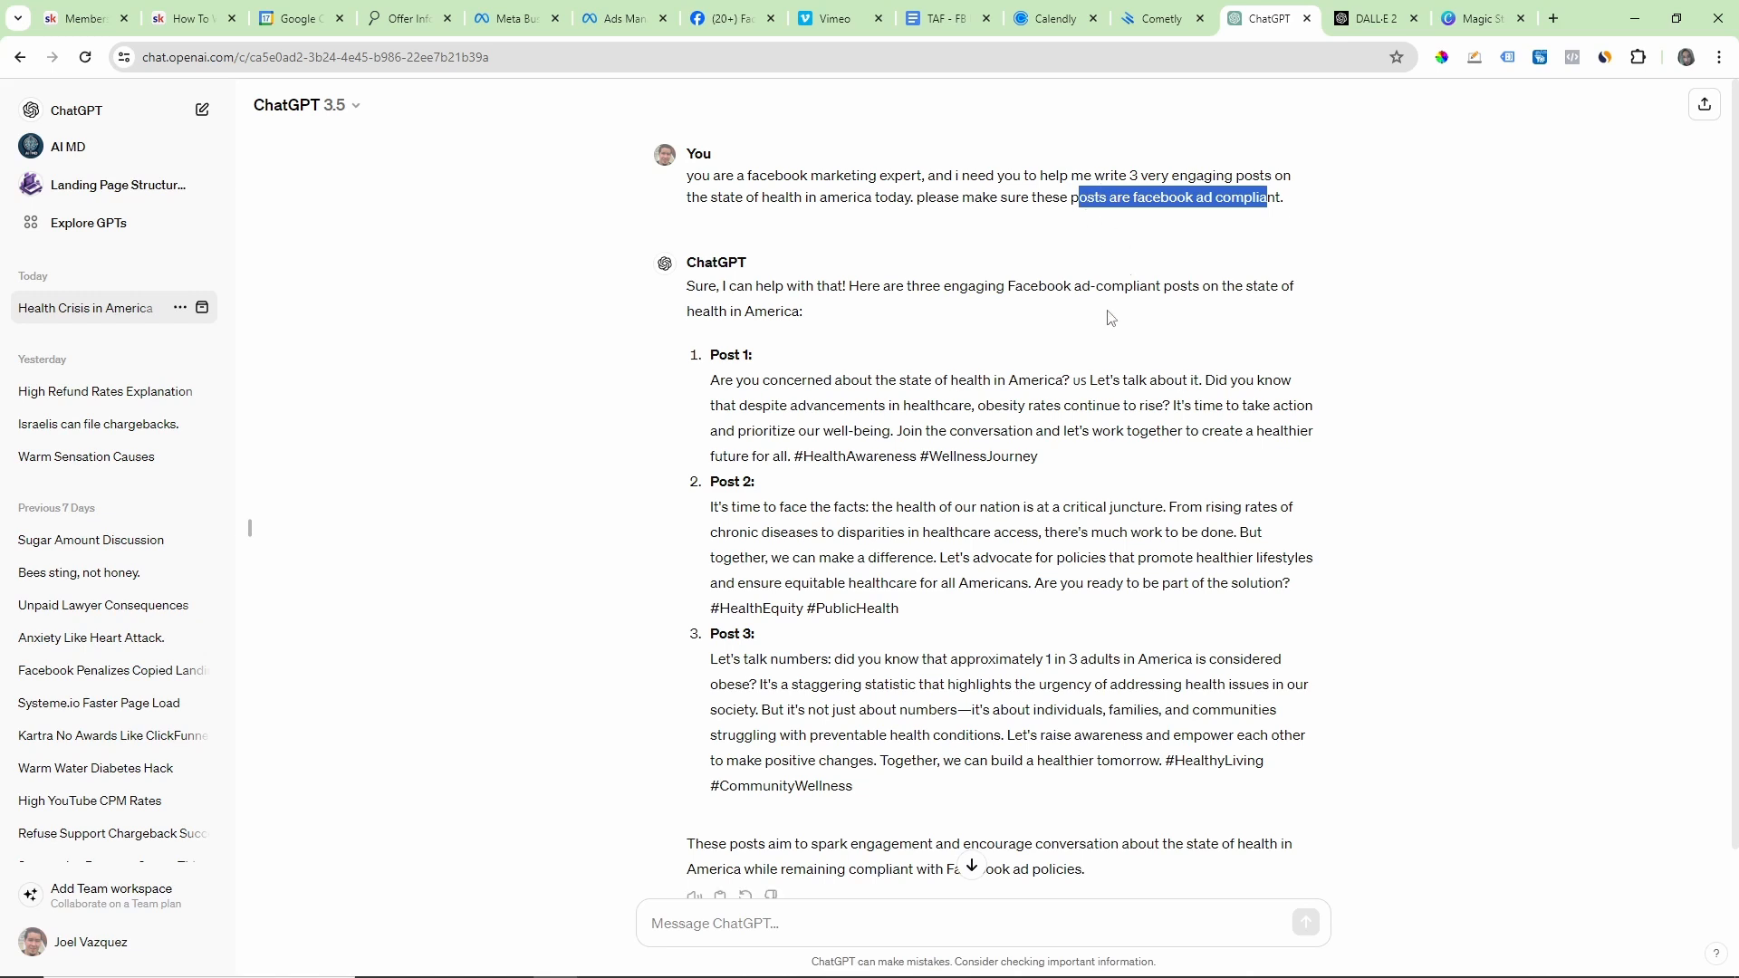
Step: Copy the Post 1 text from ChatGPT into the Health For All page's new Facebook post and try to publish it
drag(712, 392, 1073, 460)
right_click(986, 397)
click(1039, 417)
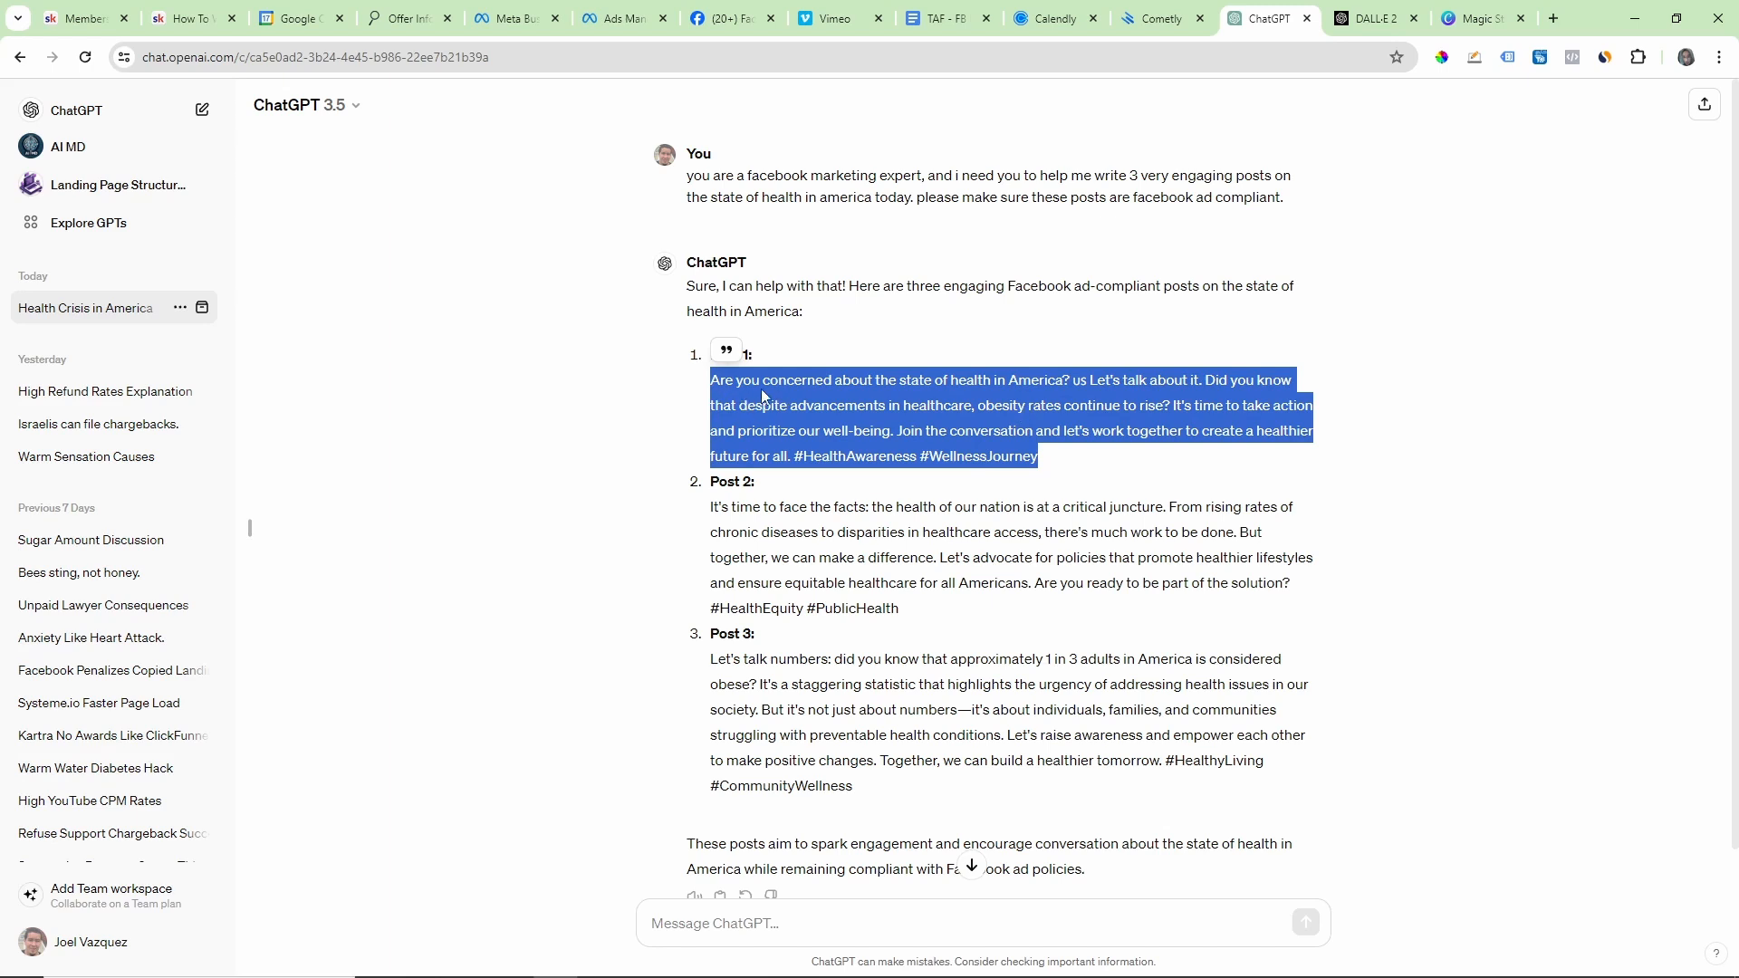
click(827, 360)
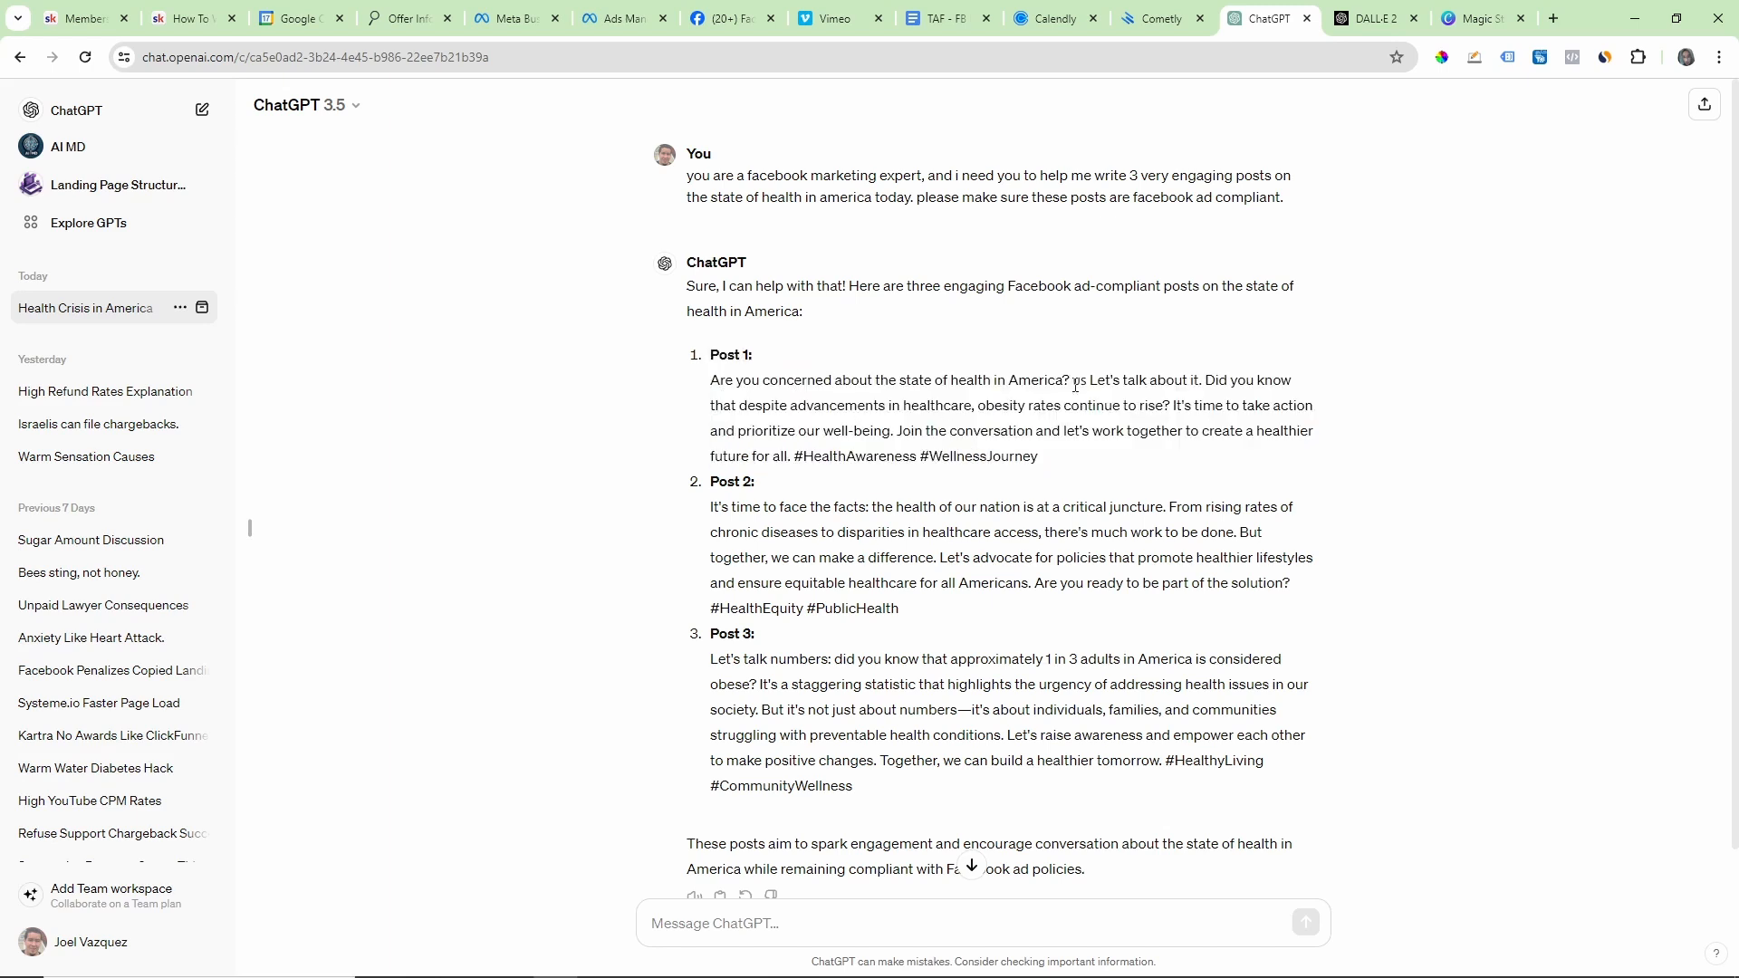
click(1057, 18)
click(951, 18)
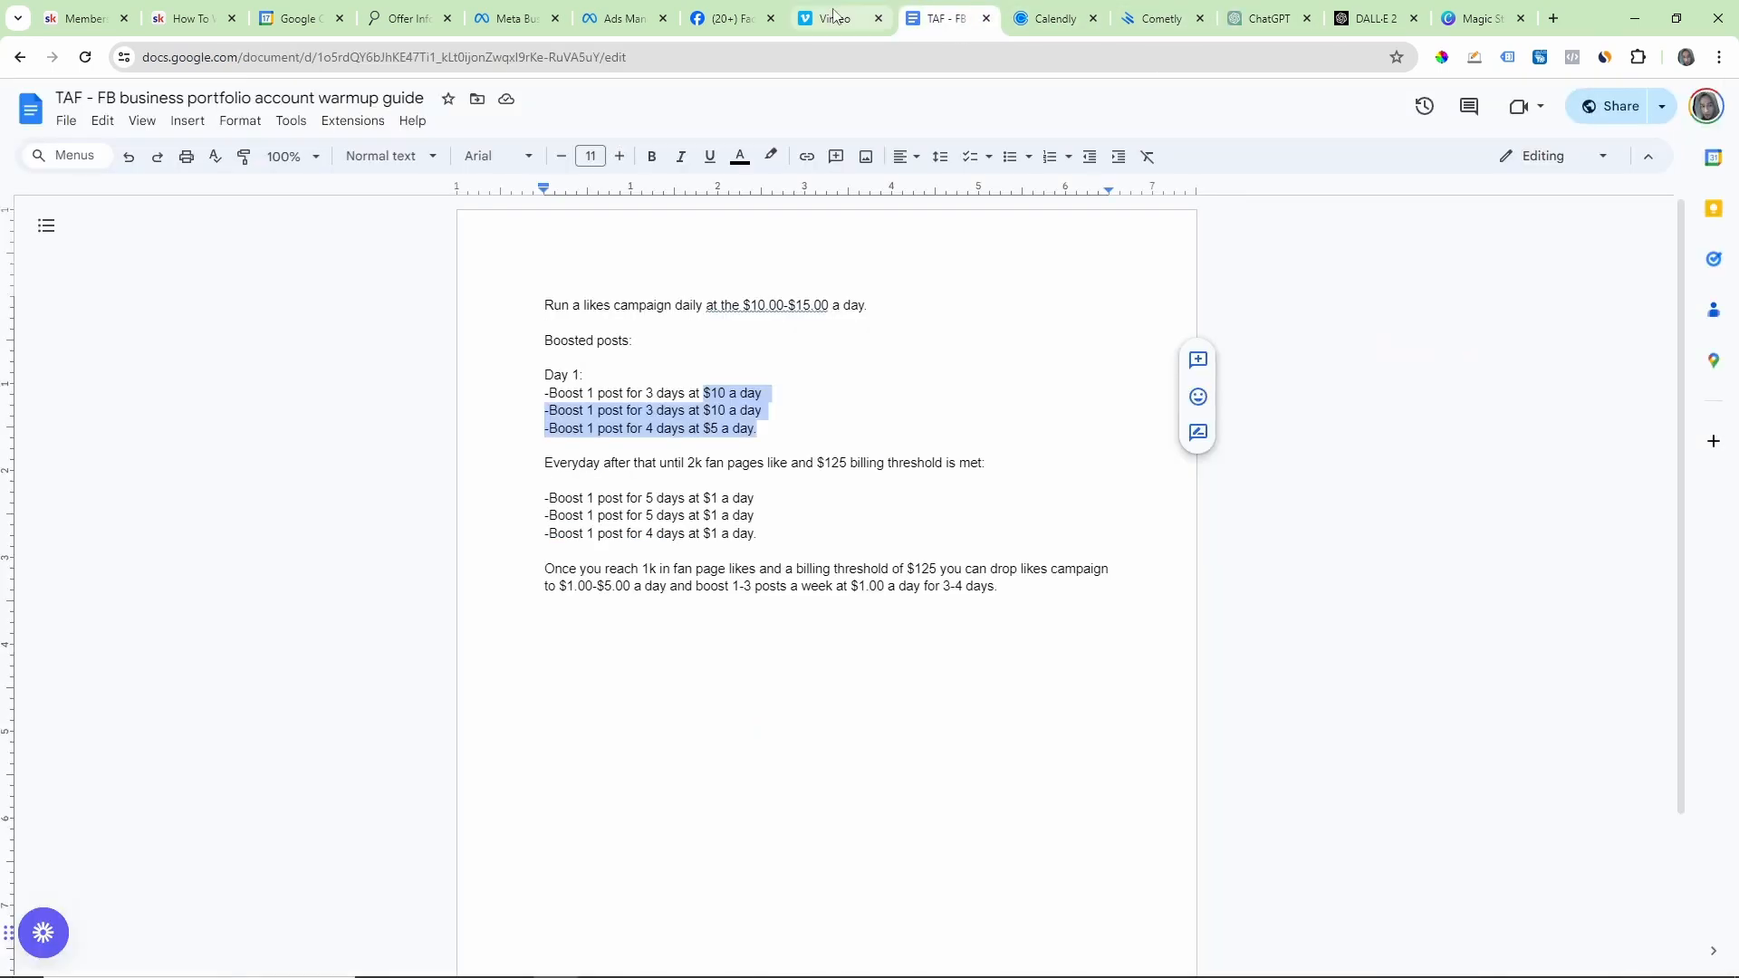
click(750, 9)
right_click(723, 435)
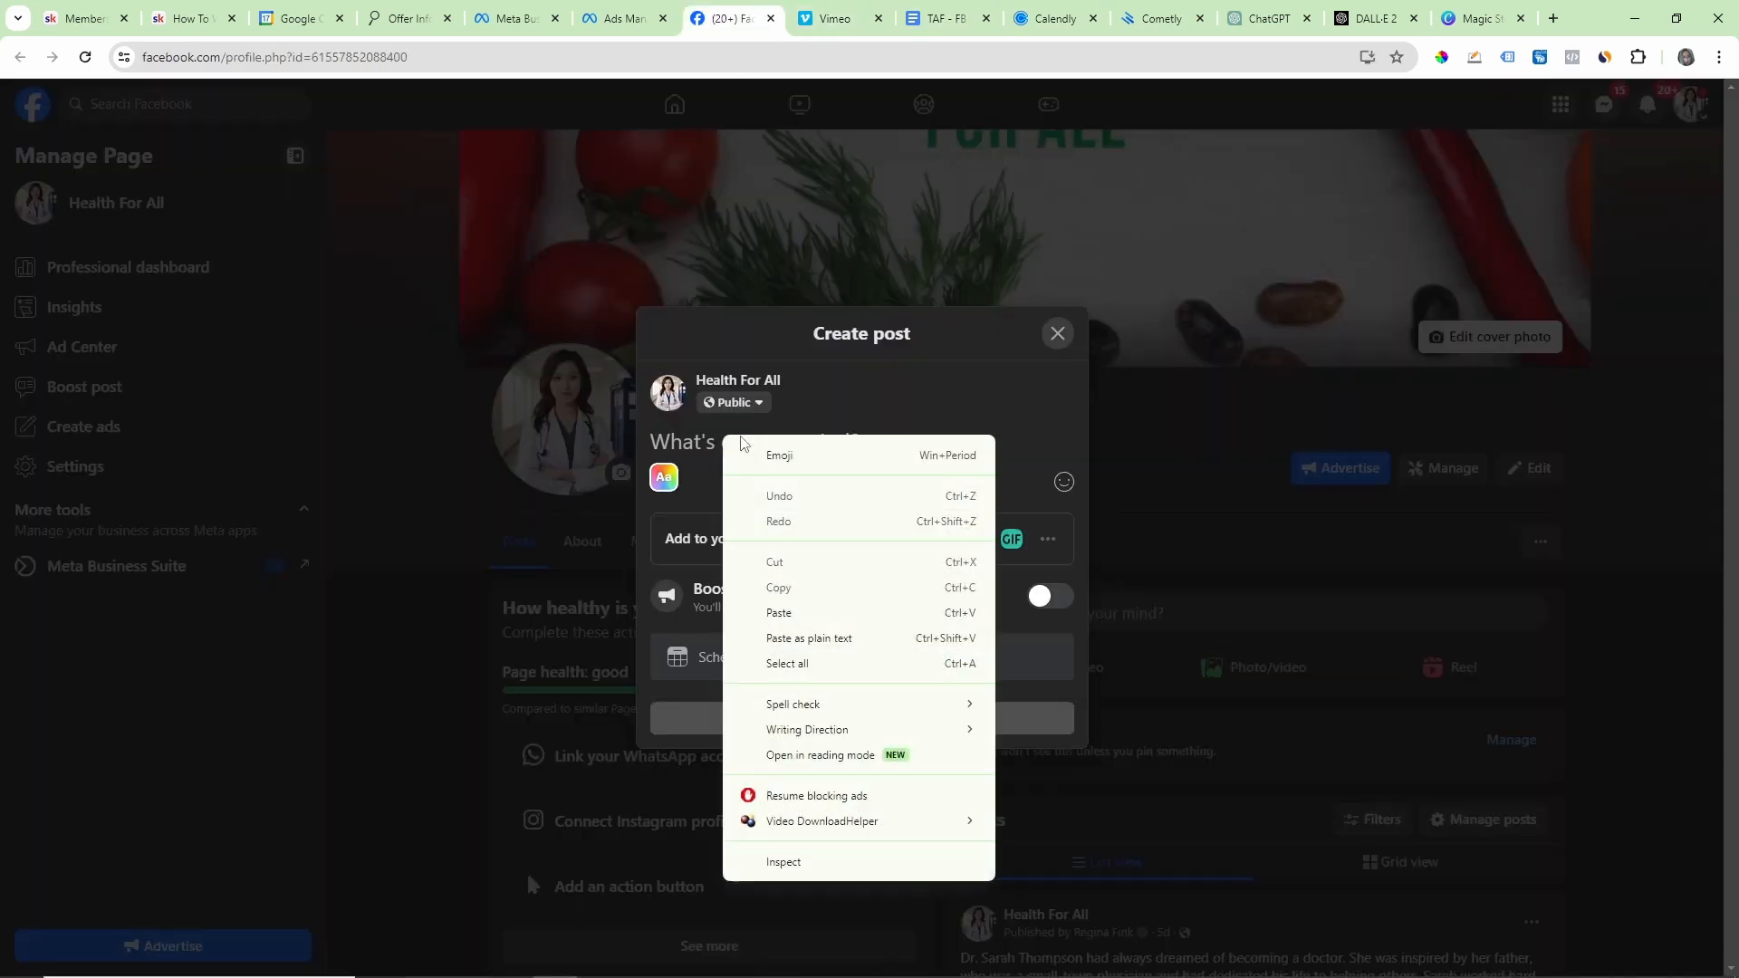
click(798, 617)
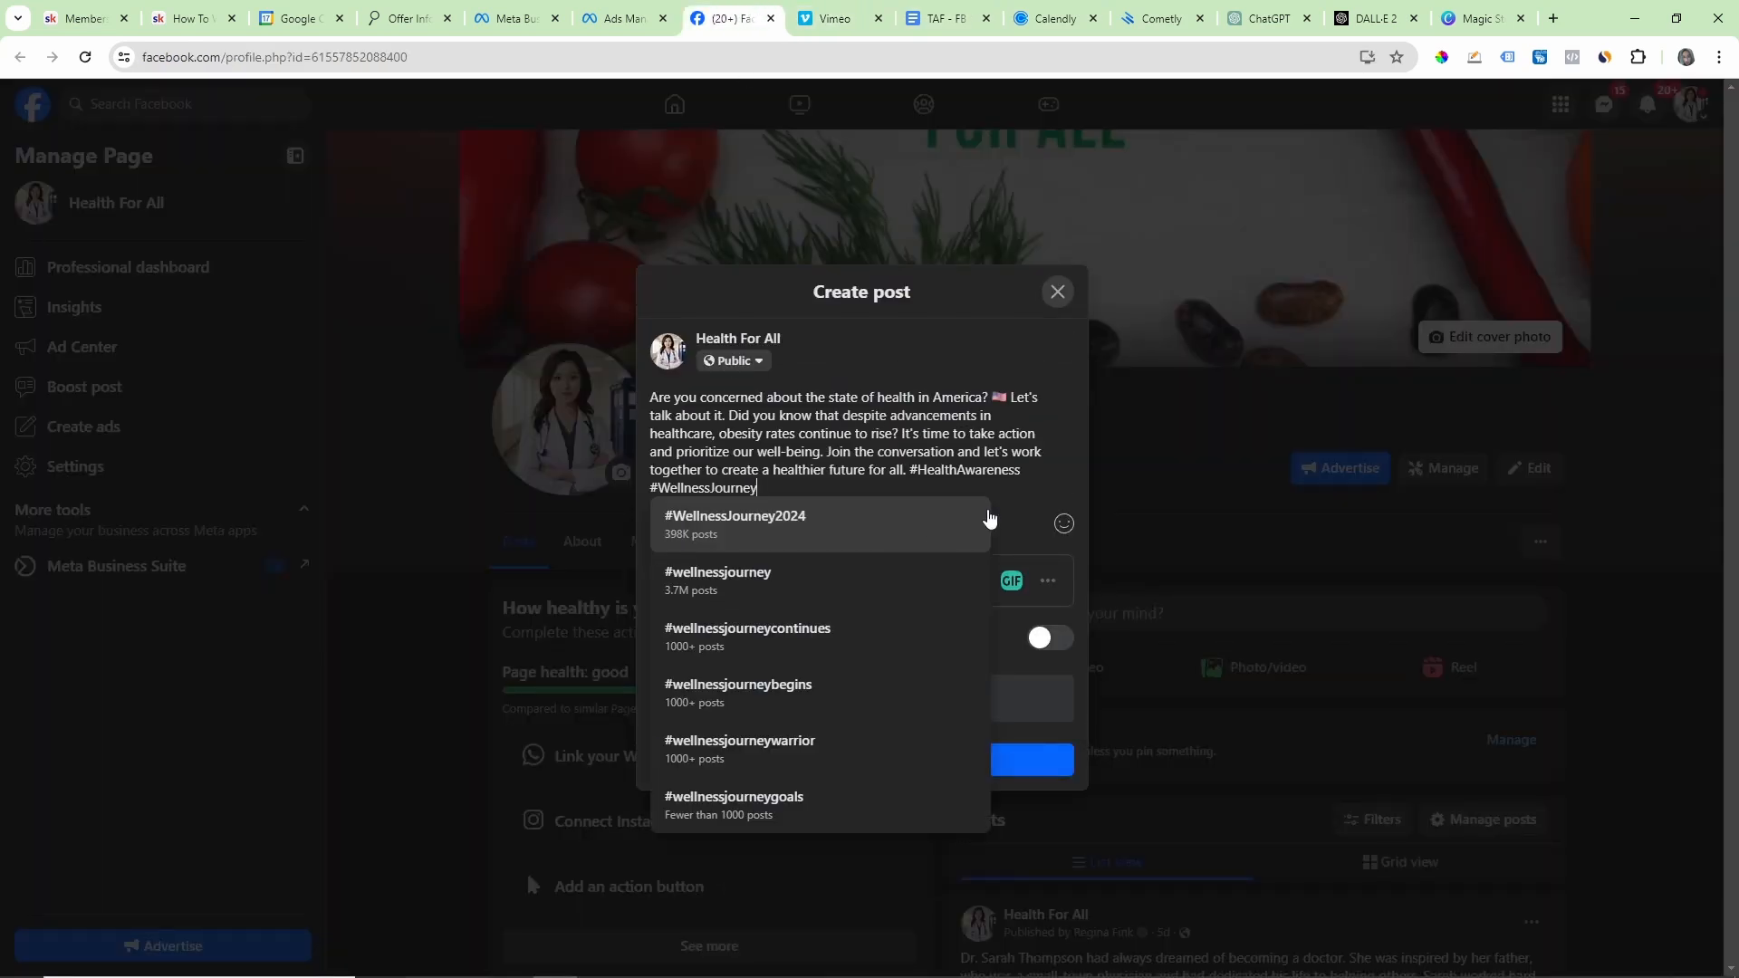
click(1041, 466)
click(861, 759)
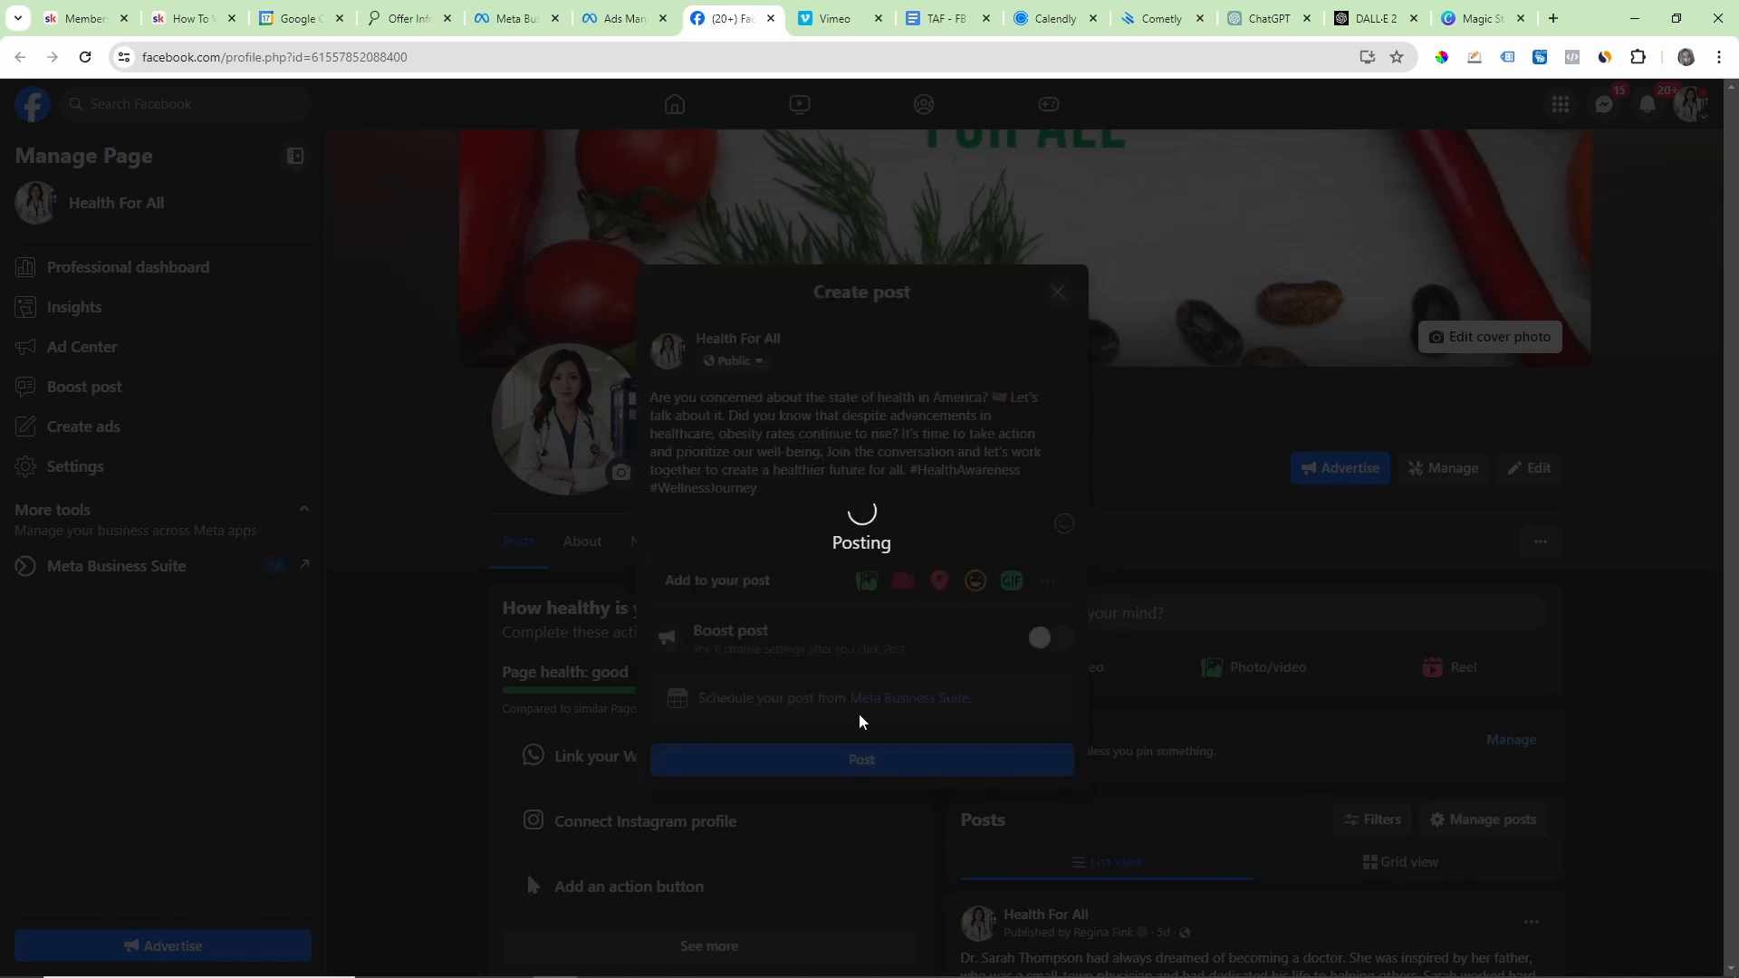
click(1016, 698)
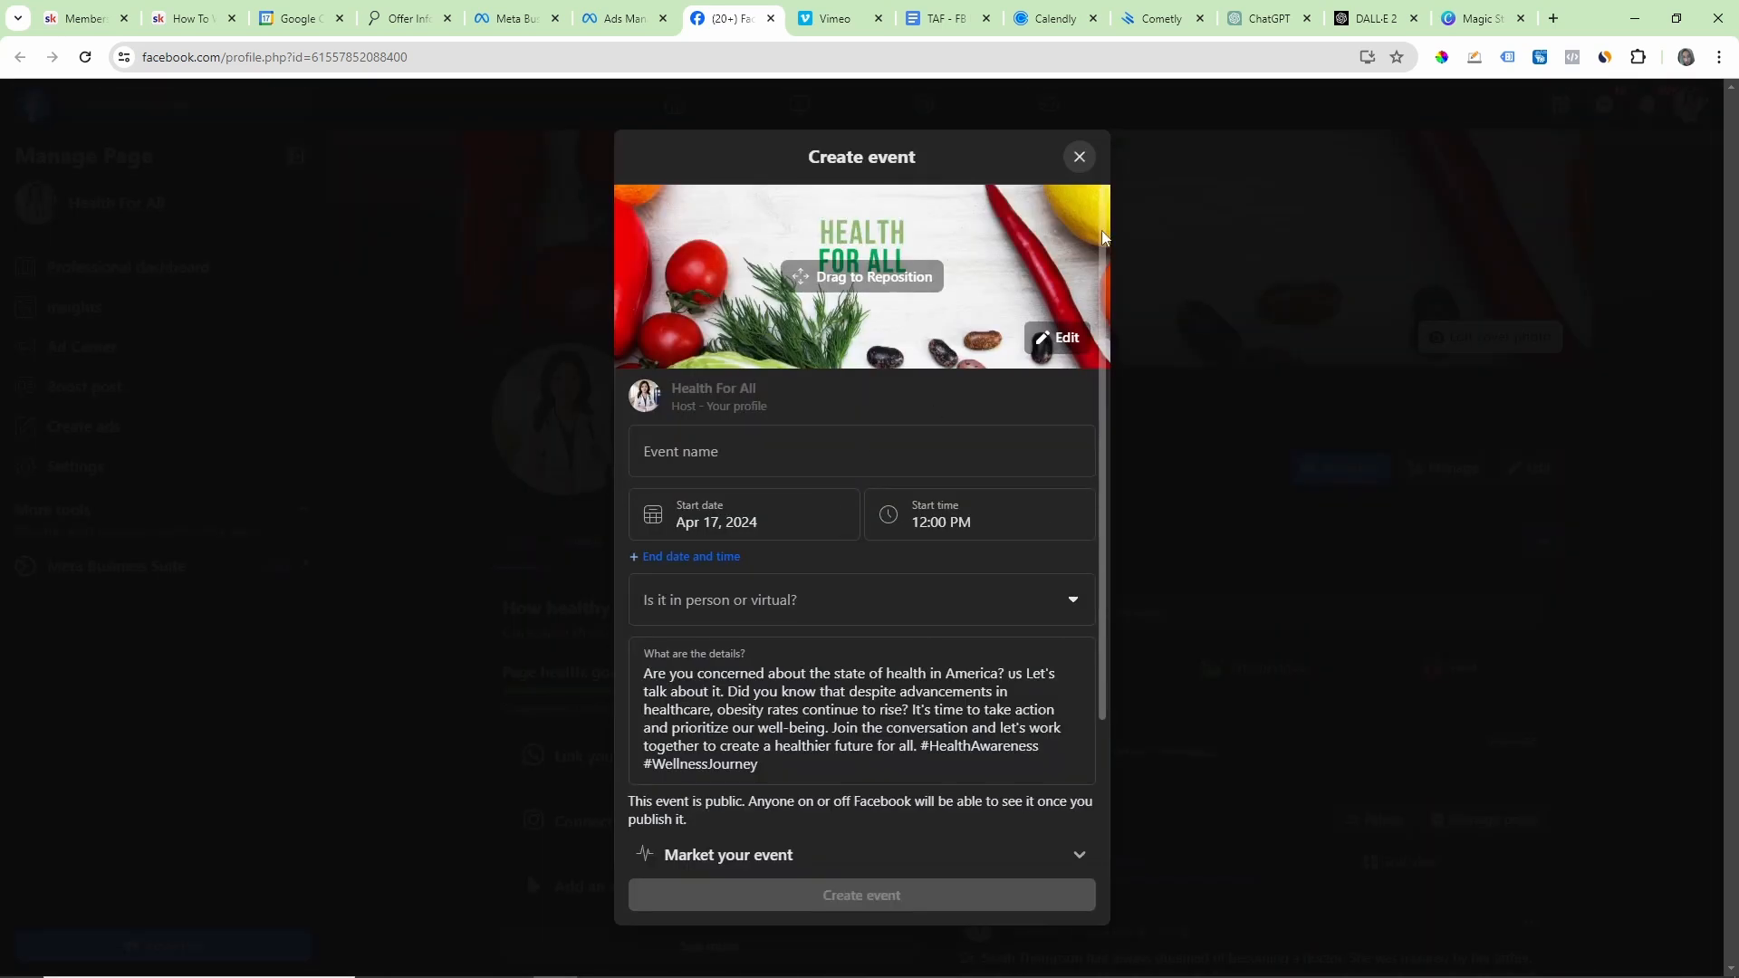
click(1079, 157)
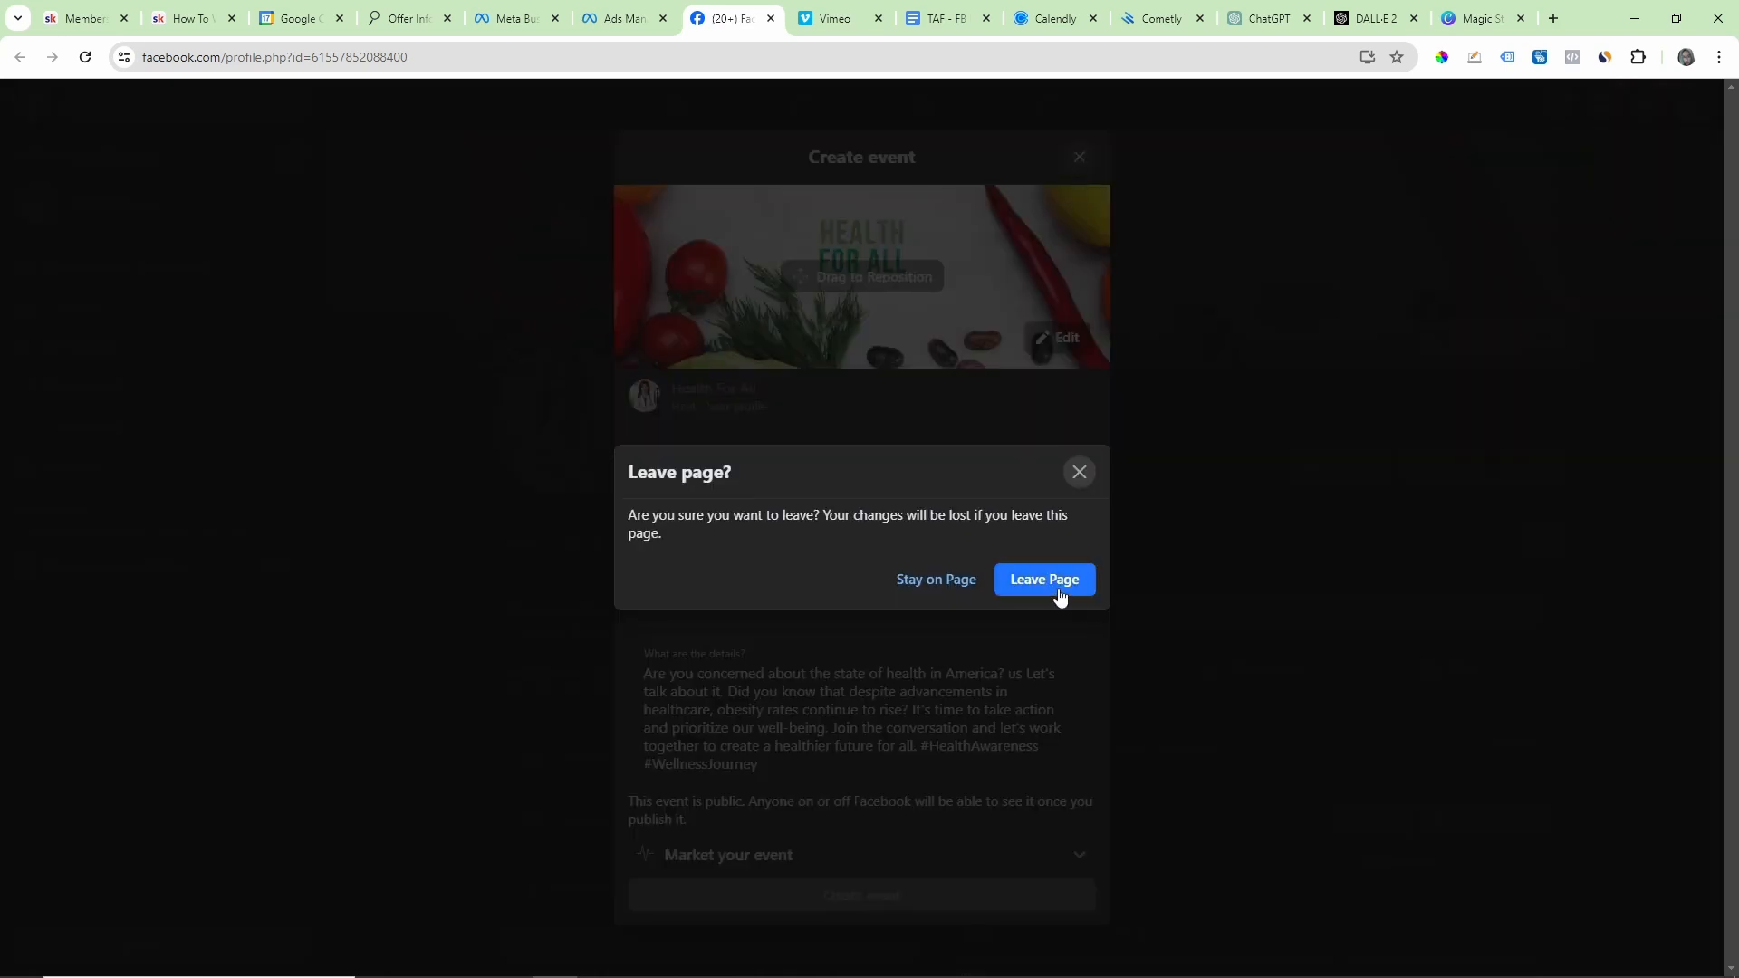
click(933, 579)
scroll(803, 629, down, 3)
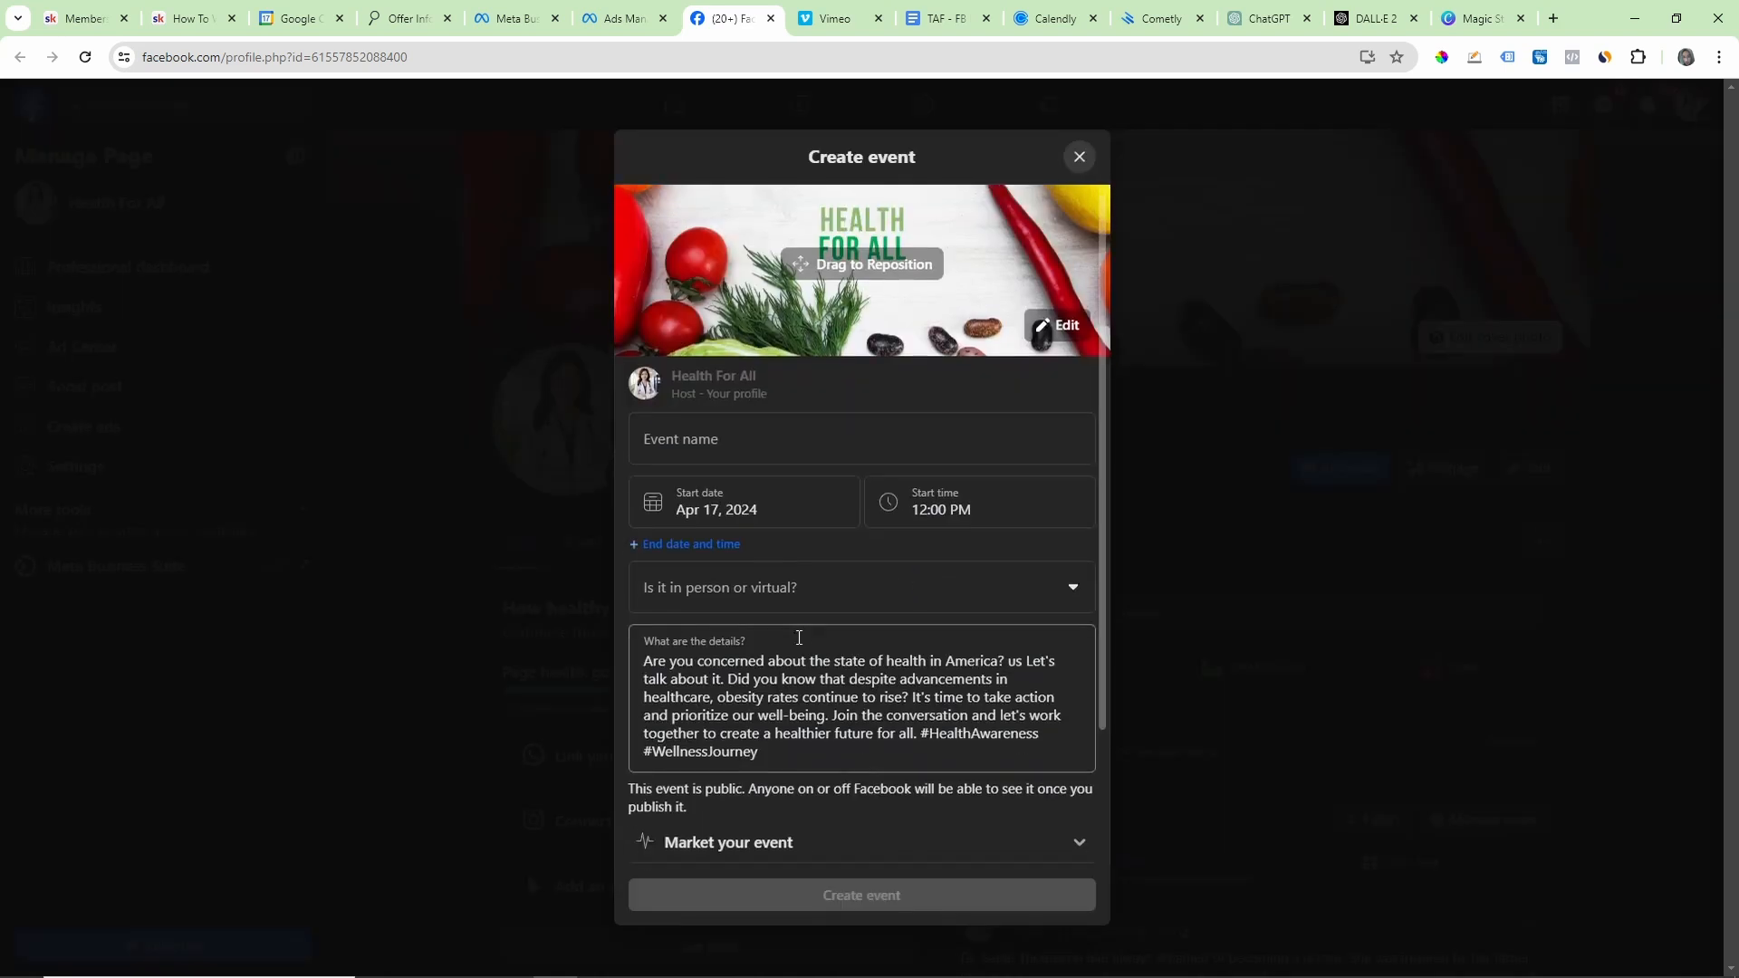
scroll(1048, 238, up, 3)
click(1080, 156)
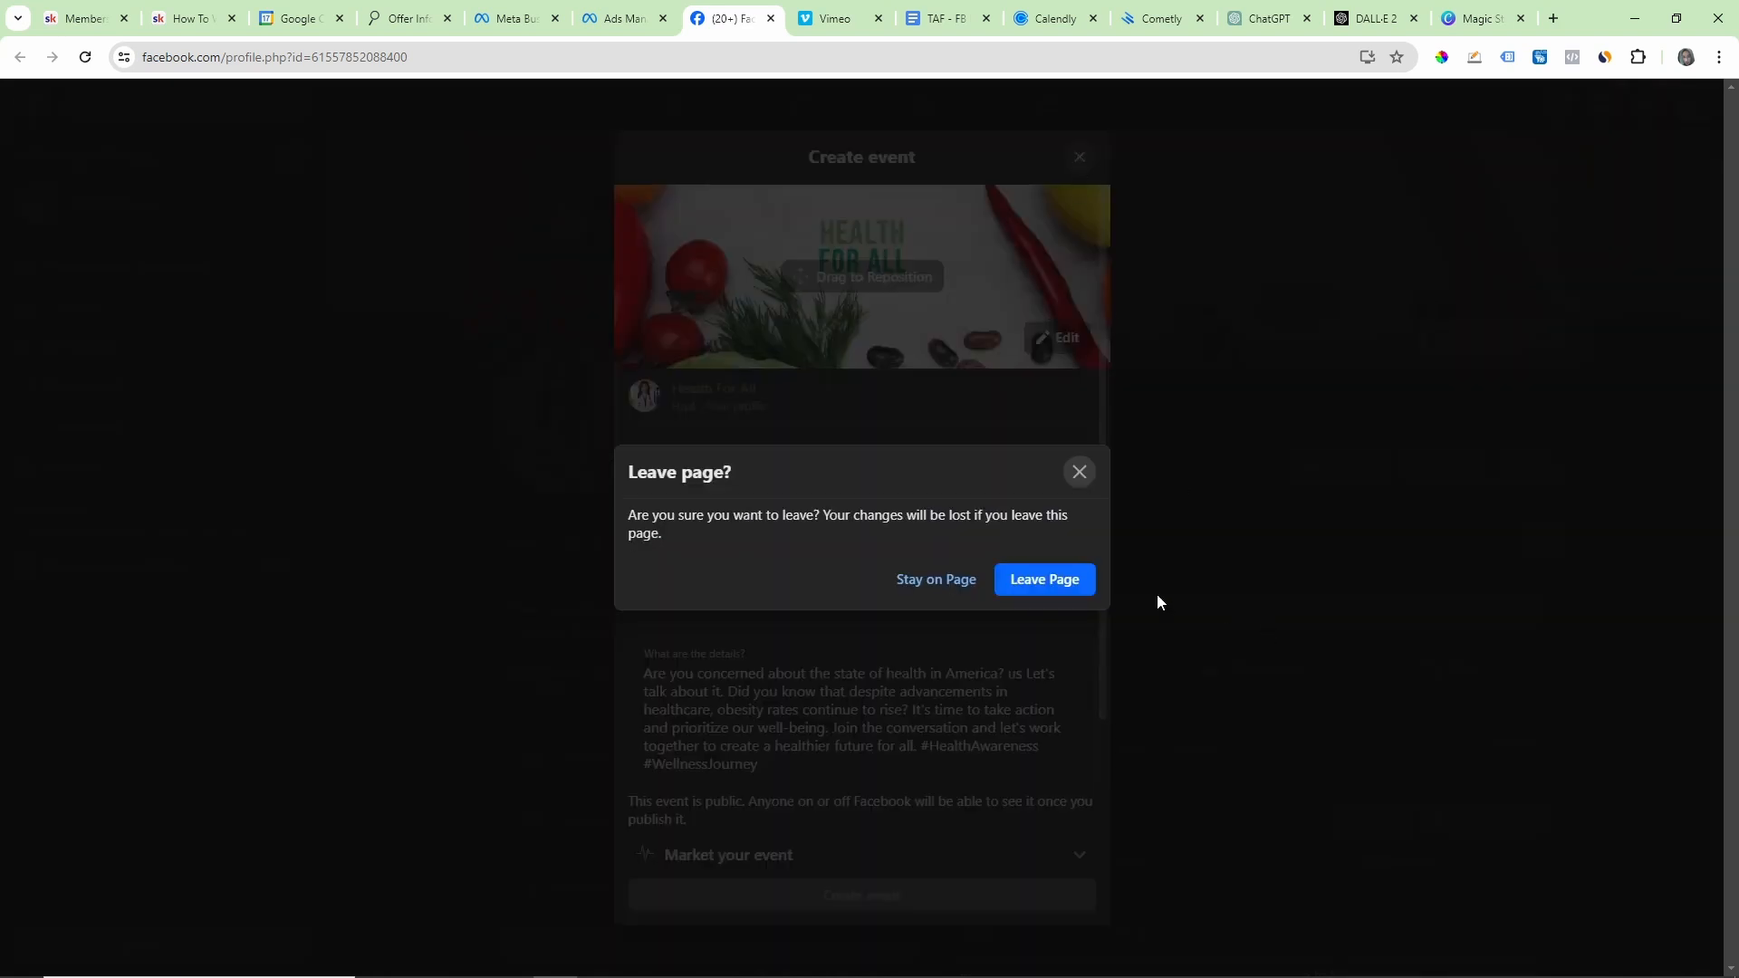
click(1051, 577)
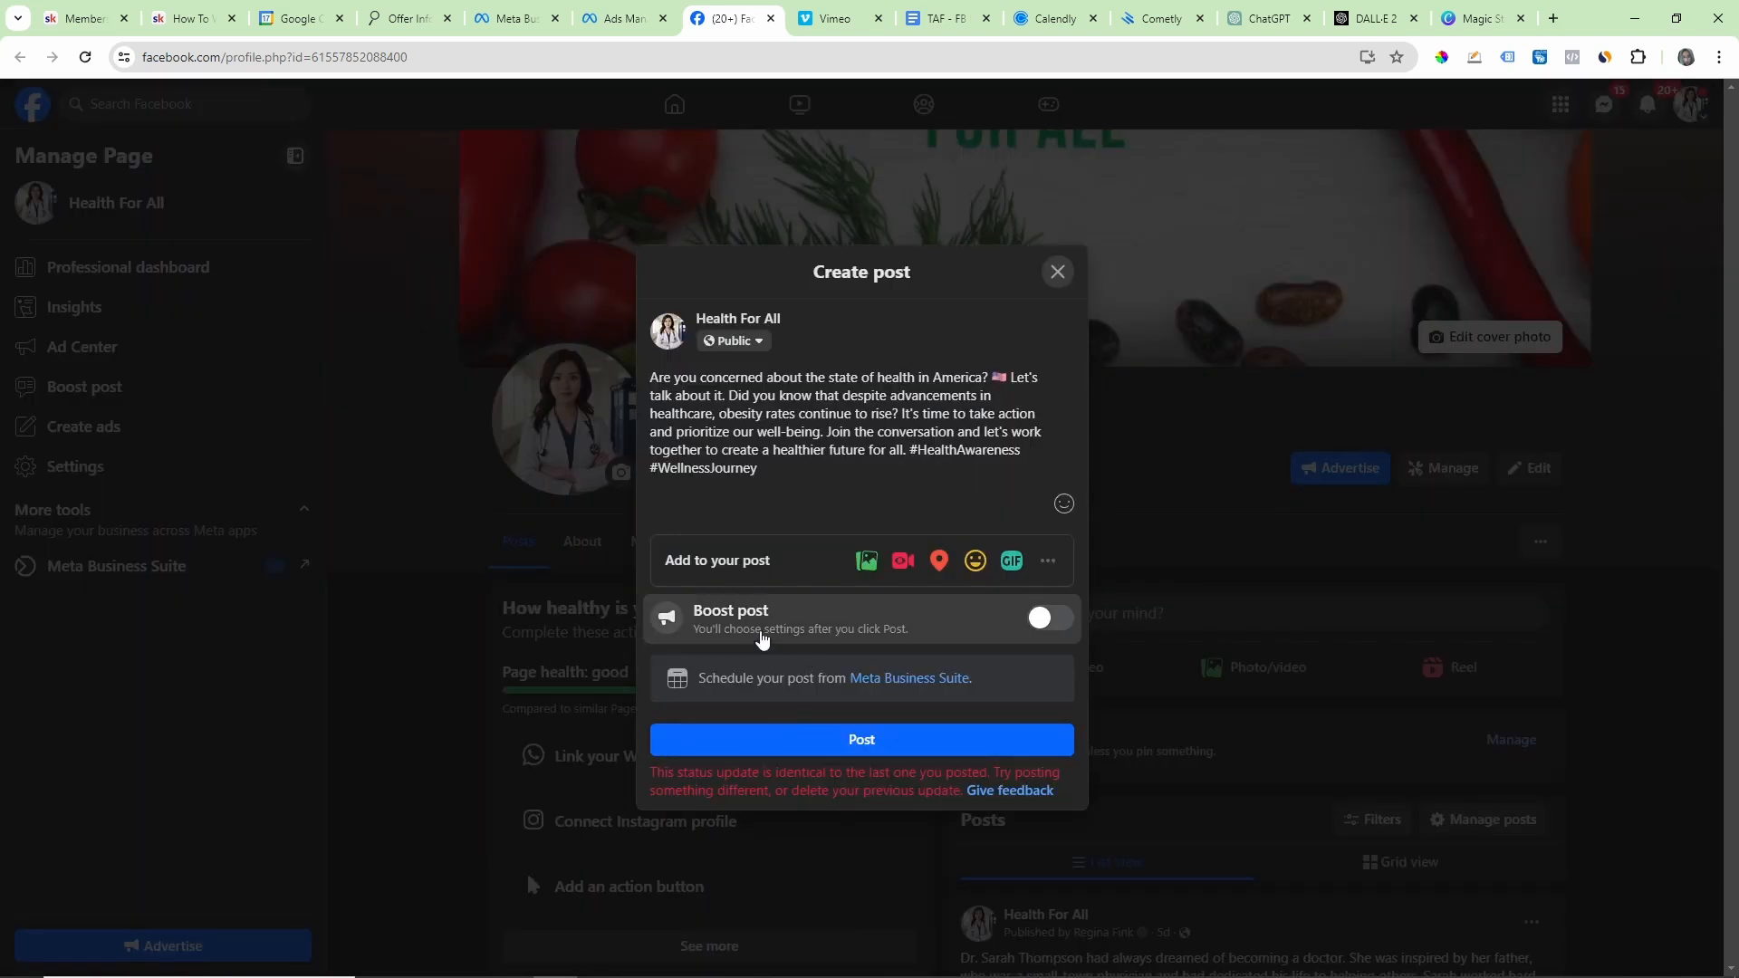
Step: Try again to publish the Post 1 draft, closing and reopening it between attempts, and close the draft
click(835, 745)
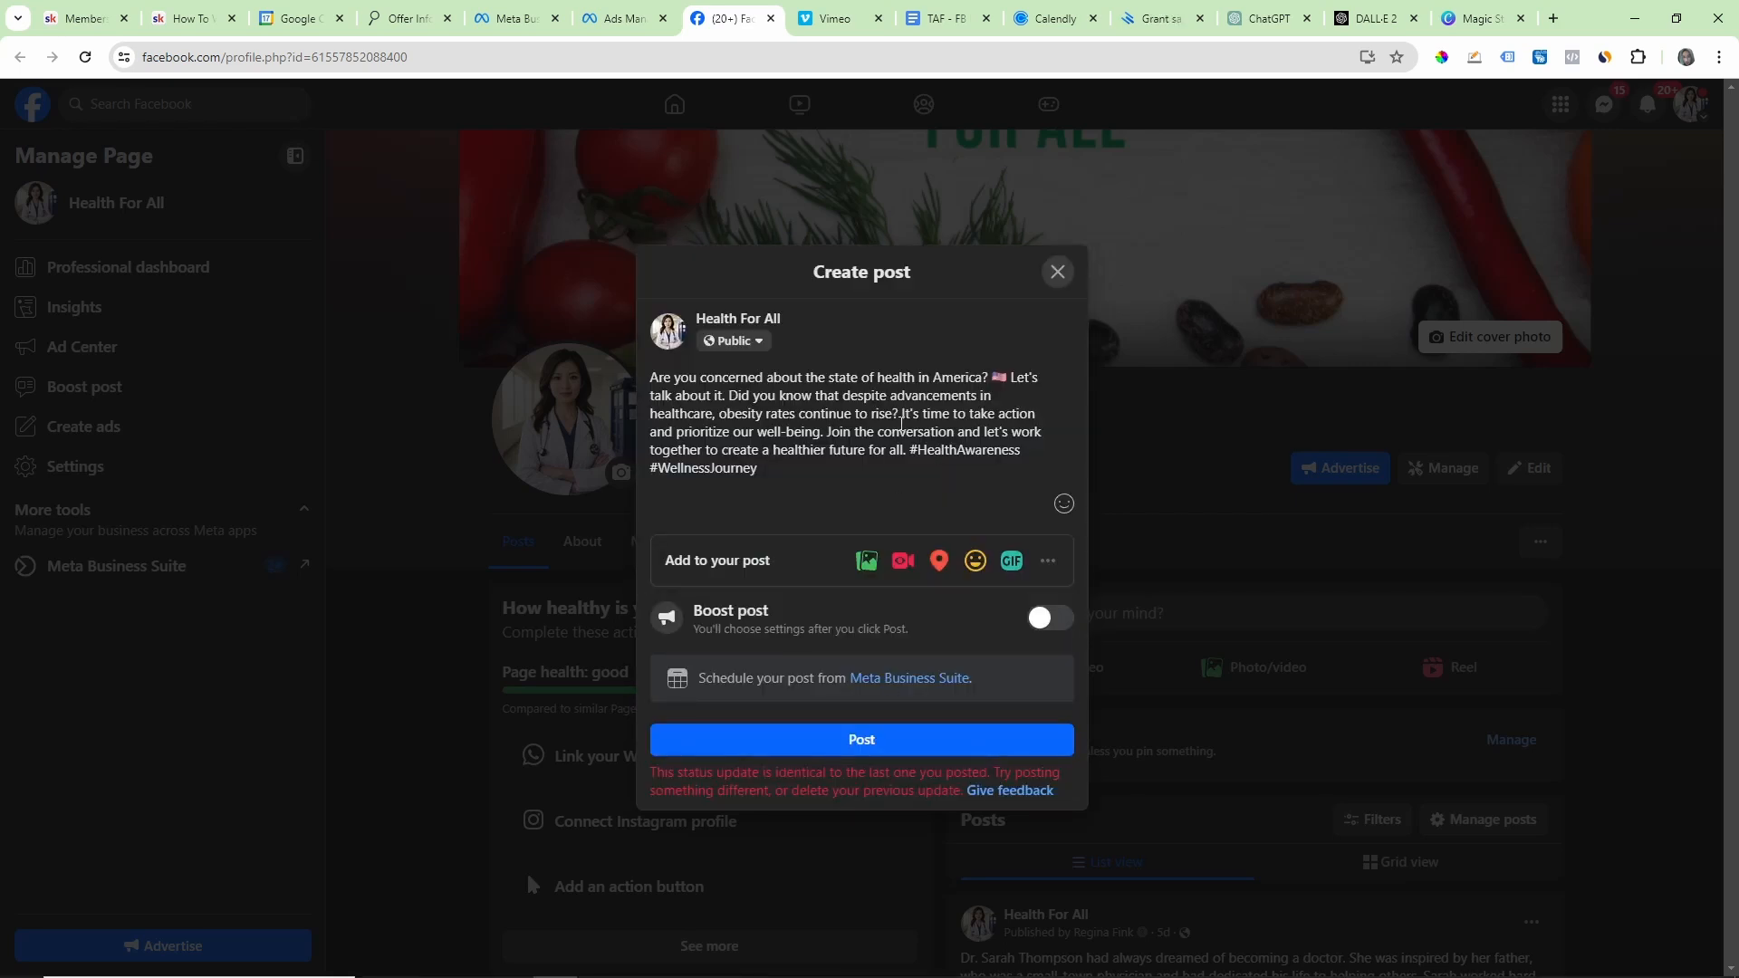
click(839, 747)
click(1057, 271)
click(1116, 634)
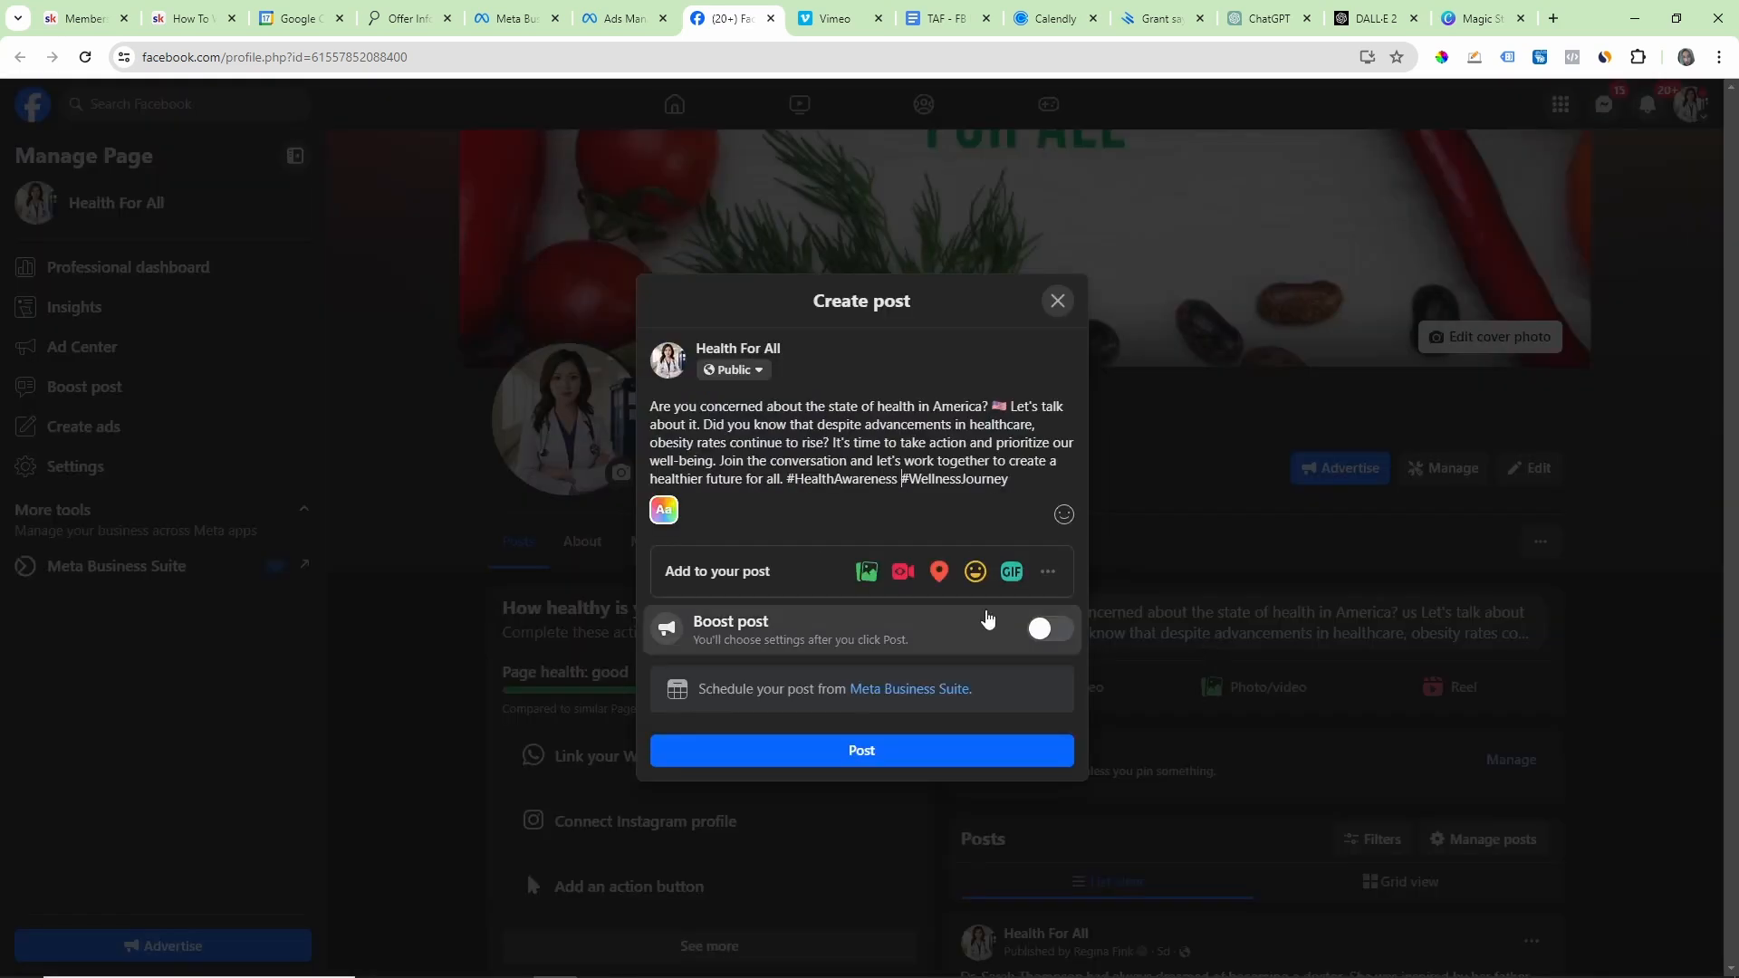
click(849, 757)
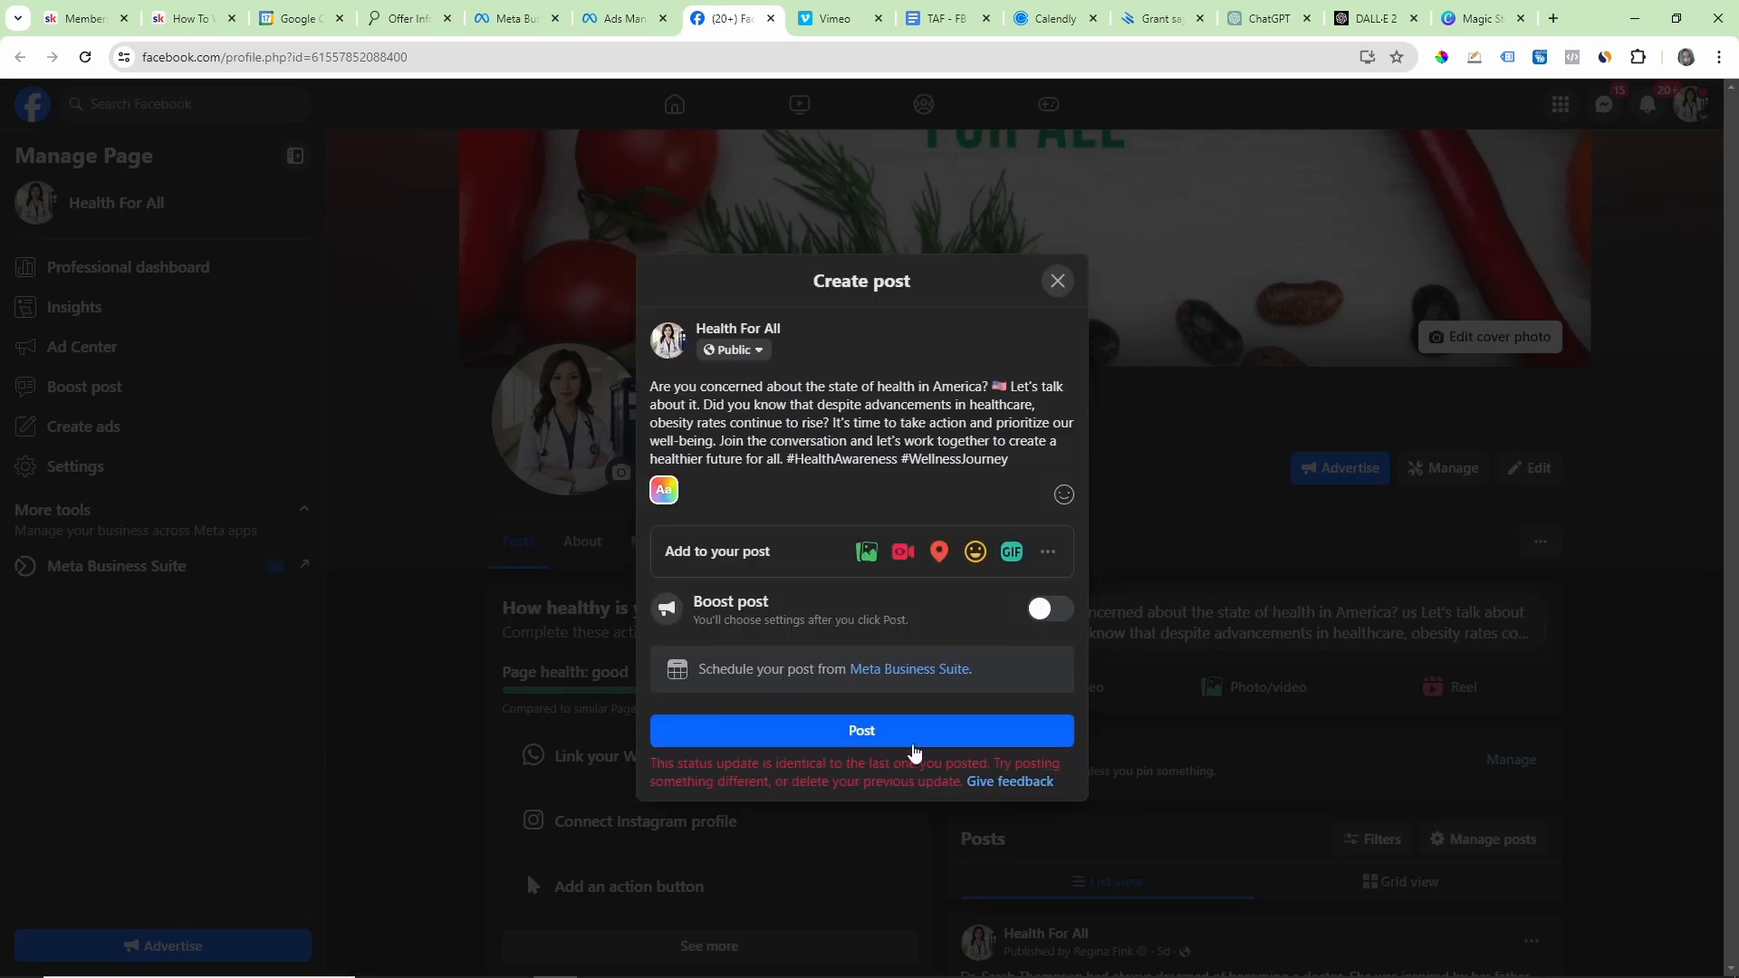
click(1056, 280)
Step: Switch to ChatGPT and copy the Post 2 text, from "It's time to face the facts" through #PublicHealth
click(1476, 18)
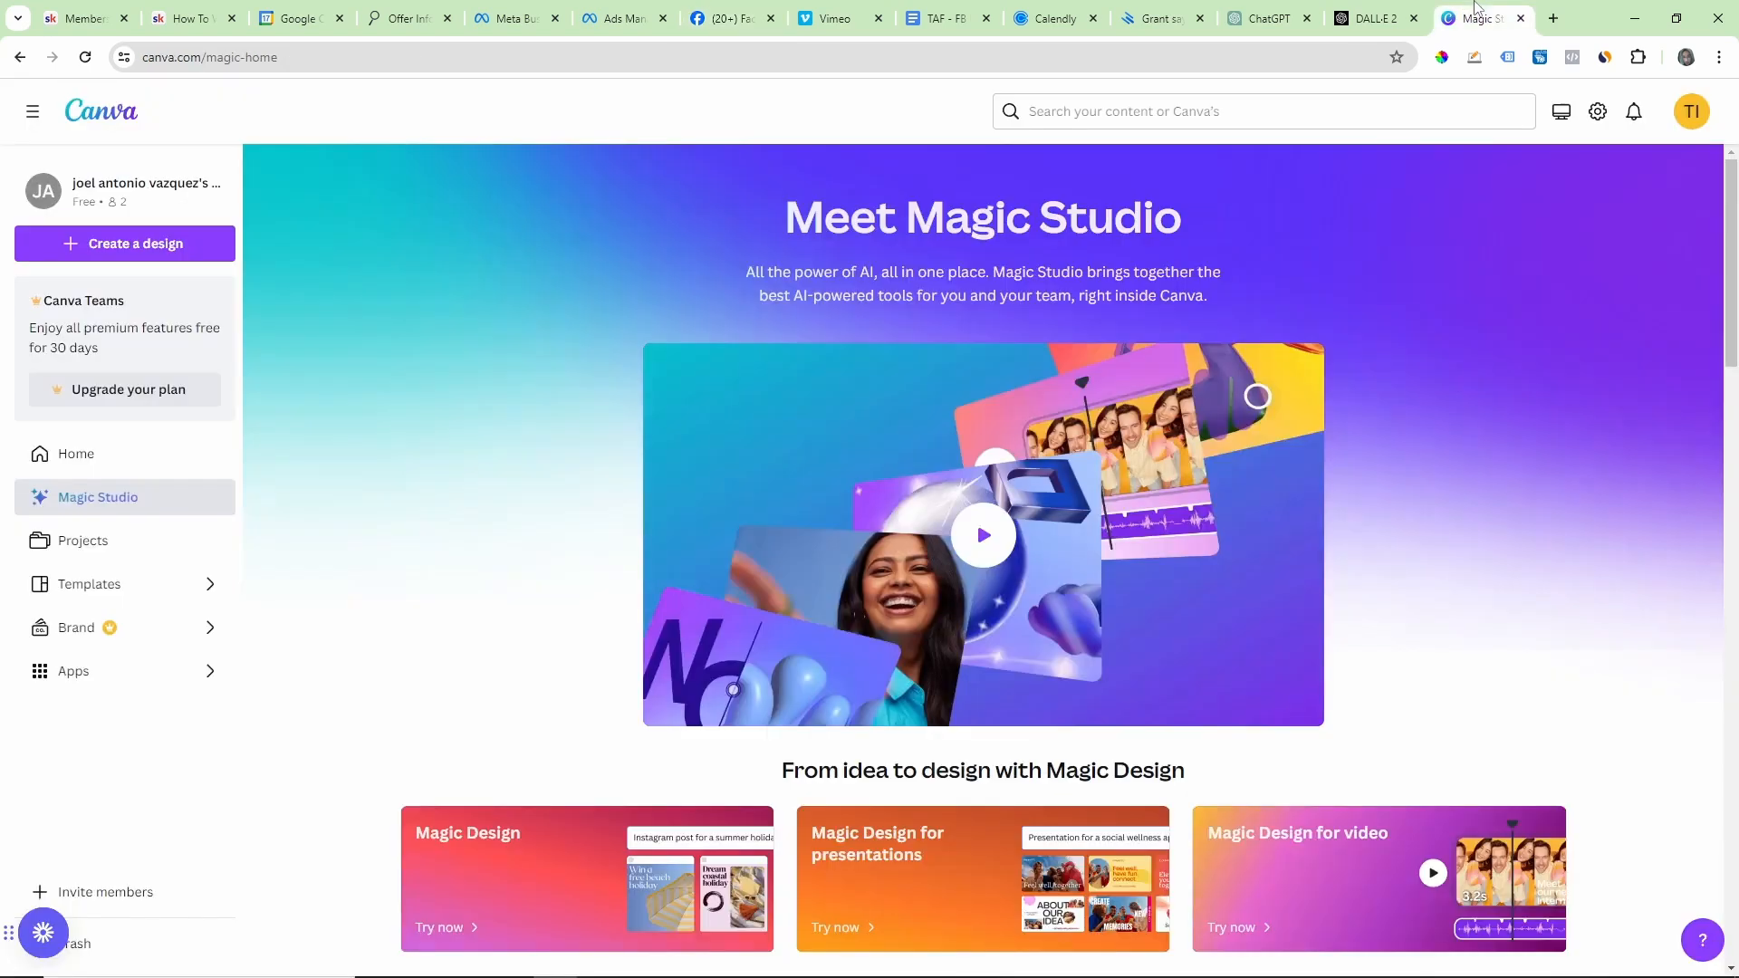
click(1267, 18)
mouse_move(712, 506)
mouse_down()
mouse_move(903, 583)
mouse_move(913, 610)
mouse_move(751, 557)
mouse_move(712, 506)
mouse_up()
right_click(794, 534)
click(793, 535)
click(603, 16)
click(509, 9)
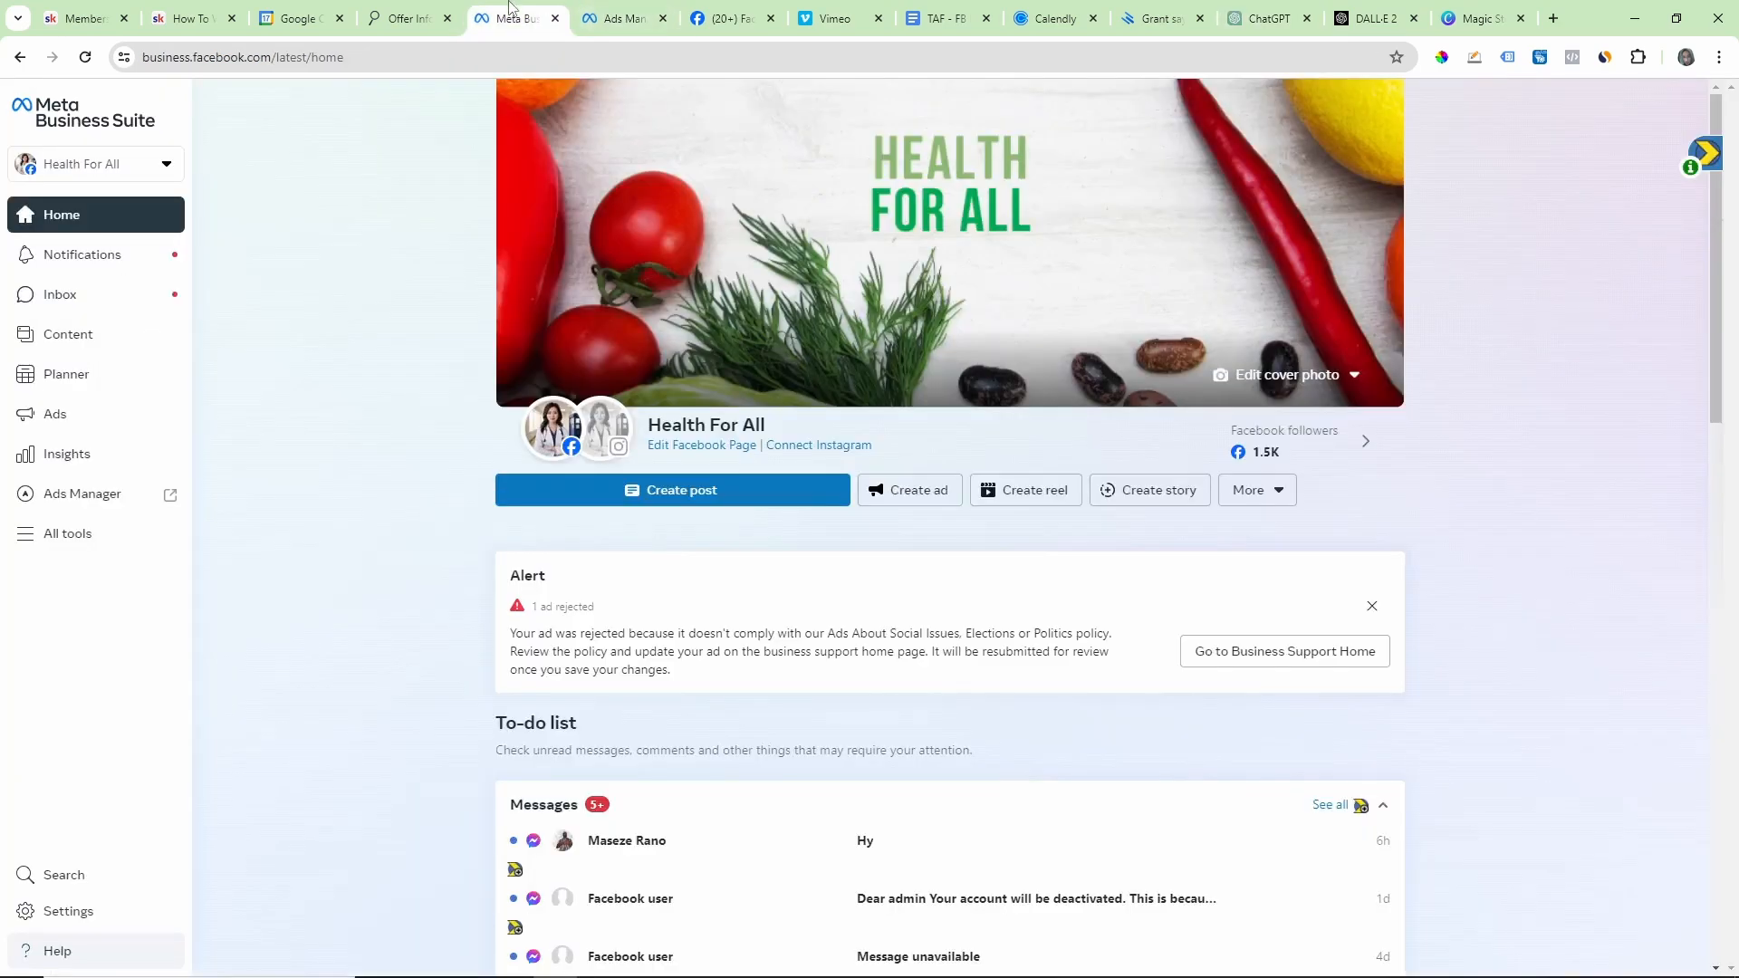
Step: Back on the Health For All Facebook page, replace the draft's text with the copied Post 2 text and publish it
click(725, 18)
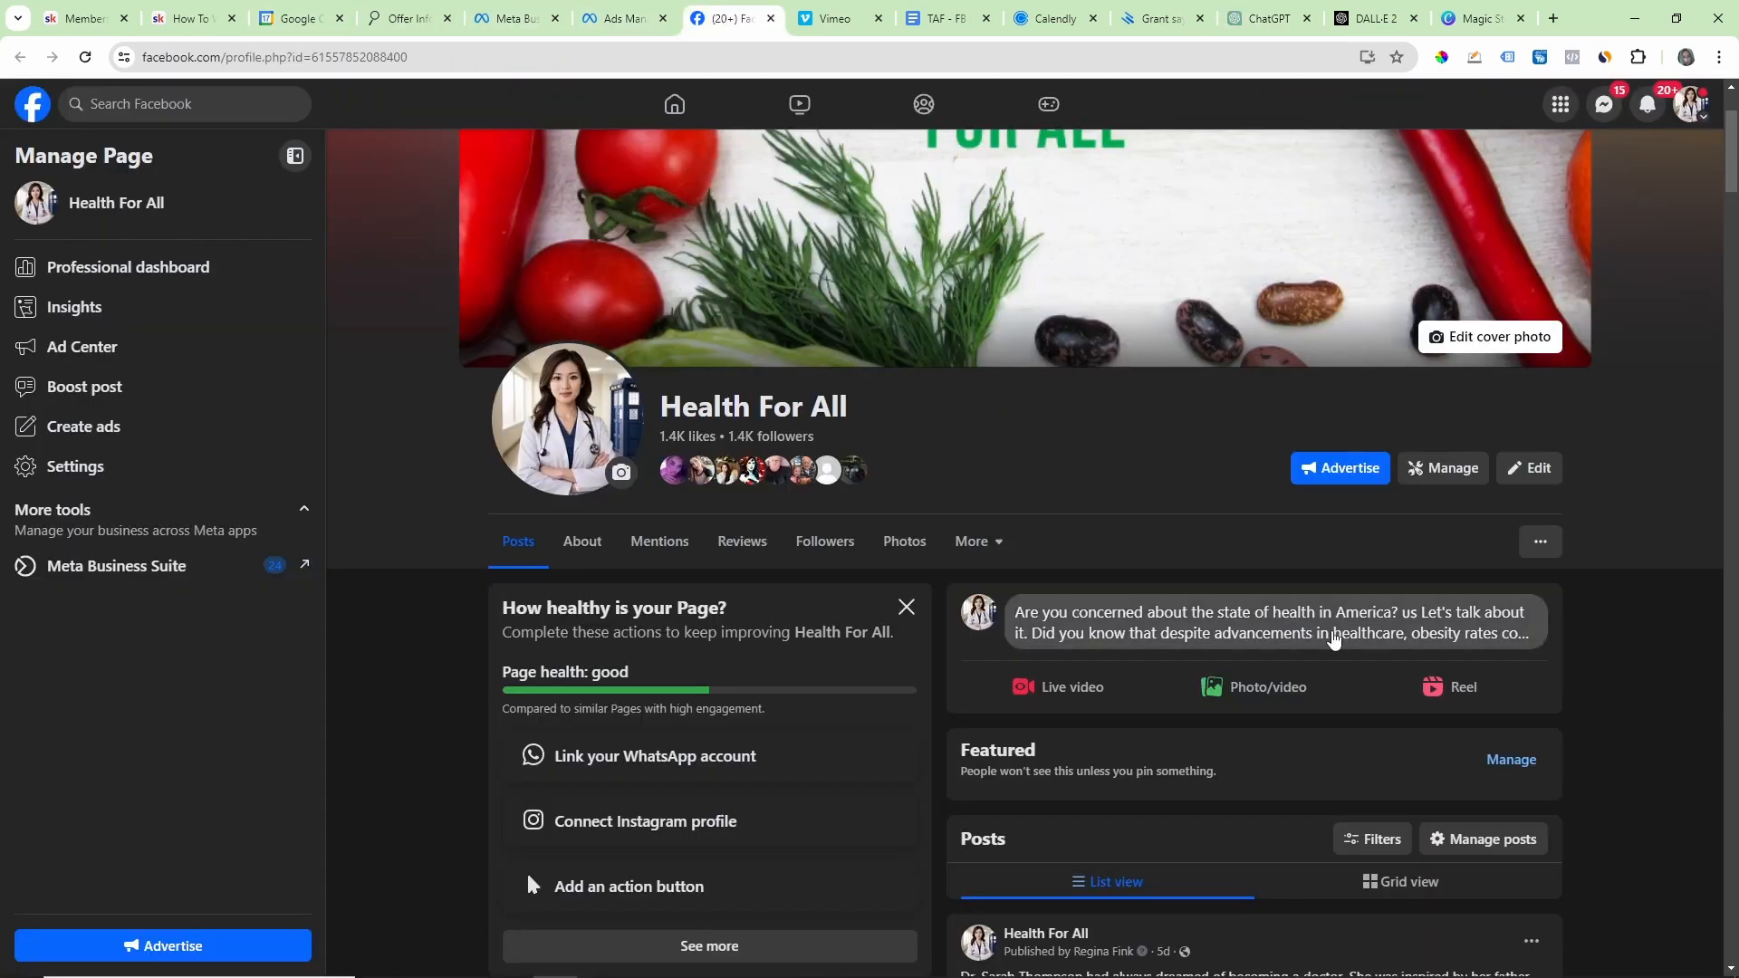
click(1208, 616)
key(ctrl+a)
right_click(826, 450)
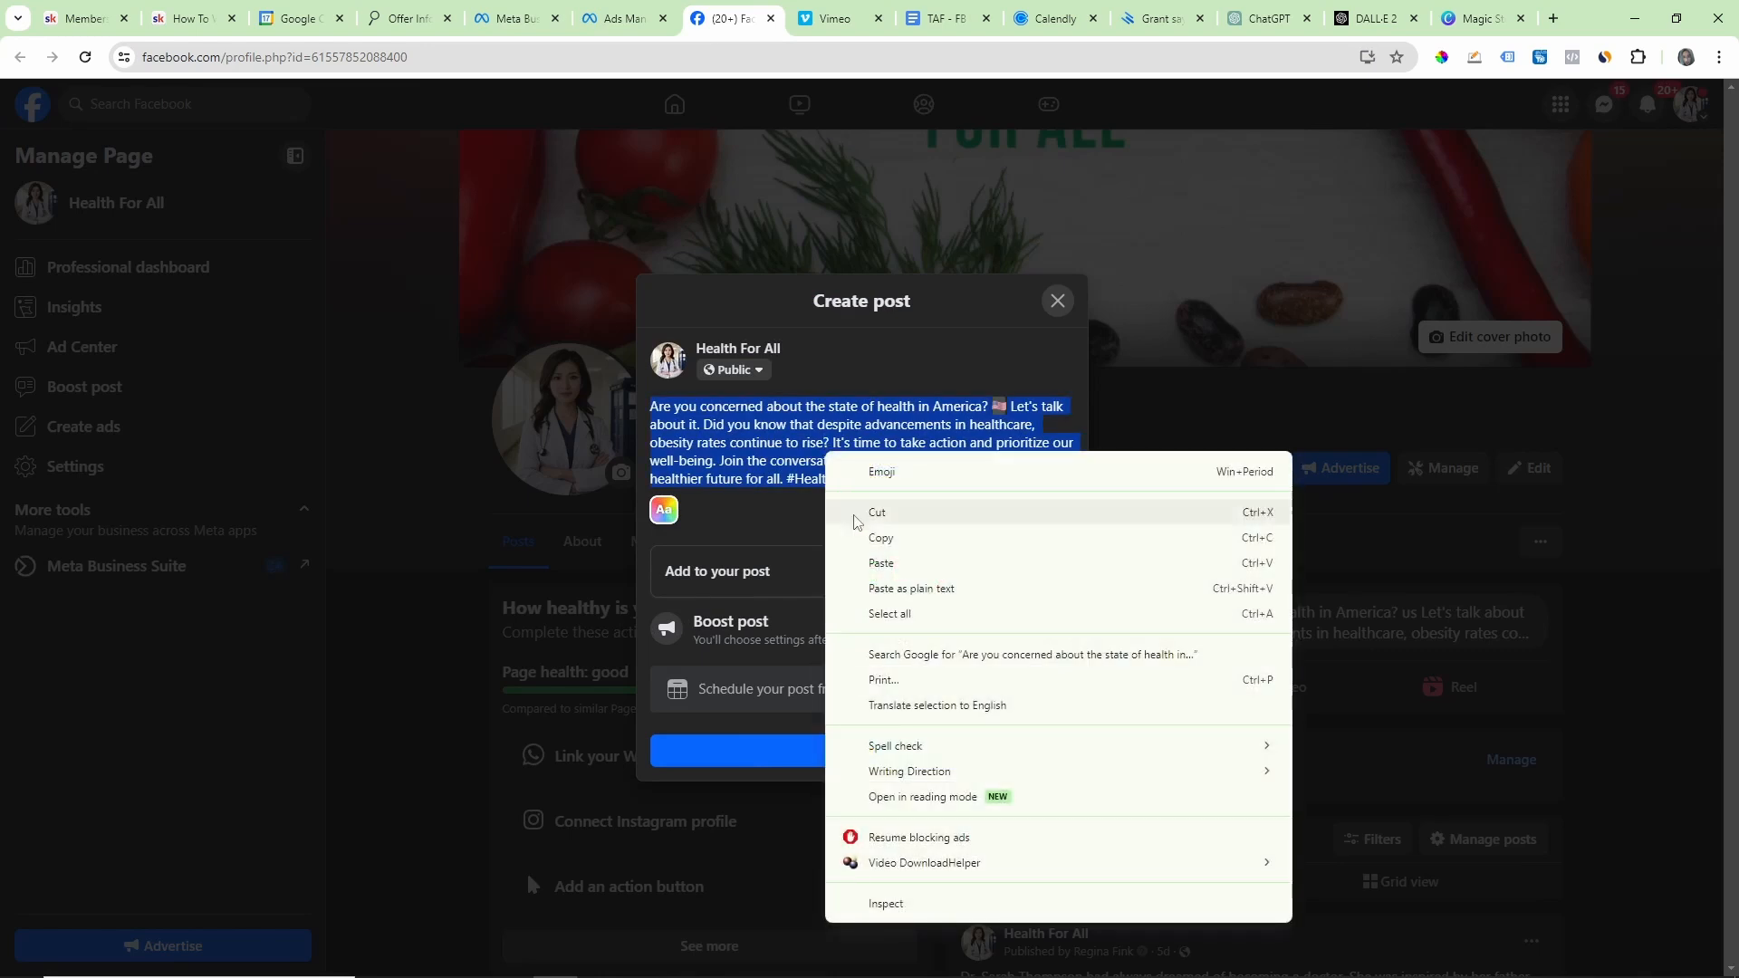
click(872, 562)
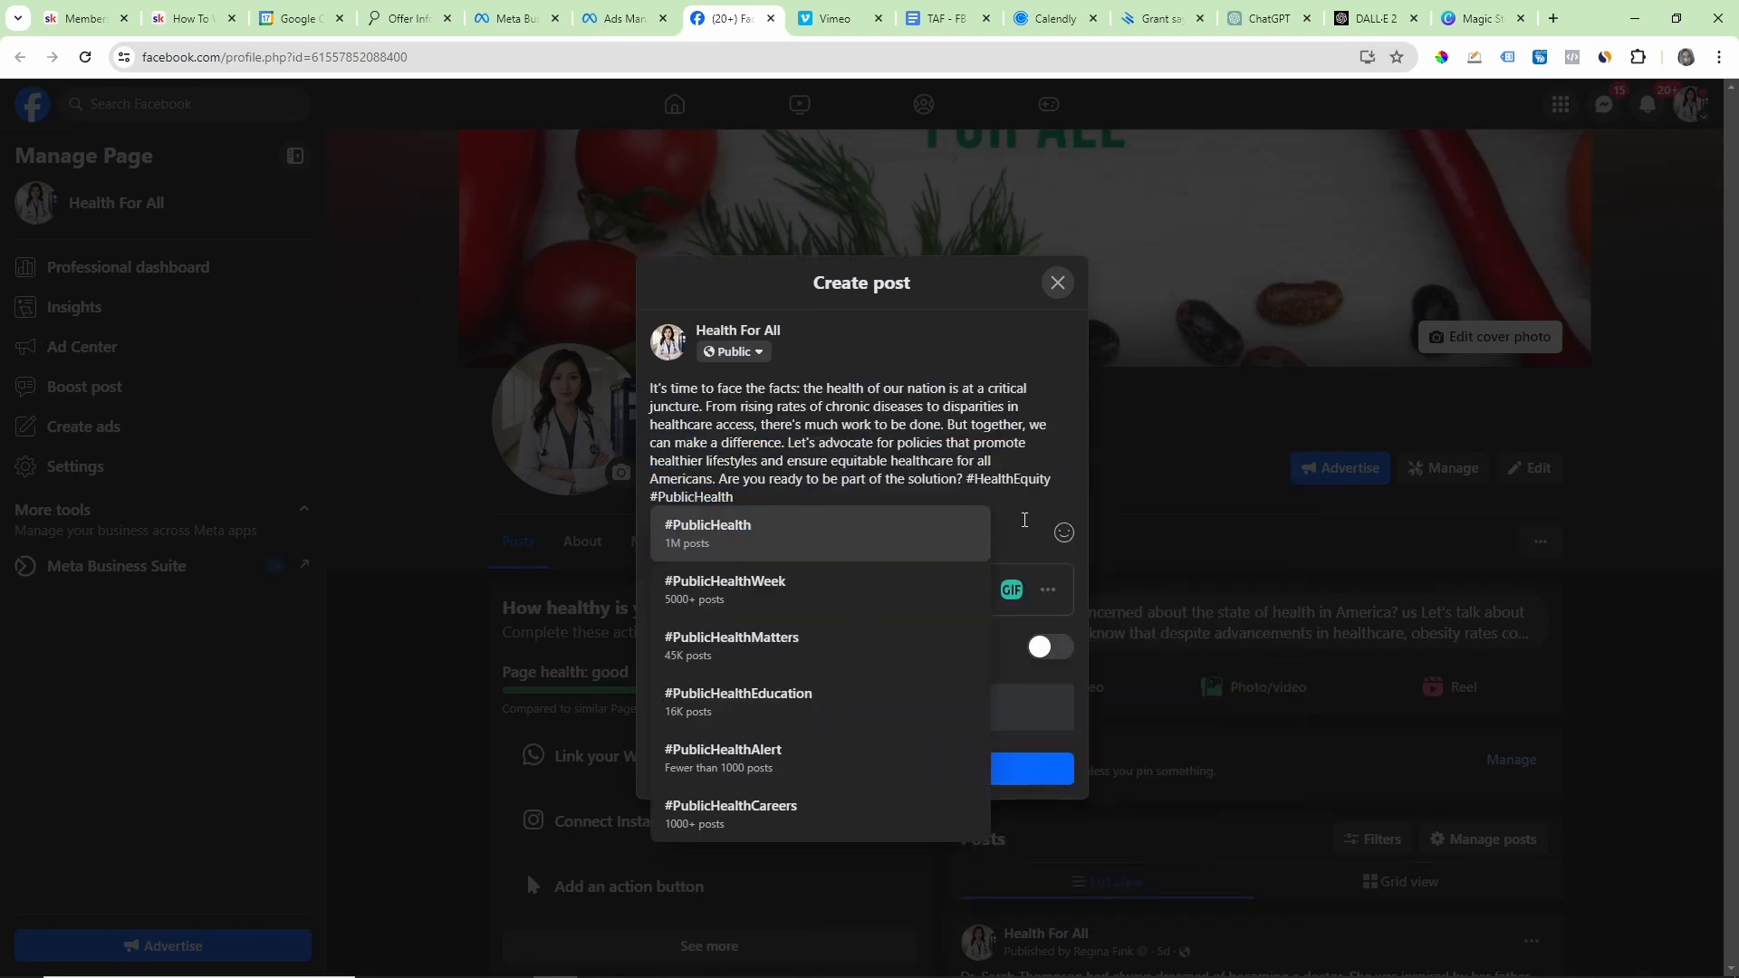
click(1024, 520)
click(847, 774)
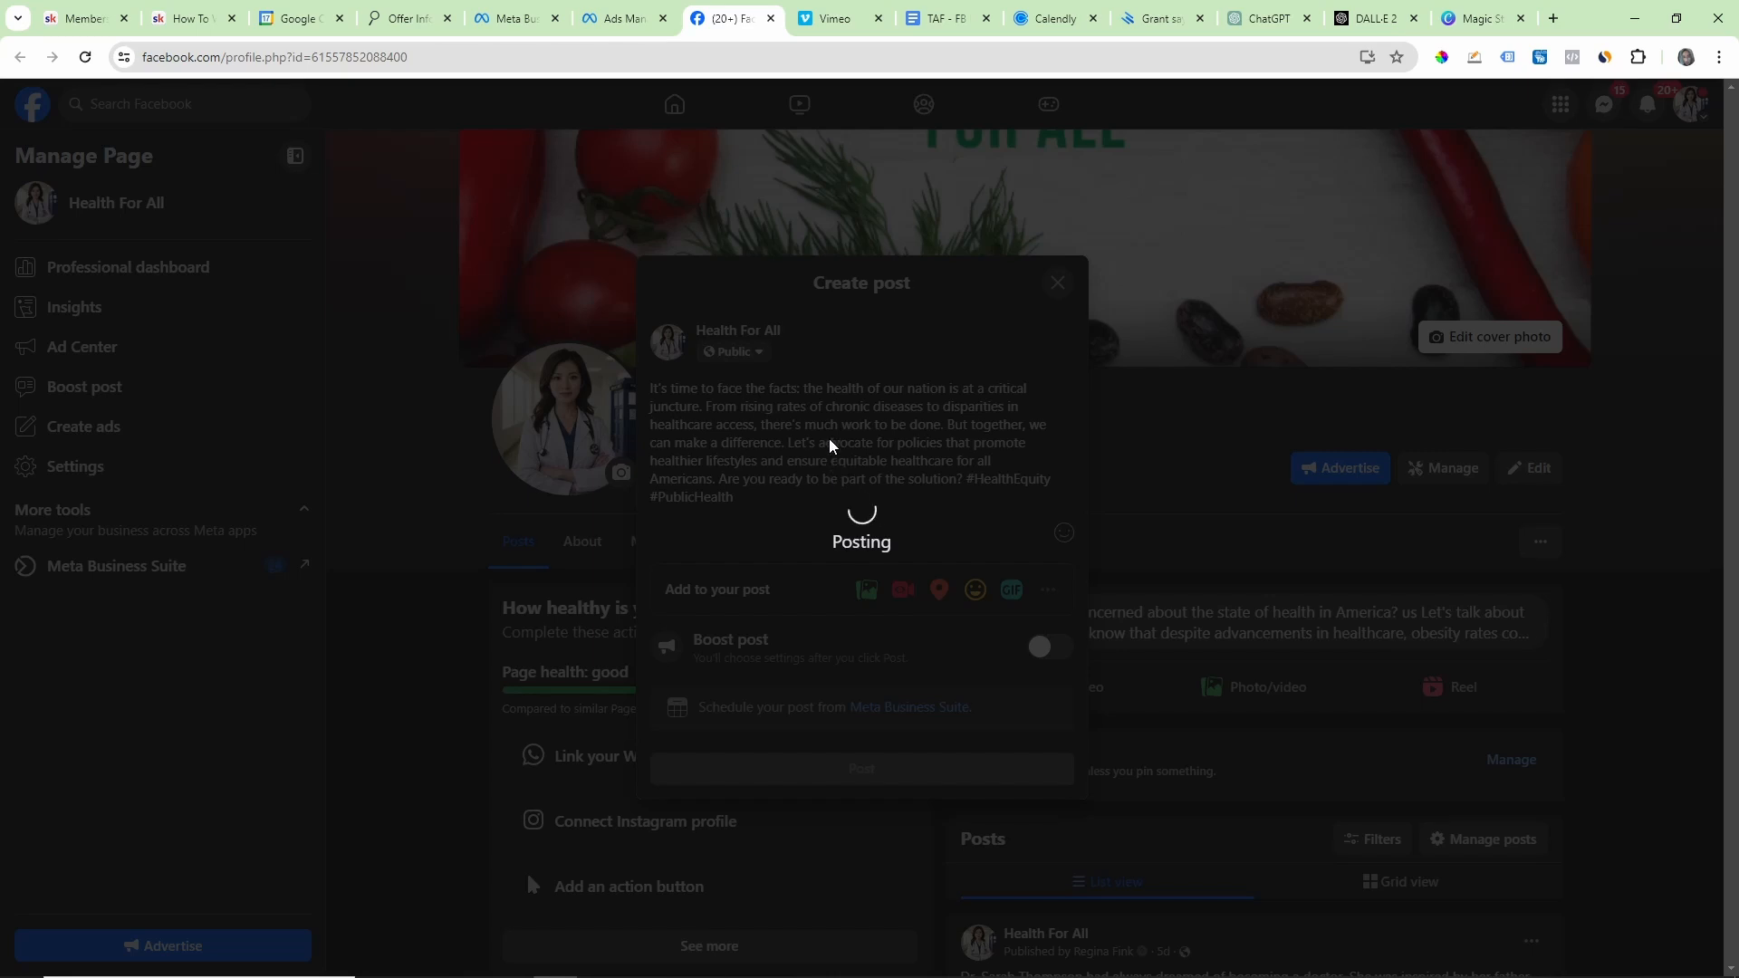
Step: Reload the Health For All page and check the newly published health post at the start of the feed
scroll(1475, 615, down, 7)
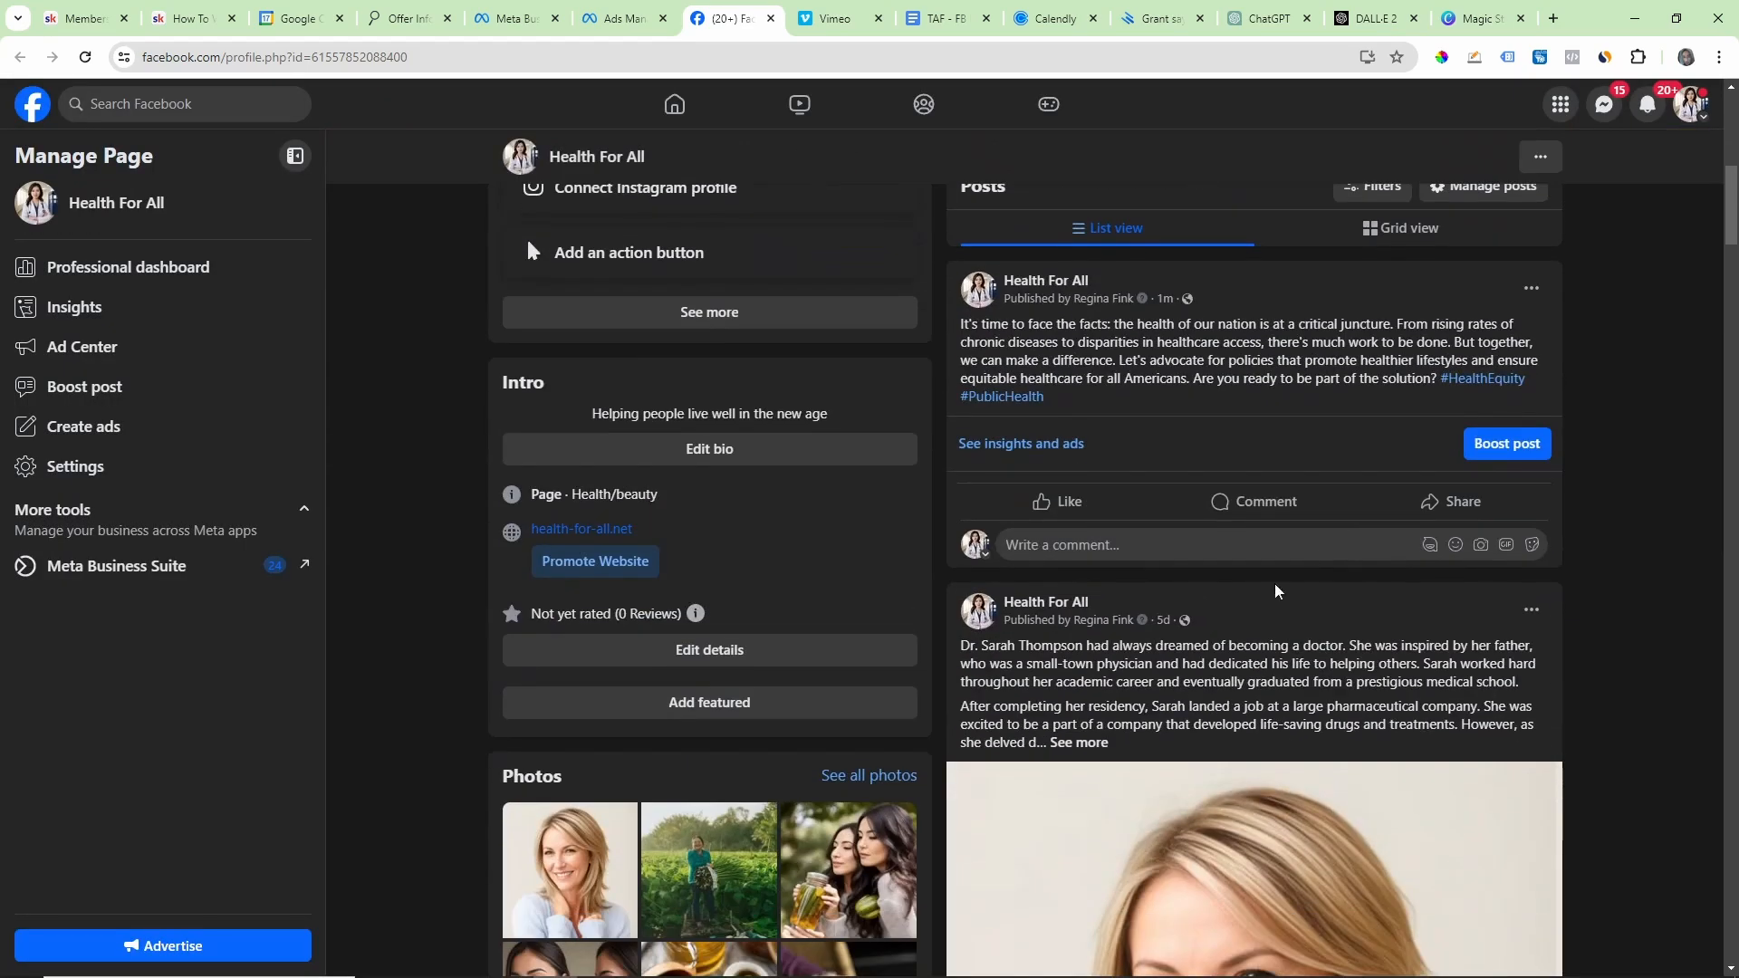
click(85, 57)
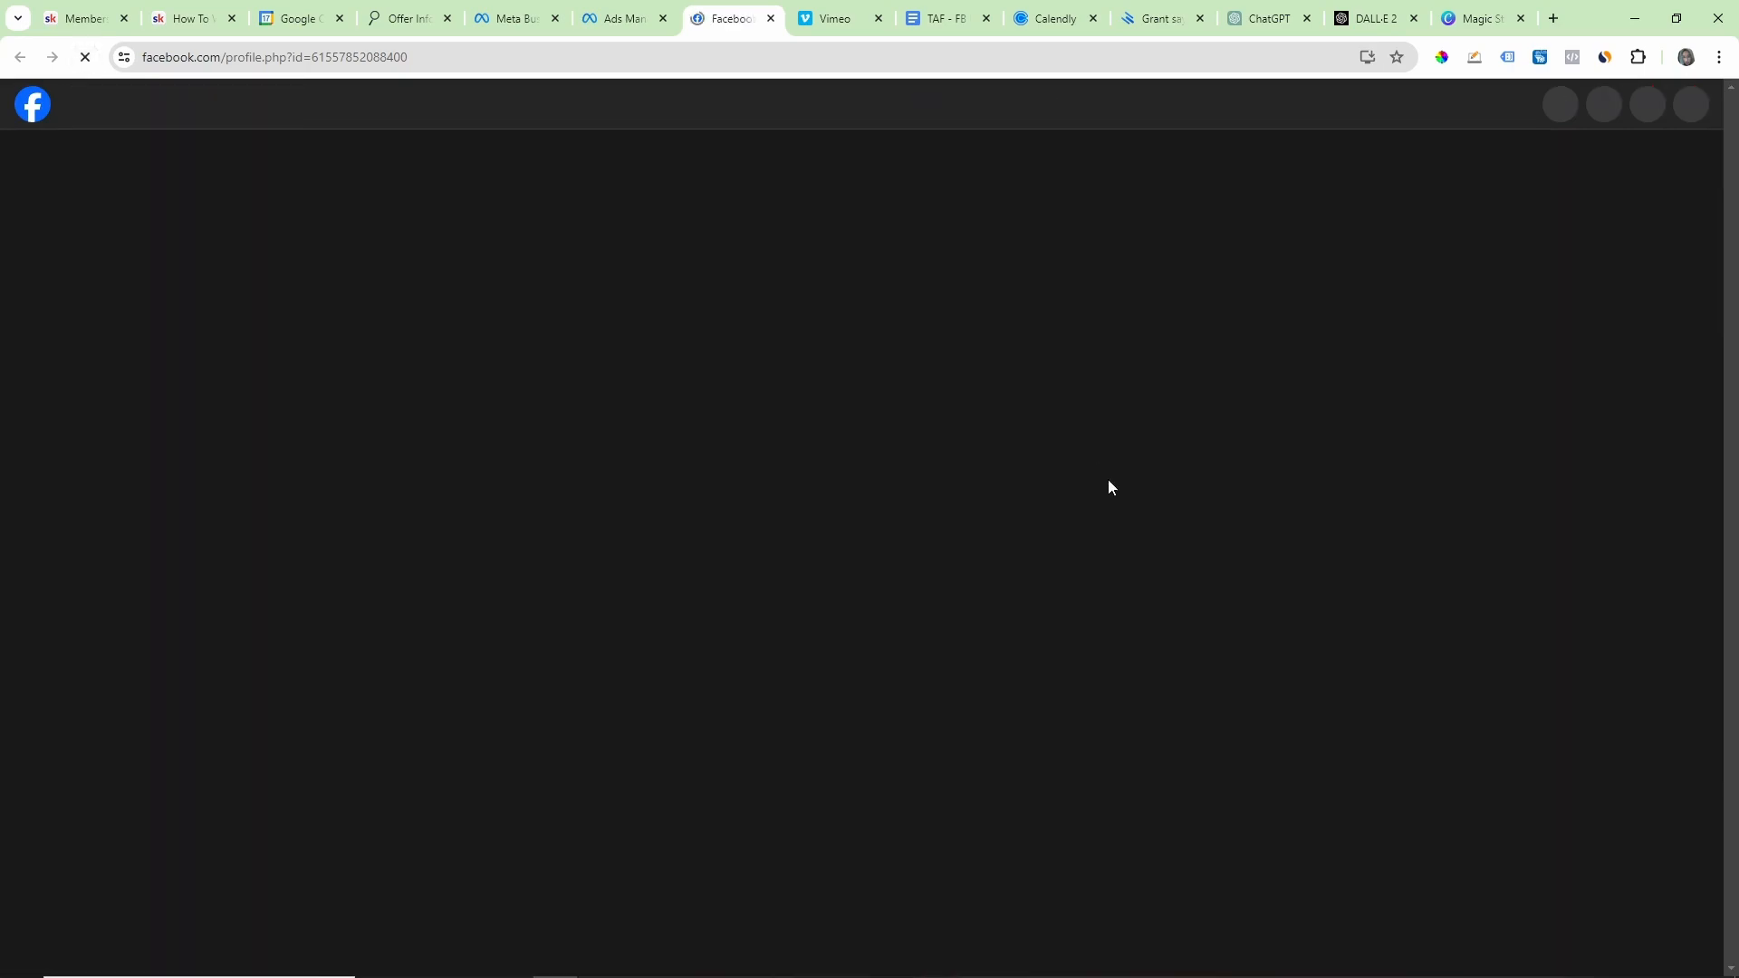
scroll(1304, 505, down, 12)
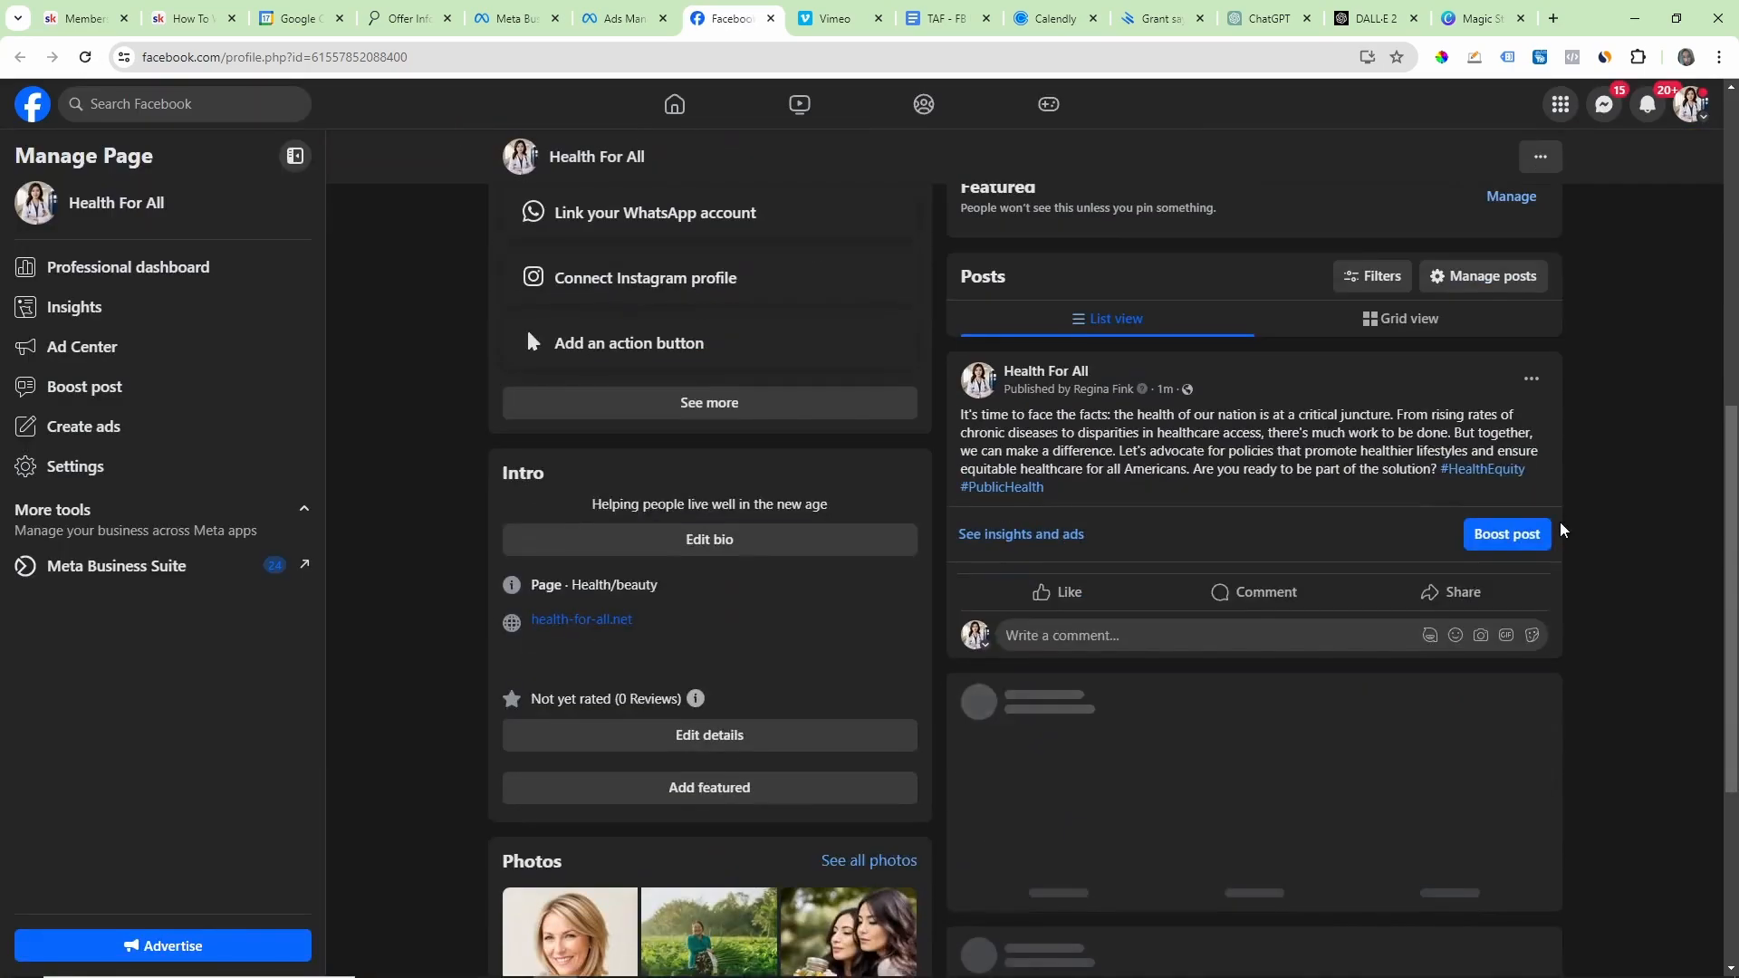
scroll(1617, 519, down, 3)
scroll(1621, 516, up, 12)
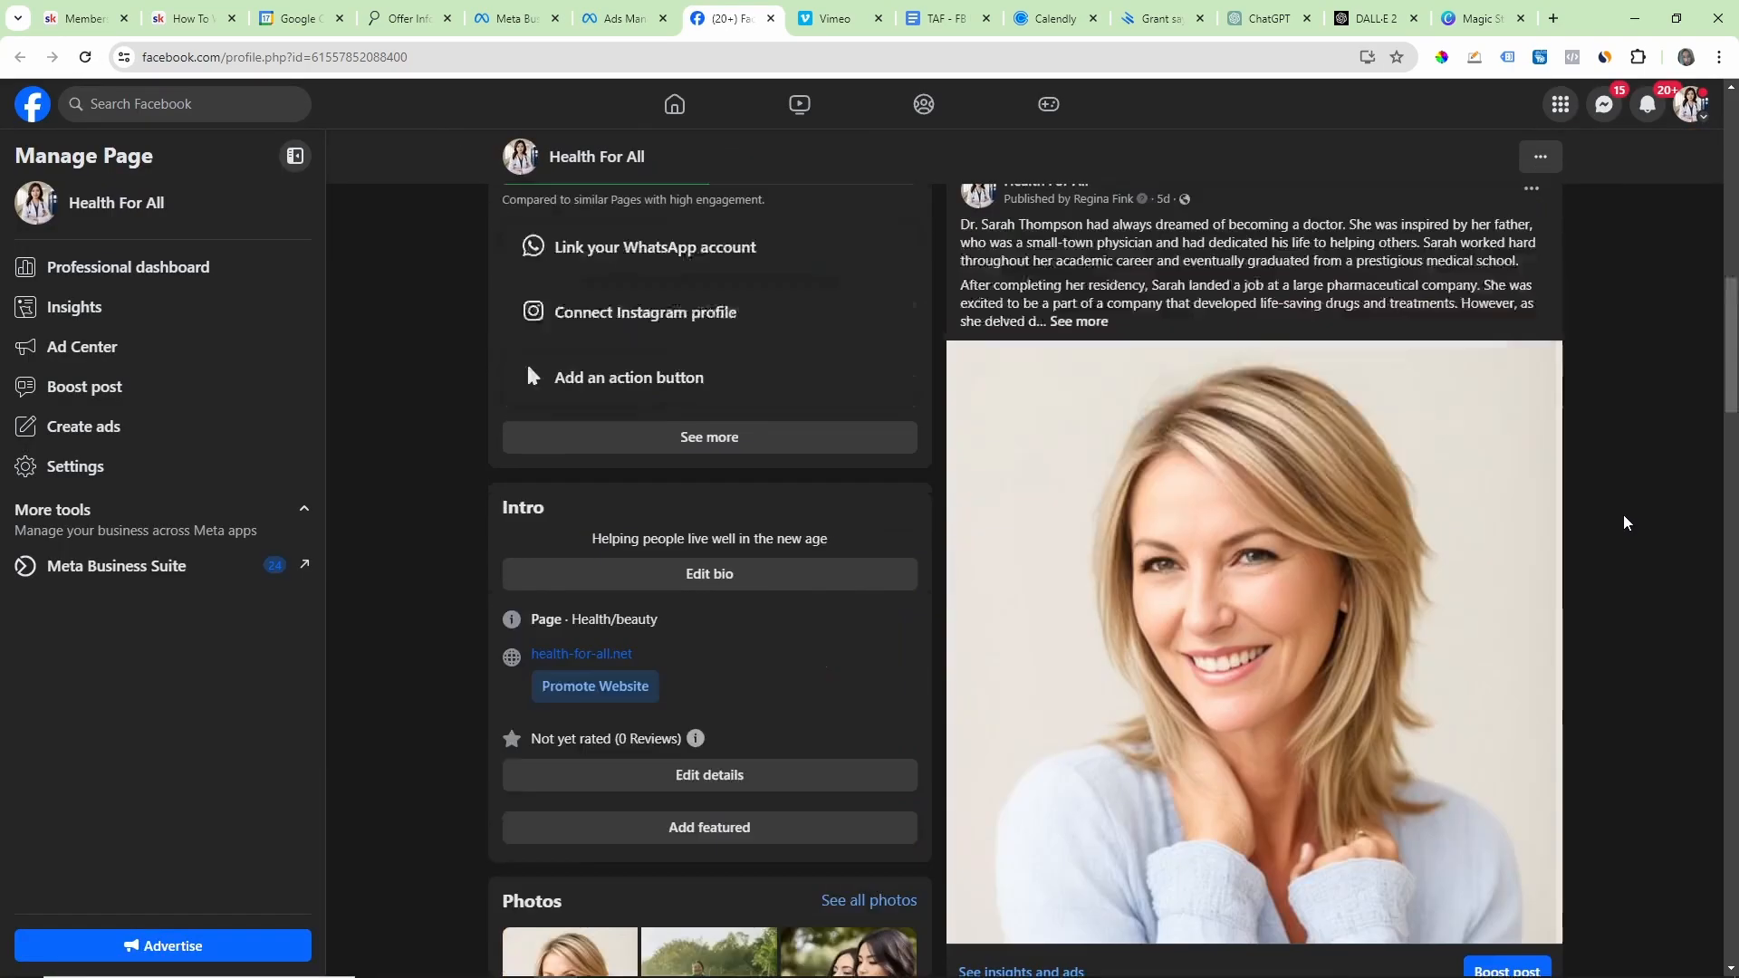
scroll(1627, 519, down, 2)
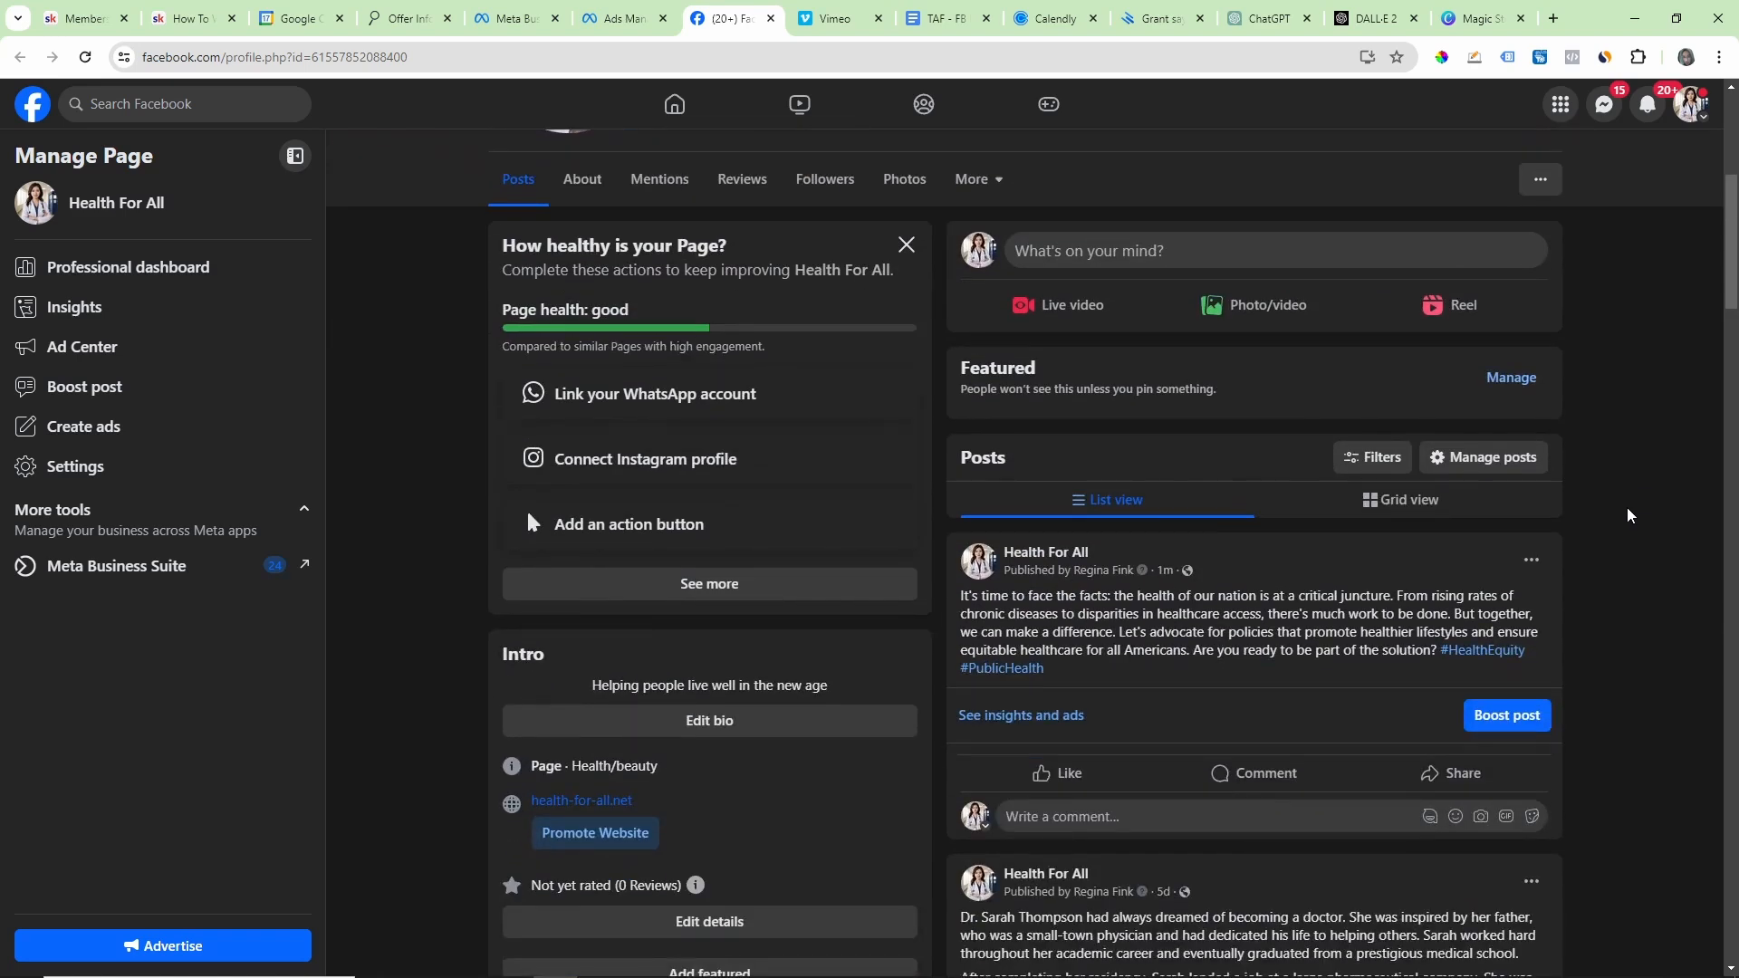
scroll(1626, 509, down, 1)
drag(961, 505, 1576, 580)
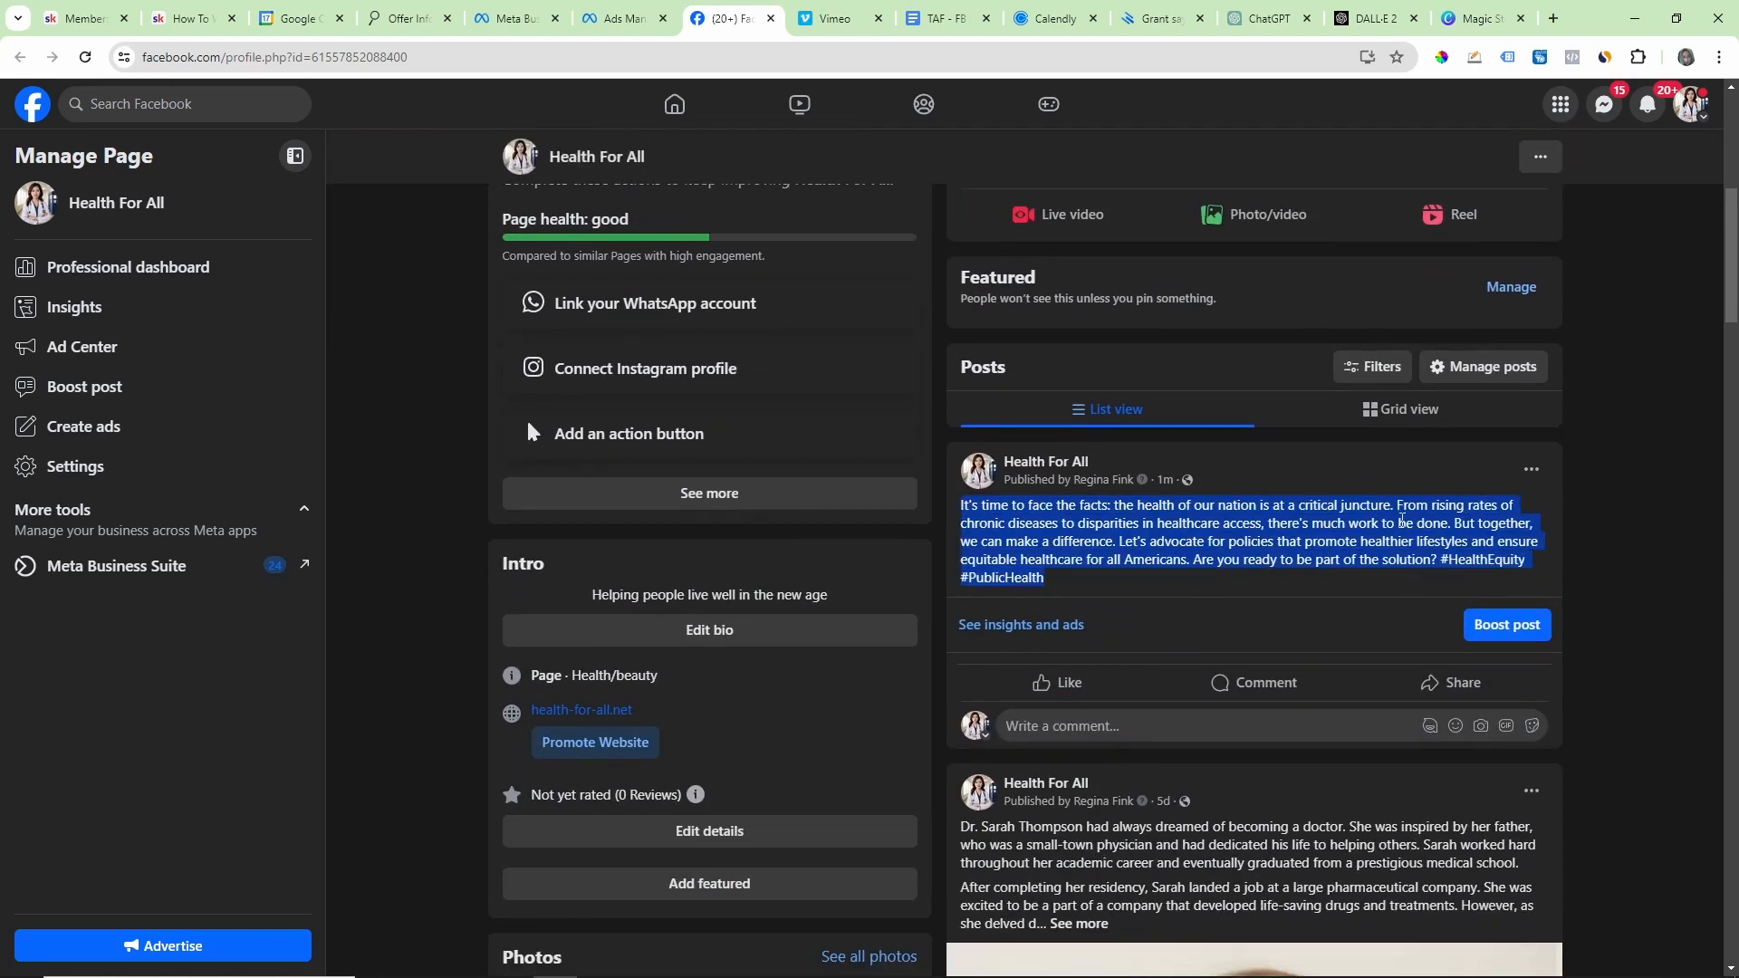
click(1576, 536)
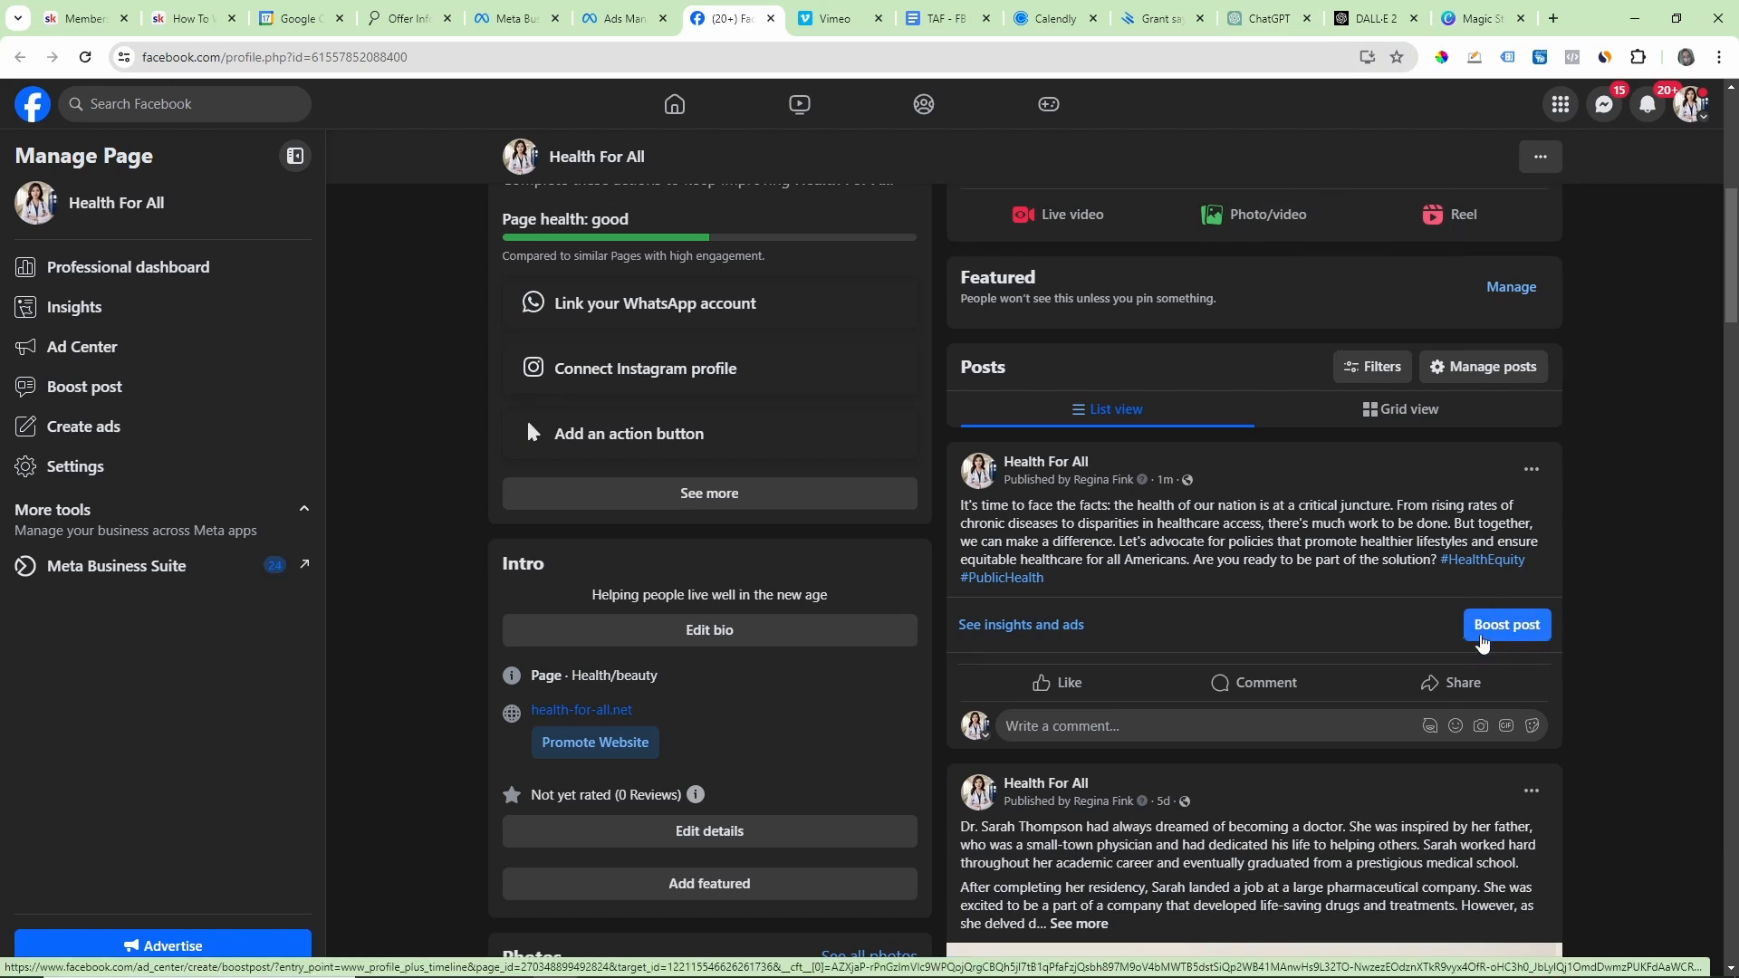
Step: Start boosting the new health post and switch to the Google Docs warmup guide to review its budgets and $125 billing threshold
click(1507, 632)
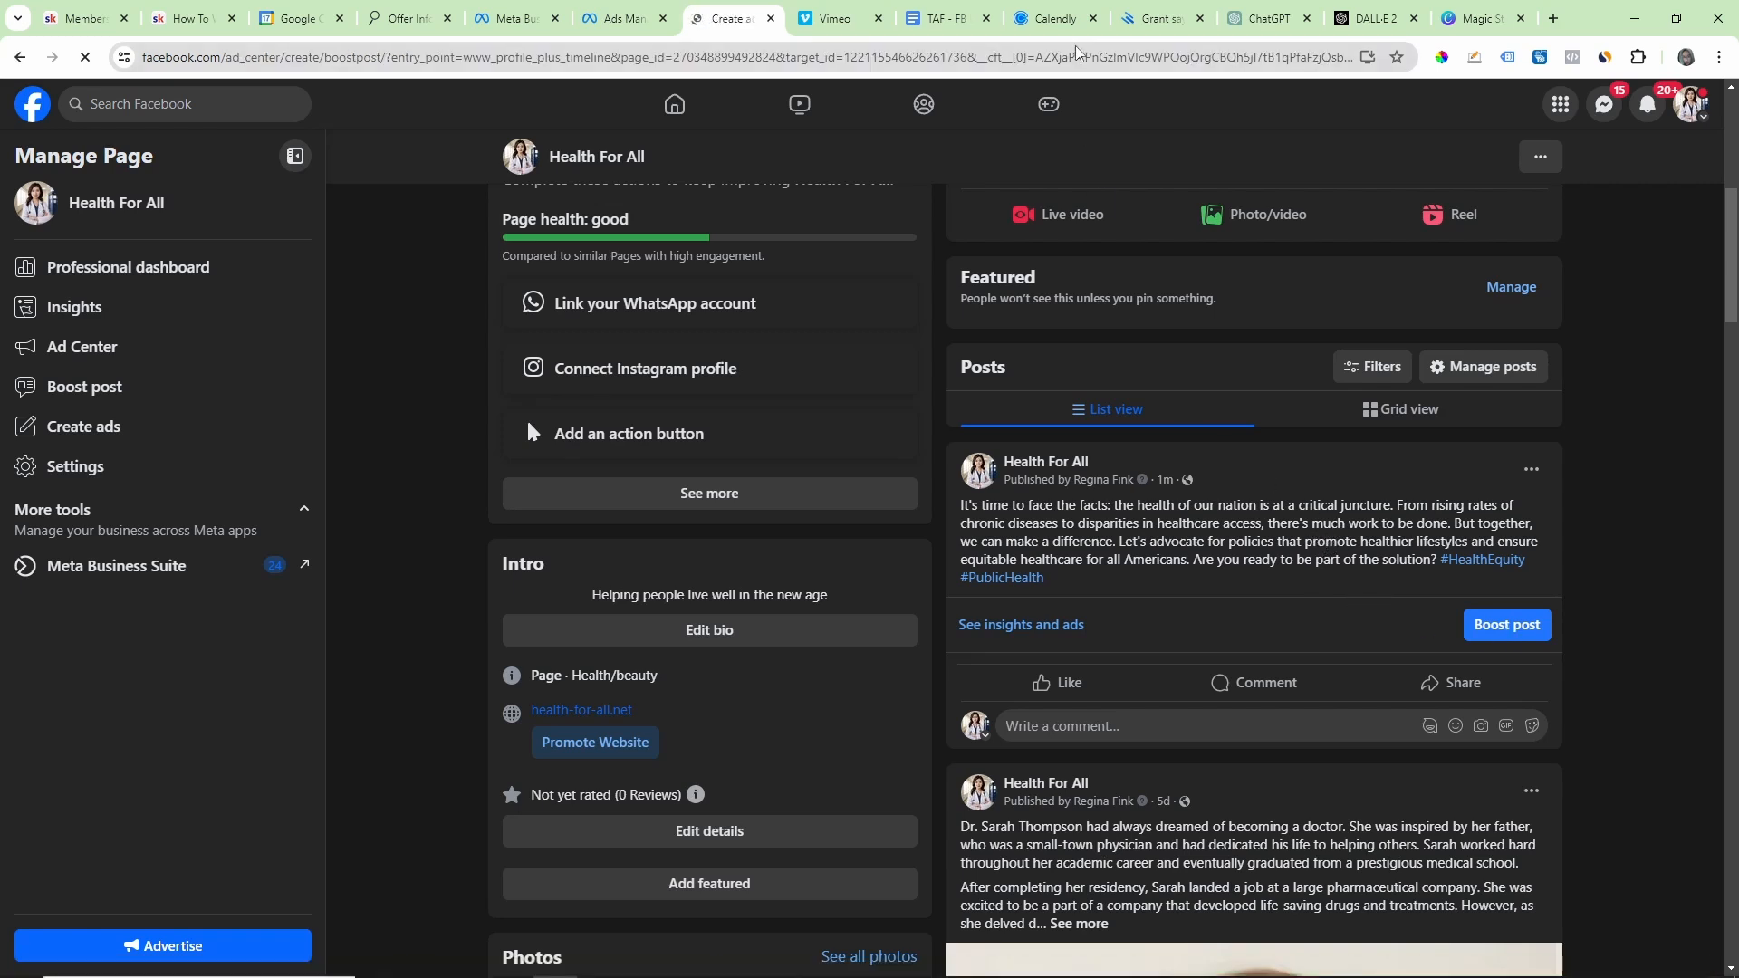
click(938, 18)
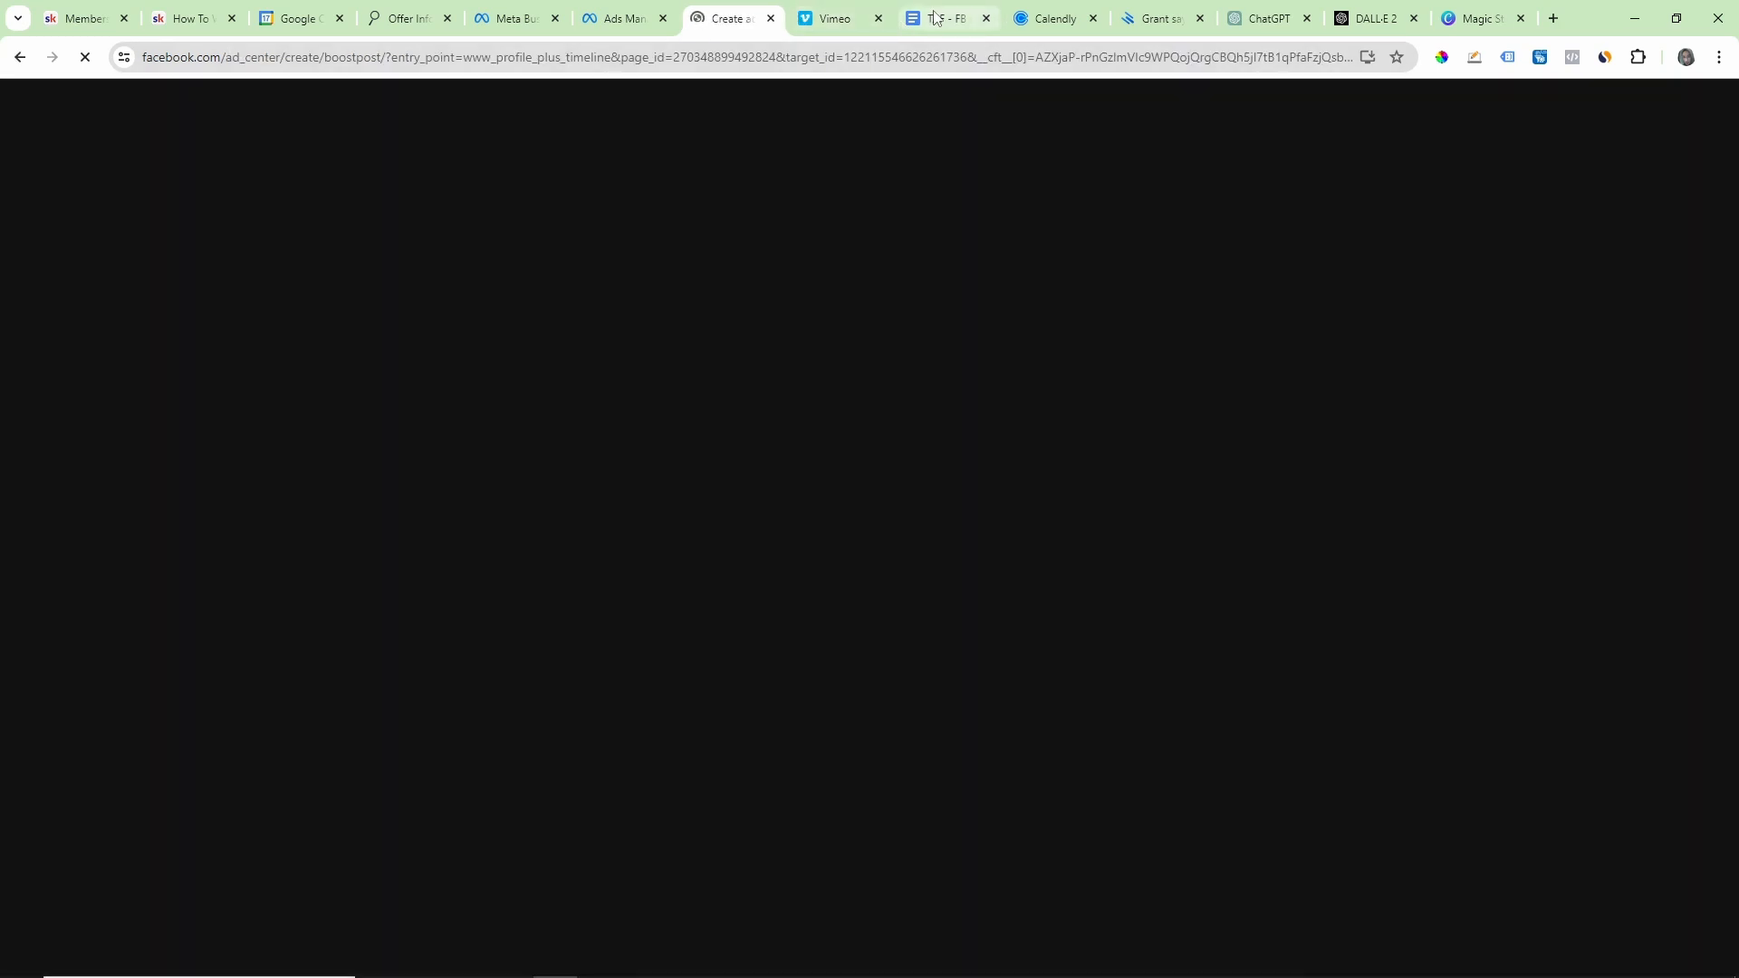
click(857, 384)
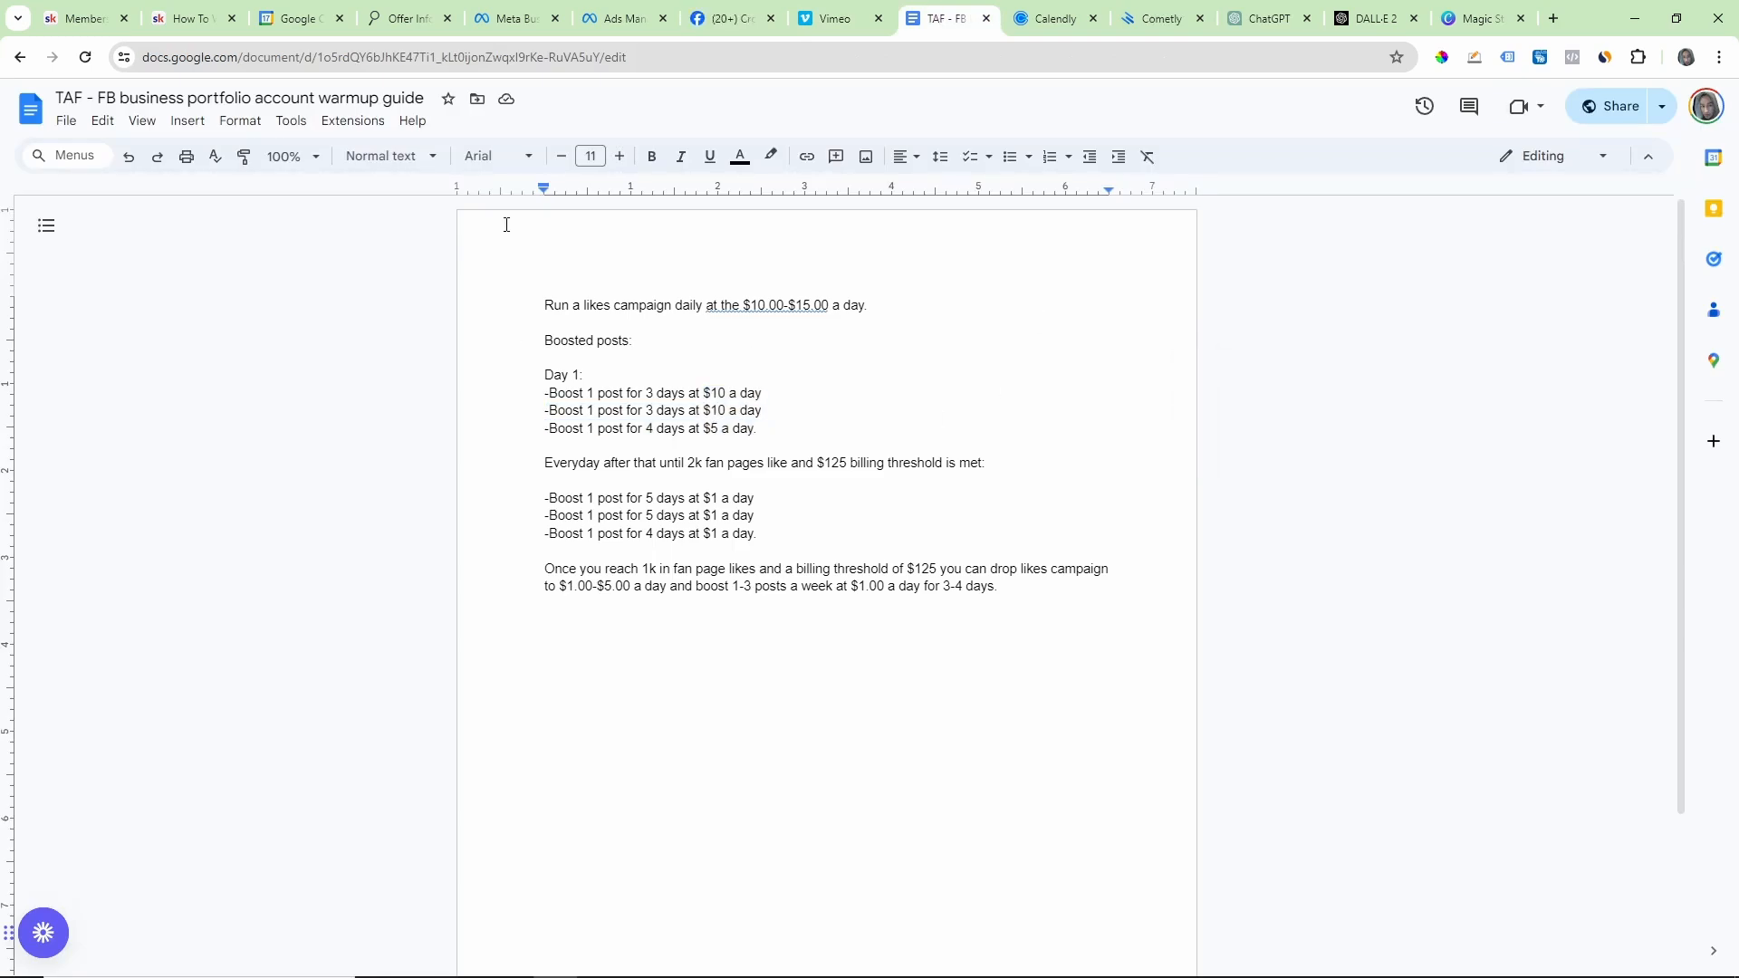
drag(545, 305, 1024, 587)
click(872, 533)
drag(816, 463, 882, 465)
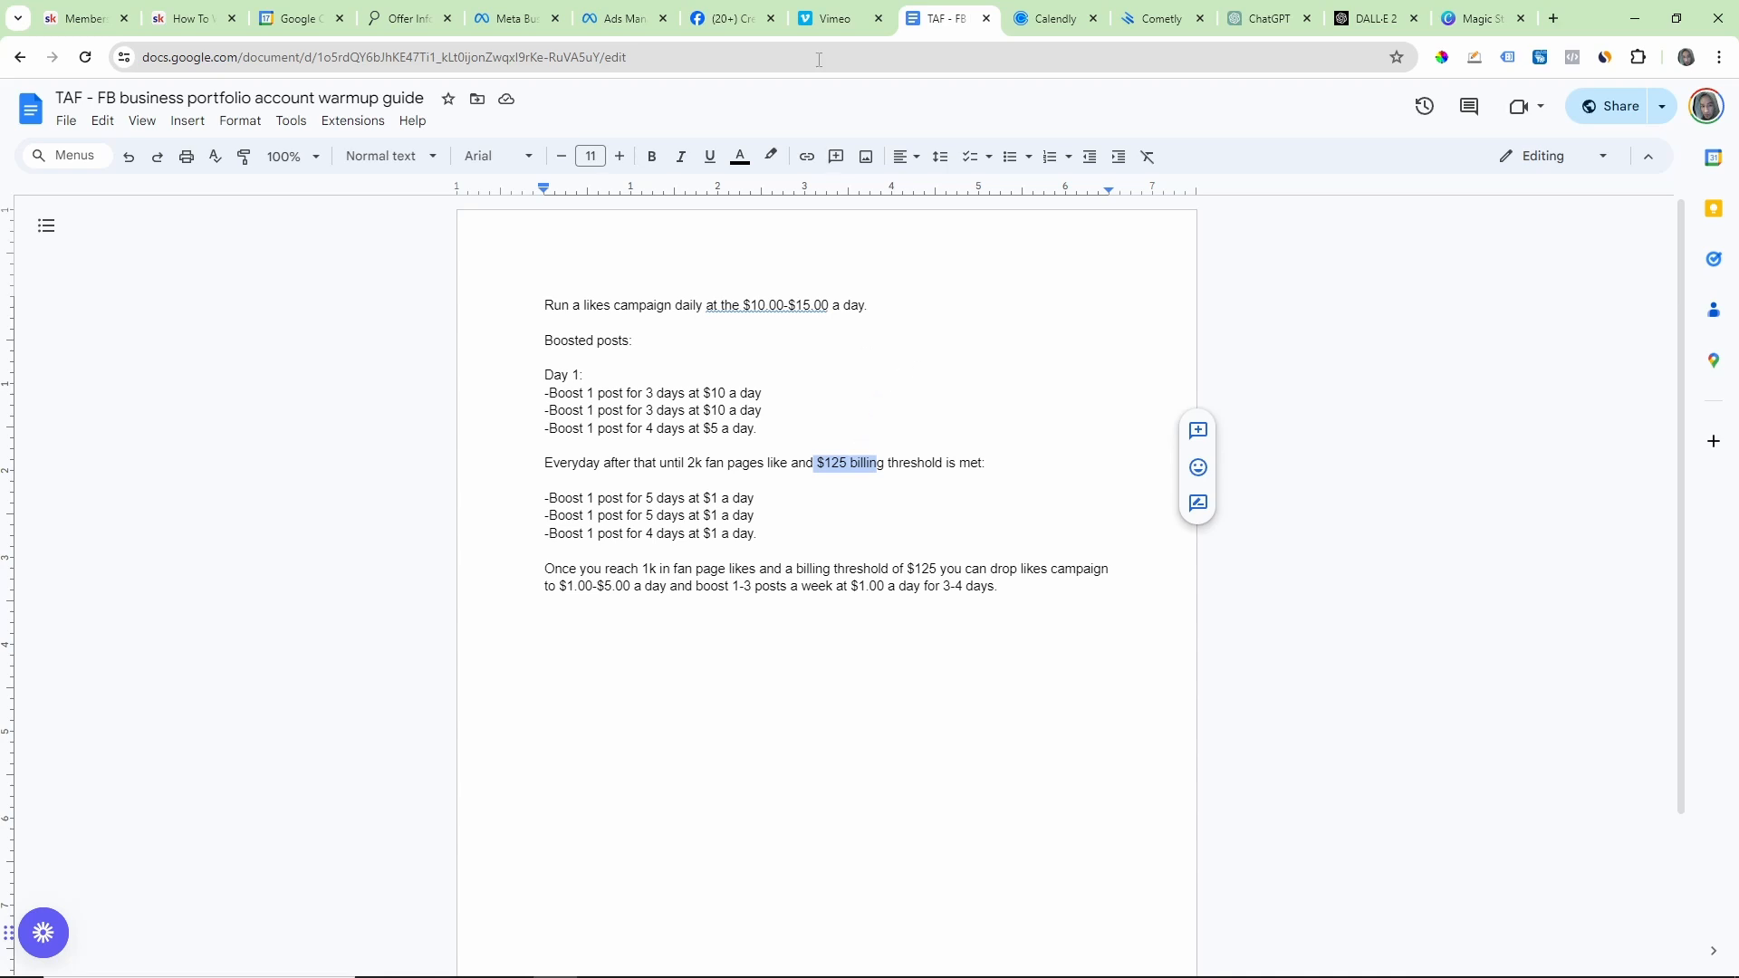
Step: Return to the Boost post form, dismiss the ad creative tip, and examine the audience, duration and budget settings
click(631, 7)
click(725, 16)
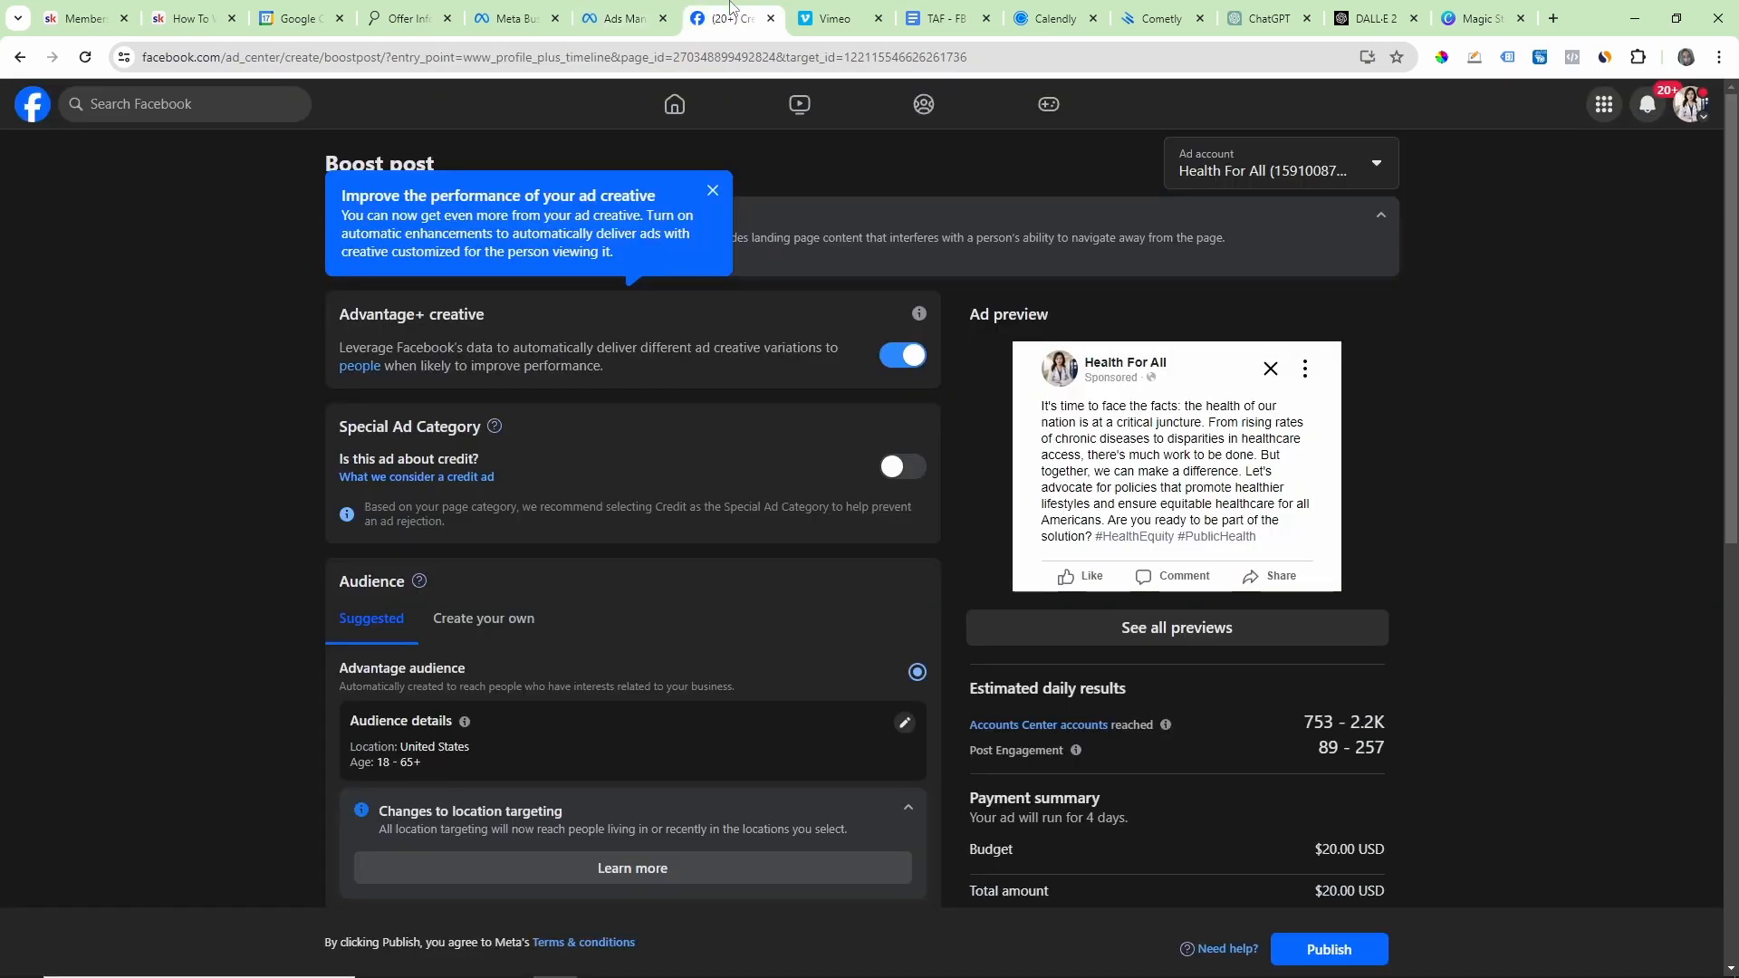
click(713, 190)
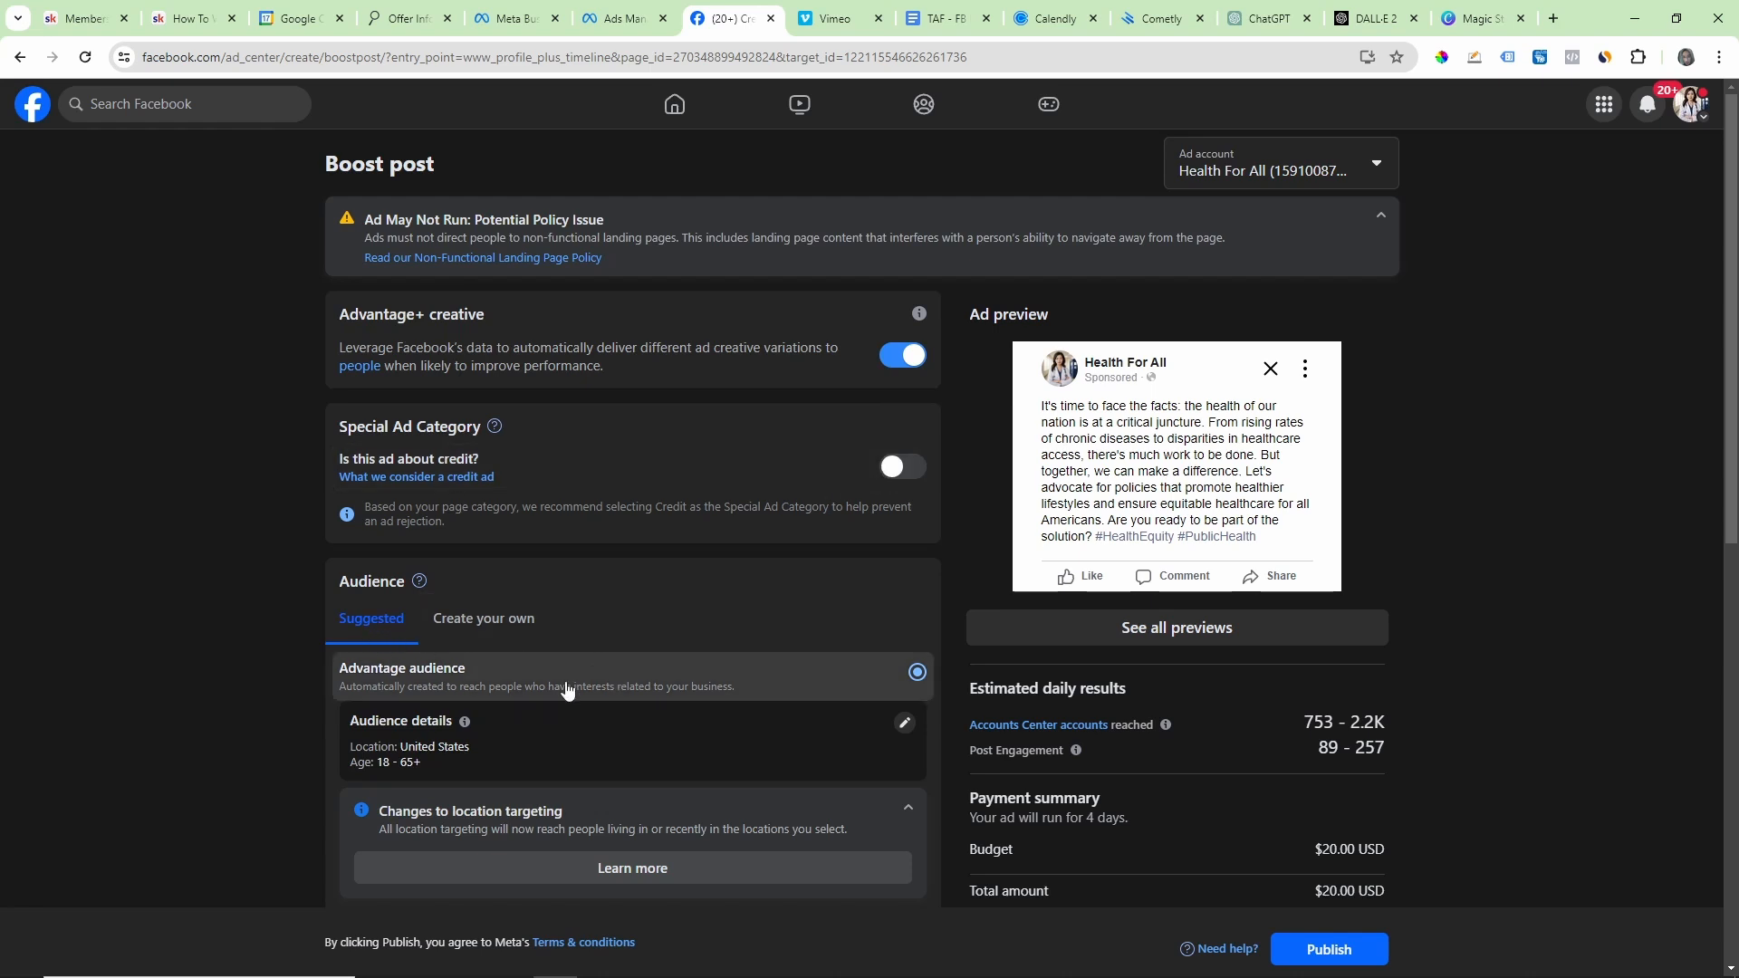
scroll(643, 729, down, 5)
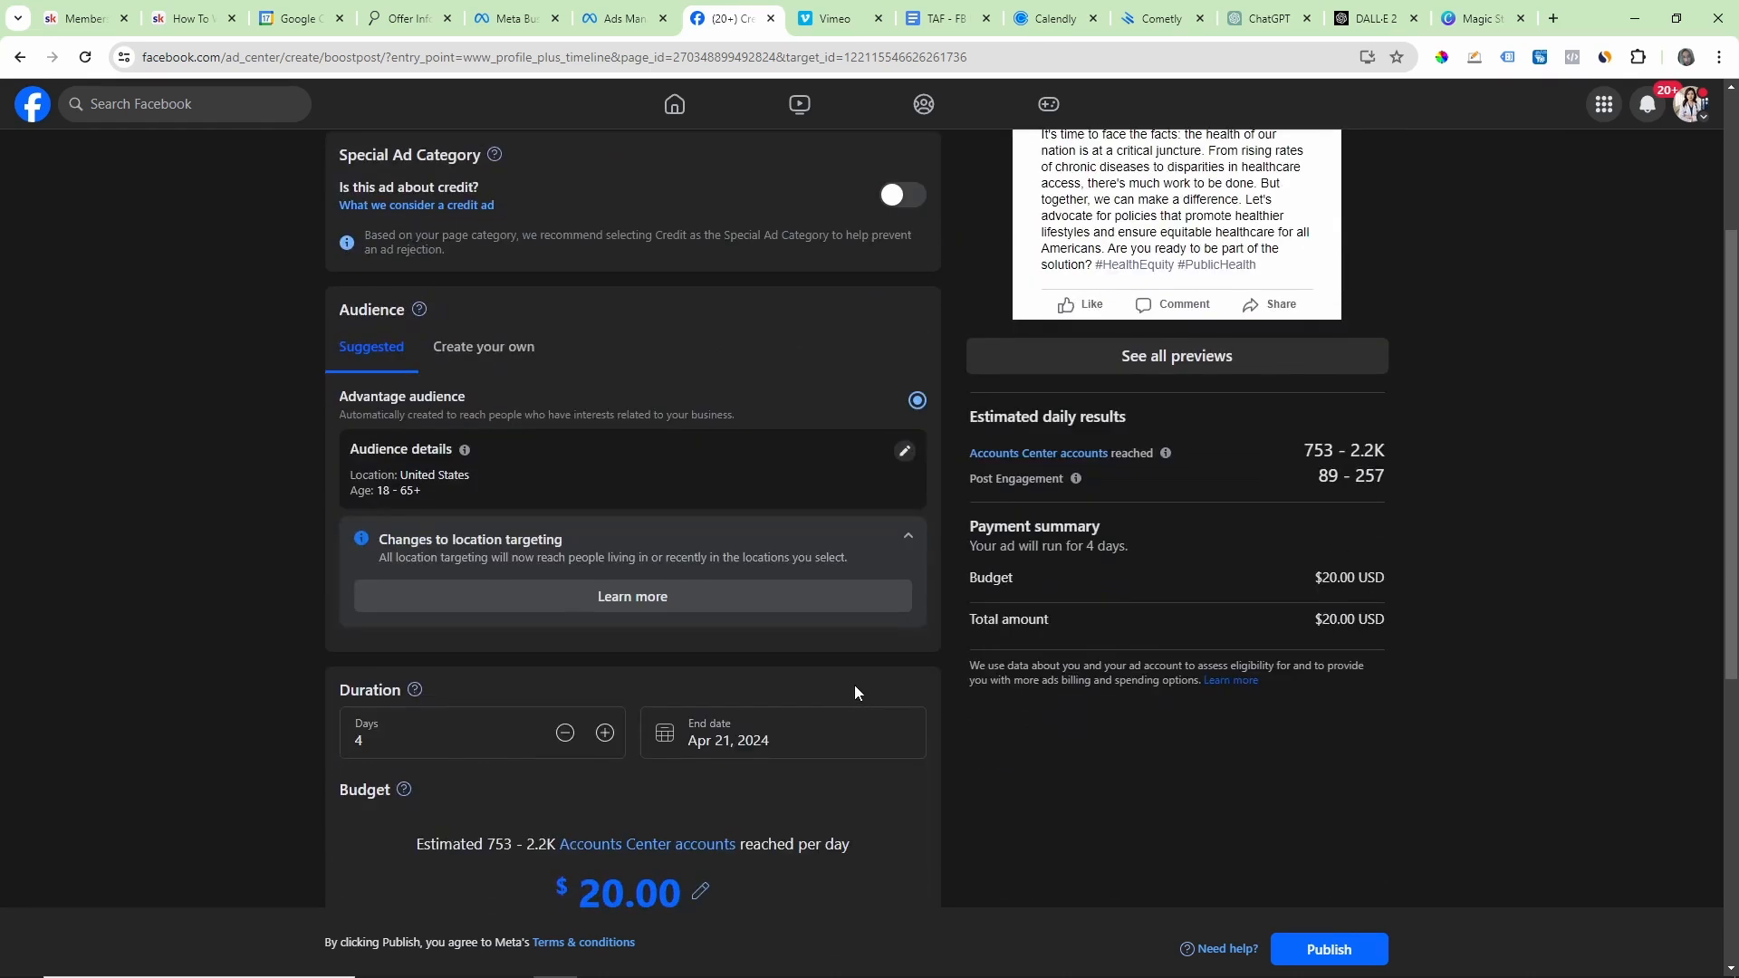
Step: Set the boosted post's total budget to $10.00
drag(603, 772, 534, 773)
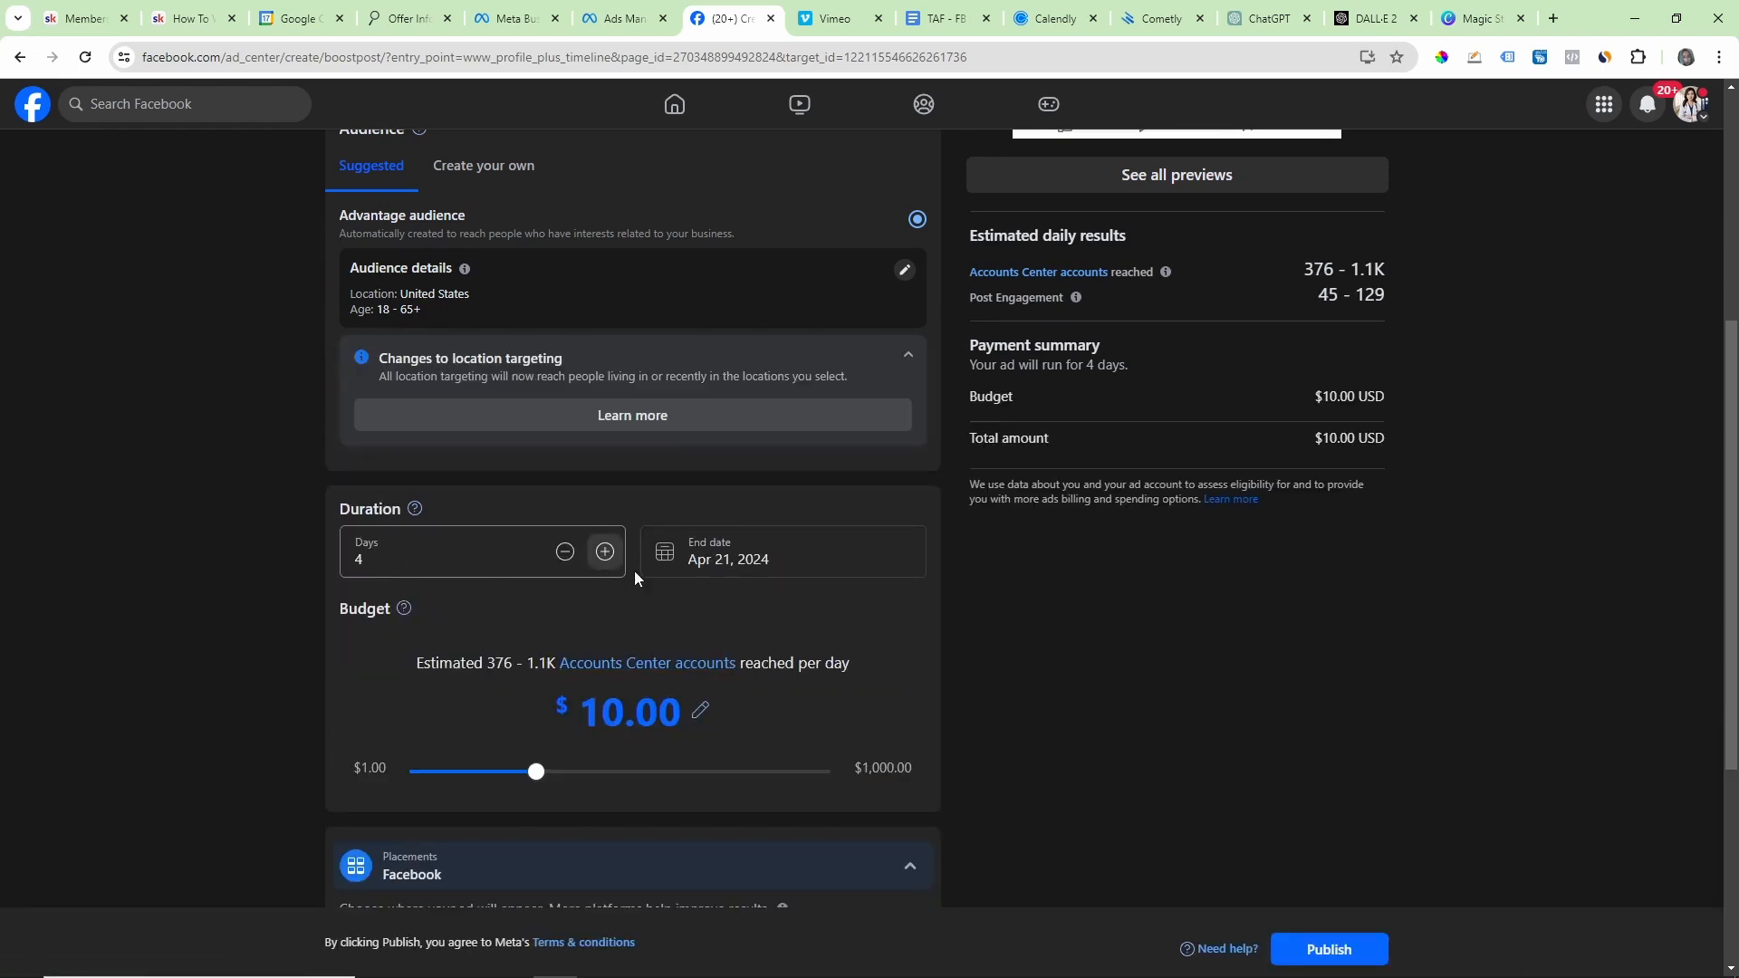
scroll(954, 648, down, 3)
Step: Switch to the Google Docs warmup guide and review the three Day 1 post boosts with their durations and daily budgets
click(924, 16)
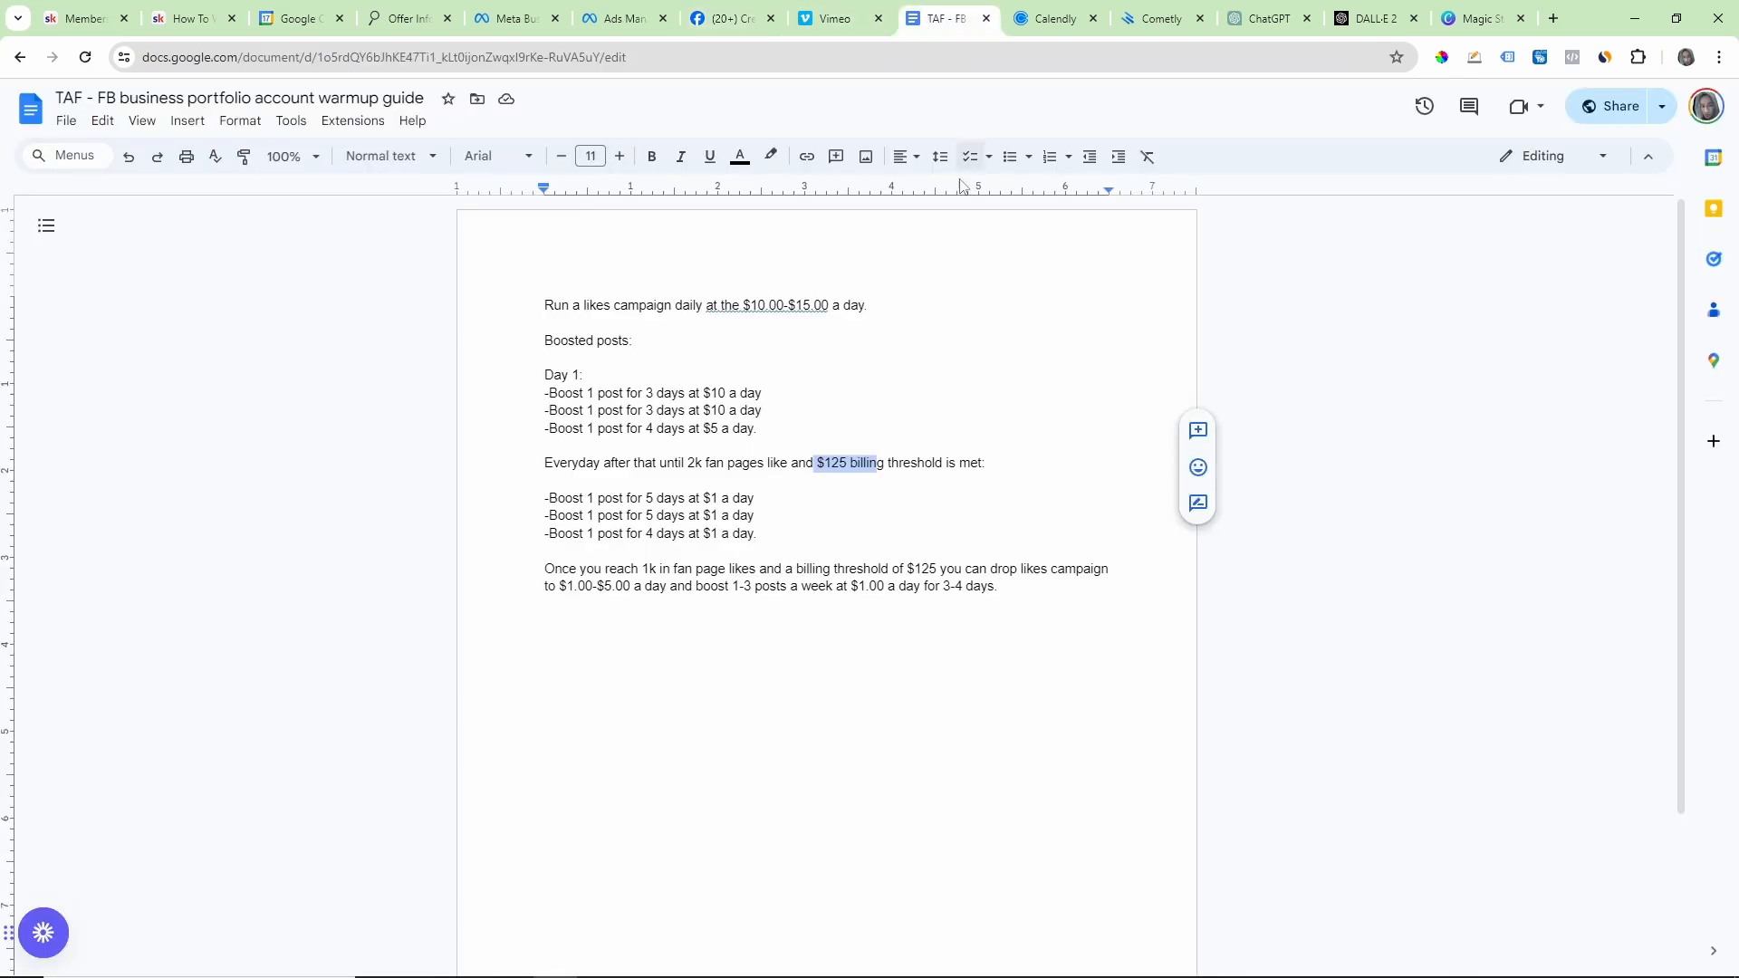
drag(544, 392, 765, 401)
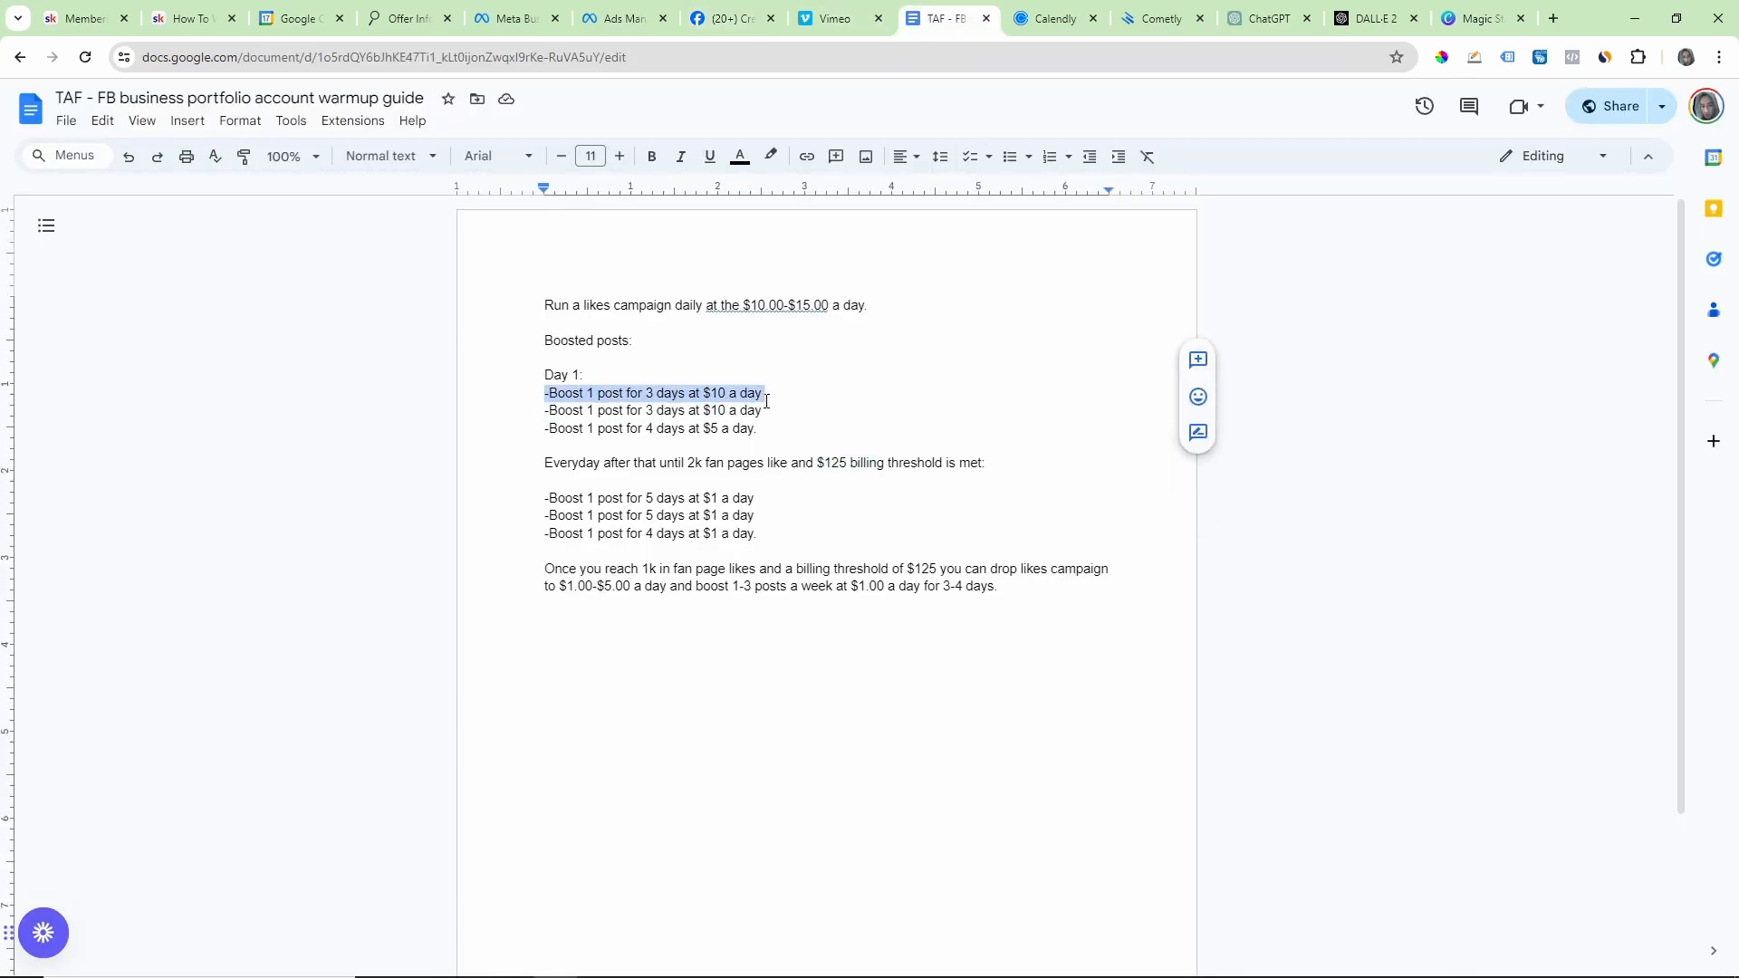
click(747, 410)
drag(627, 410, 767, 412)
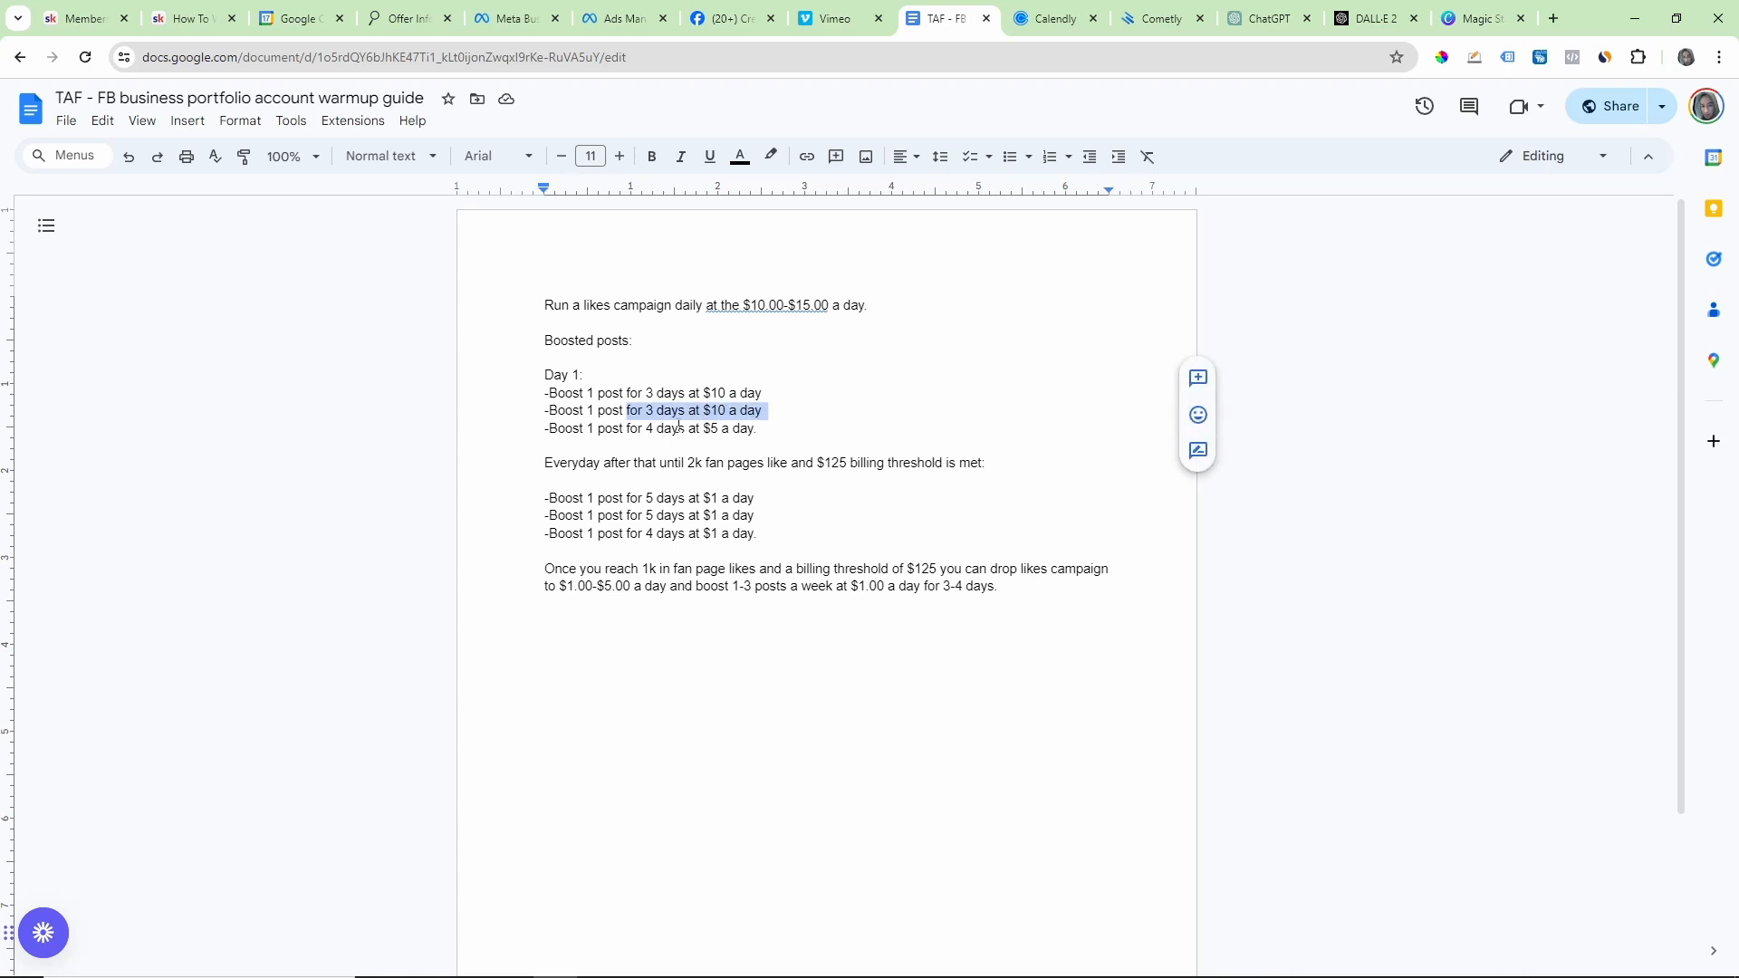
drag(556, 428, 675, 431)
click(705, 428)
drag(541, 376, 769, 430)
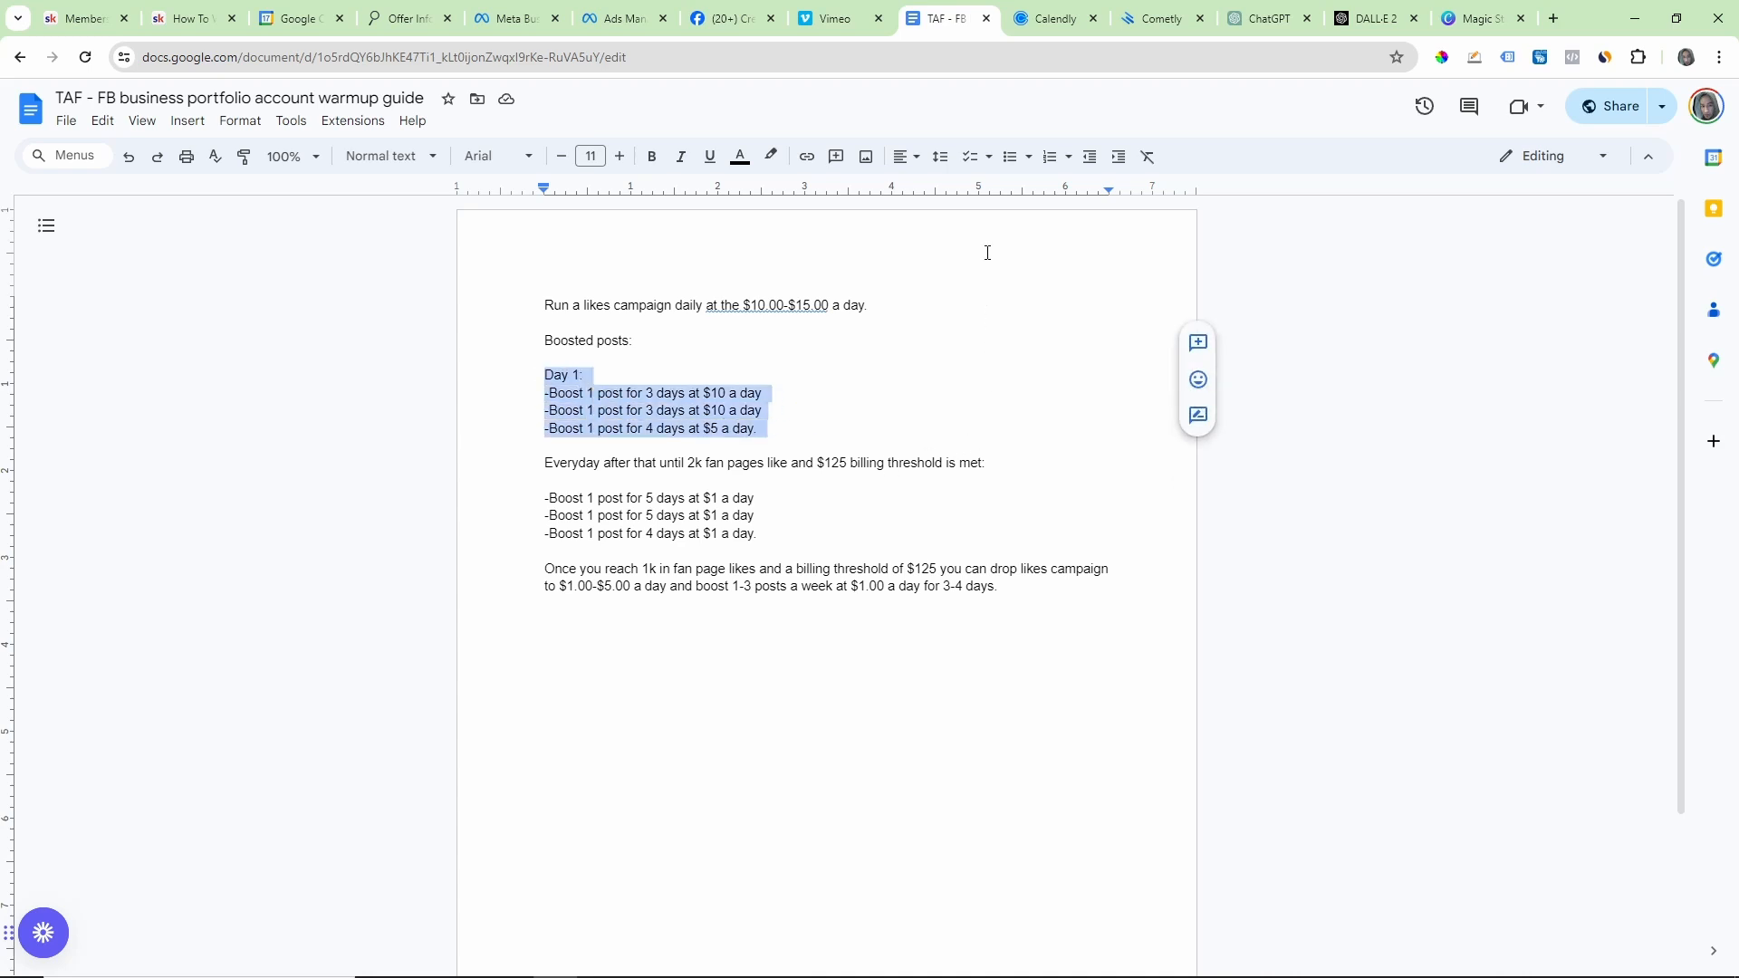
Step: Return to the Boost post form, set the duration to 3 days and review the placements, pixel and payment method
click(735, 20)
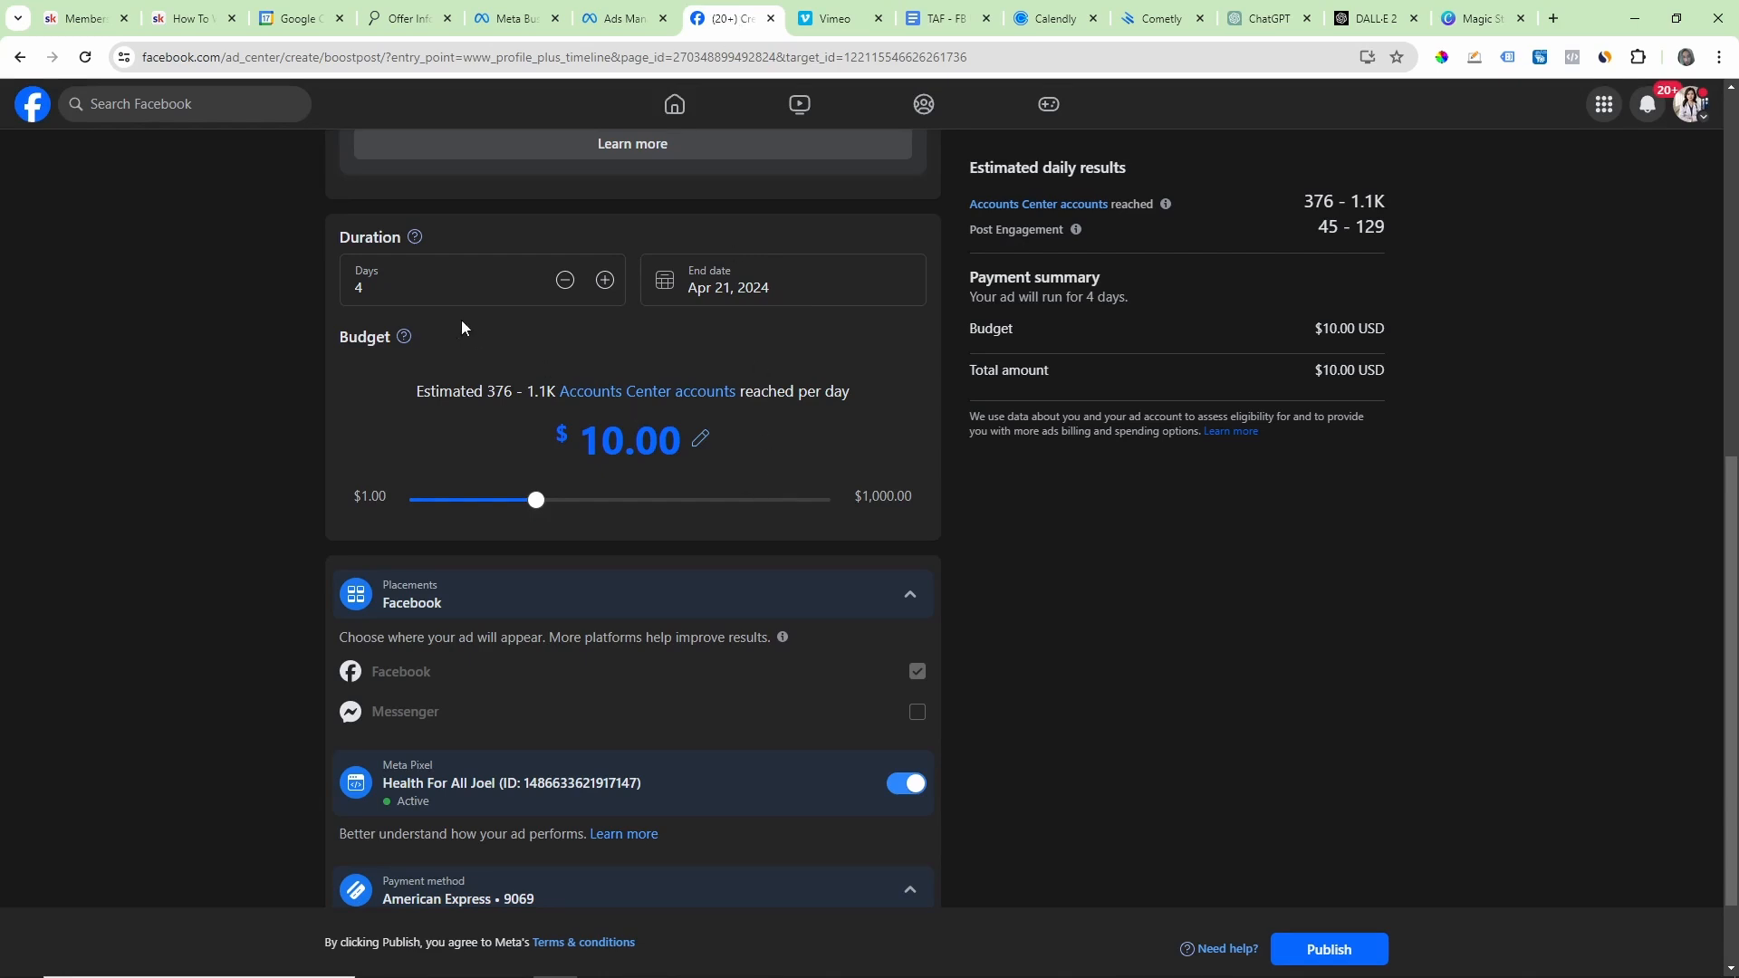
click(399, 292)
key(BackSpace)
text(3)
click(632, 304)
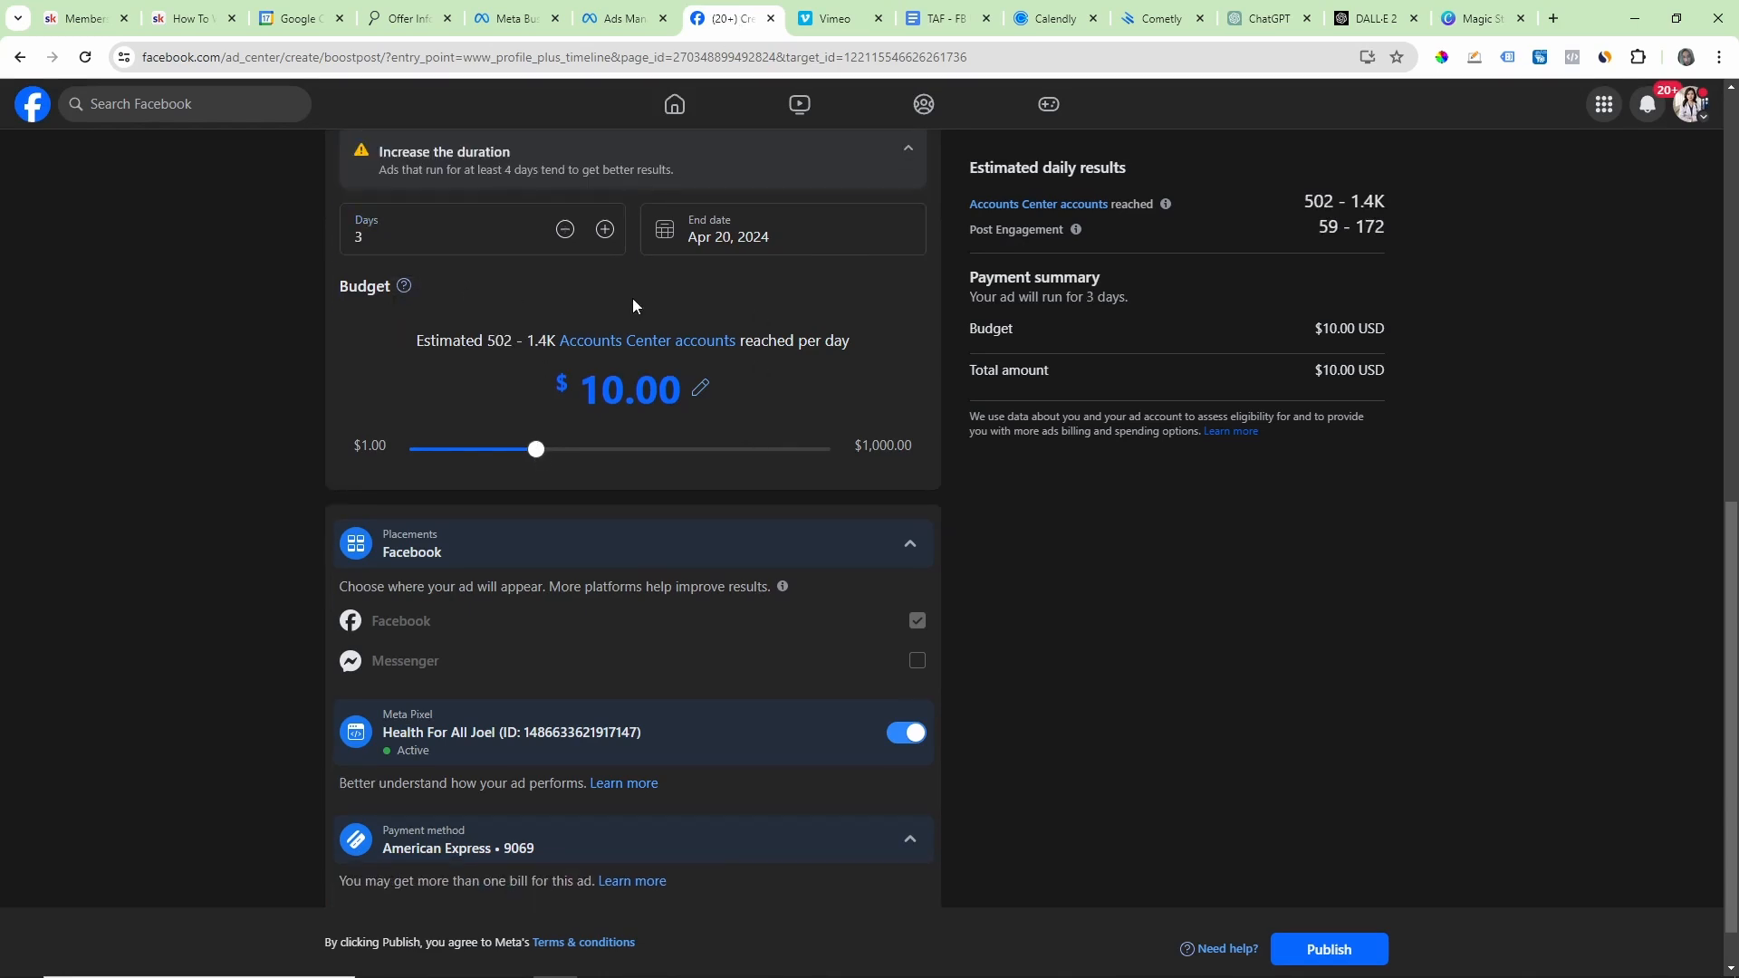
scroll(661, 353, down, 1)
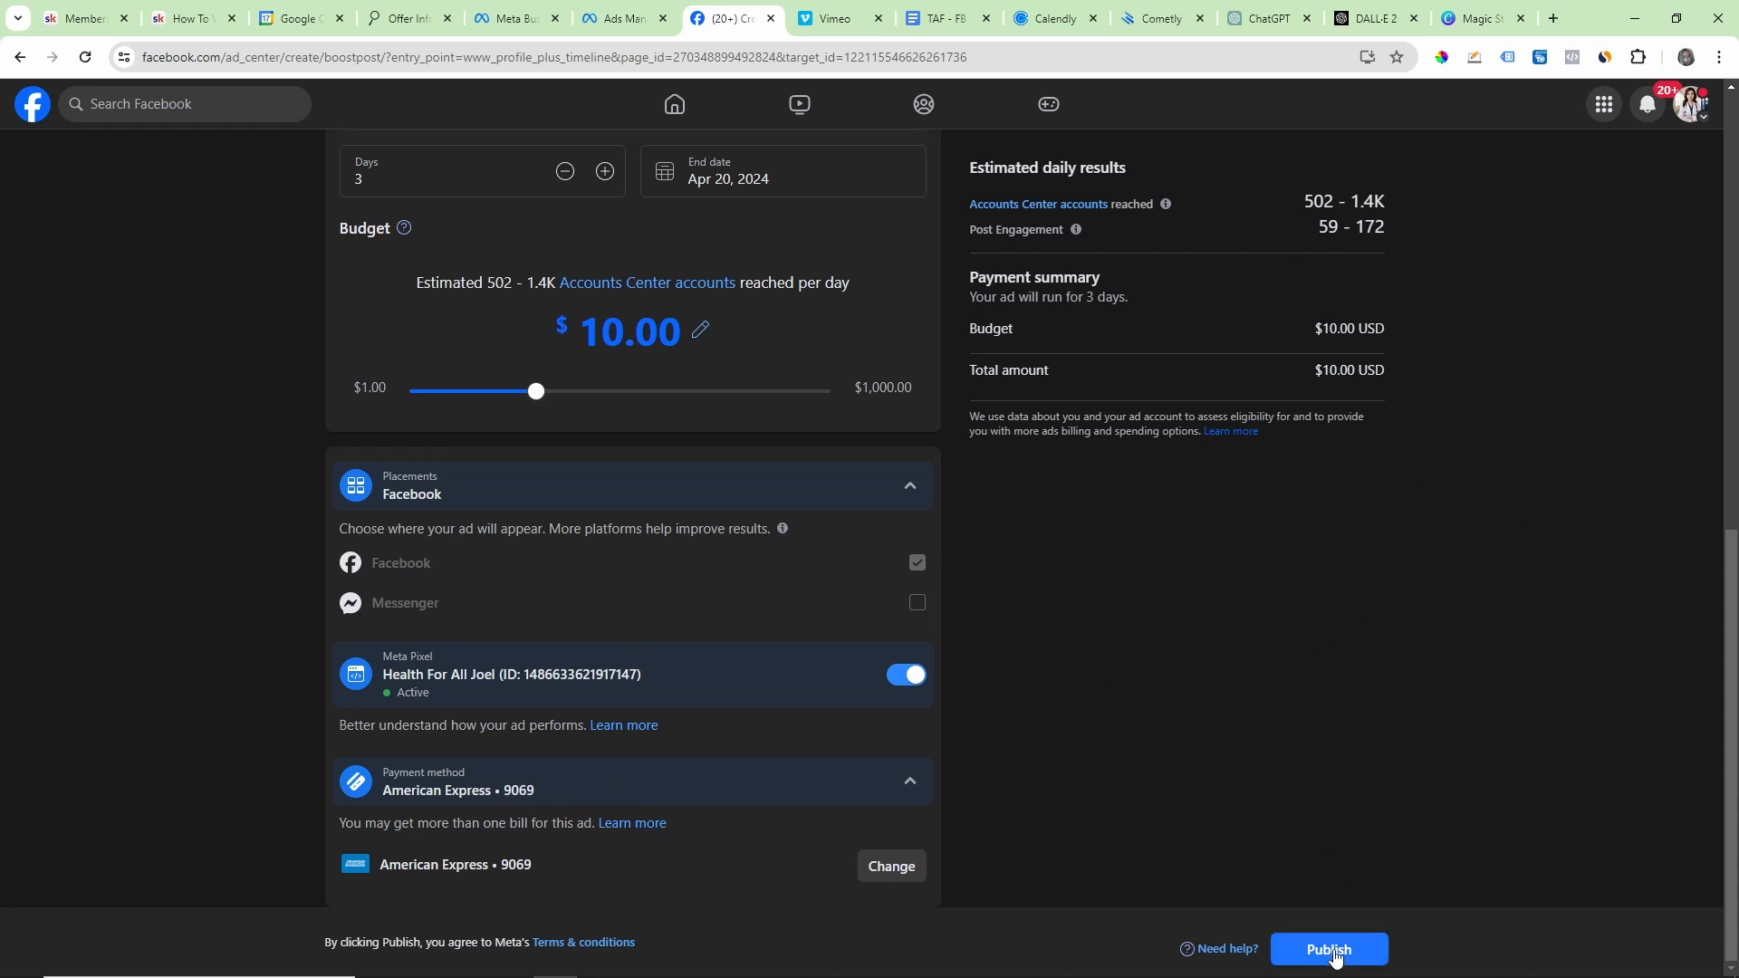
click(1331, 951)
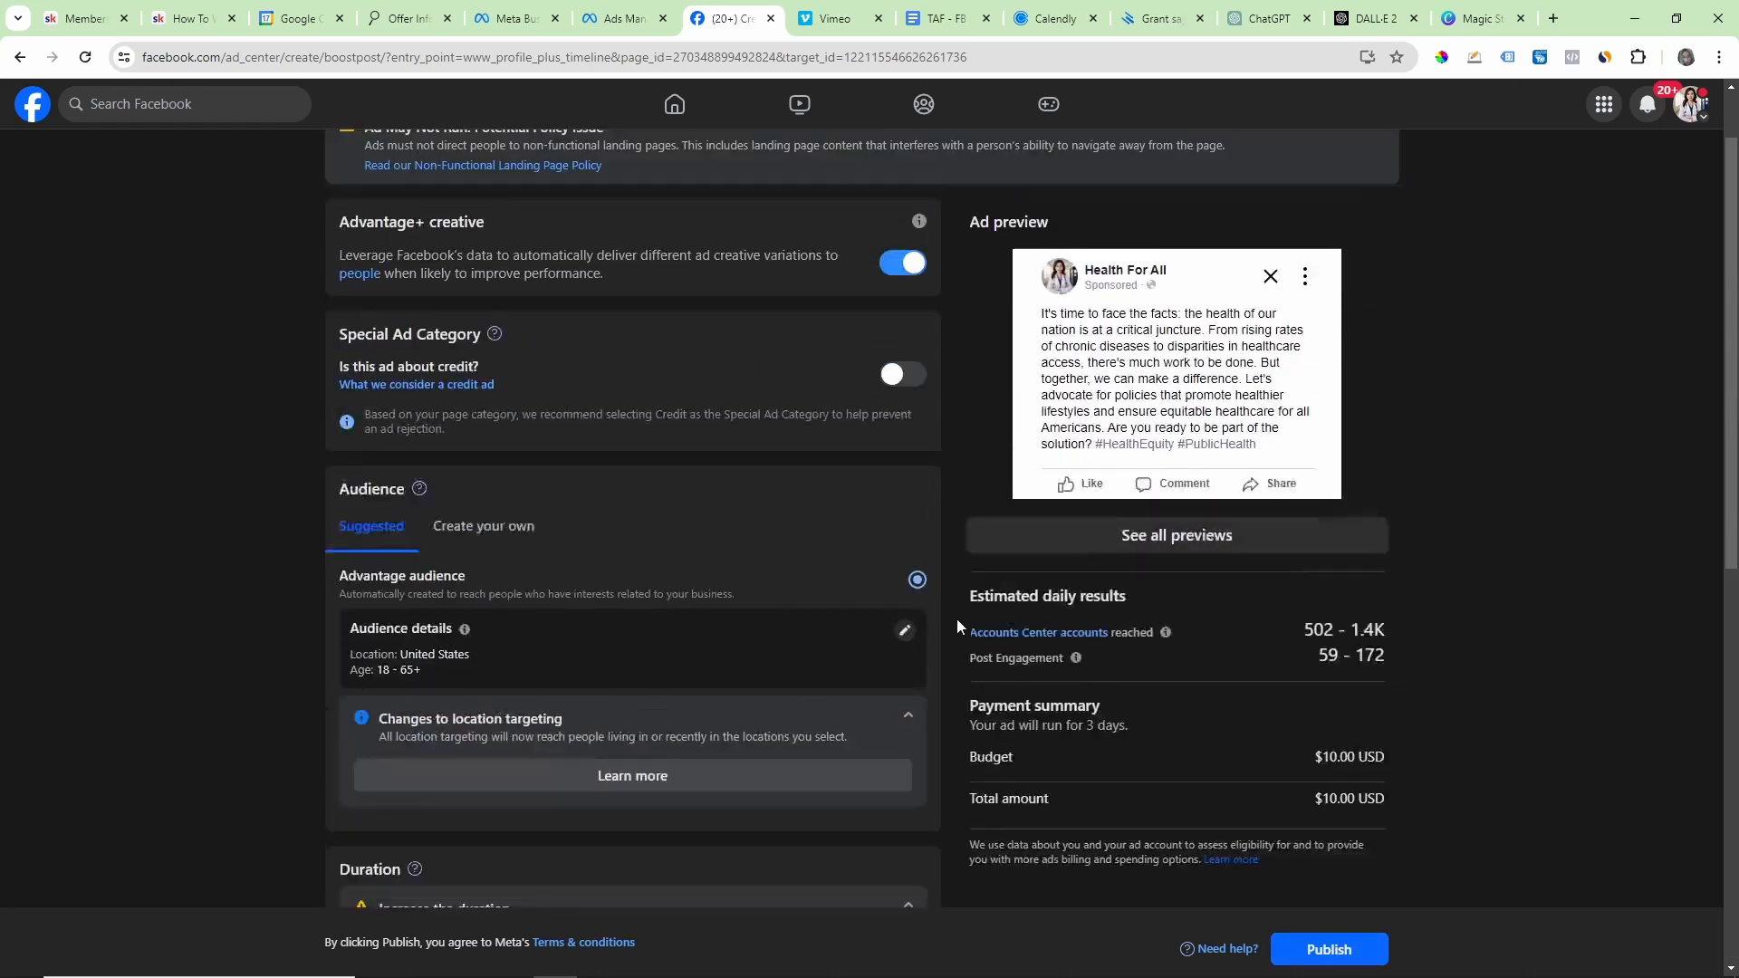
Step: Switch to the Google Docs warmup guide and review the Day 1 boosts and the $125 billing threshold condition
click(942, 18)
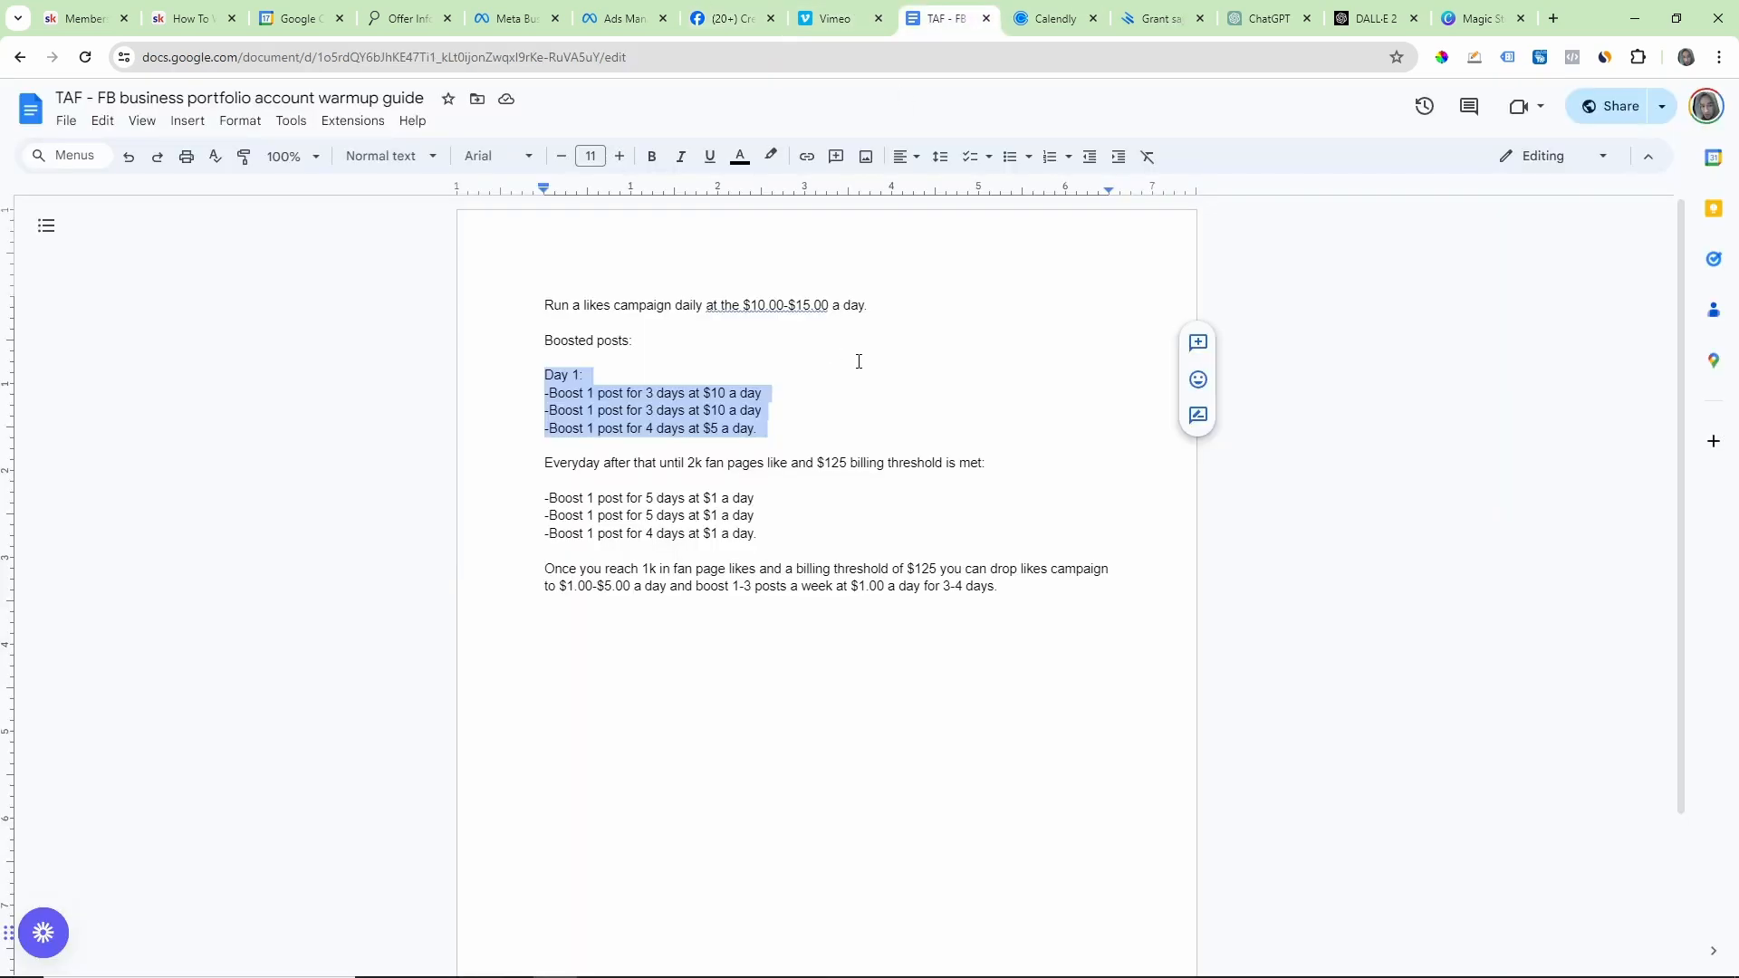
drag(544, 374, 792, 418)
drag(819, 461, 885, 466)
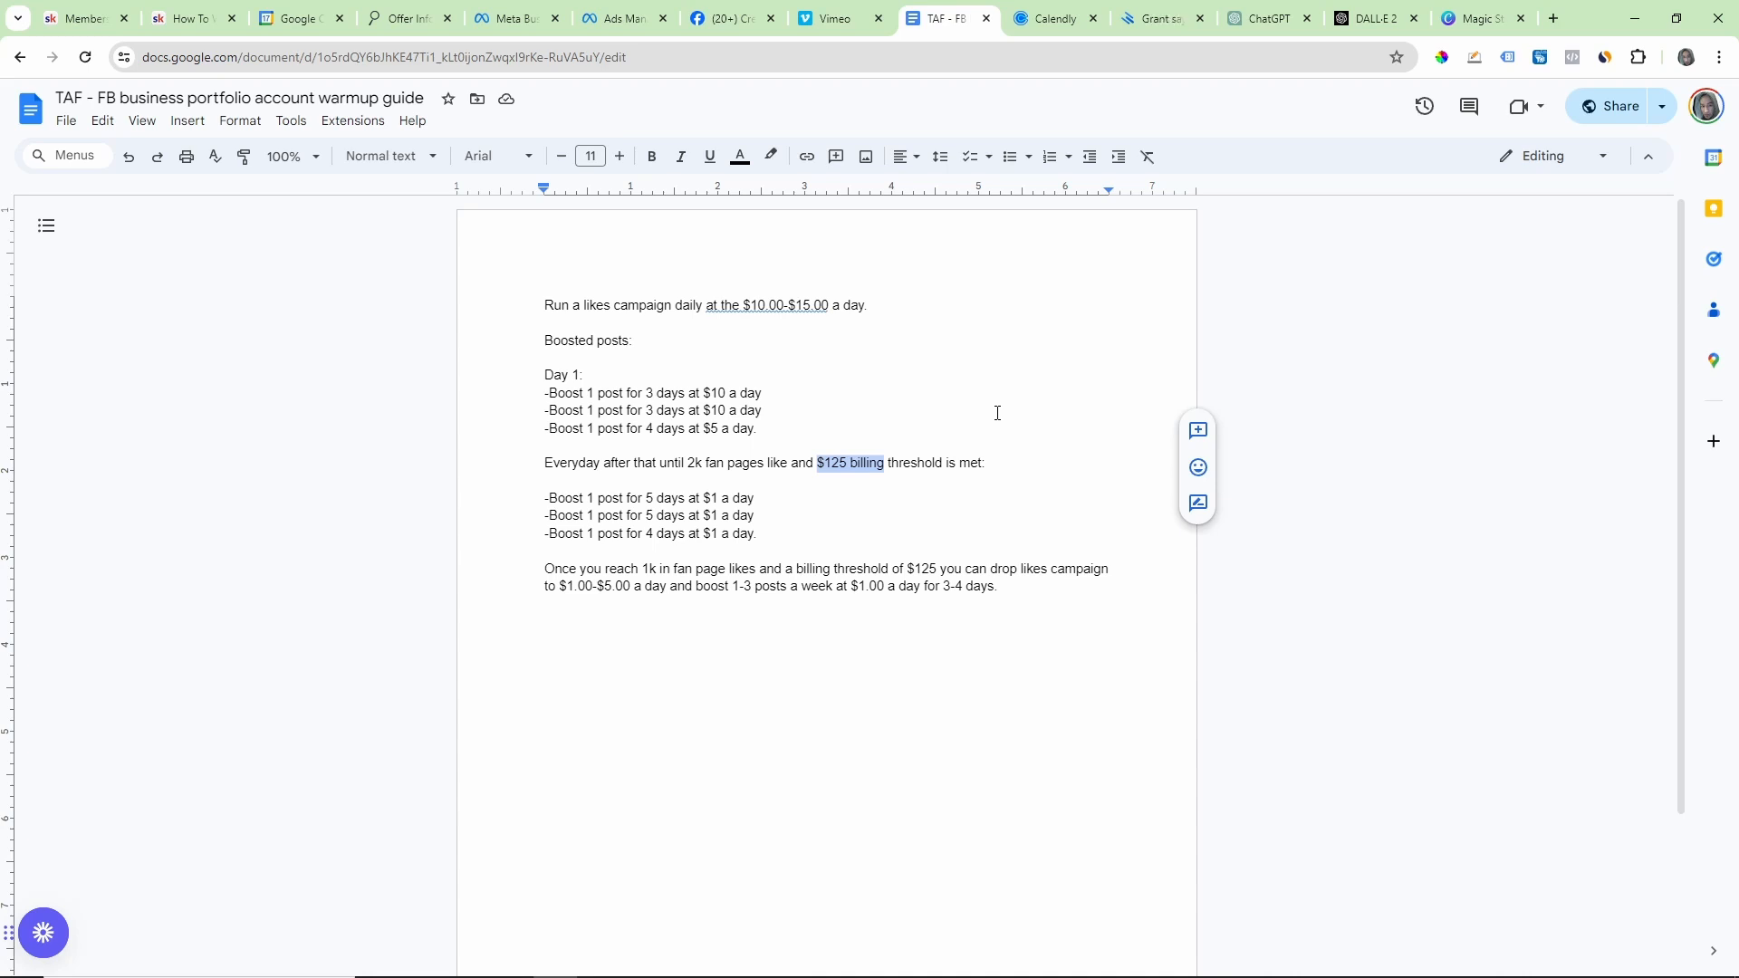
drag(689, 462, 875, 458)
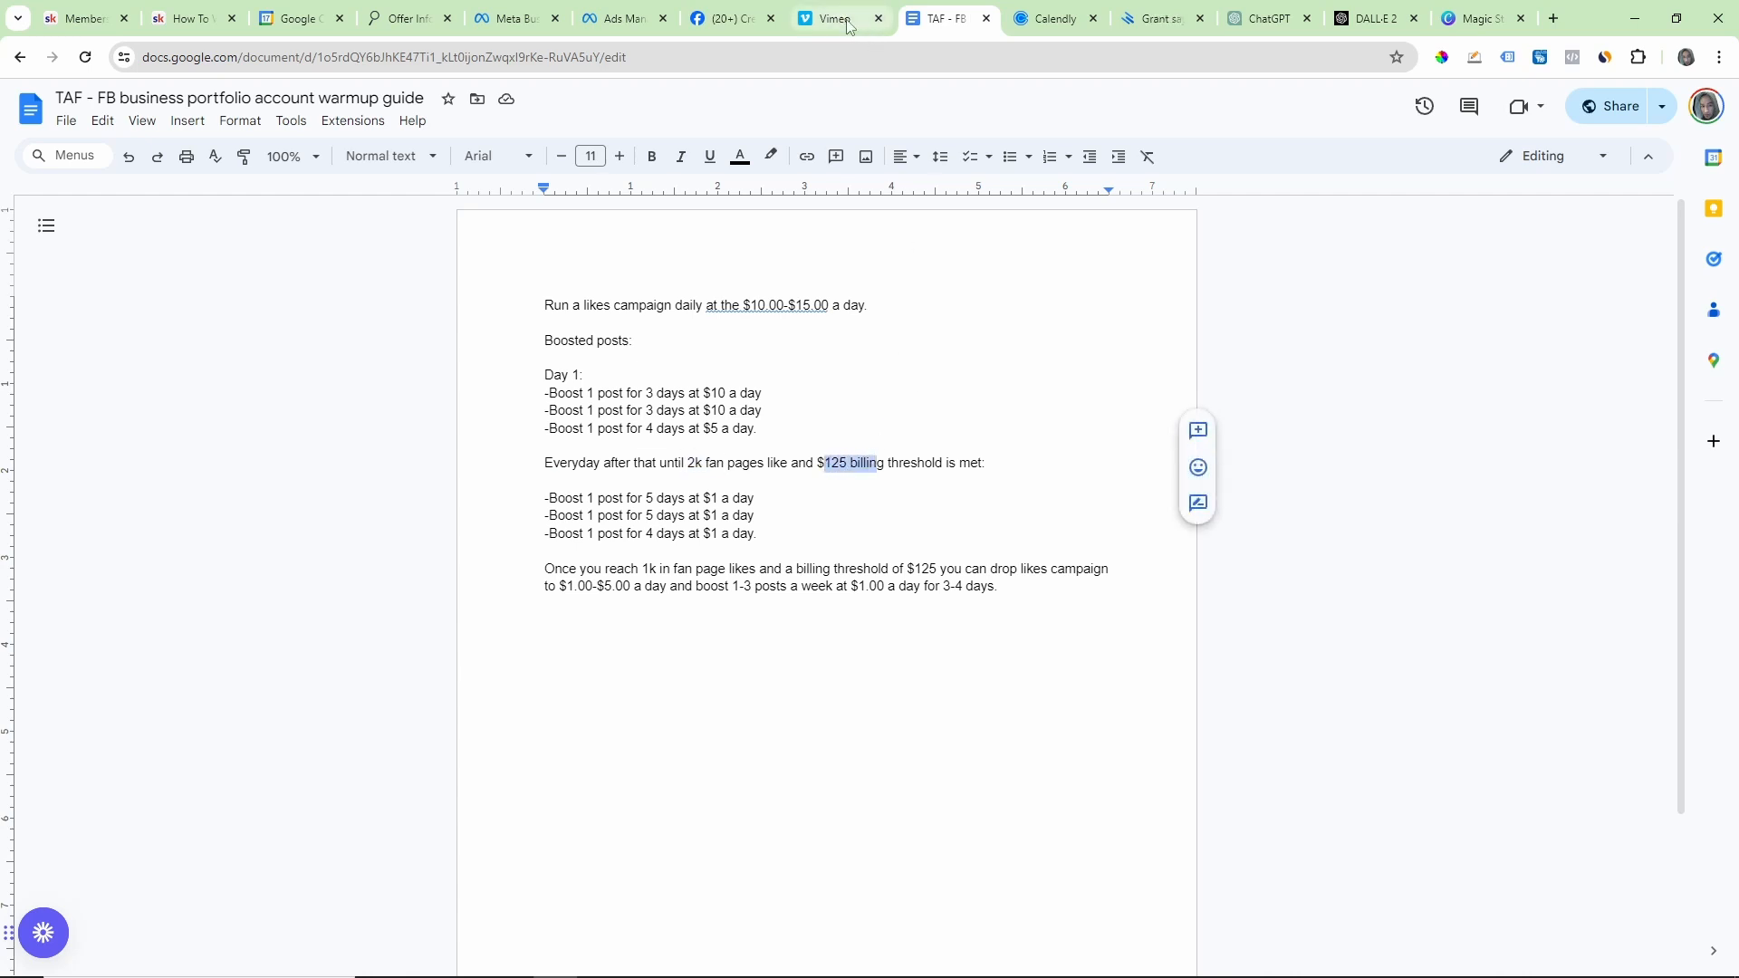
Step: Return to Facebook, leave the Boost post form without saving, and show the latest post on the Health For All page
click(725, 18)
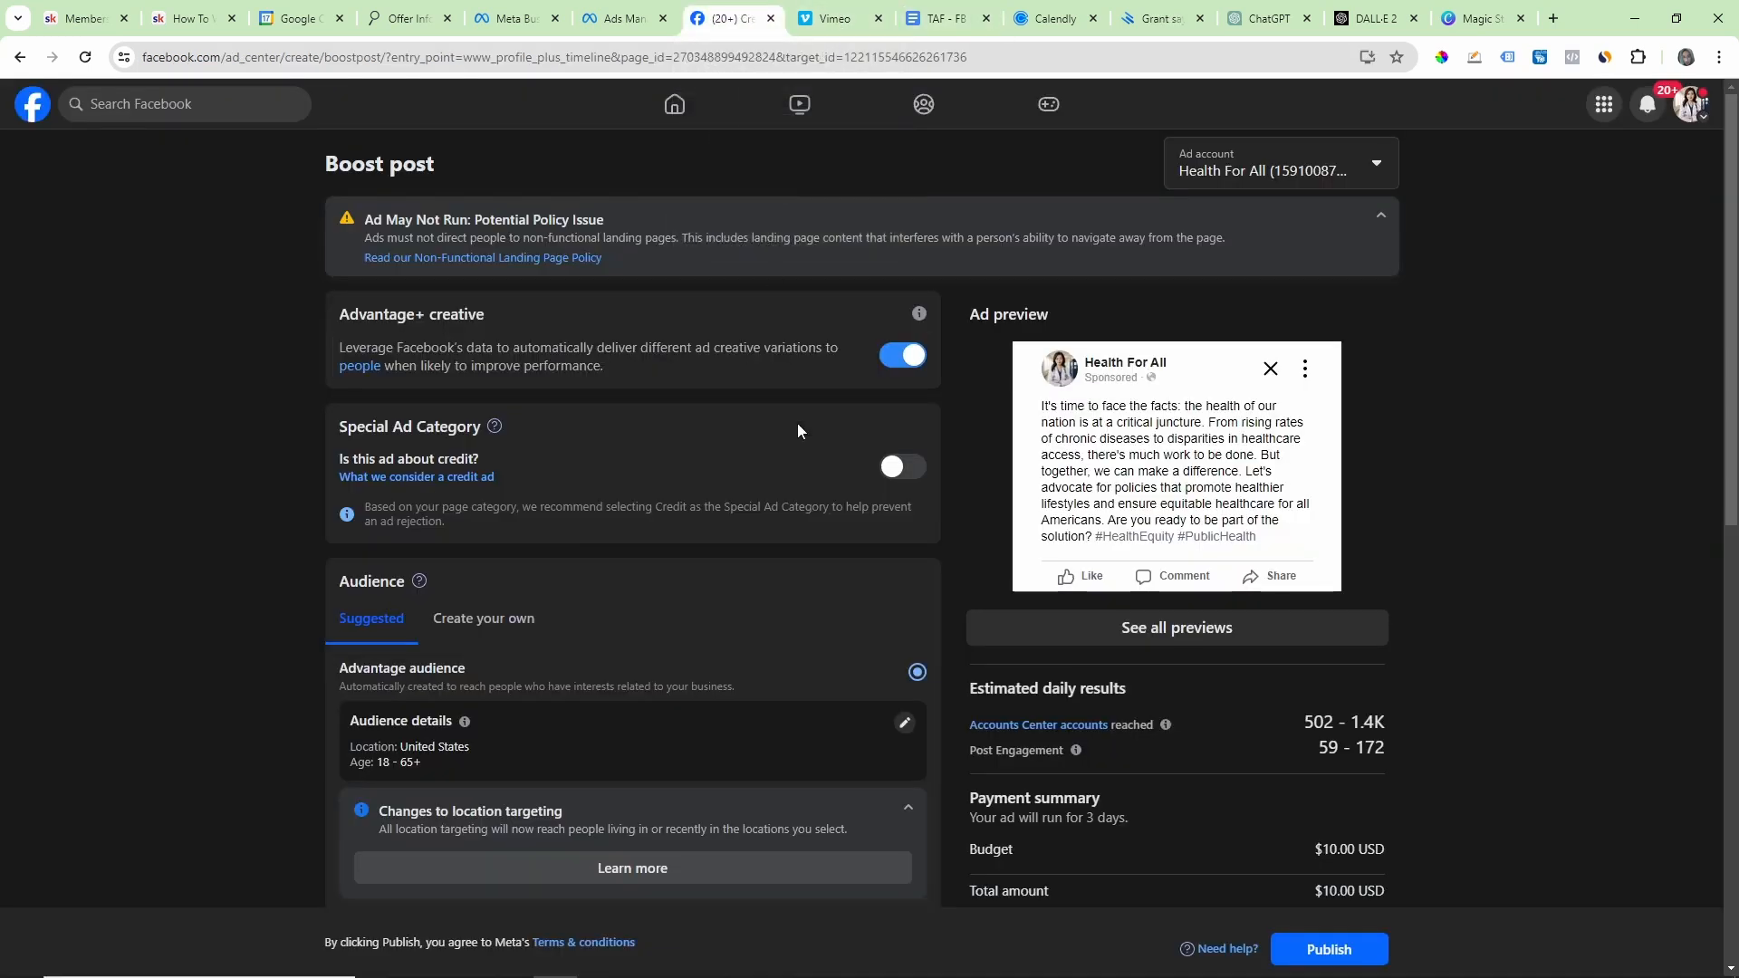
click(34, 111)
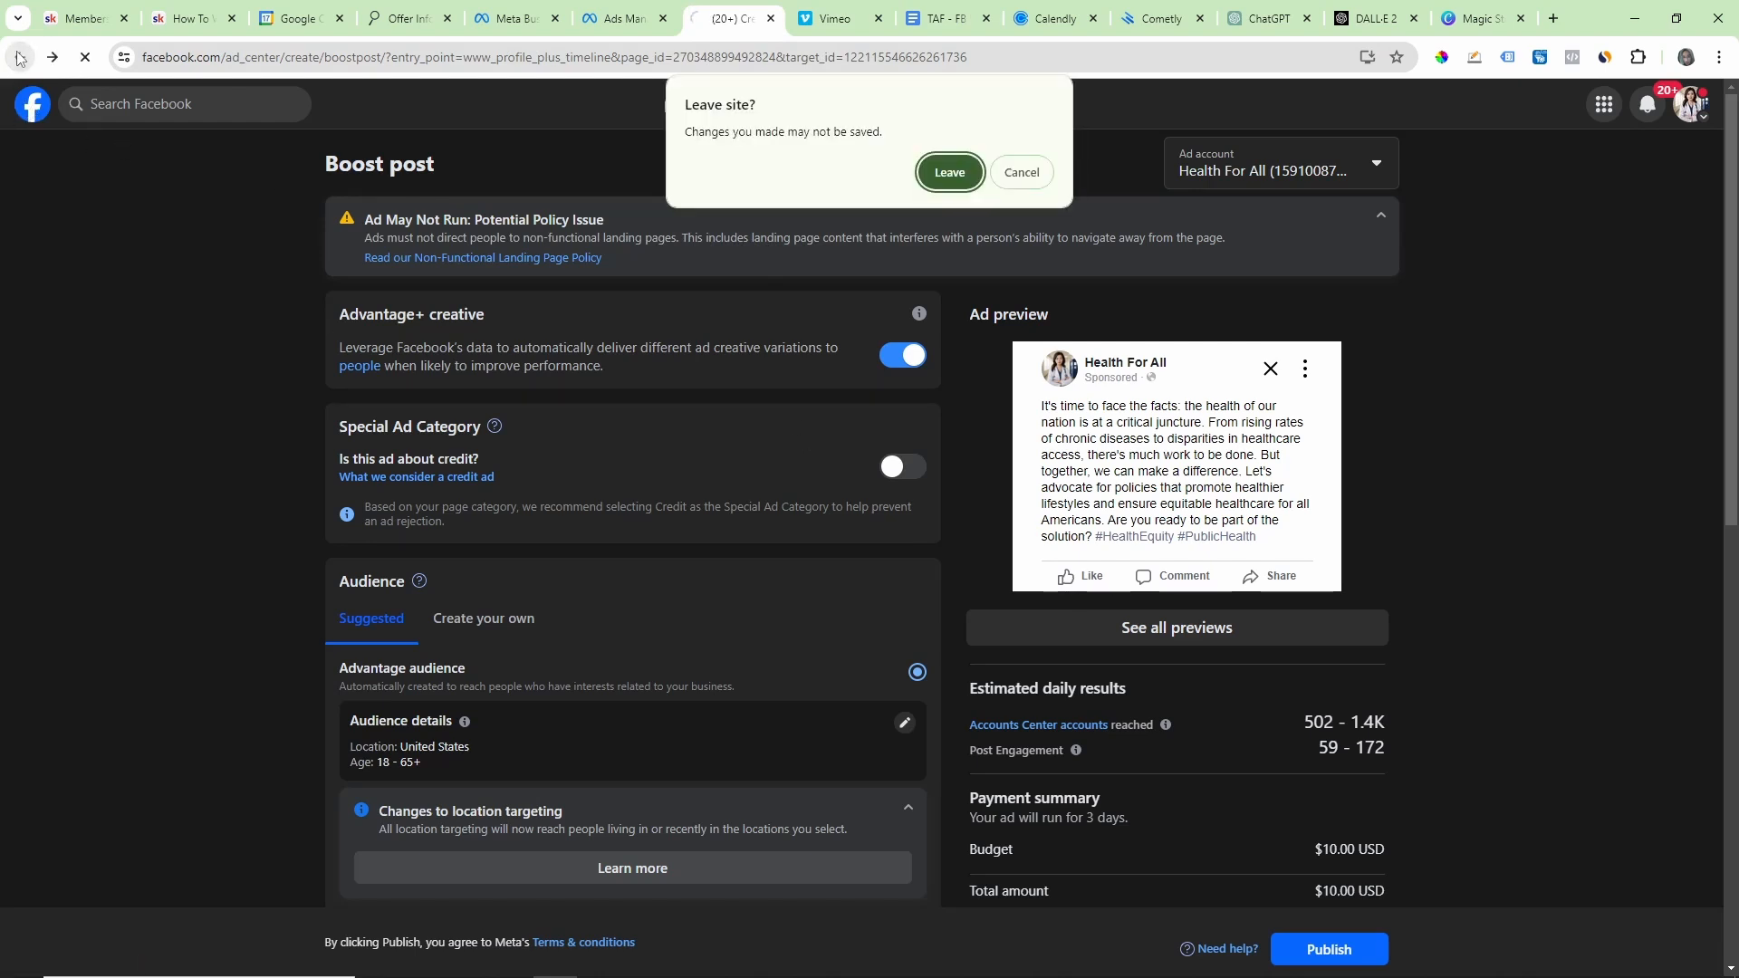
click(946, 172)
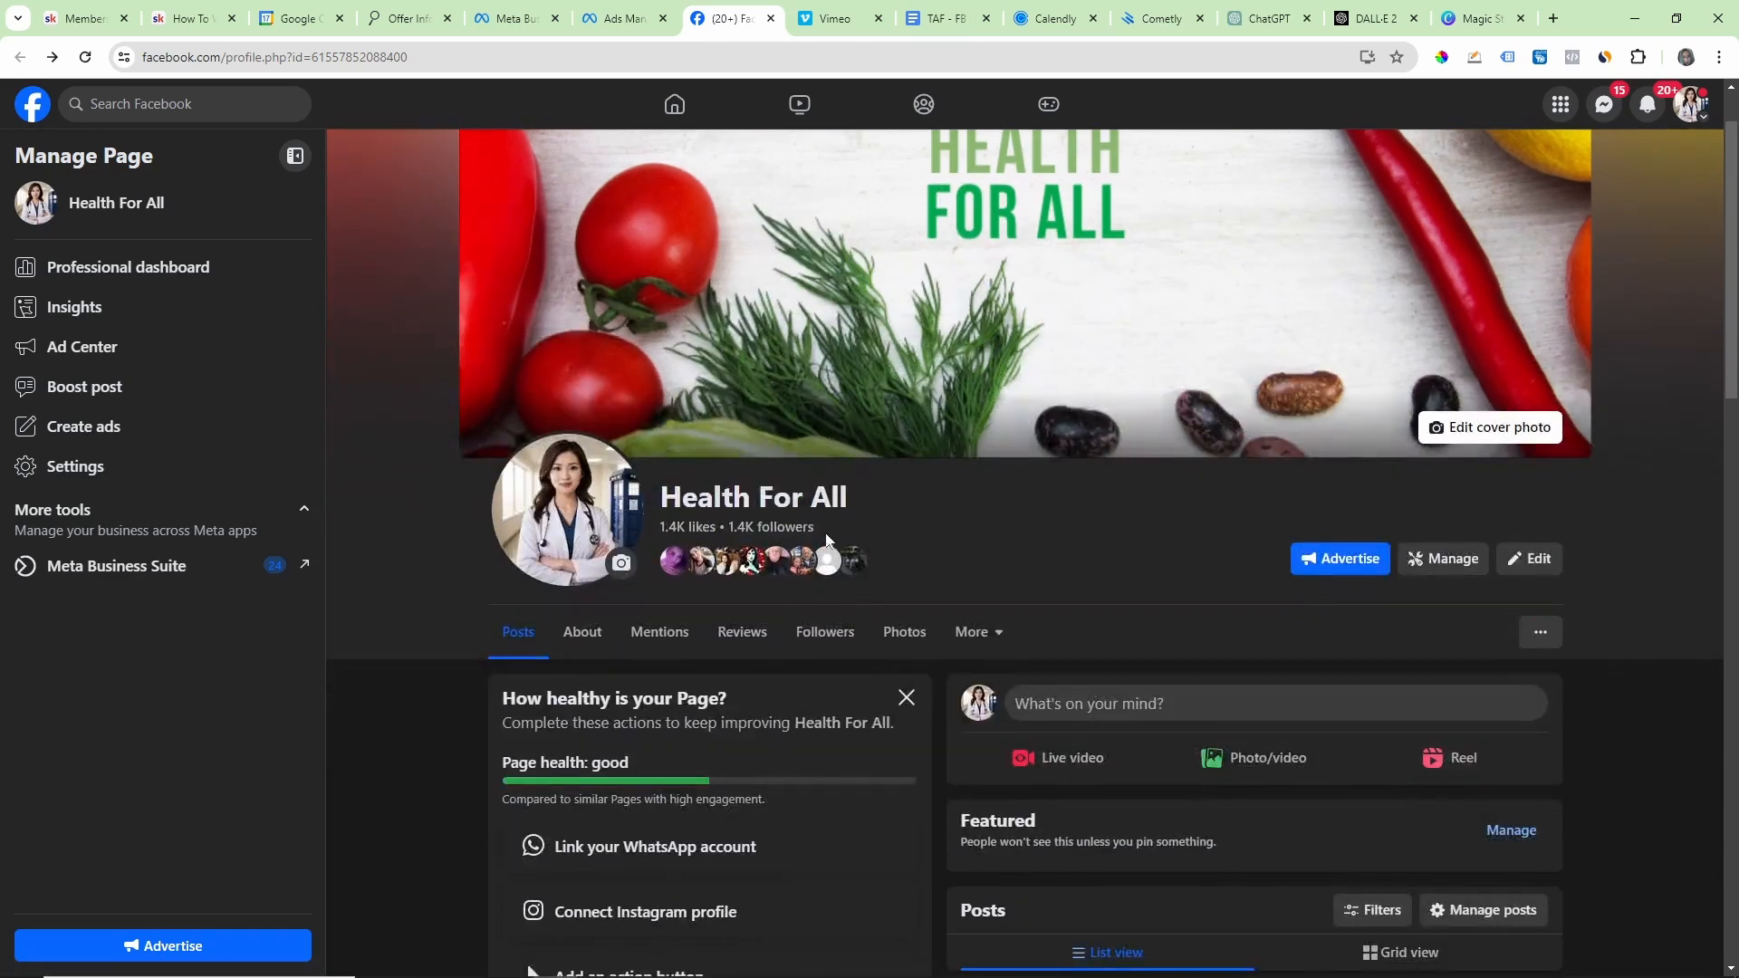
scroll(970, 524, down, 4)
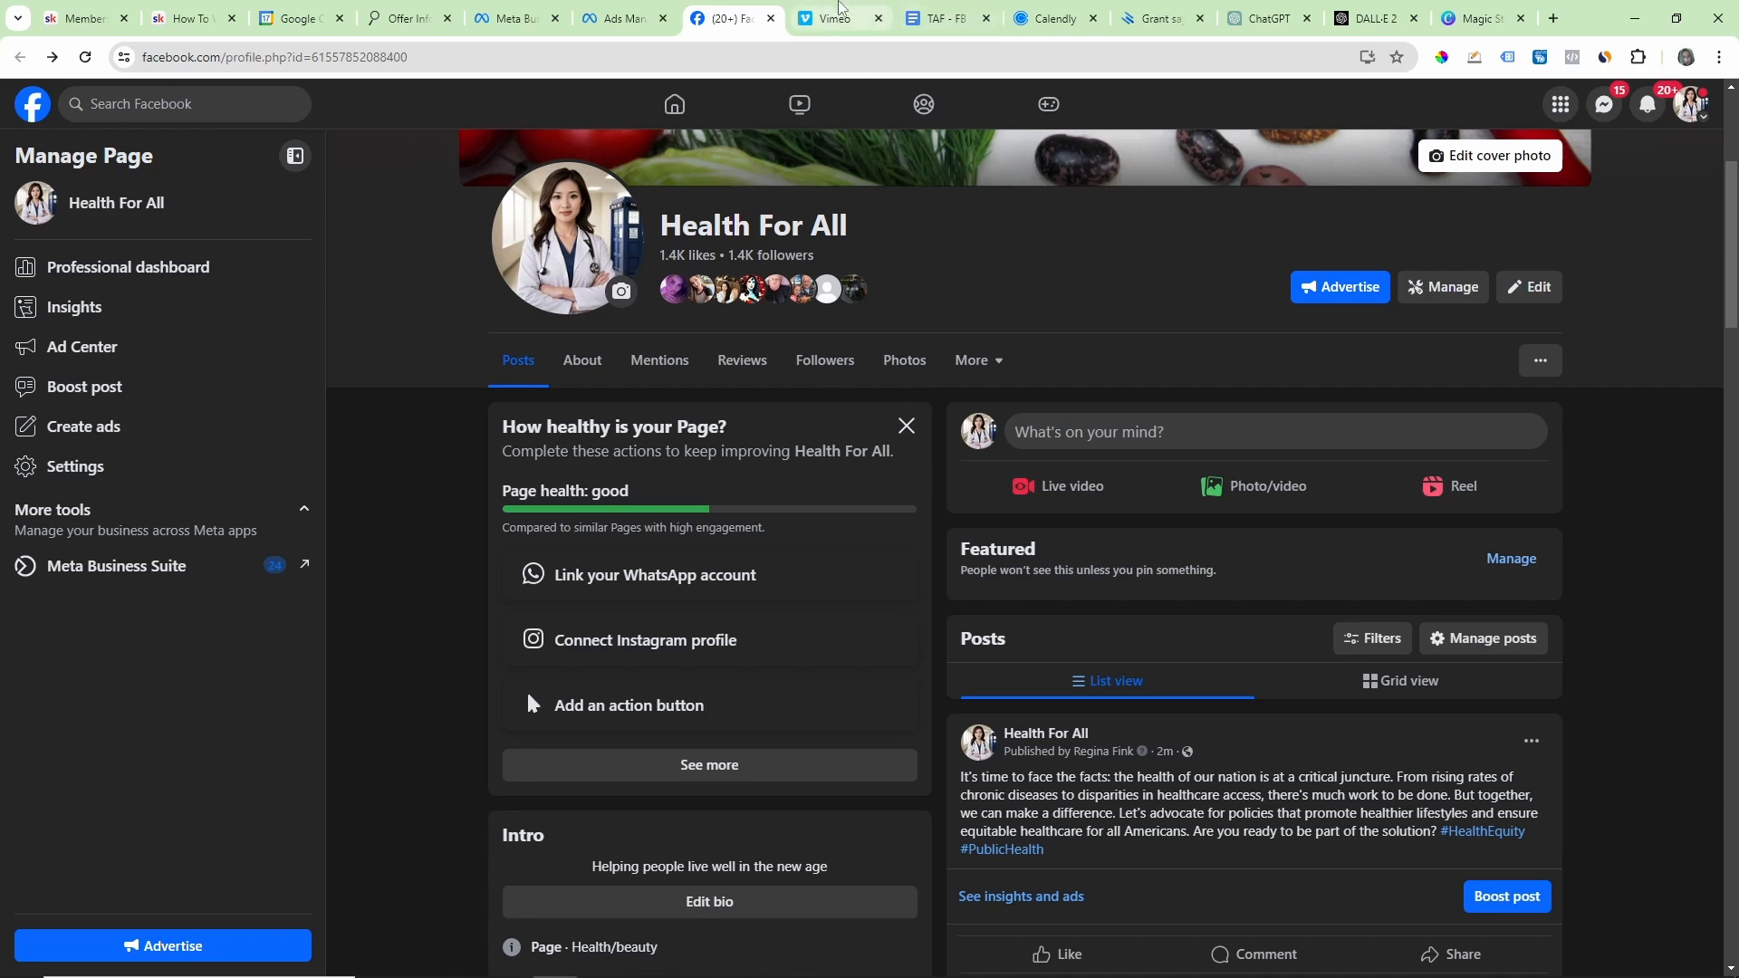
Step: Go back to the Google Docs warmup guide and highlight the whole Day 1 boosting plan
click(838, 11)
click(923, 11)
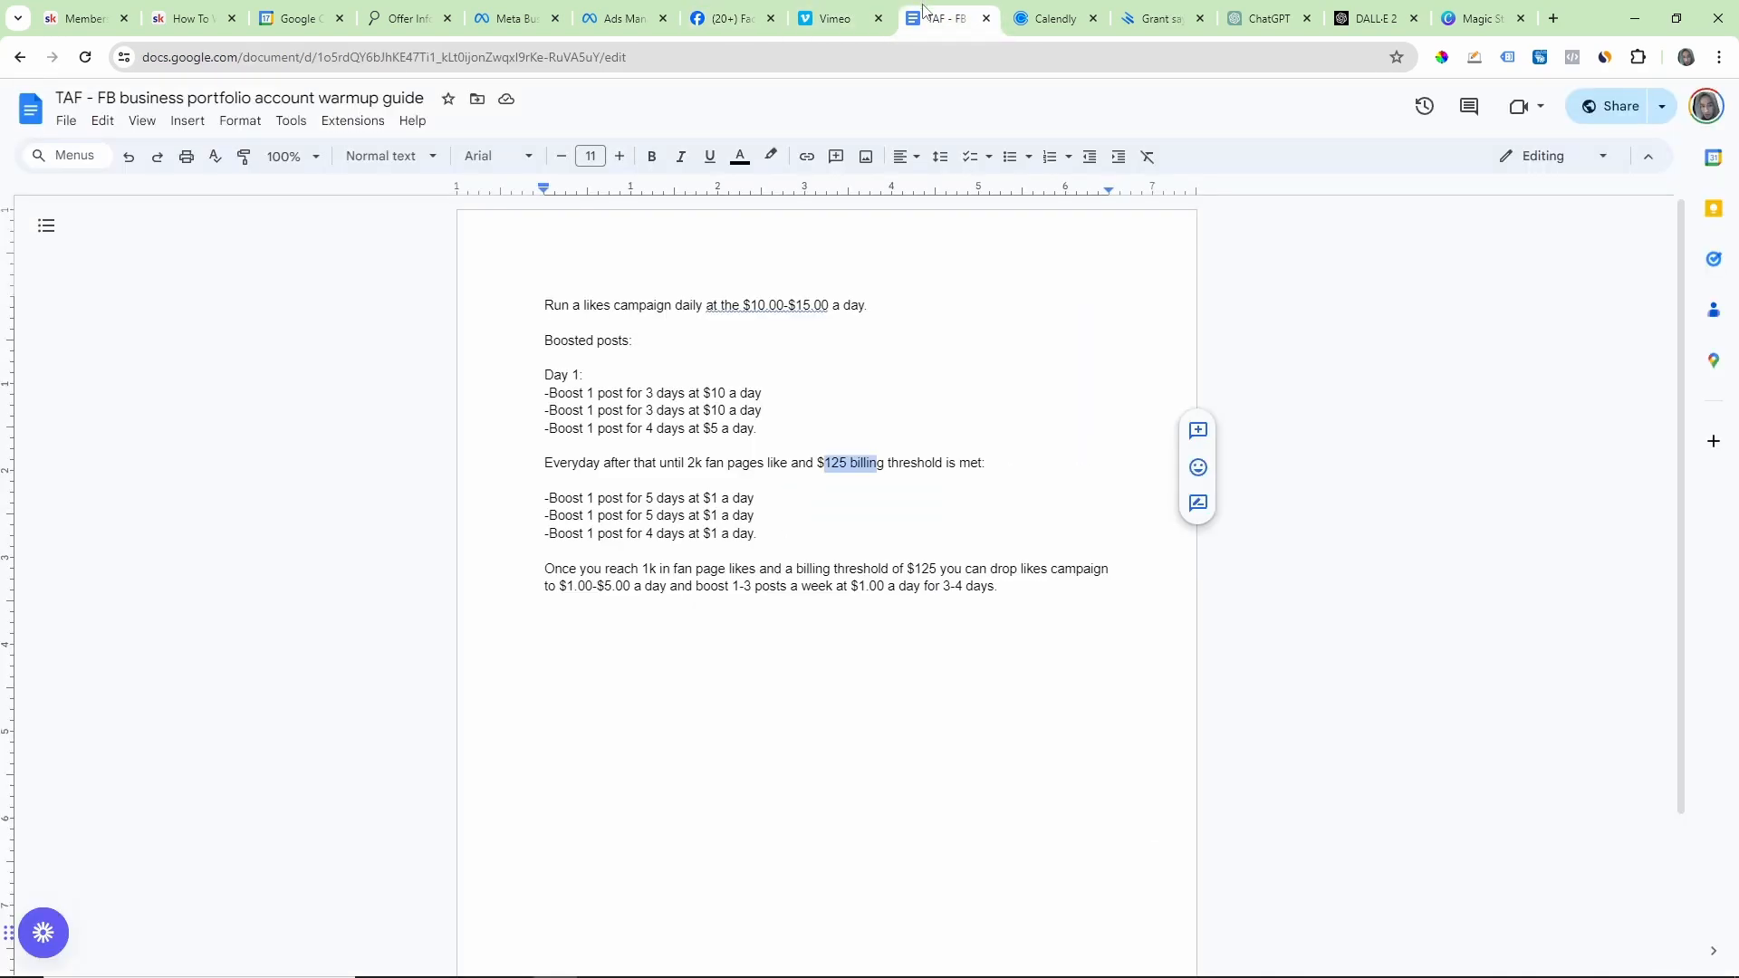
drag(545, 358, 797, 427)
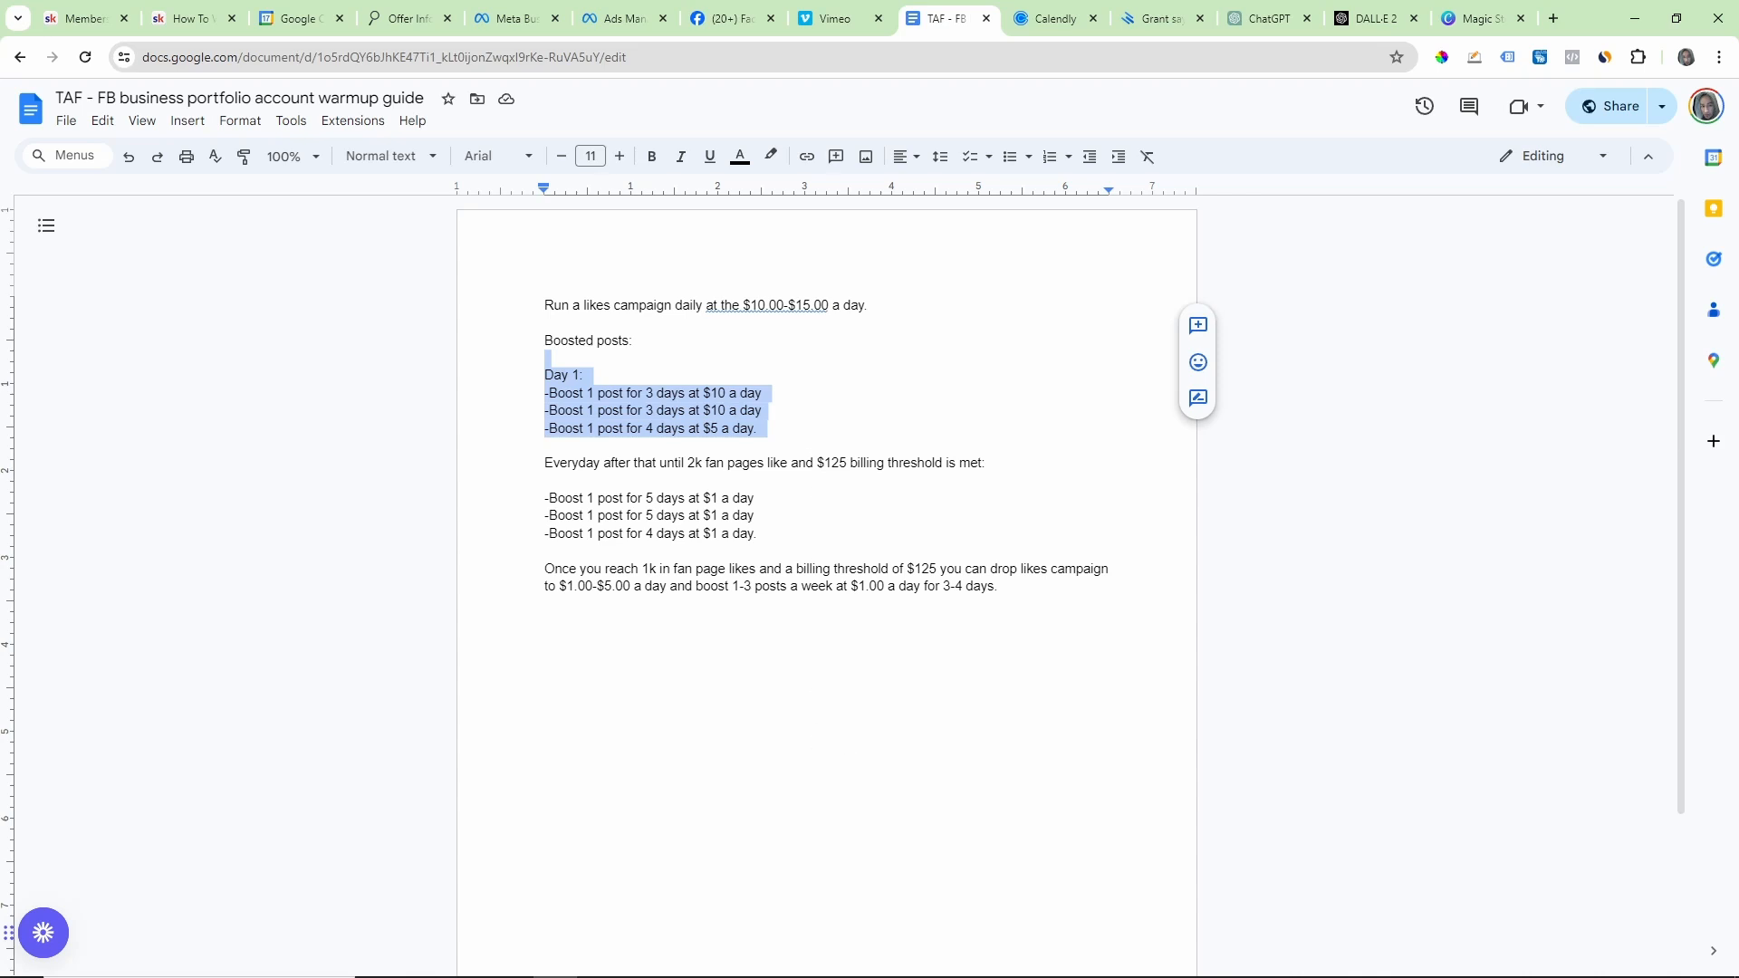
click(511, 974)
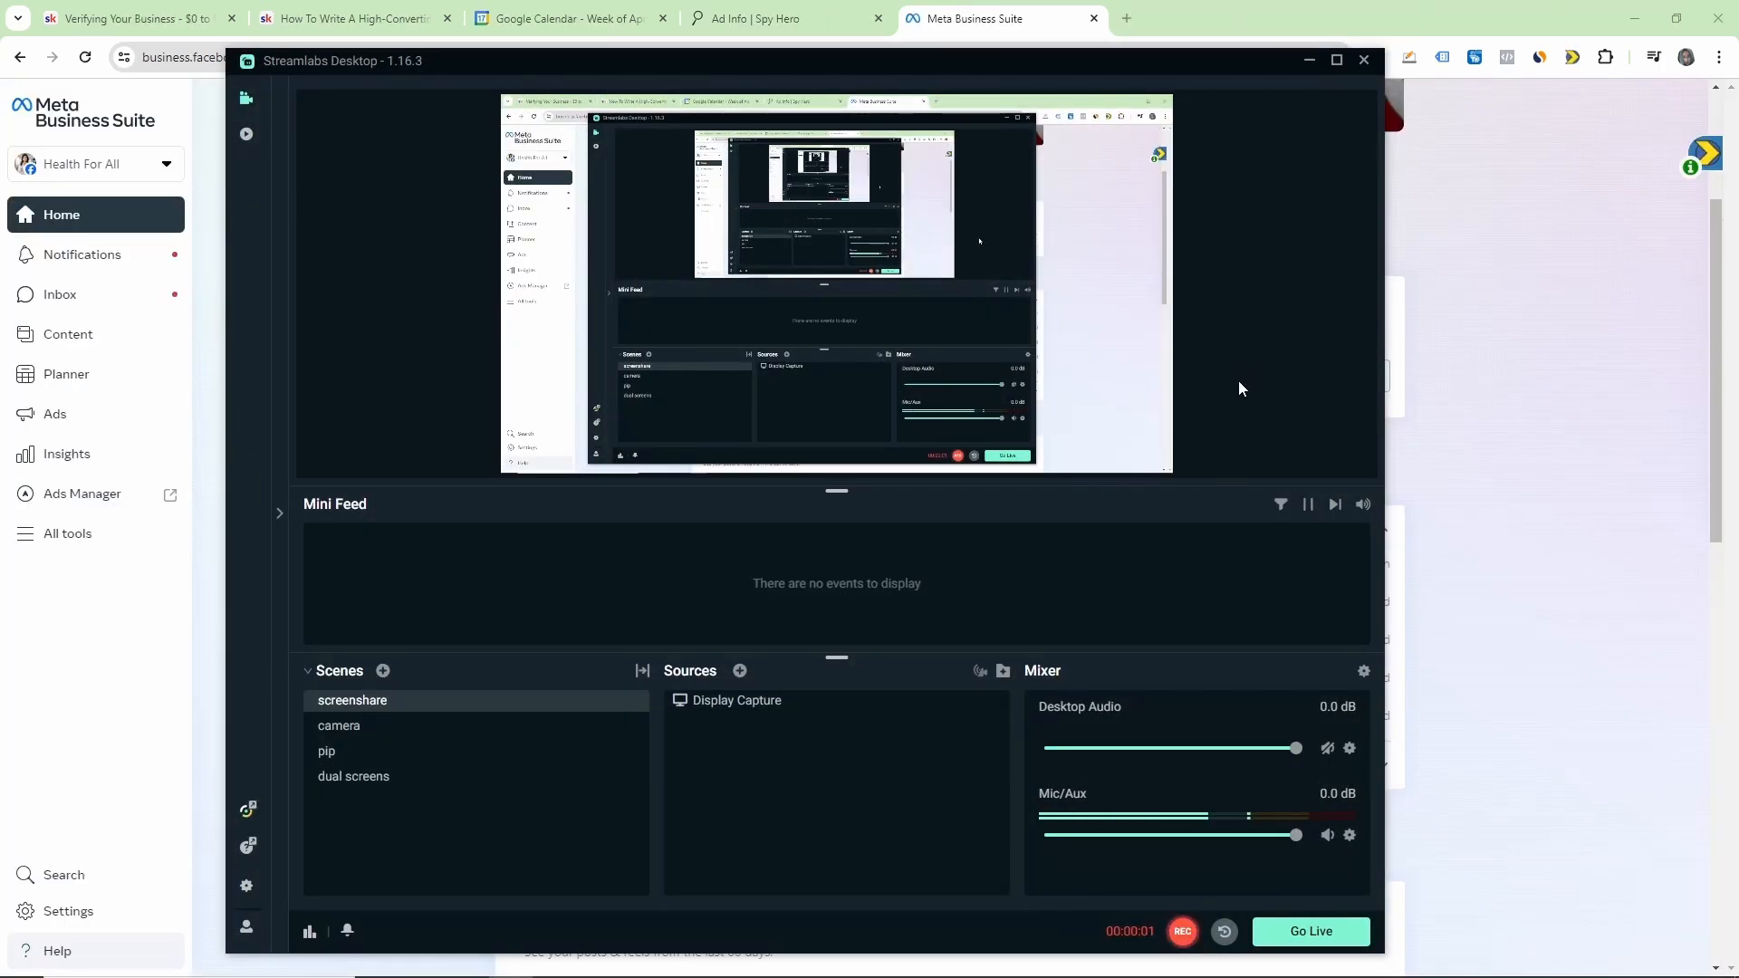
click(1309, 61)
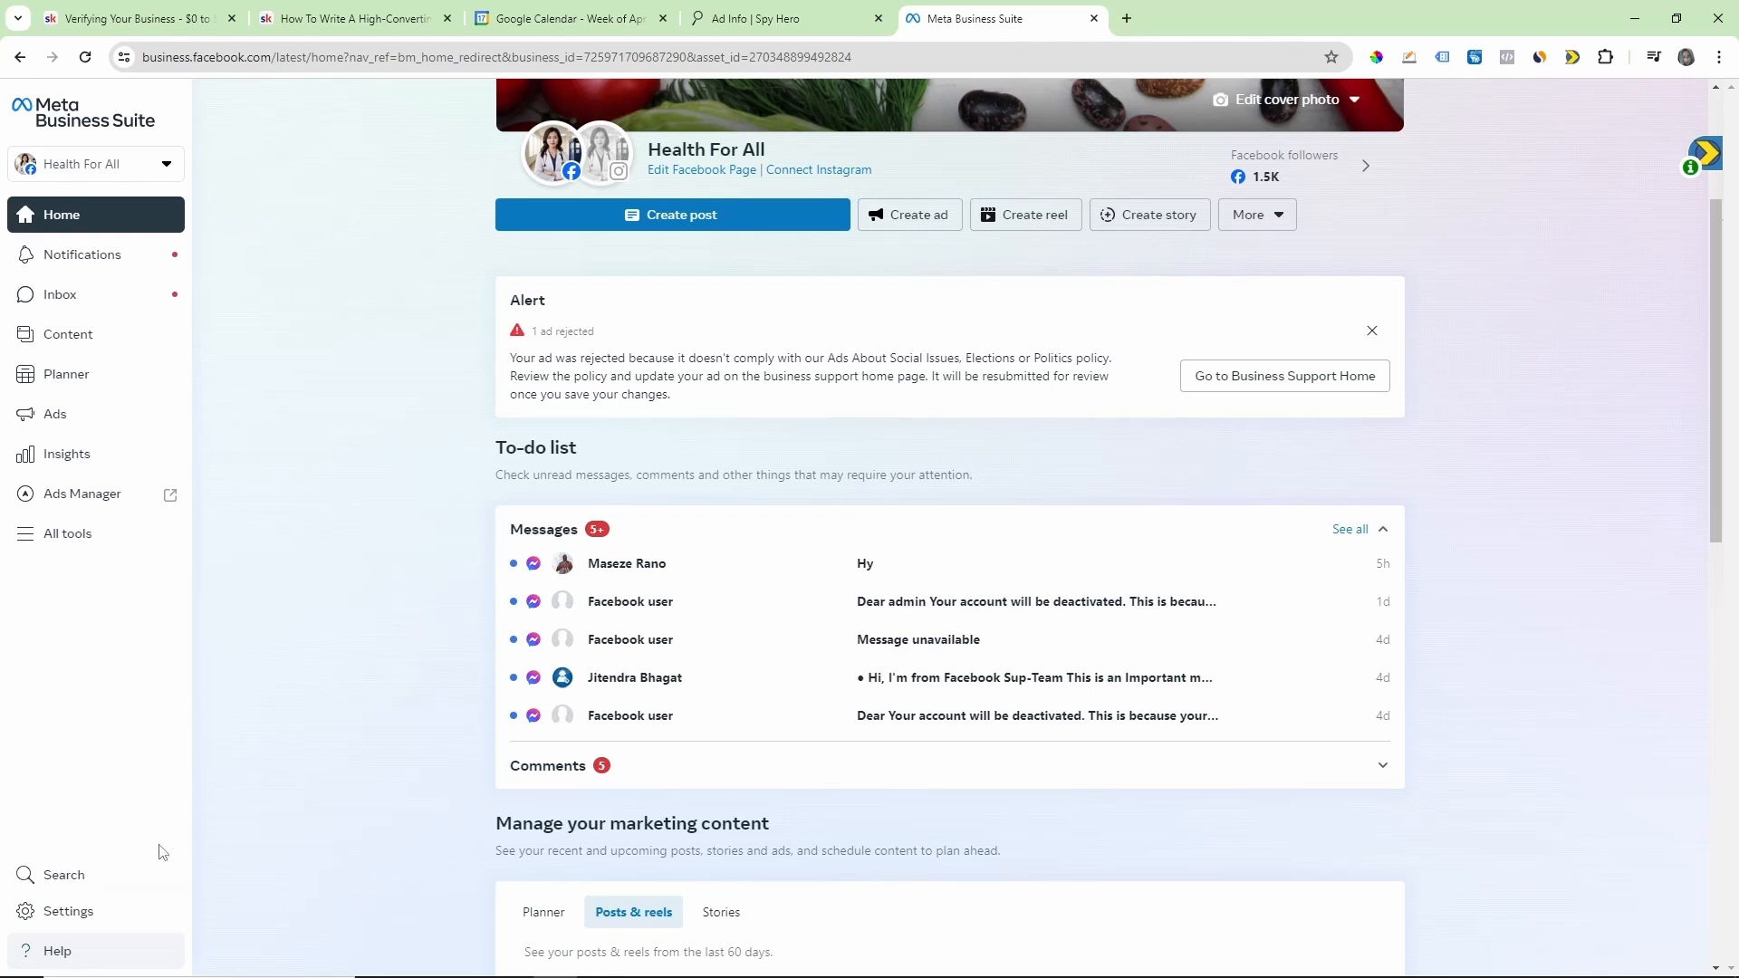
Step: Open the Health For All settings in Meta Business Suite and go to the Business portfolio info page
click(56, 910)
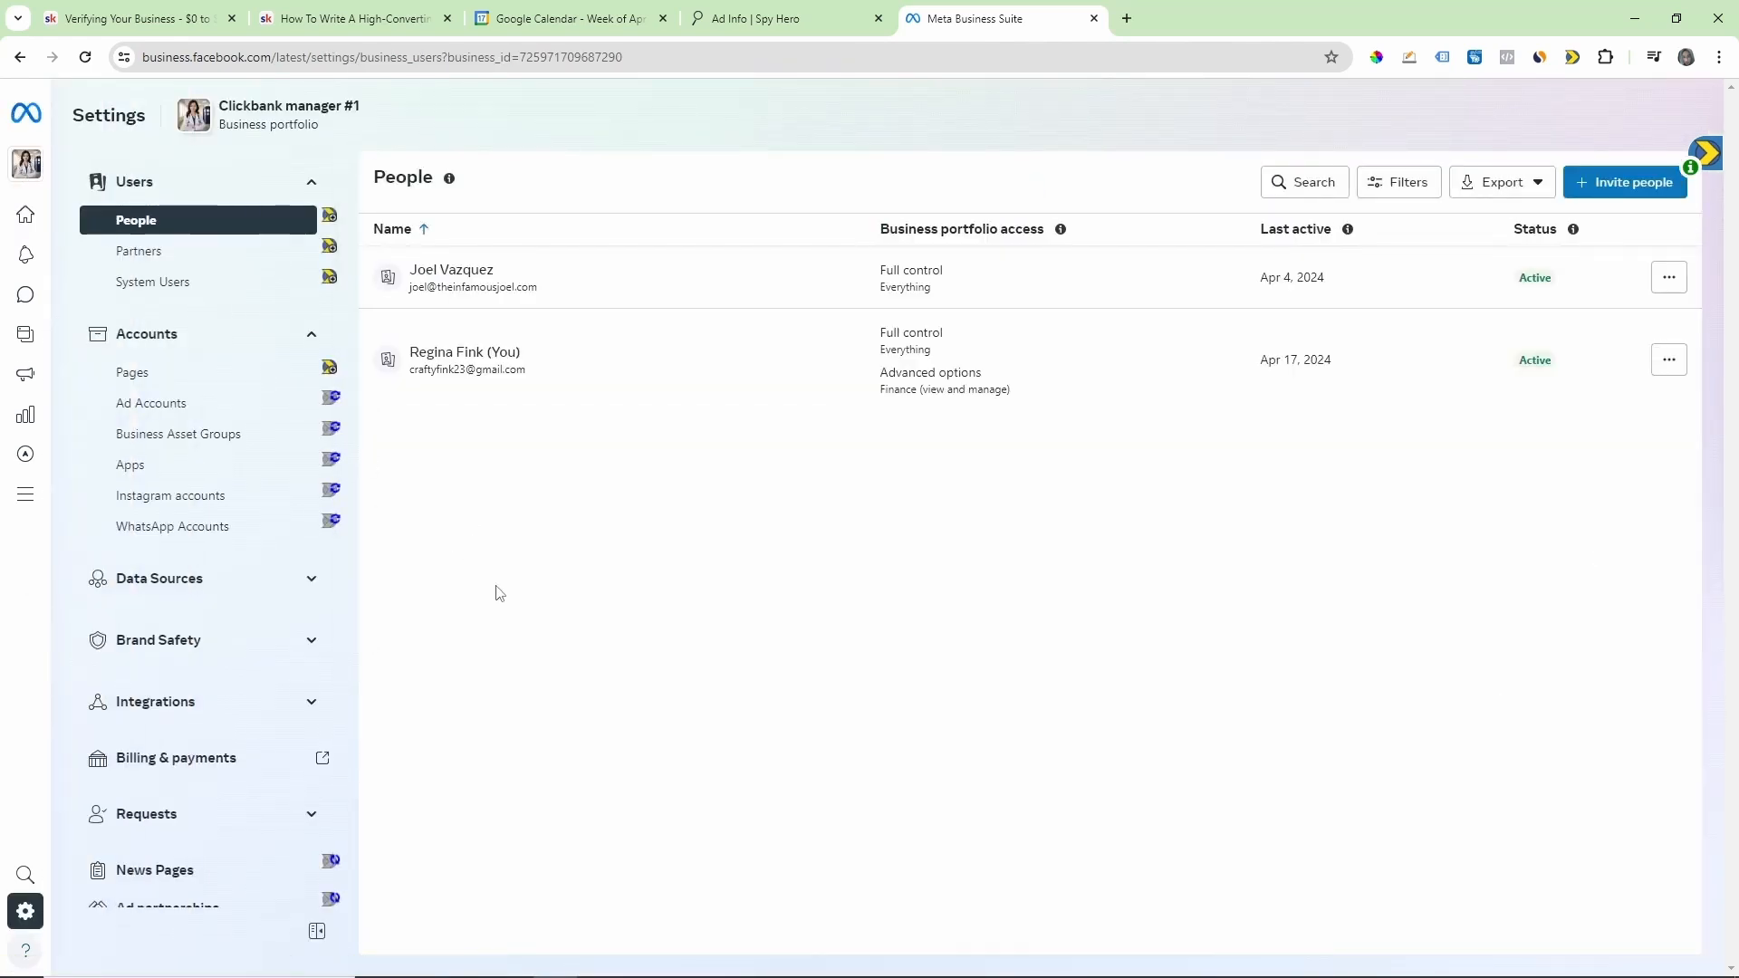
scroll(201, 550, down, 2)
scroll(201, 551, down, 2)
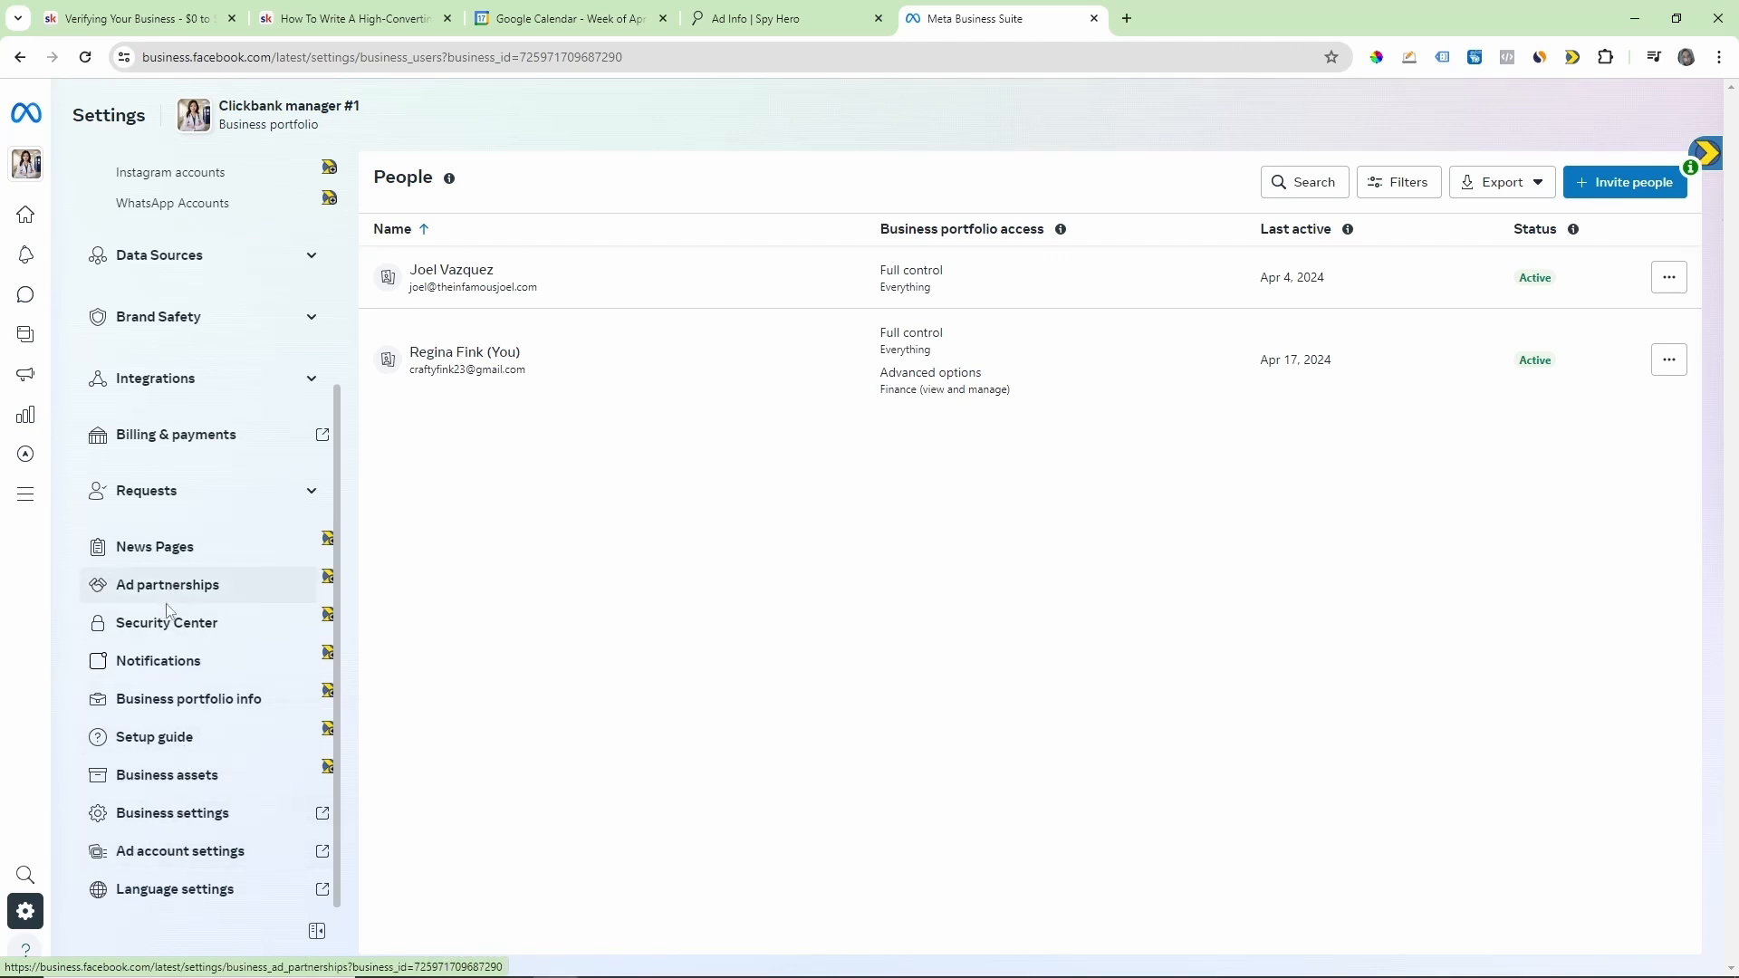
click(170, 703)
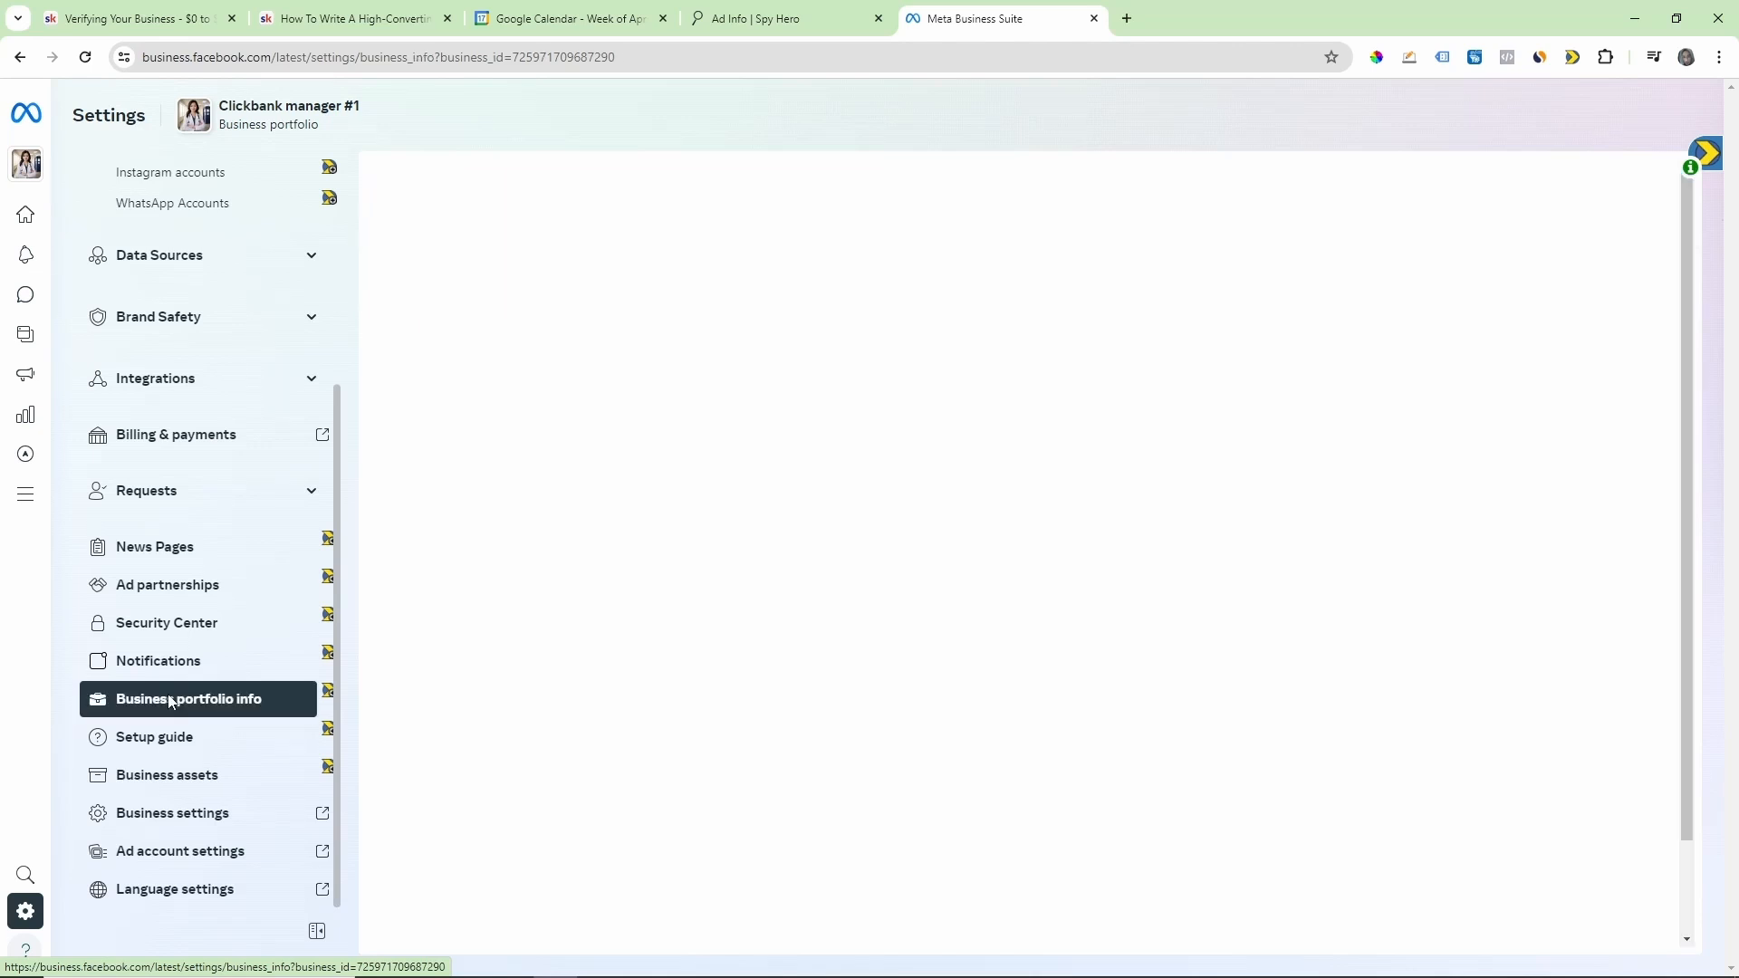
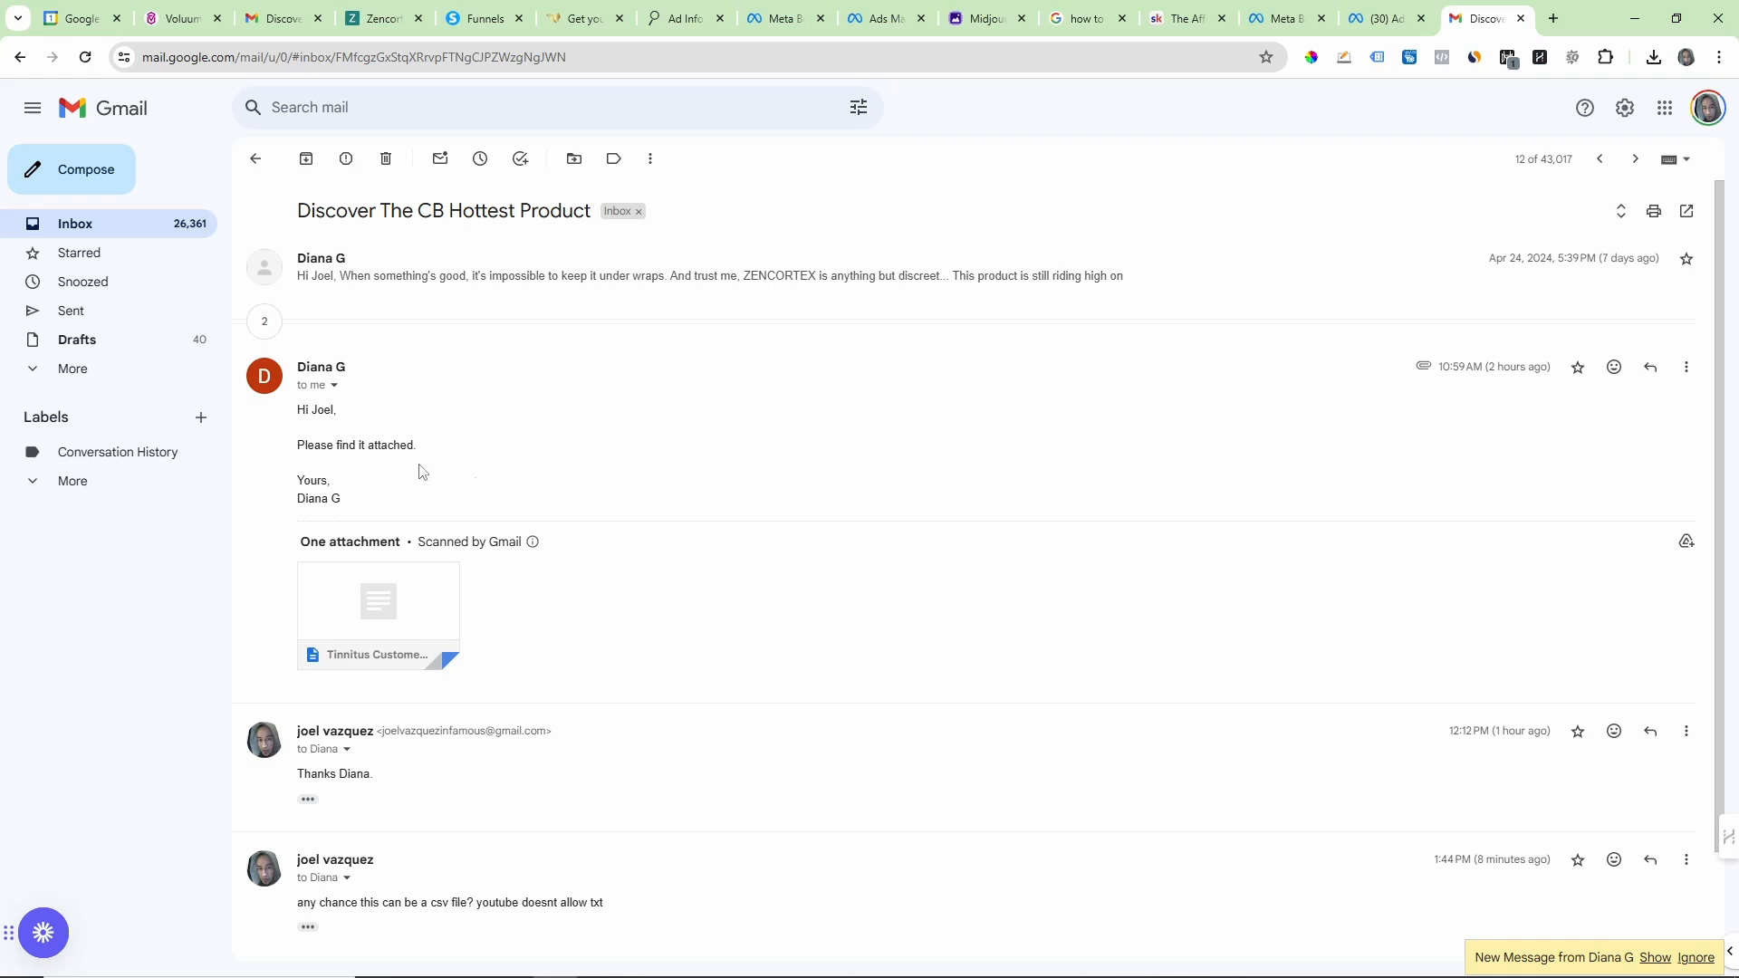
Step: Review the vendor's reply in Gmail and download its Tinnitus Customers Hashed.txt attachment
drag(292, 413, 446, 471)
click(377, 428)
click(482, 474)
mouse_move(388, 601)
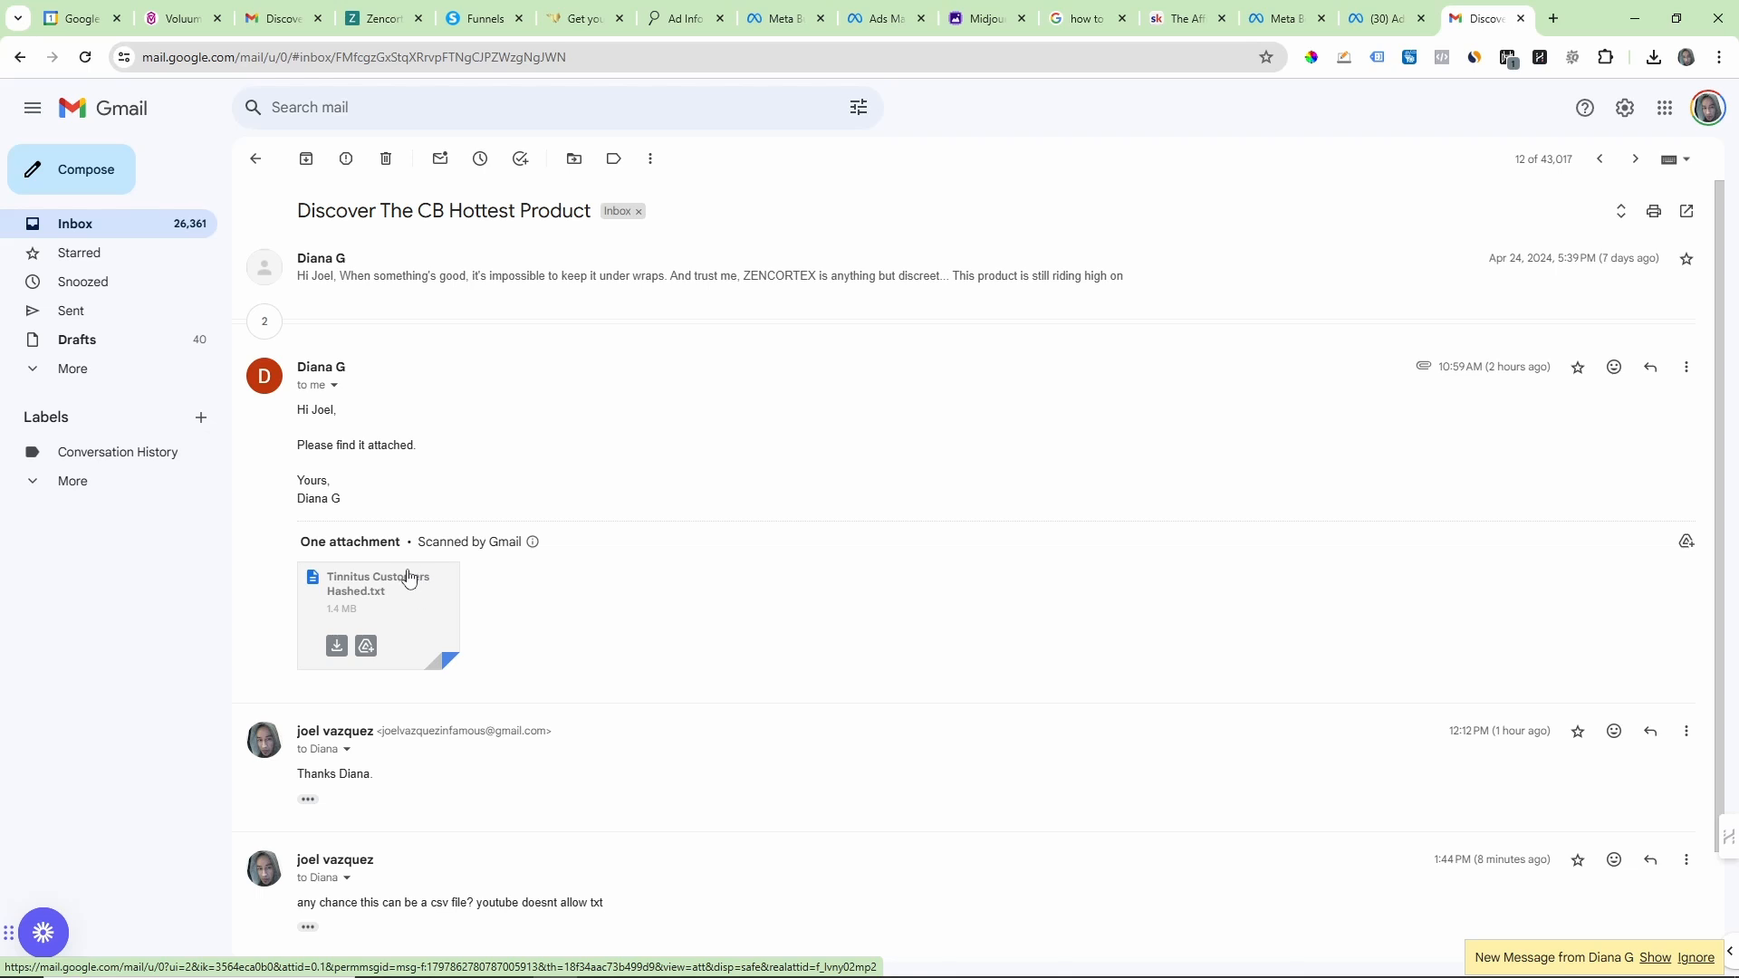
click(333, 643)
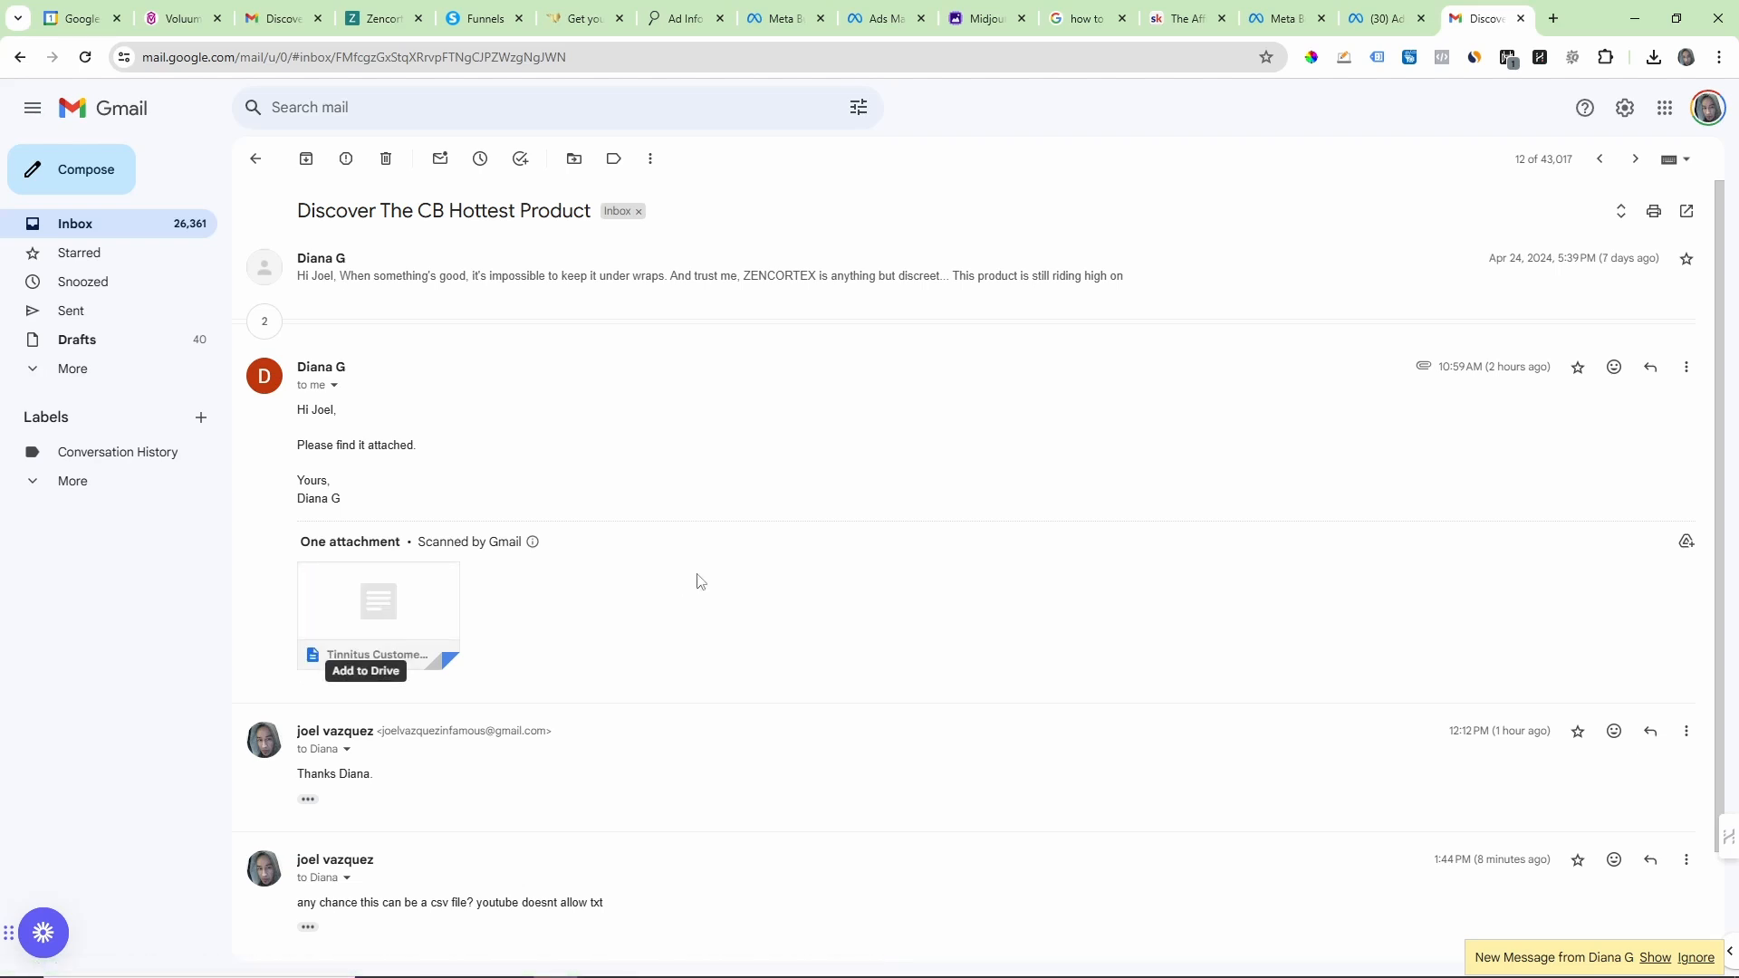
click(1322, 238)
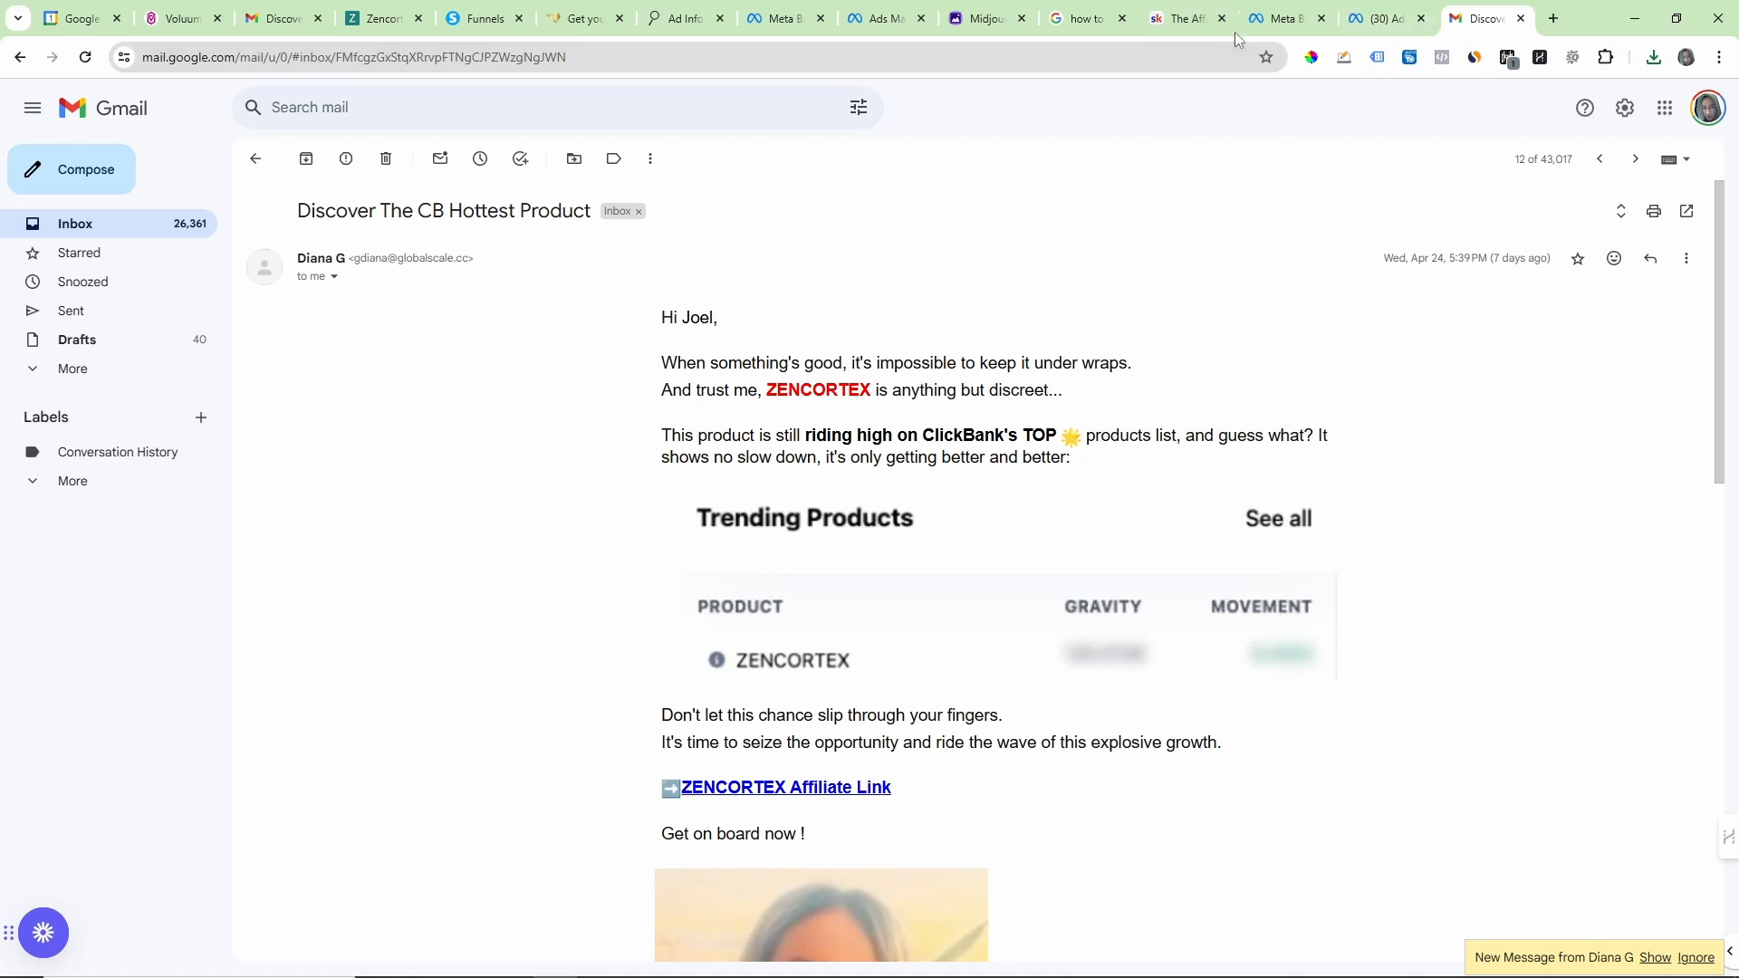
Step: Switch to Meta Ads Manager and open the Audiences page for the Health For All ad account
click(1381, 18)
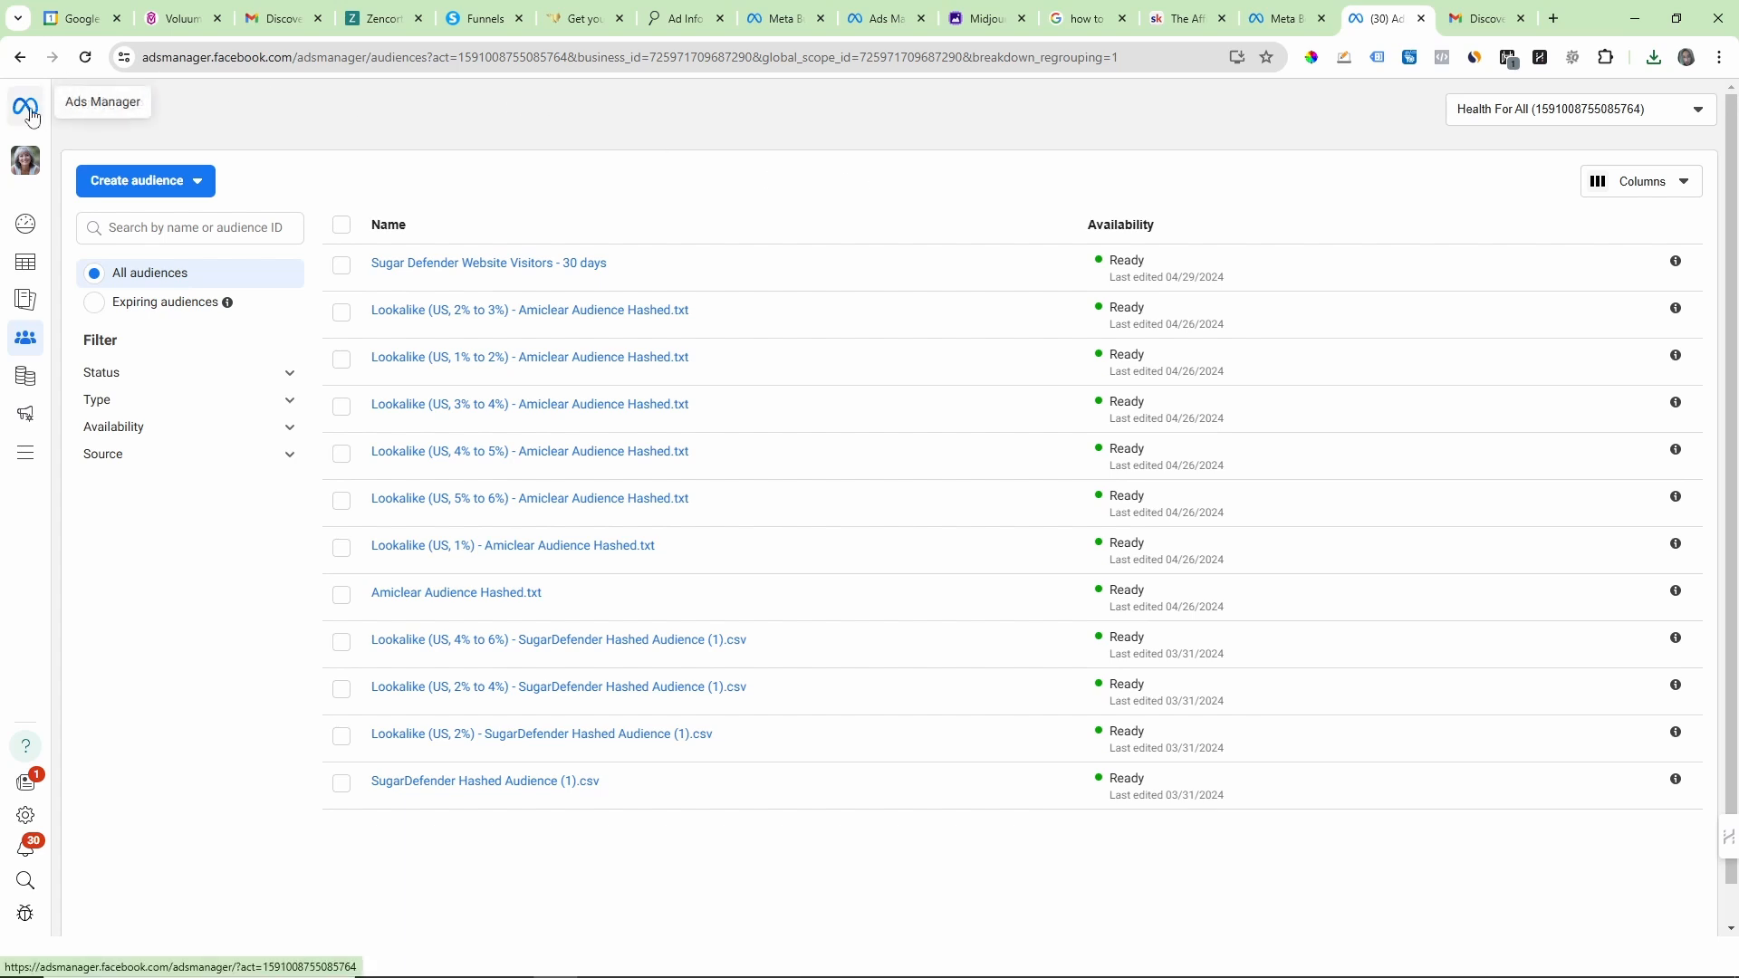
click(40, 169)
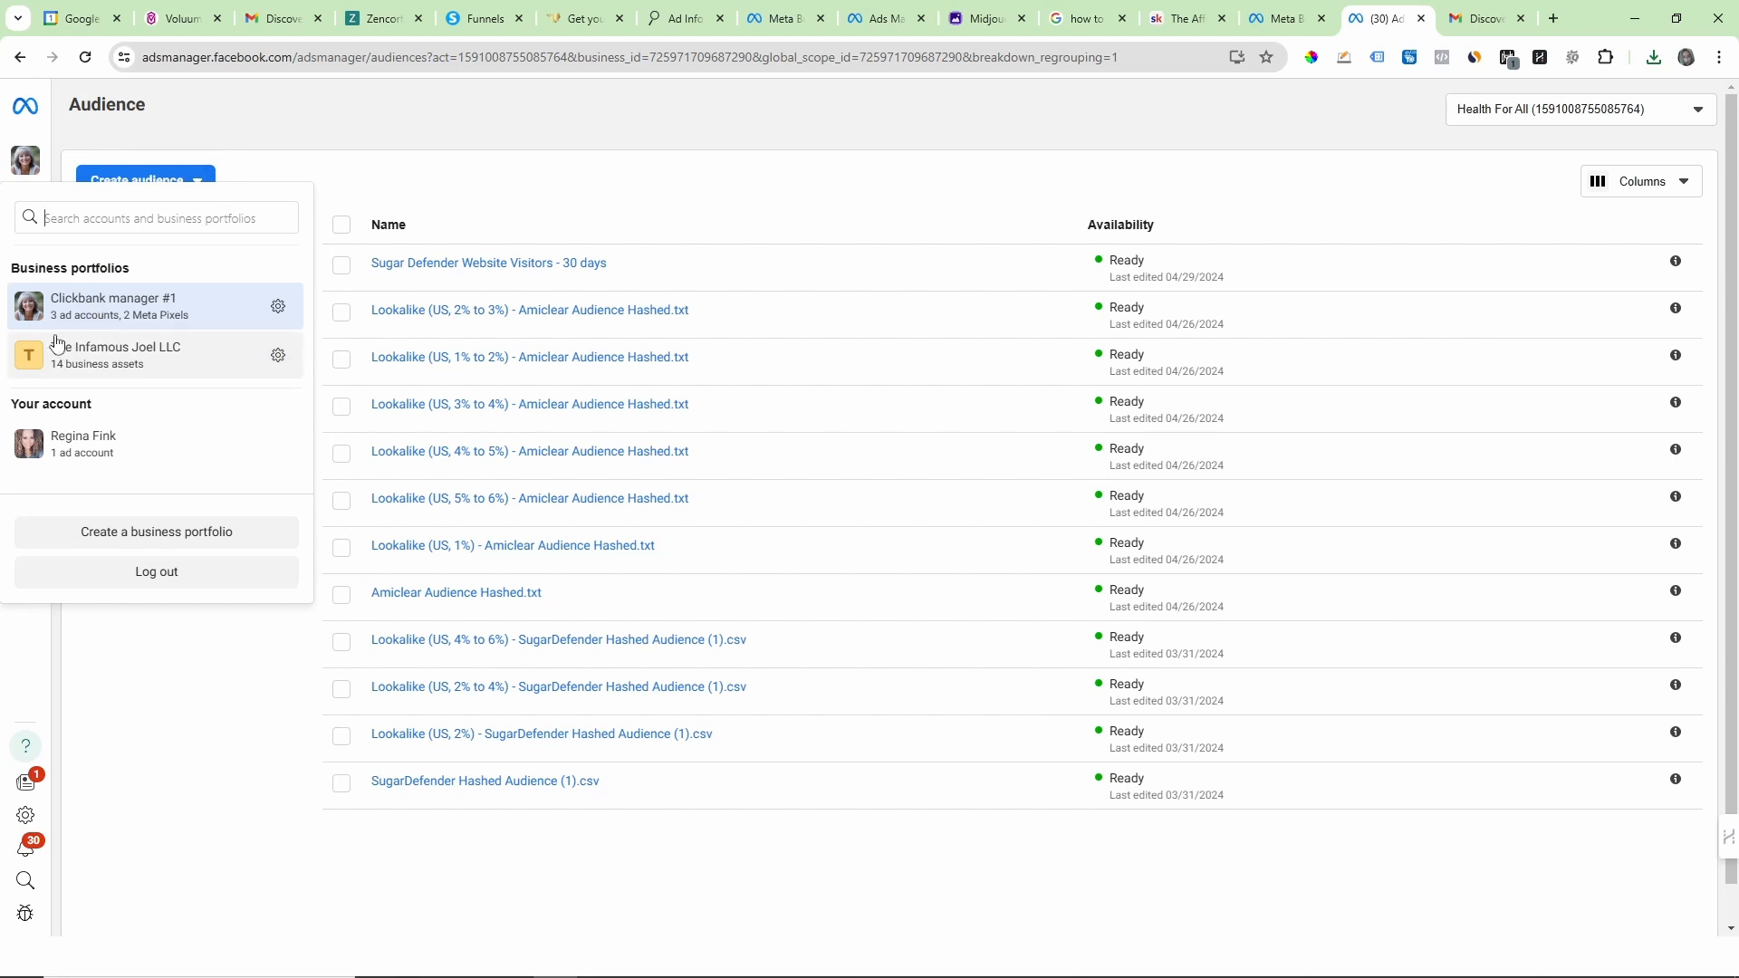
click(345, 116)
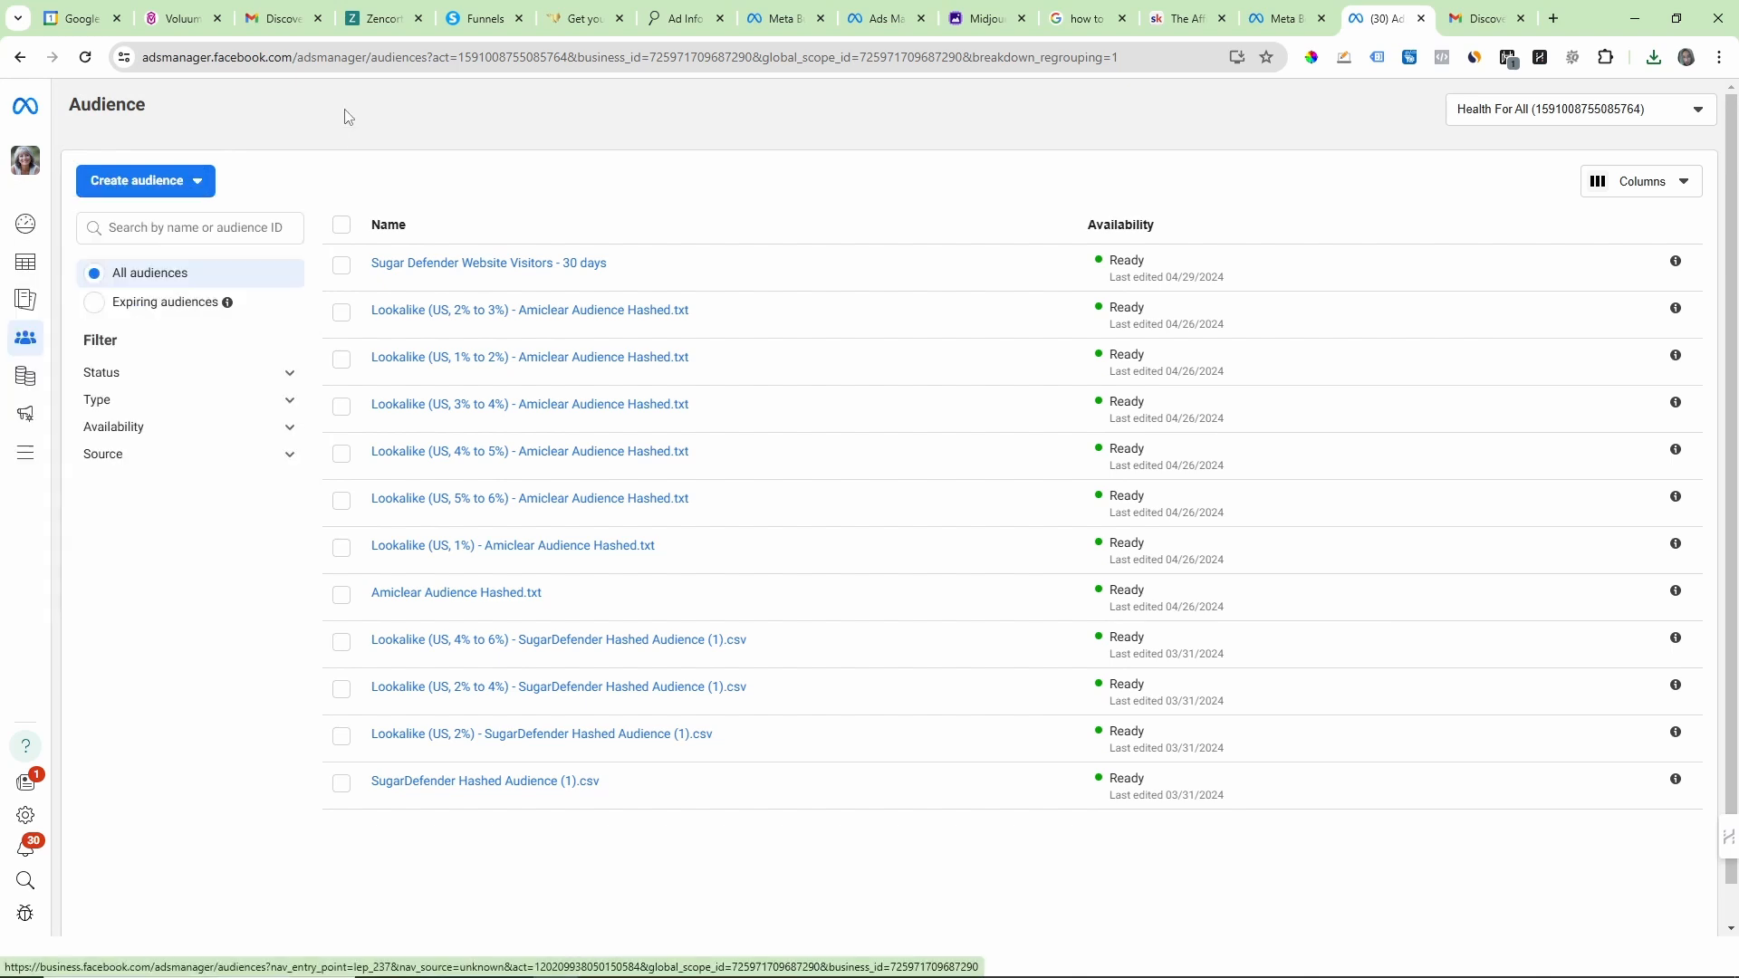
mouse_move(27, 403)
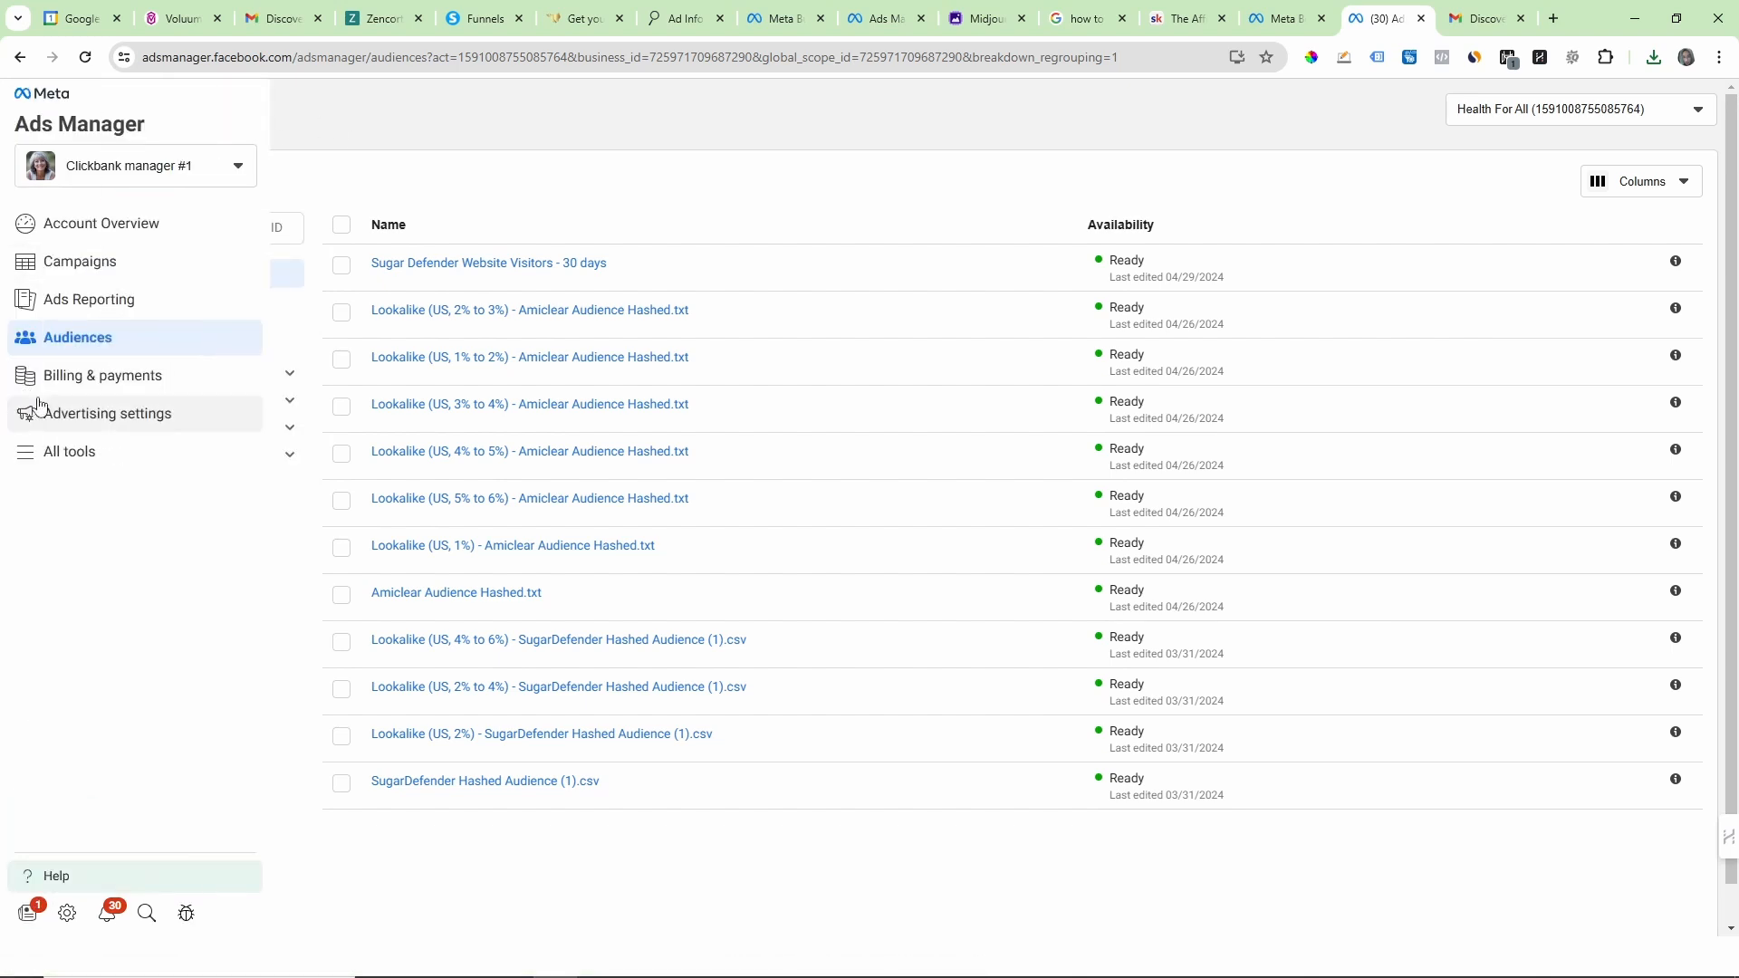
click(29, 457)
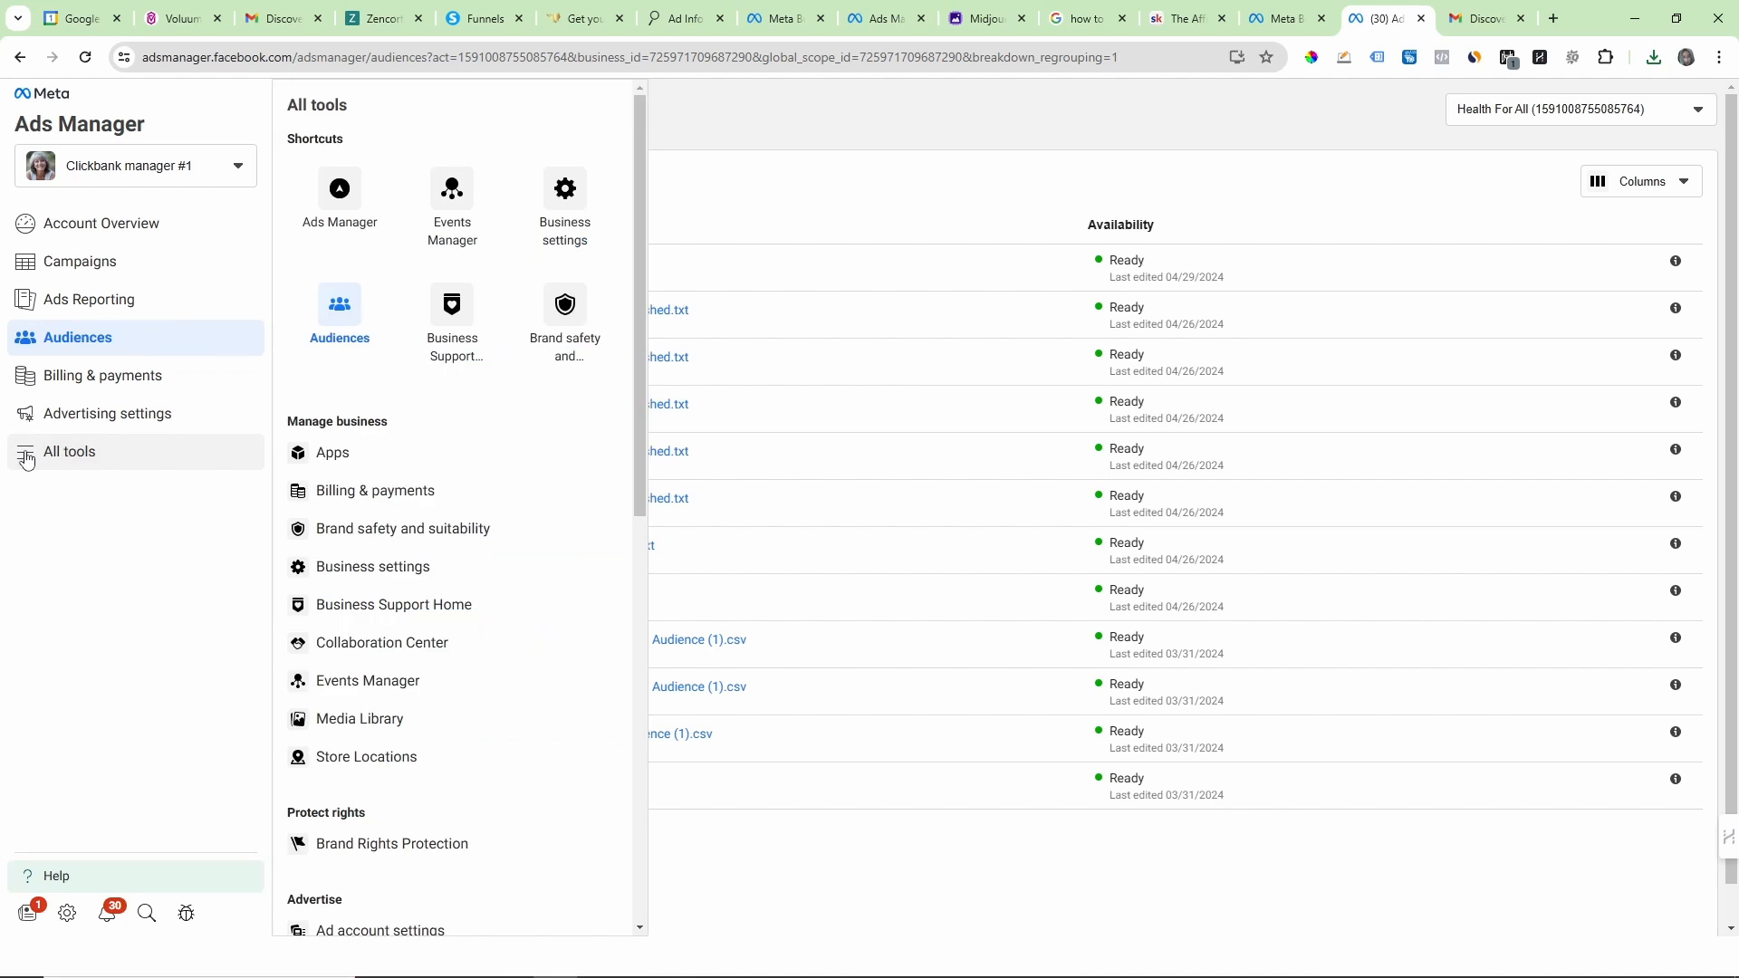
click(346, 309)
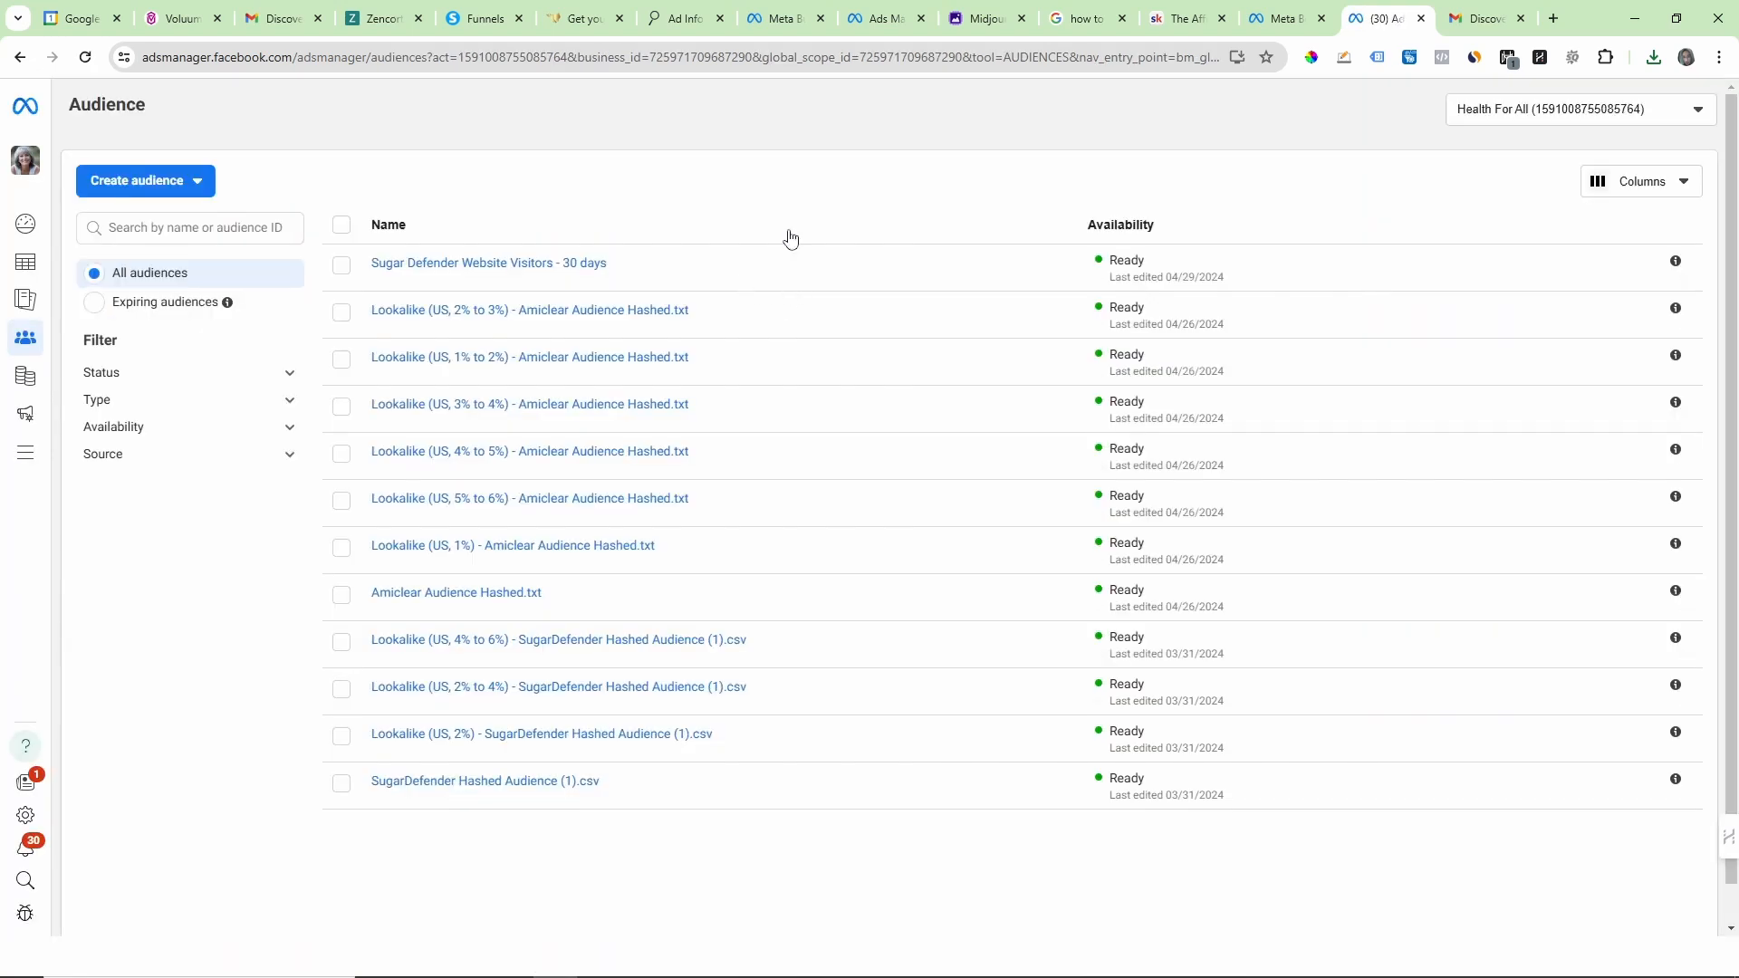
Step: Start a new custom audience with Customer list as its source
click(194, 184)
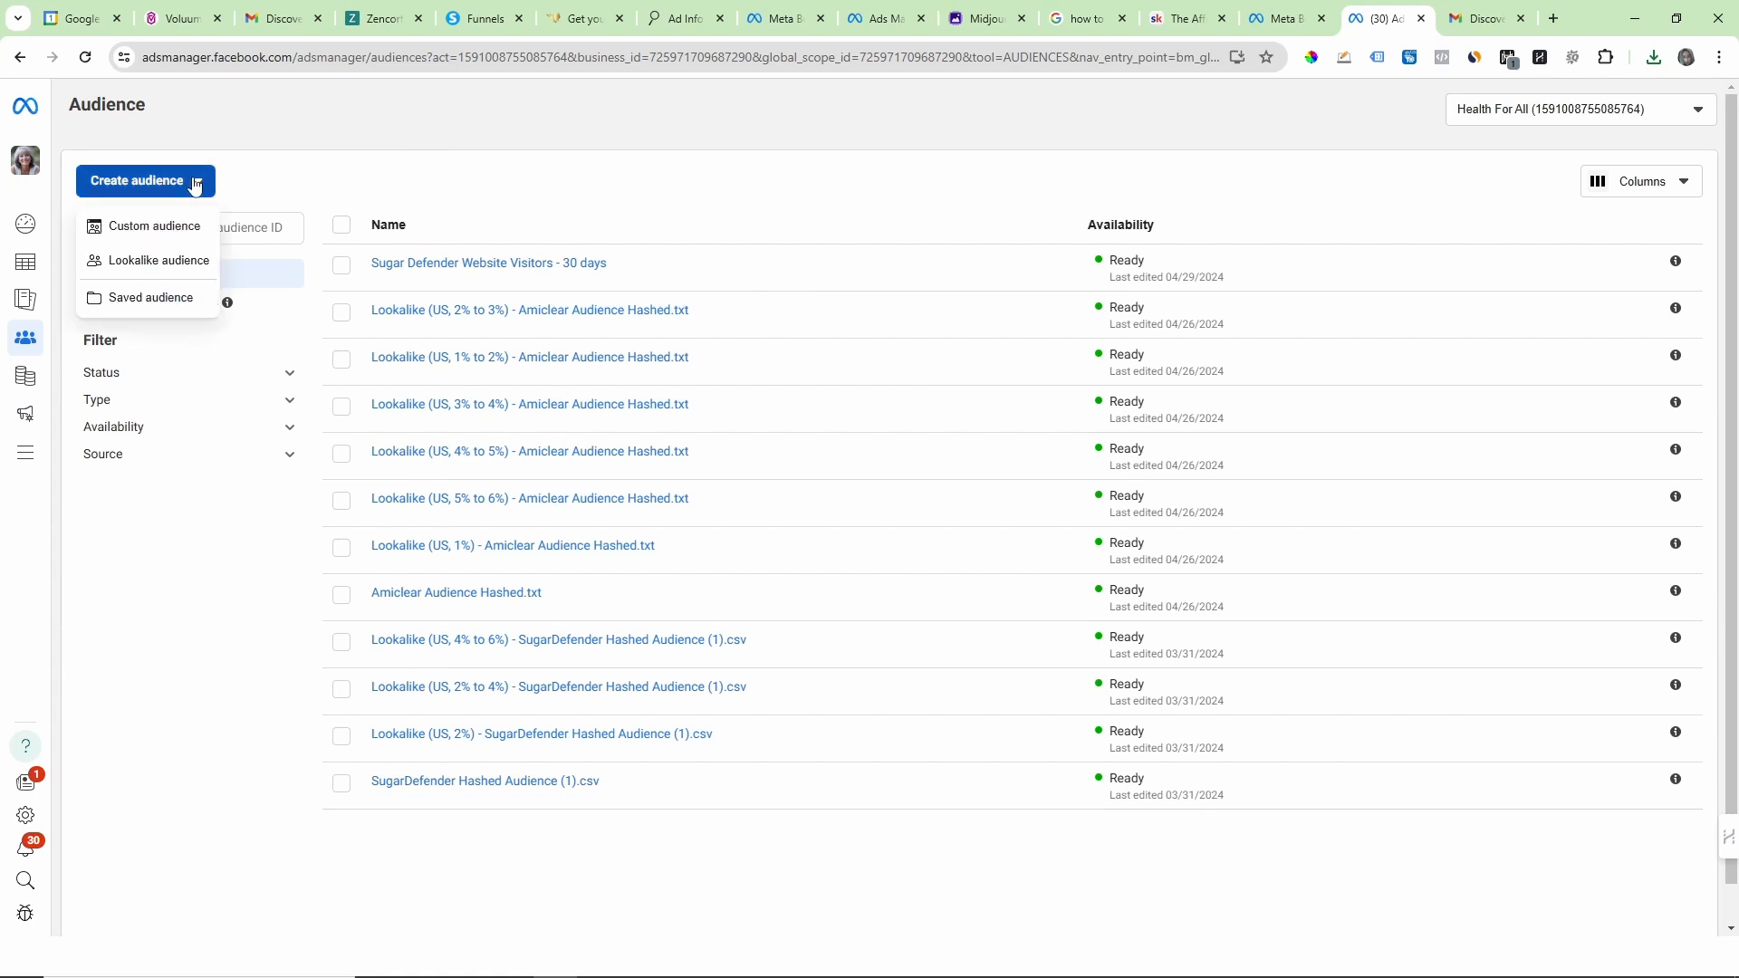
click(154, 227)
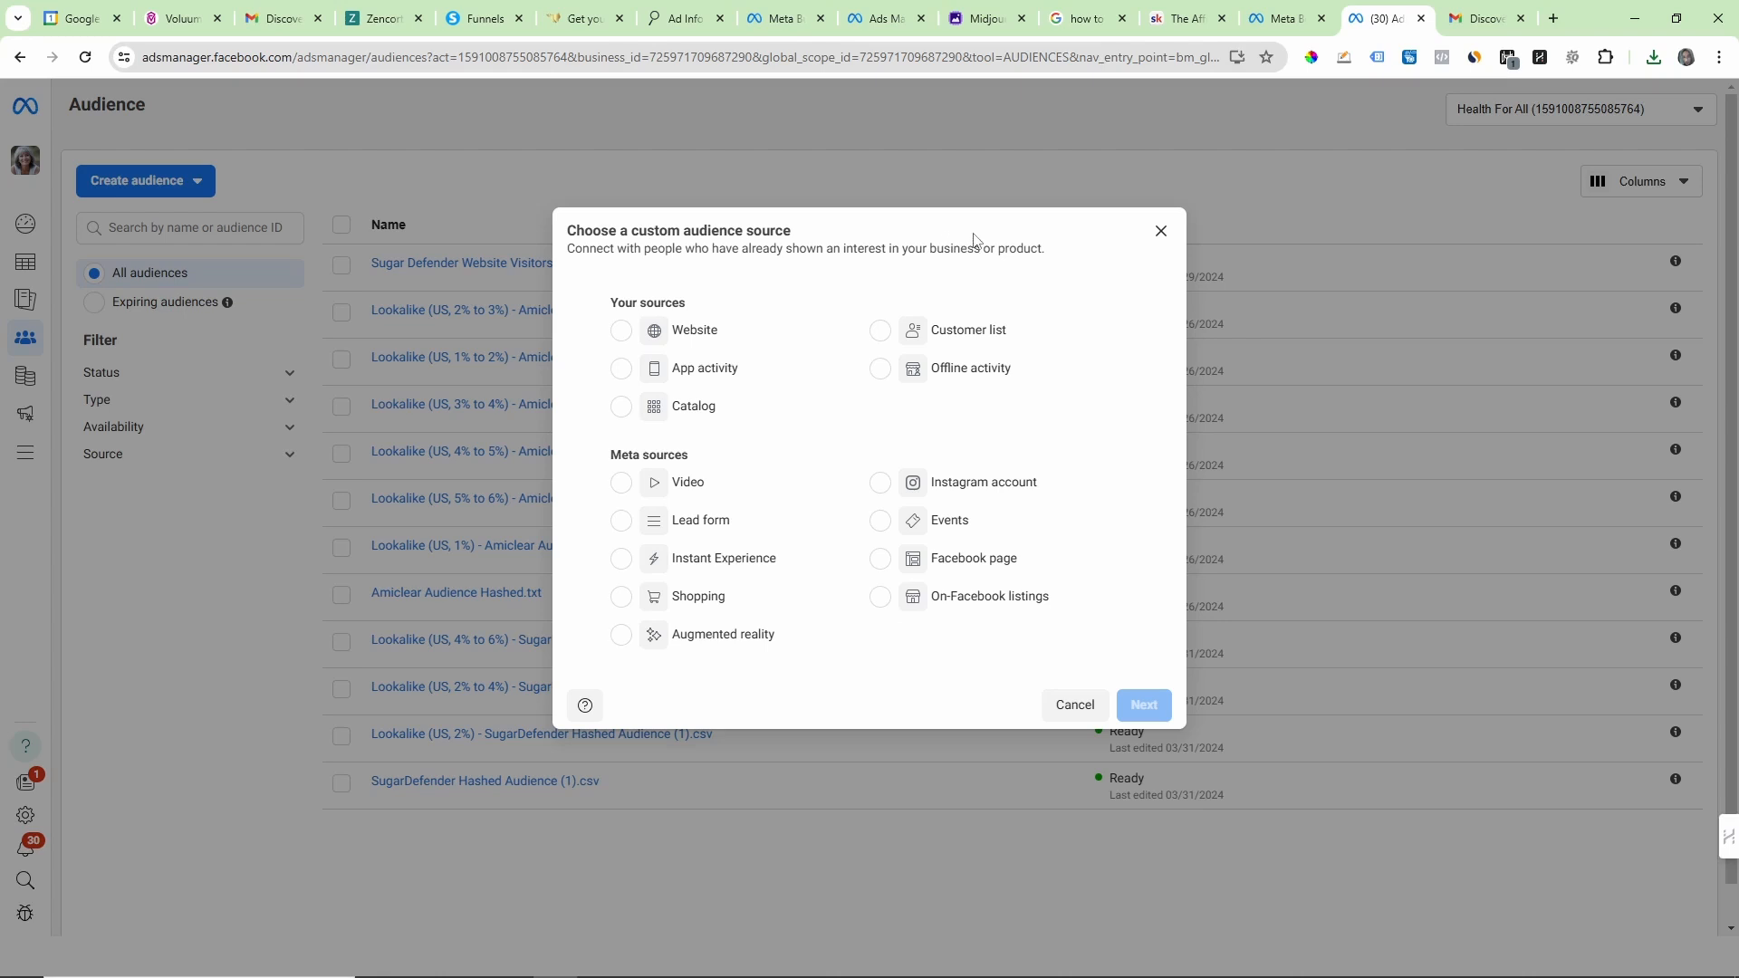
click(877, 336)
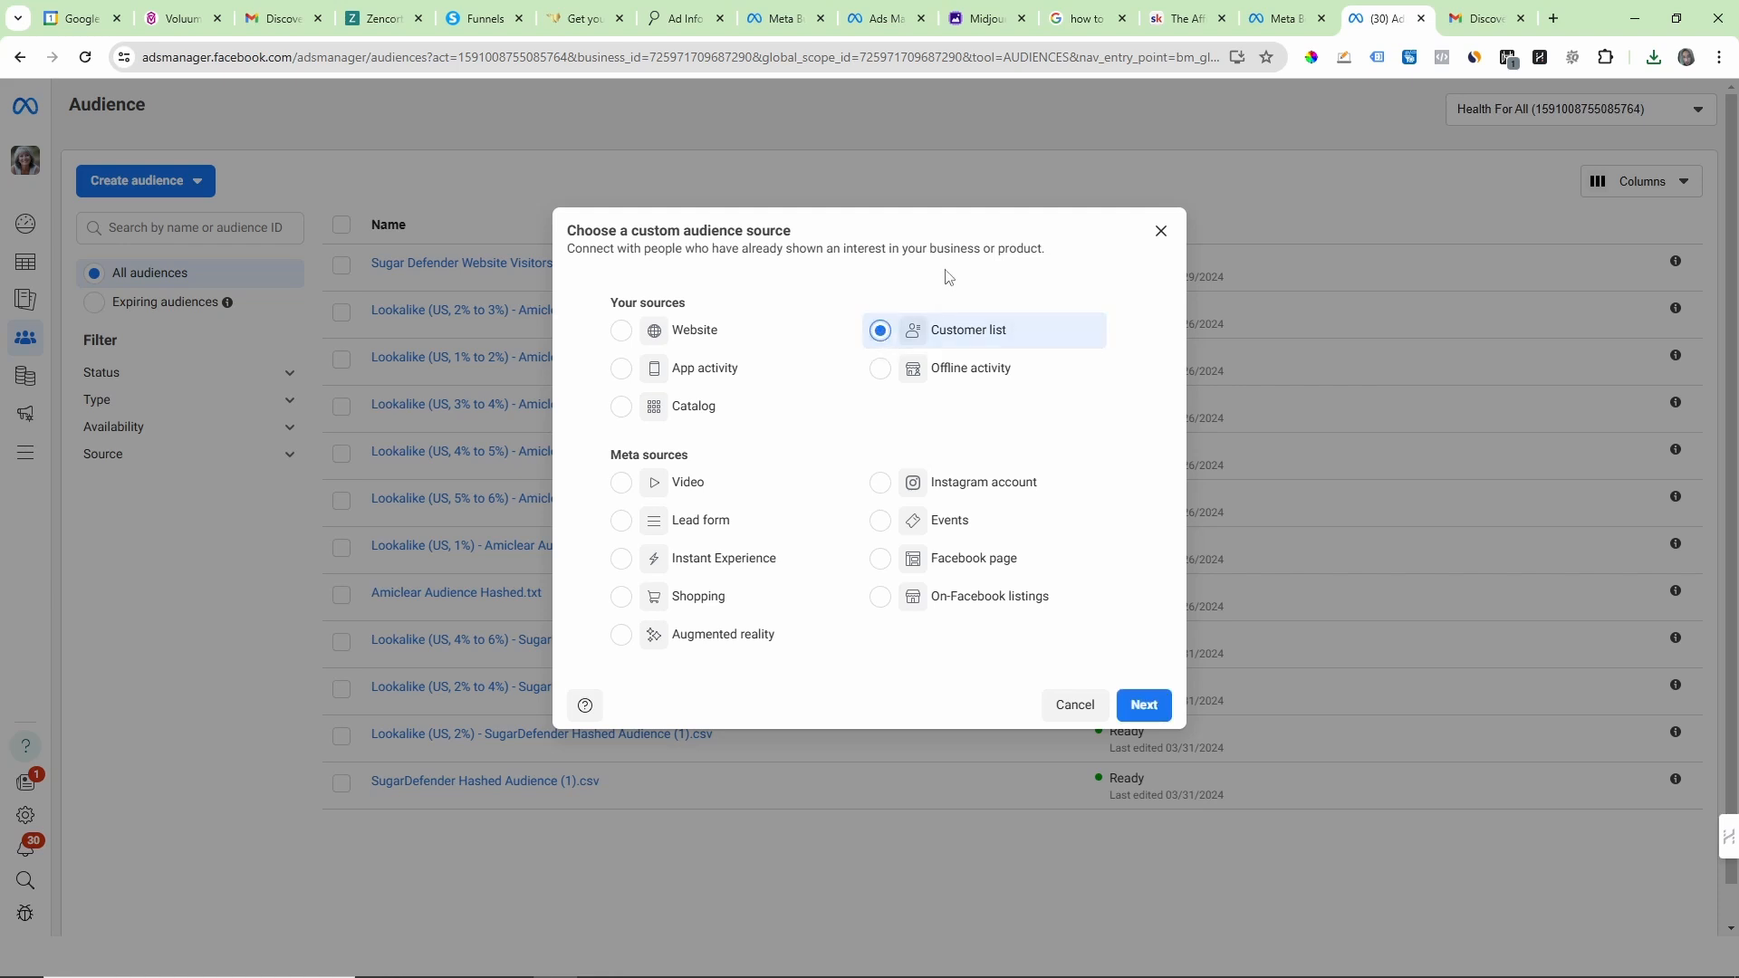
click(1144, 710)
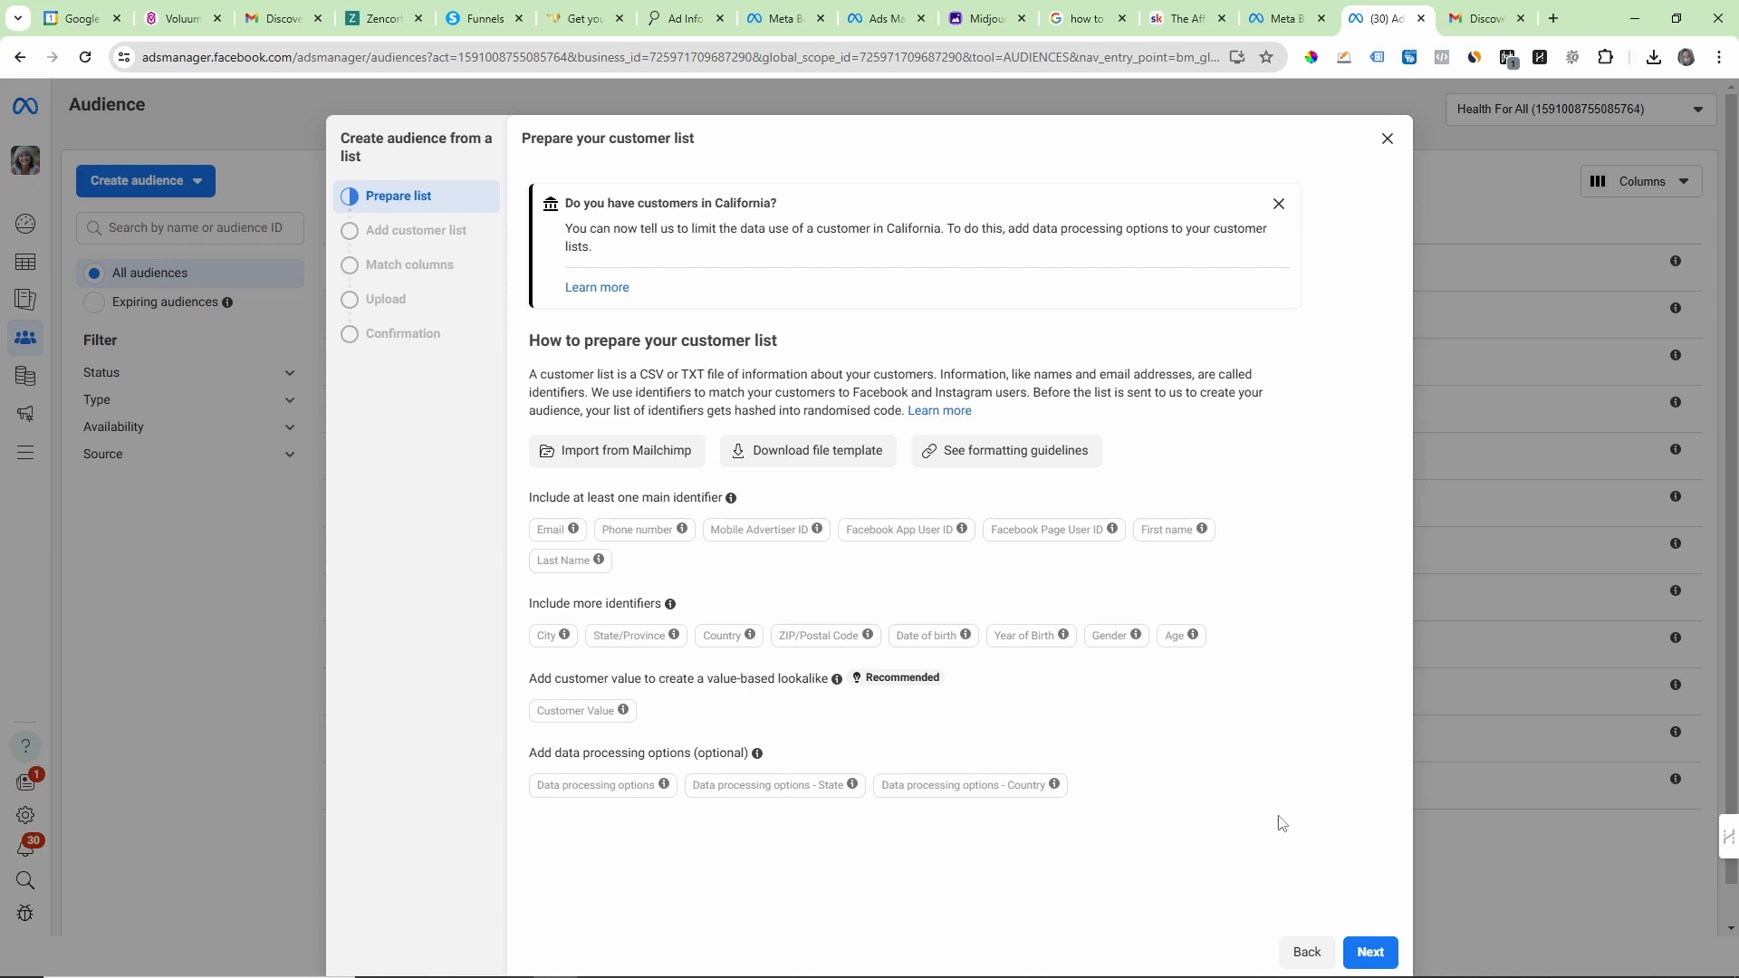
Step: Upload Tinnitus Customers Hashed (1).txt as a customer list without customer value and continue to column matching
click(1373, 950)
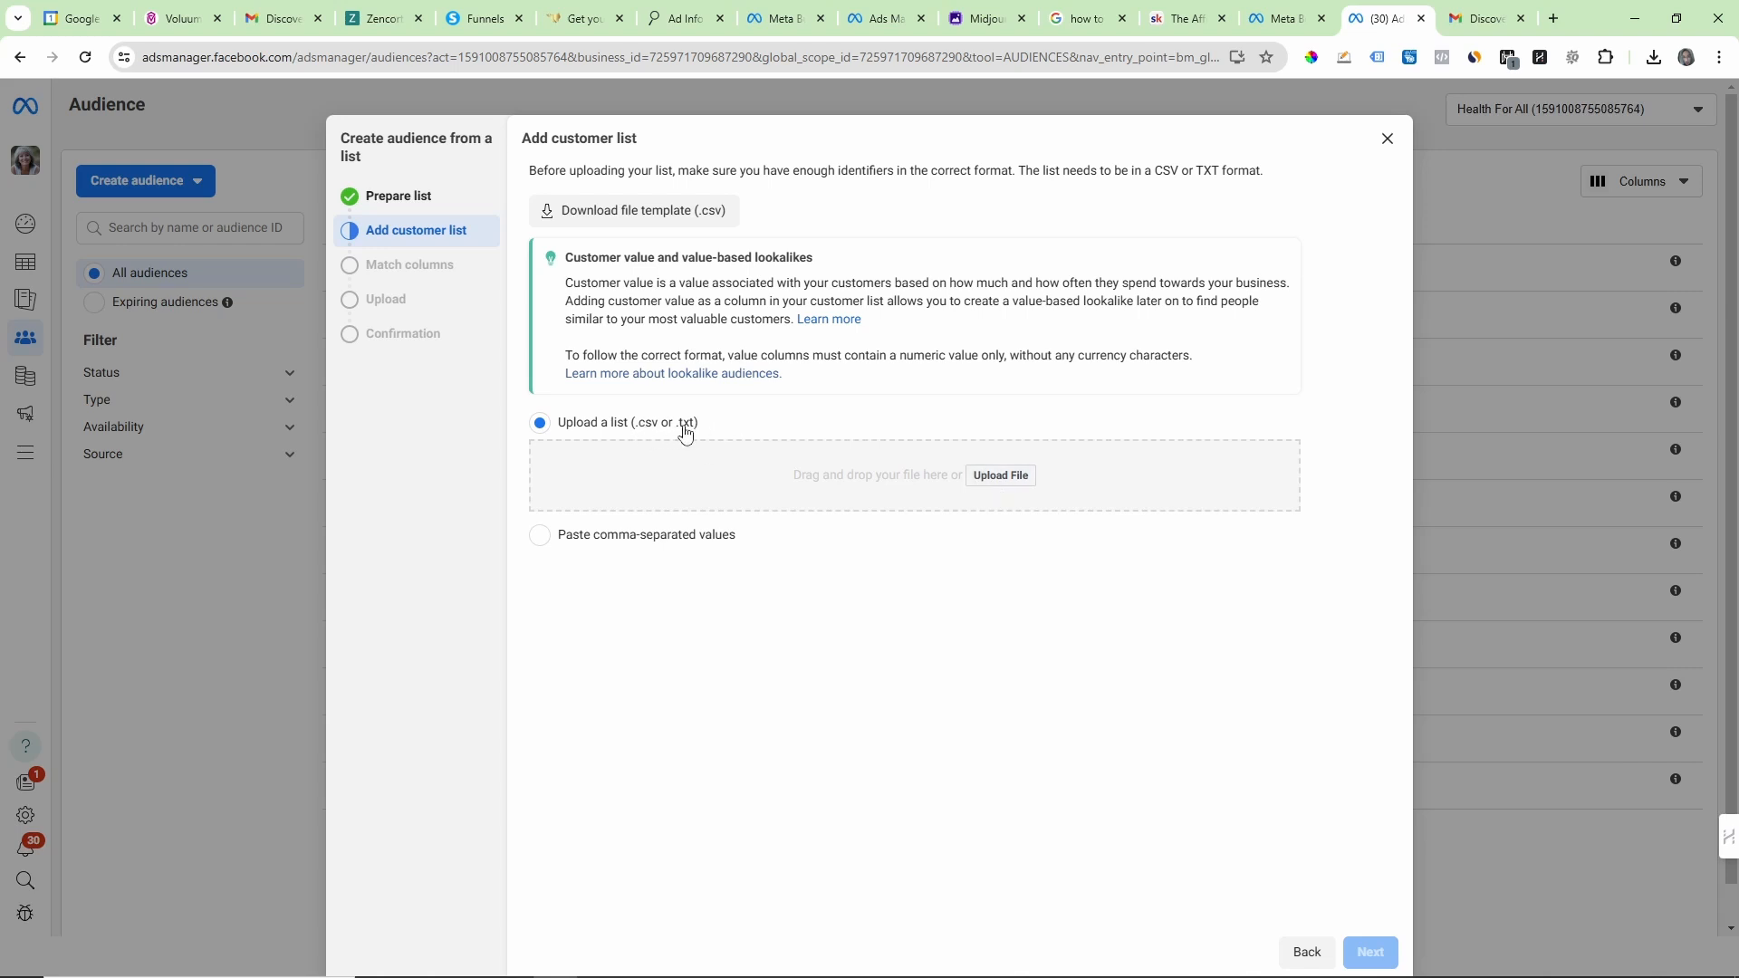
click(1012, 486)
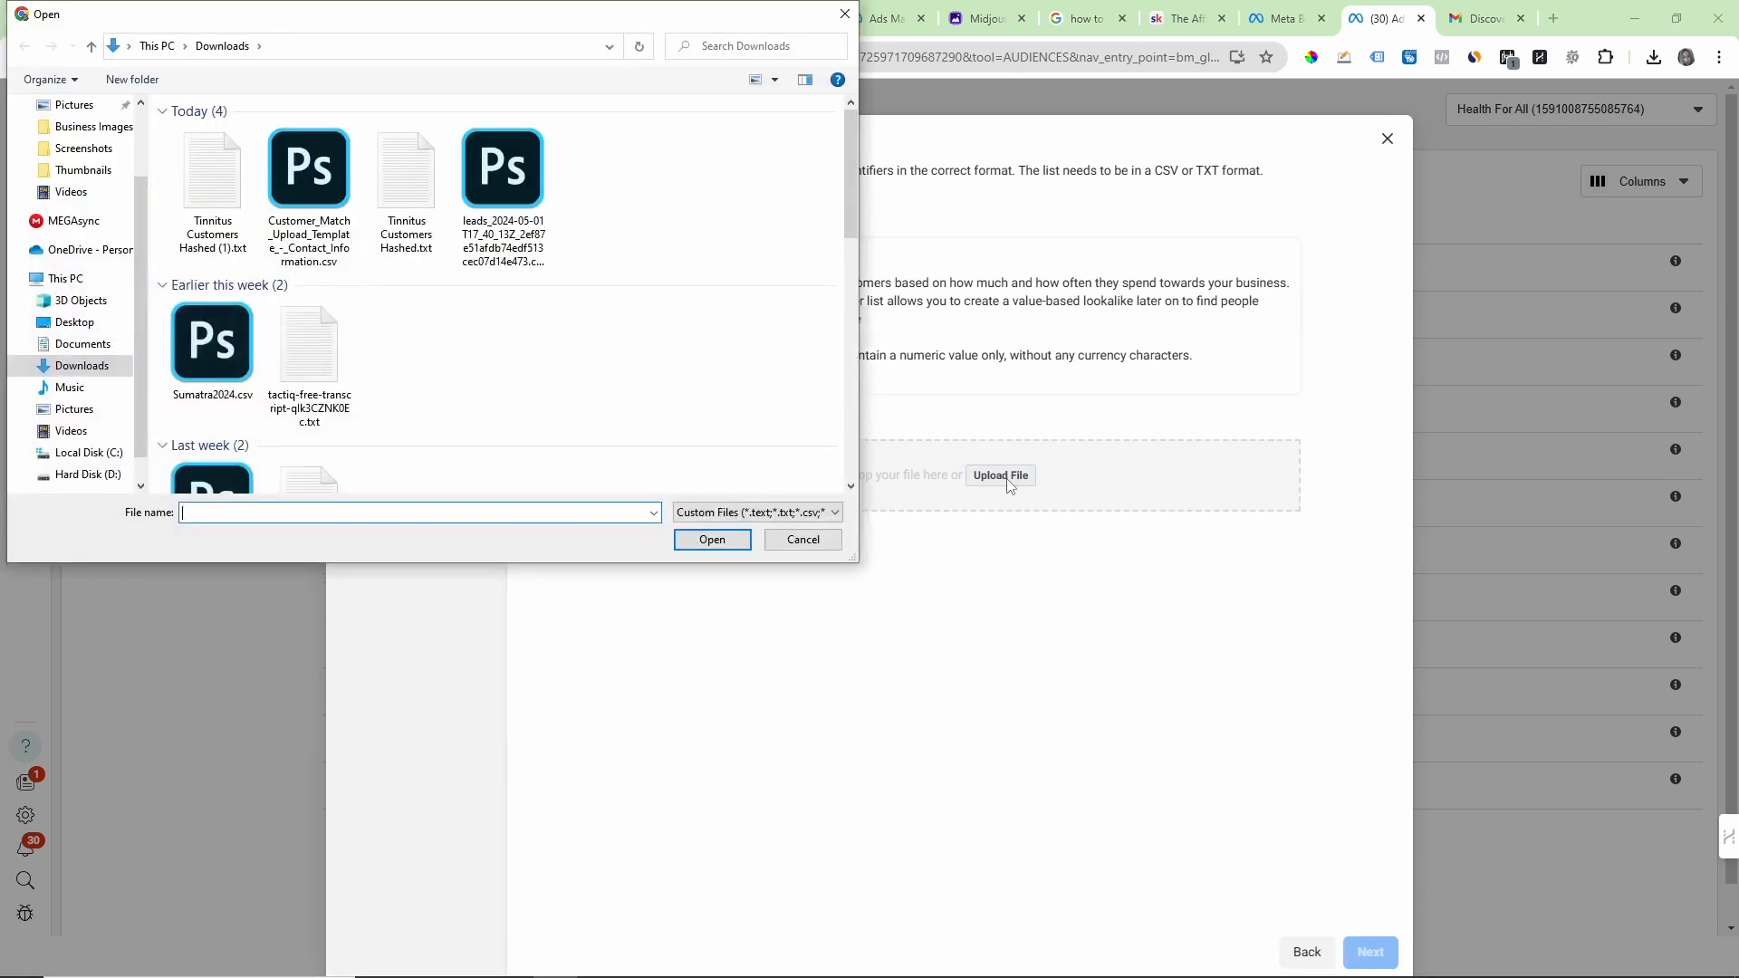
double_click(213, 210)
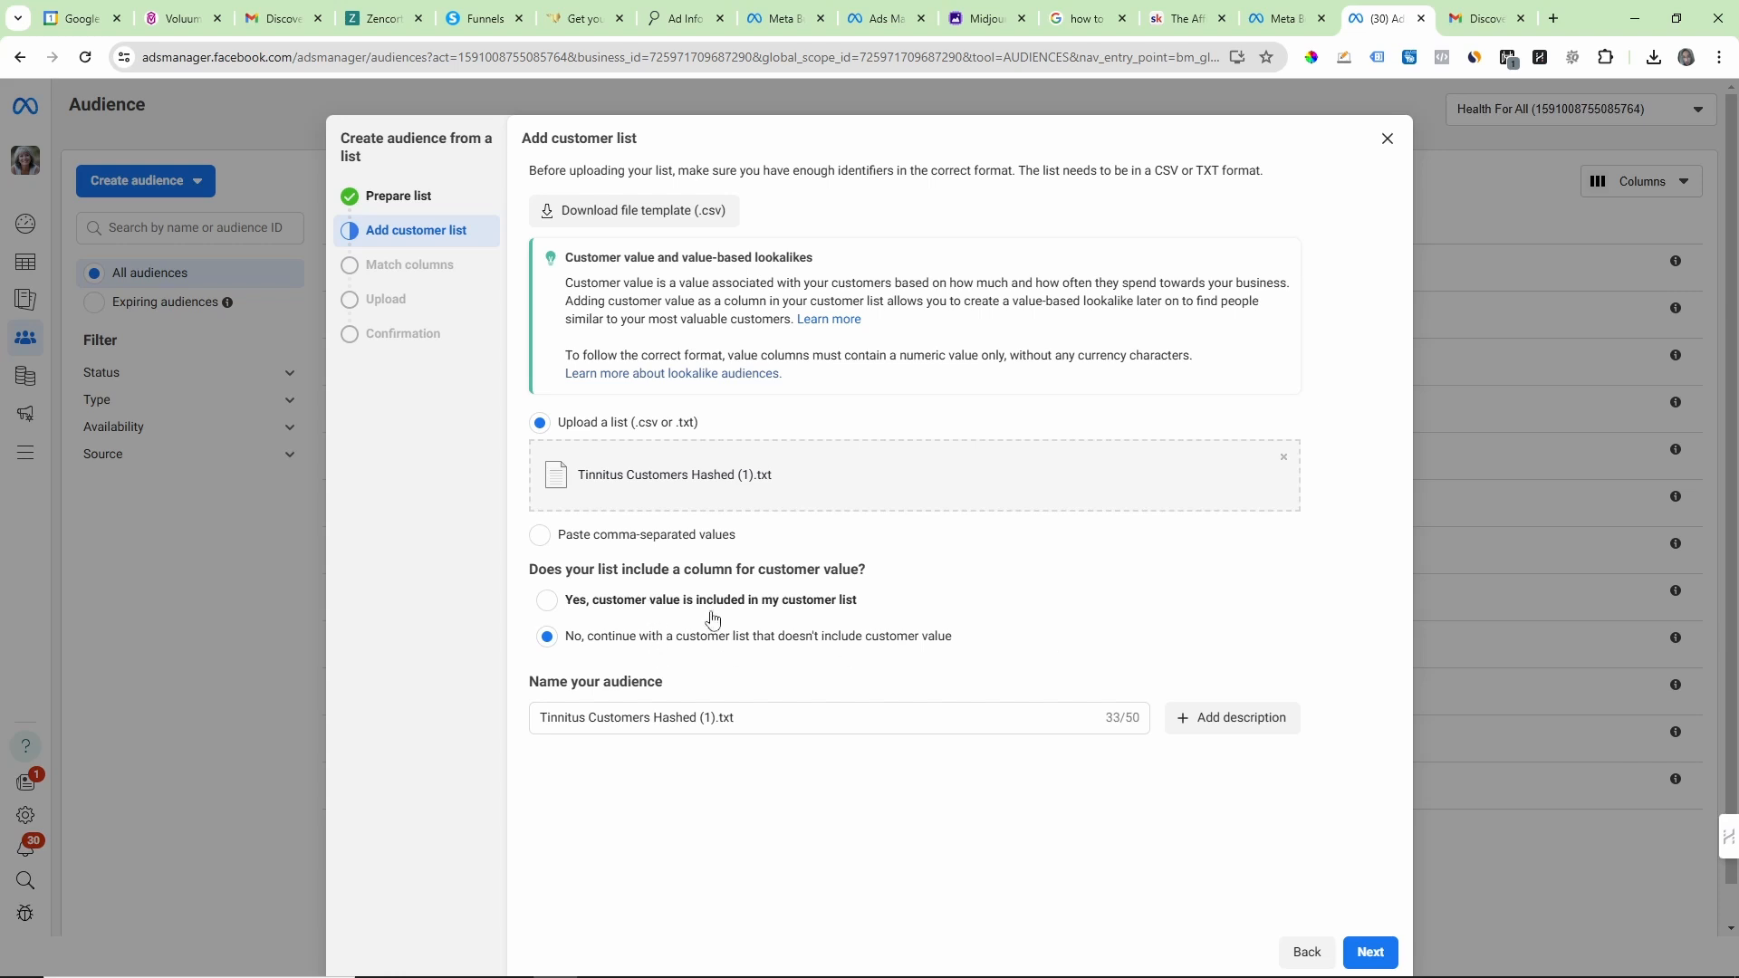
click(1372, 955)
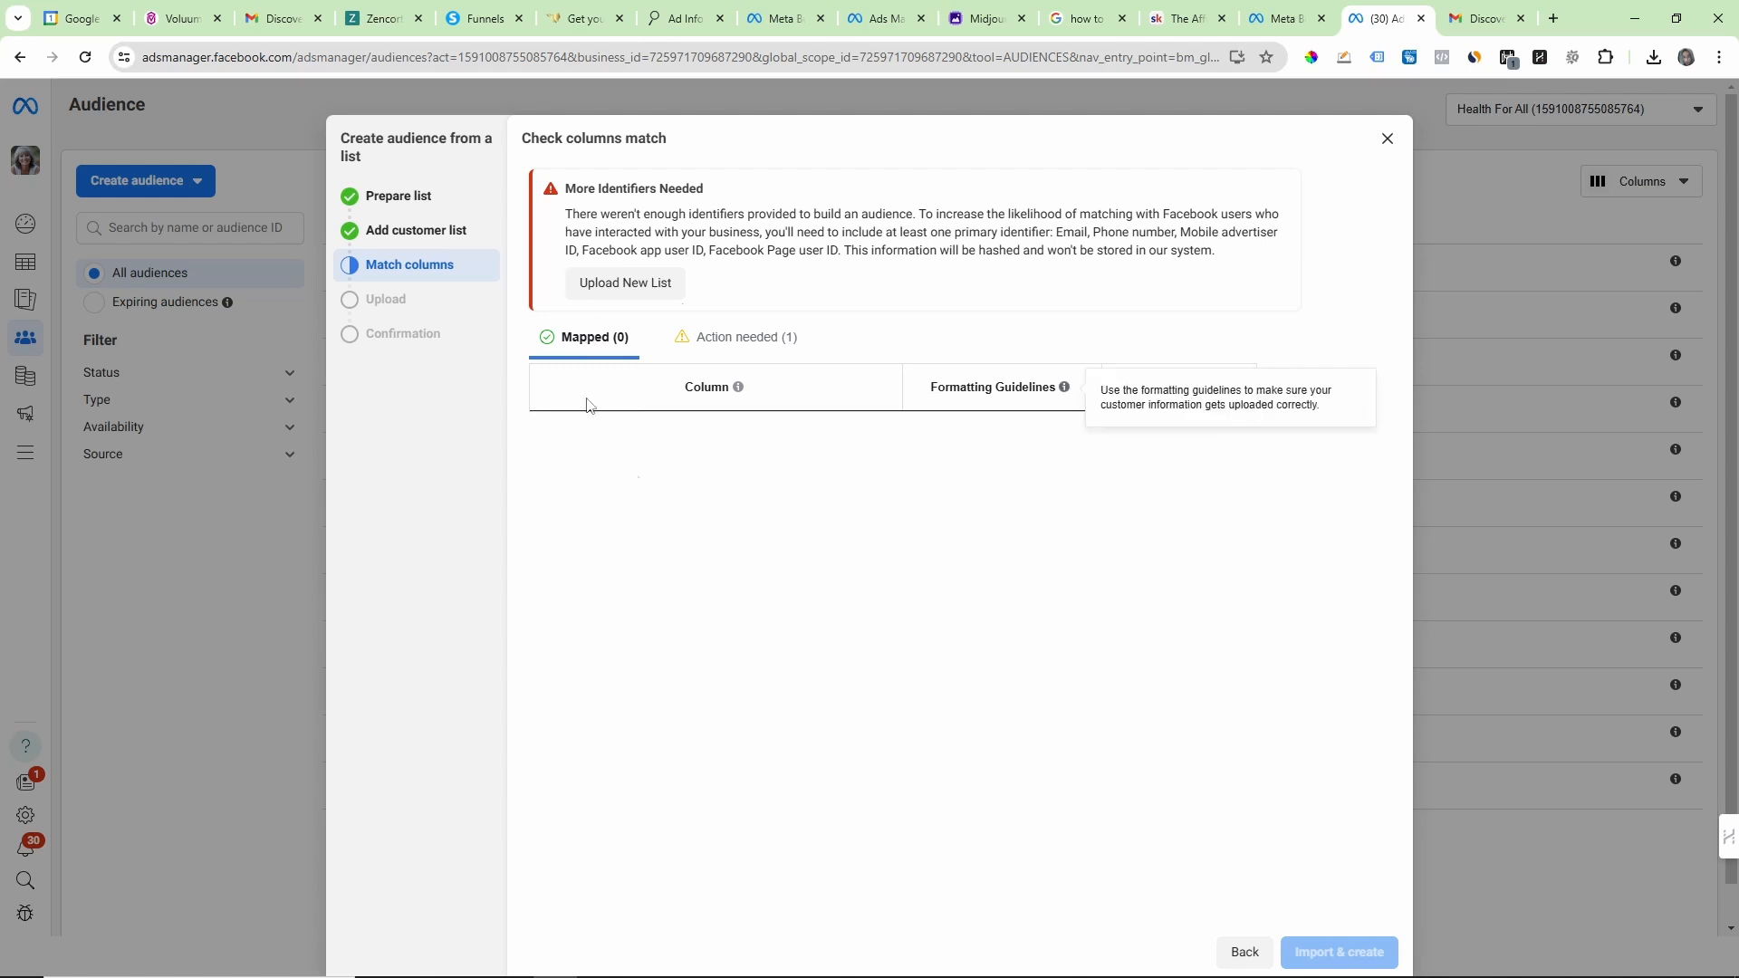
Step: Check the column needing action, then inspect the hashed entries in Tinnitus Customers Hashed.txt in Notepad and close the file
click(740, 344)
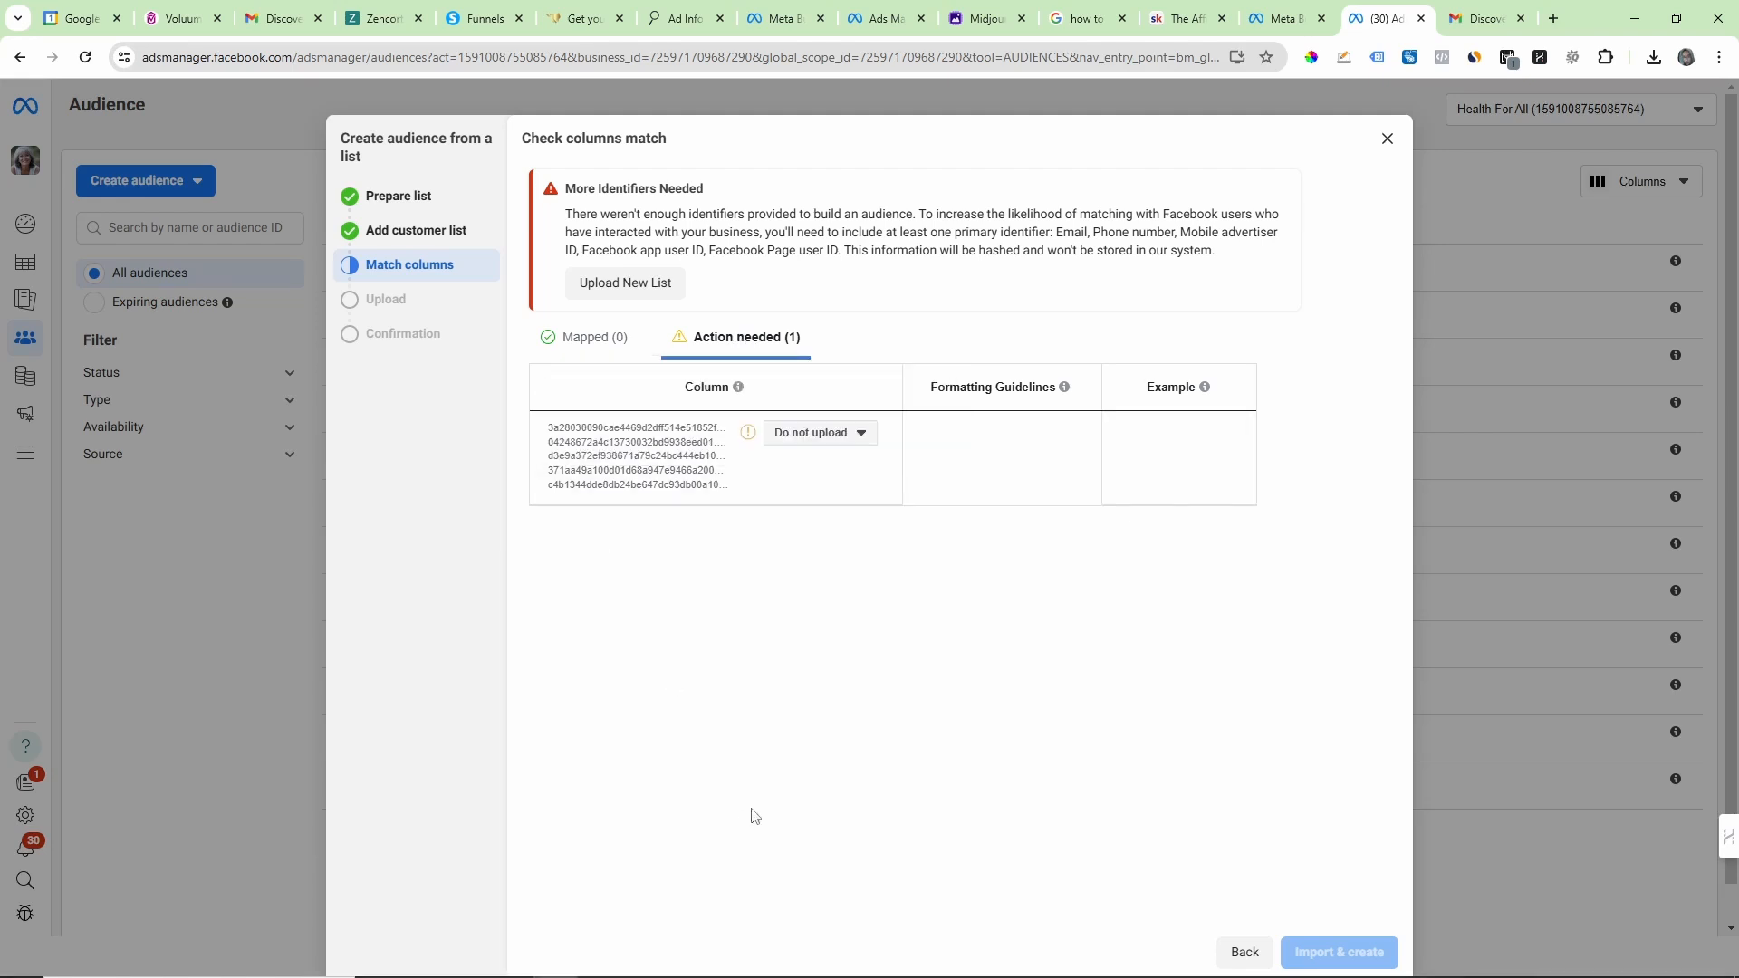
click(479, 959)
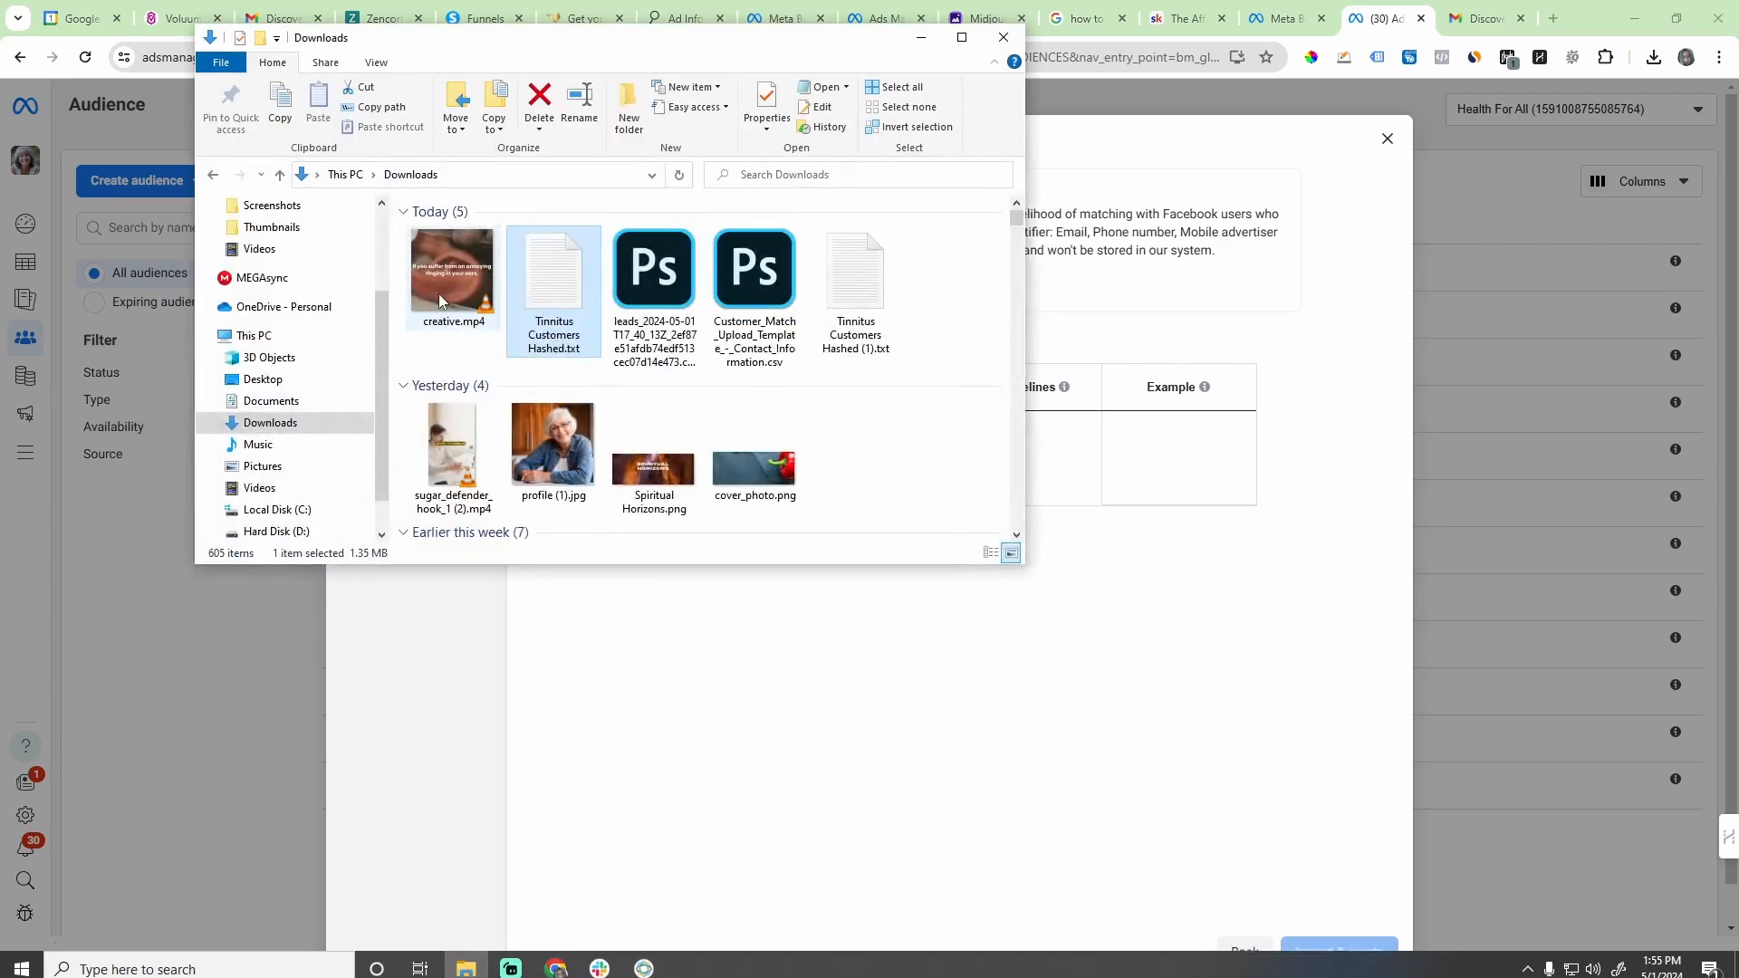
double_click(534, 304)
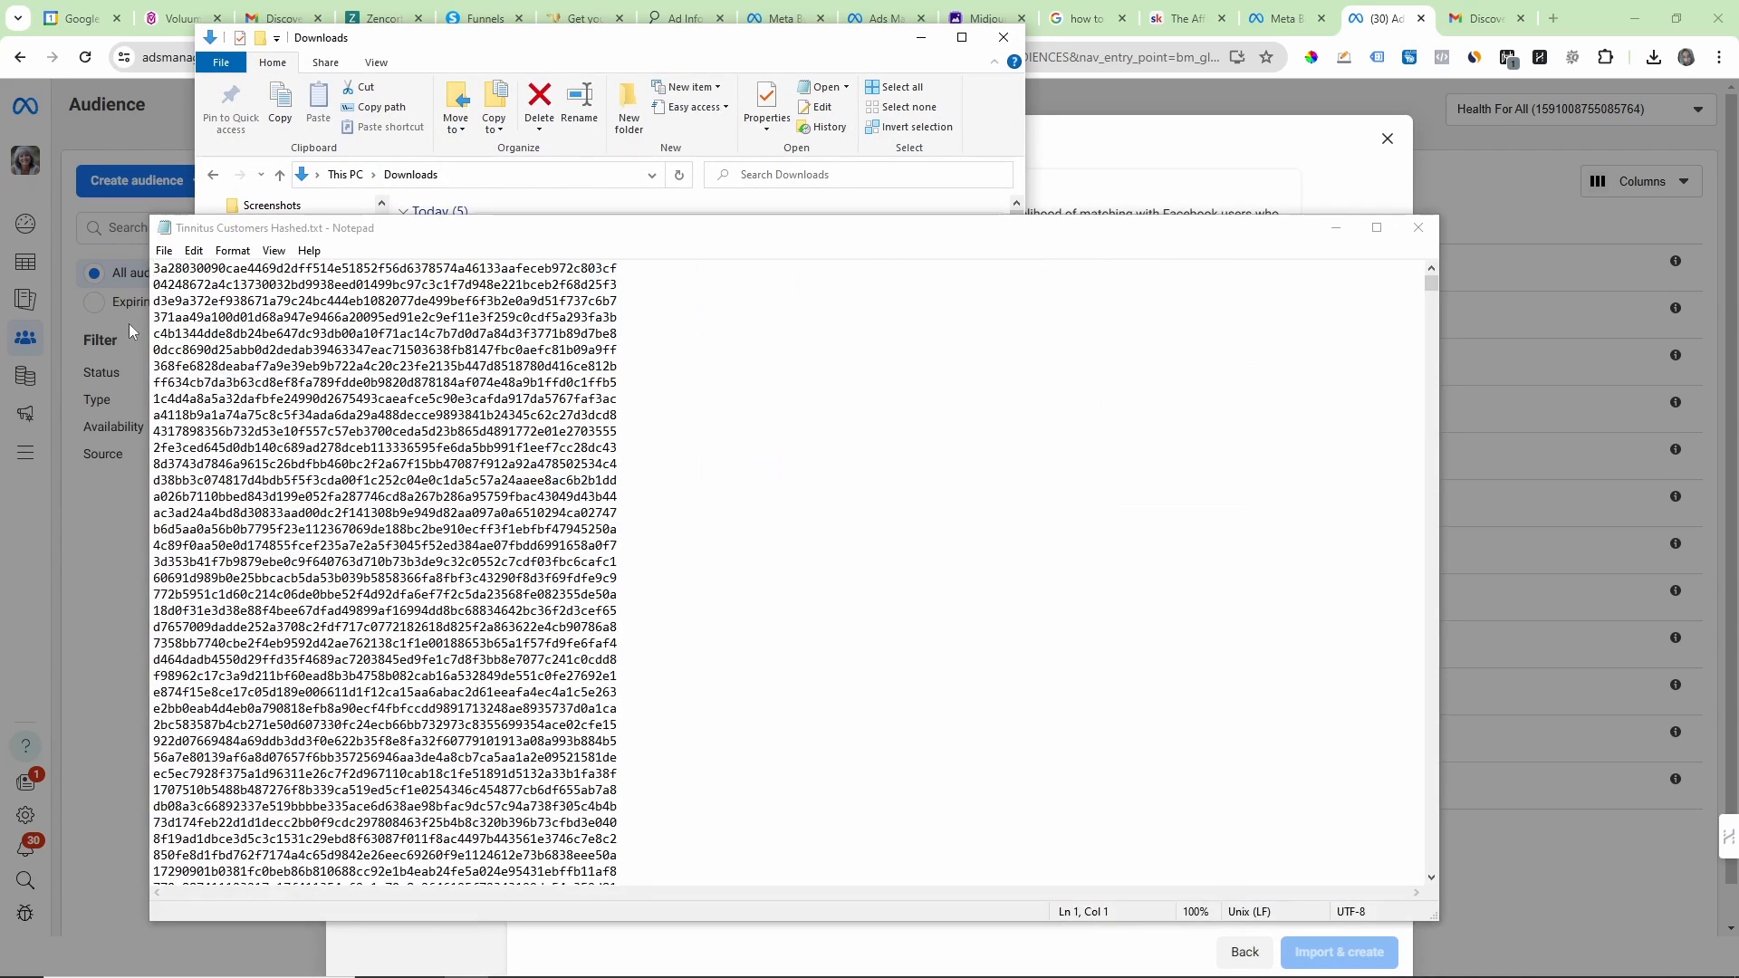
drag(153, 283, 740, 891)
click(696, 691)
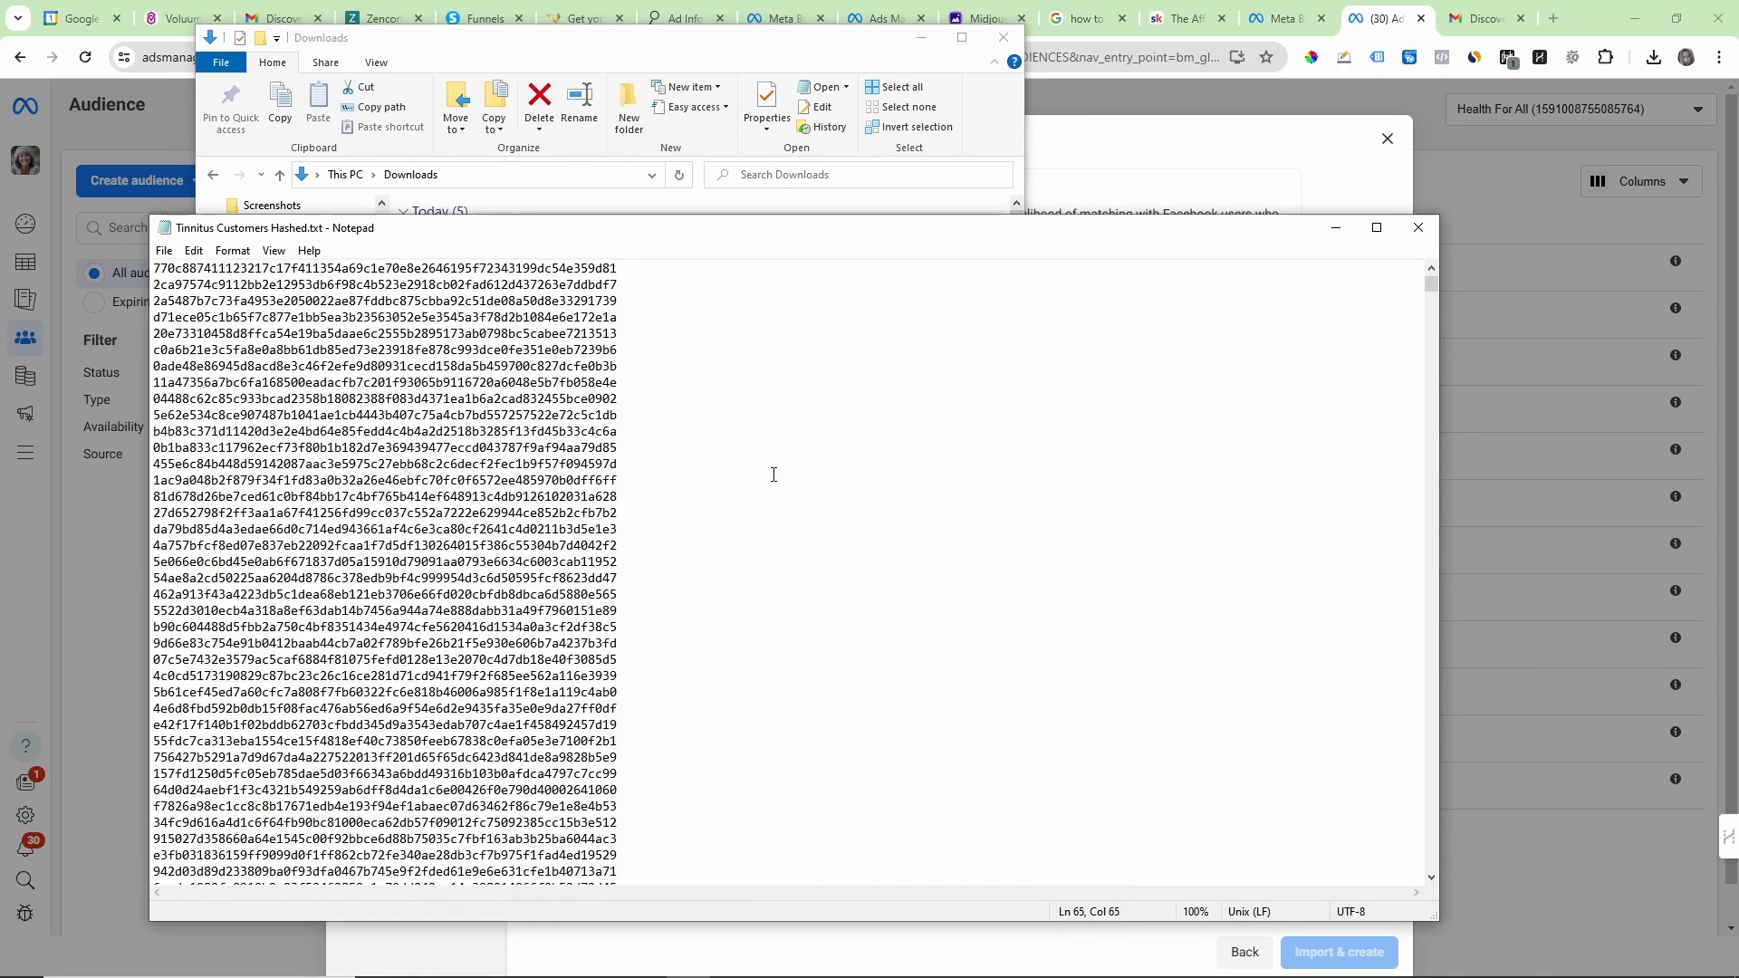
click(1418, 227)
click(921, 37)
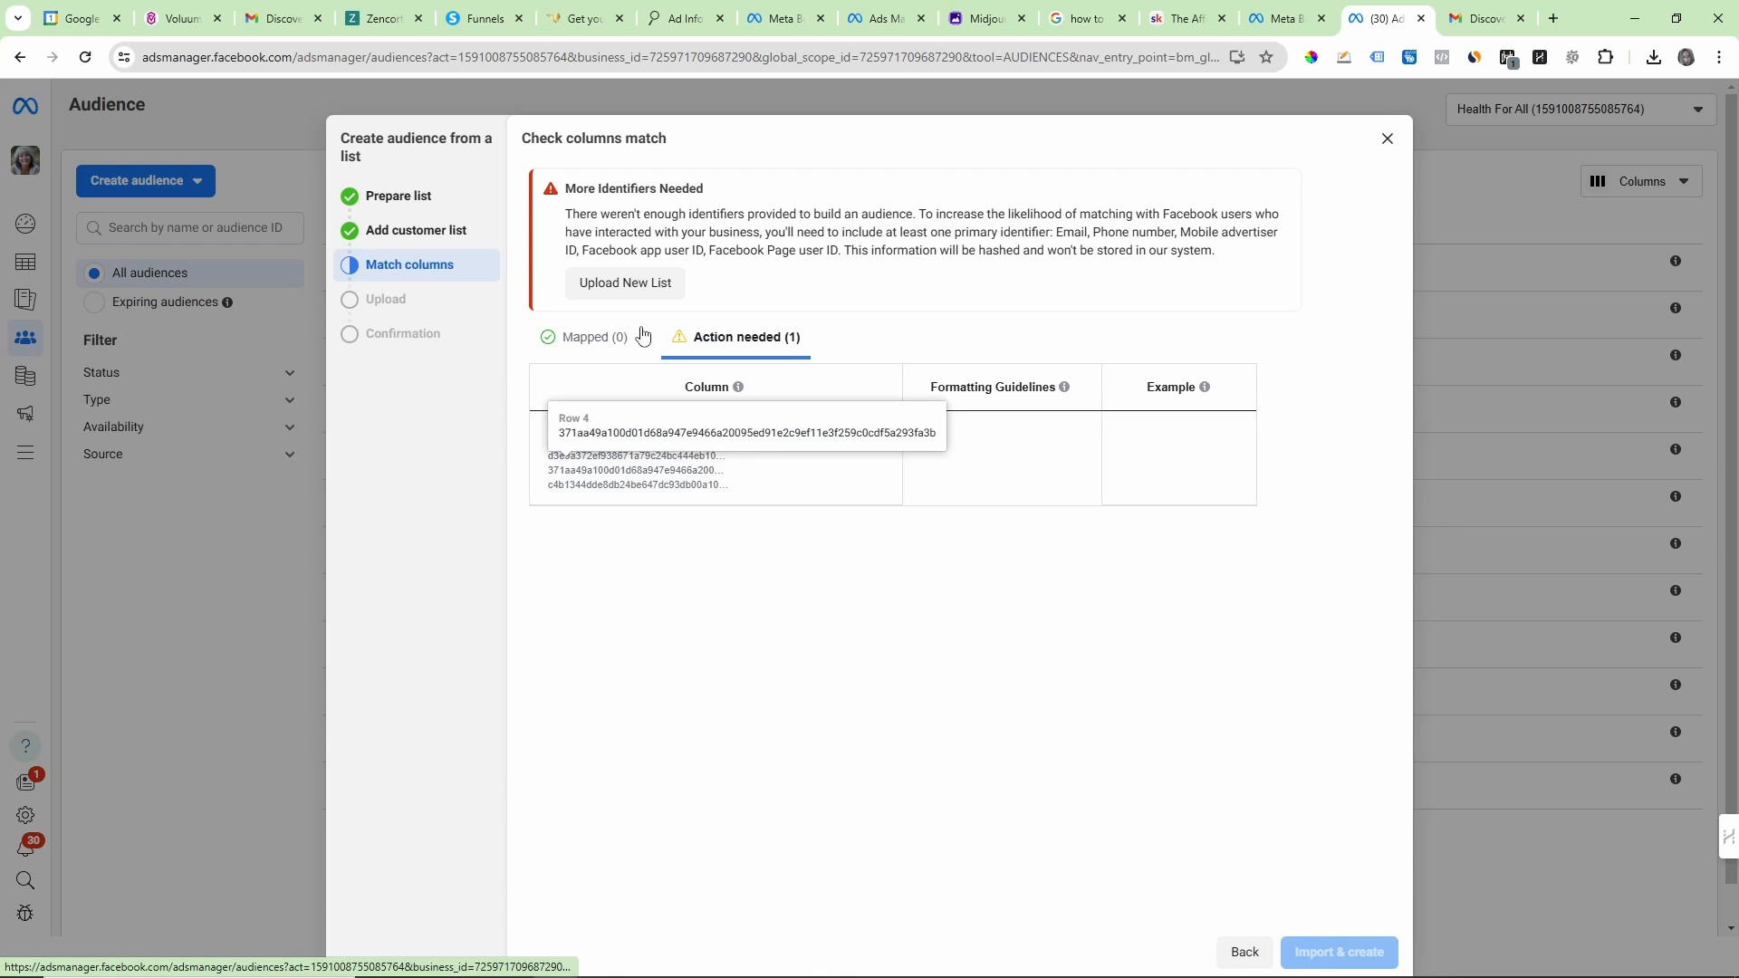
Step: Map the hashed column to Email, import the list to create the custom audience, and highlight the uploaded row count
click(572, 341)
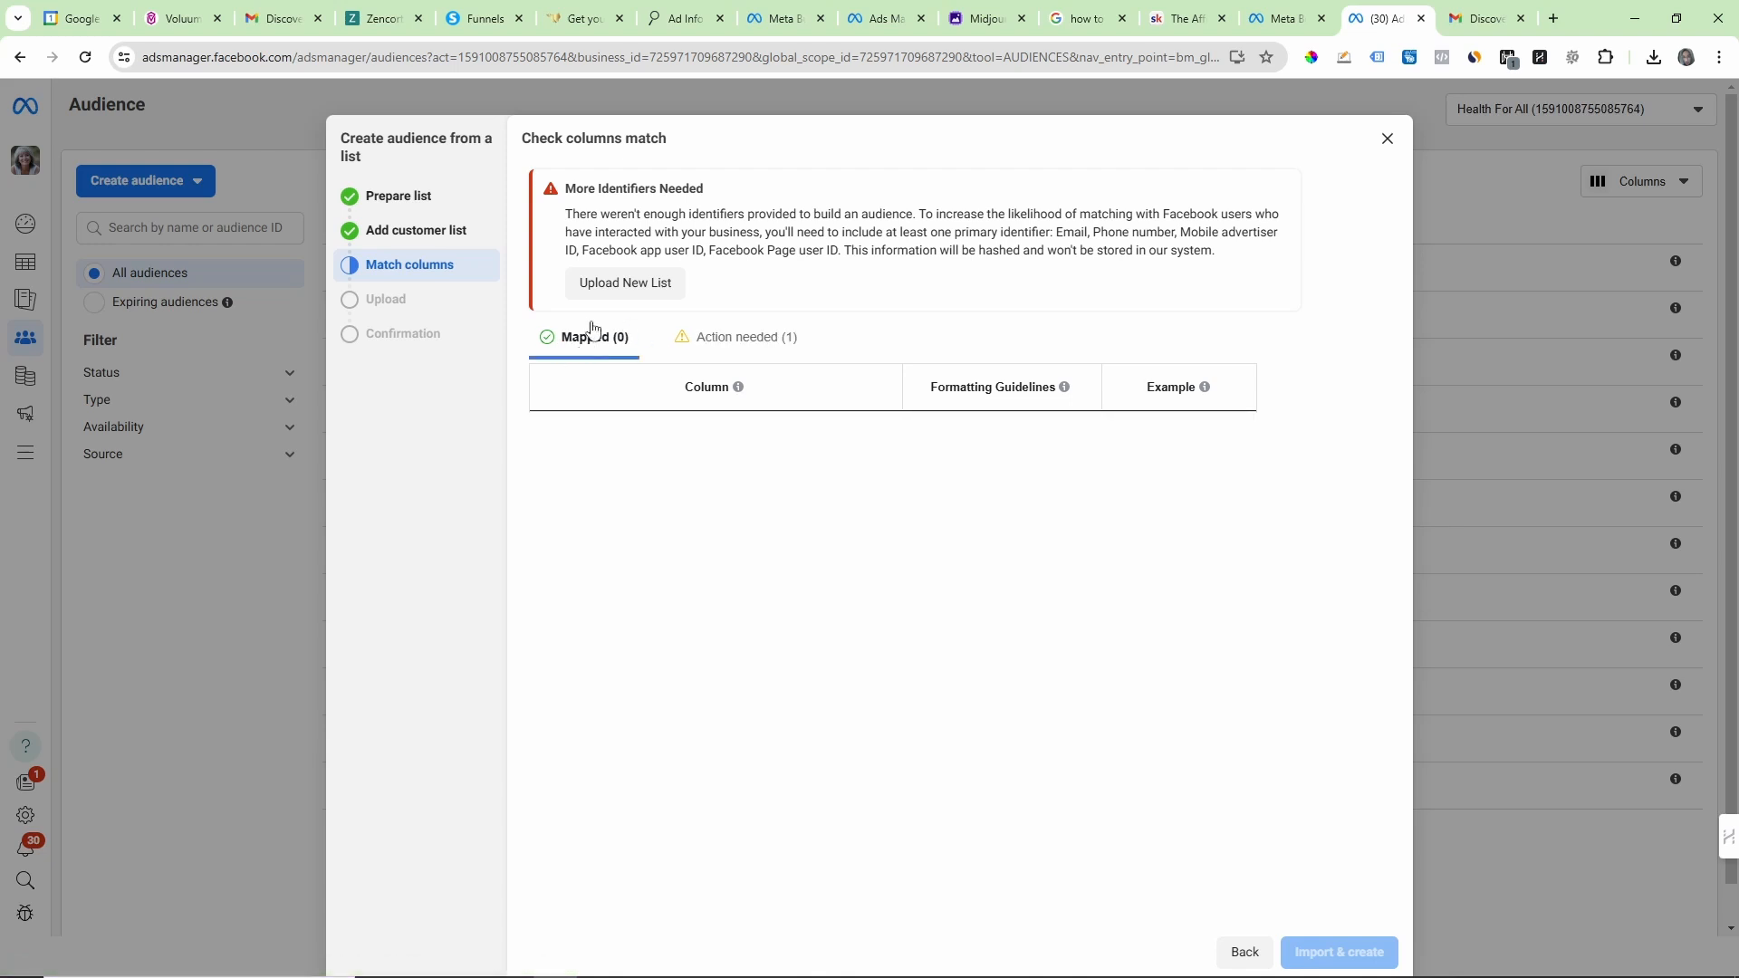
click(673, 341)
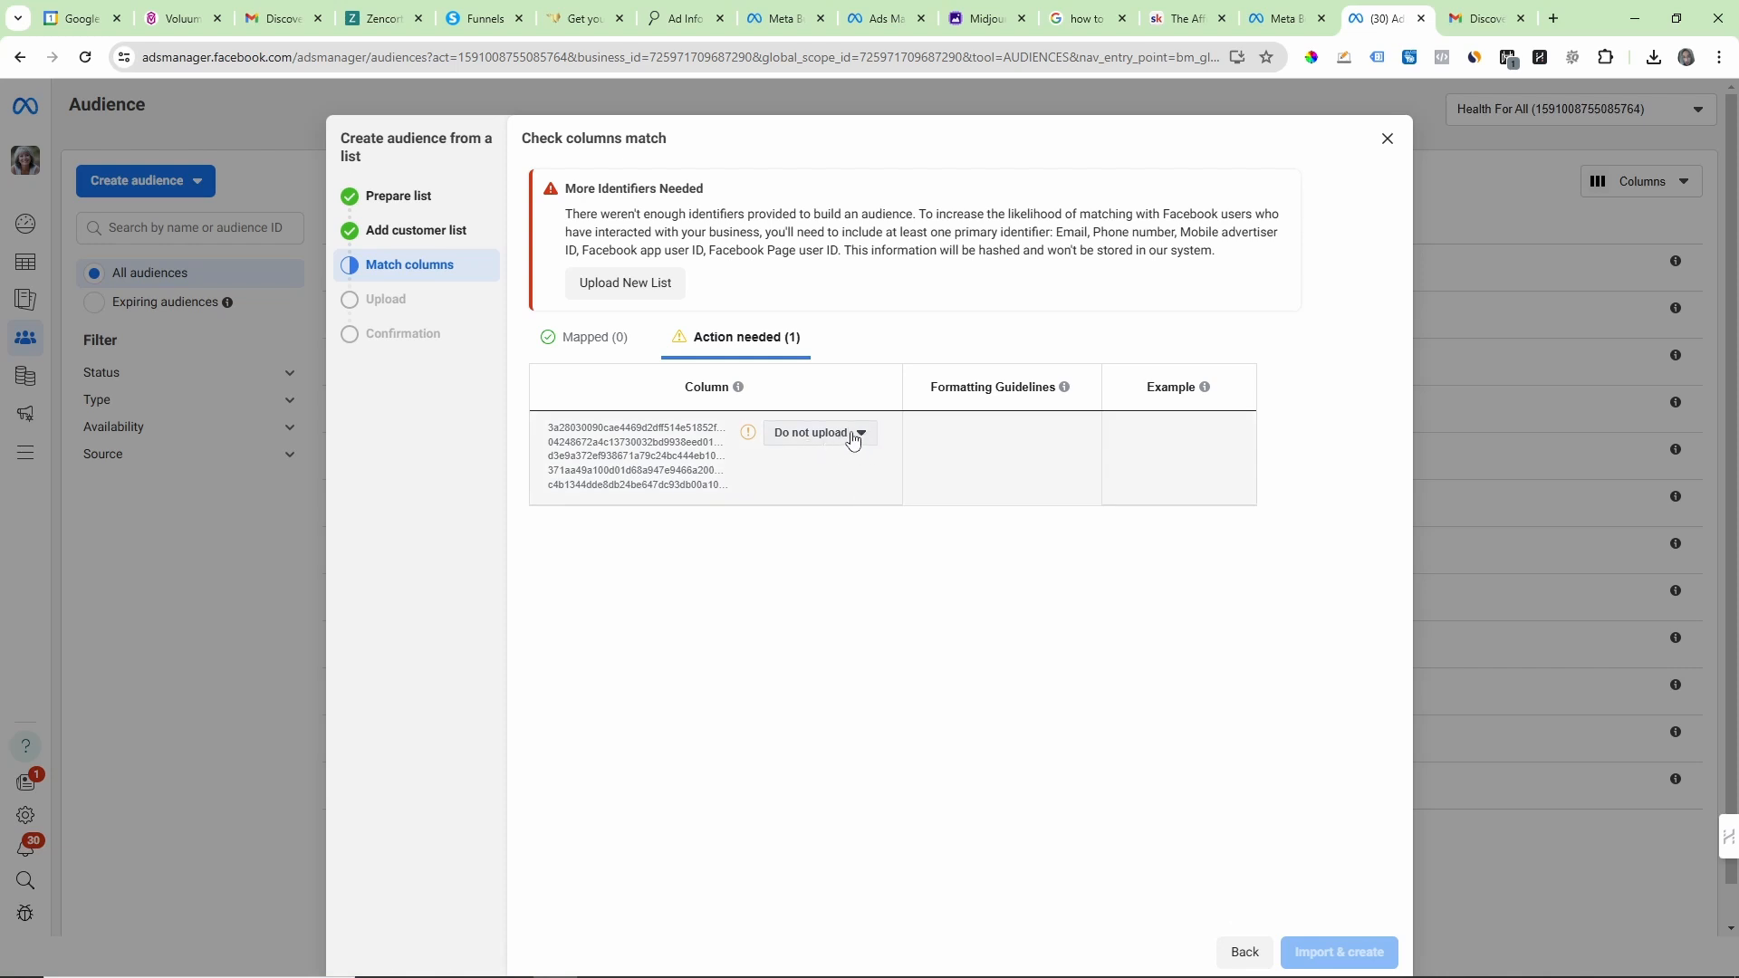
click(856, 442)
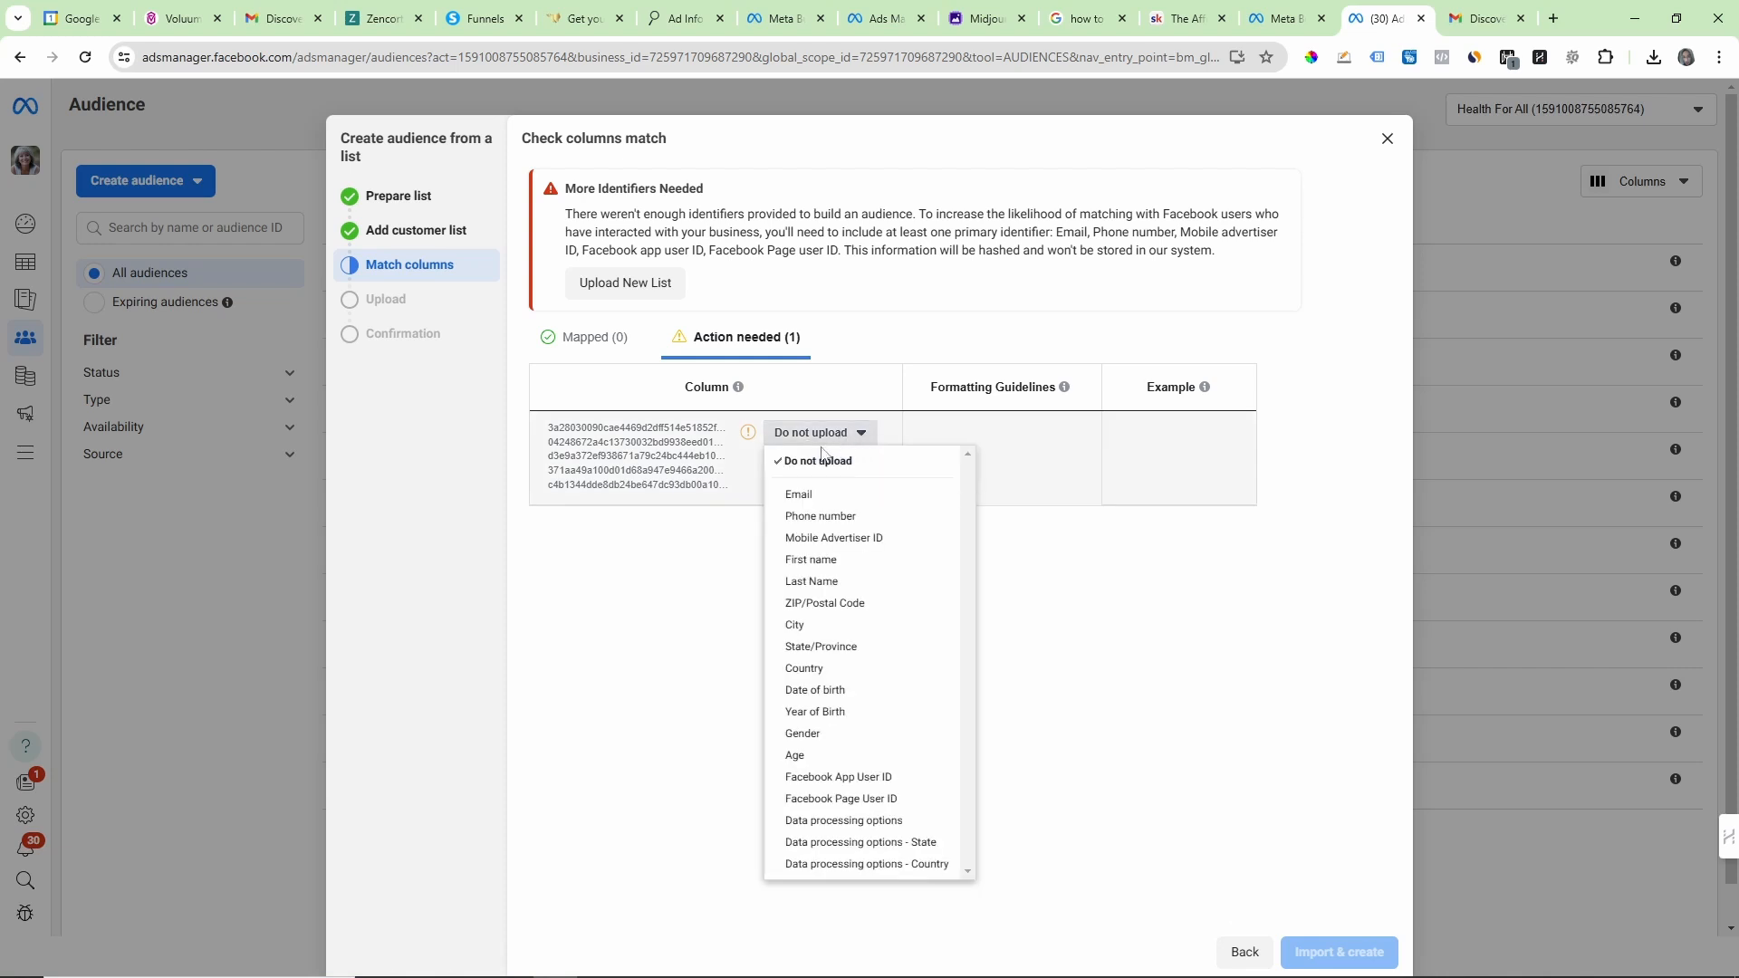
click(801, 496)
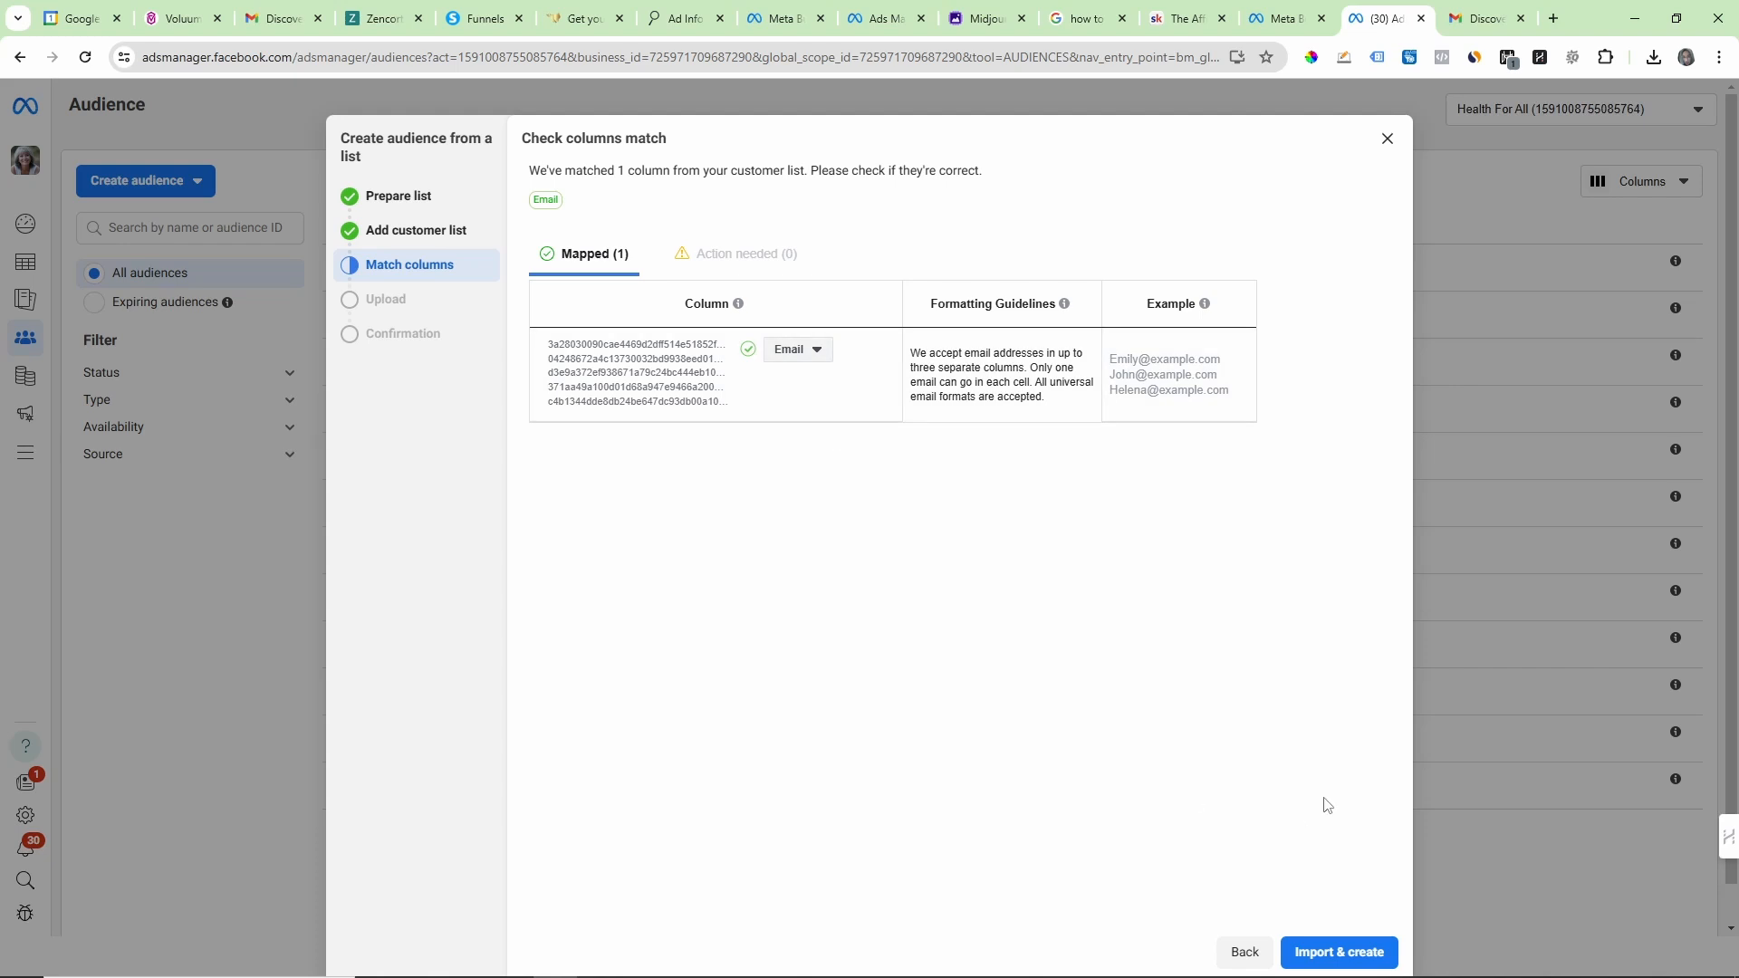
click(1338, 954)
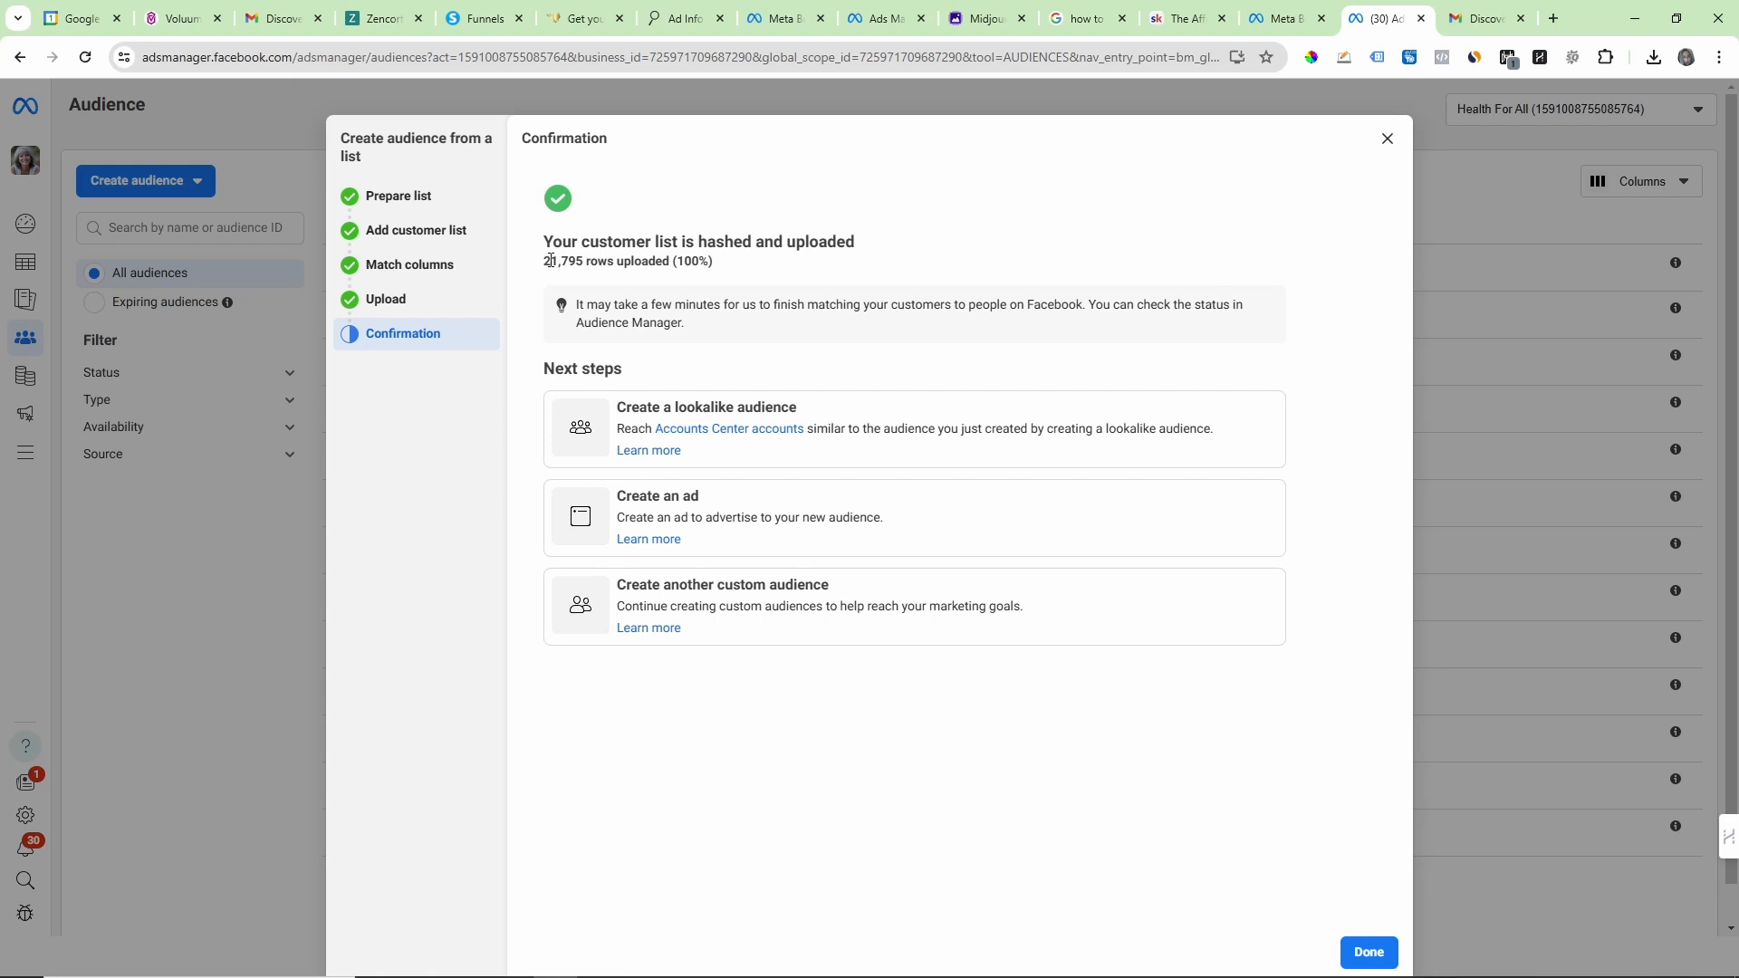
drag(541, 262, 586, 263)
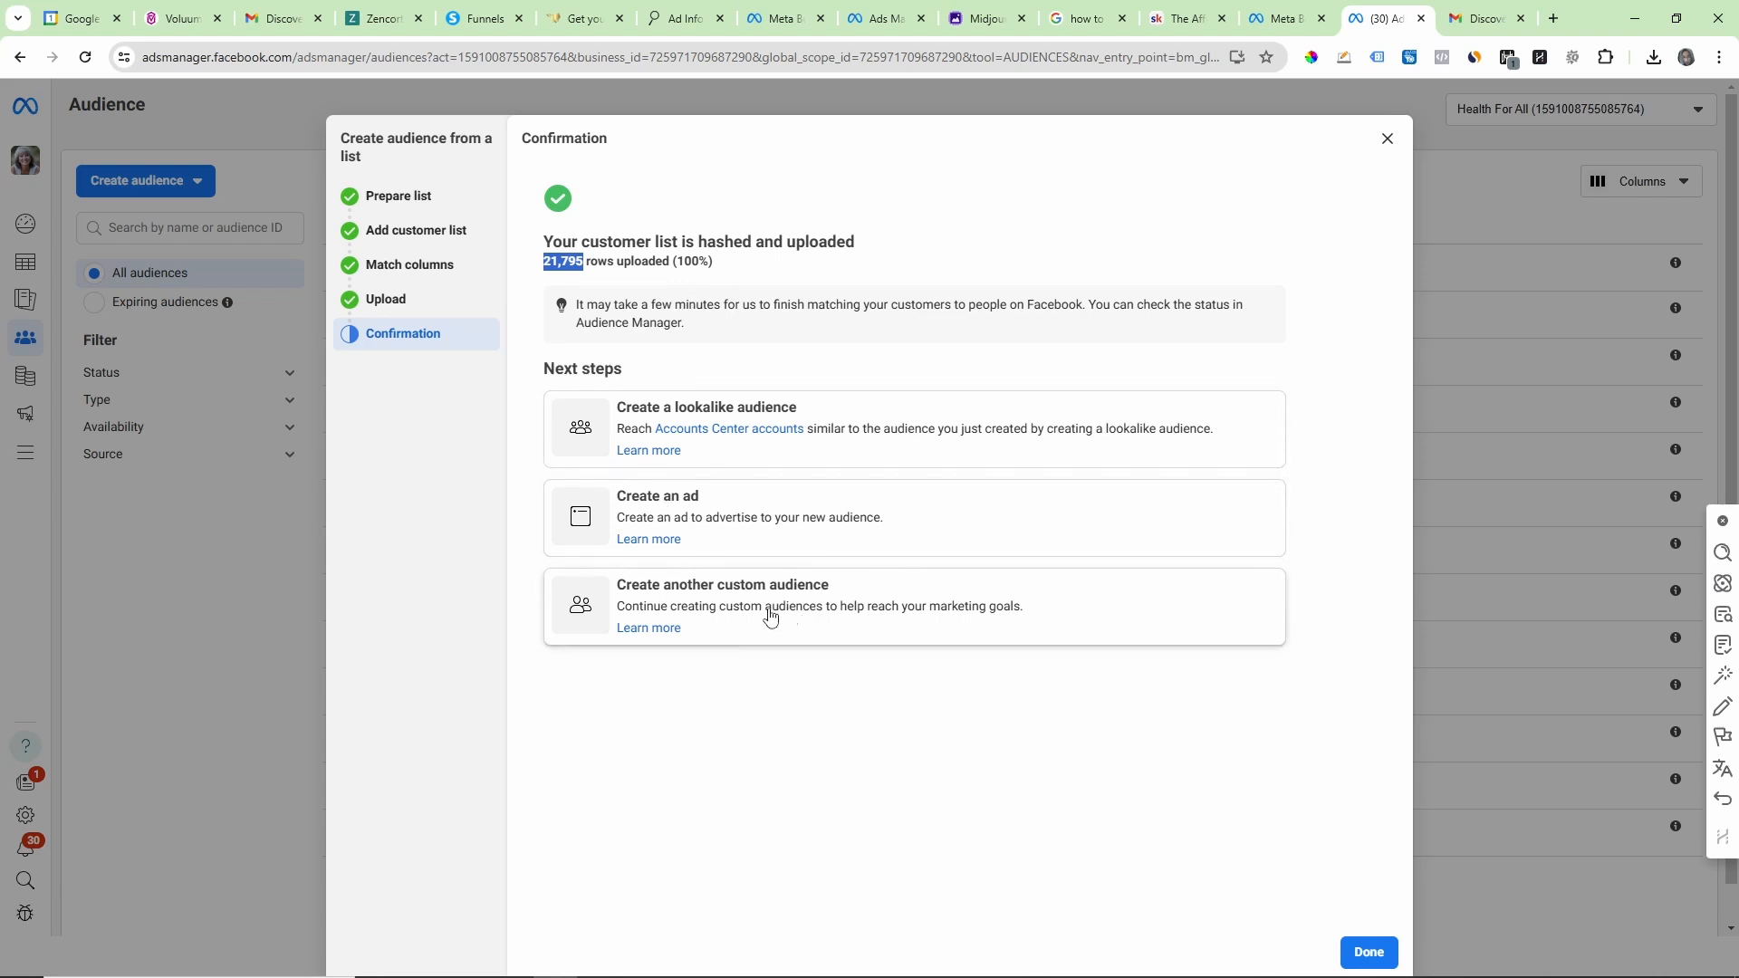
Step: Start a lookalike audience from the uploaded Tinnitus customer list and try to remove "(1)" from the source name
click(855, 432)
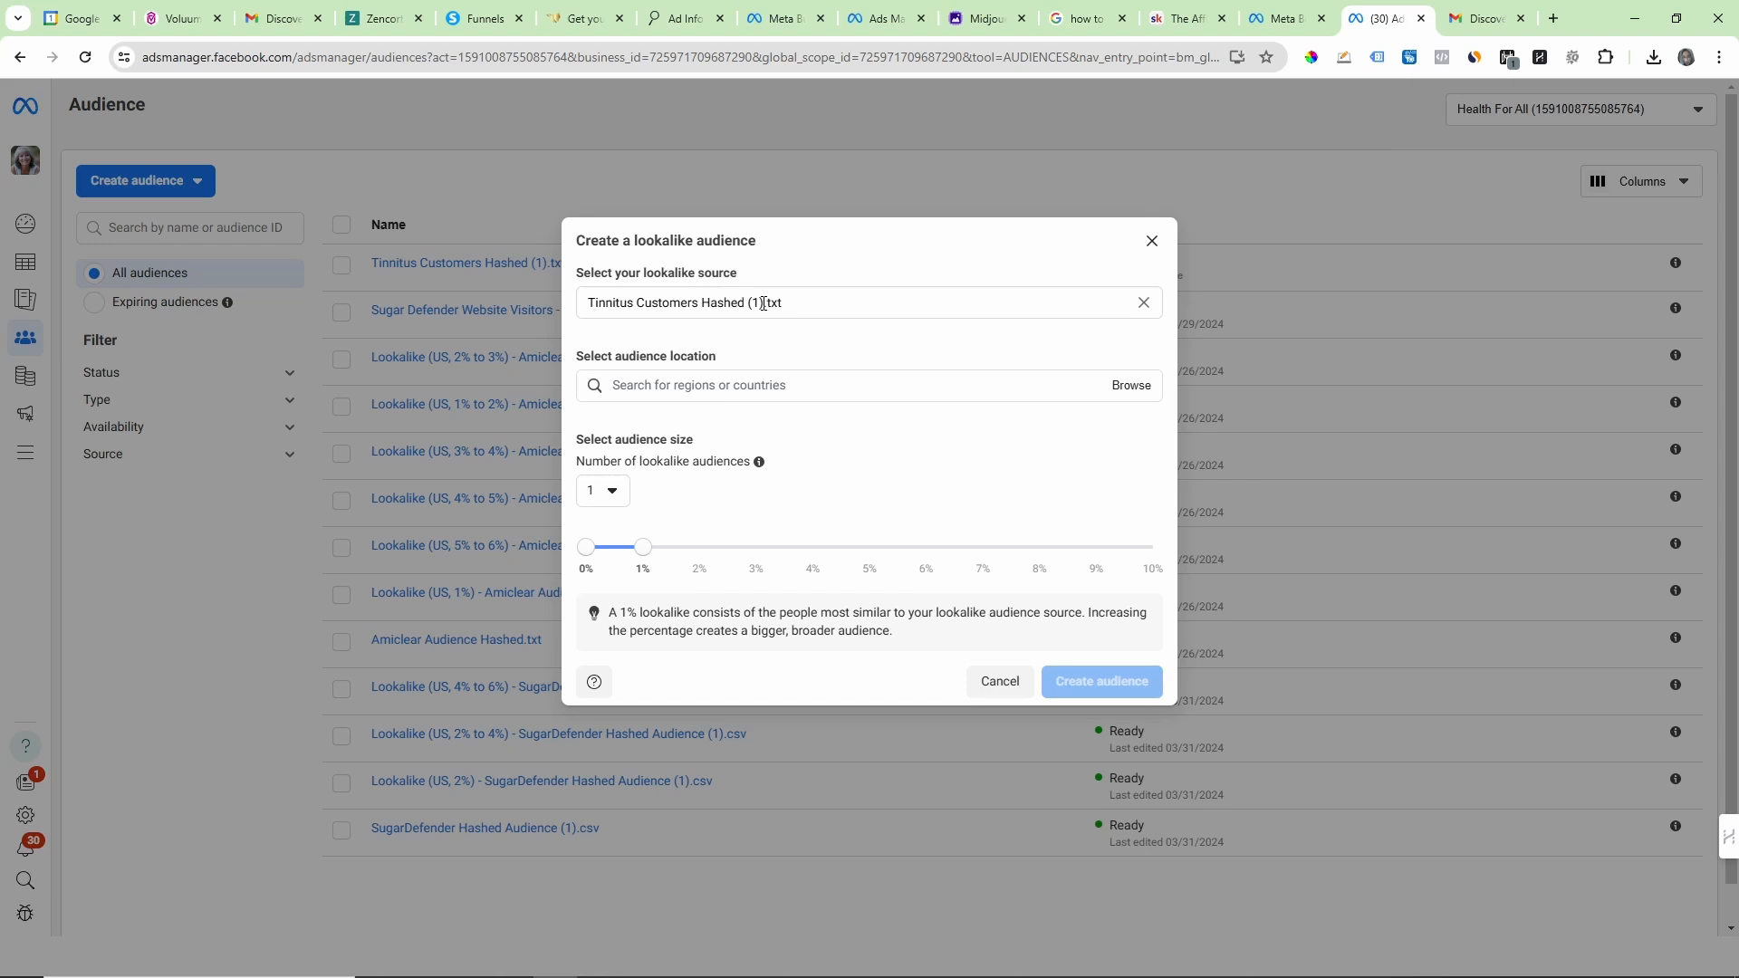
double_click(763, 302)
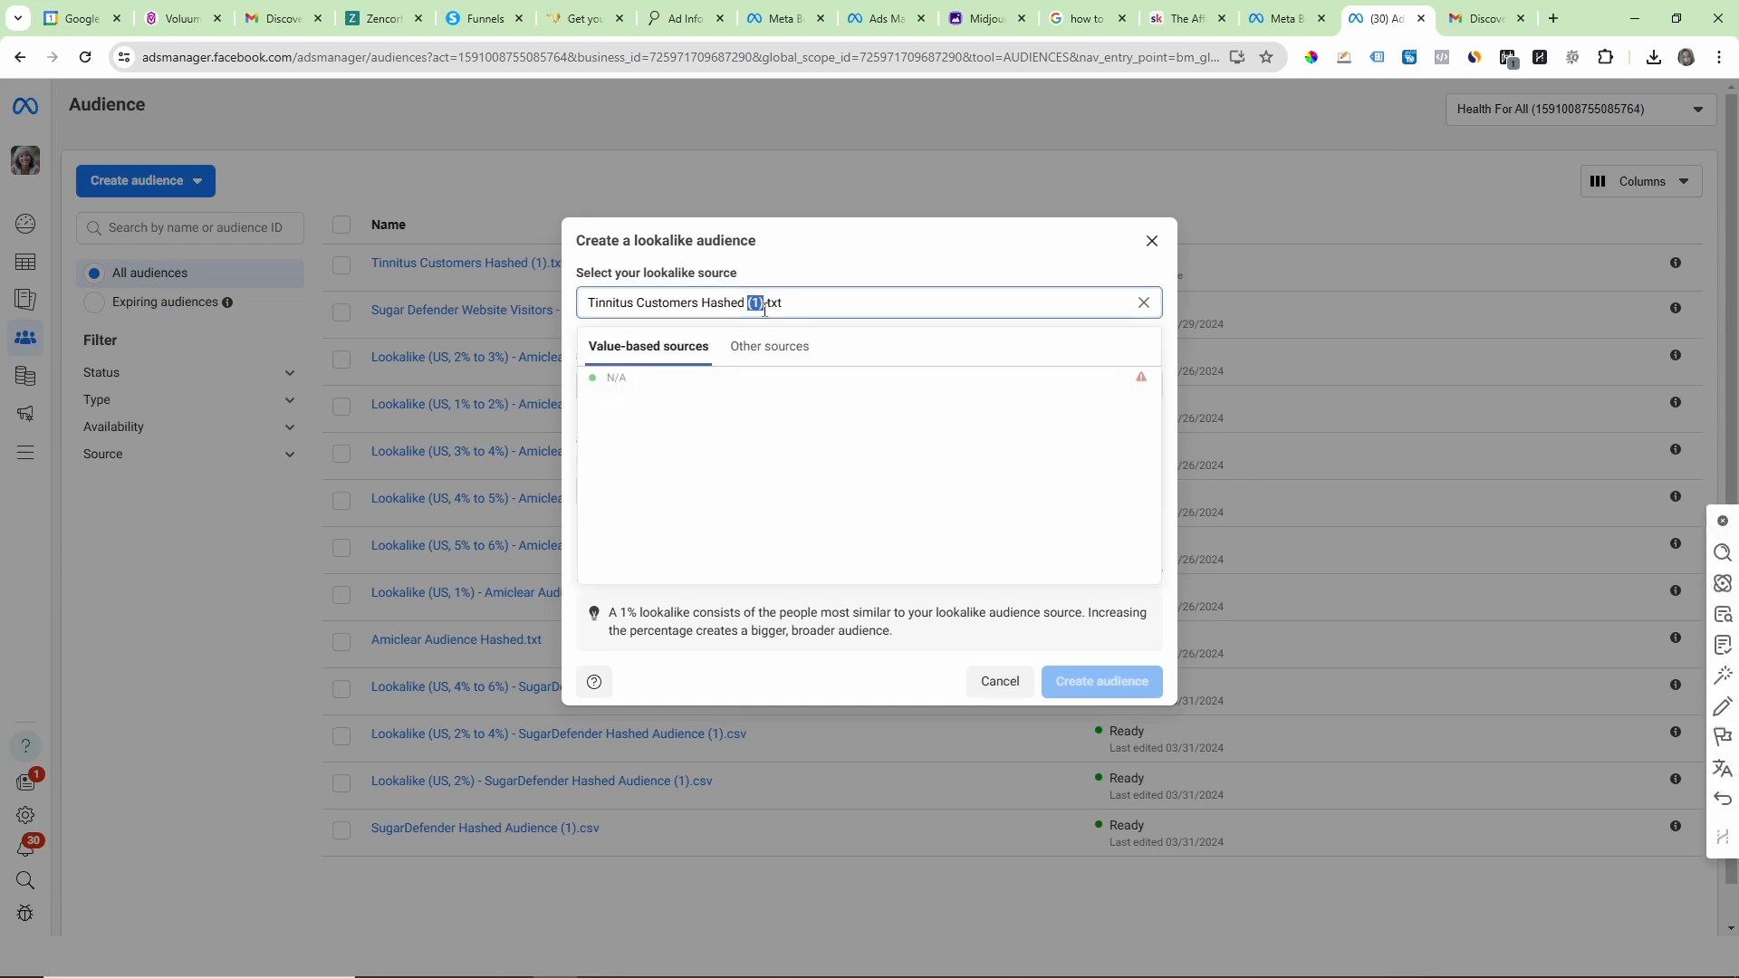
key(BackSpace)
click(841, 271)
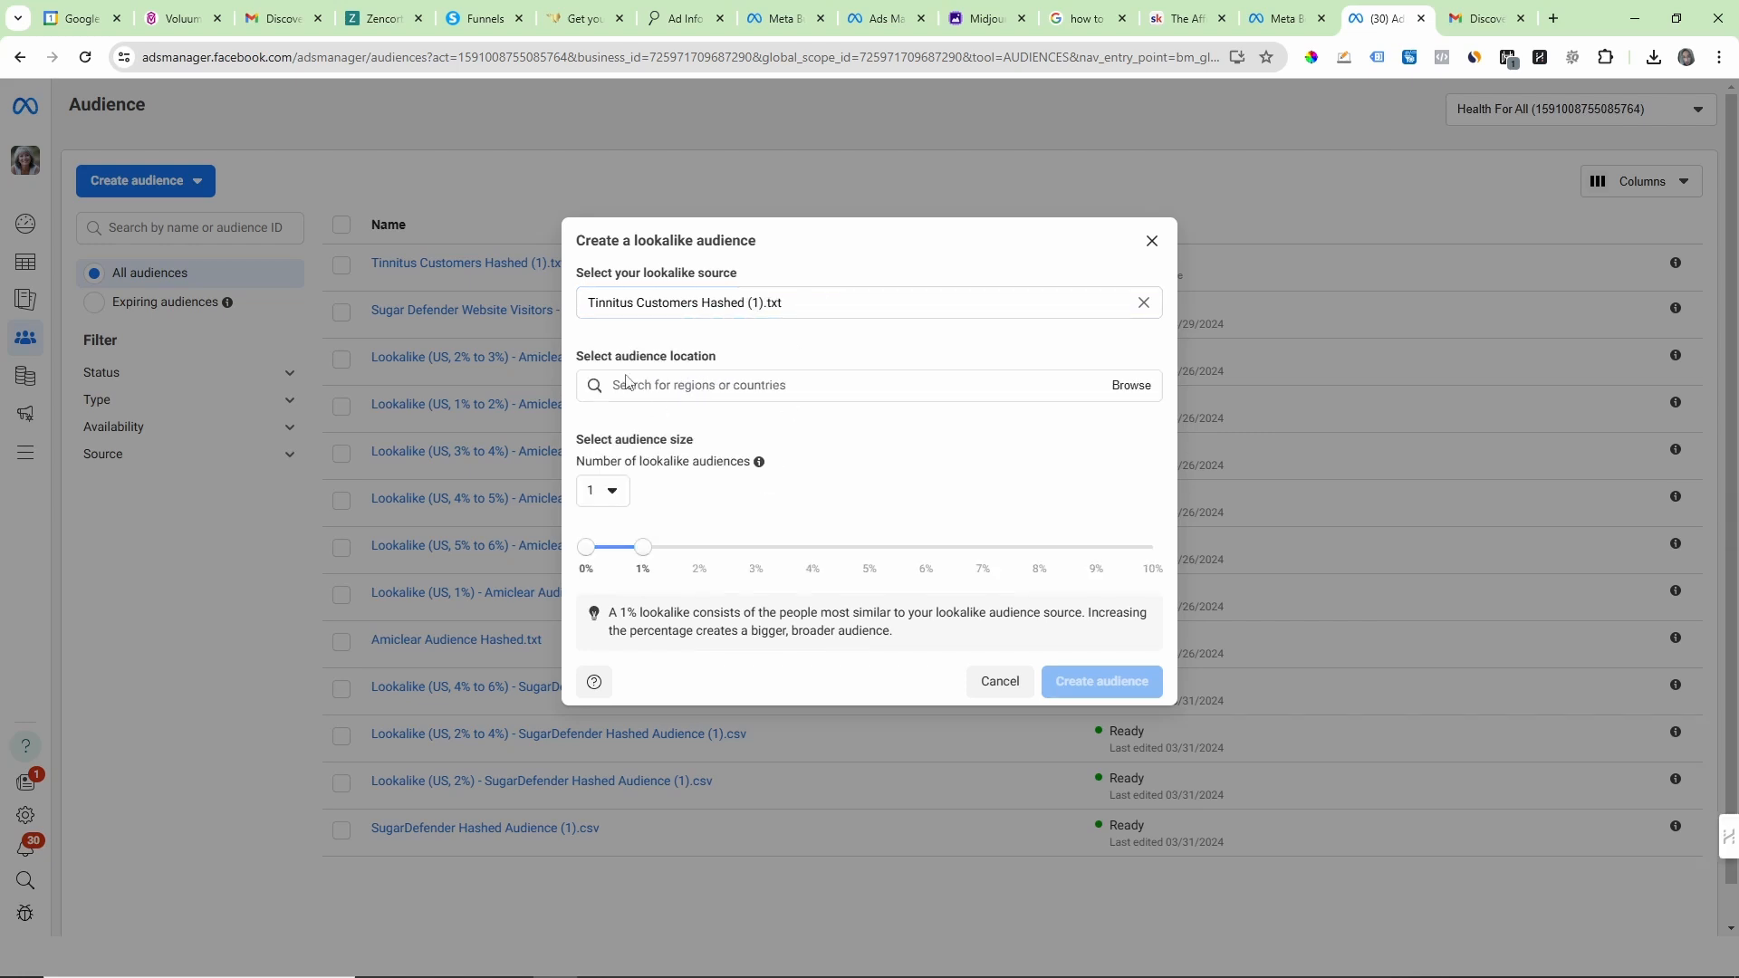
Step: Set the lookalike audience location to Canada and the United States under the North America countries
click(723, 386)
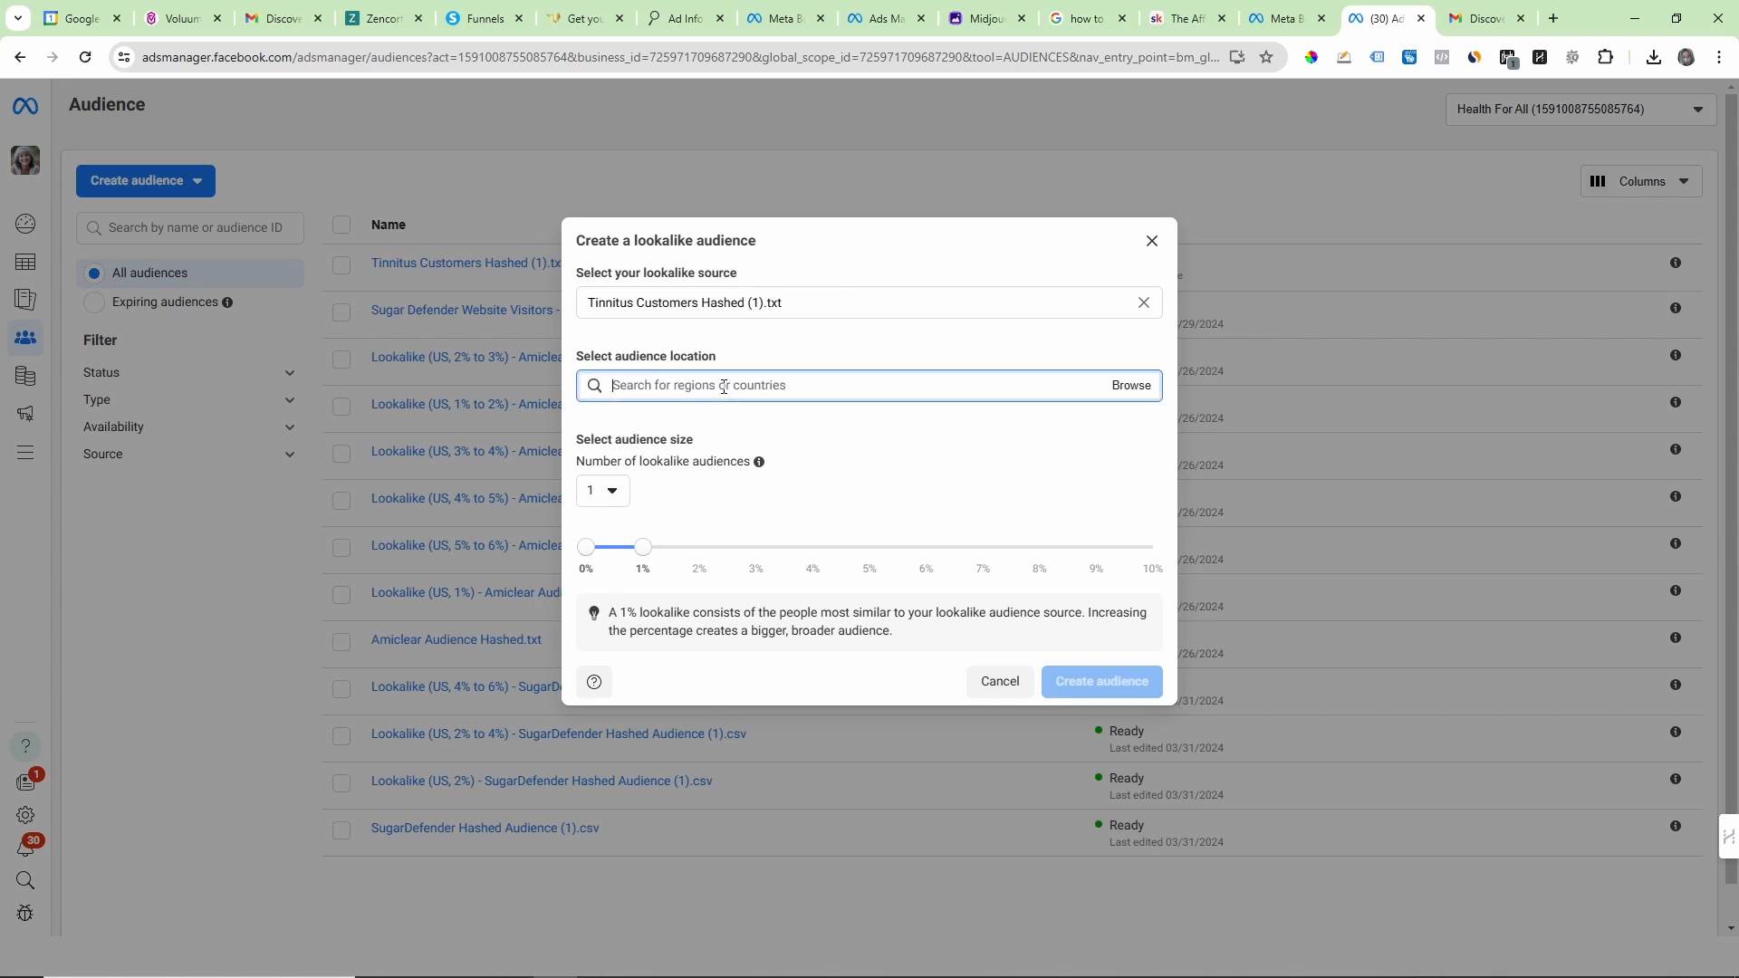
click(1115, 393)
click(639, 426)
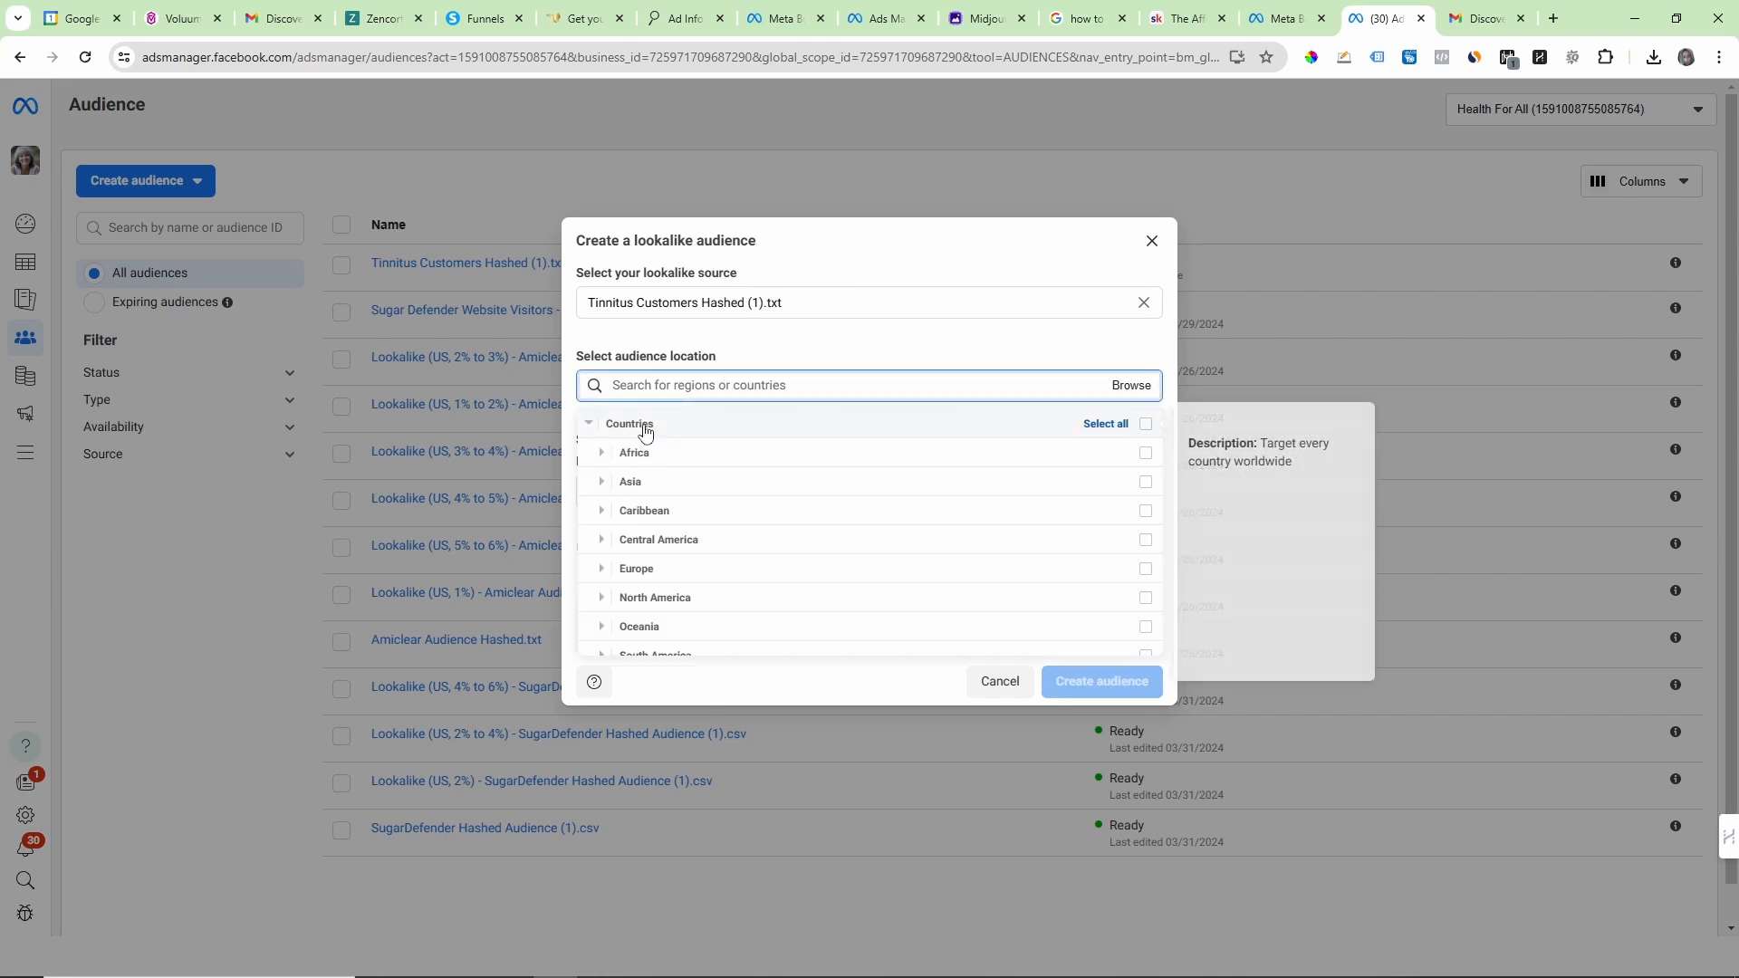
scroll(670, 525, down, 1)
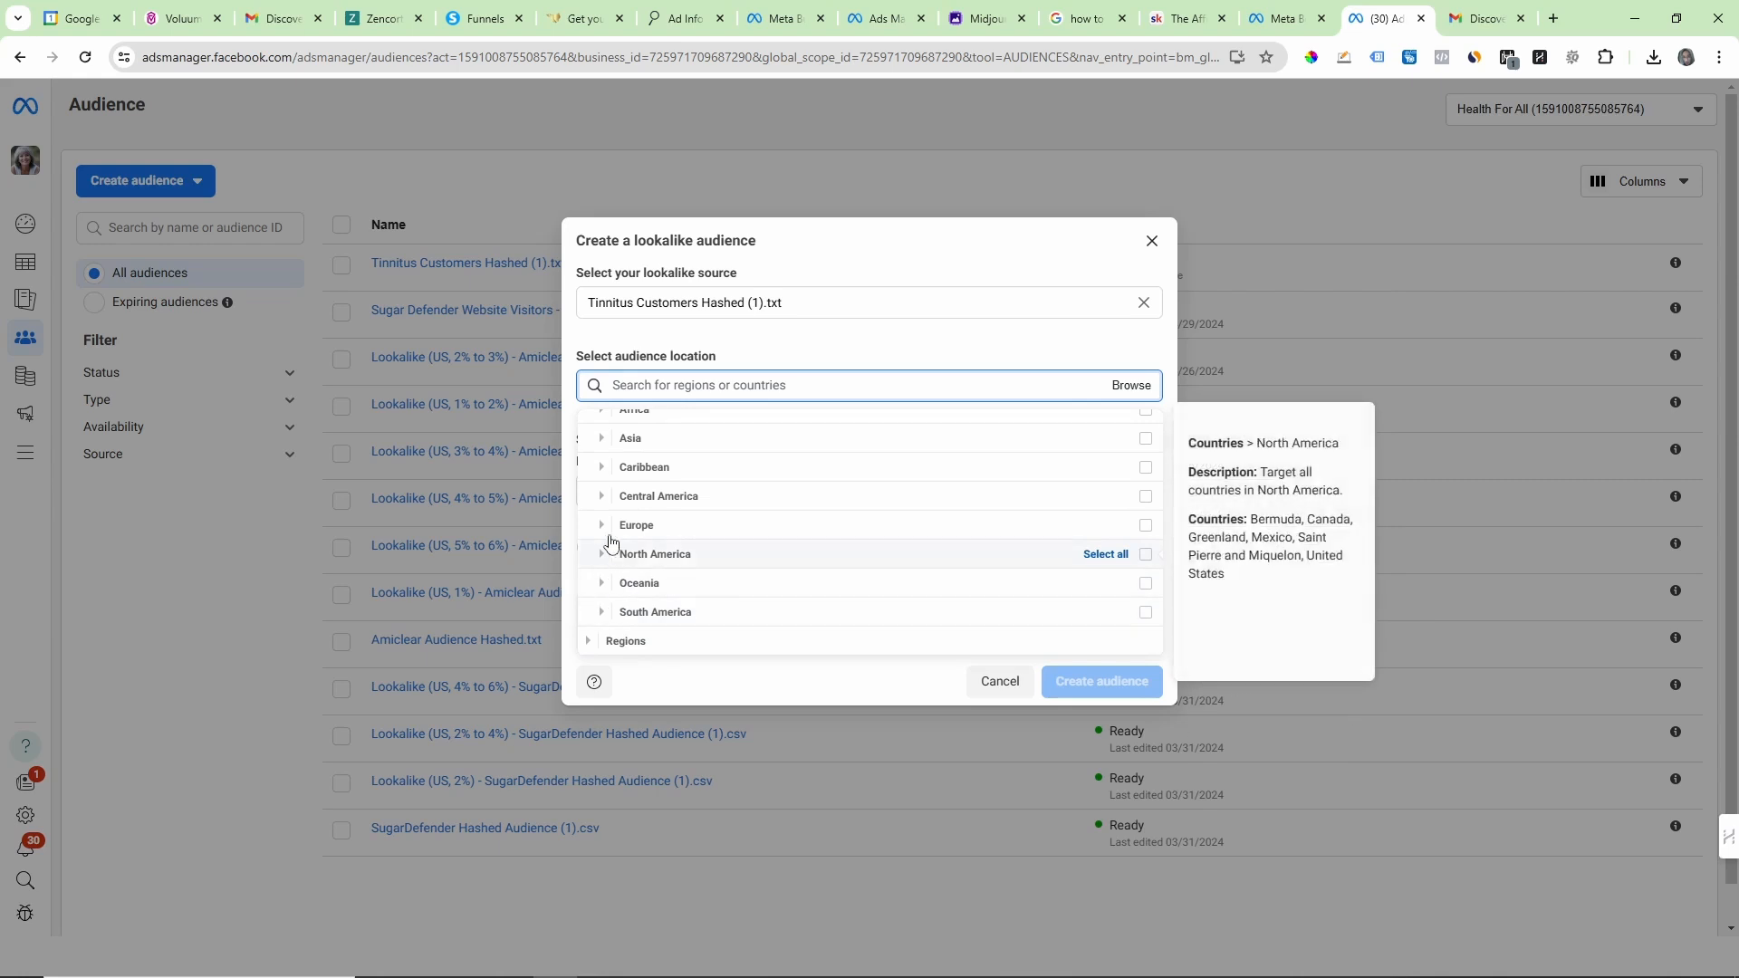
click(605, 553)
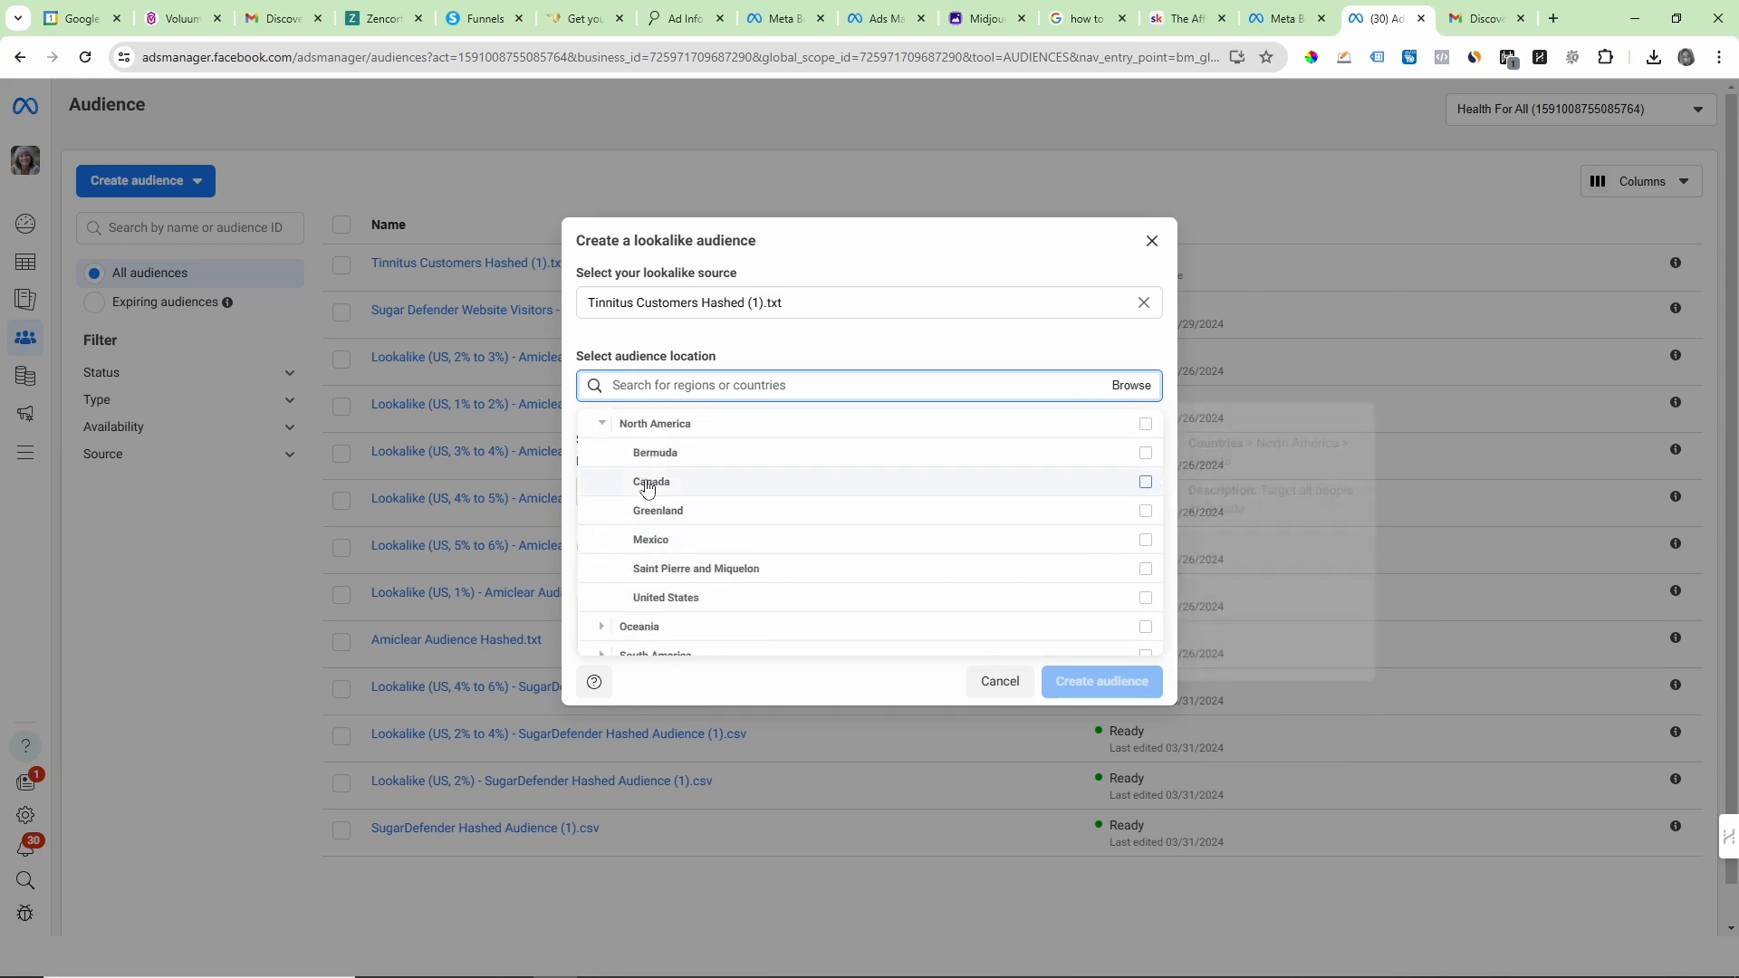
click(613, 493)
click(613, 496)
click(638, 493)
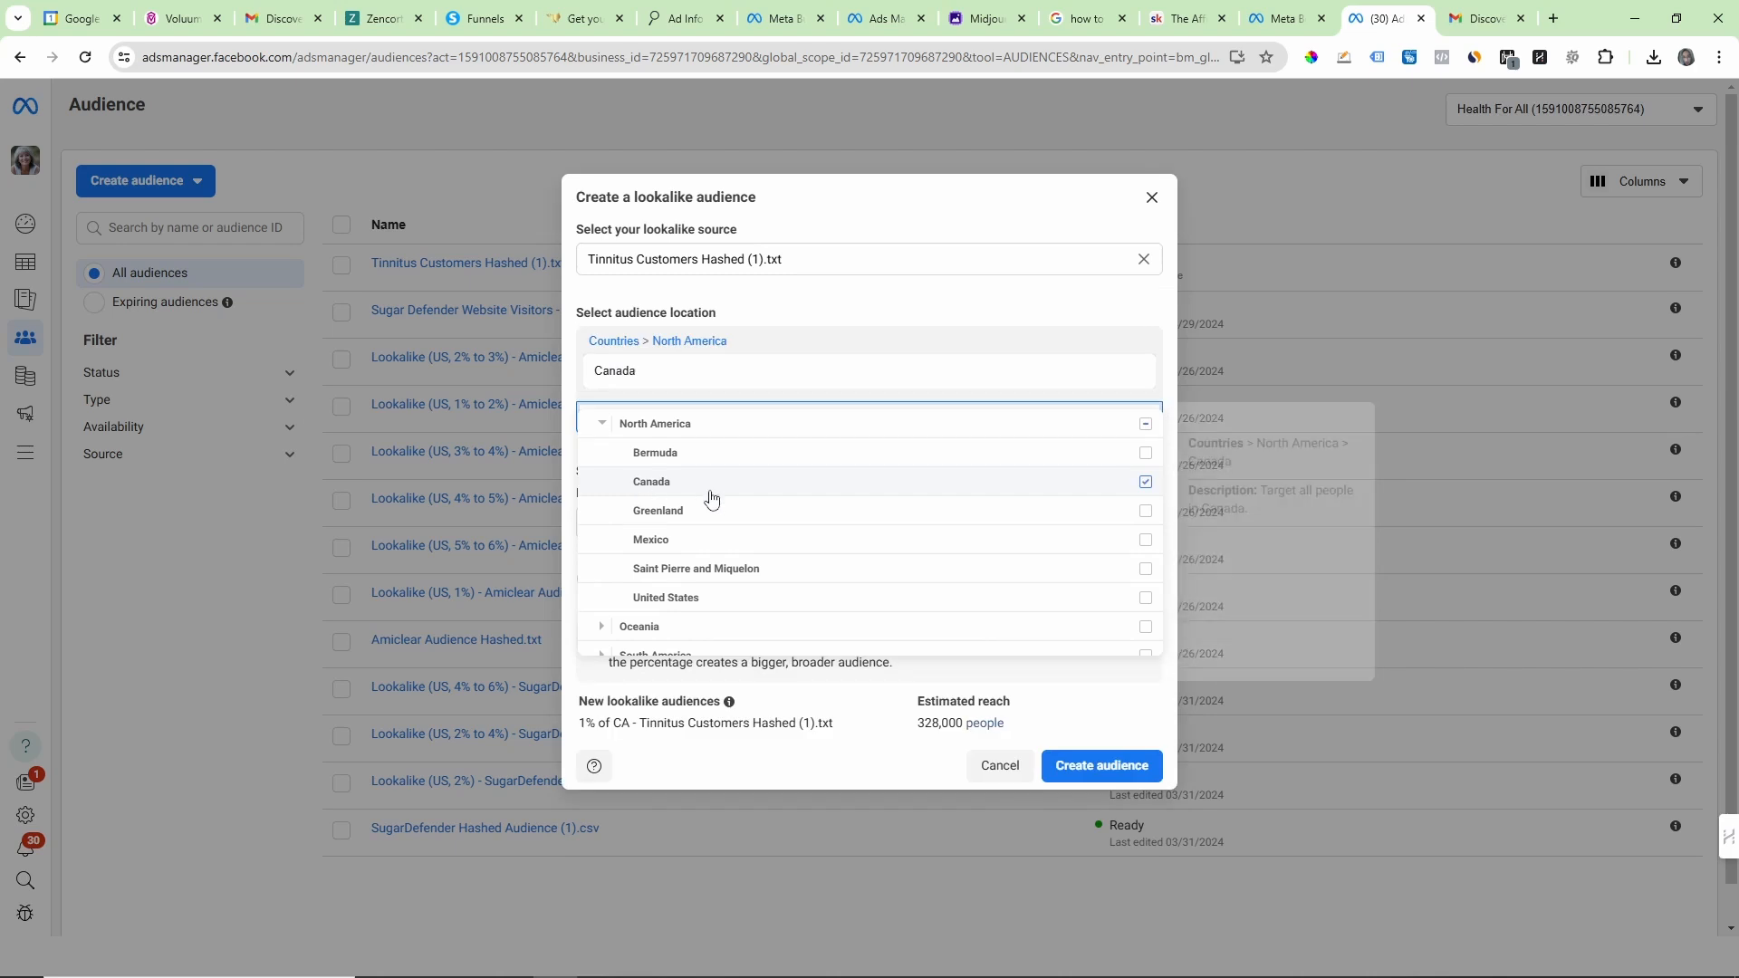
click(689, 596)
click(1001, 289)
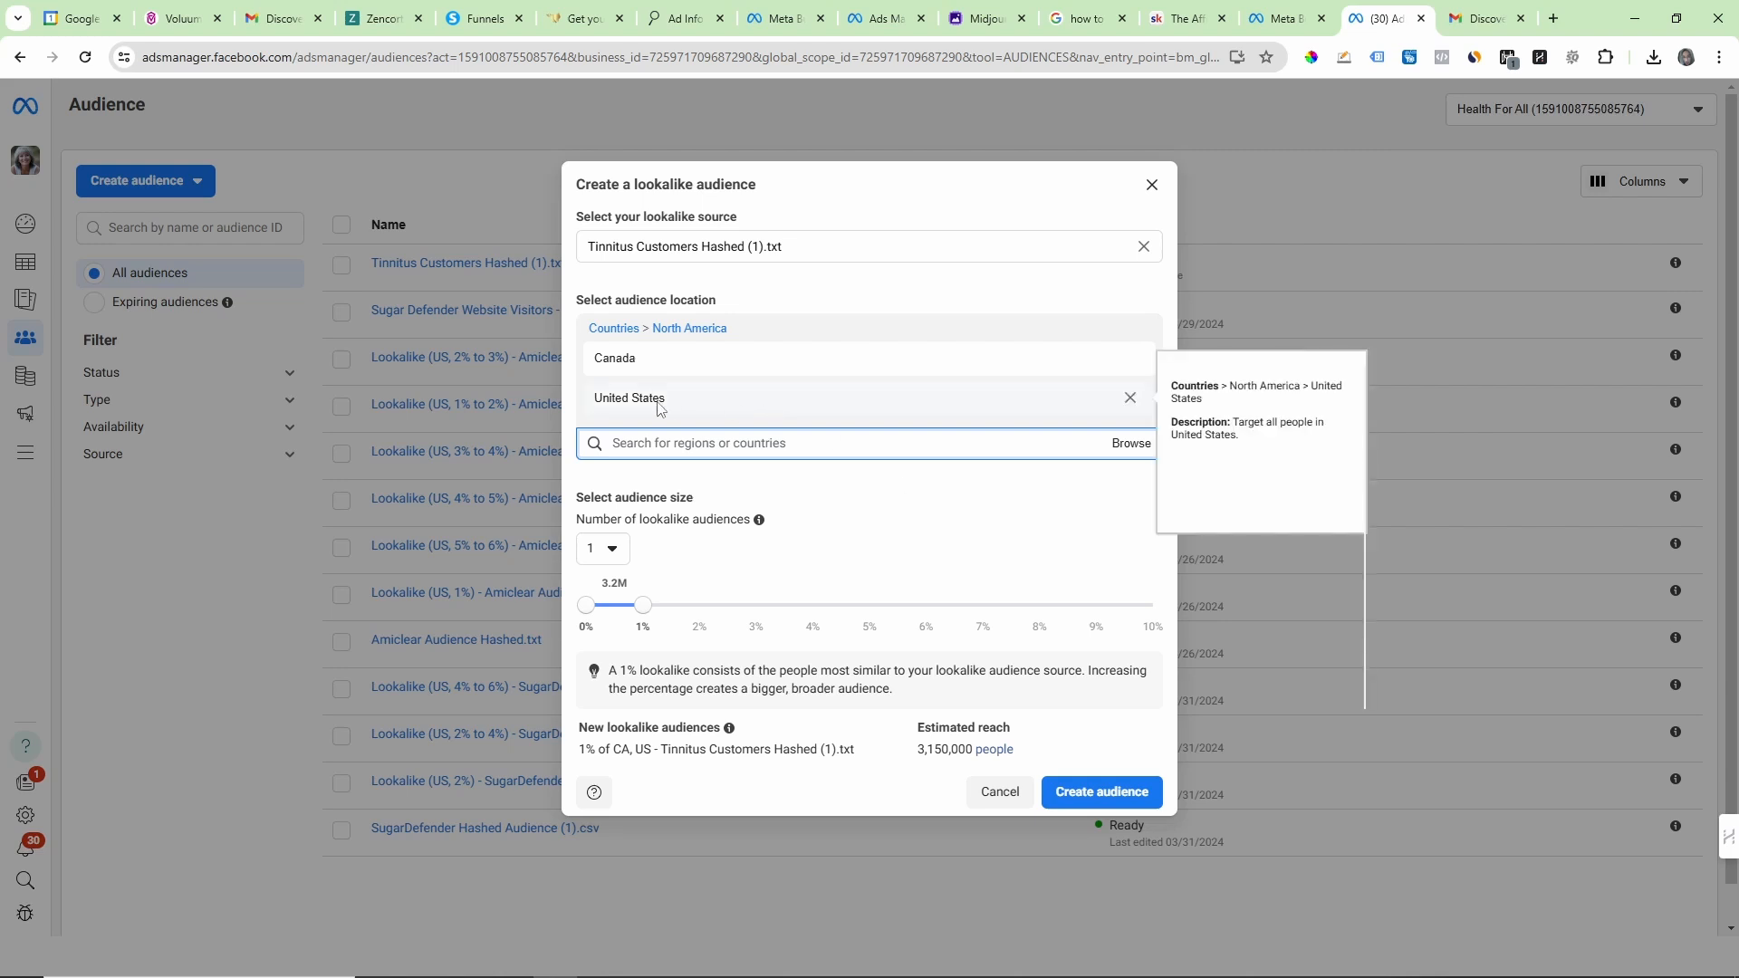
Step: Create three lookalike audiences from the Tinnitus list, with size ranges of 0–2%, 2–5% and 5–10%
drag(576, 498, 795, 521)
click(819, 524)
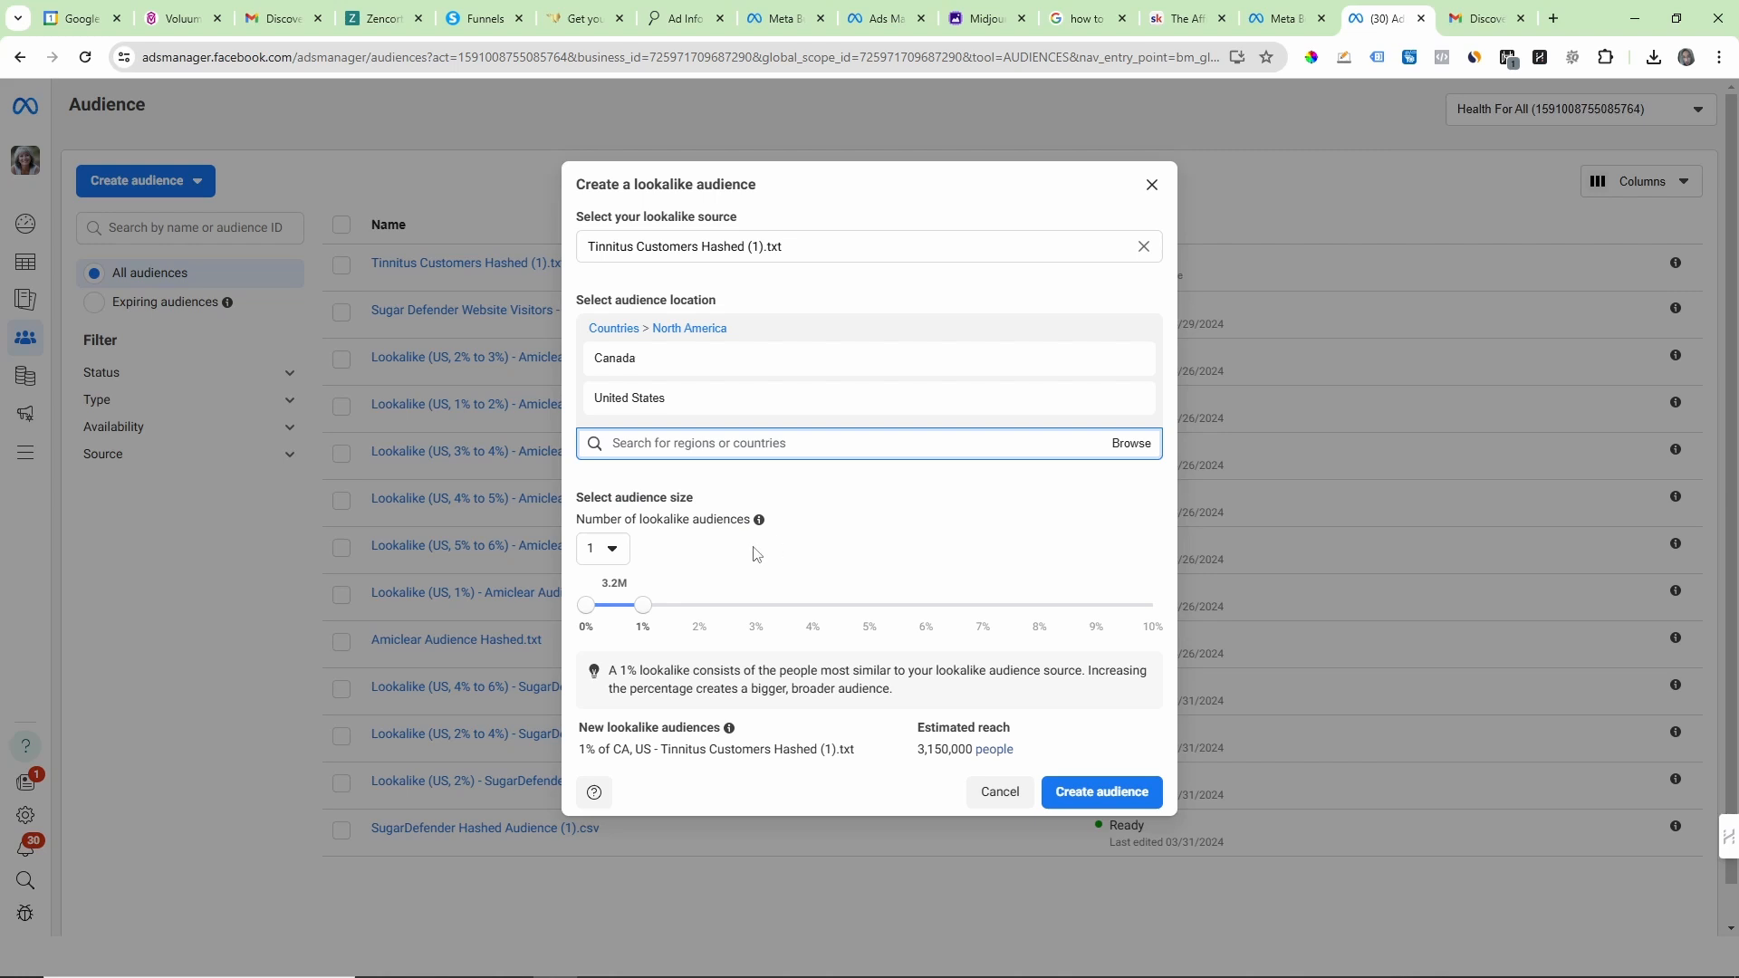
click(613, 554)
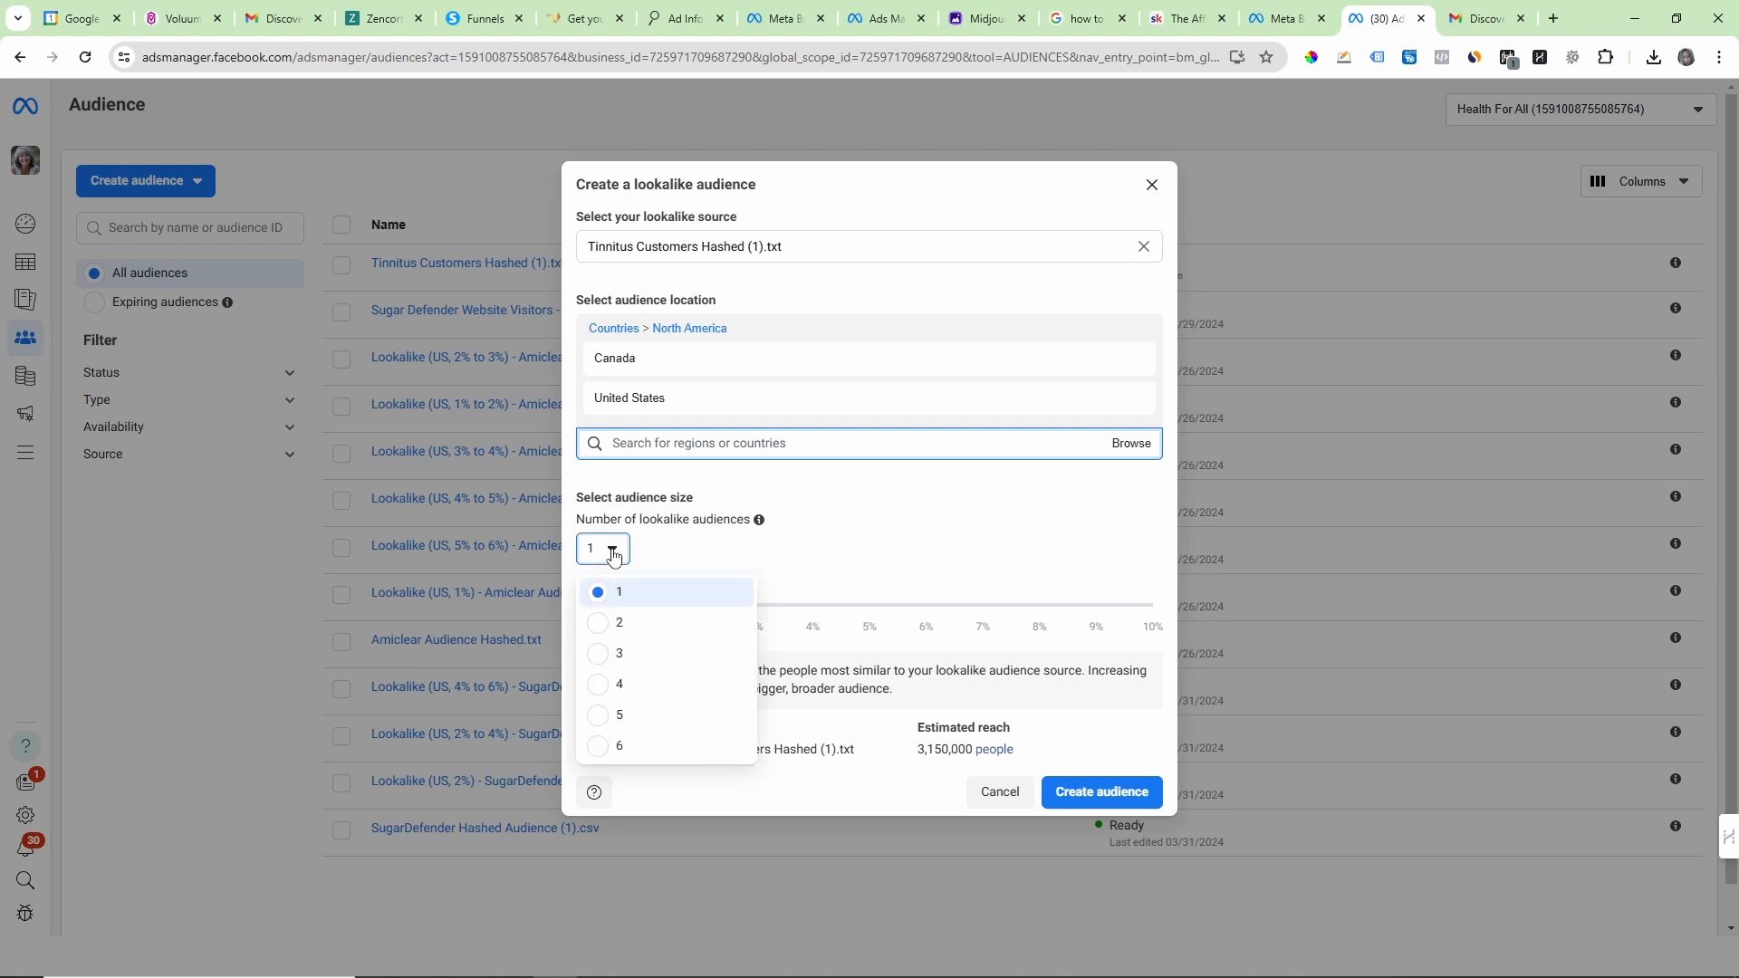
click(601, 657)
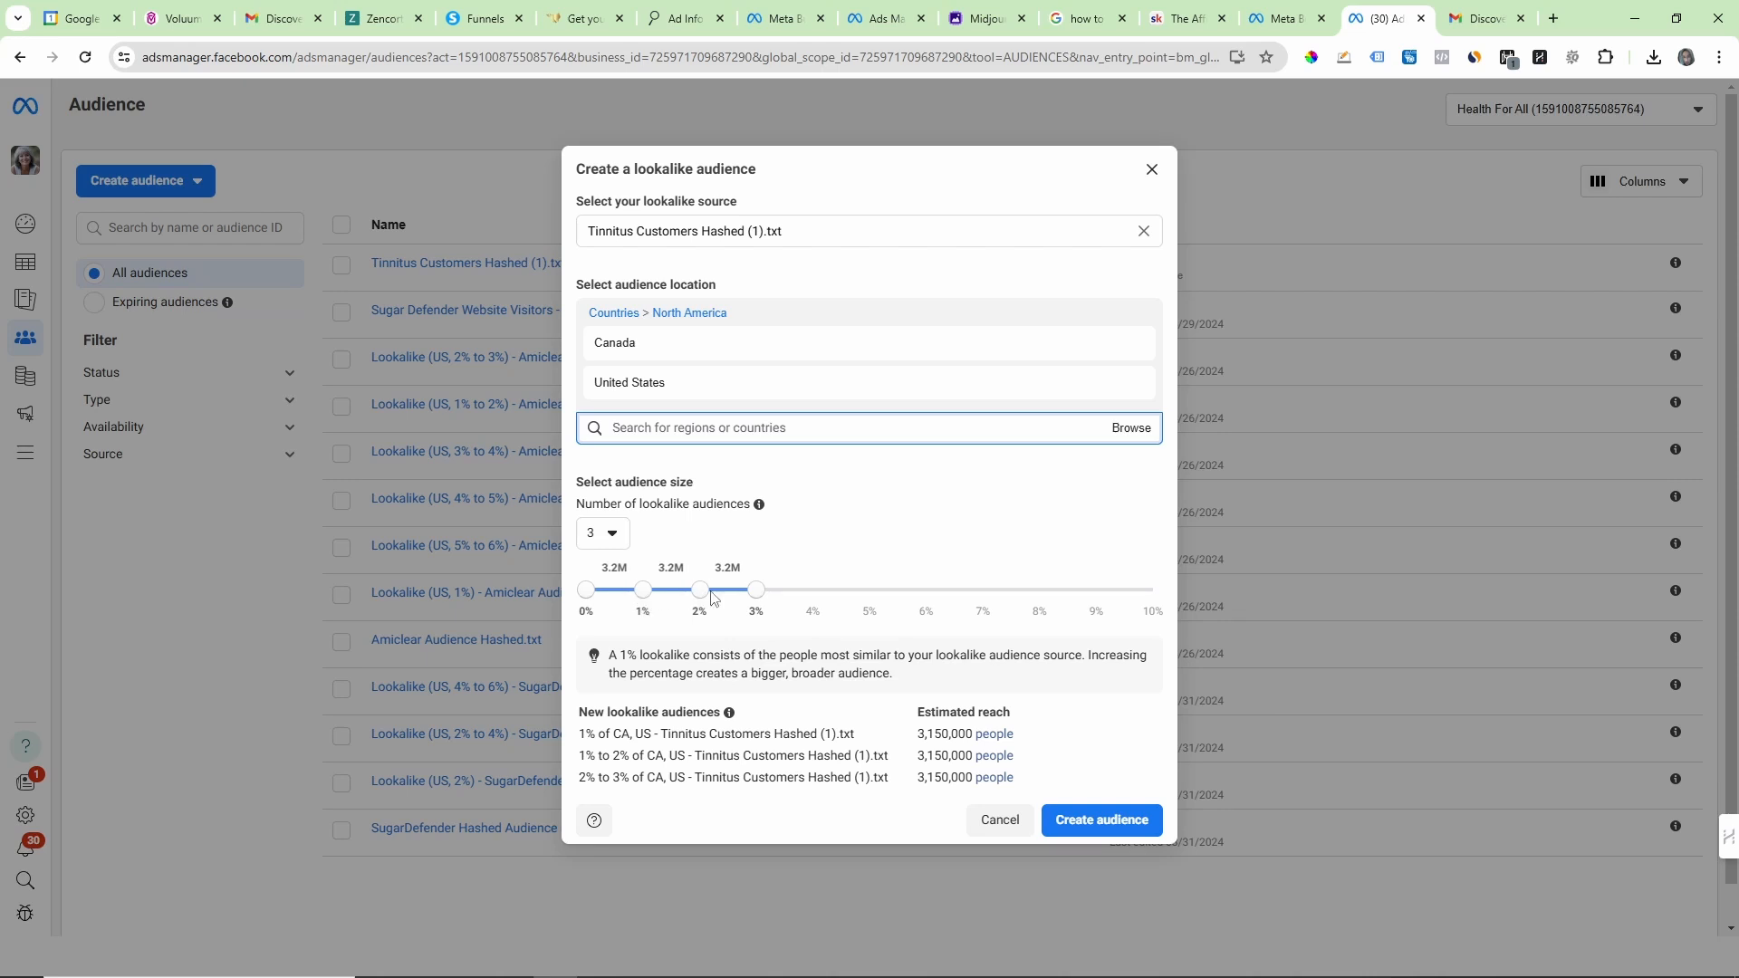
drag(761, 596, 1114, 606)
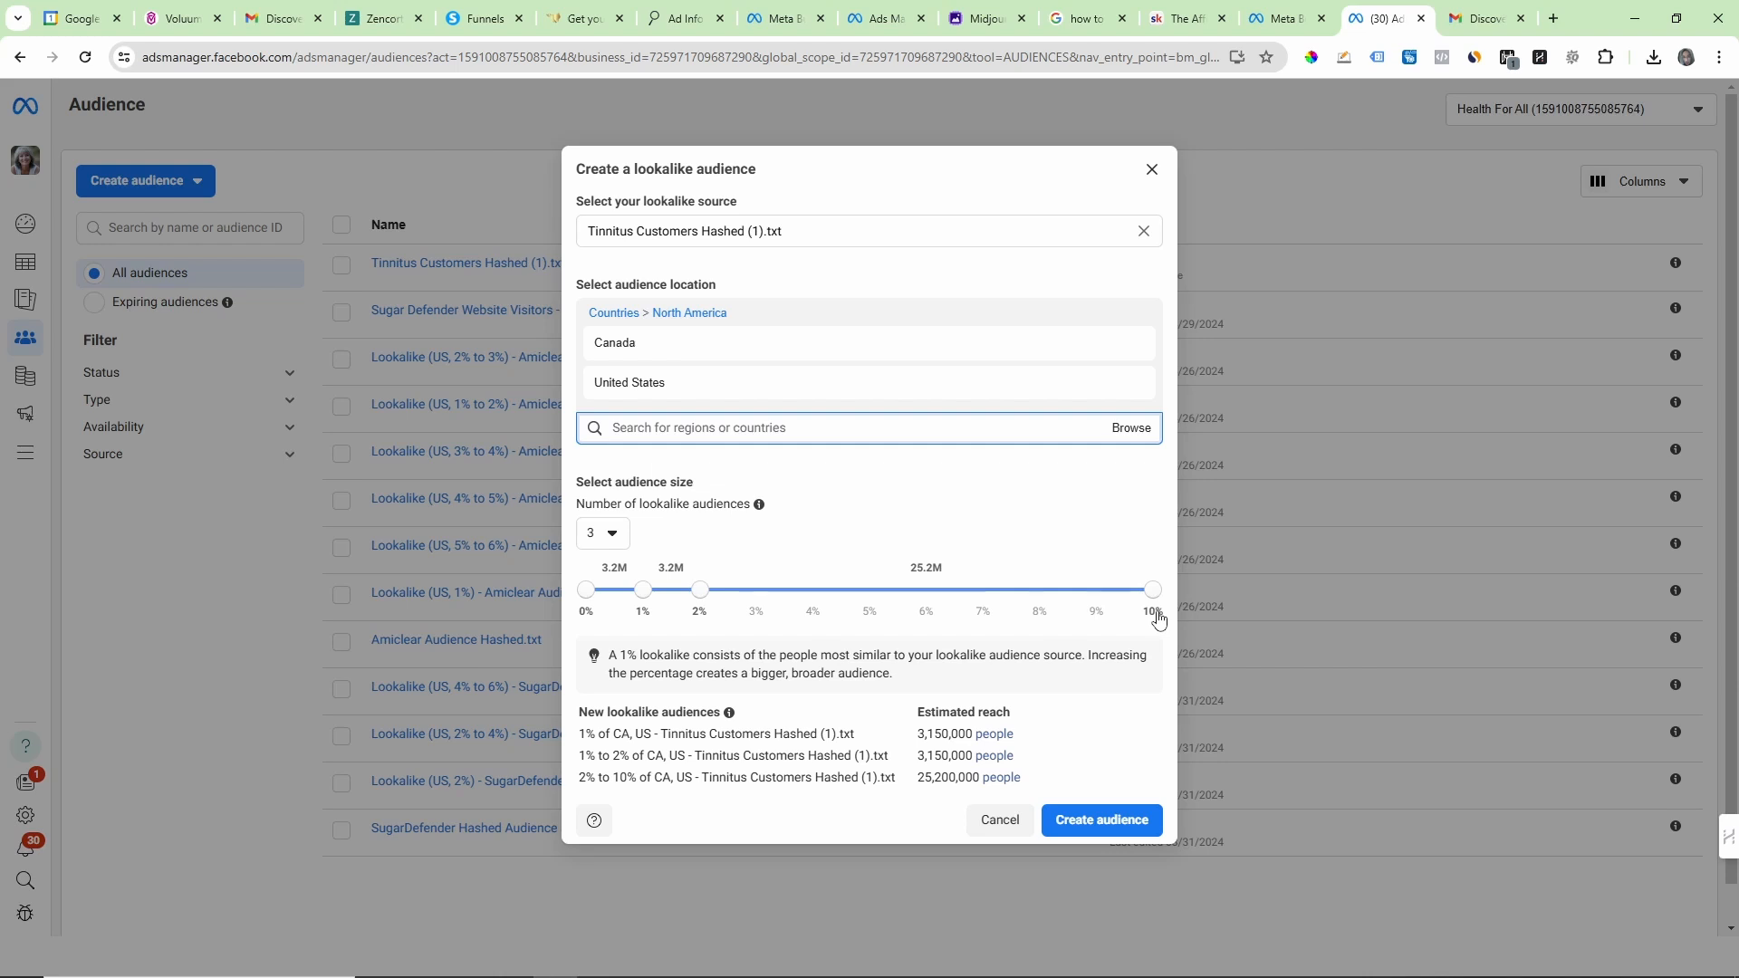
drag(718, 597, 869, 593)
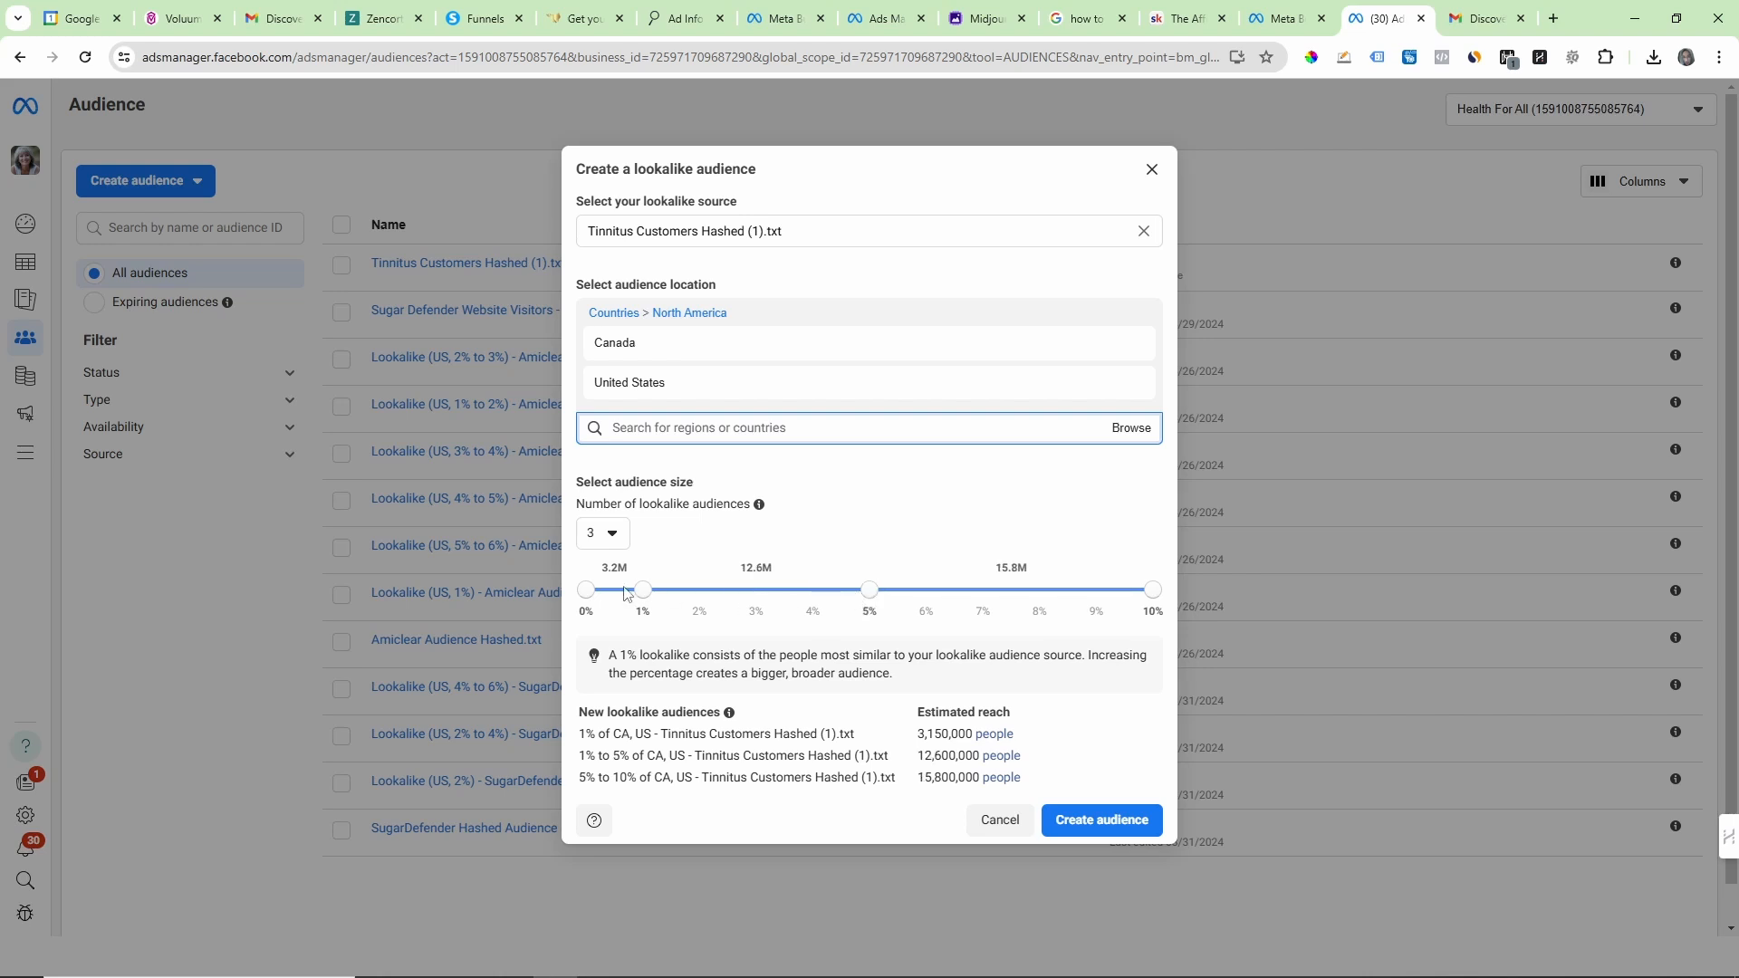
drag(645, 596, 700, 596)
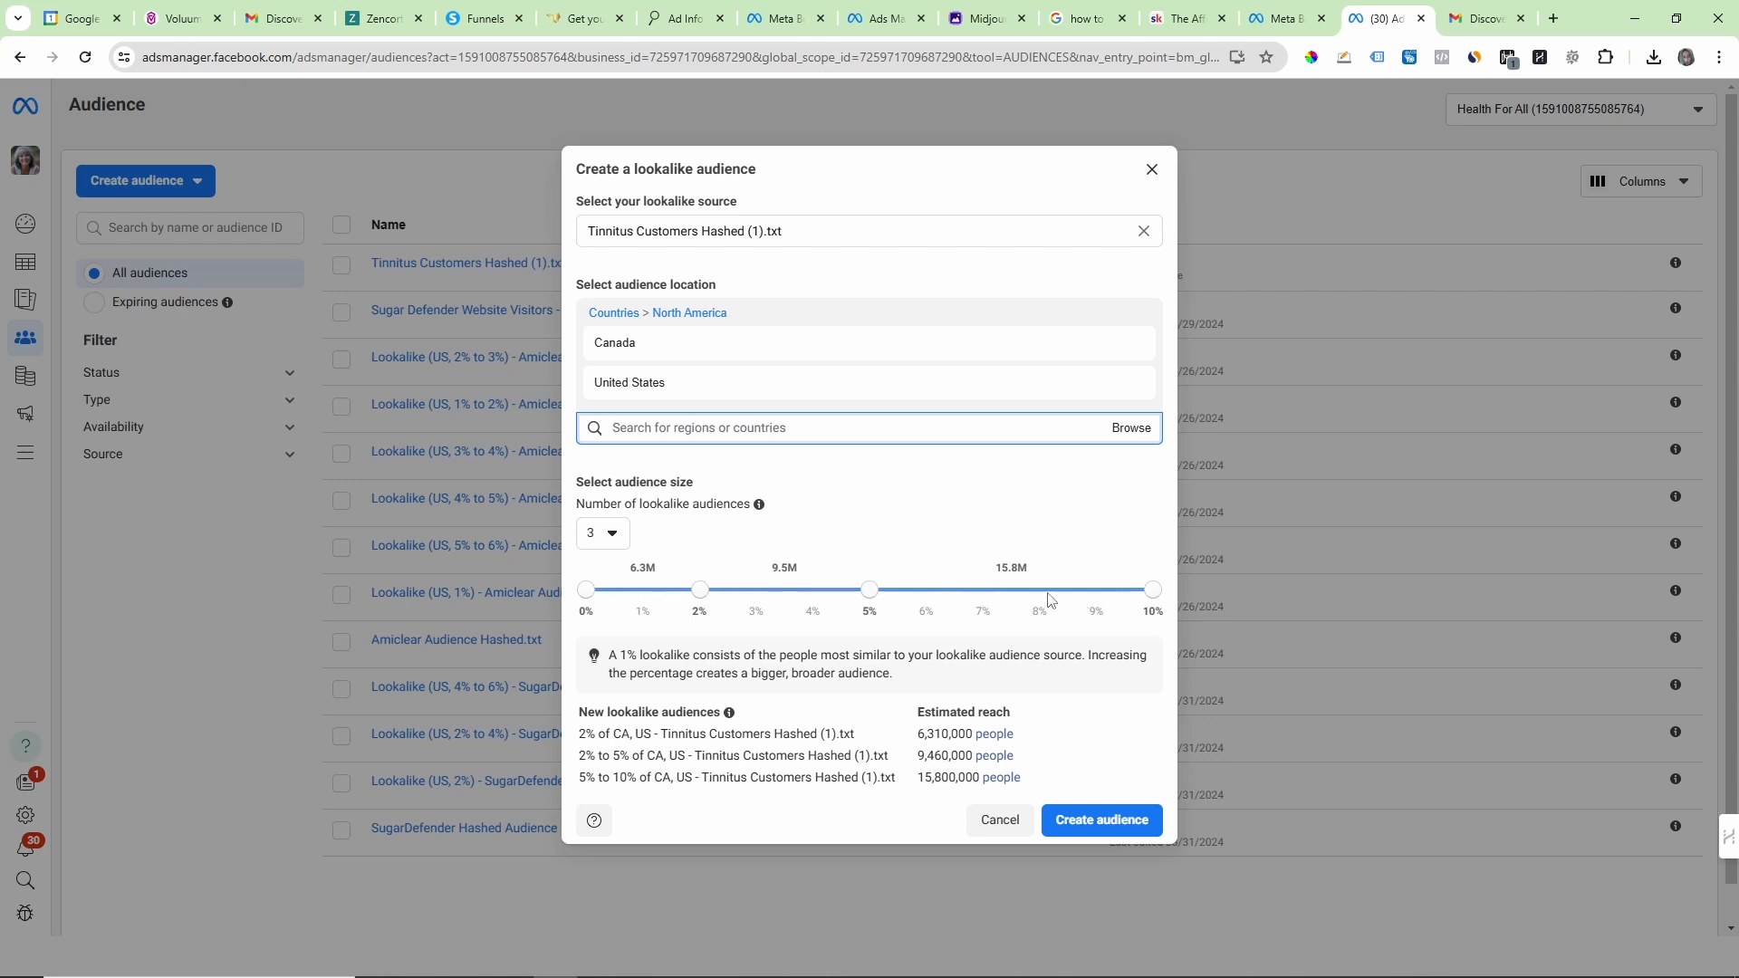
click(1105, 822)
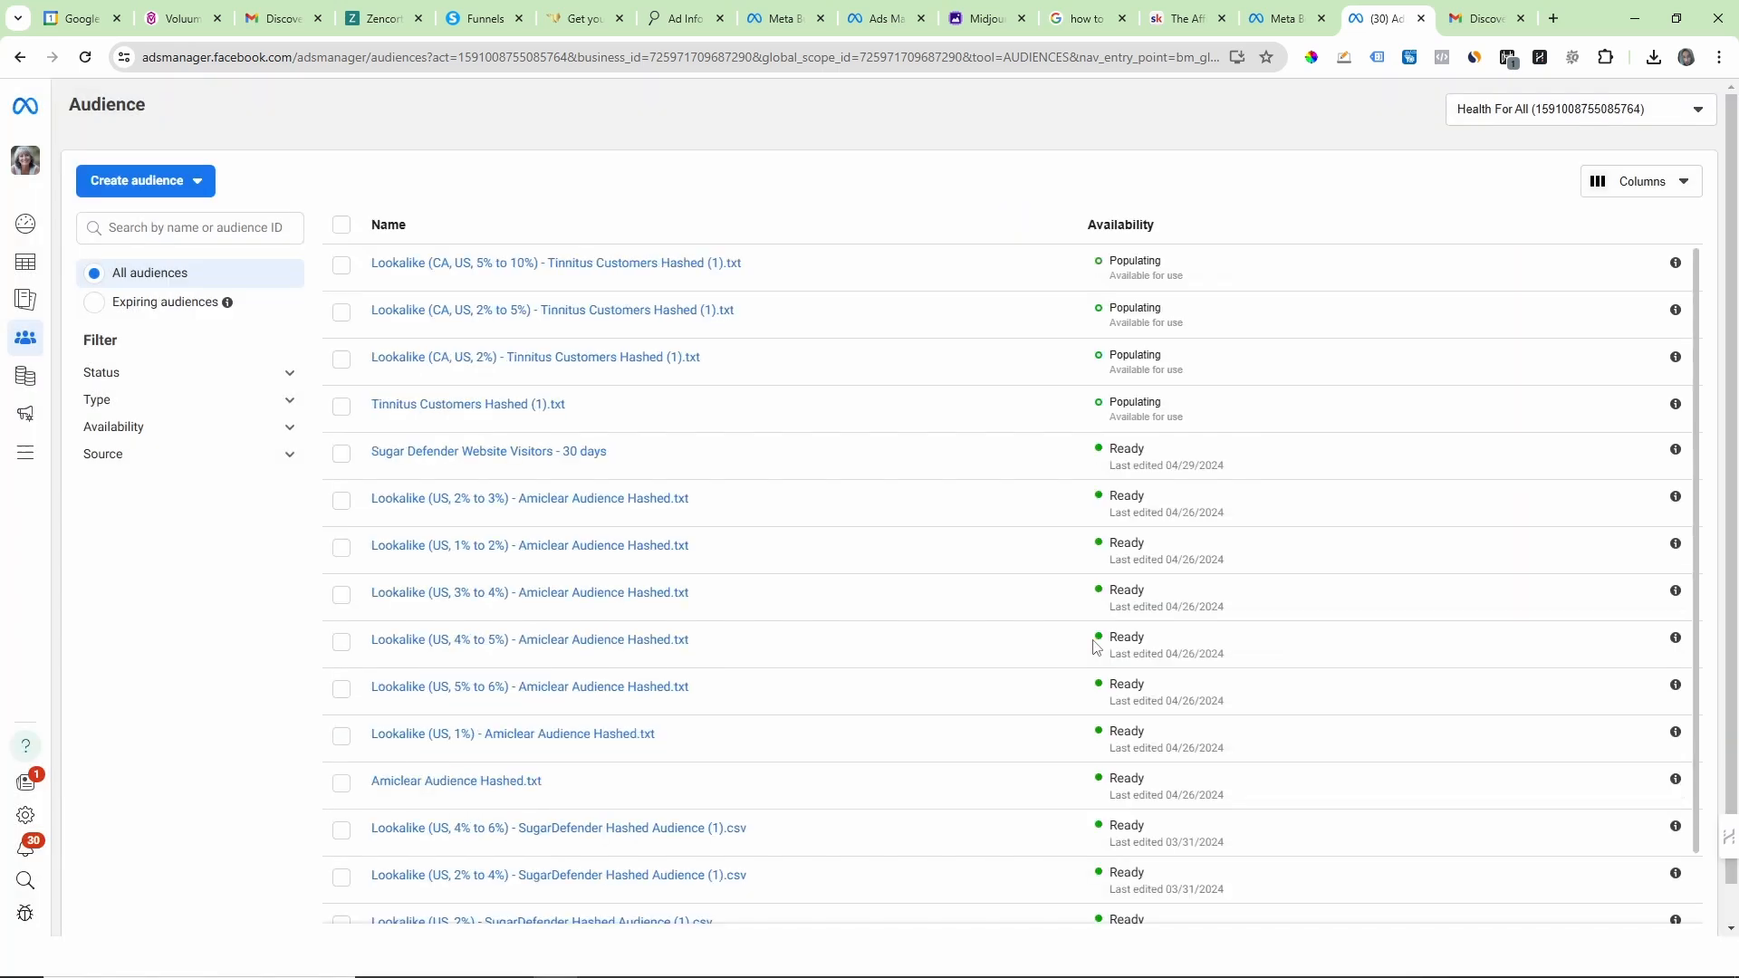
Step: Annotate the audience list in red: circle the four Populating statuses, mark the four Tinnitus audience names, and draw arrows to the Populating and Ready statuses
click(1350, 58)
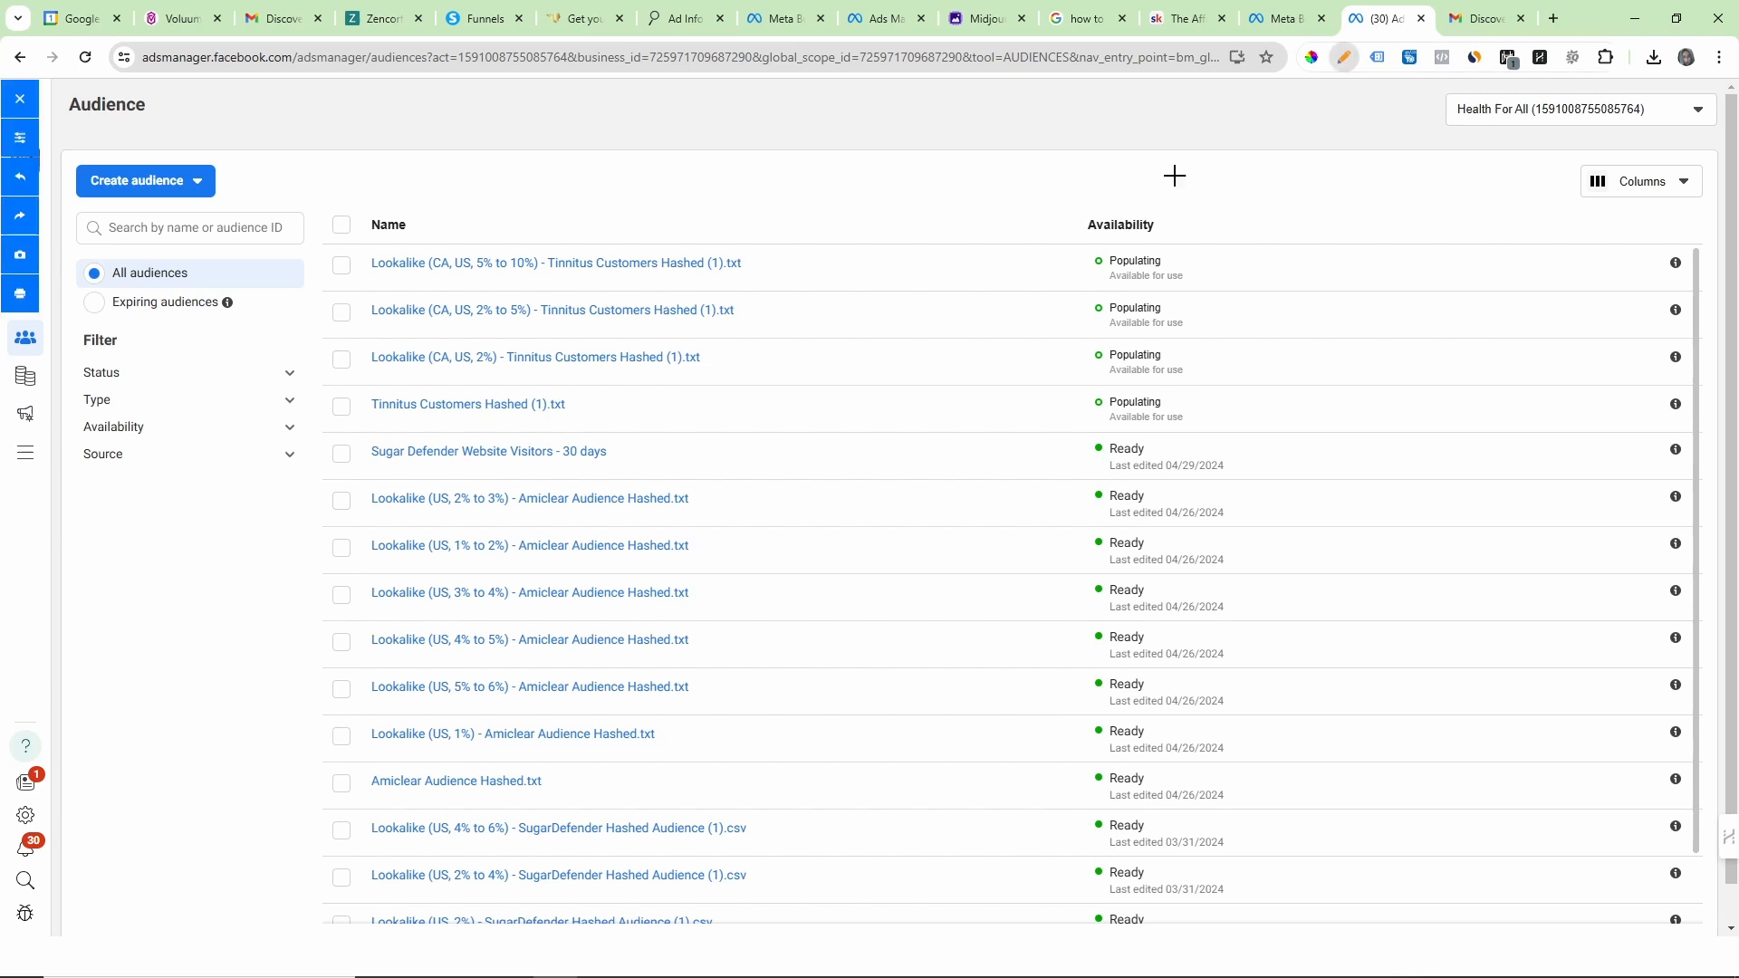
mouse_move(1119, 243)
mouse_down()
mouse_move(1062, 331)
mouse_move(1132, 441)
mouse_move(1226, 404)
mouse_move(1150, 246)
mouse_move(1119, 237)
mouse_up()
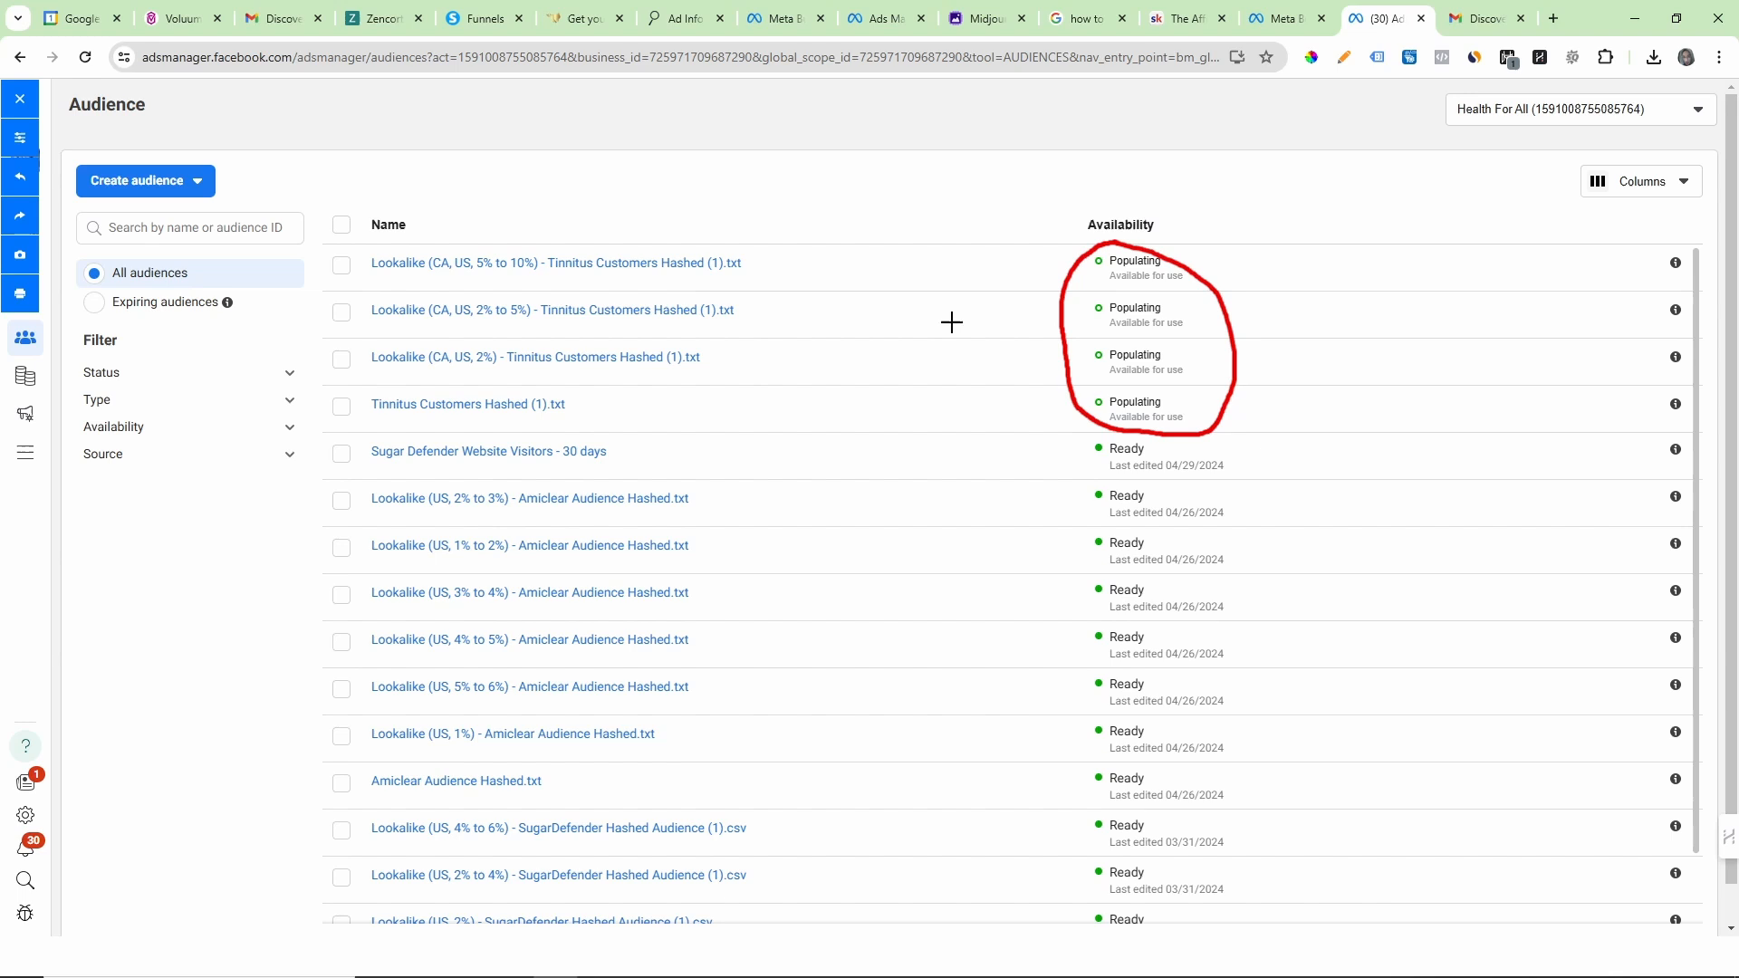
drag(646, 403, 597, 416)
drag(377, 373, 500, 379)
drag(383, 324, 566, 337)
drag(399, 279, 604, 268)
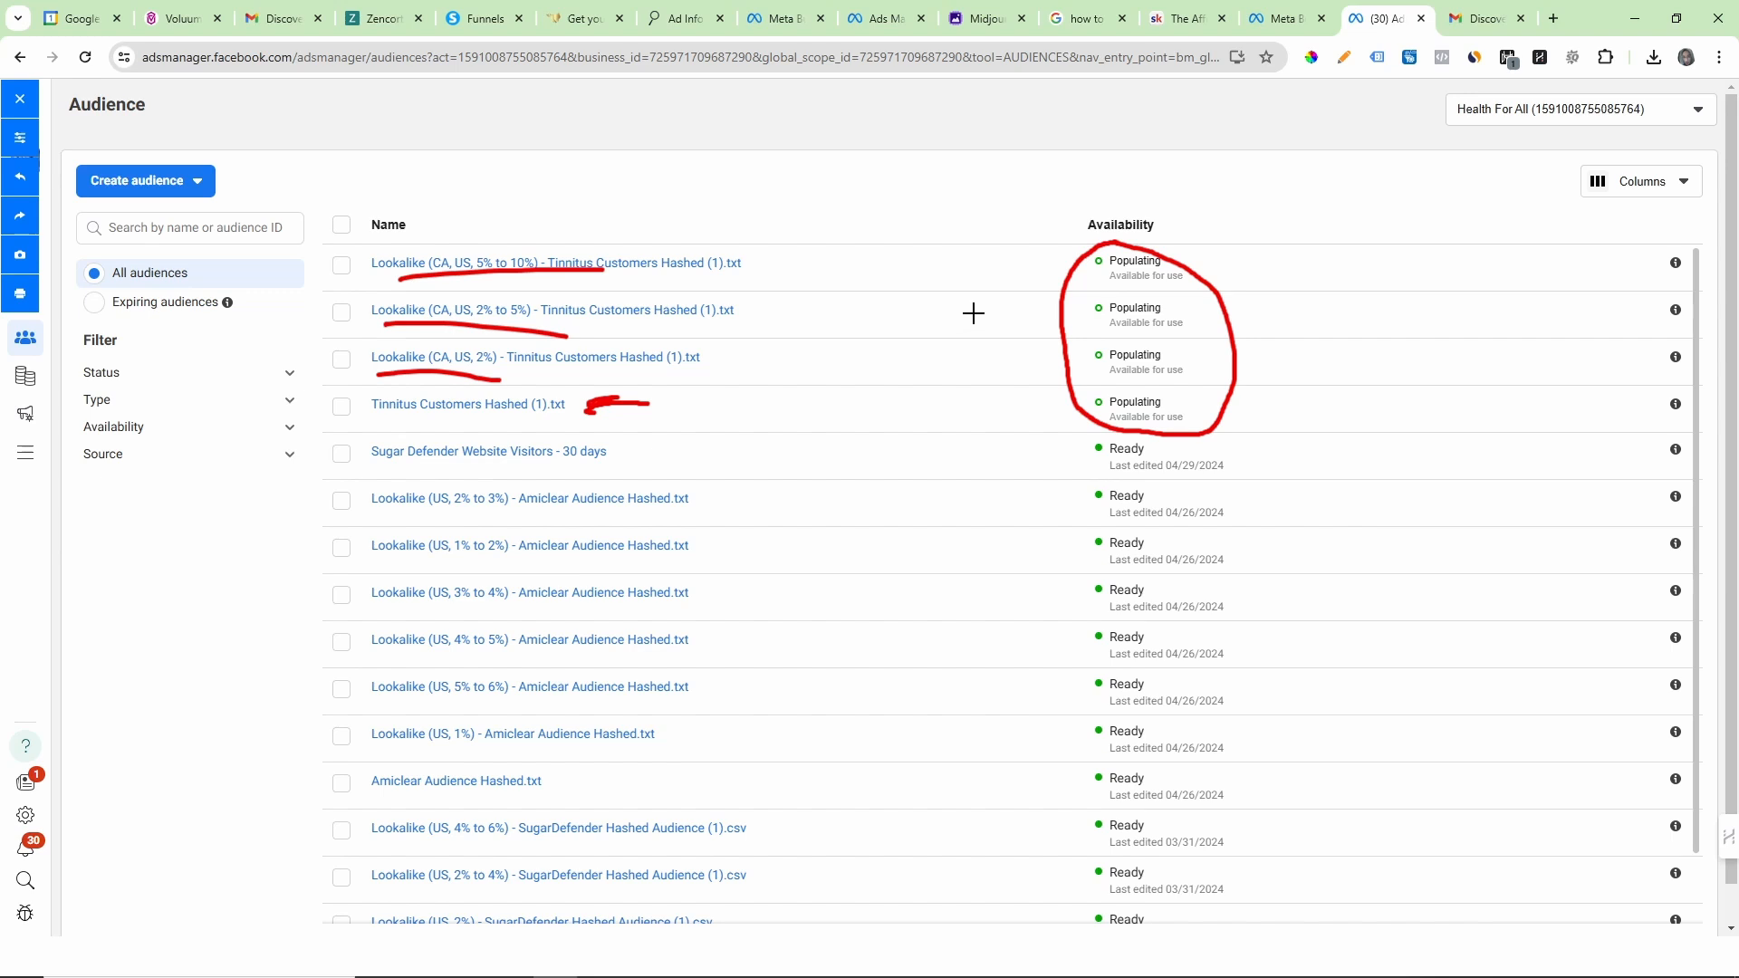
mouse_move(1347, 185)
mouse_down()
mouse_move(1225, 271)
mouse_move(1247, 282)
mouse_up()
mouse_move(1354, 432)
mouse_down()
mouse_move(1251, 469)
mouse_move(1285, 462)
mouse_up()
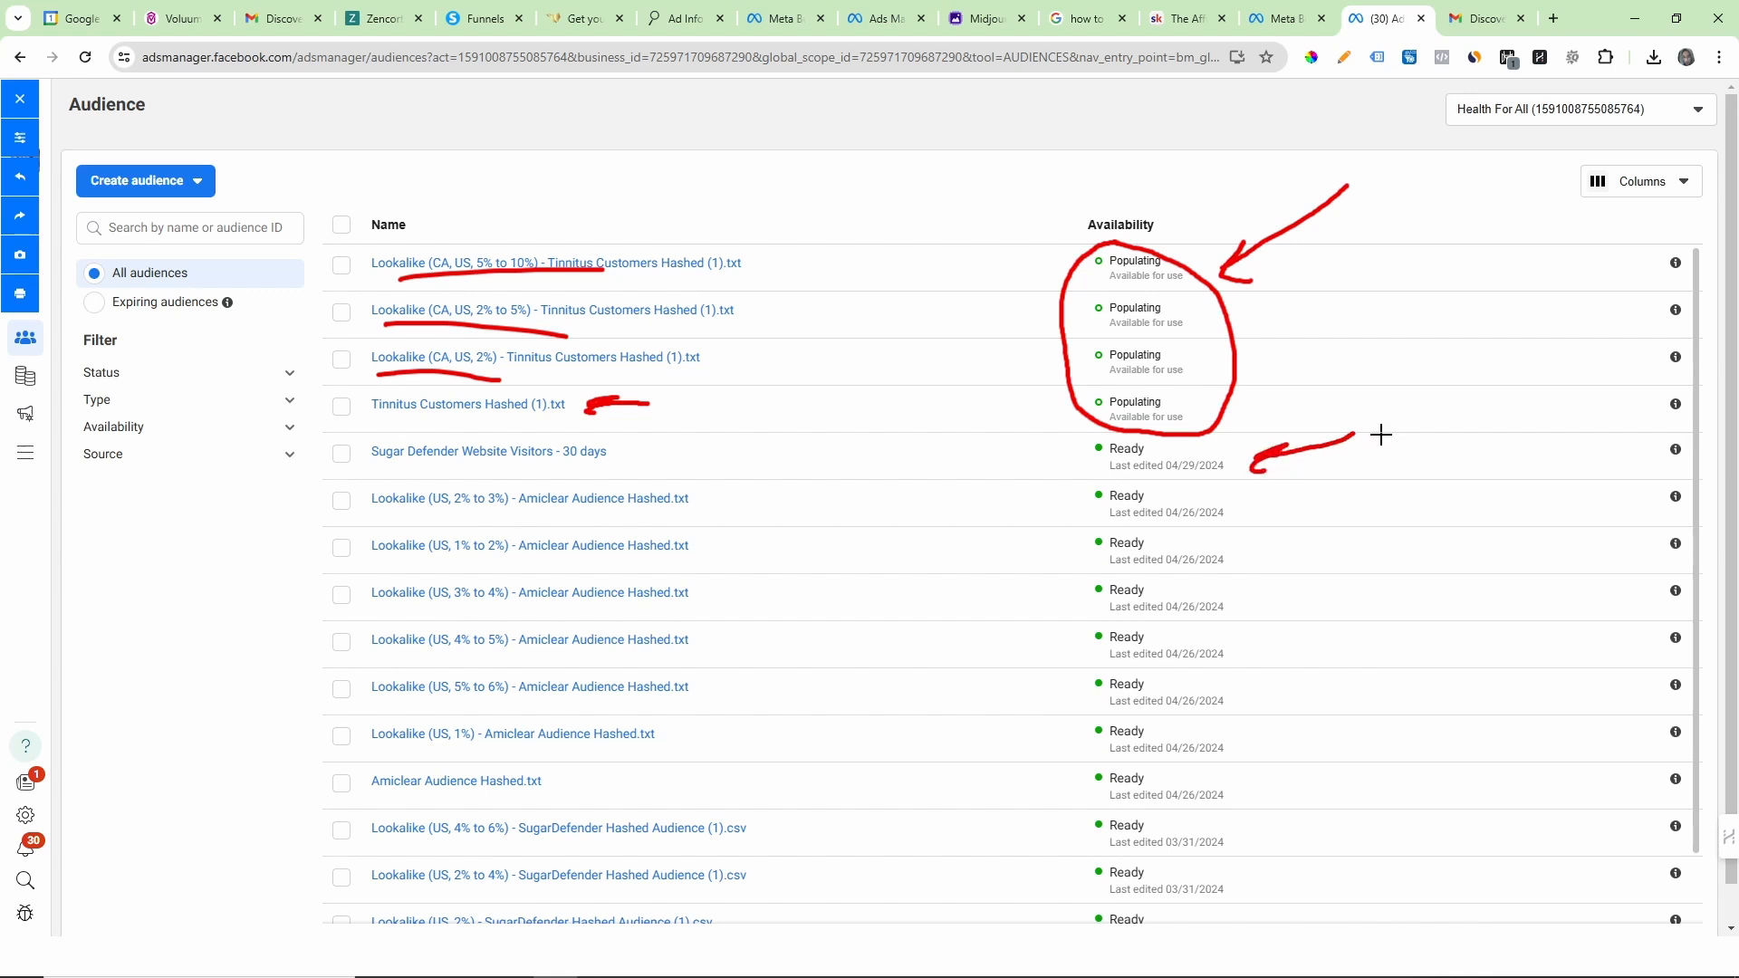